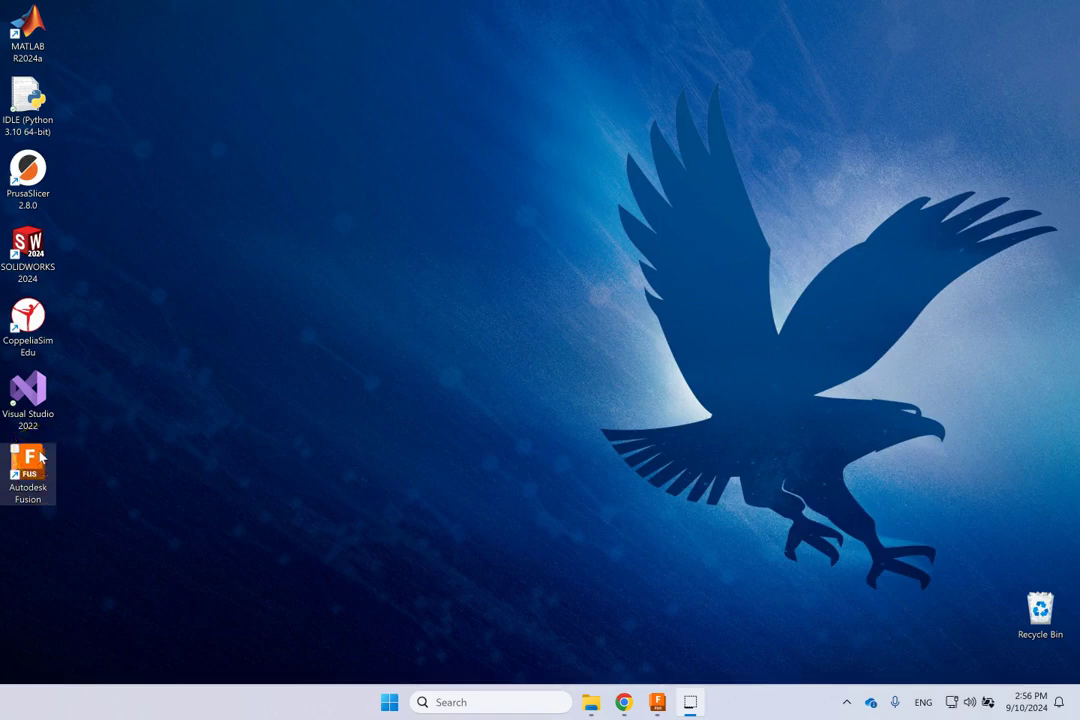
pyautogui.doubleClick(33, 243)
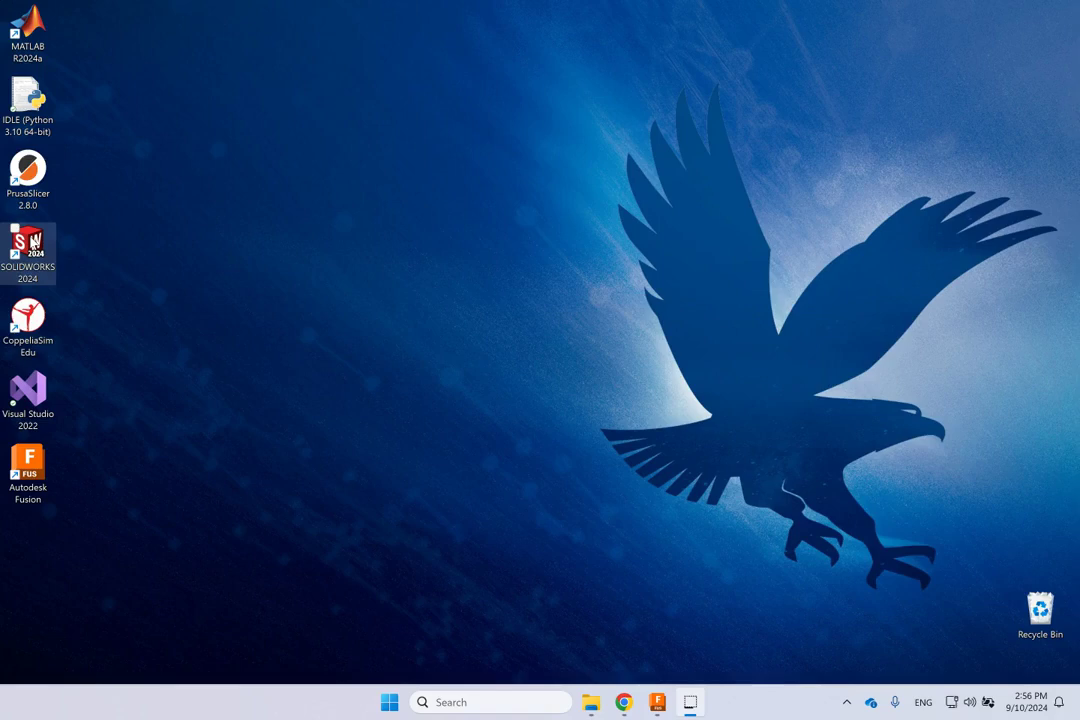
pyautogui.click(75, 188)
pyautogui.click(87, 381)
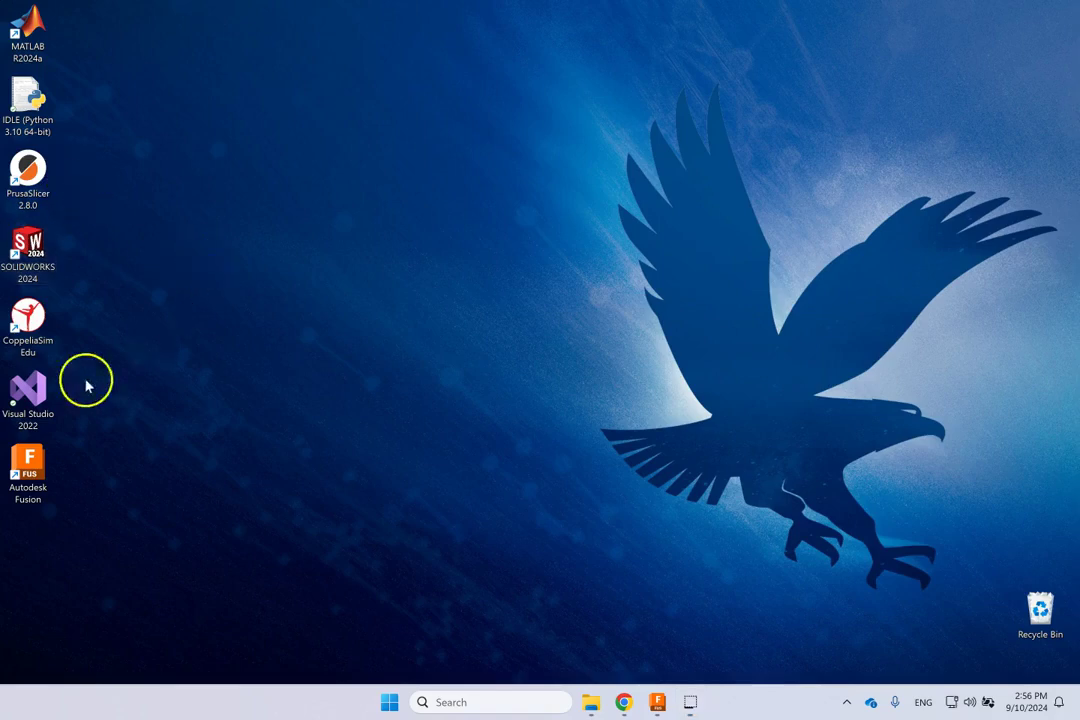
pyautogui.click(381, 324)
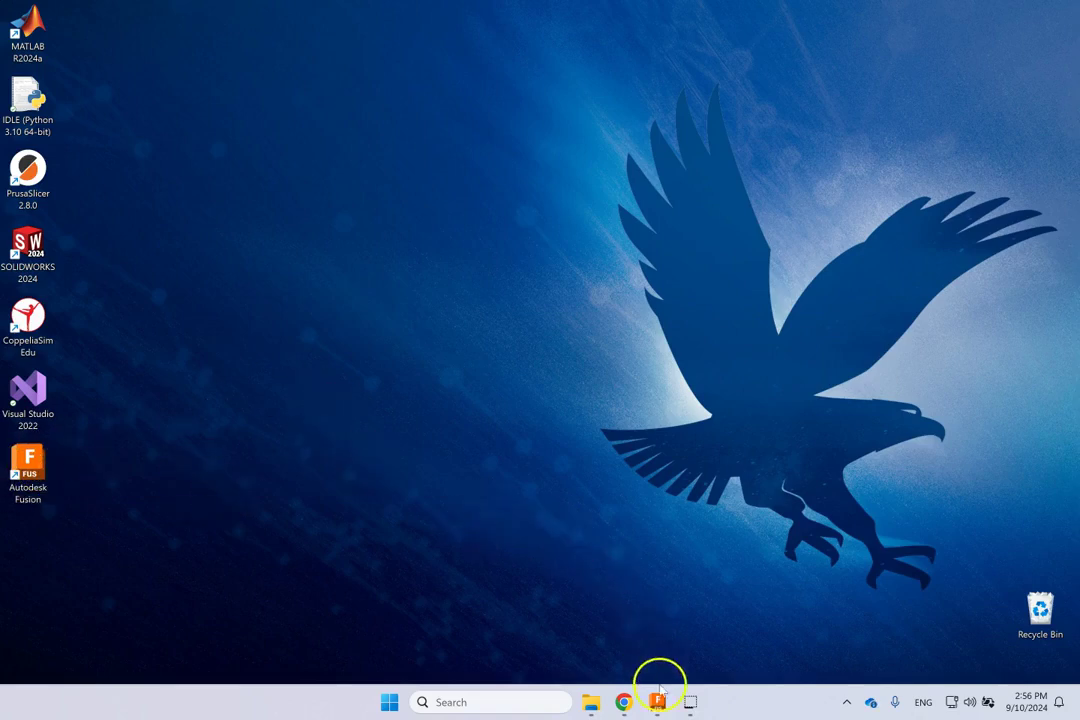
# Switch to Autodesk Fusion and finish the open empty sketch to return to solid modelling
pyautogui.moveTo(658, 698)
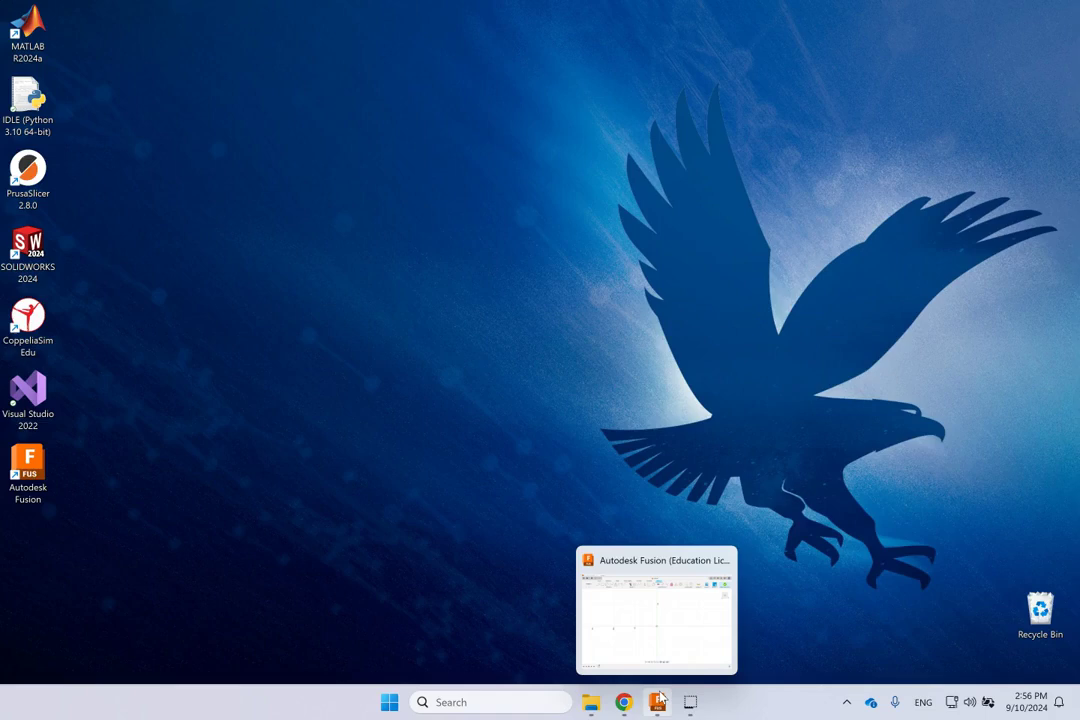
pyautogui.click(659, 699)
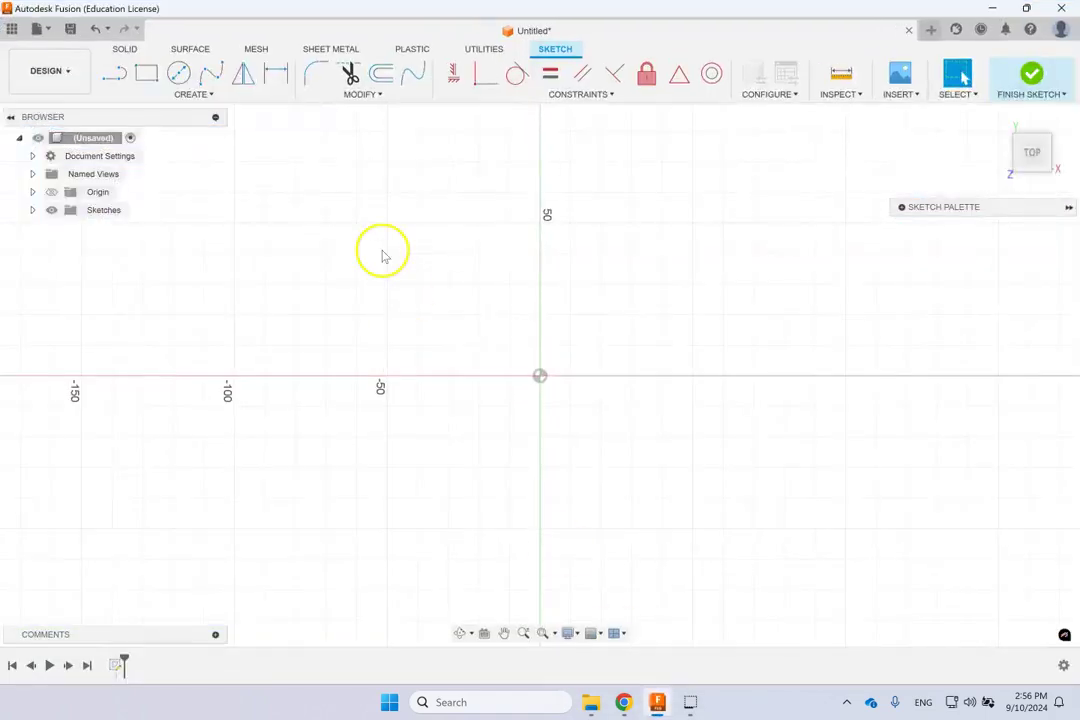
pyautogui.click(1060, 75)
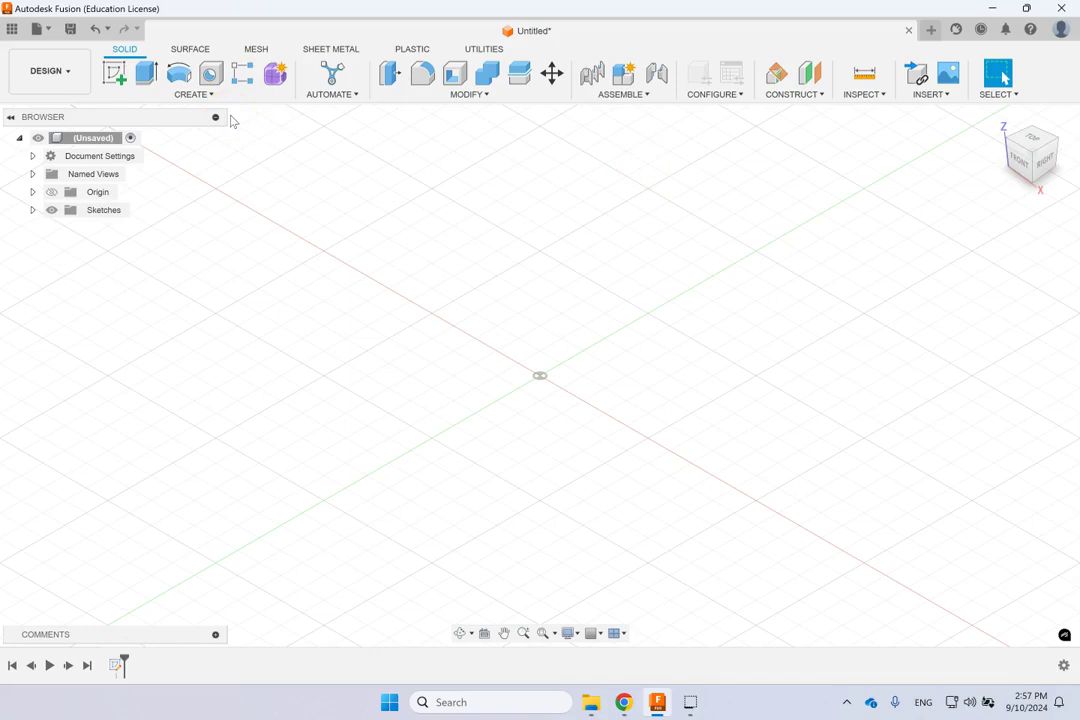
pyautogui.click(50, 72)
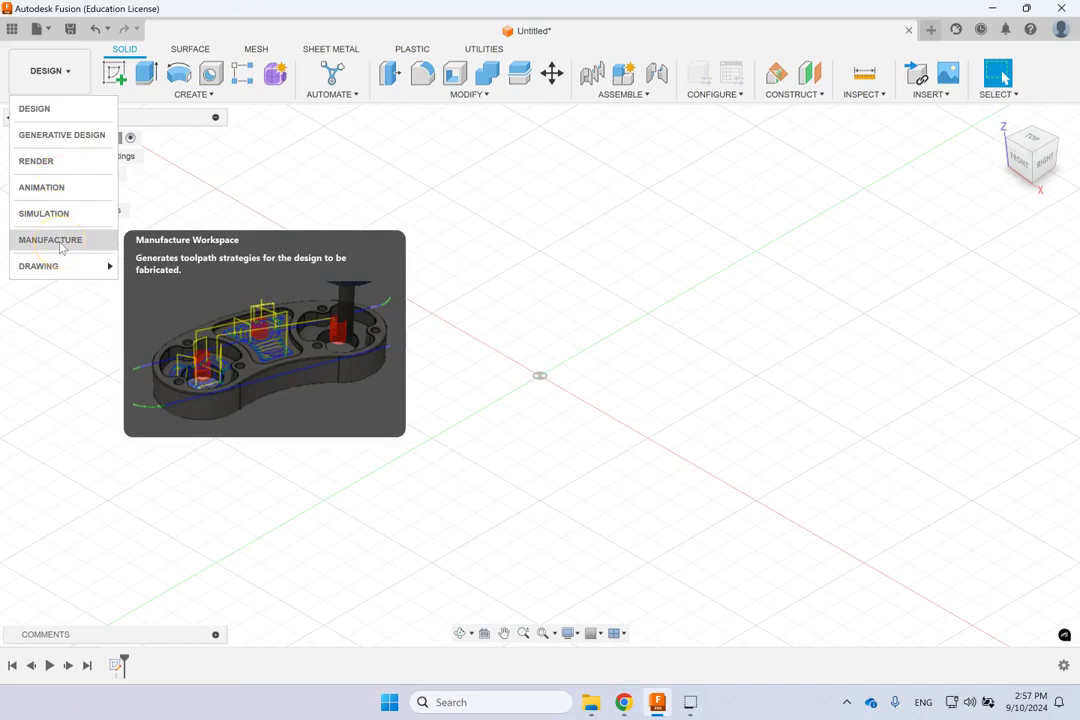
pyautogui.click(46, 271)
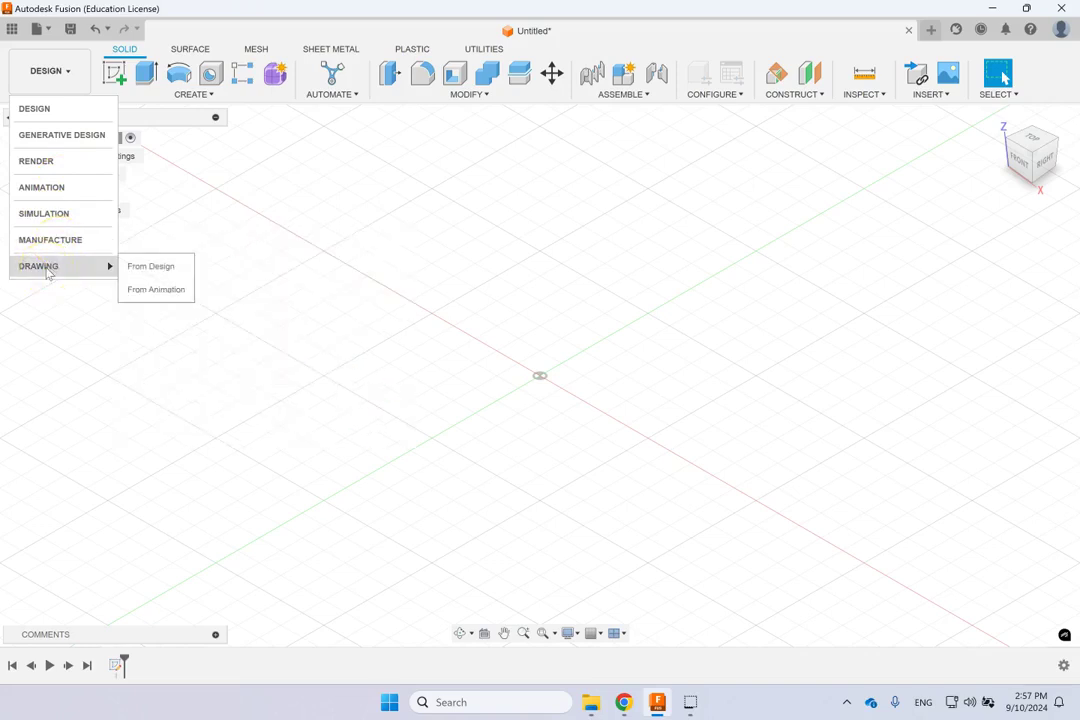
pyautogui.click(547, 219)
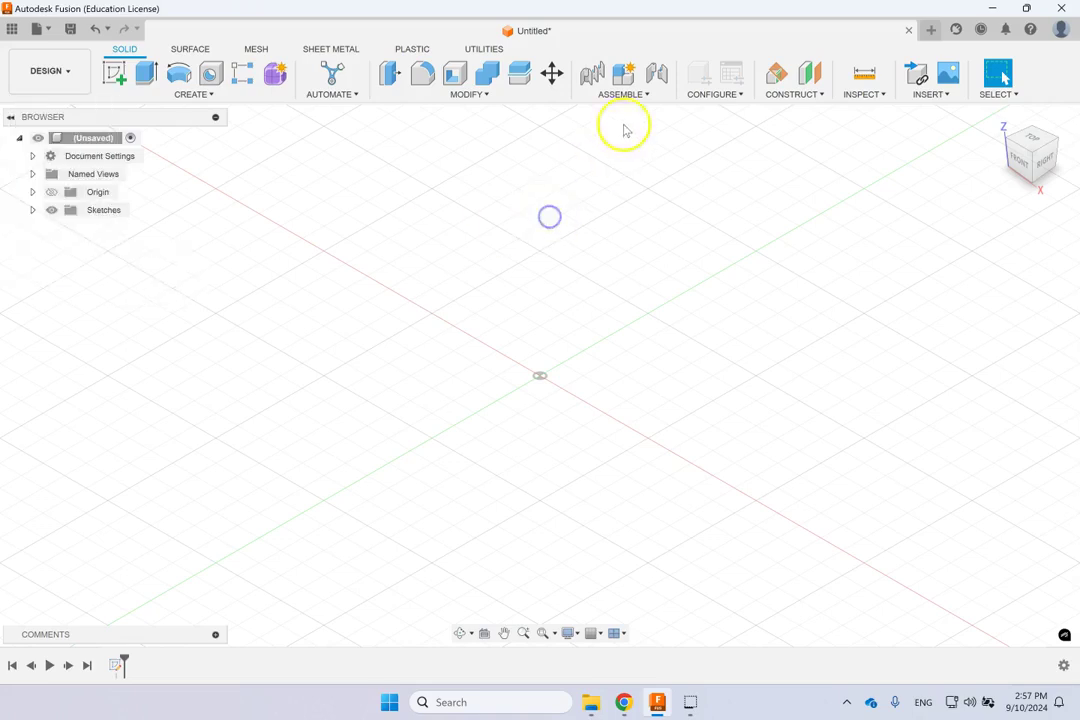
pyautogui.click(648, 95)
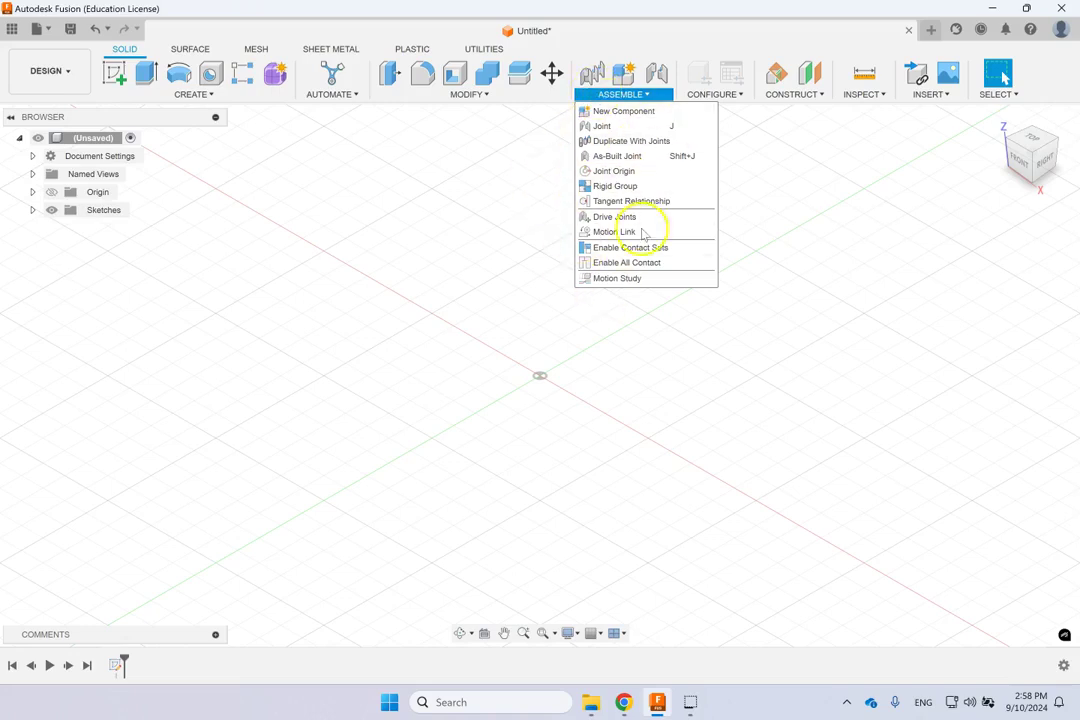
pyautogui.click(378, 208)
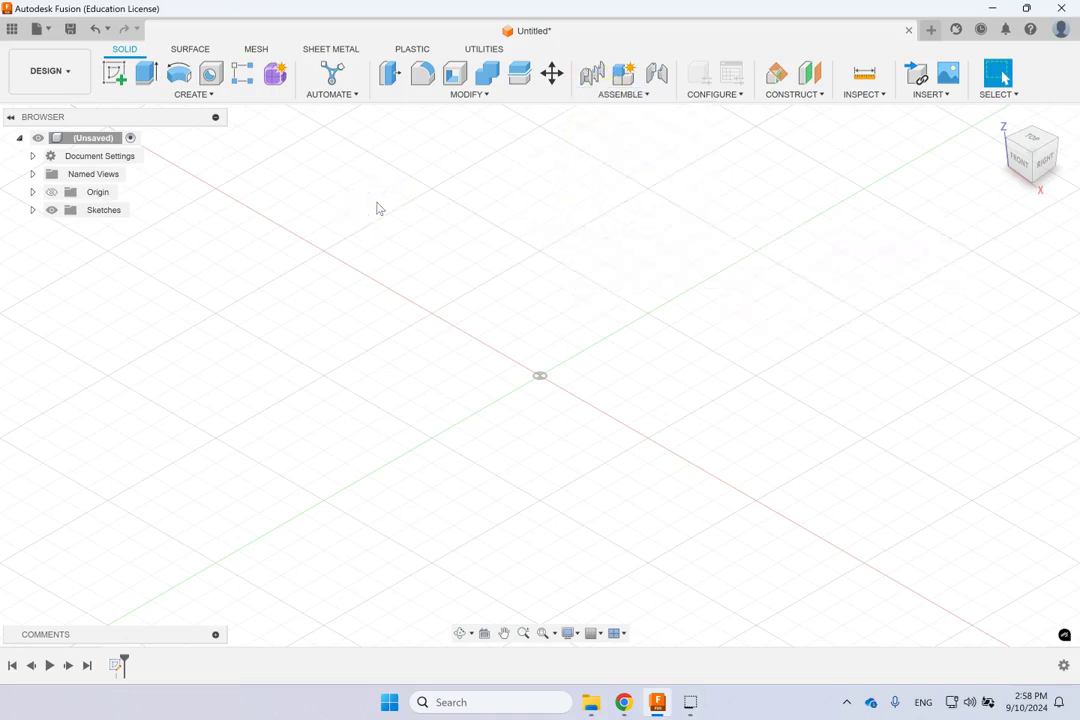
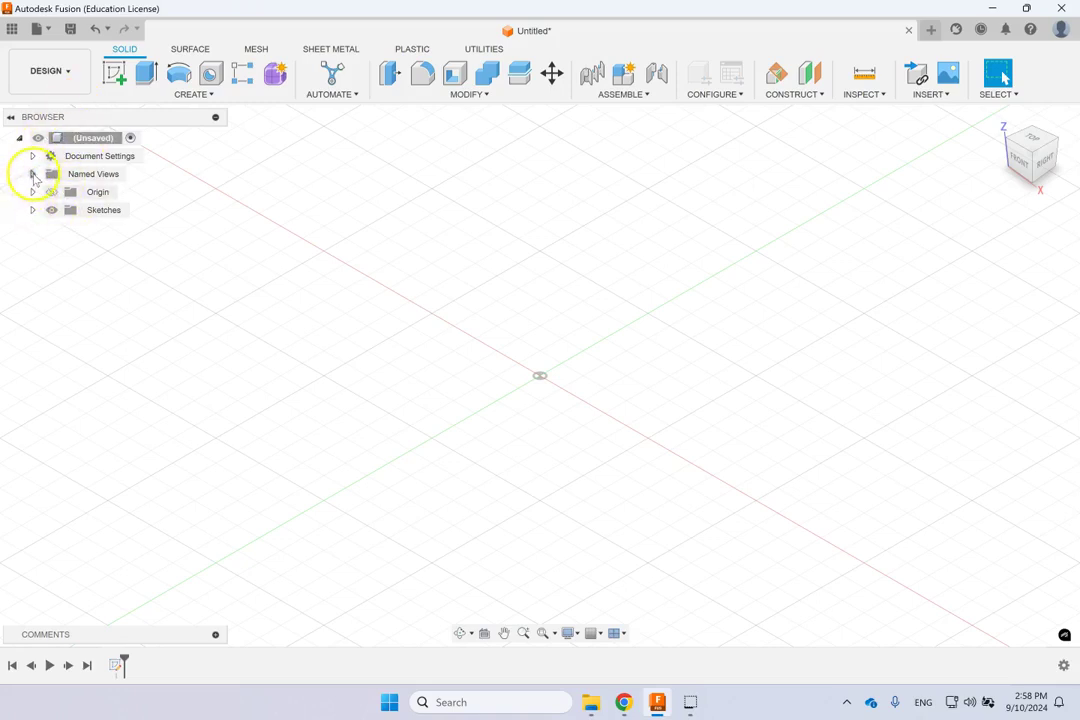
# Check the design's named views, then expand the Origin and Sketches folders to list their contents
pyautogui.click(33, 174)
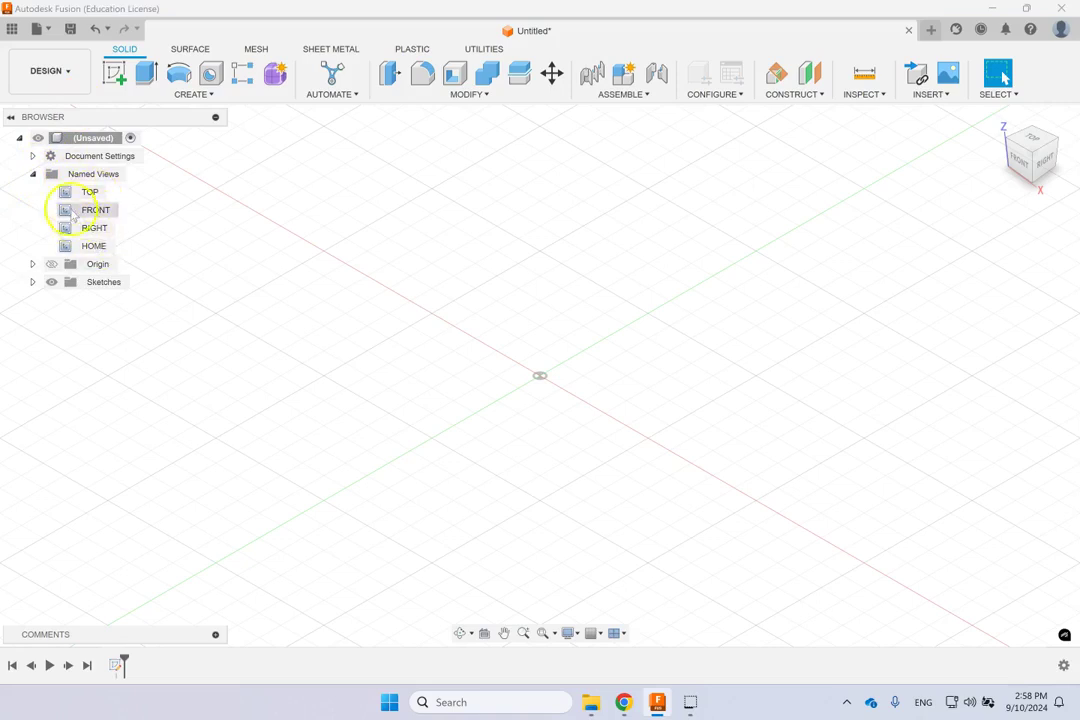
pyautogui.click(33, 175)
pyautogui.click(32, 192)
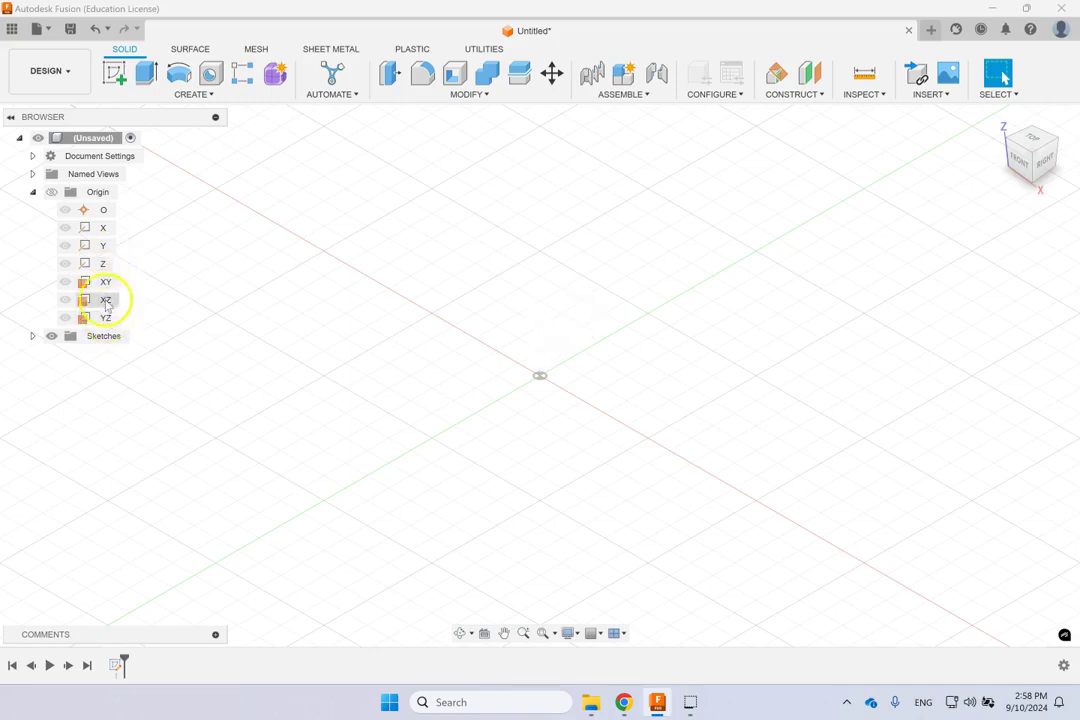
pyautogui.click(33, 336)
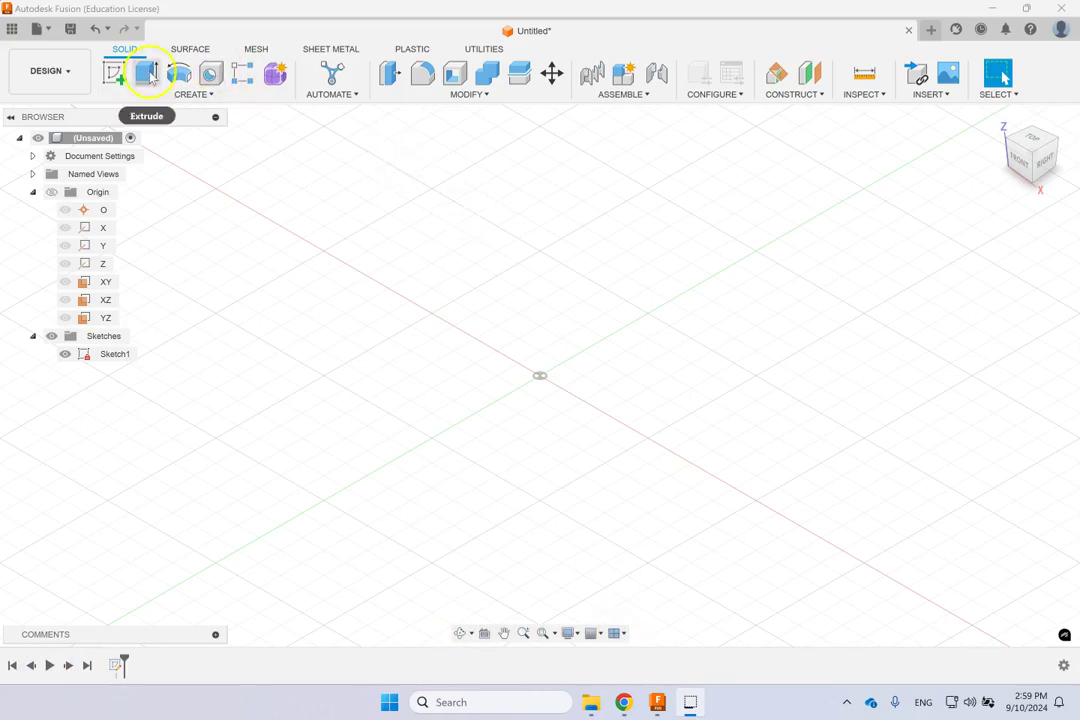
# Review the available solid modelling commands for creating, modifying, constructing, inspecting, inserting and automating
pyautogui.click(196, 93)
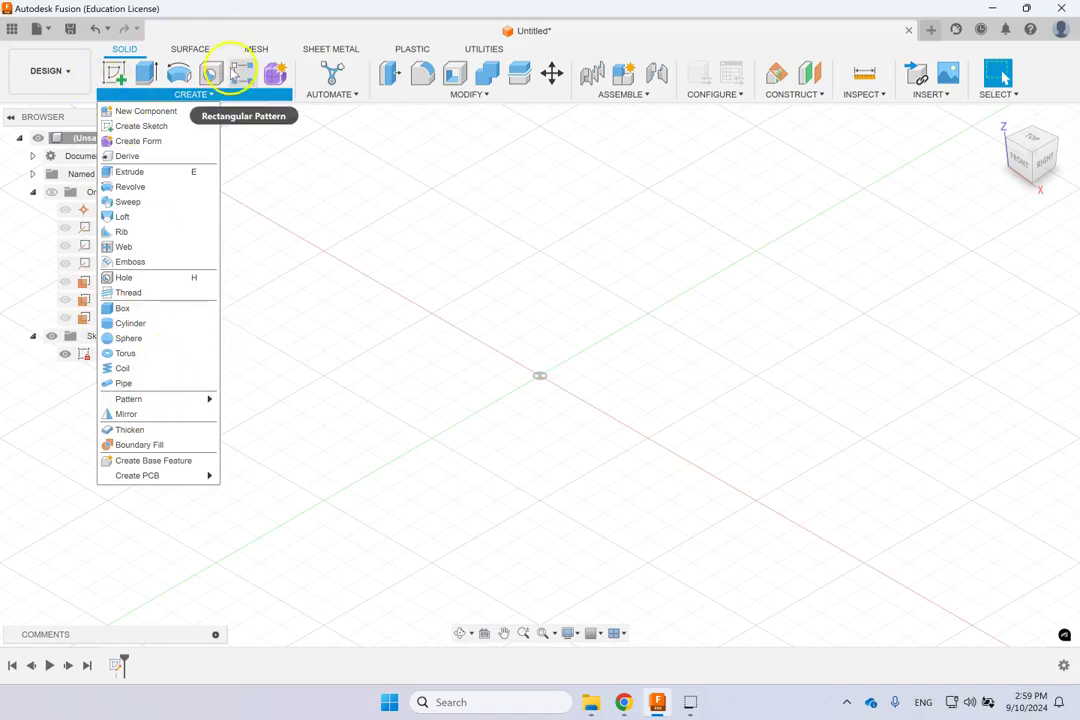
pyautogui.click(340, 207)
pyautogui.click(495, 95)
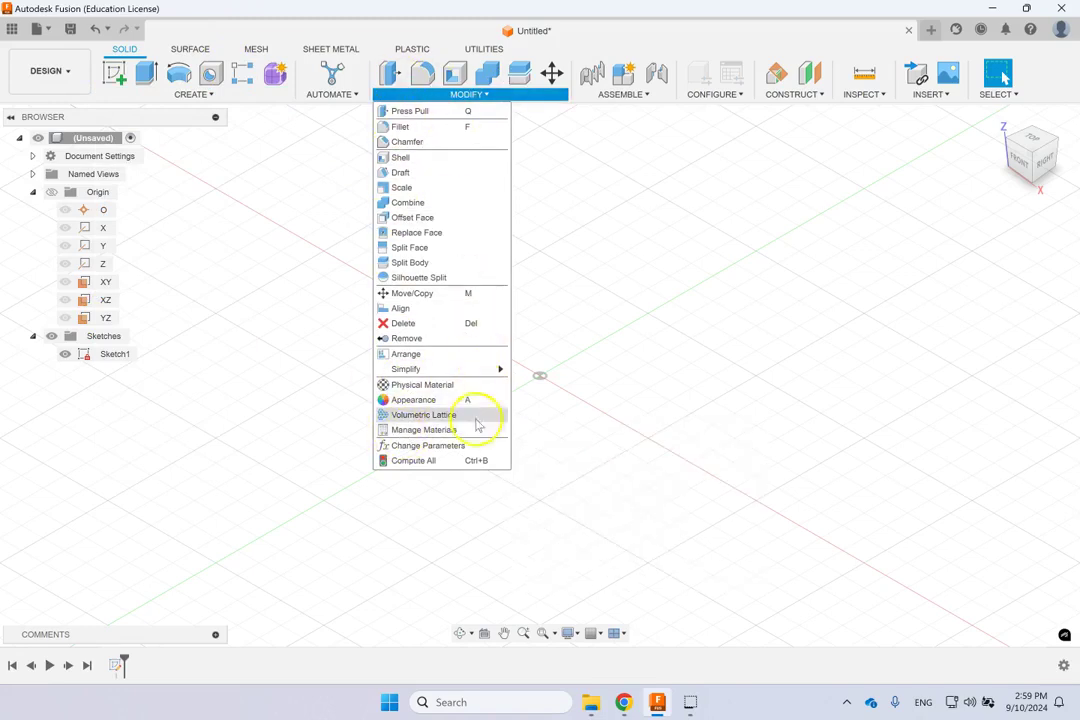
pyautogui.click(721, 212)
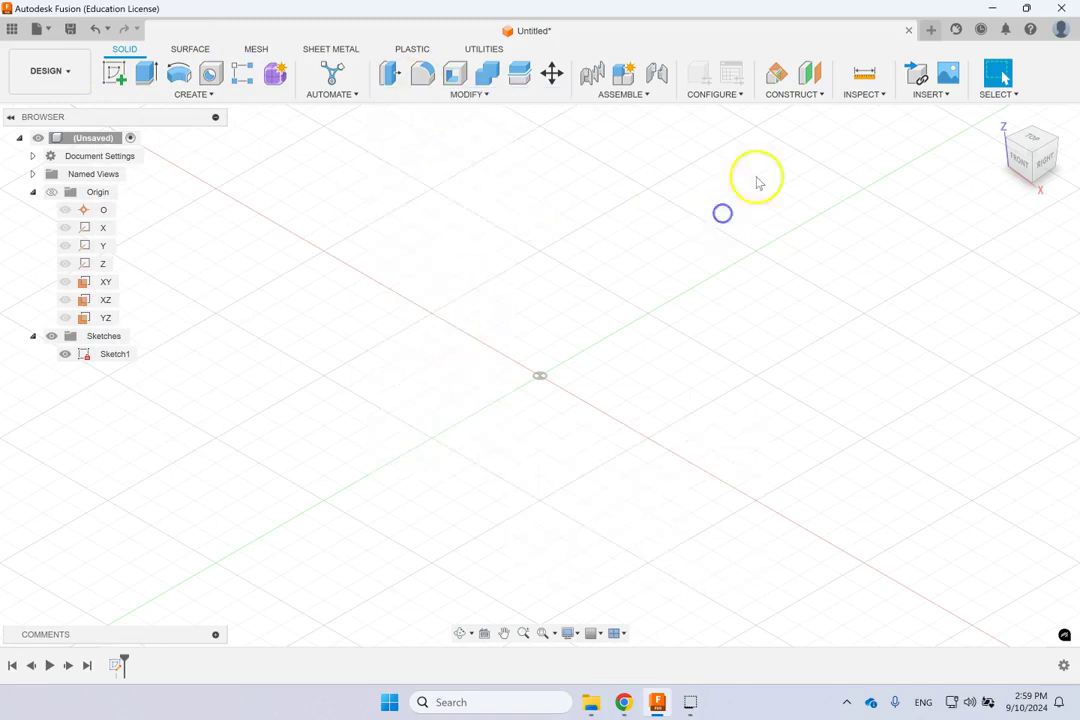
pyautogui.click(815, 95)
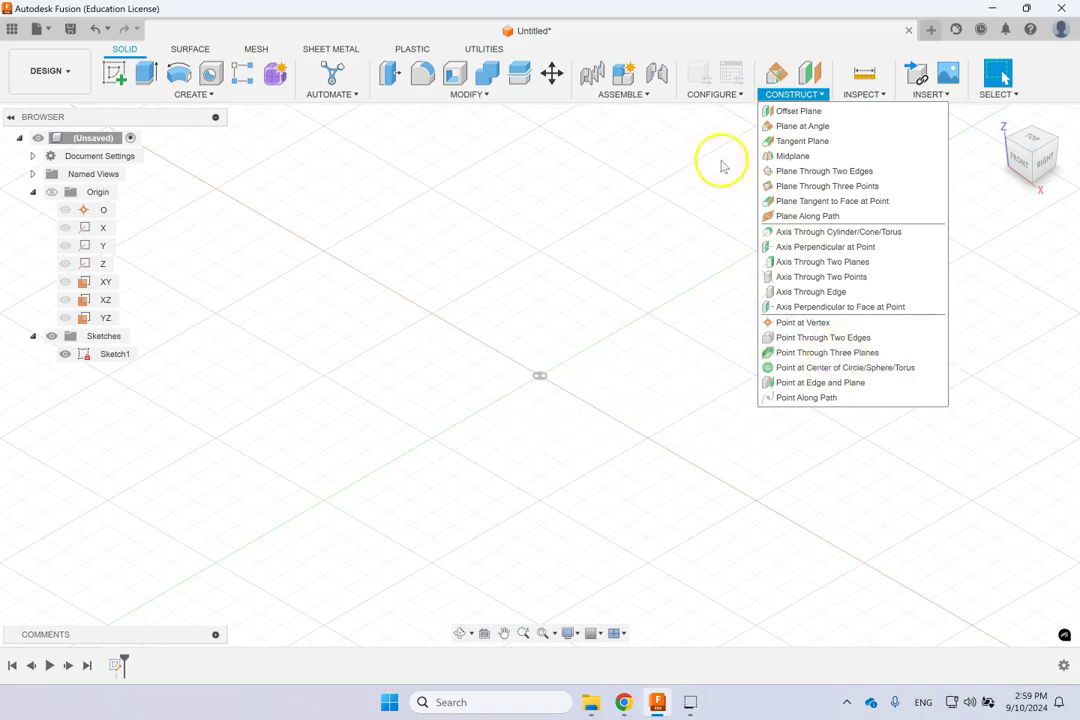
pyautogui.click(865, 95)
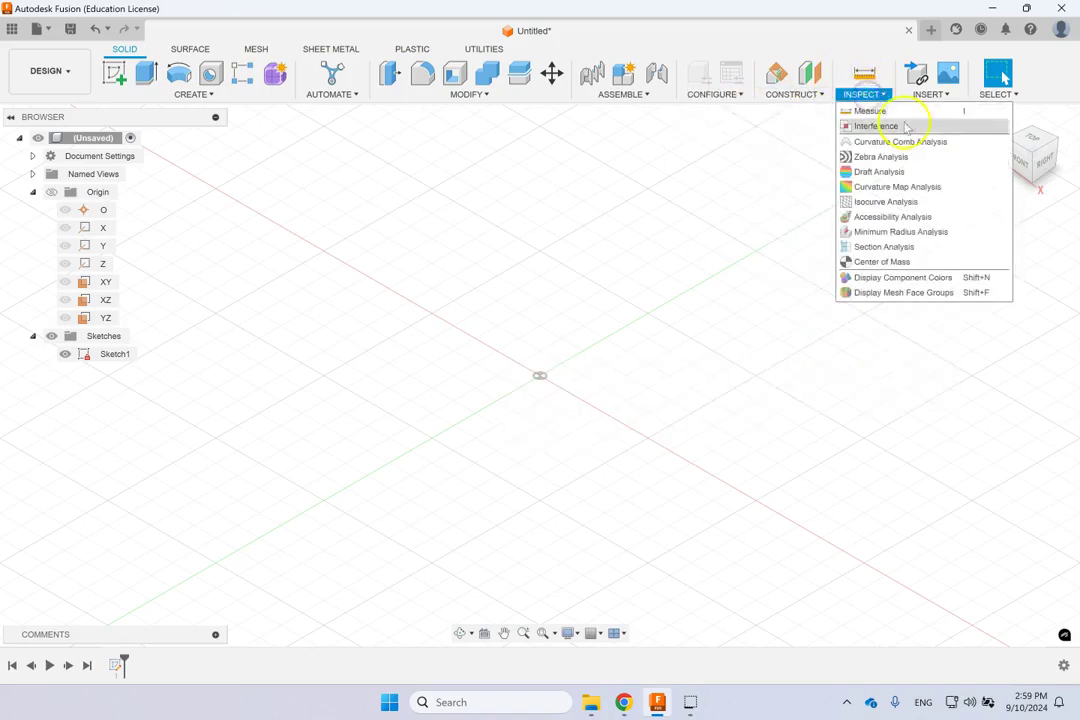
pyautogui.click(948, 95)
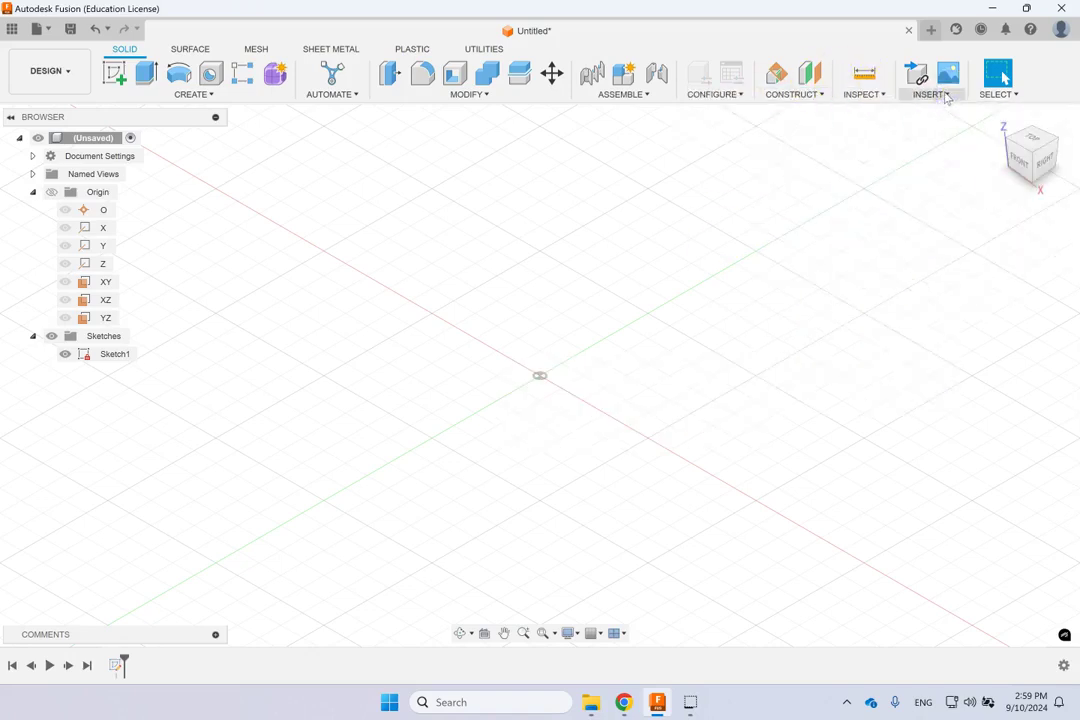
pyautogui.click(948, 95)
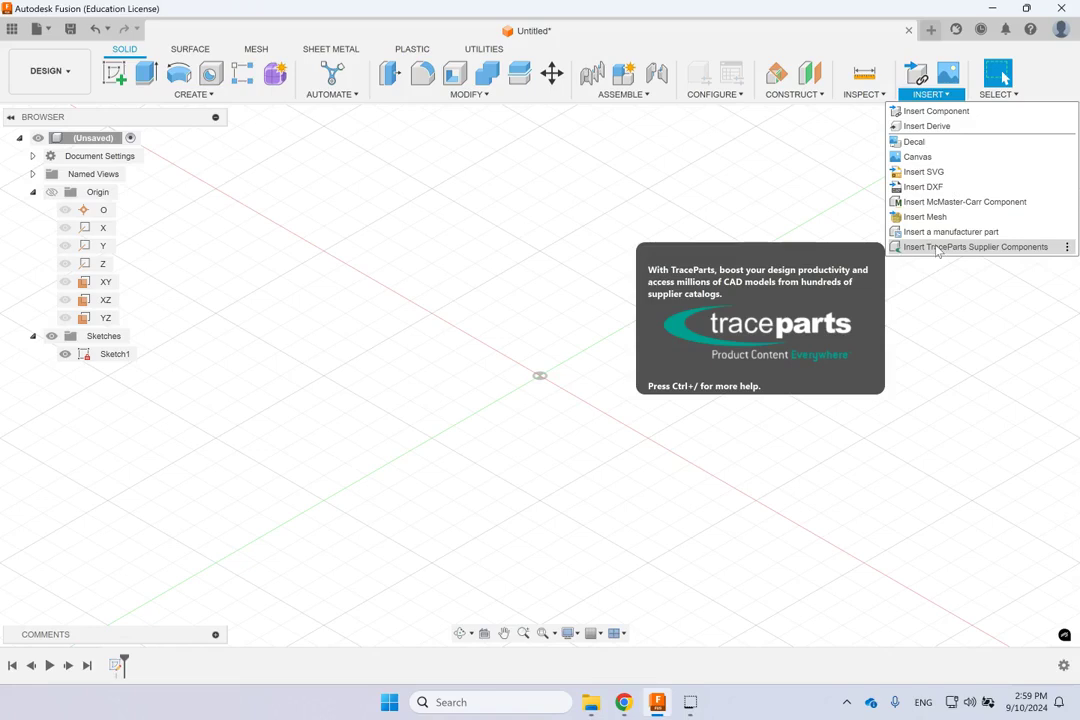
pyautogui.click(456, 152)
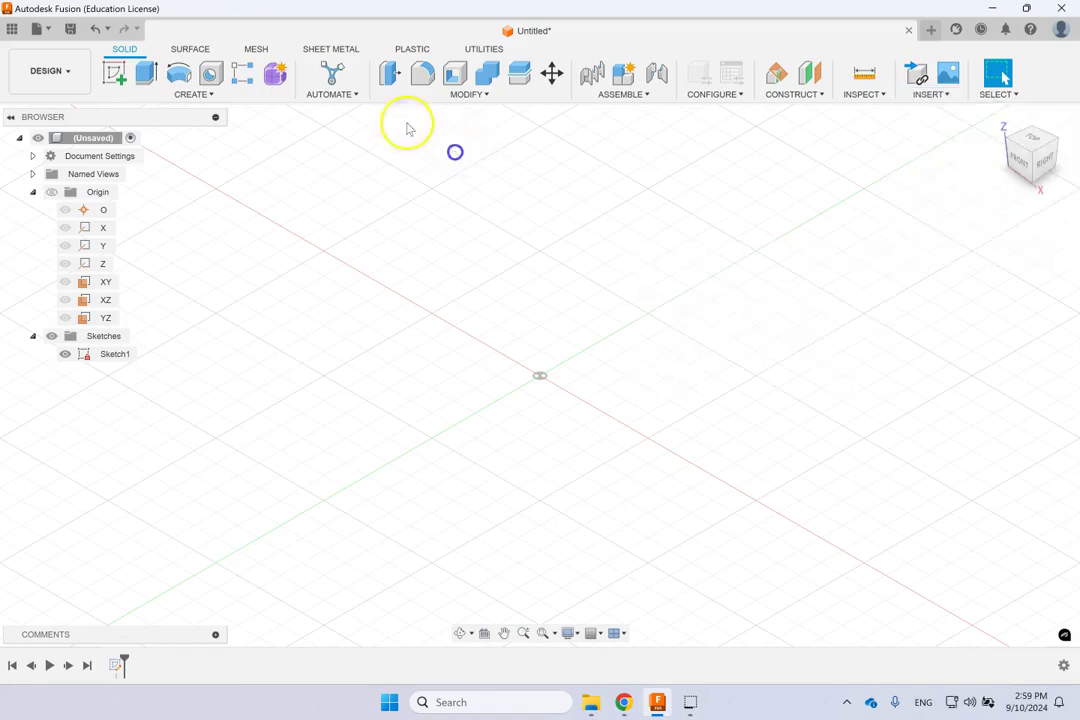
pyautogui.click(355, 95)
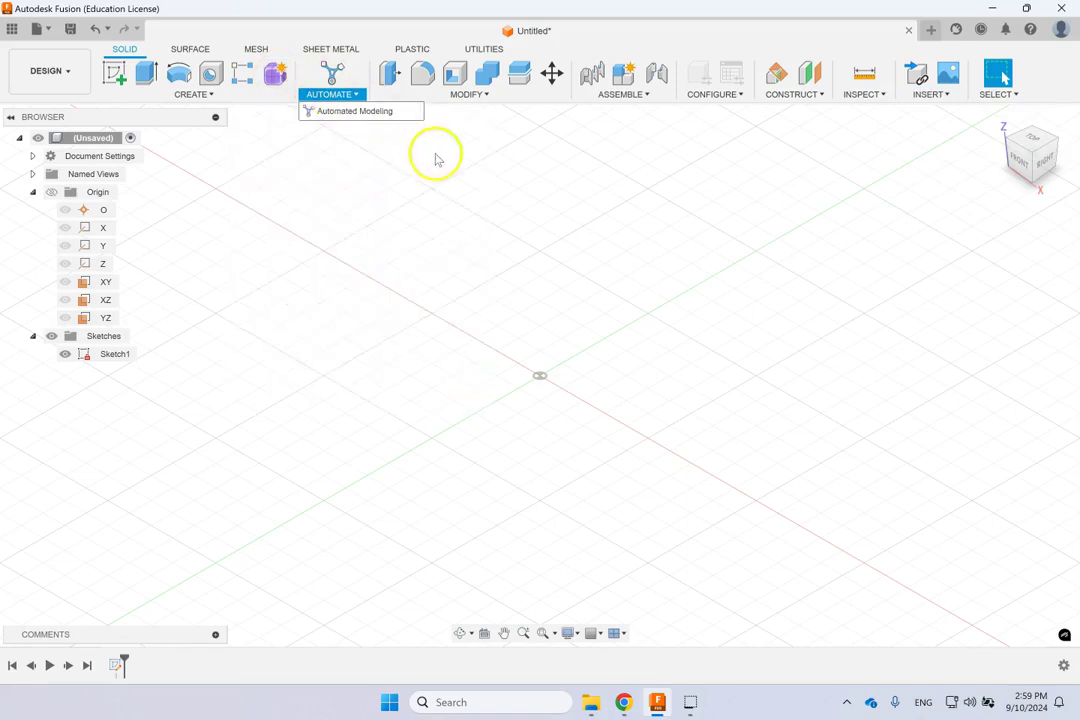
pyautogui.click(495, 252)
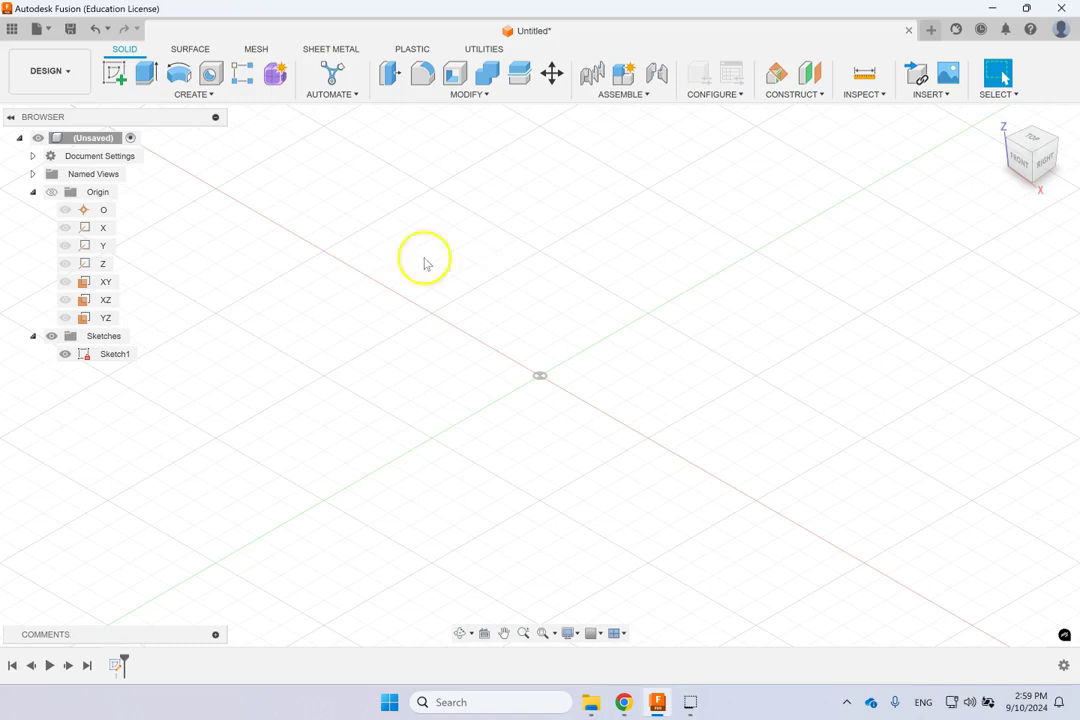
pyautogui.click(106, 283)
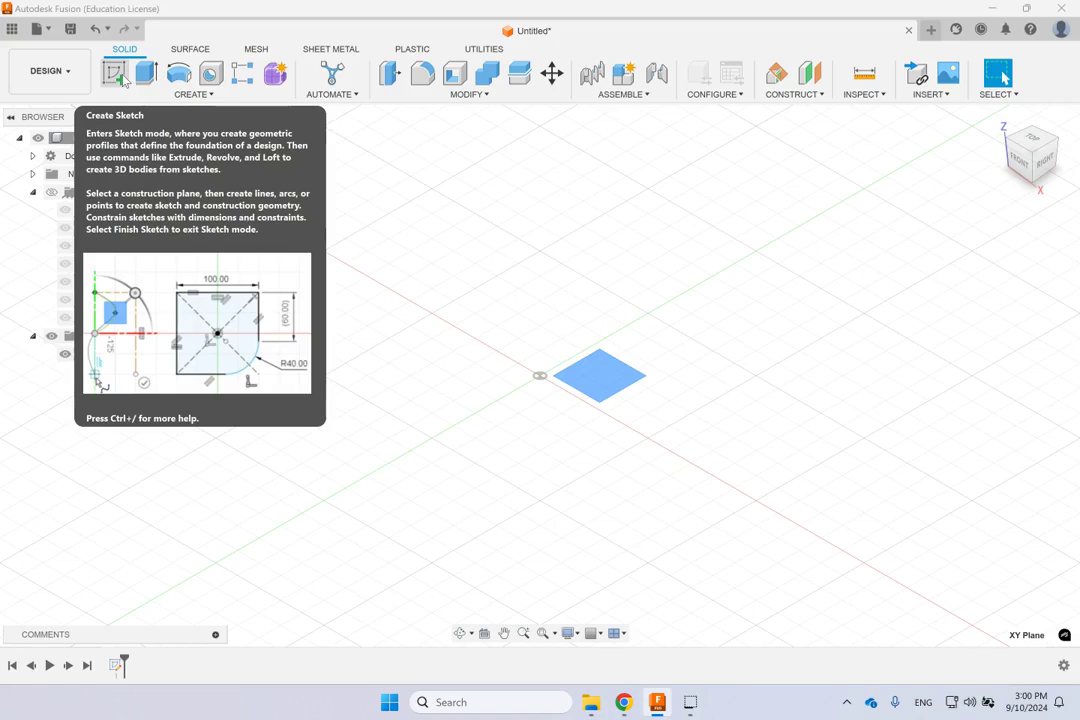
pyautogui.click(210, 94)
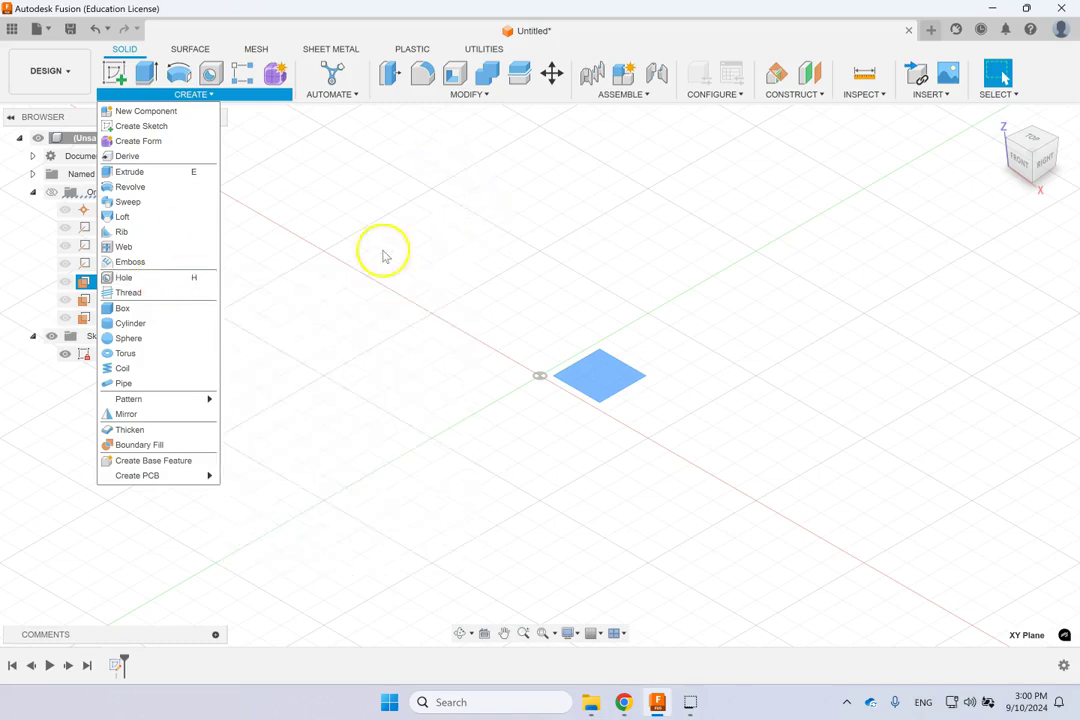
pyautogui.click(422, 224)
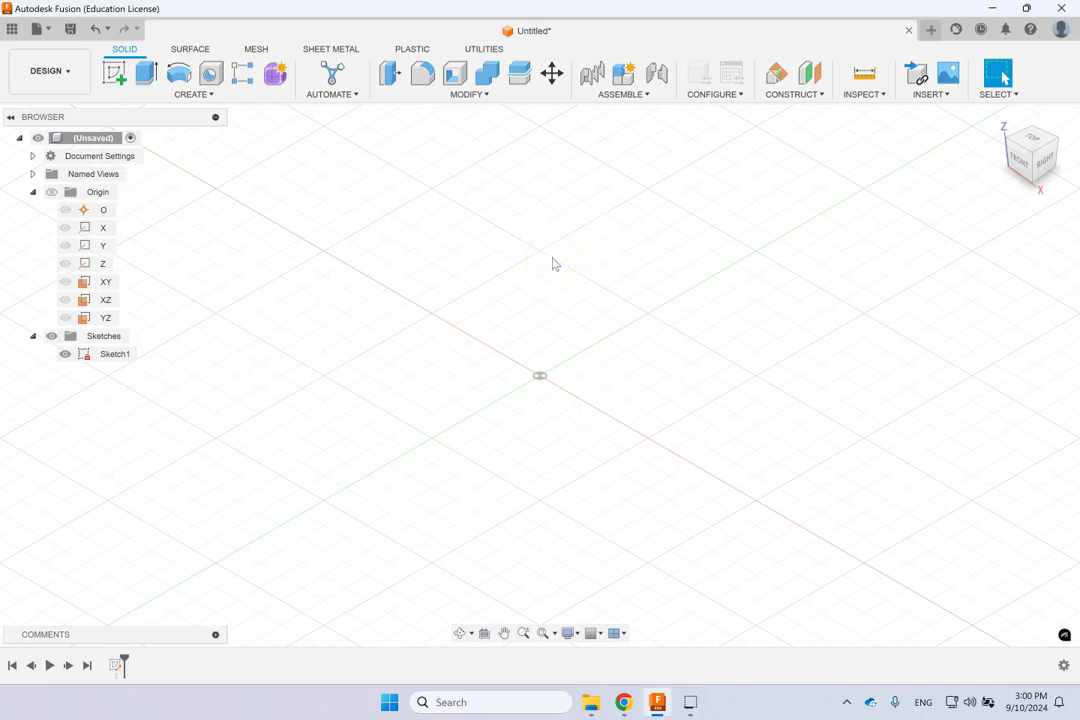
# Create a new sketch on the XY origin plane and show the sketch palette's options
pyautogui.click(108, 282)
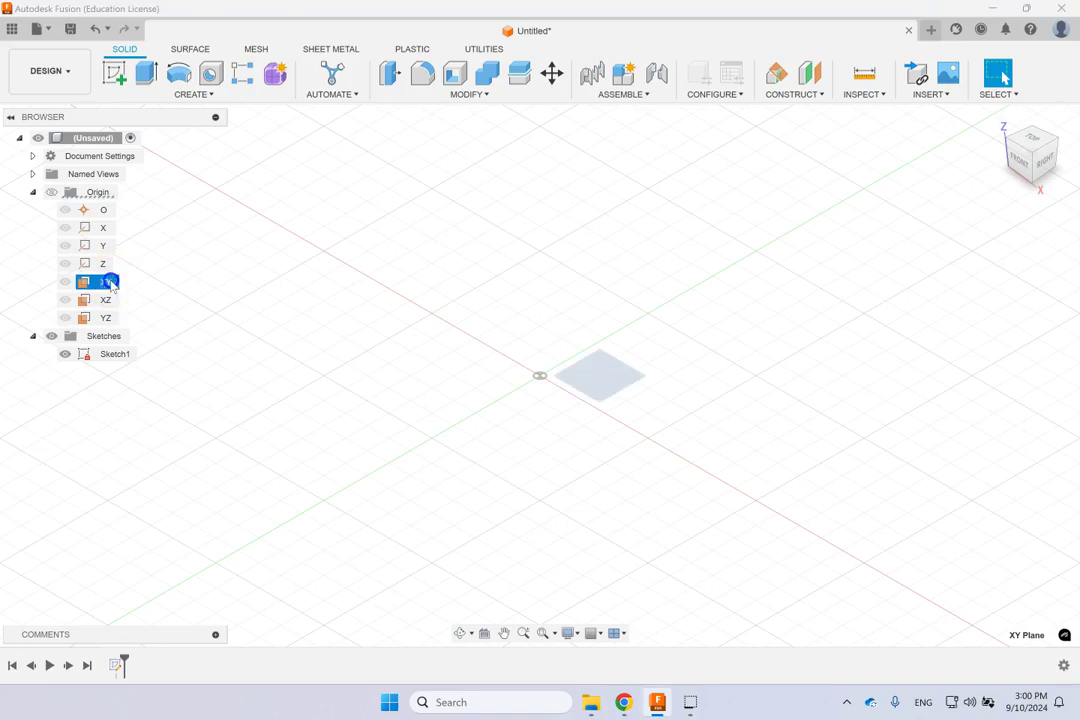
pyautogui.click(114, 74)
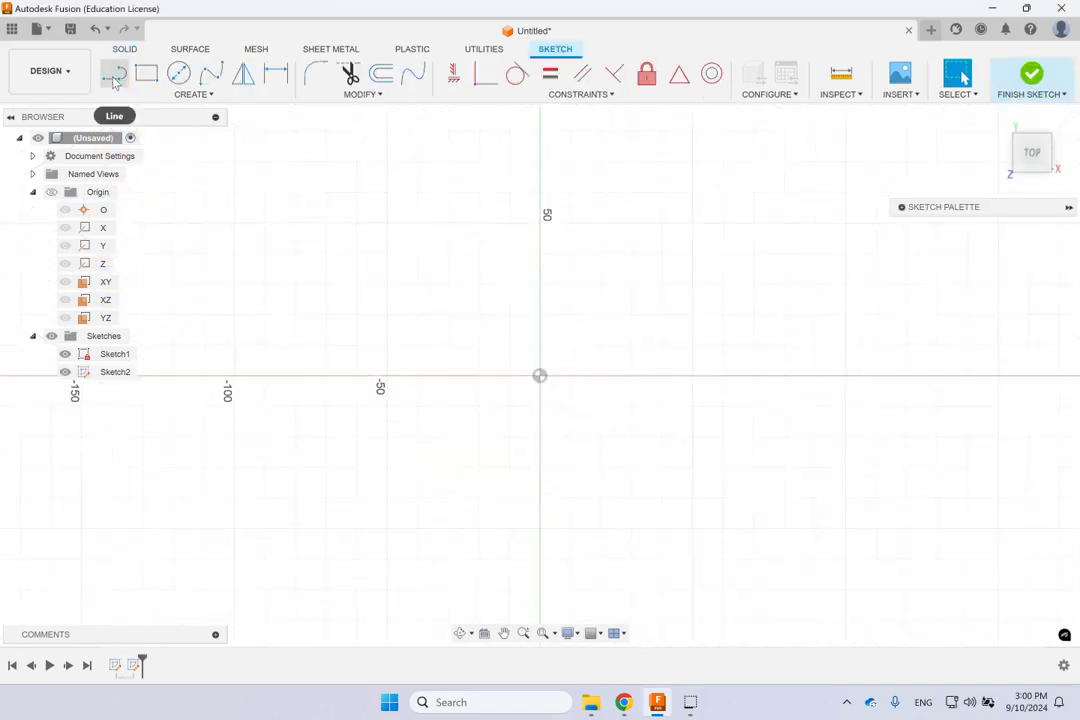
pyautogui.click(903, 209)
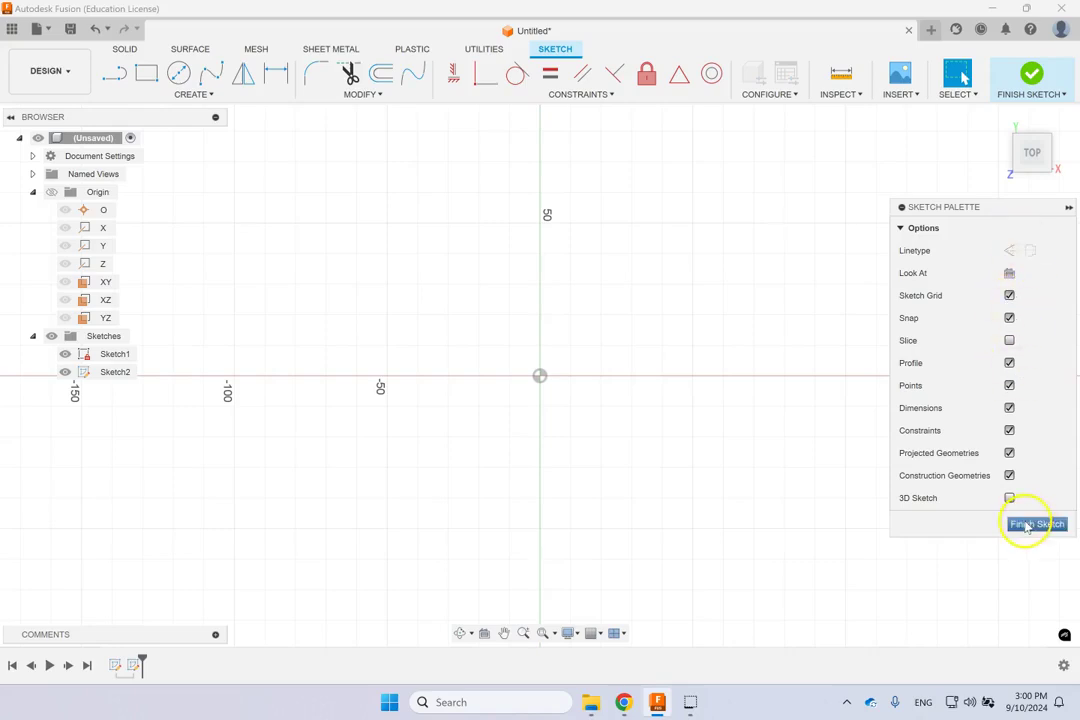
pyautogui.click(215, 635)
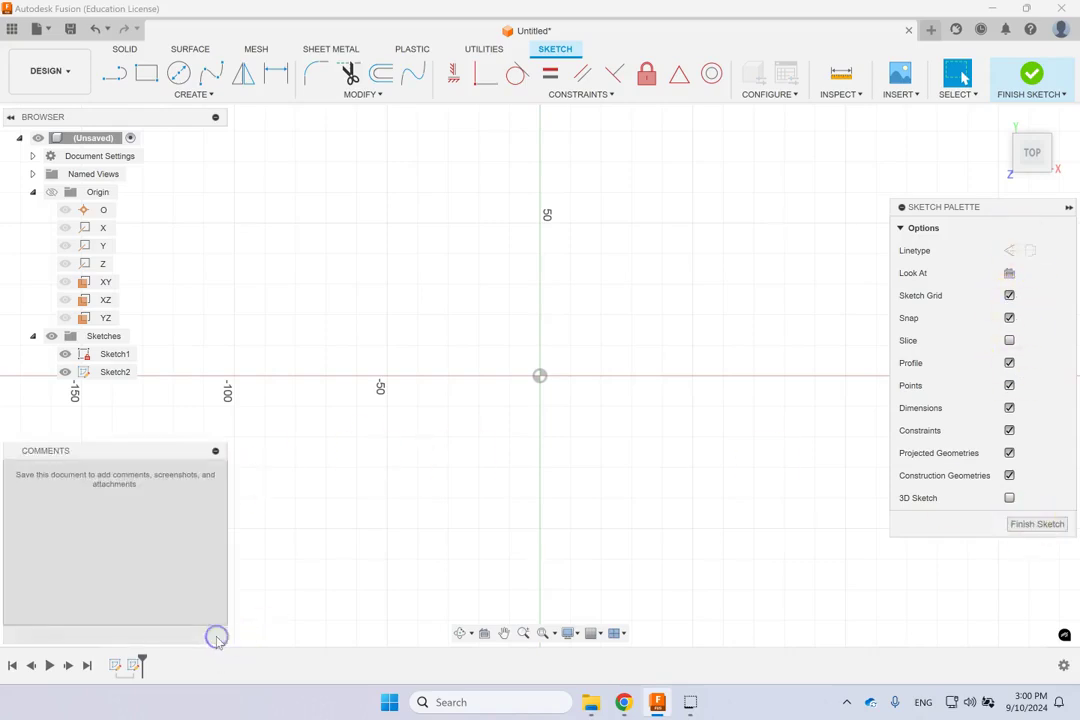
pyautogui.click(215, 451)
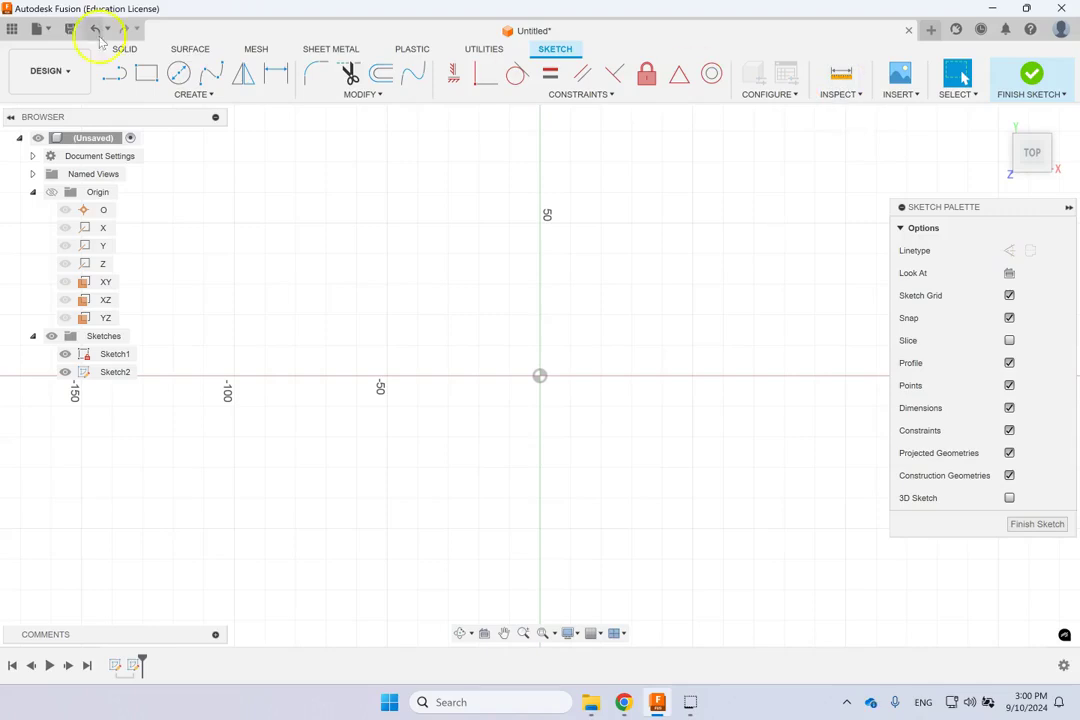
# Review the sketch creation commands, from lines, rectangles, circles and arcs to mirror, patterns, Project / Include and Sketch Dimension
pyautogui.click(185, 95)
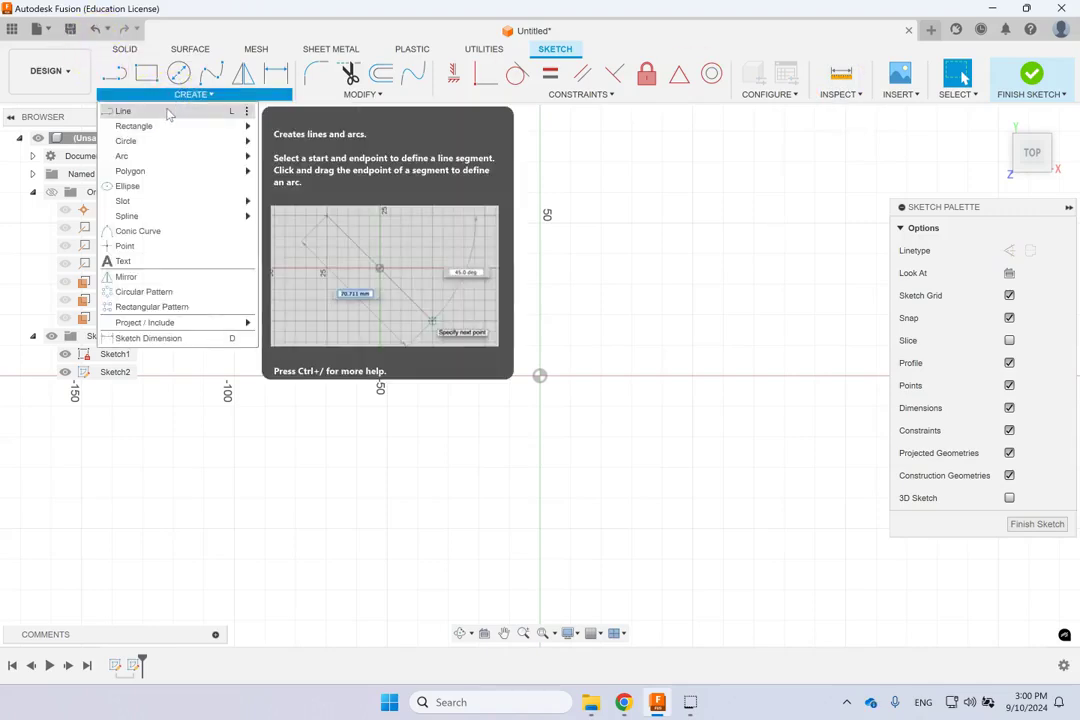
pyautogui.click(128, 110)
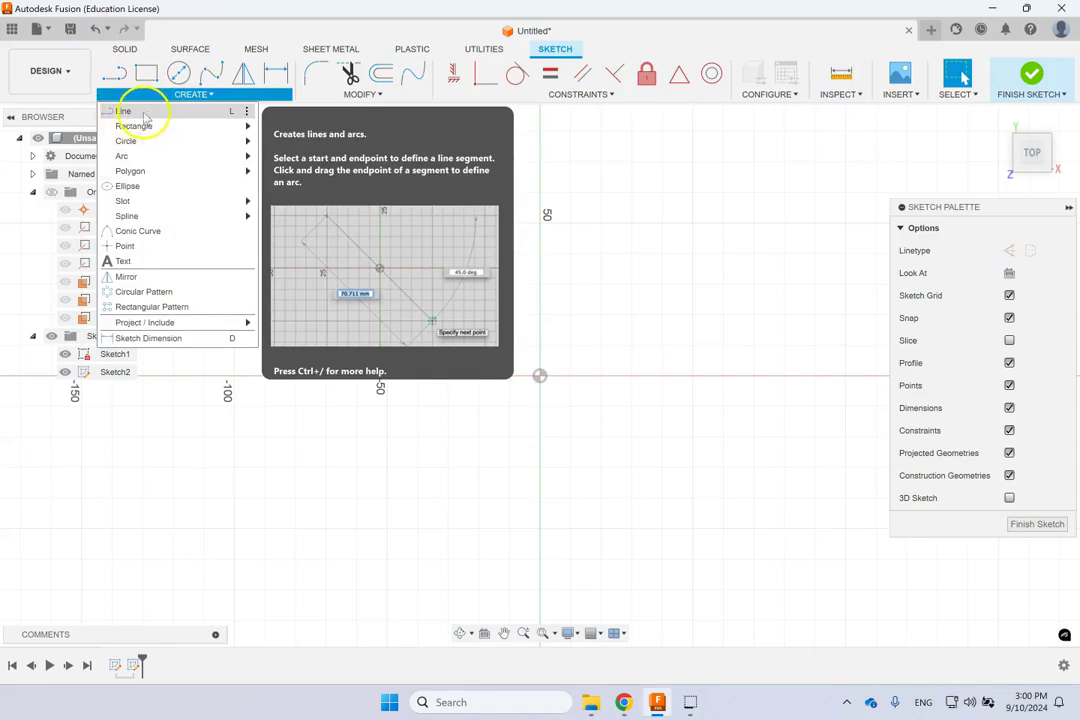
pyautogui.click(146, 125)
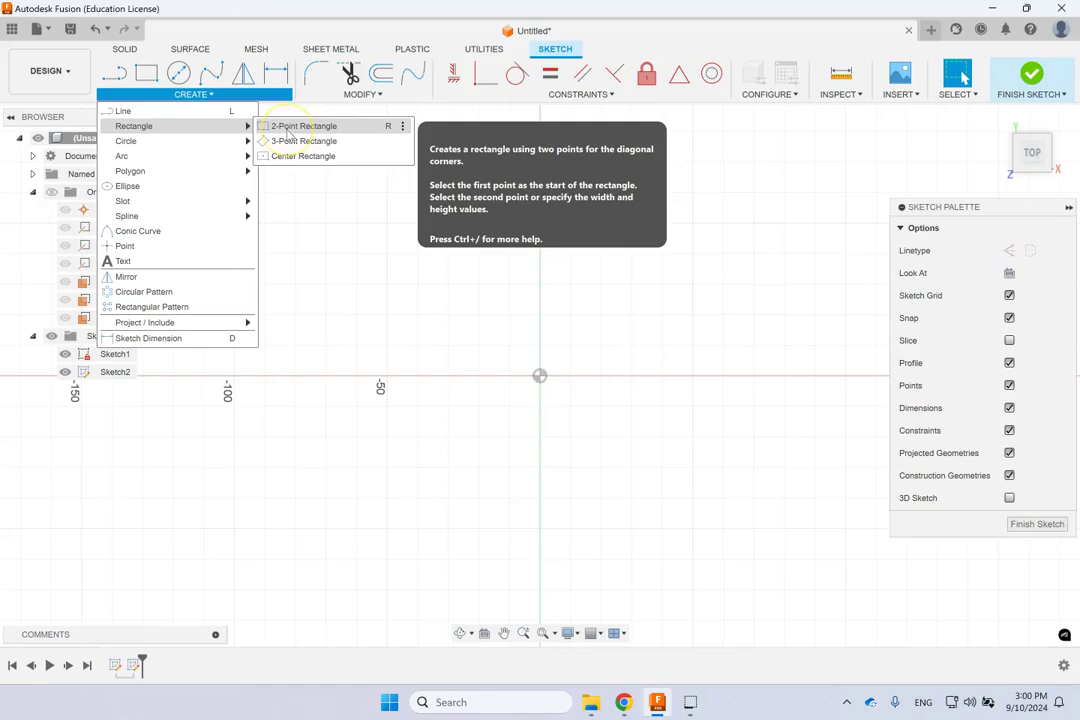
pyautogui.click(299, 160)
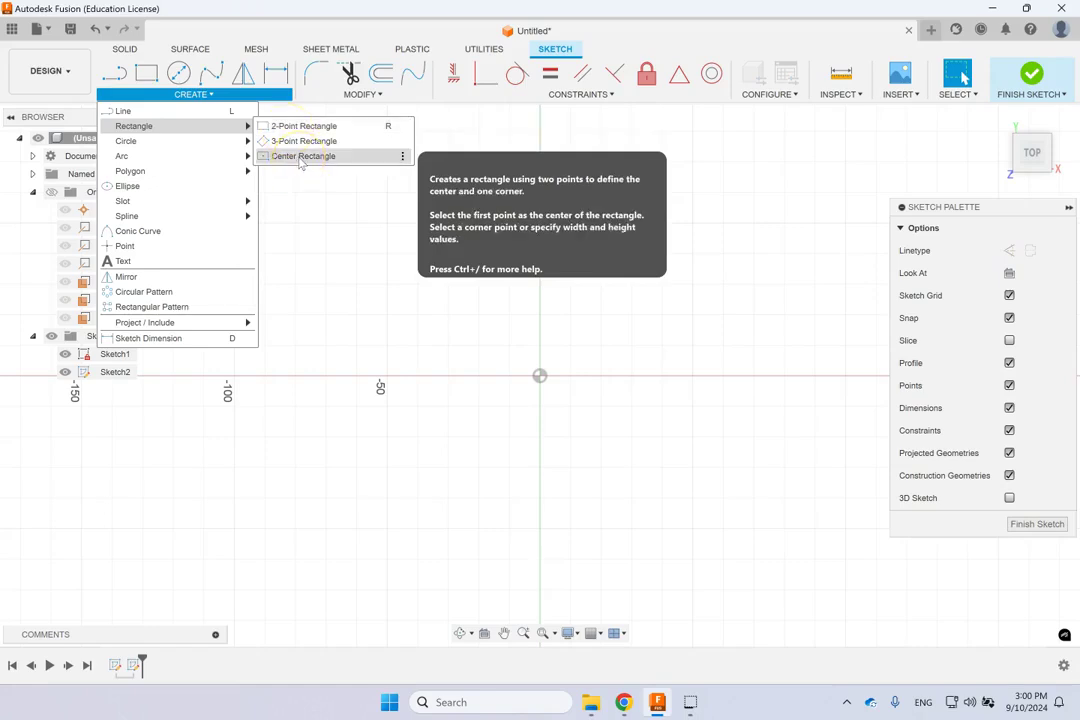
pyautogui.click(224, 145)
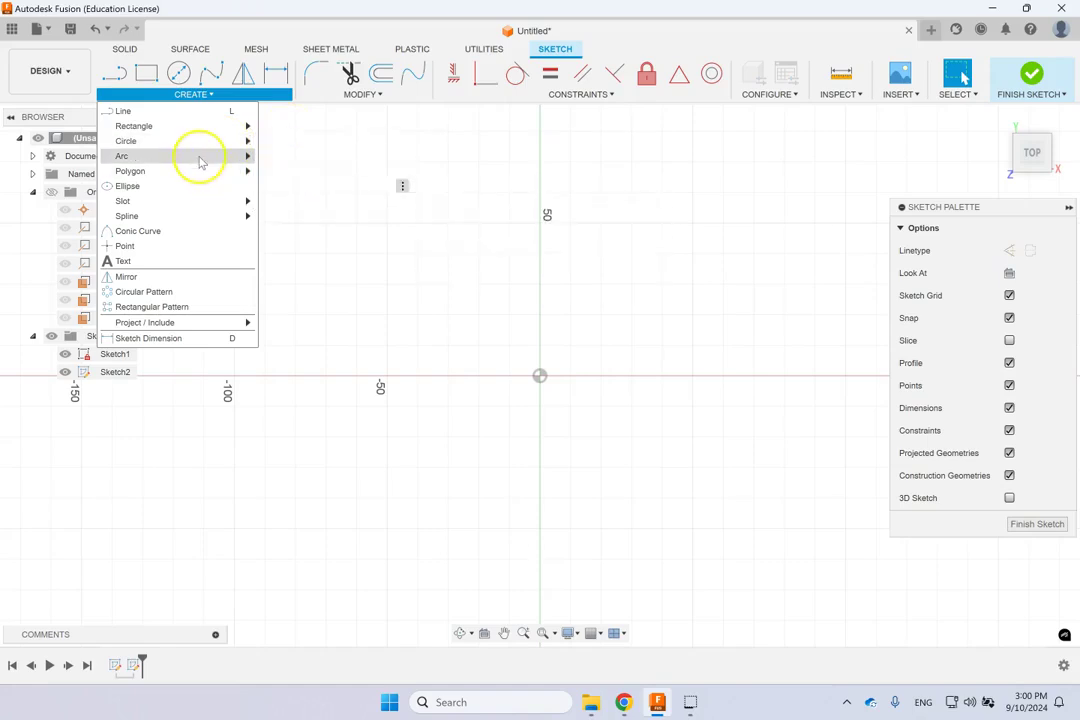
pyautogui.click(200, 160)
pyautogui.click(188, 175)
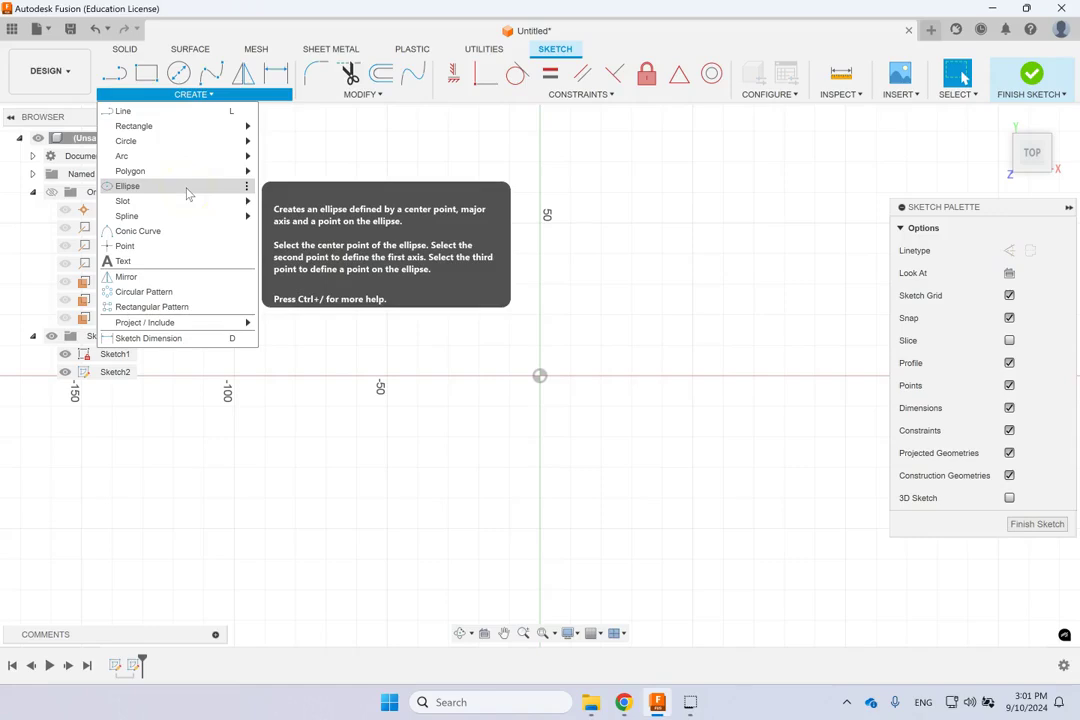
pyautogui.click(181, 204)
pyautogui.click(172, 216)
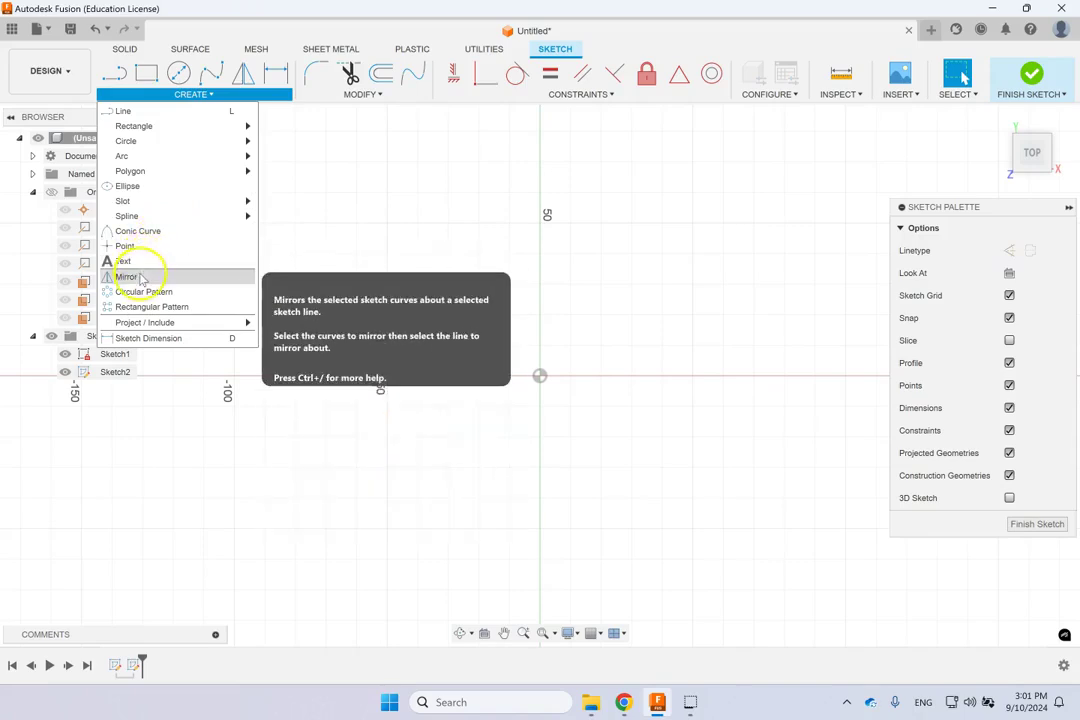
pyautogui.moveTo(160, 324)
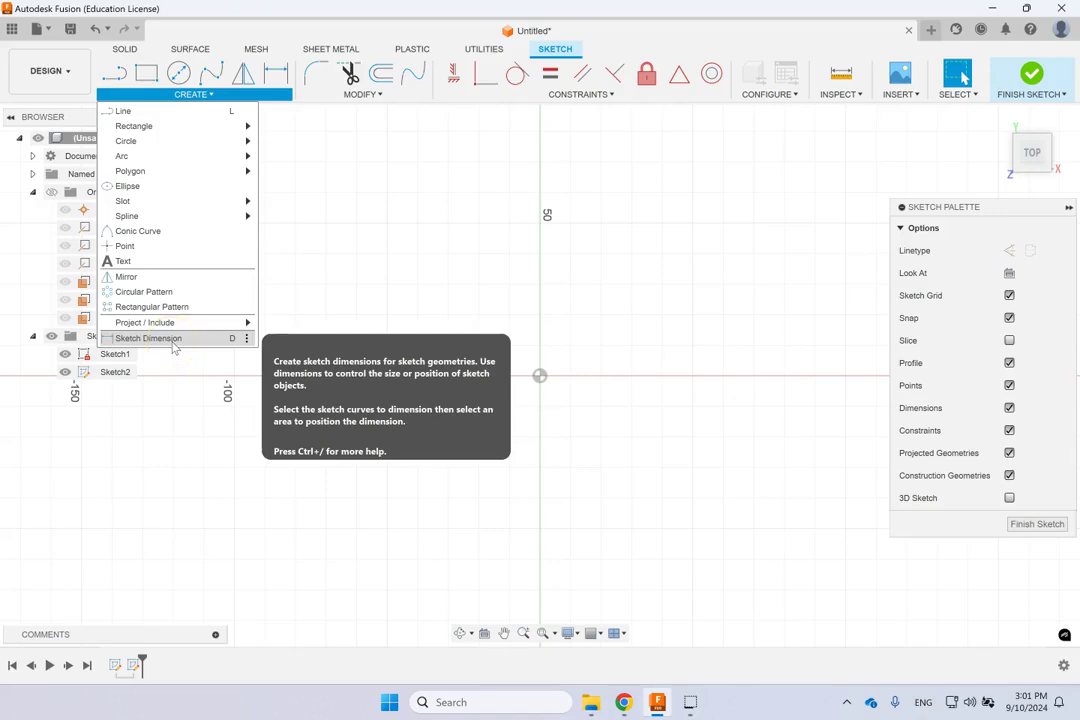
# Review the available sketch modification commands and the geometric constraint types
pyautogui.click(355, 94)
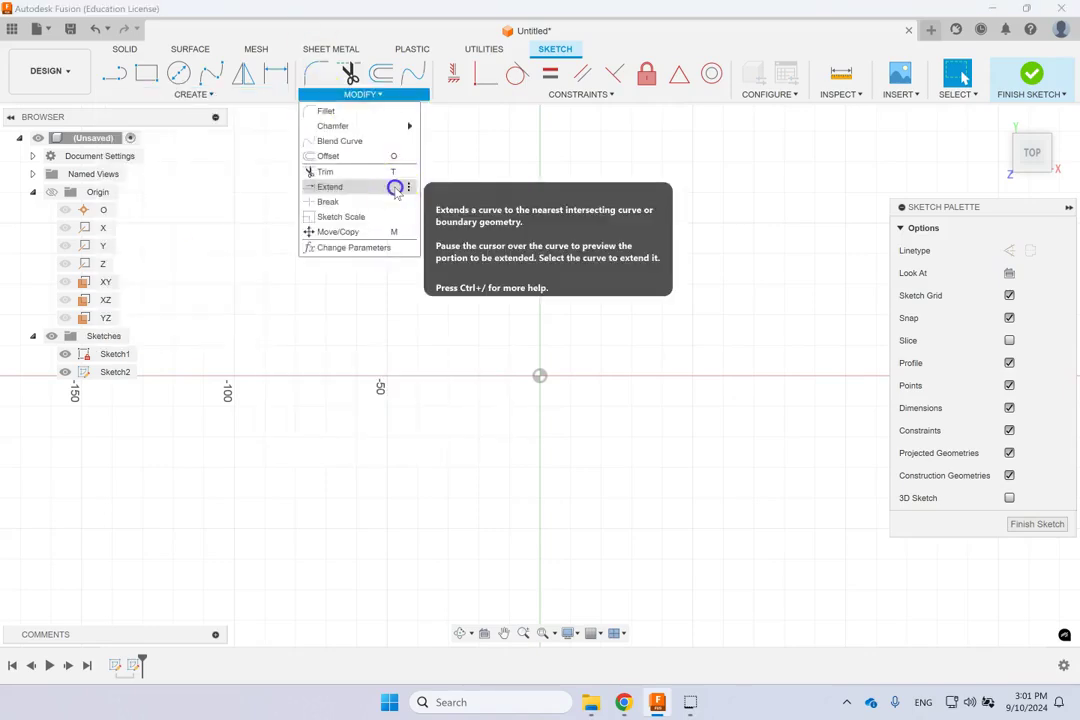
pyautogui.click(393, 187)
pyautogui.click(379, 94)
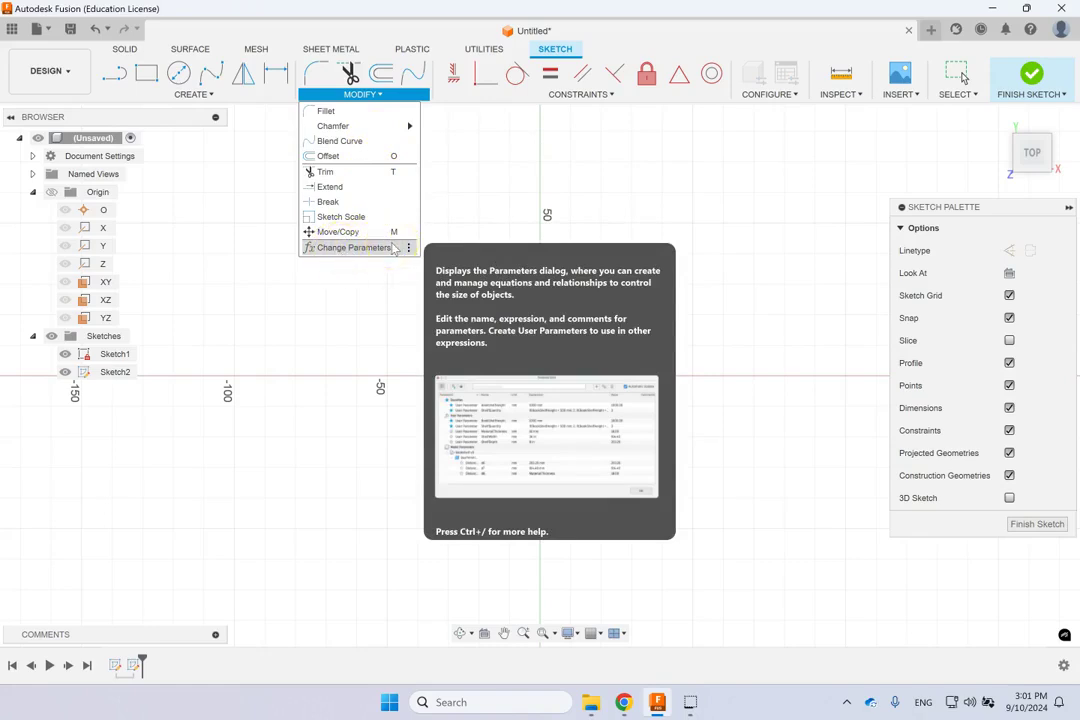
pyautogui.click(569, 96)
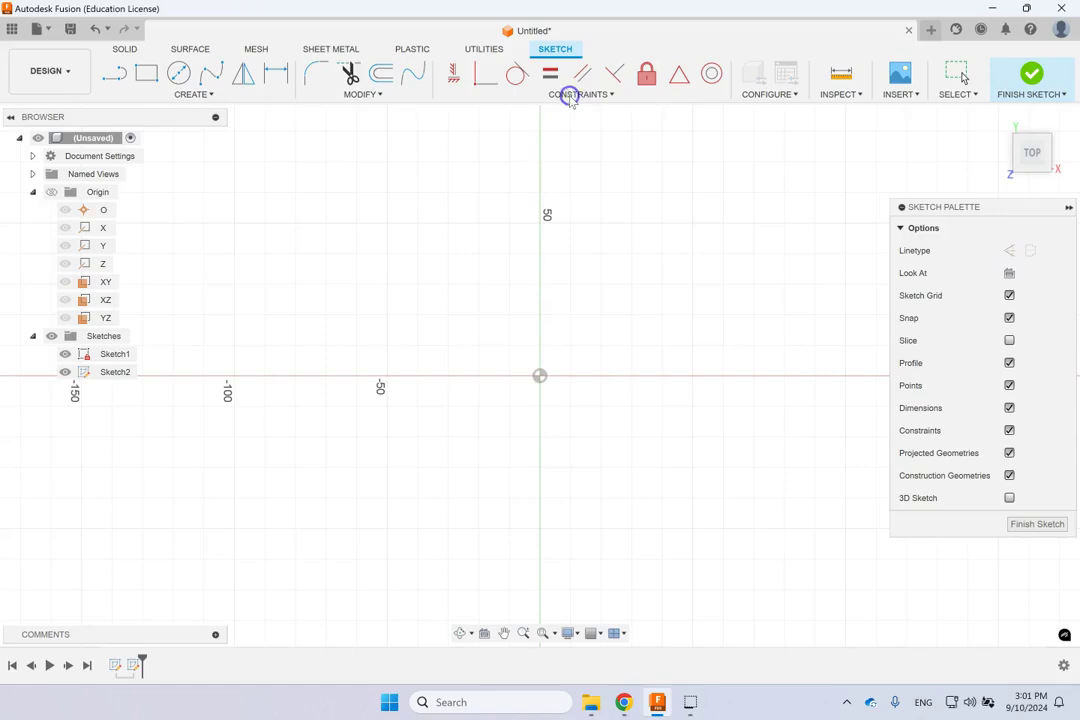
pyautogui.click(574, 97)
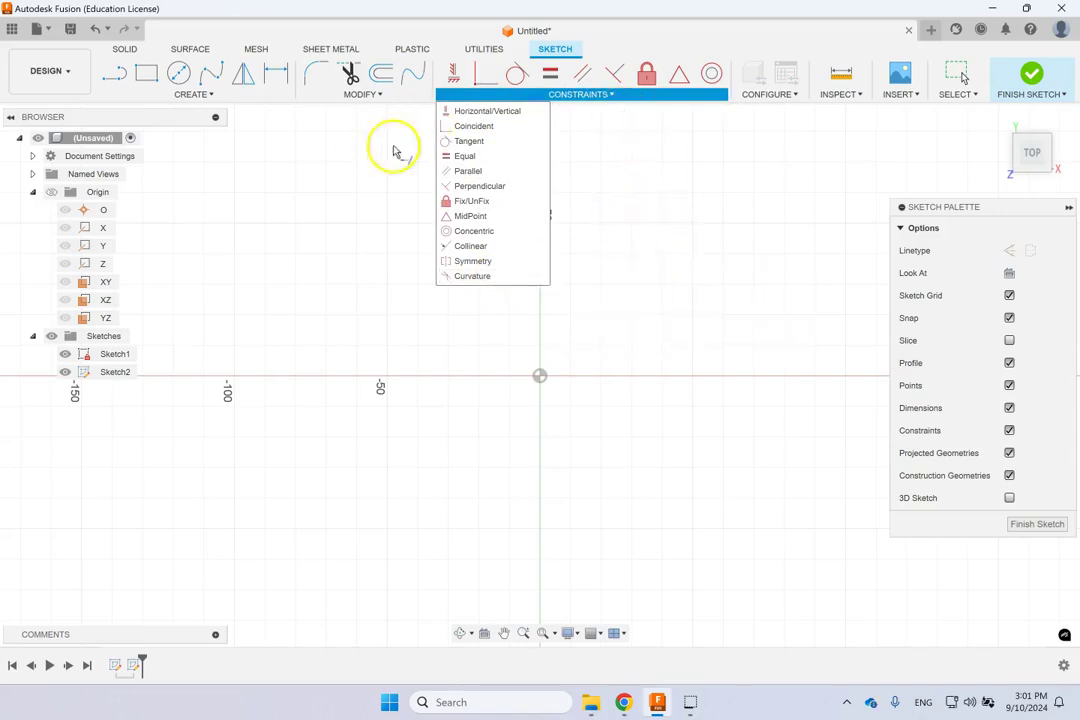
pyautogui.click(362, 94)
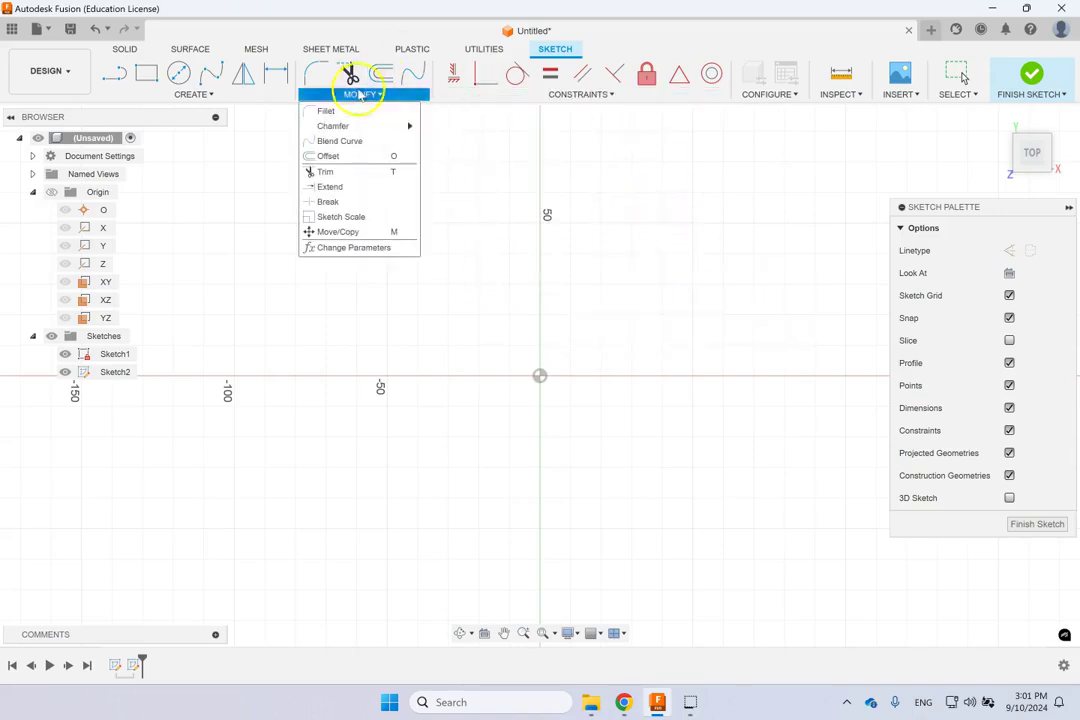
pyautogui.click(625, 230)
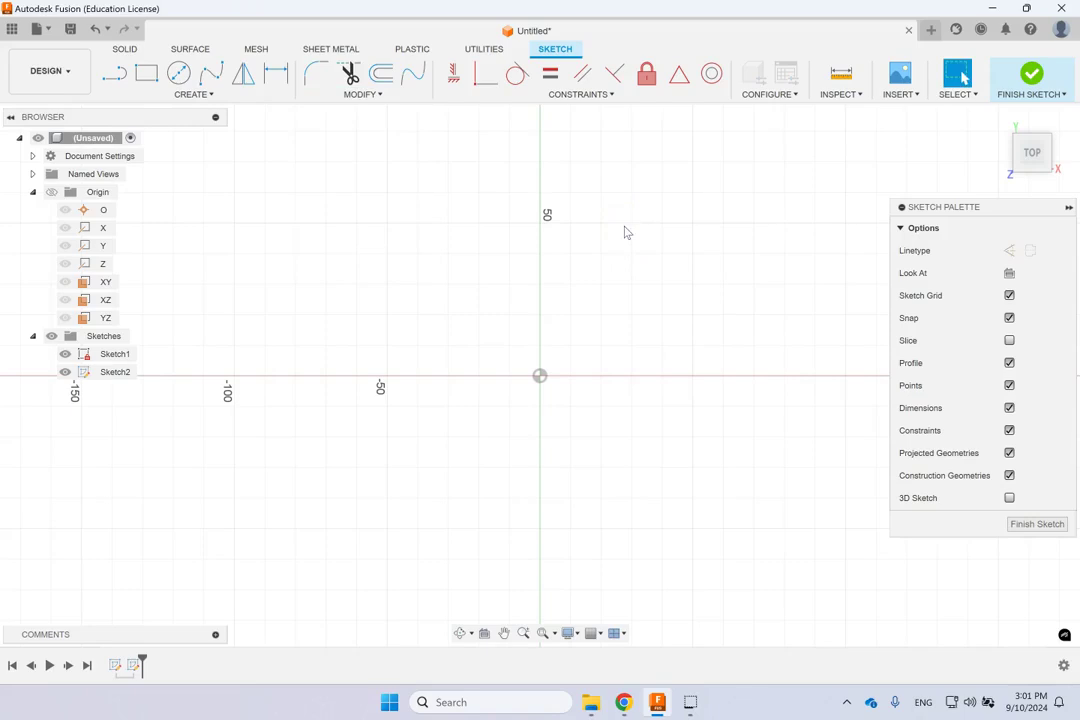
pyautogui.click(641, 252)
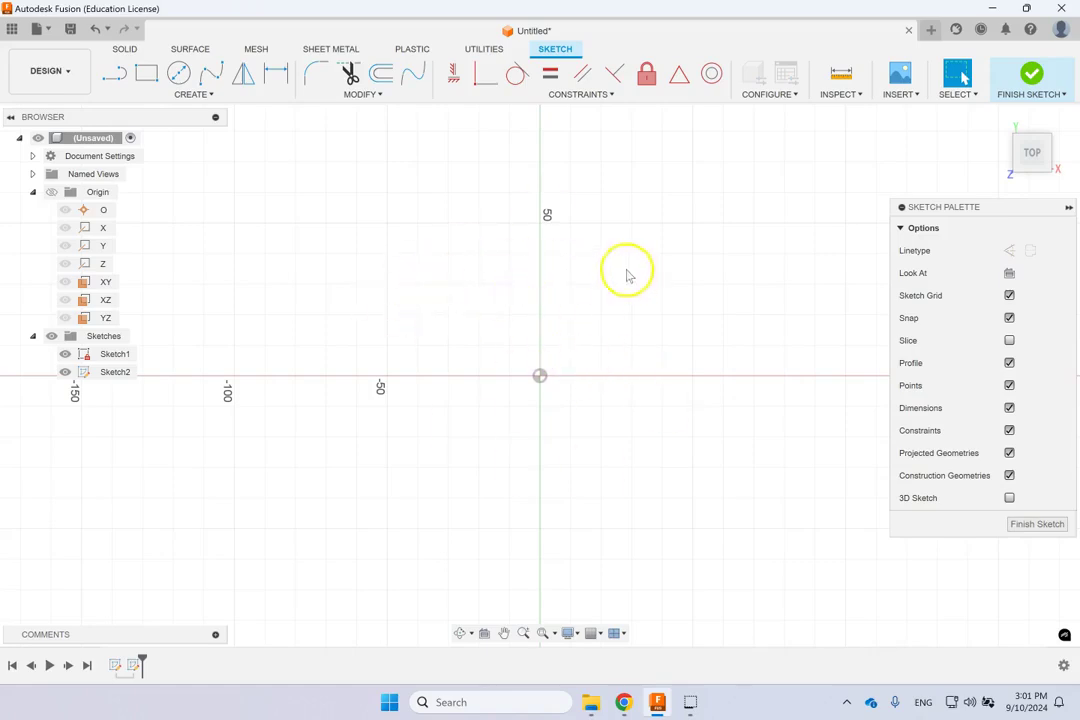
# Hide the sketch grid and show it again
pyautogui.click(1010, 296)
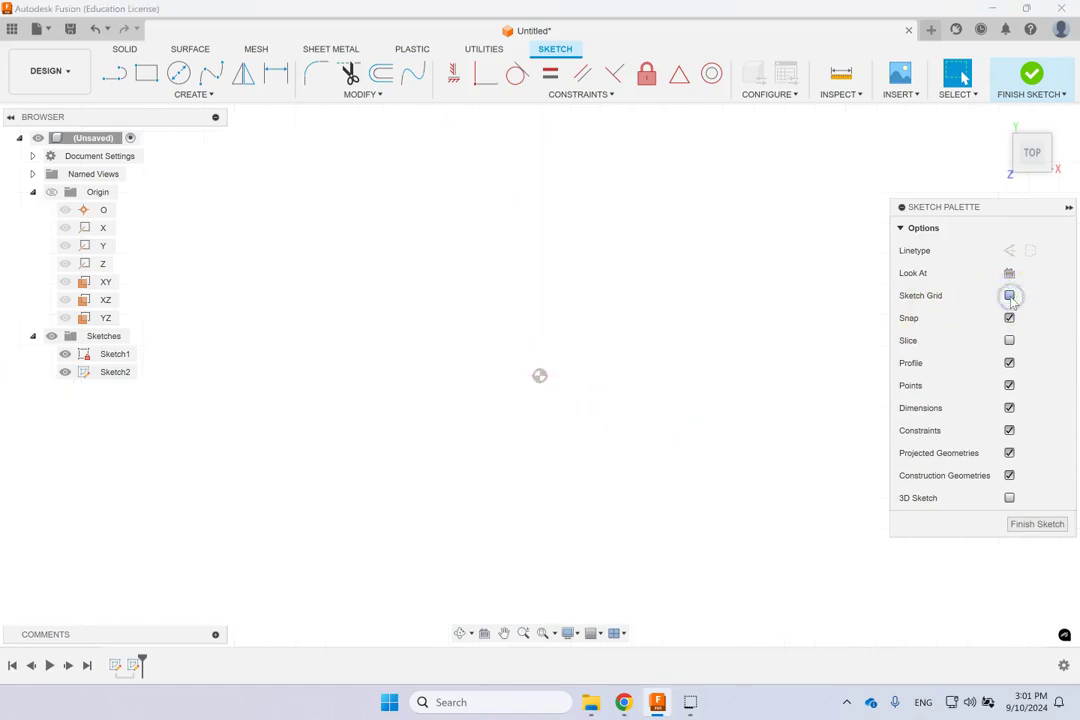
pyautogui.click(1010, 297)
pyautogui.click(1010, 319)
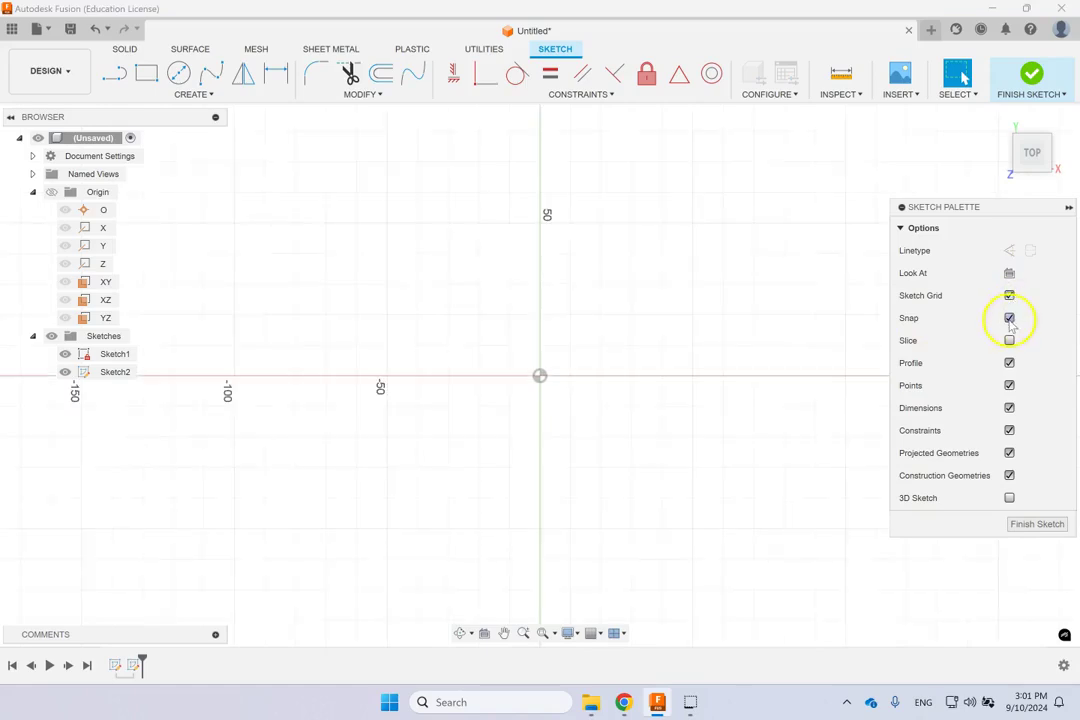
# Start a two-point rectangle and switch sketch snapping off and back on while the command is active
pyautogui.click(146, 74)
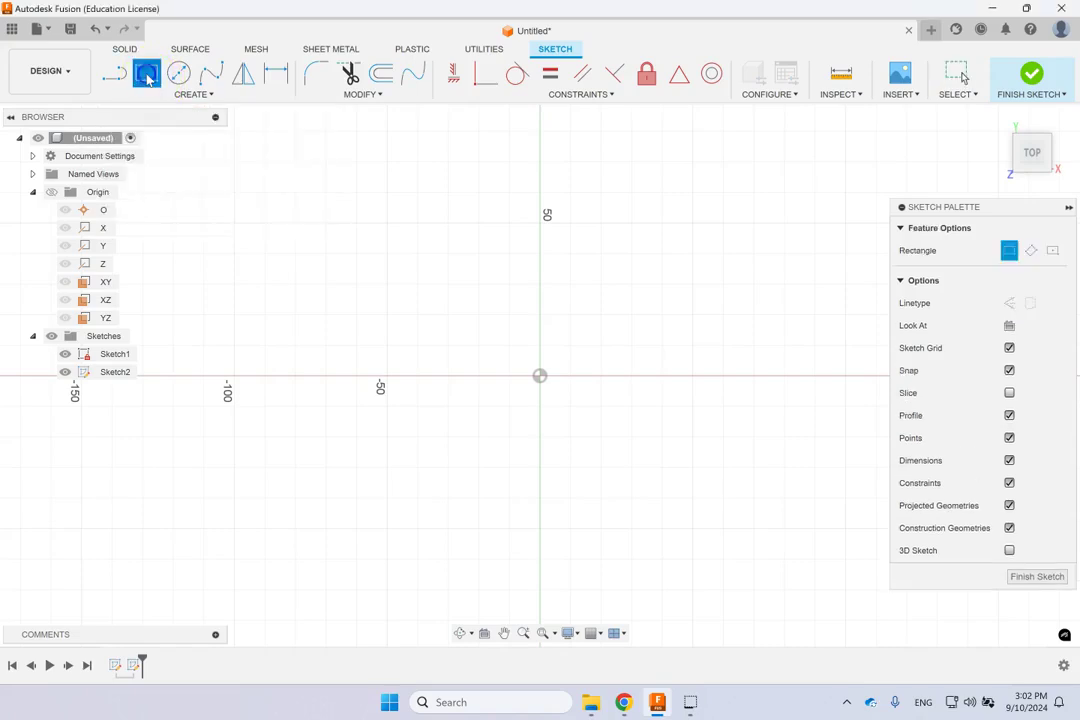
pyautogui.click(357, 225)
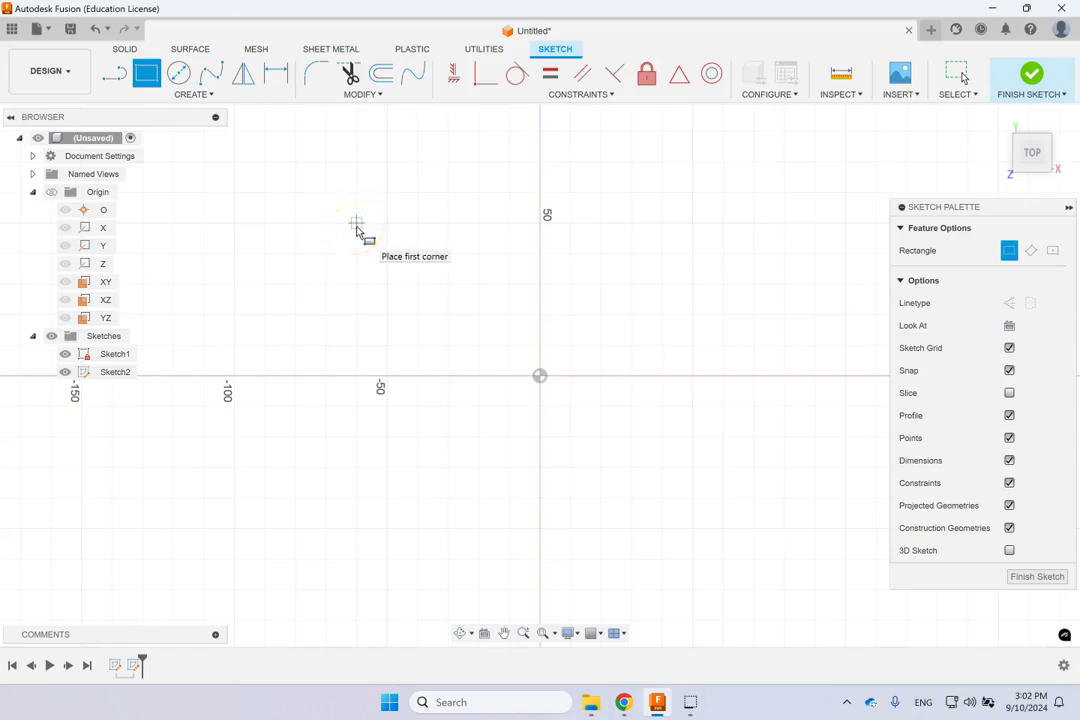
pyautogui.click(357, 231)
pyautogui.click(1045, 348)
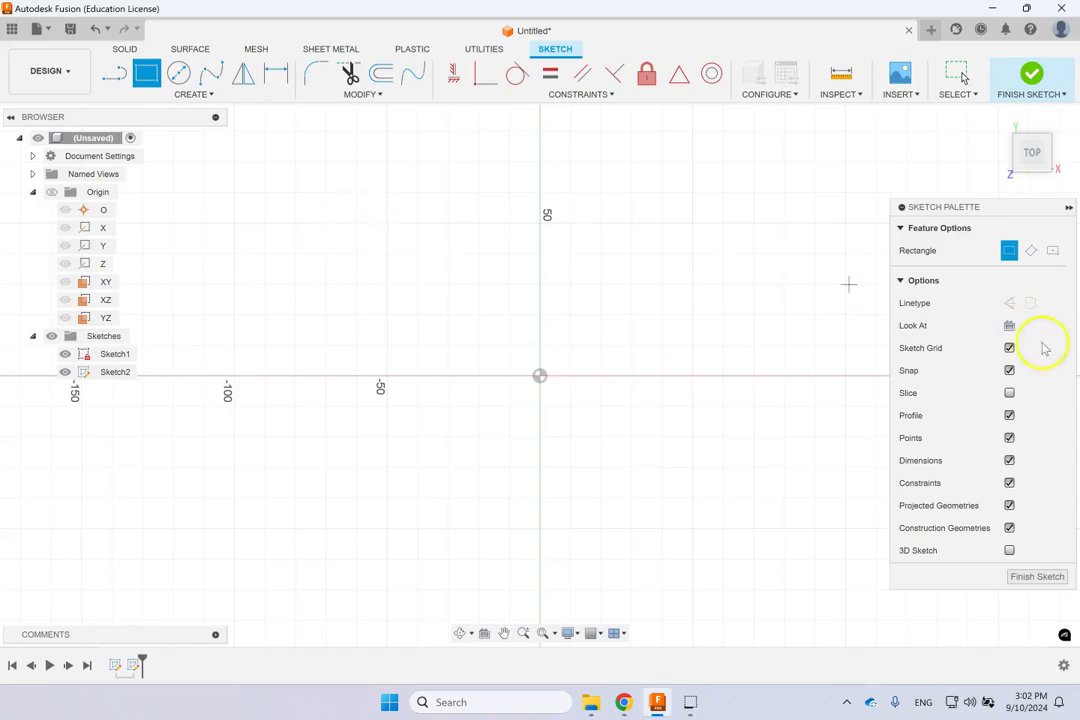
pyautogui.click(1009, 370)
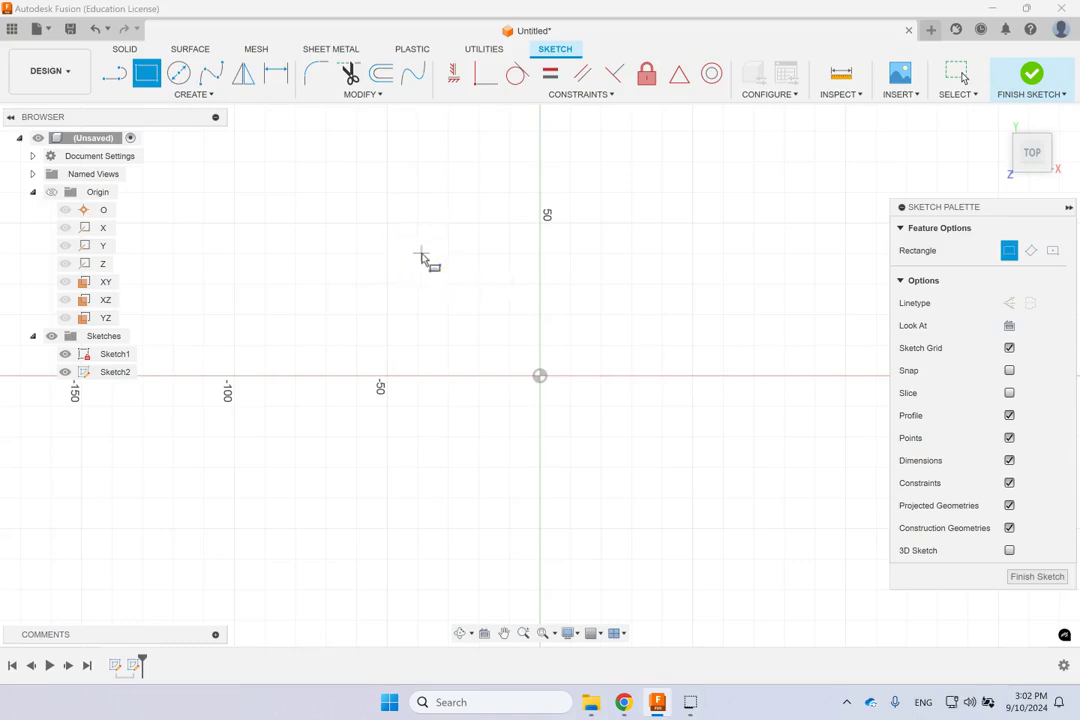
pyautogui.click(1010, 371)
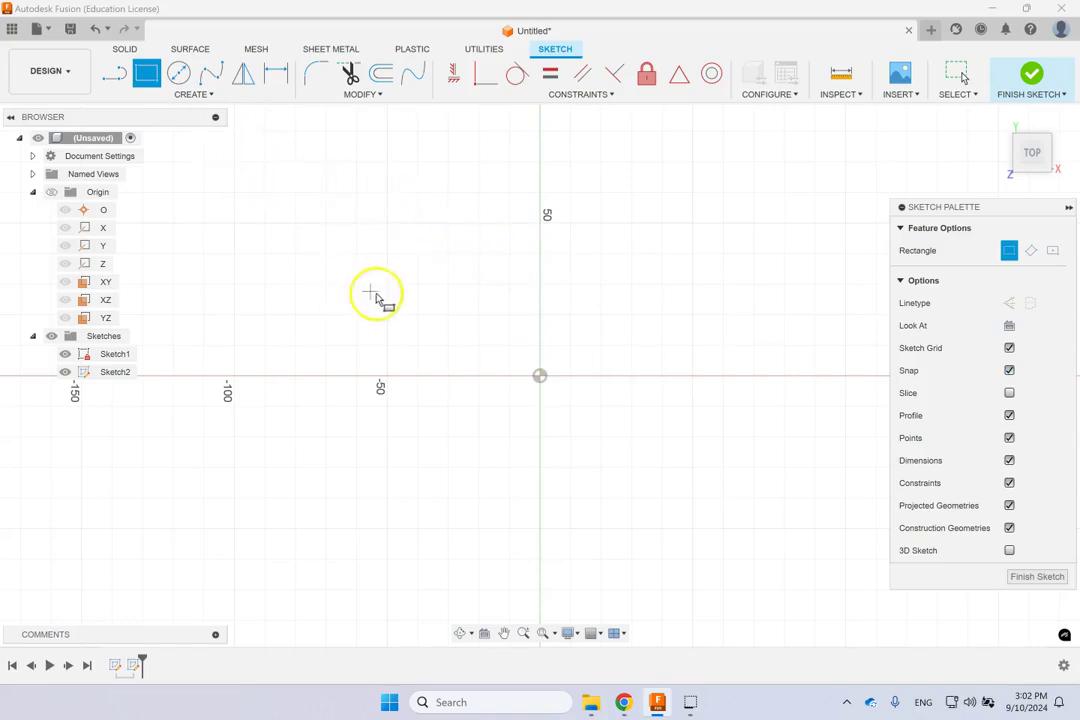
# Draw a two-point rectangle in the sketch's upper-left quadrant, 50 mm wide and 40 mm high
pyautogui.click(295, 194)
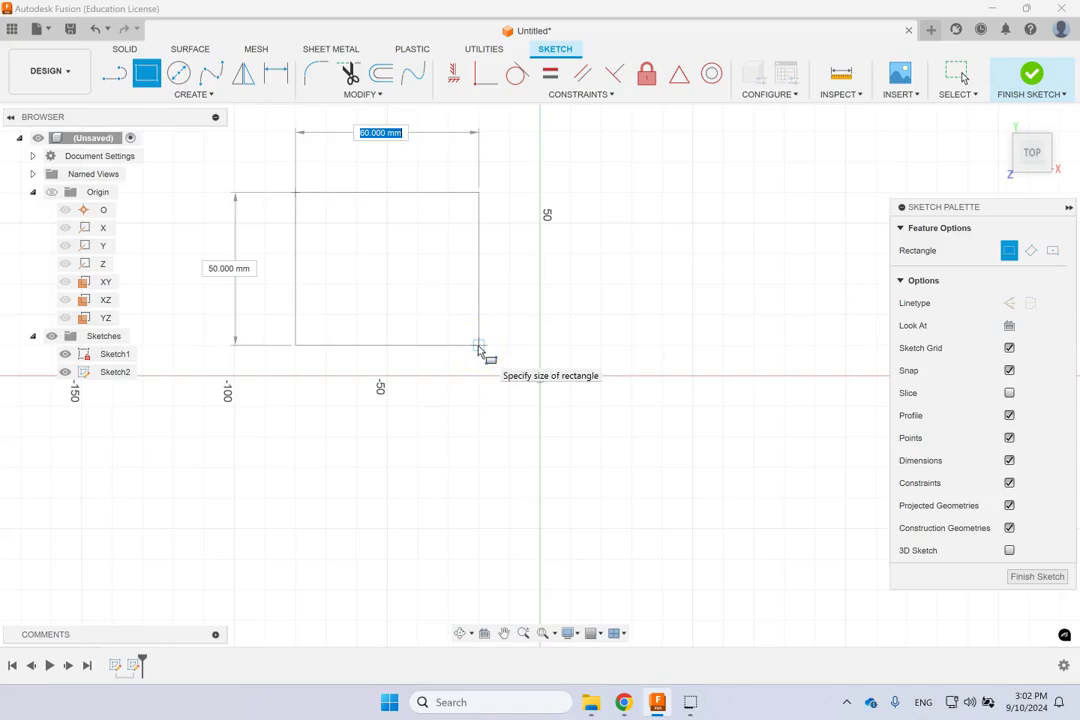
pyautogui.moveTo(478, 347); pyautogui.dragTo(450, 328)
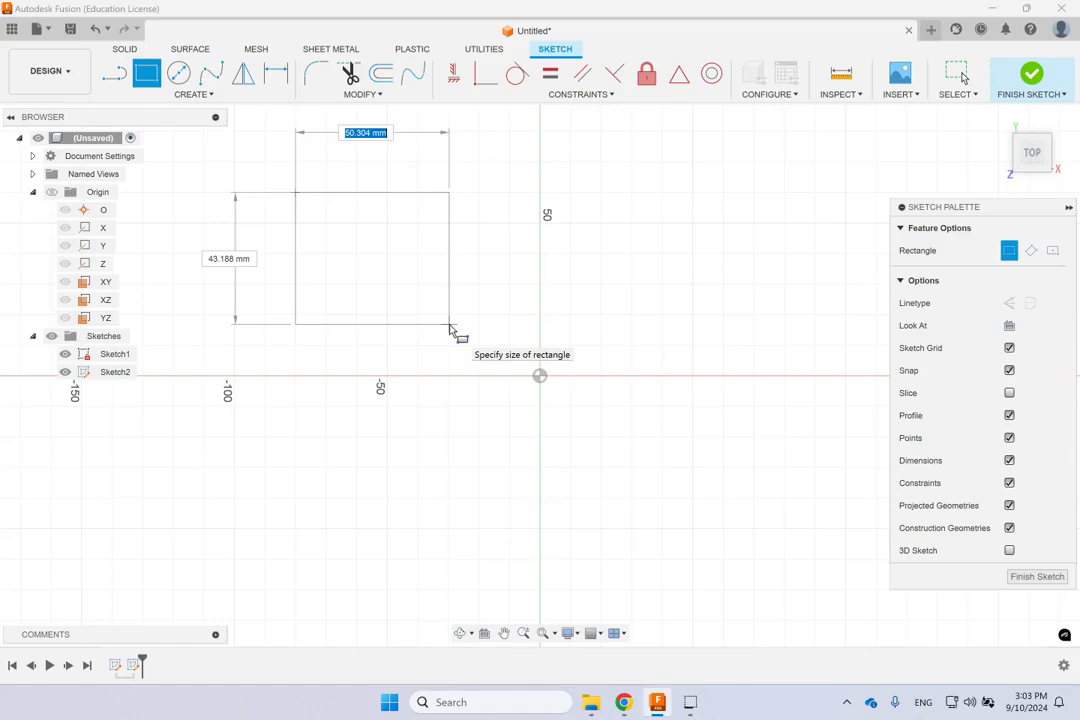
pyautogui.write('50')
pyautogui.press('Tab')
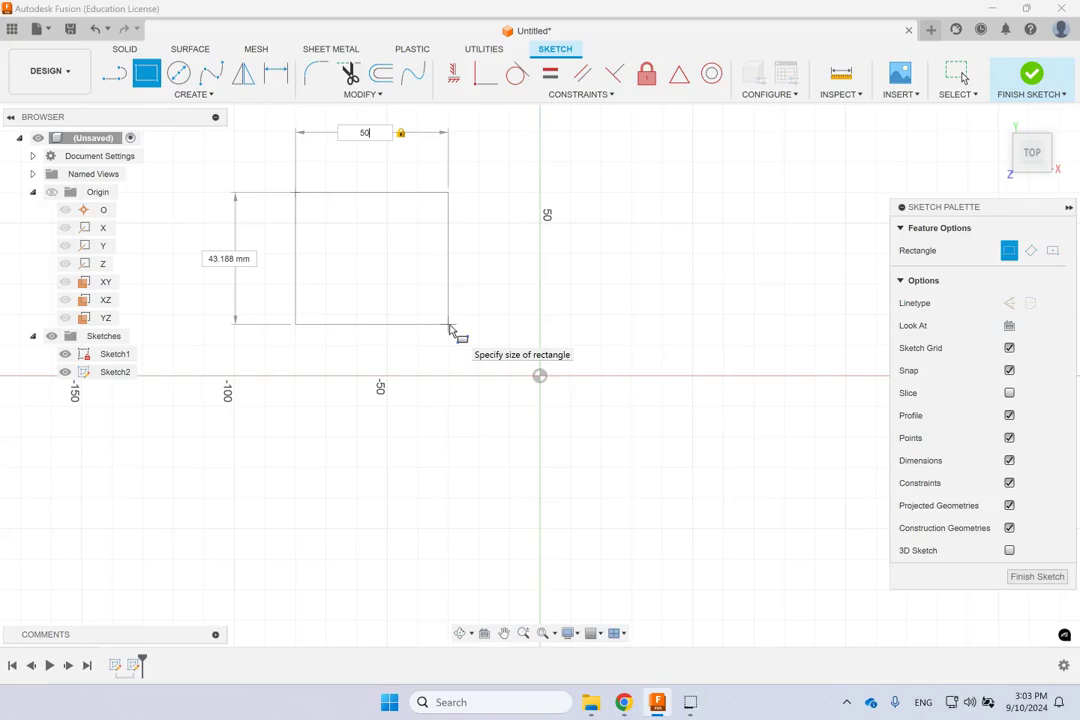
pyautogui.press('Tab')
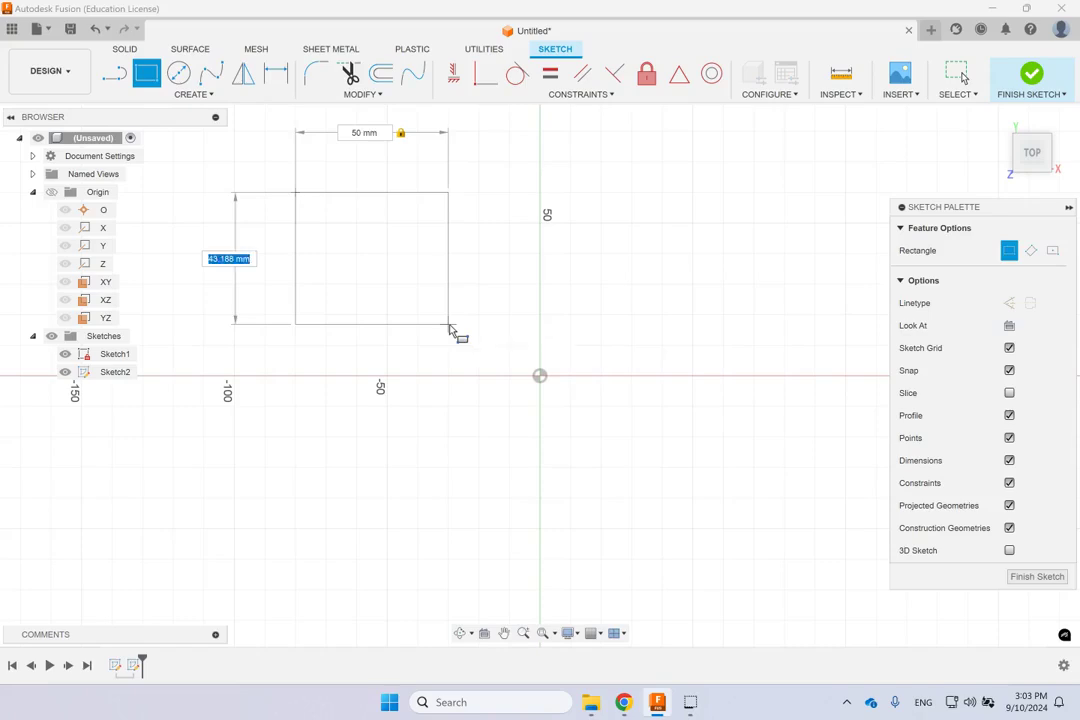
pyautogui.write('40')
pyautogui.press('Tab')
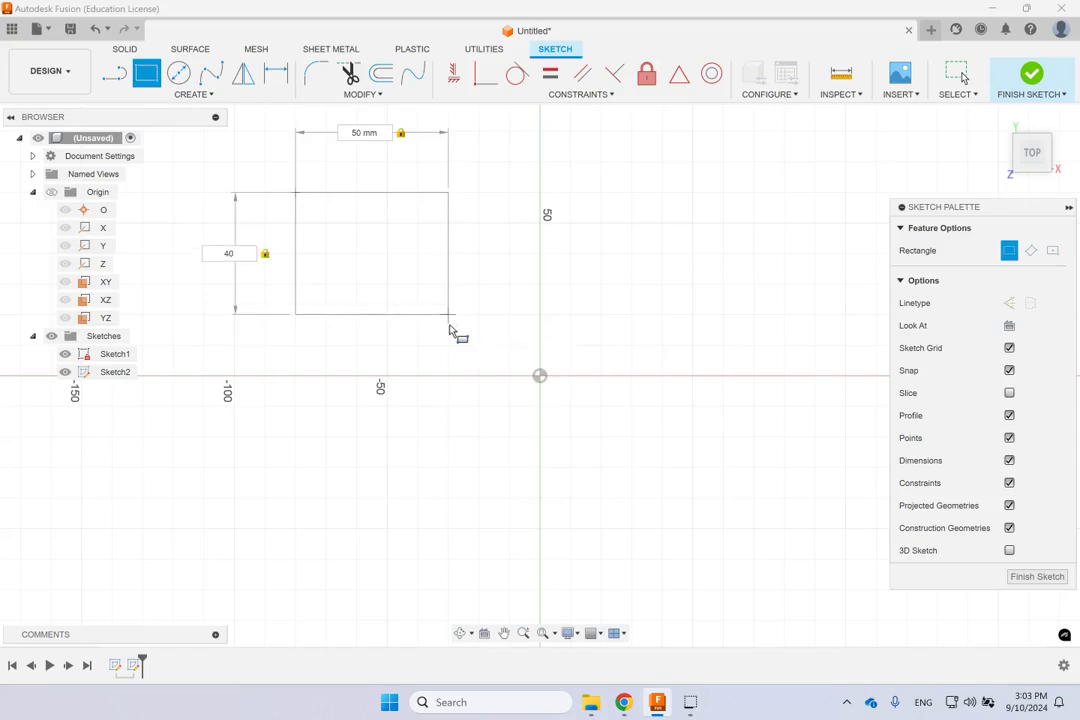
pyautogui.press('Return')
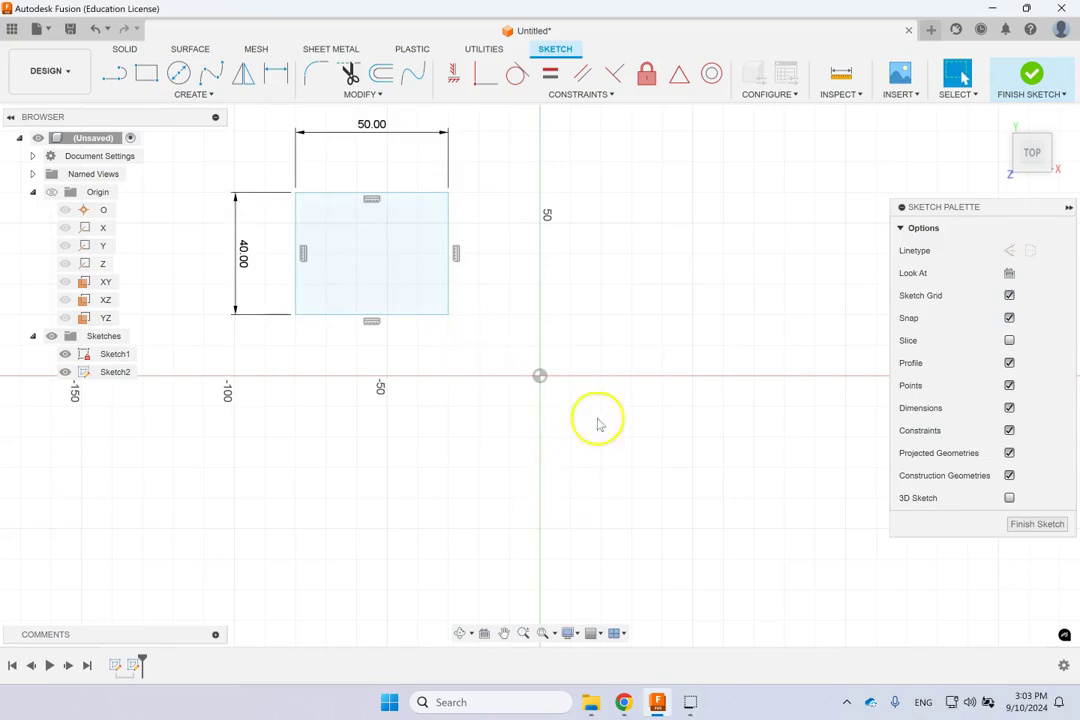
# Collapse the sketch palette to clear the drawing area
pyautogui.click(603, 306)
pyautogui.click(903, 207)
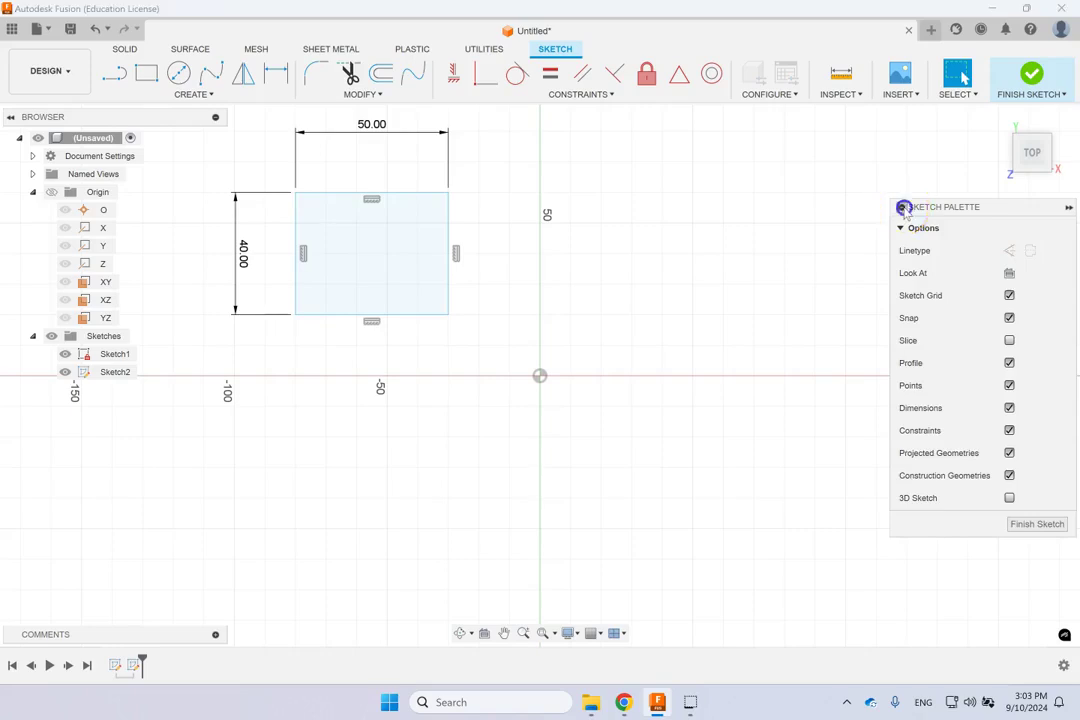
pyautogui.click(663, 202)
pyautogui.click(653, 250)
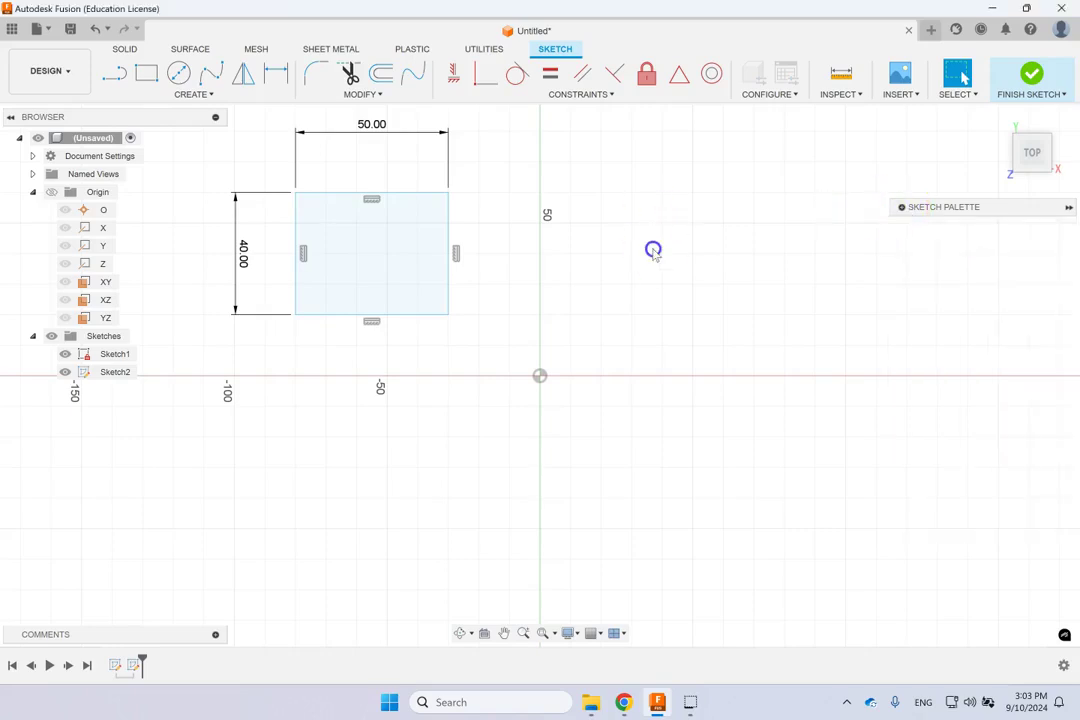
# Move the rectangle closer to the origin, placing its lower-right corner at about X -16.2 mm, Y 13.1 mm
pyautogui.moveTo(448, 314); pyautogui.dragTo(491, 337)
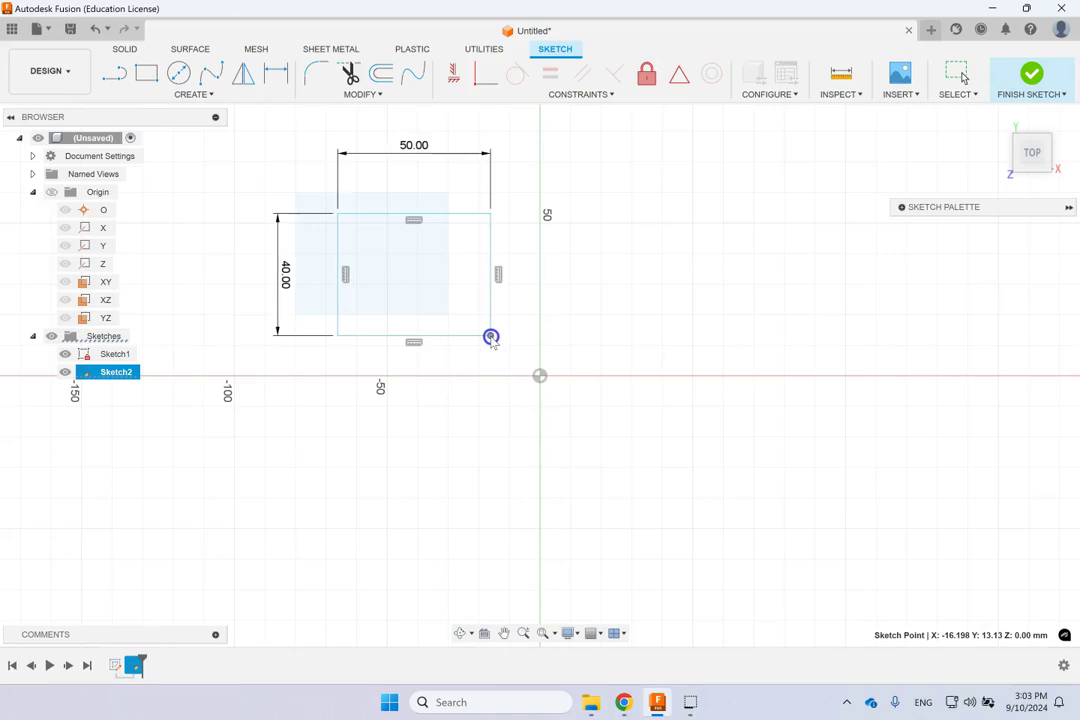
pyautogui.moveTo(491, 337); pyautogui.dragTo(491, 337)
pyautogui.click(606, 310)
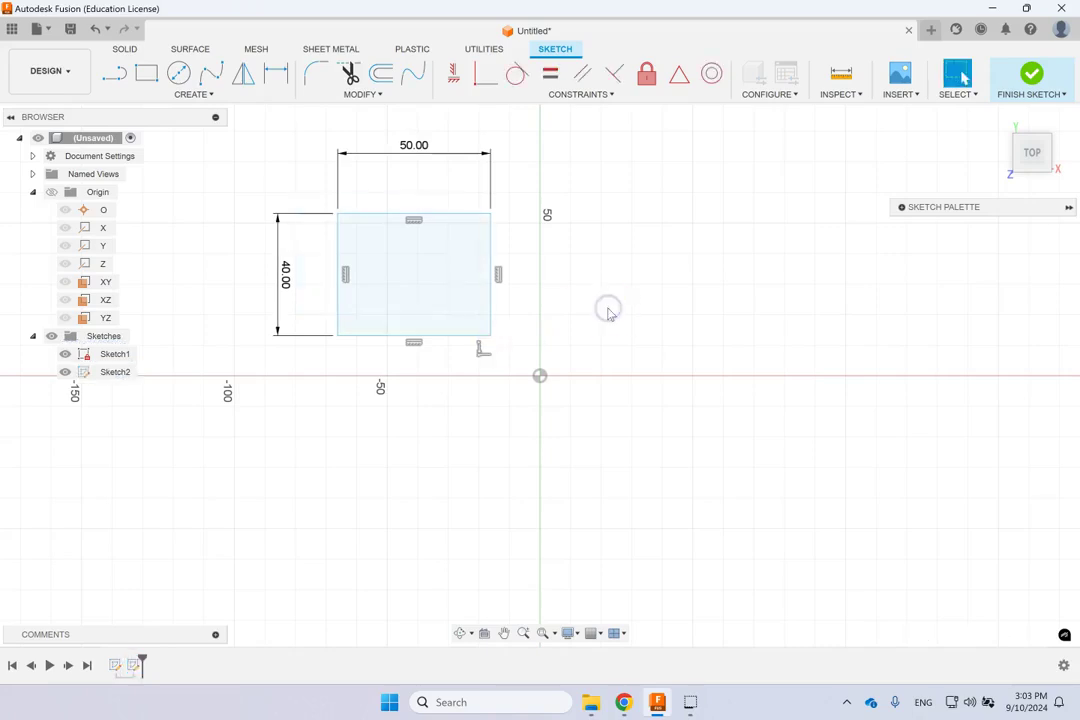
pyautogui.click(491, 313)
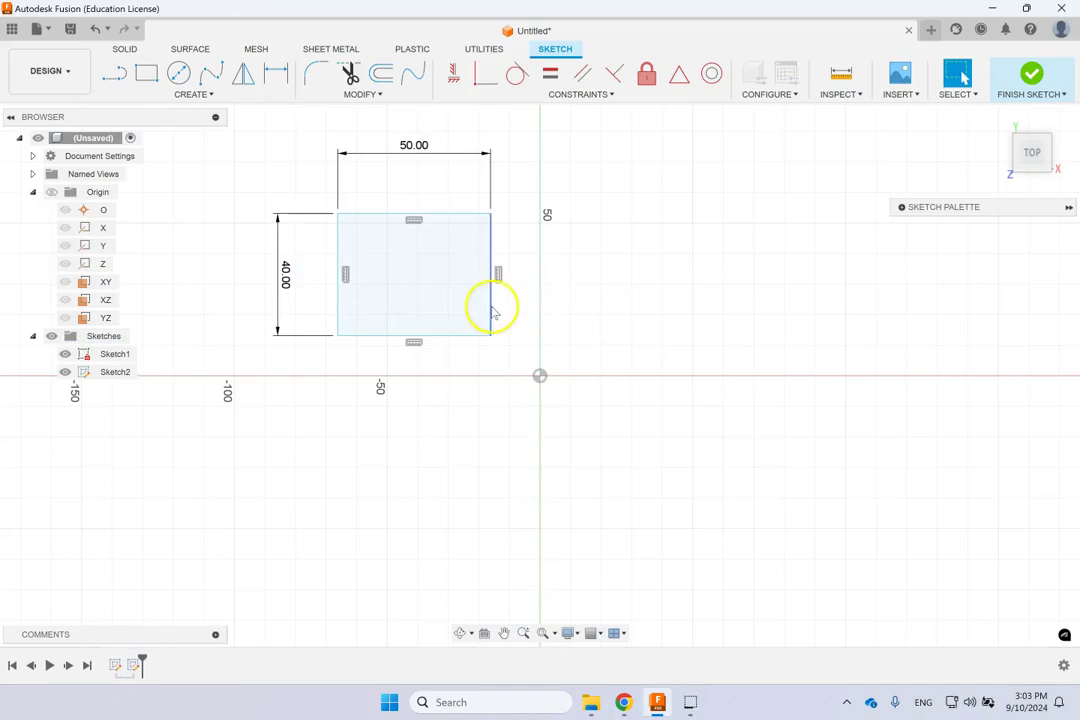
pyautogui.click(542, 378)
pyautogui.click(651, 301)
pyautogui.click(345, 70)
pyautogui.click(531, 339)
pyautogui.click(540, 378)
pyautogui.click(475, 341)
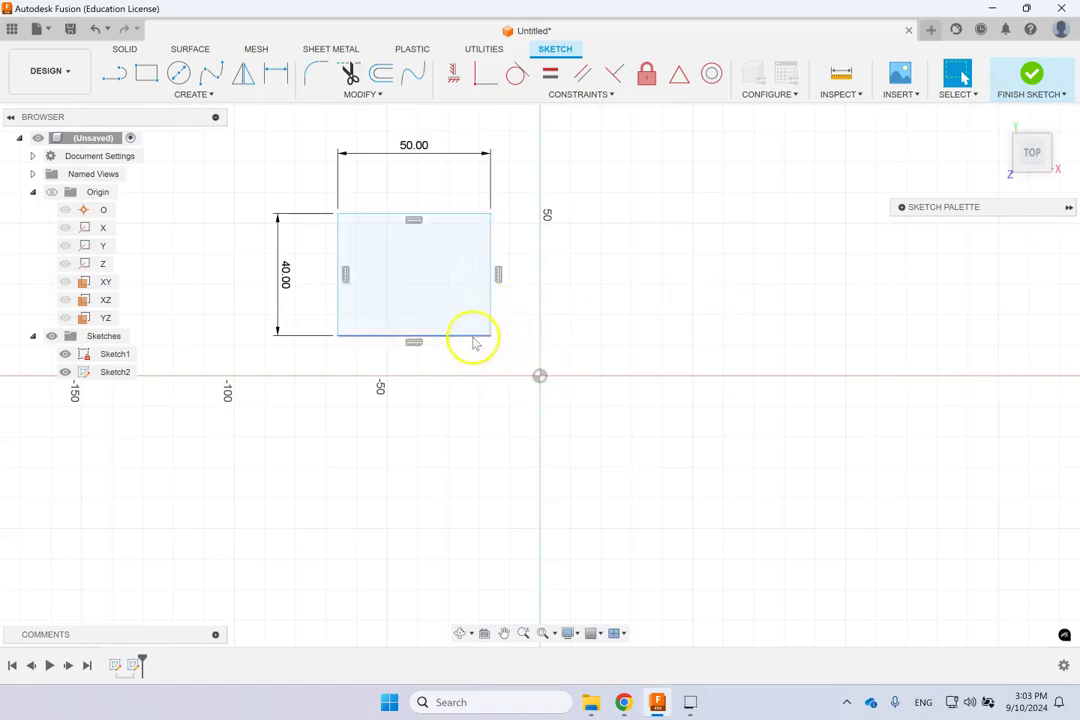
pyautogui.click(503, 353)
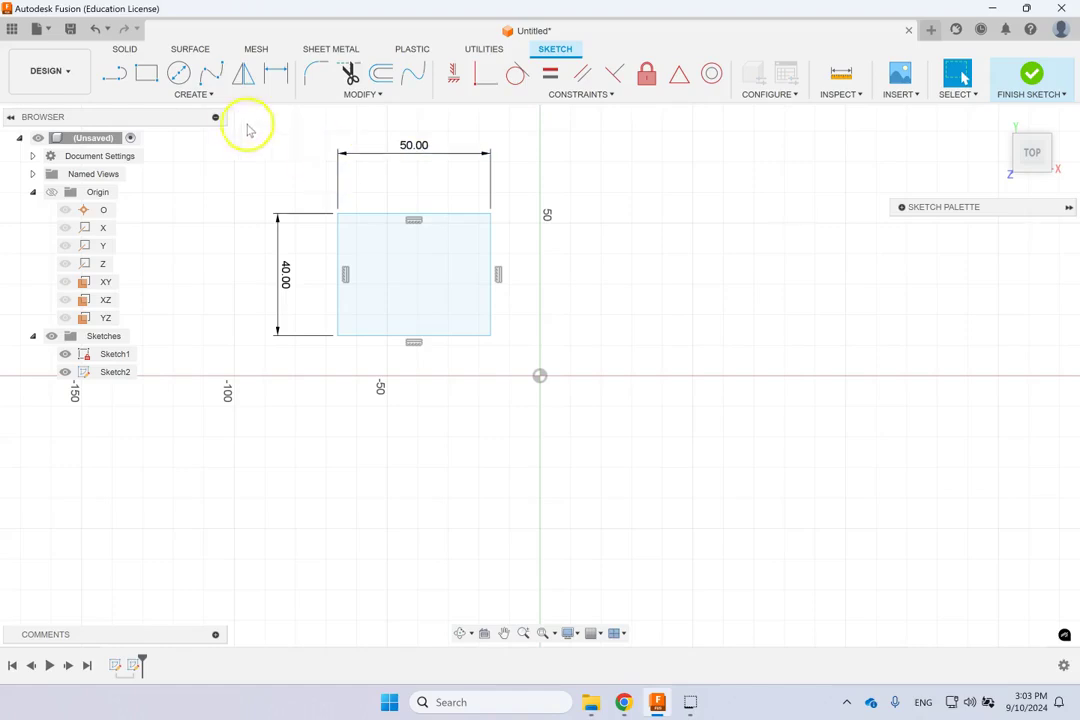
# Dimension the horizontal distance between the rectangle's right edge and the origin at 20 mm
pyautogui.click(205, 94)
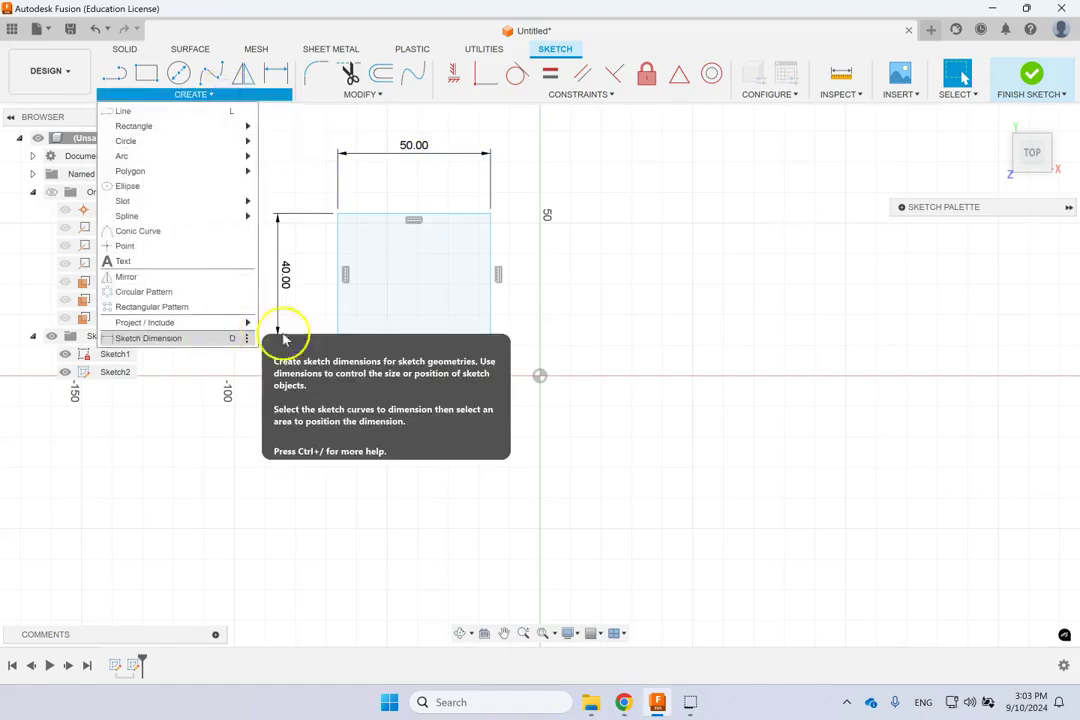
pyautogui.click(222, 340)
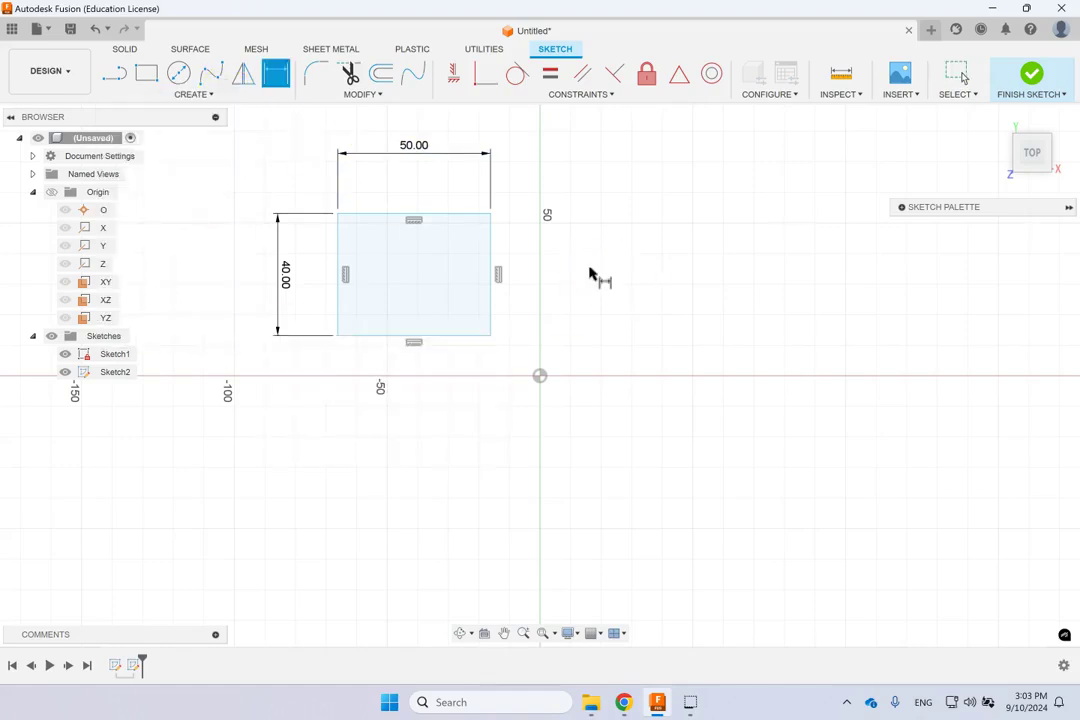
pyautogui.click(490, 262)
pyautogui.click(538, 372)
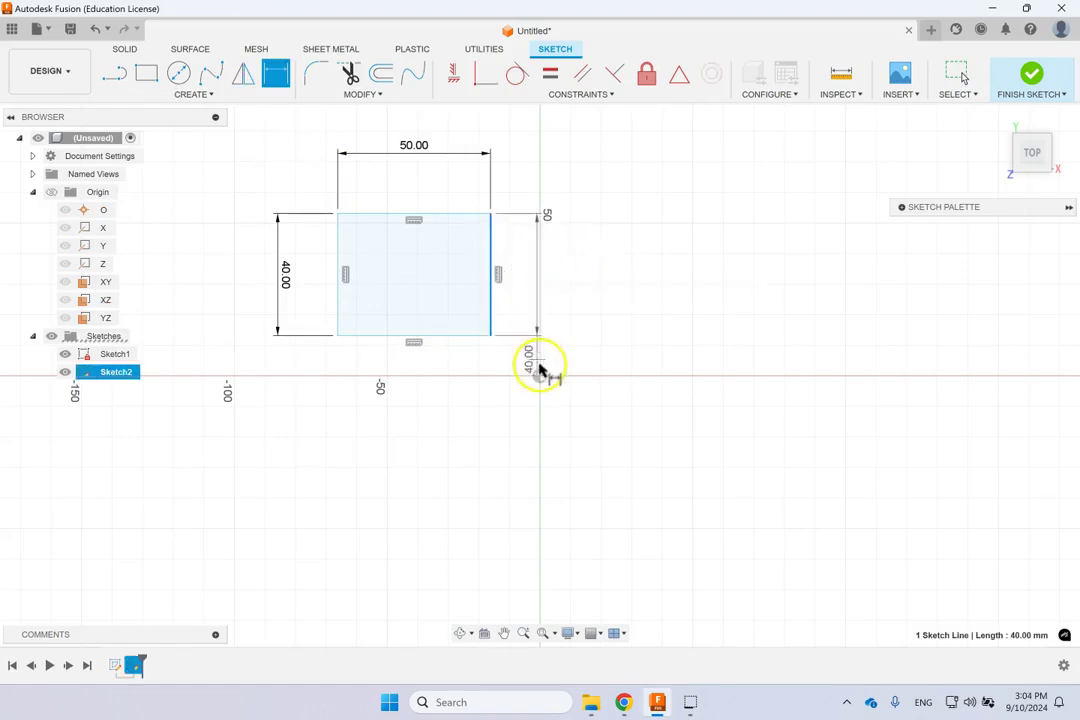
pyautogui.click(525, 306)
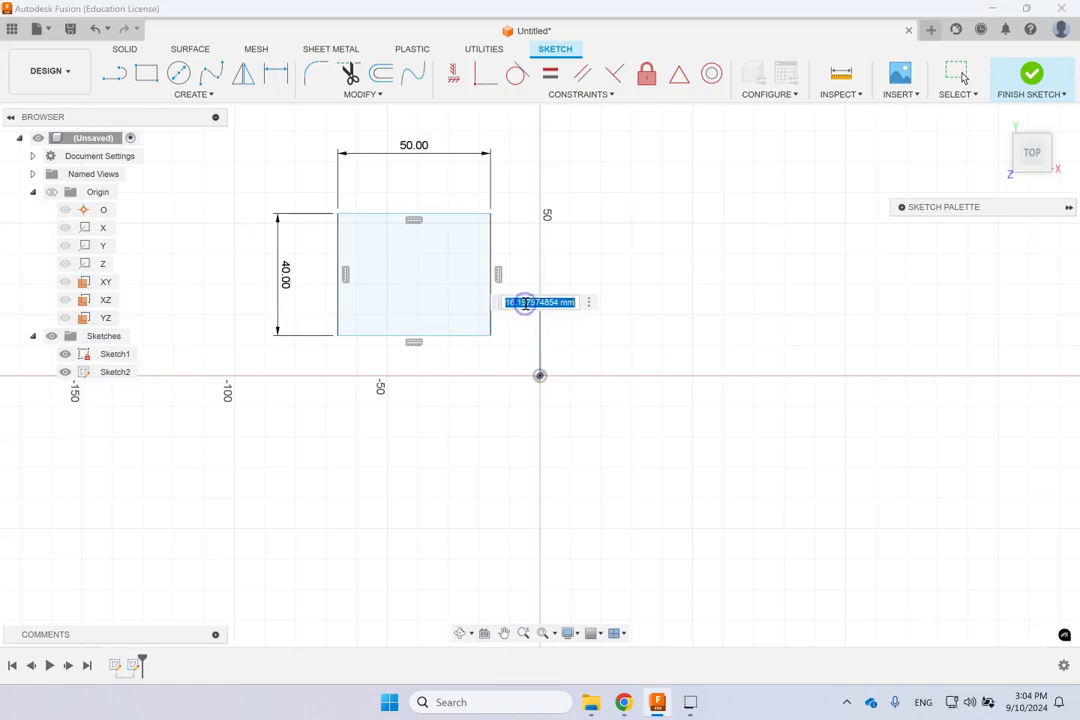
pyautogui.write('20')
pyautogui.press('Return')
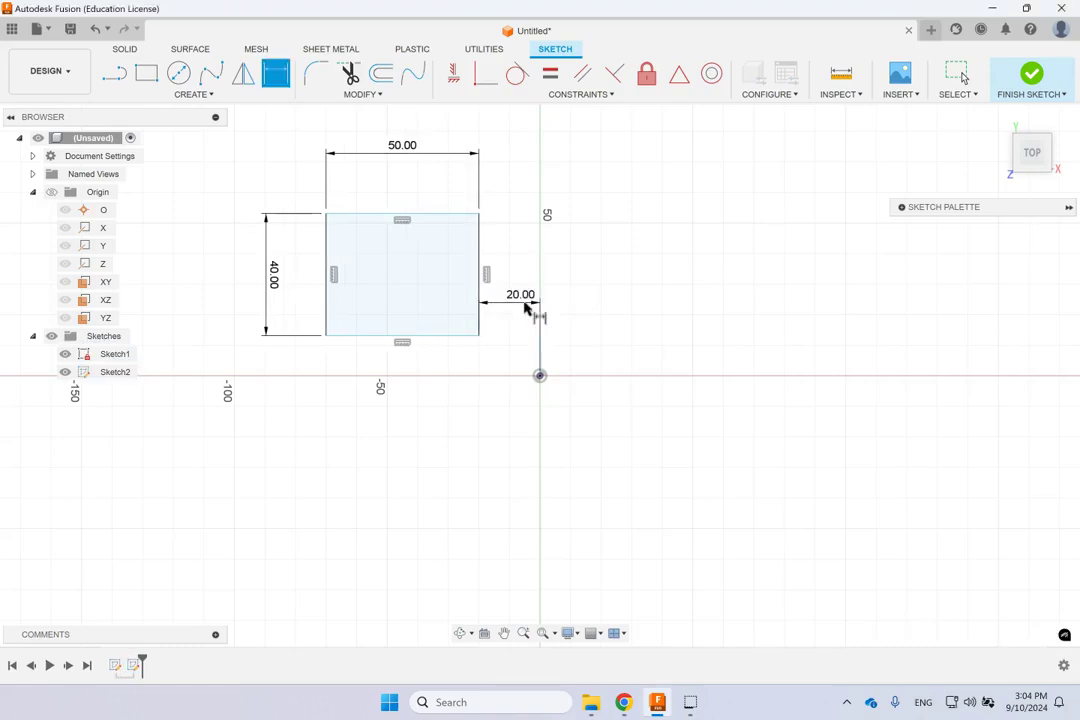
# Dimension the vertical distance between the rectangle's lower edge and the origin at 15 mm
pyautogui.click(465, 337)
pyautogui.click(540, 378)
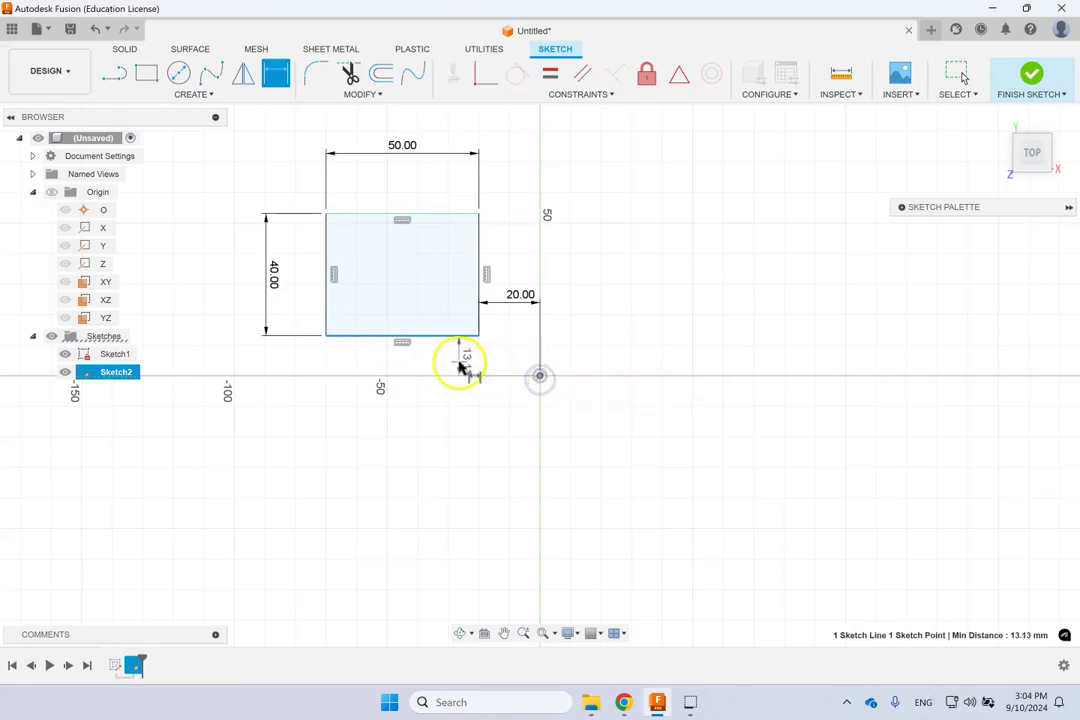
pyautogui.click(460, 364)
pyautogui.write('15')
pyautogui.press('Return')
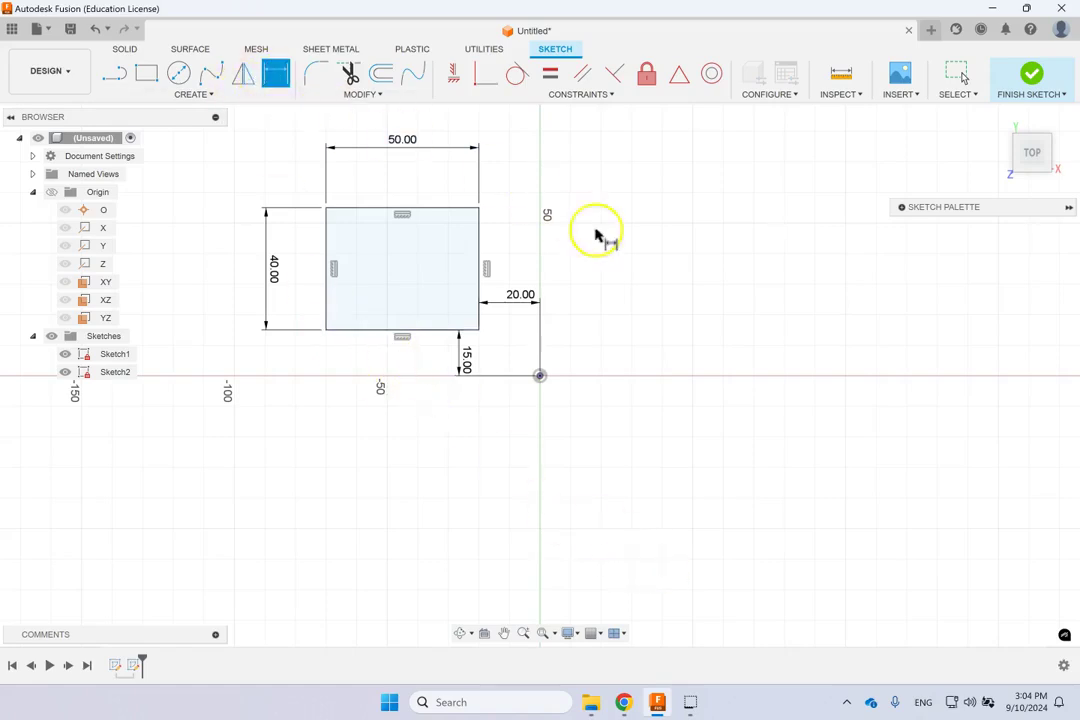
pyautogui.press('Escape')
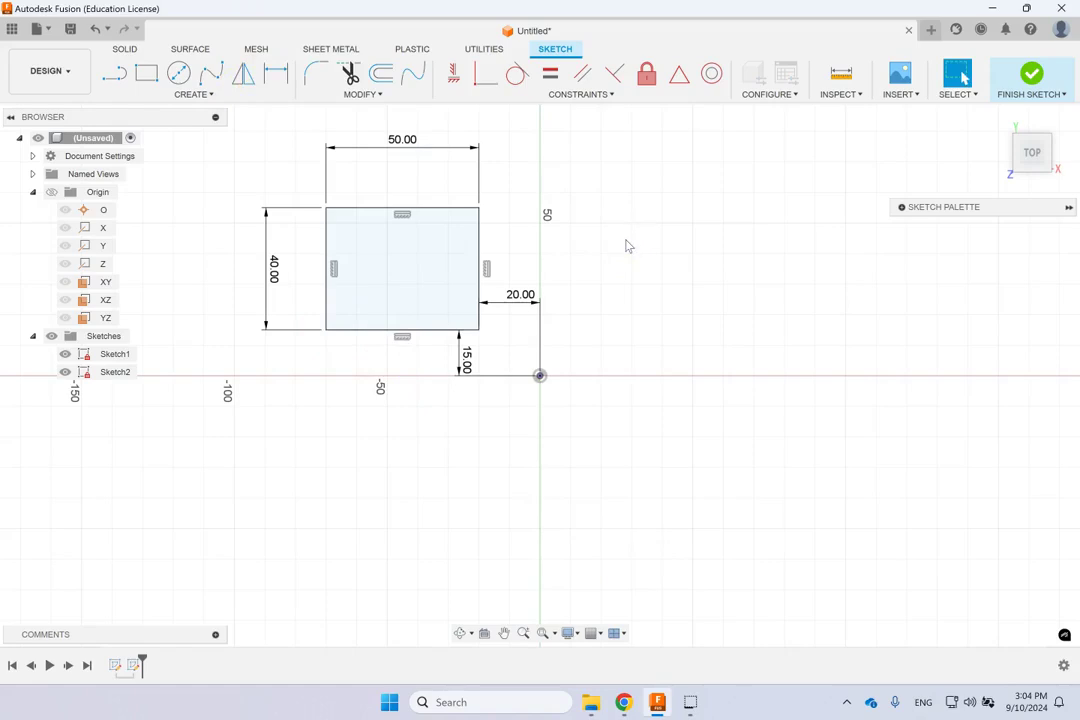
# Try to move the dimensioned rectangle and finish the sketch
pyautogui.moveTo(494, 229); pyautogui.dragTo(424, 240)
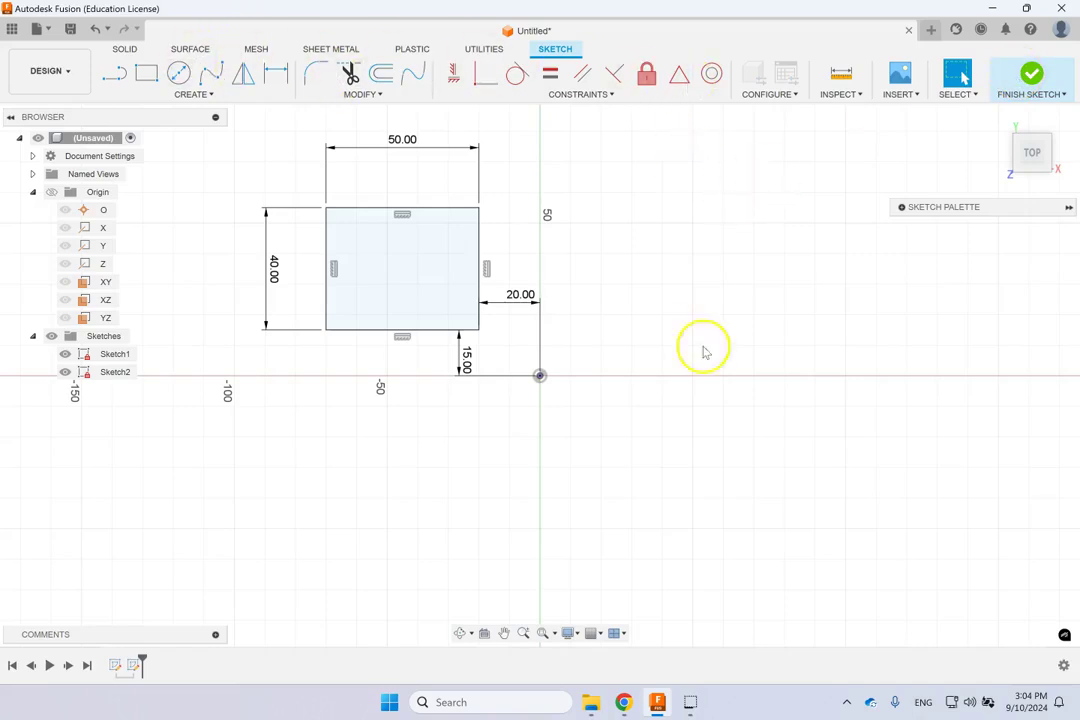
pyautogui.click(1034, 74)
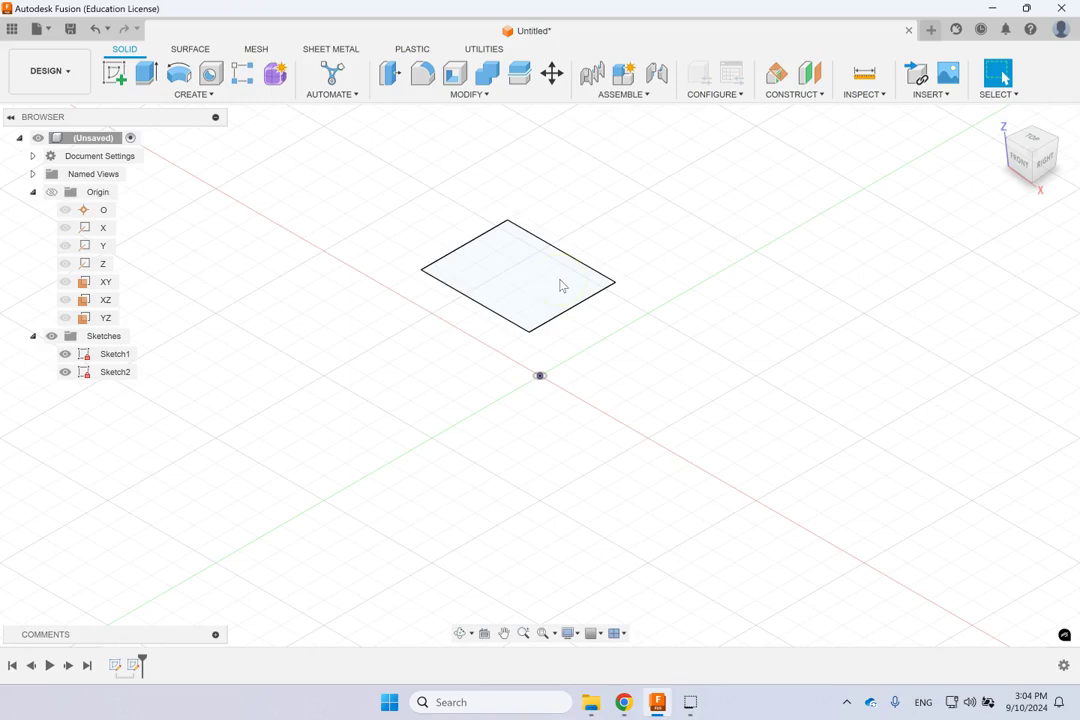
# View the sketch from the right, the top and the home orientation, and look through the camera projection options
pyautogui.click(1046, 160)
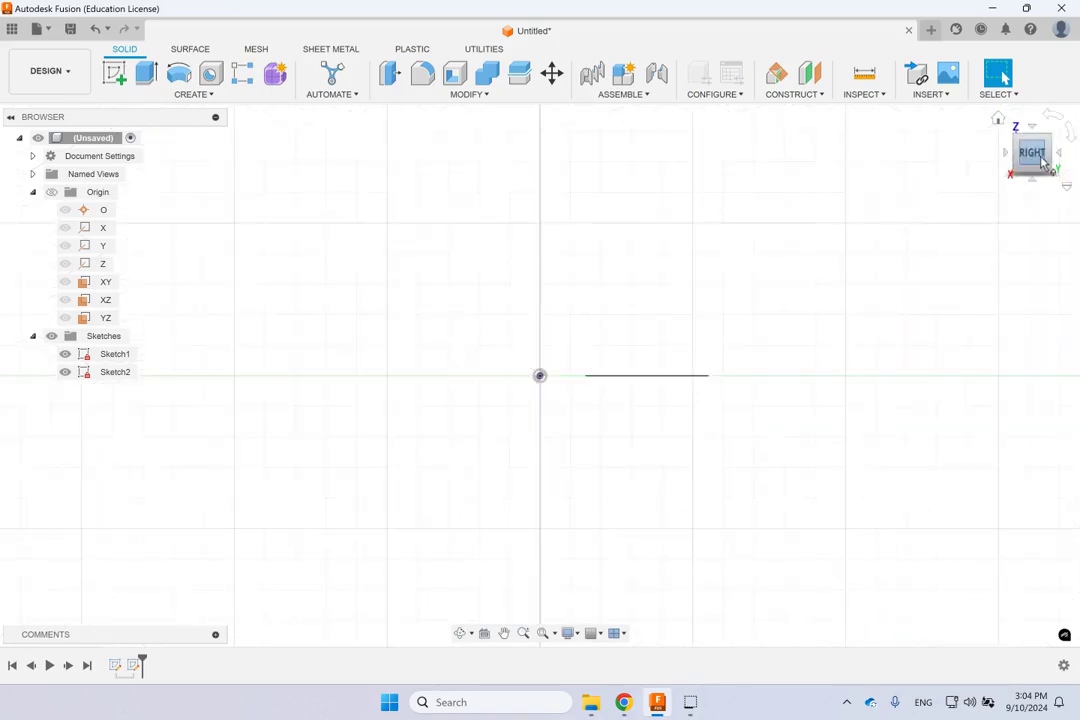
pyautogui.click(1033, 139)
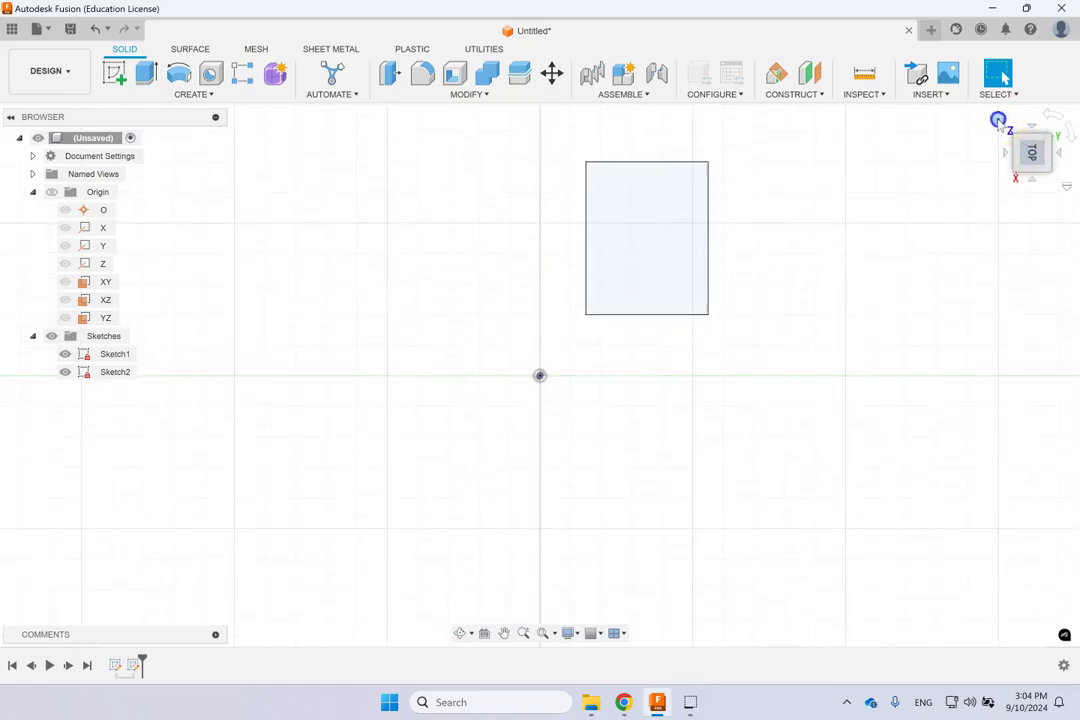
pyautogui.click(997, 119)
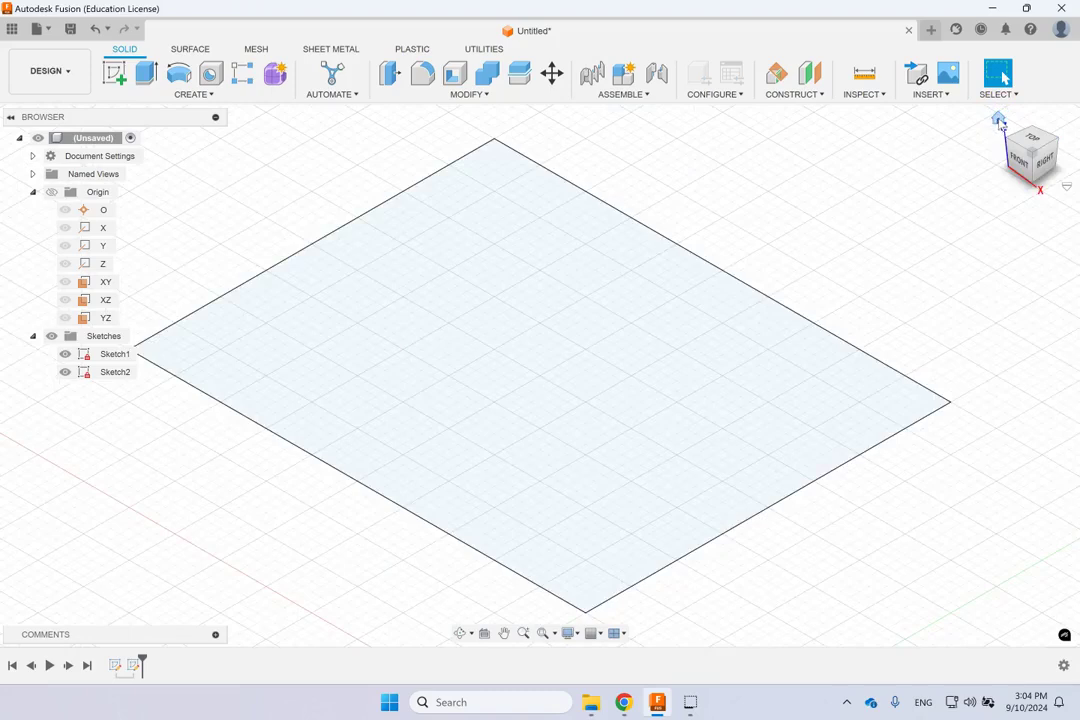
pyautogui.click(1066, 186)
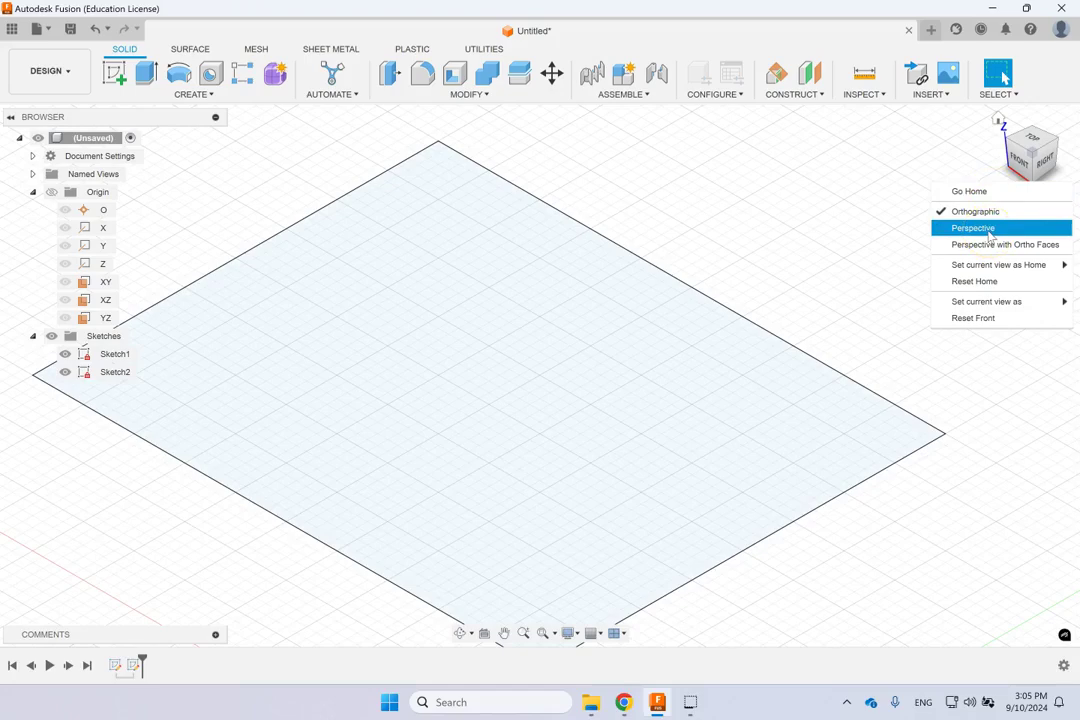
pyautogui.click(350, 181)
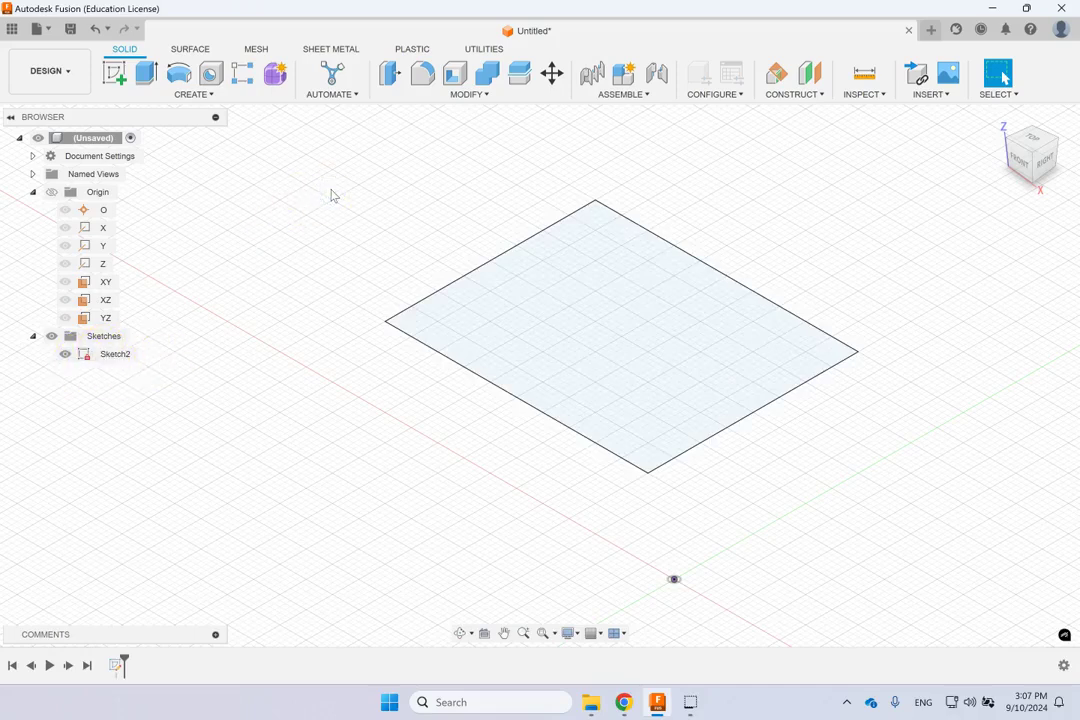
# Reopen the rectangle's sketch for editing and finish it again without changing the geometry
pyautogui.click(118, 353)
pyautogui.rightClick(118, 354)
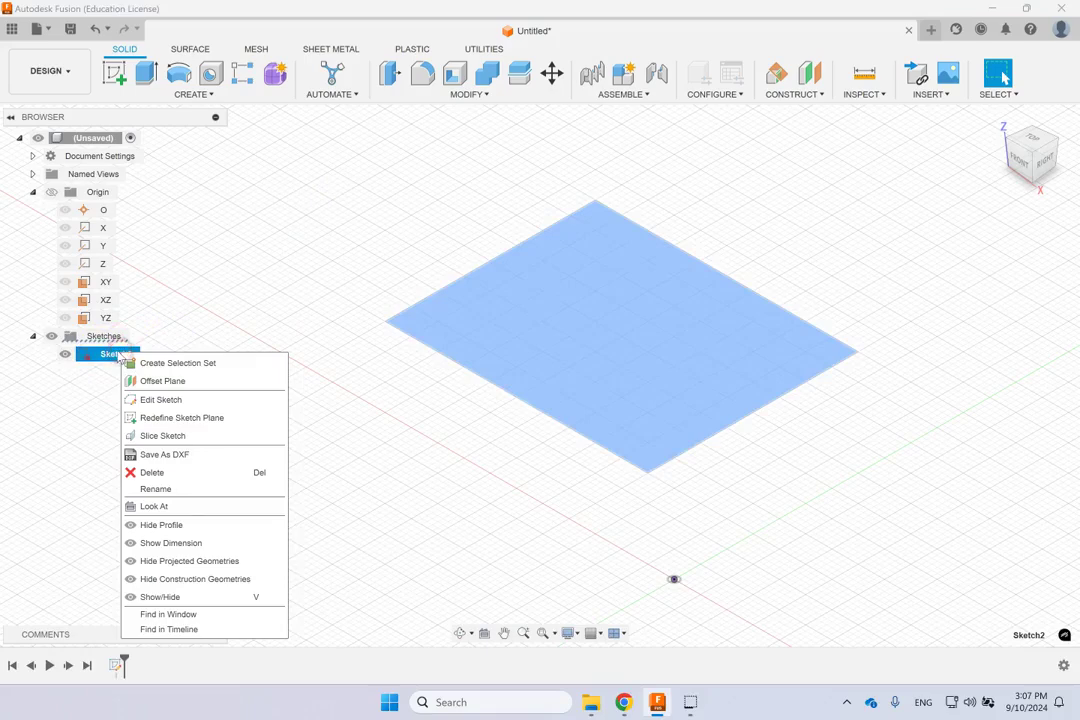
pyautogui.click(163, 400)
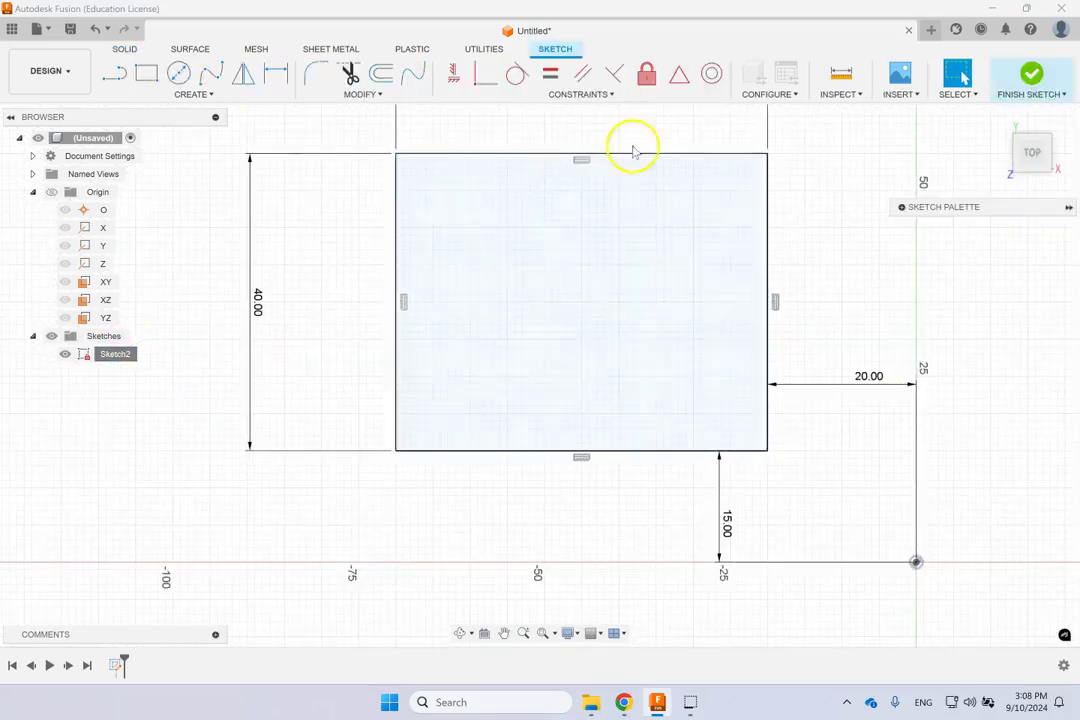
pyautogui.click(1031, 74)
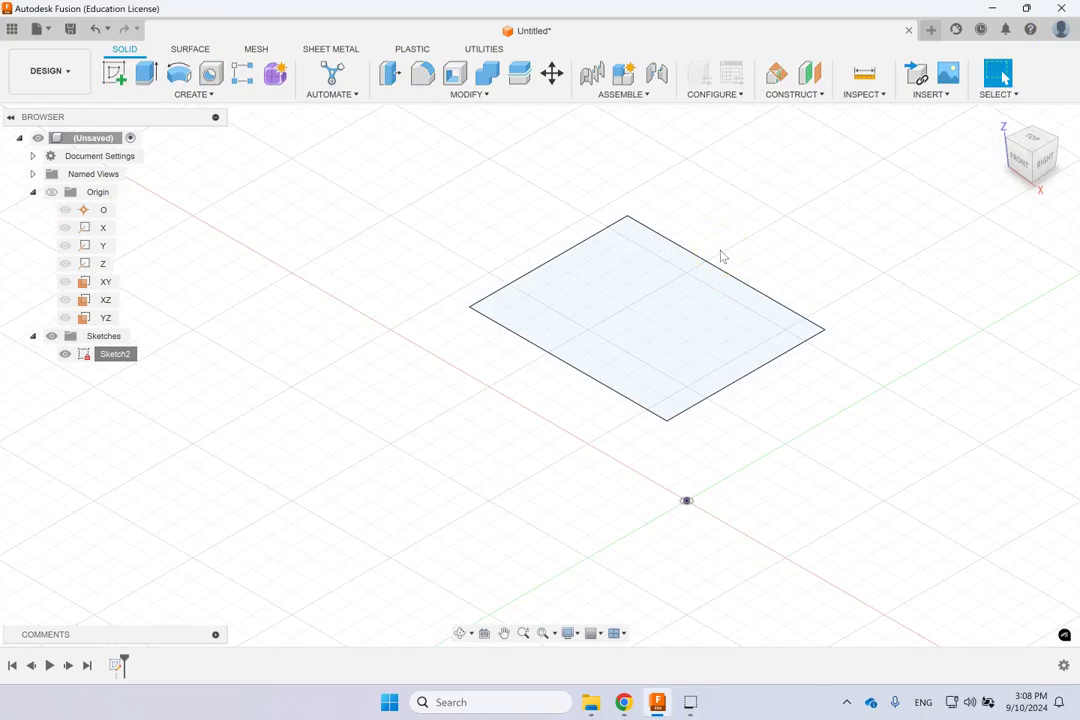
# Redefine the rectangle sketch's plane to the XZ origin plane
pyautogui.click(711, 255)
pyautogui.click(677, 341)
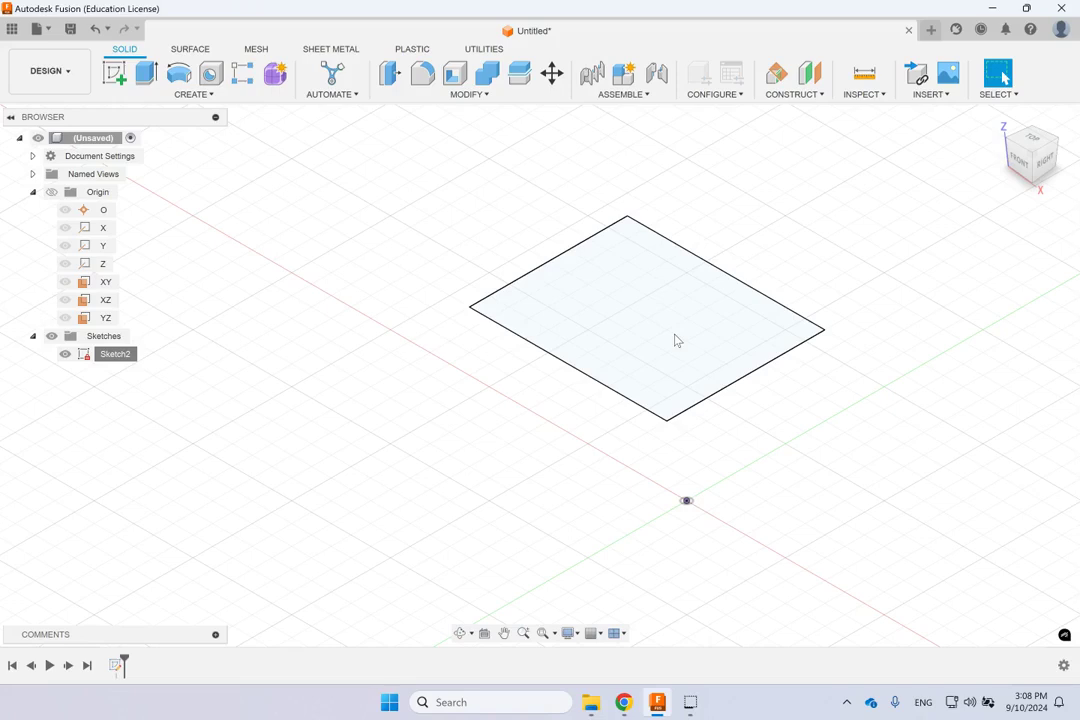
pyautogui.rightClick(131, 356)
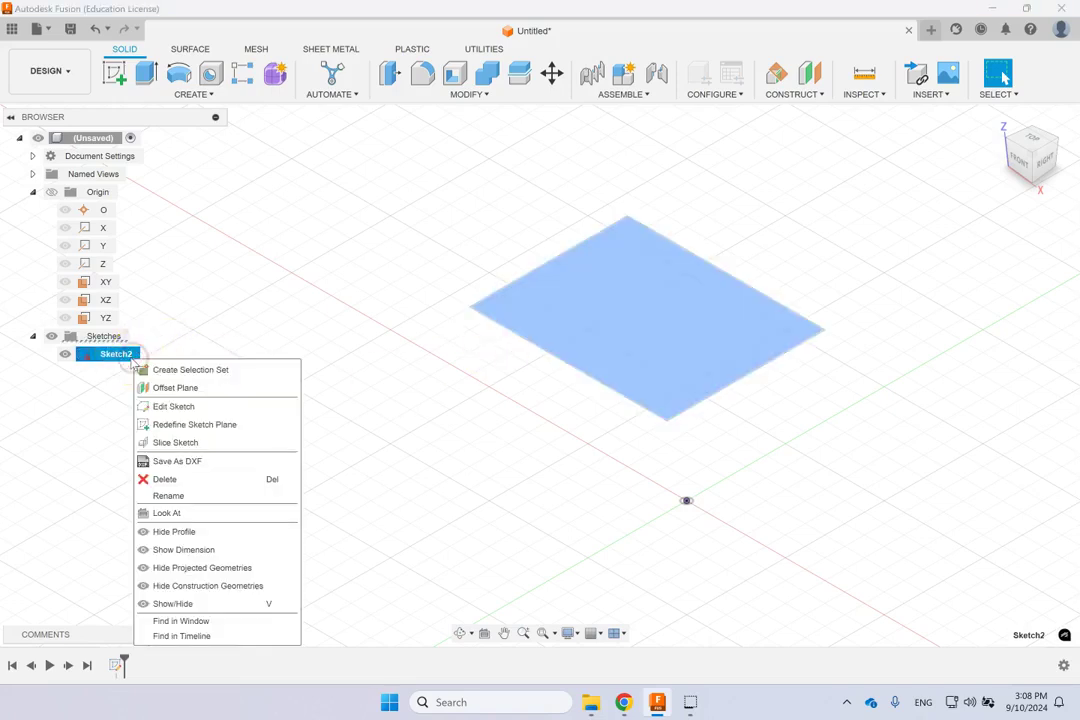
pyautogui.click(202, 424)
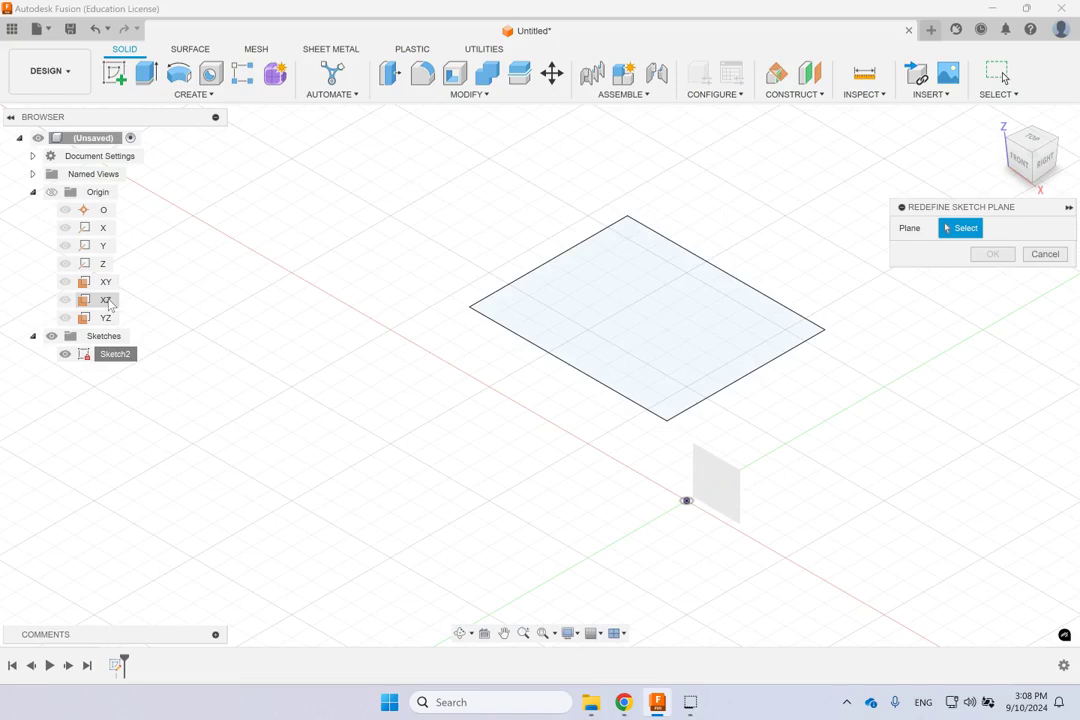
pyautogui.click(107, 300)
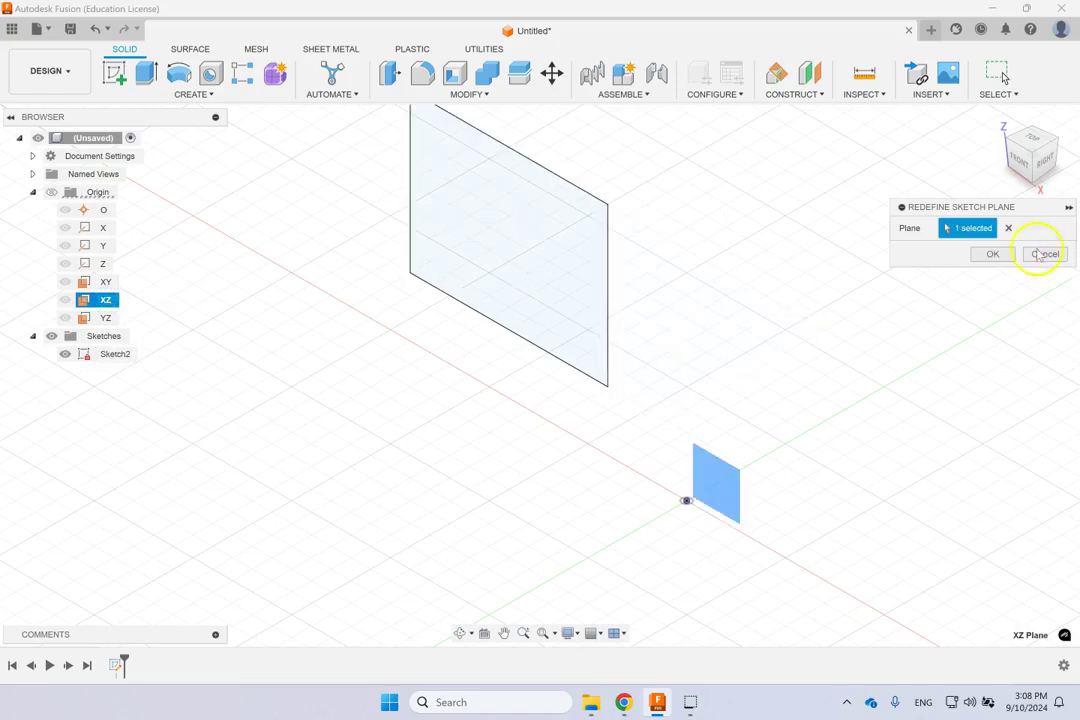
pyautogui.click(955, 228)
pyautogui.click(992, 254)
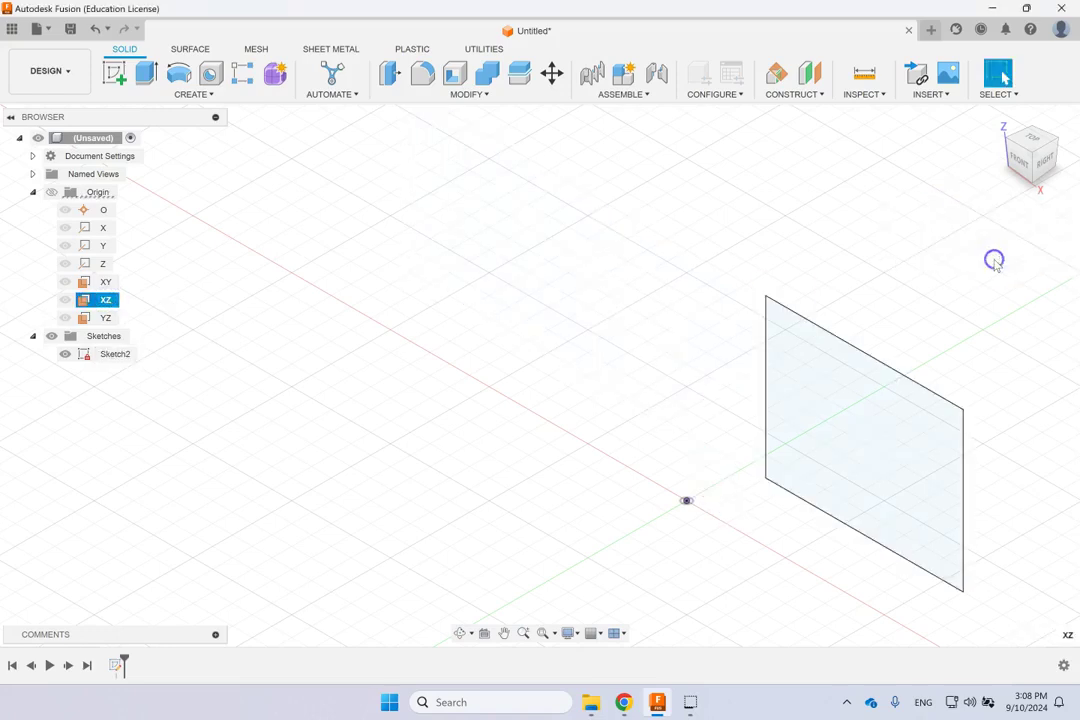
pyautogui.scroll(-2, 950, 300)
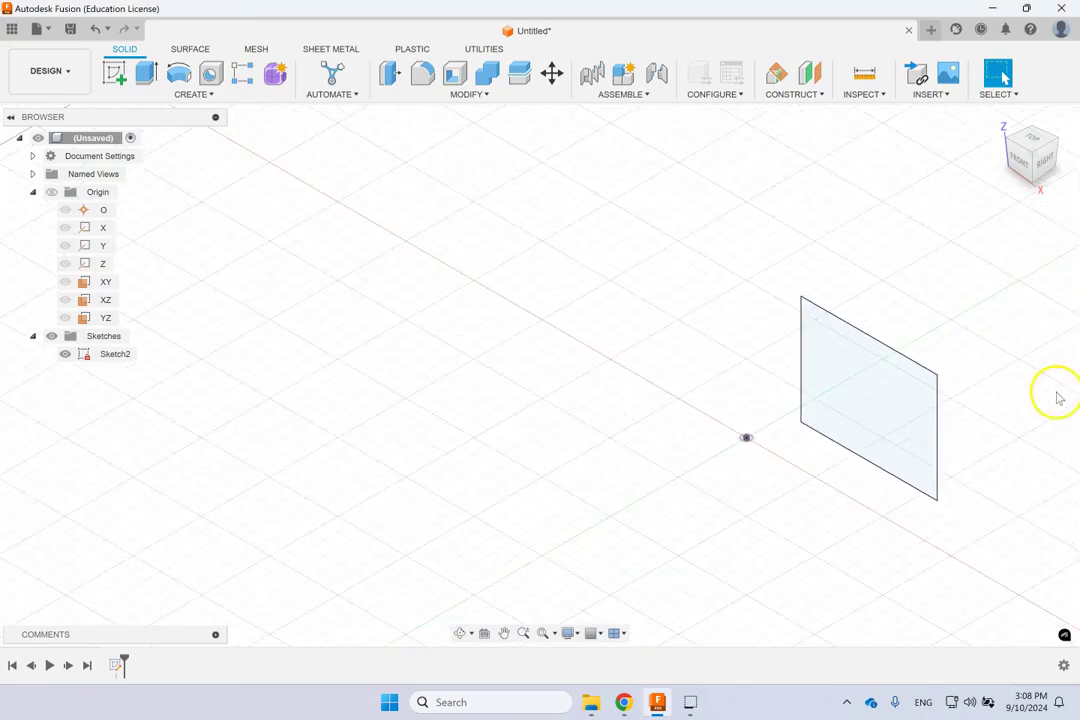
pyautogui.click(118, 356)
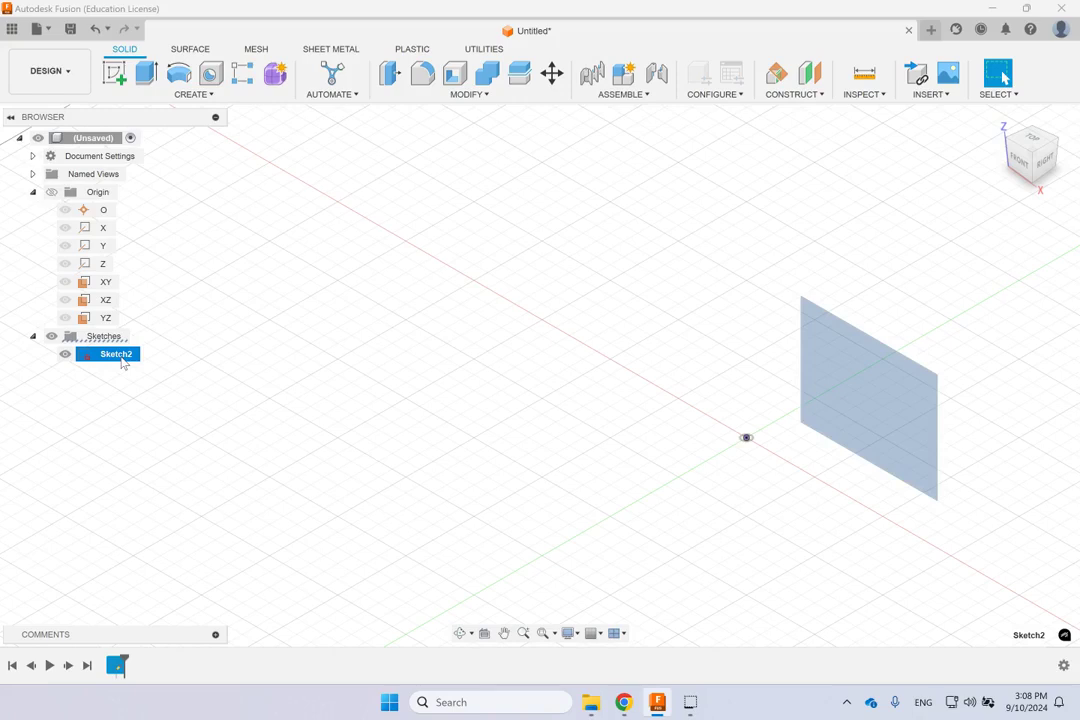
pyautogui.click(145, 71)
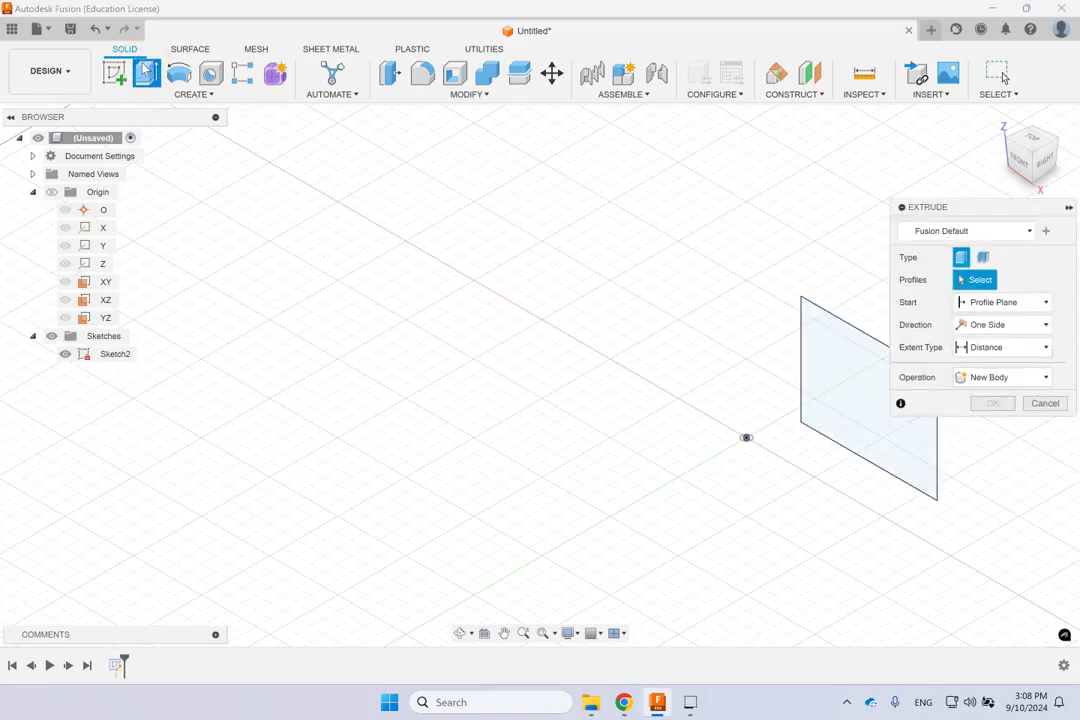
pyautogui.click(870, 365)
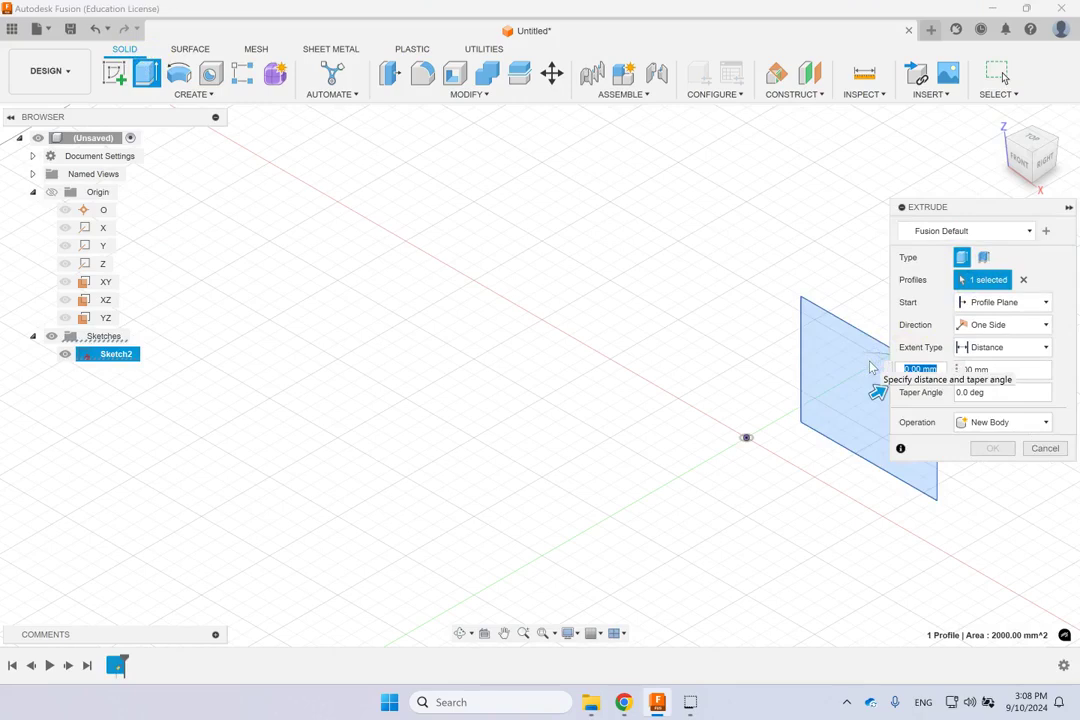
pyautogui.click(1045, 448)
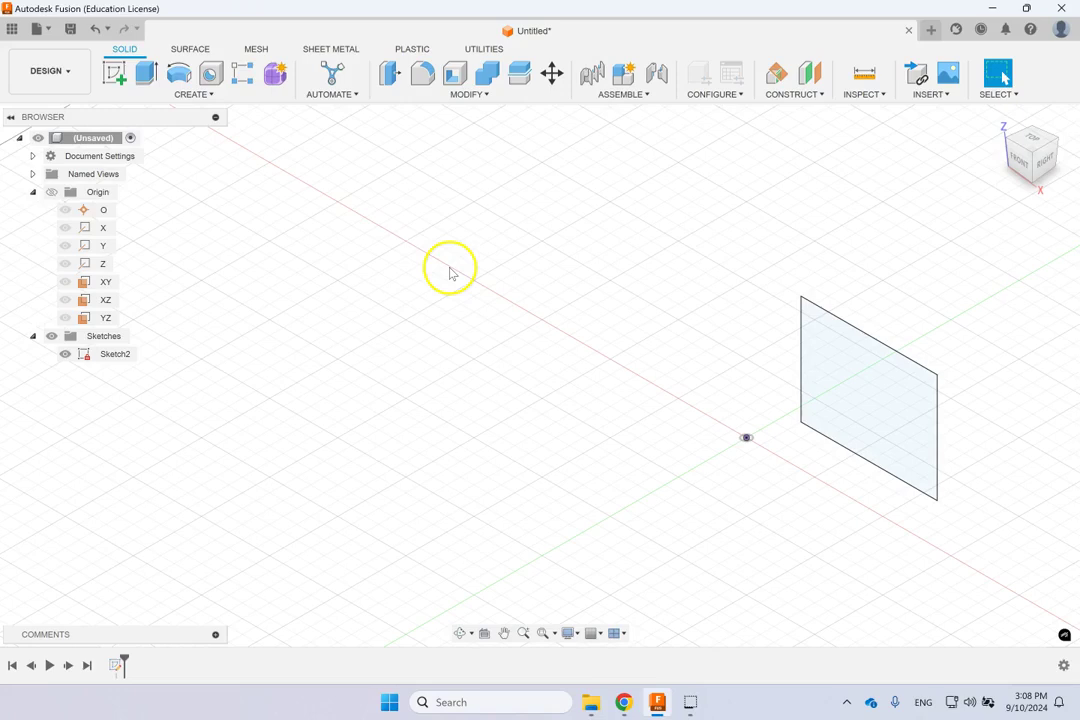
# Set up a symmetric new-body extrusion of the rectangle profile from its profile plane with a distance of 20 mm
pyautogui.click(146, 75)
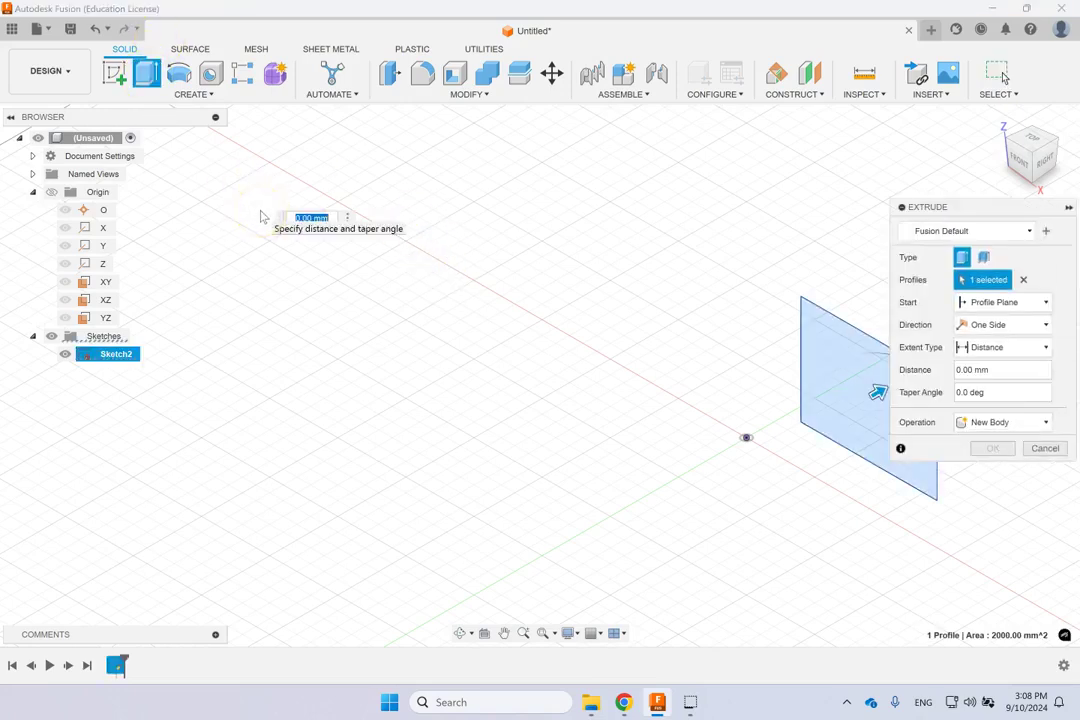
pyautogui.click(847, 366)
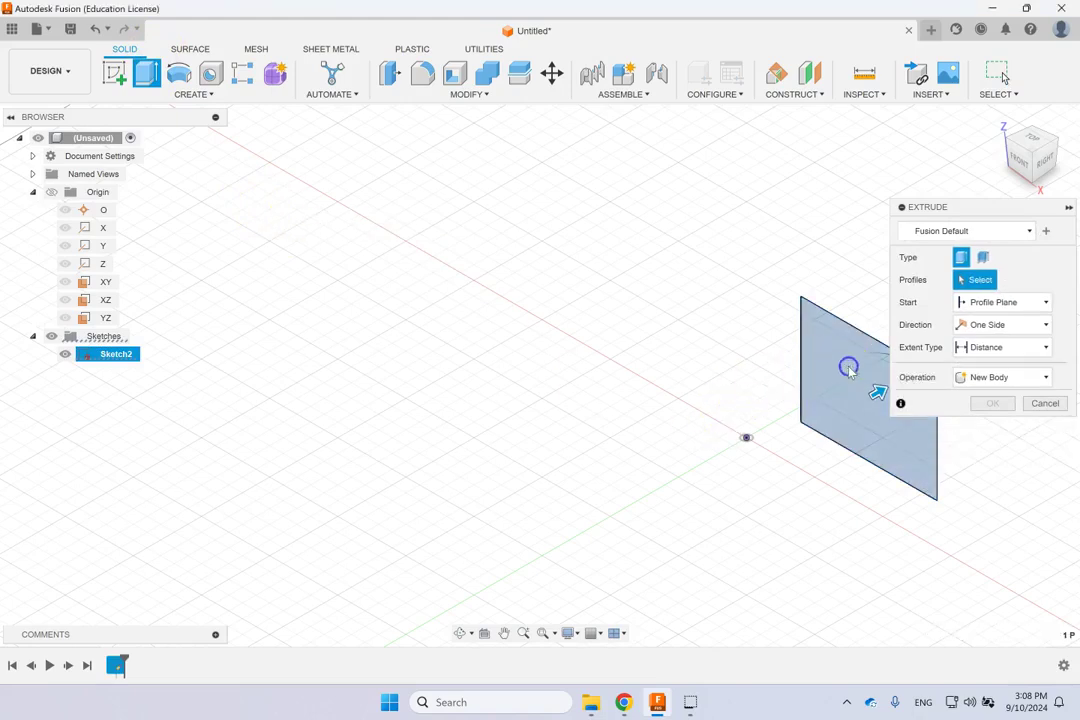
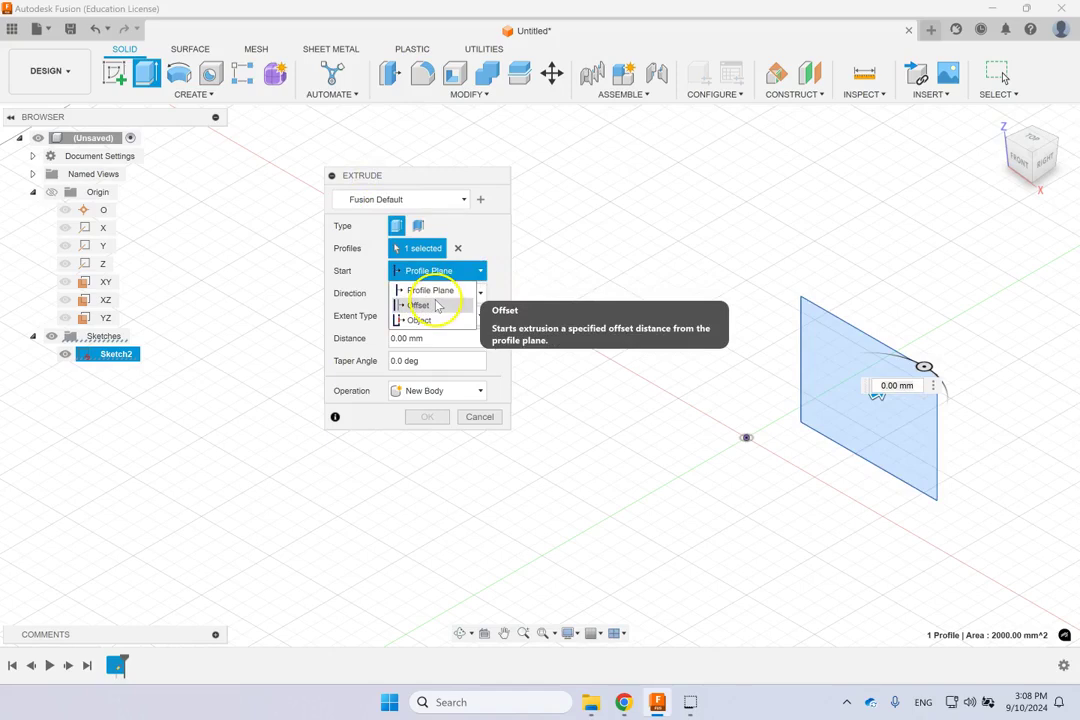
pyautogui.click(496, 229)
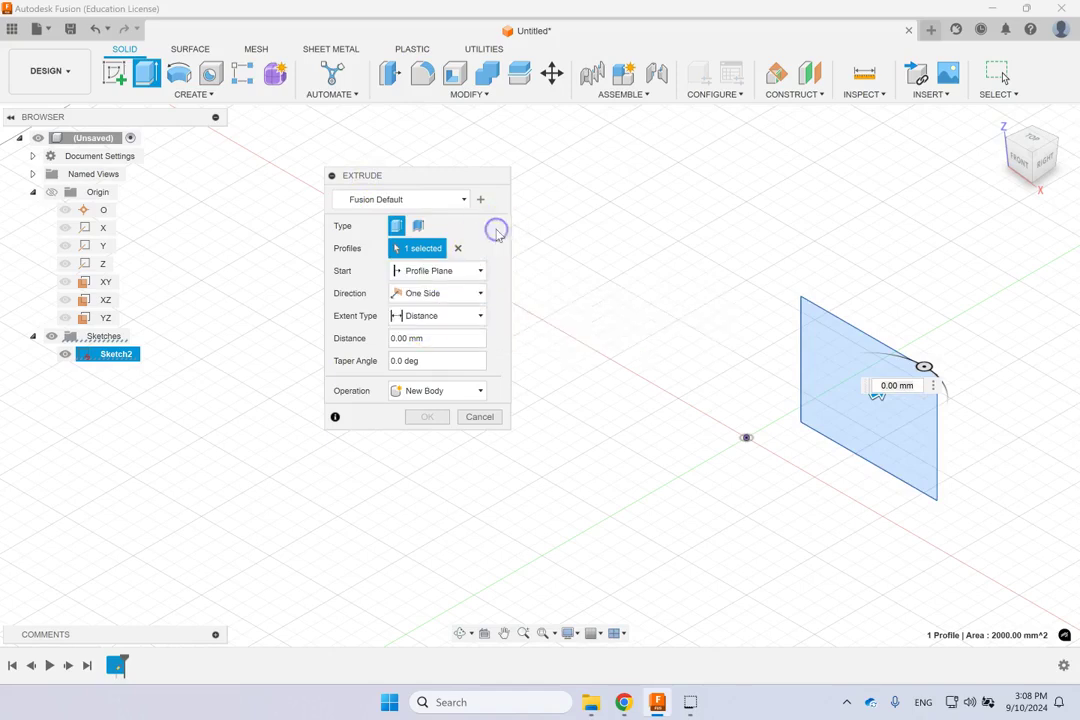
pyautogui.click(455, 297)
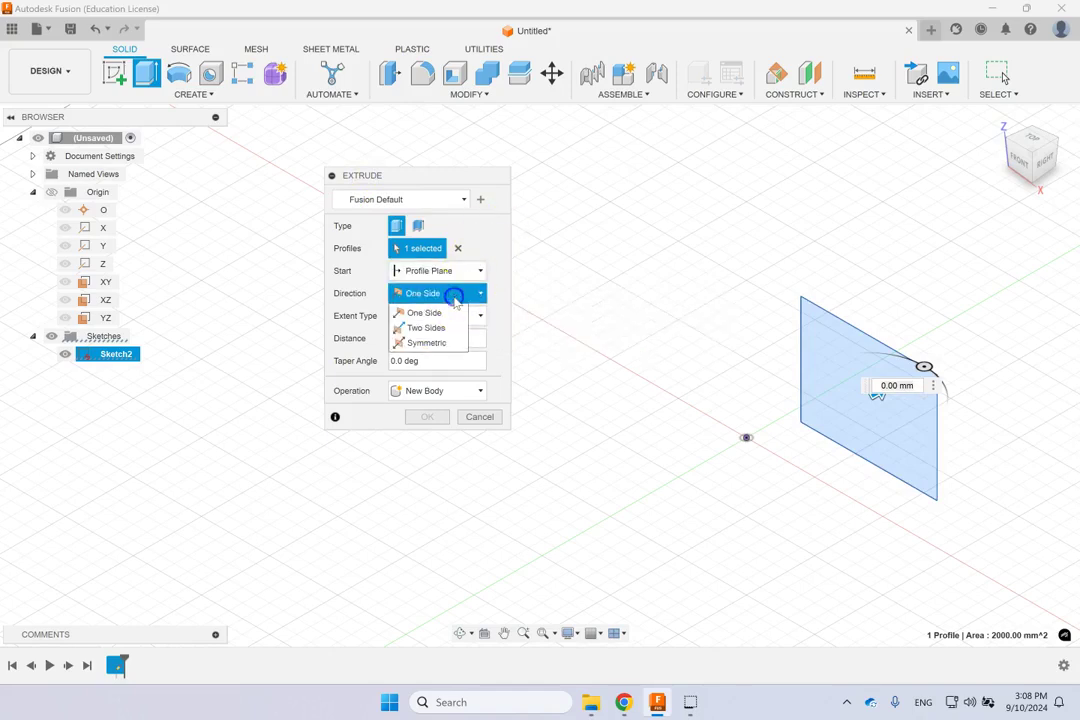
pyautogui.click(430, 343)
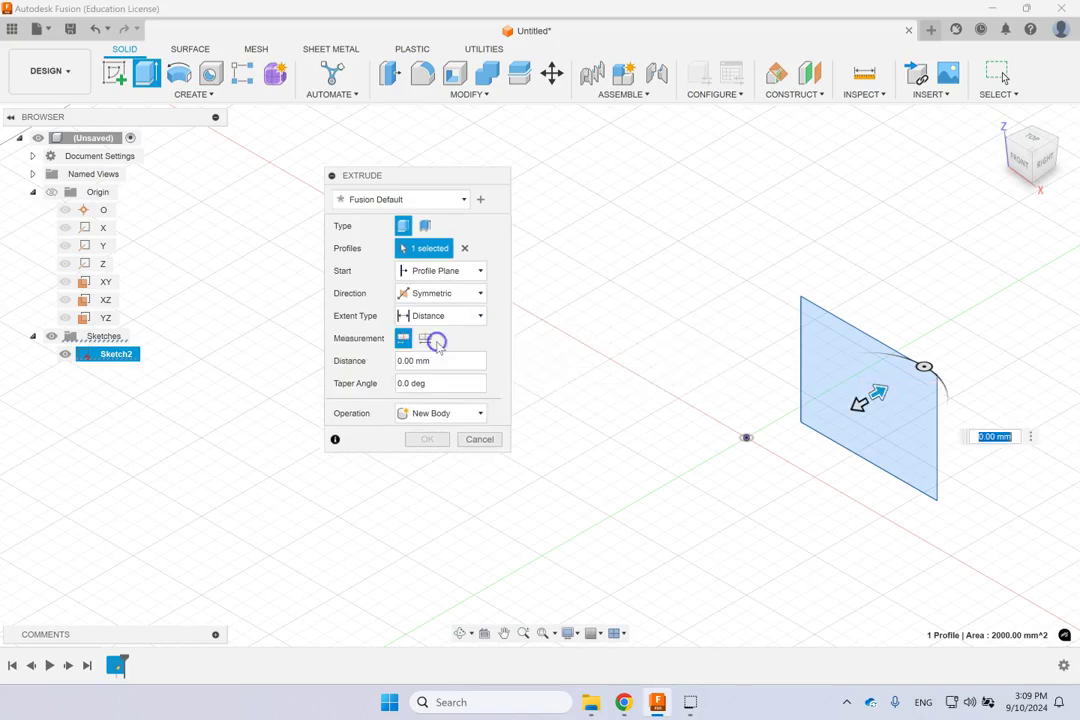
pyautogui.click(447, 317)
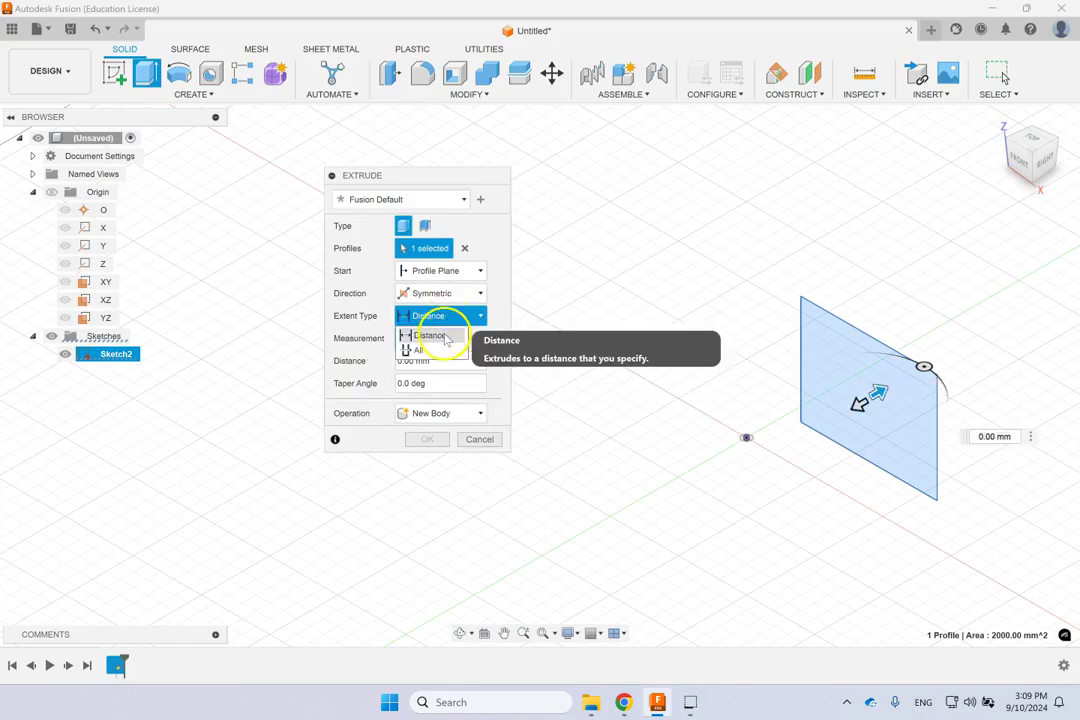
pyautogui.click(499, 284)
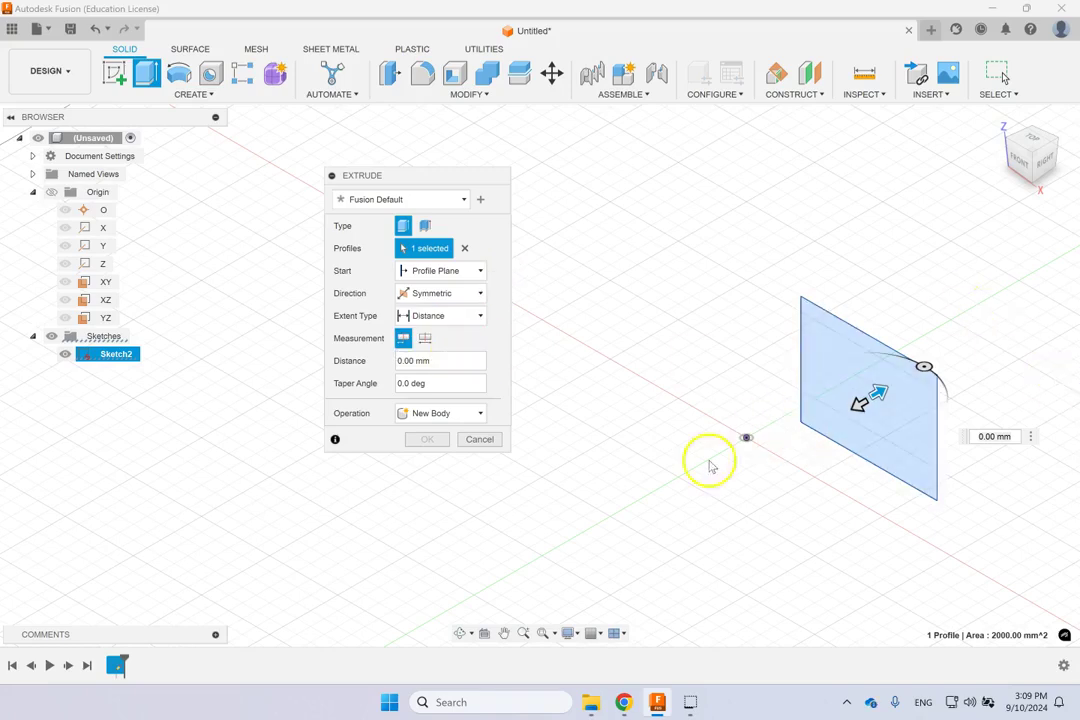
pyautogui.click(440, 362)
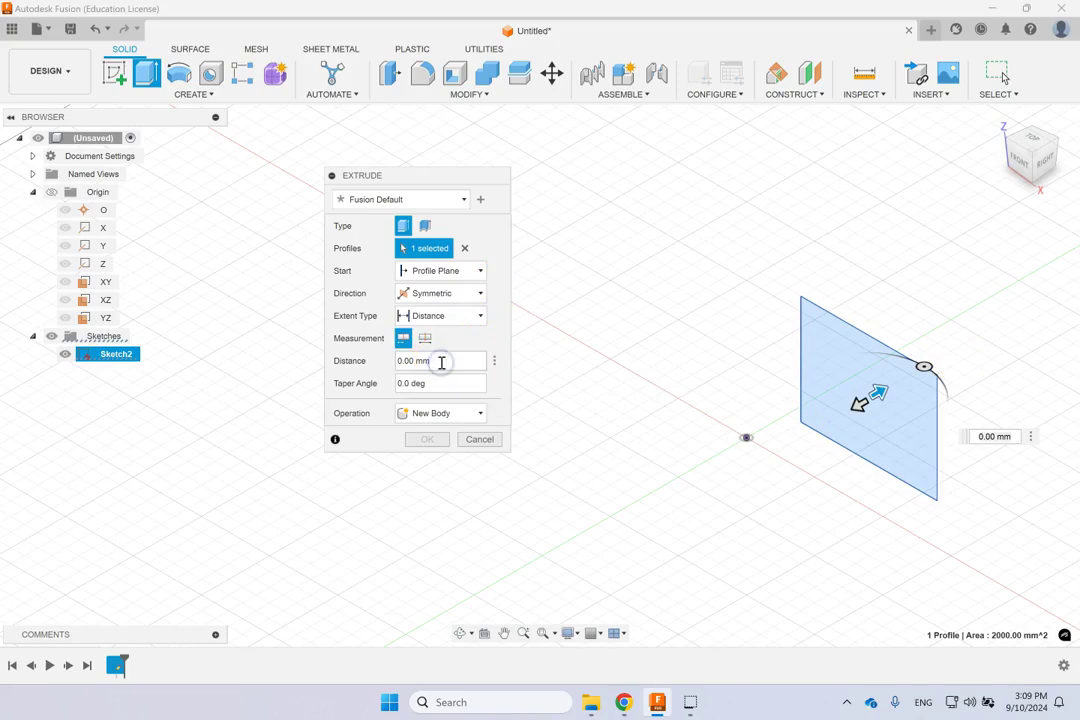
pyautogui.moveTo(856, 405); pyautogui.dragTo(803, 431)
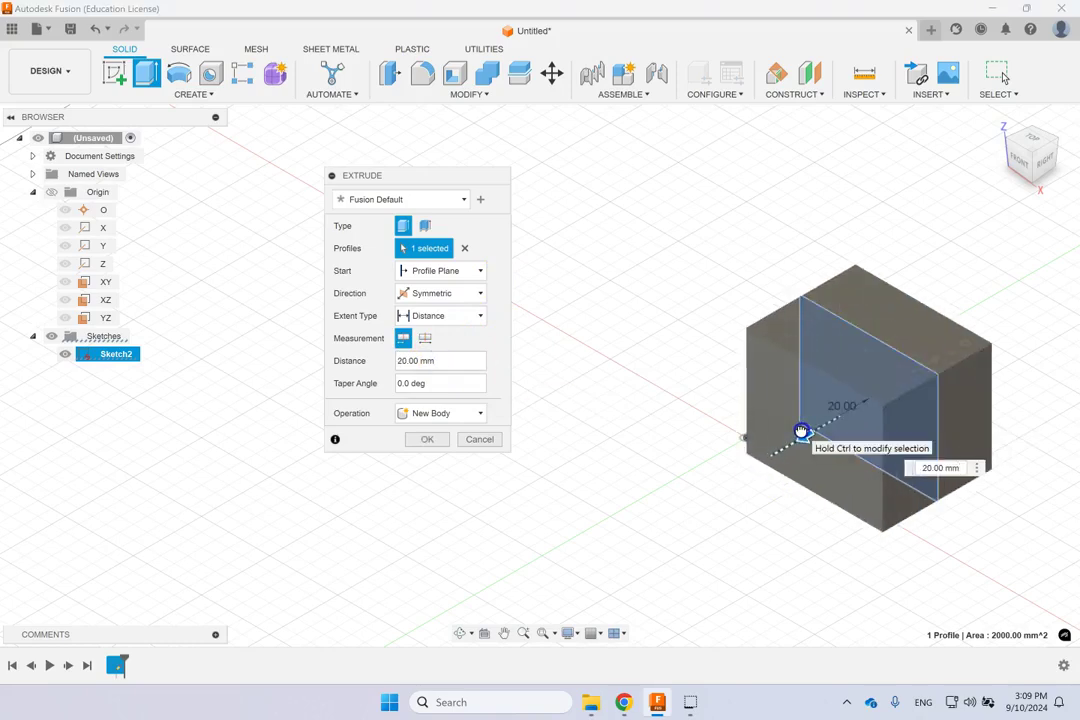
# Set the extrusion's taper angle to 5 degrees and create the body
pyautogui.doubleClick(447, 388)
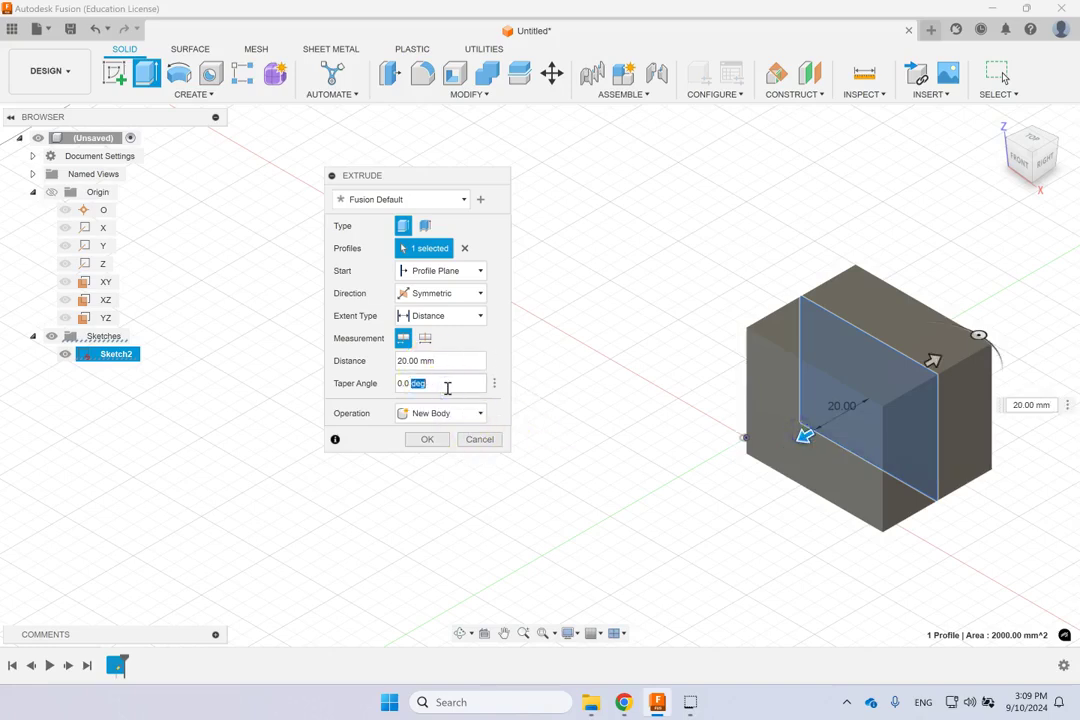
pyautogui.write('5')
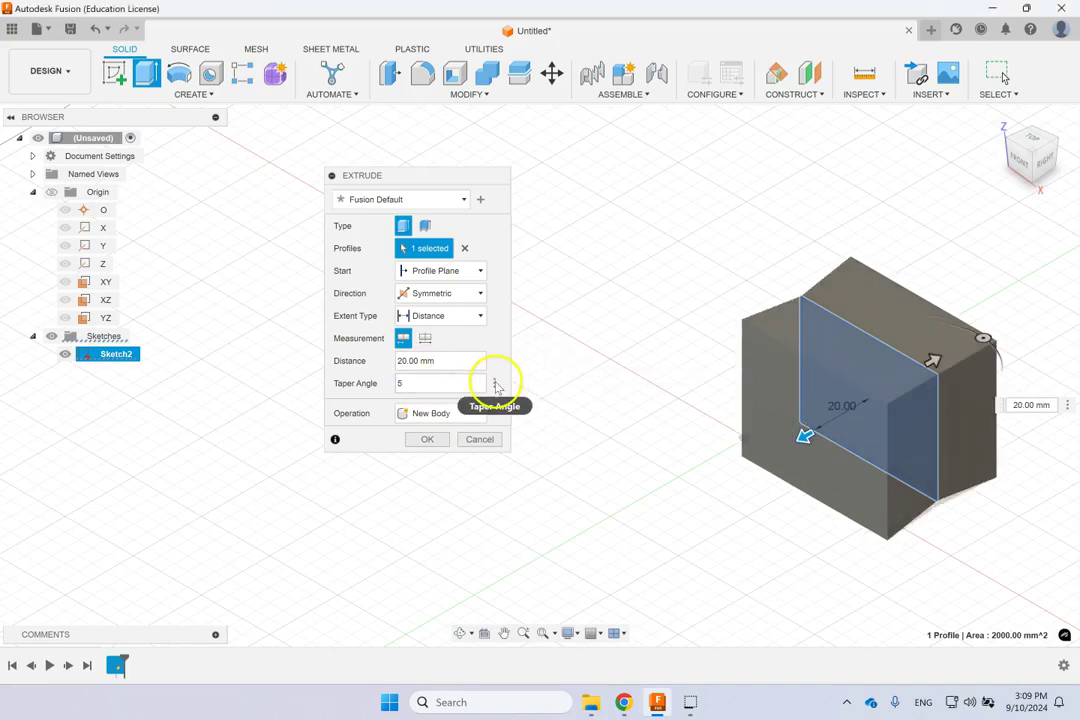
pyautogui.click(495, 386)
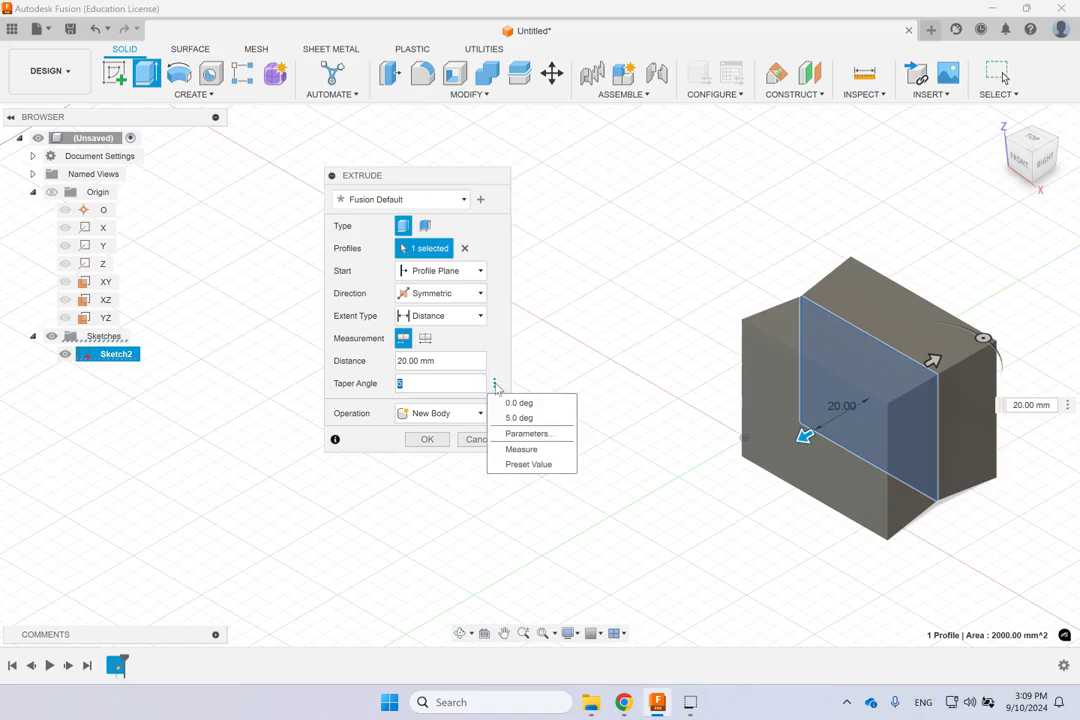
pyautogui.click(533, 436)
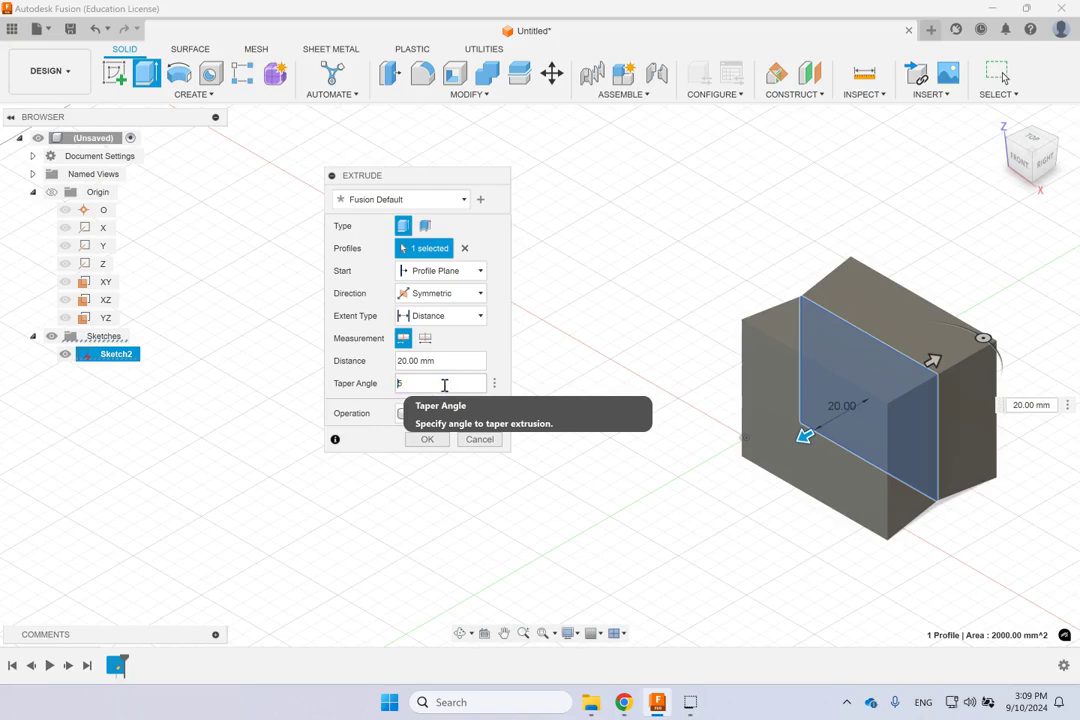
pyautogui.press('Return')
# Examine the tapered body from the right, fit it to the view and return to the home orientation
pyautogui.keyDown('shift'); pyautogui.moveTo(855, 450); pyautogui.dragTo(938, 441, button='middle'); pyautogui.keyUp('shift')
pyautogui.scroll(-2, 926, 444)
pyautogui.scroll(4, 928, 446)
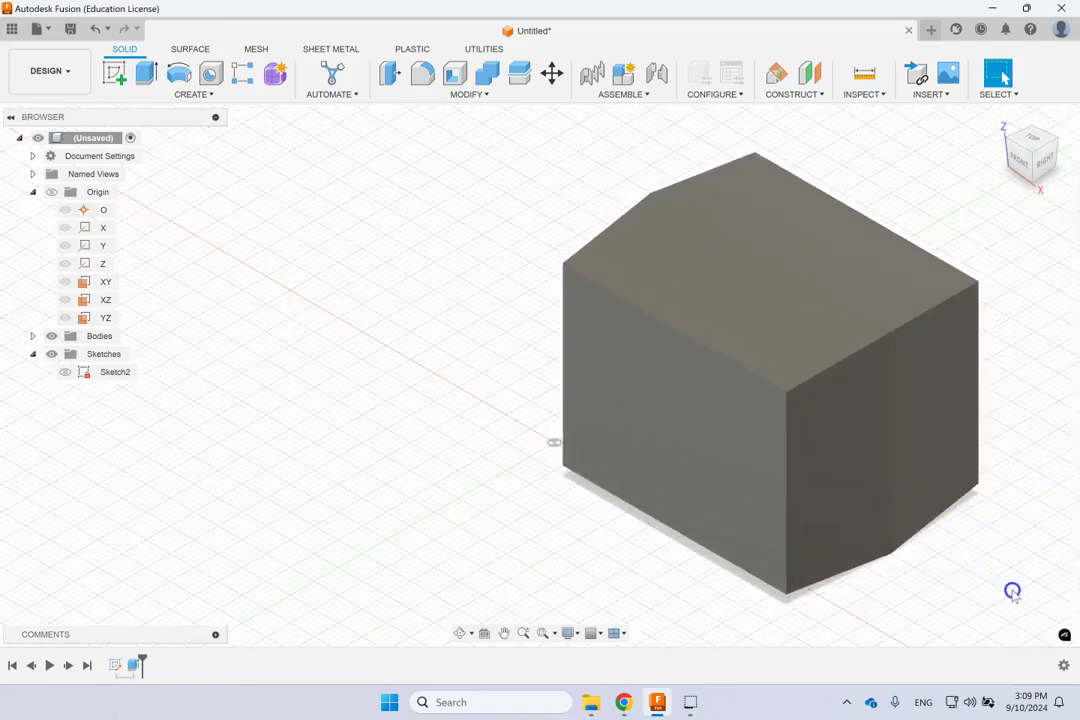
pyautogui.moveTo(1037, 157); pyautogui.dragTo(1050, 165)
pyautogui.click(1050, 163)
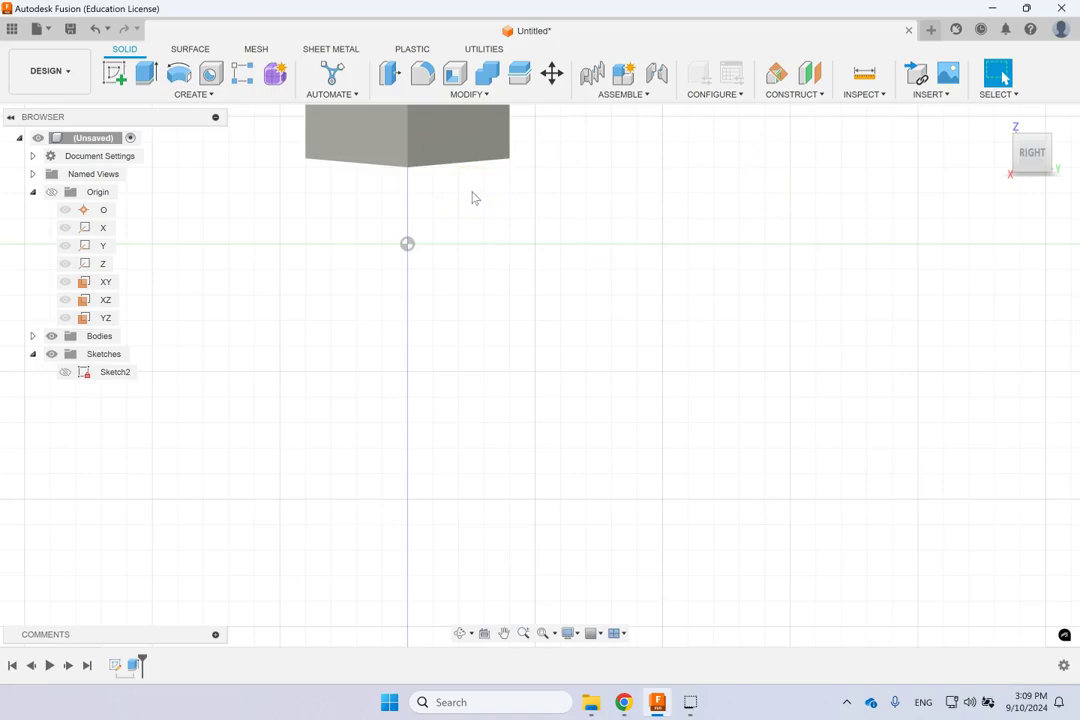
pyautogui.click(554, 633)
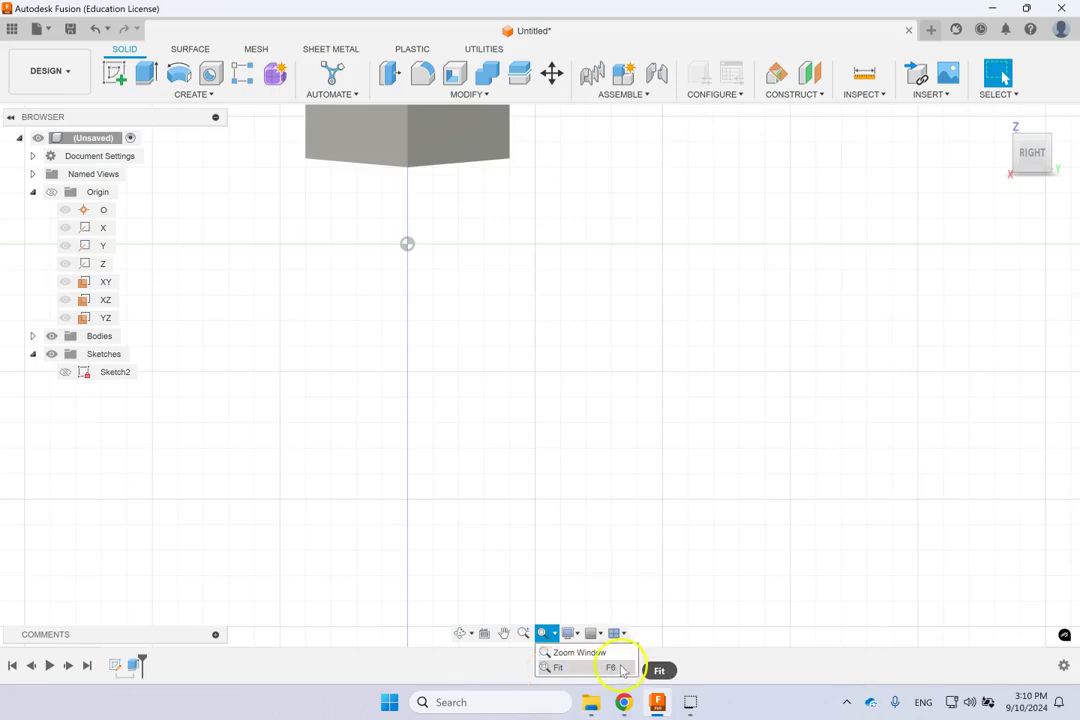
pyautogui.click(658, 415)
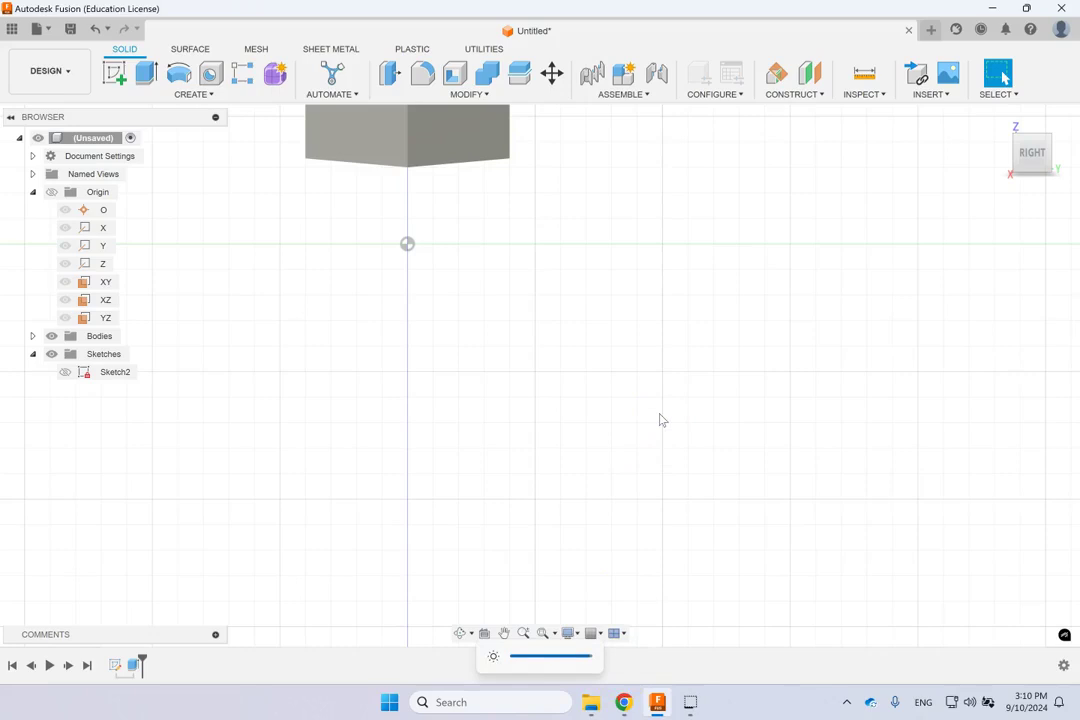
pyautogui.click(660, 419)
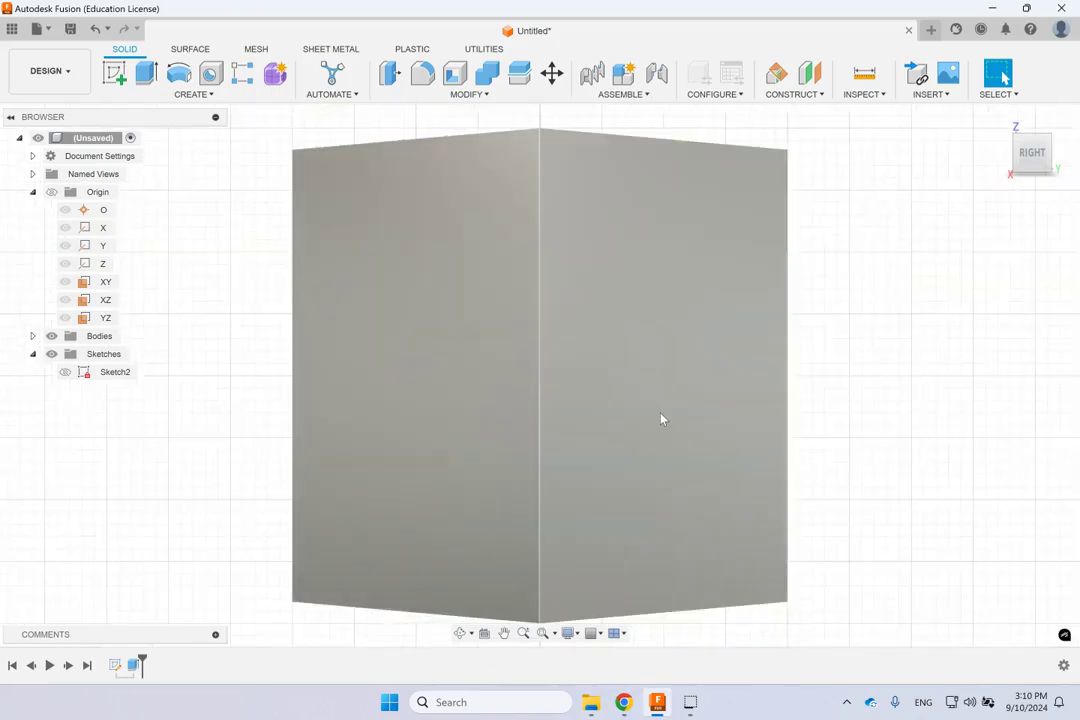
pyautogui.scroll(-5, 660, 419)
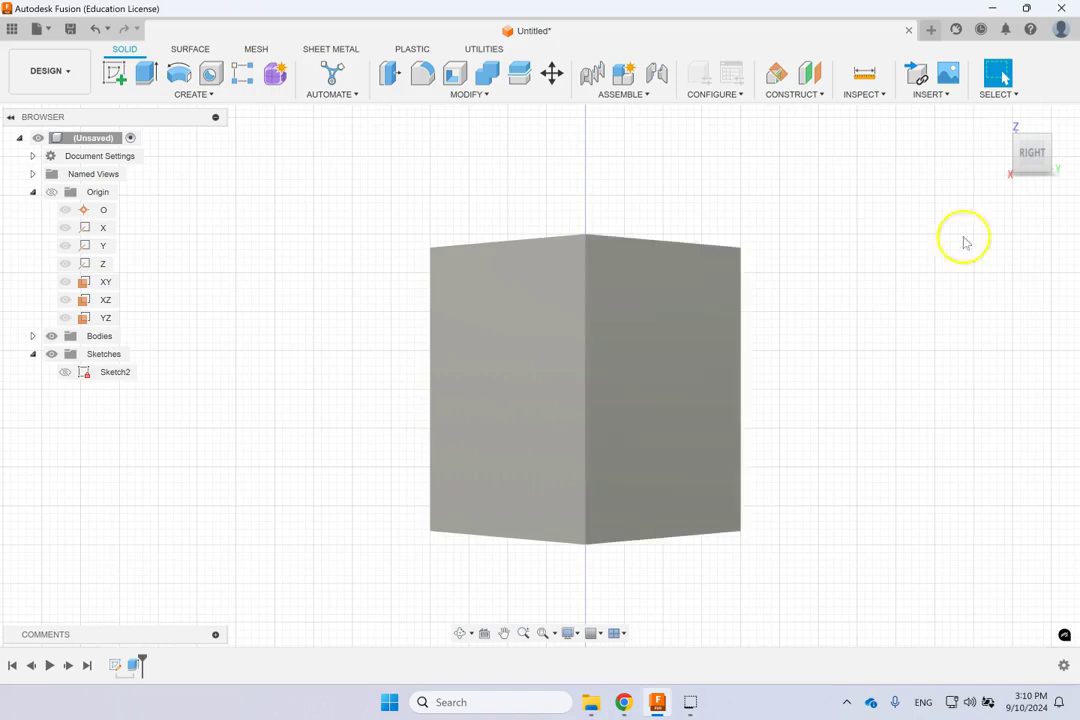
pyautogui.click(997, 120)
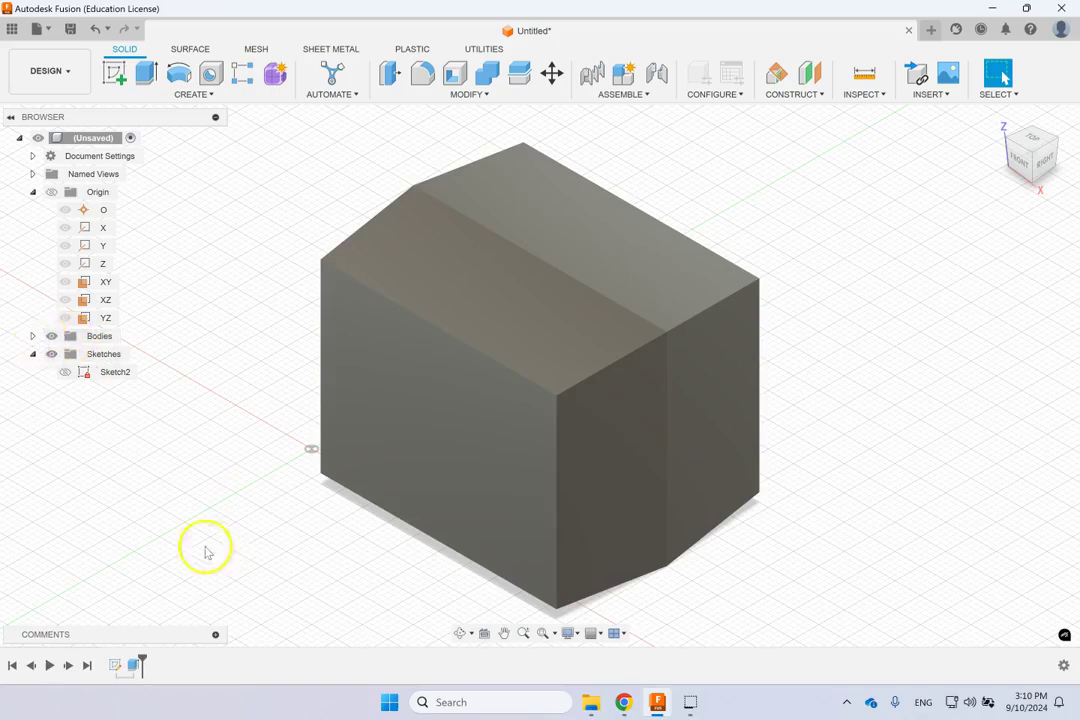
# List the design's bodies and select the extruded body and its extrusion feature in the history
pyautogui.click(33, 336)
pyautogui.click(112, 354)
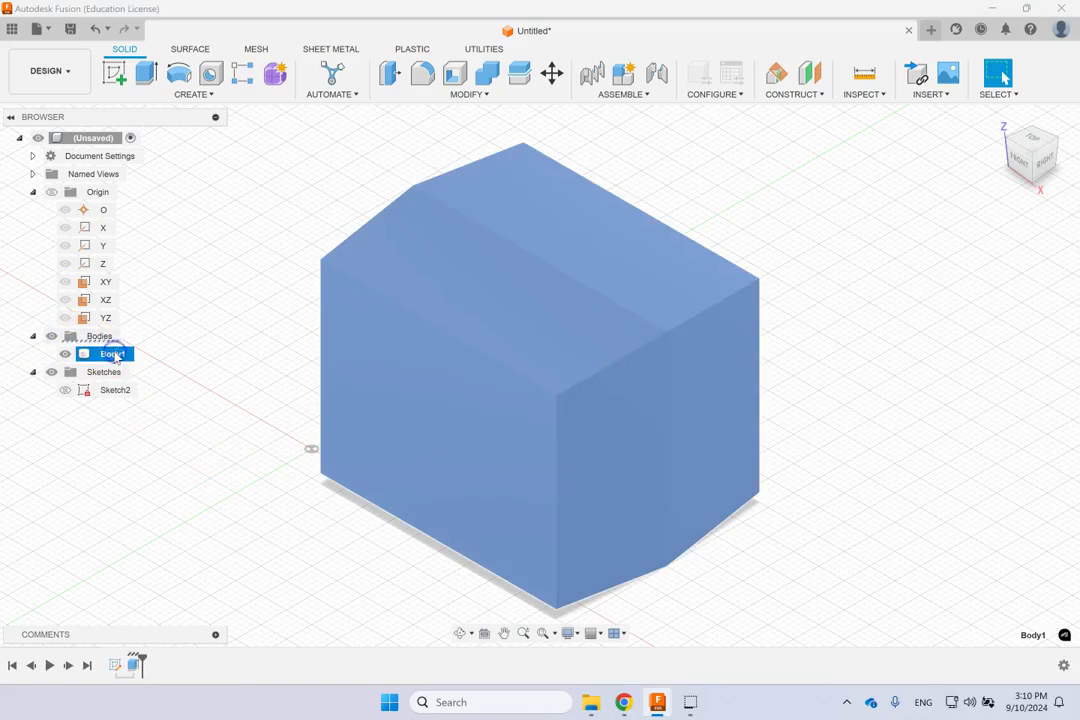
pyautogui.click(135, 665)
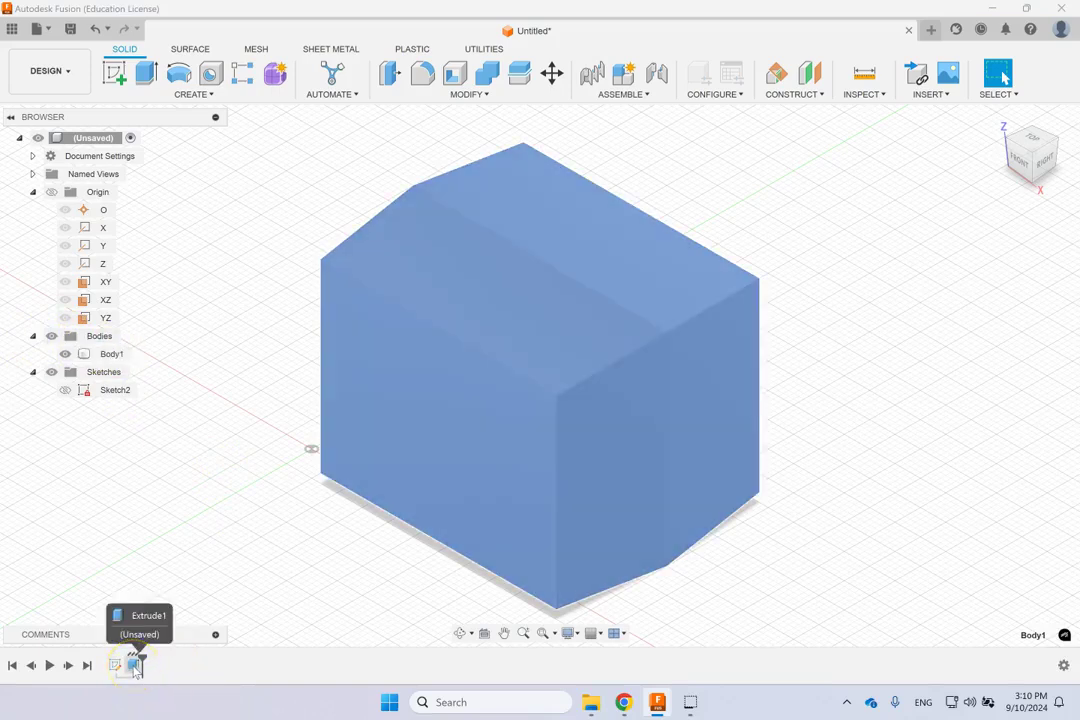
pyautogui.click(135, 666)
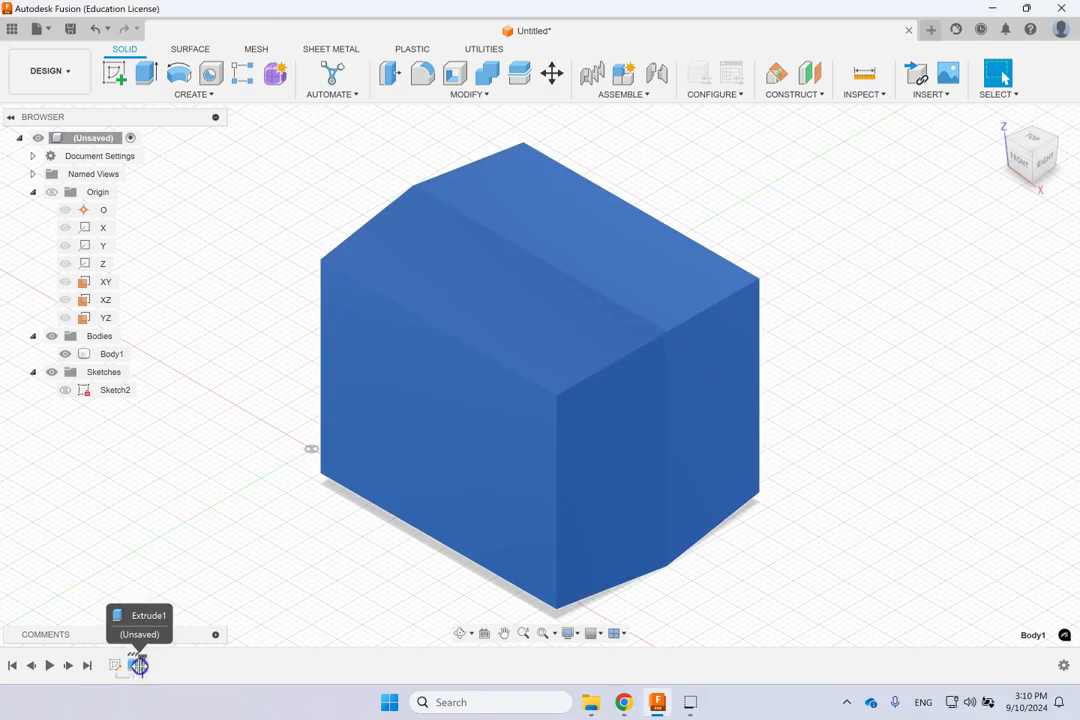
# Roll the design history back to before the extrusion, return it to the end and replay it
pyautogui.moveTo(138, 660); pyautogui.dragTo(124, 662)
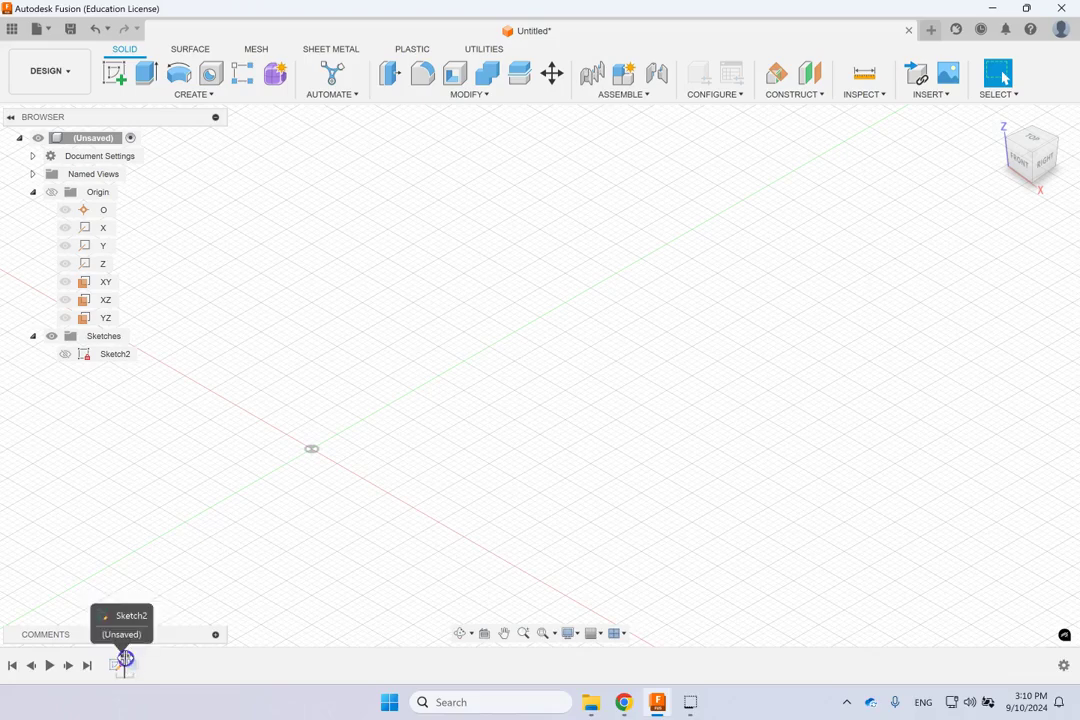
pyautogui.moveTo(125, 658); pyautogui.dragTo(137, 658)
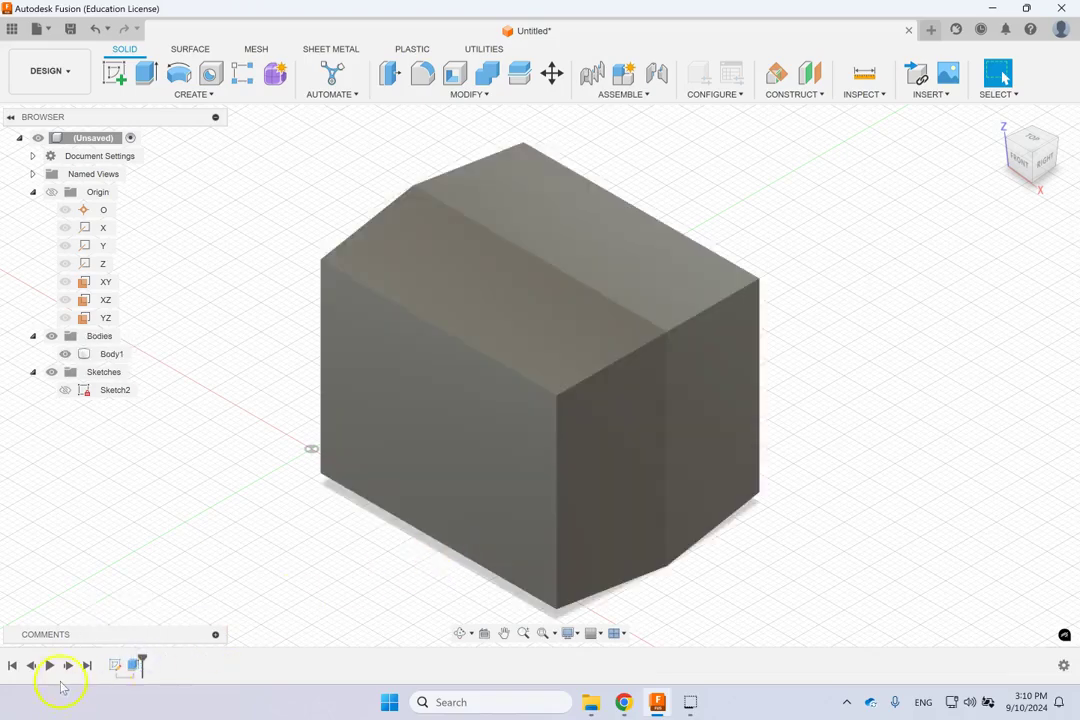
pyautogui.click(51, 666)
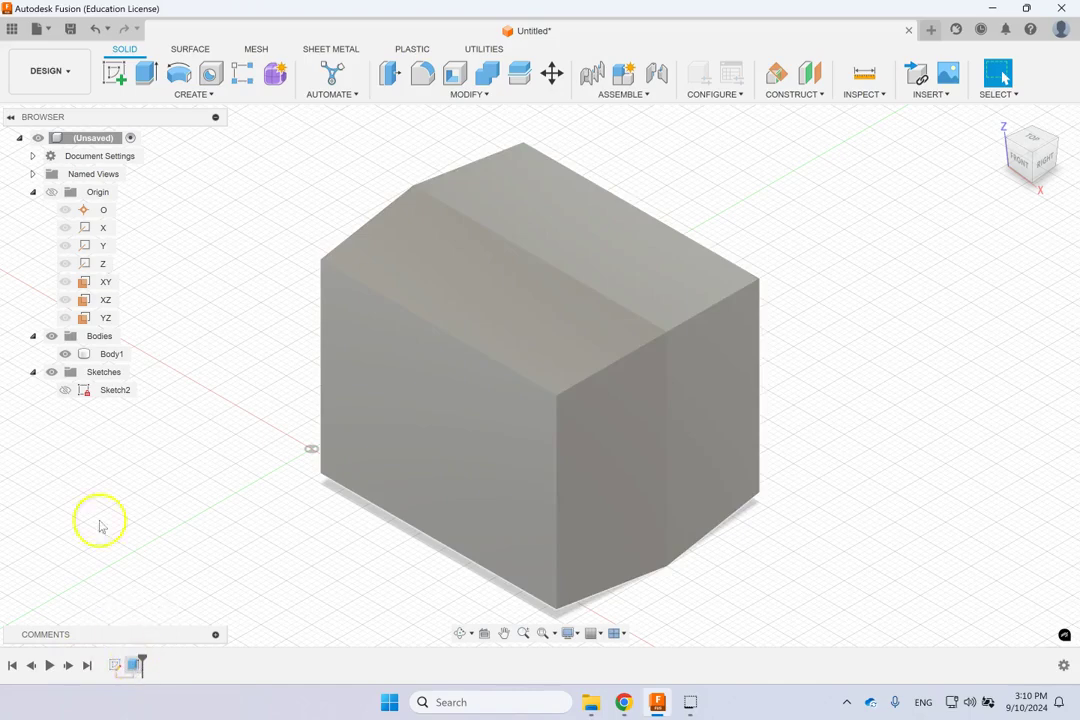
# Look through the commands available for the extruded body and its sketch, including the body's opacity levels
pyautogui.rightClick(112, 355)
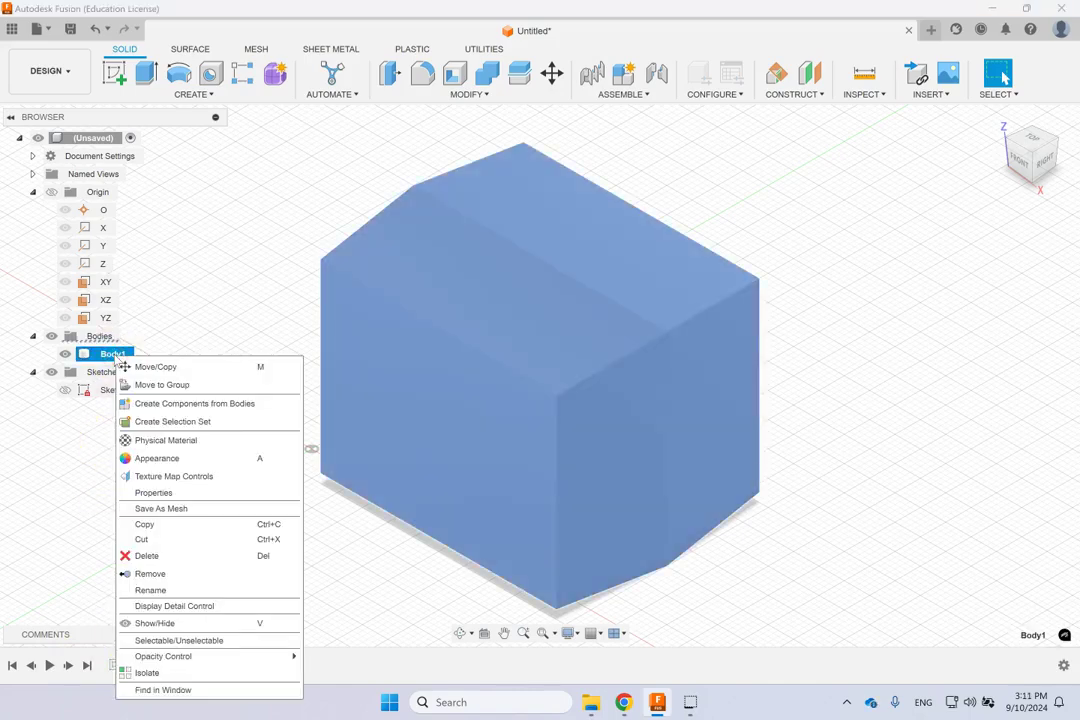
pyautogui.click(217, 309)
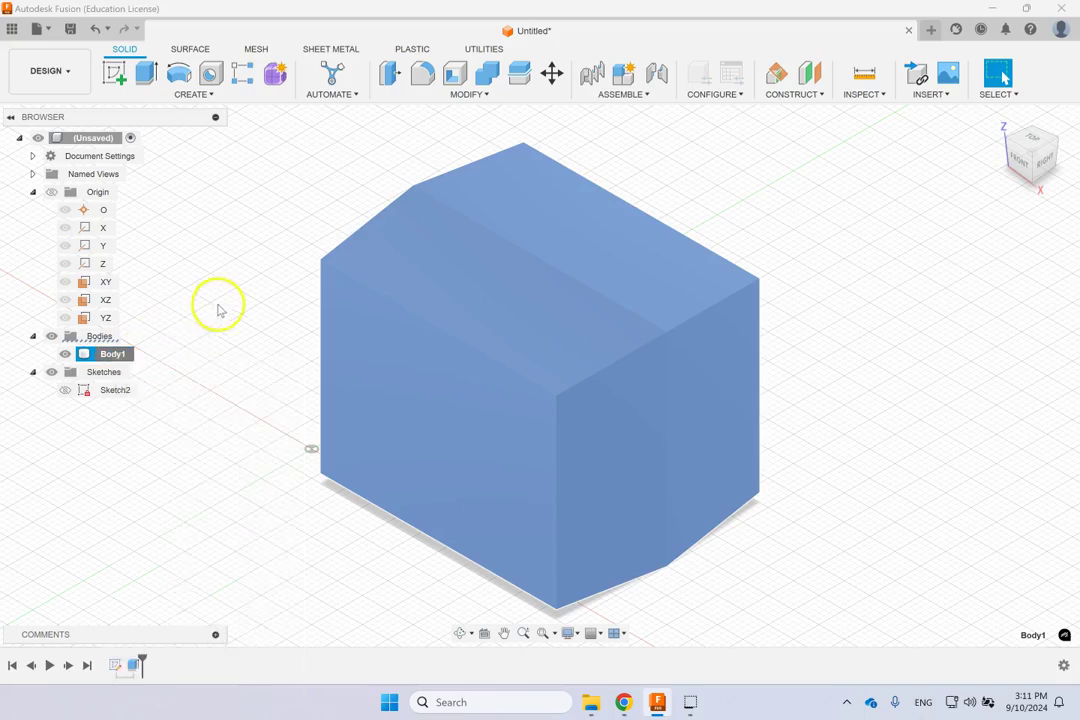
pyautogui.click(104, 337)
pyautogui.rightClick(112, 355)
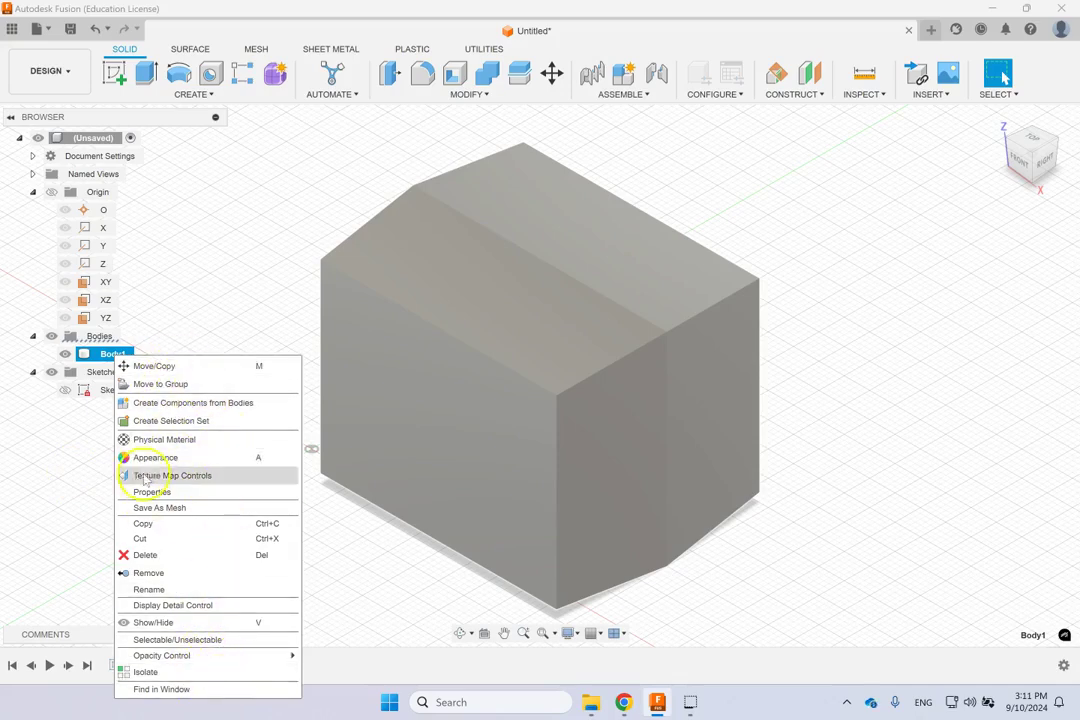
pyautogui.click(125, 356)
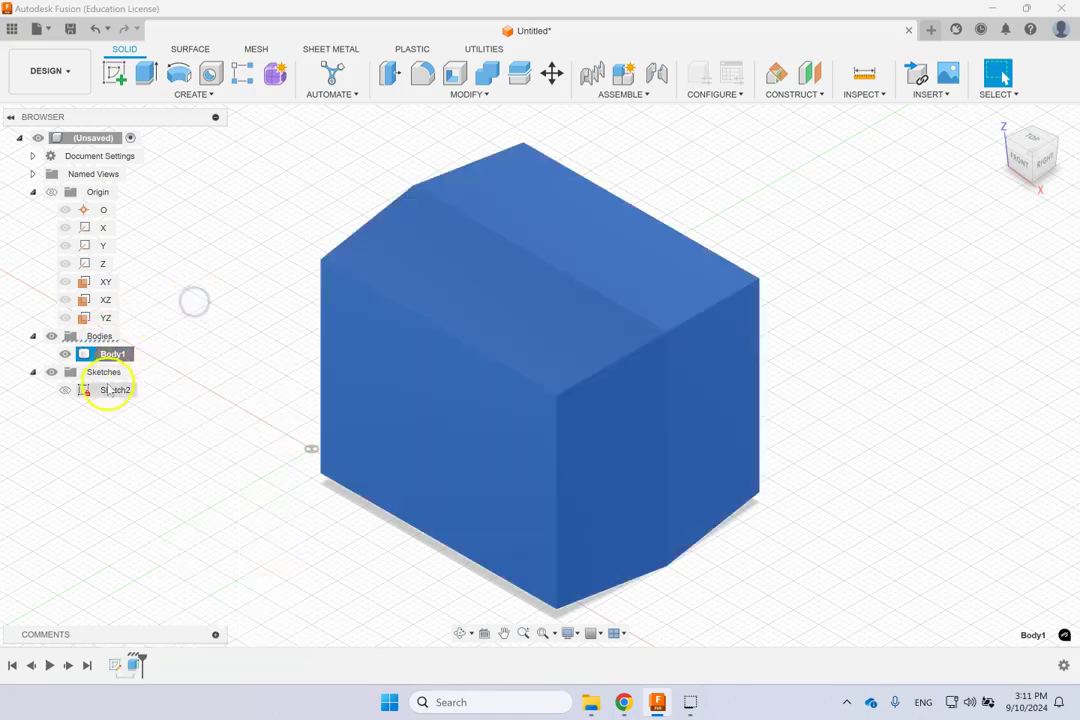
pyautogui.rightClick(105, 390)
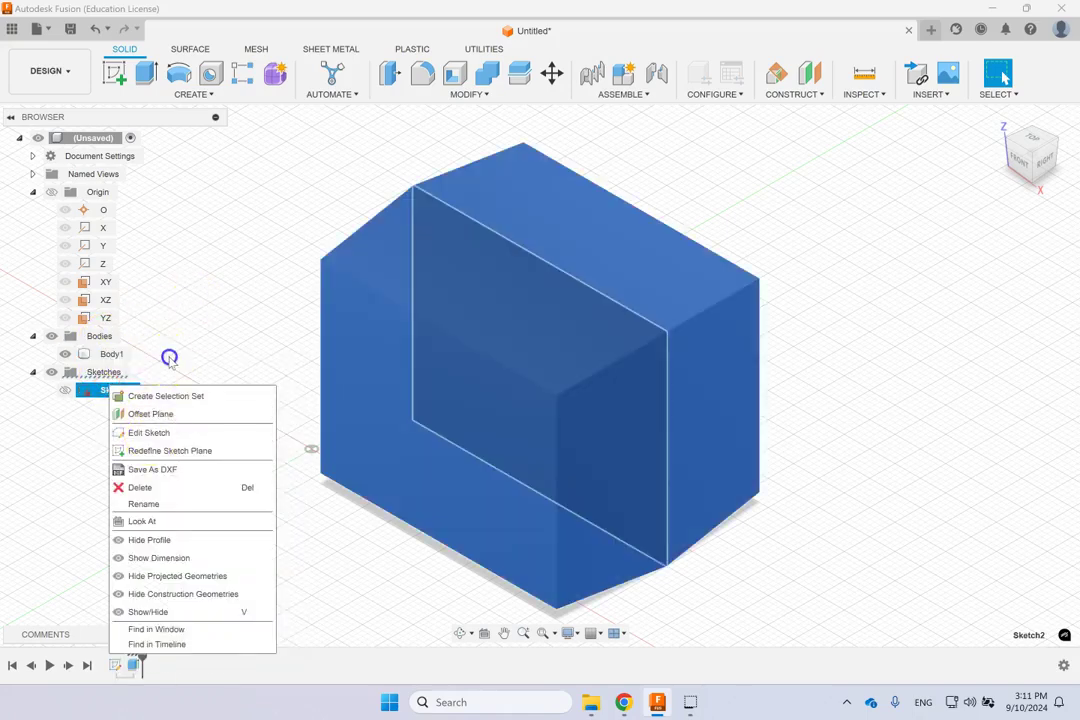
pyautogui.click(101, 354)
pyautogui.rightClick(110, 356)
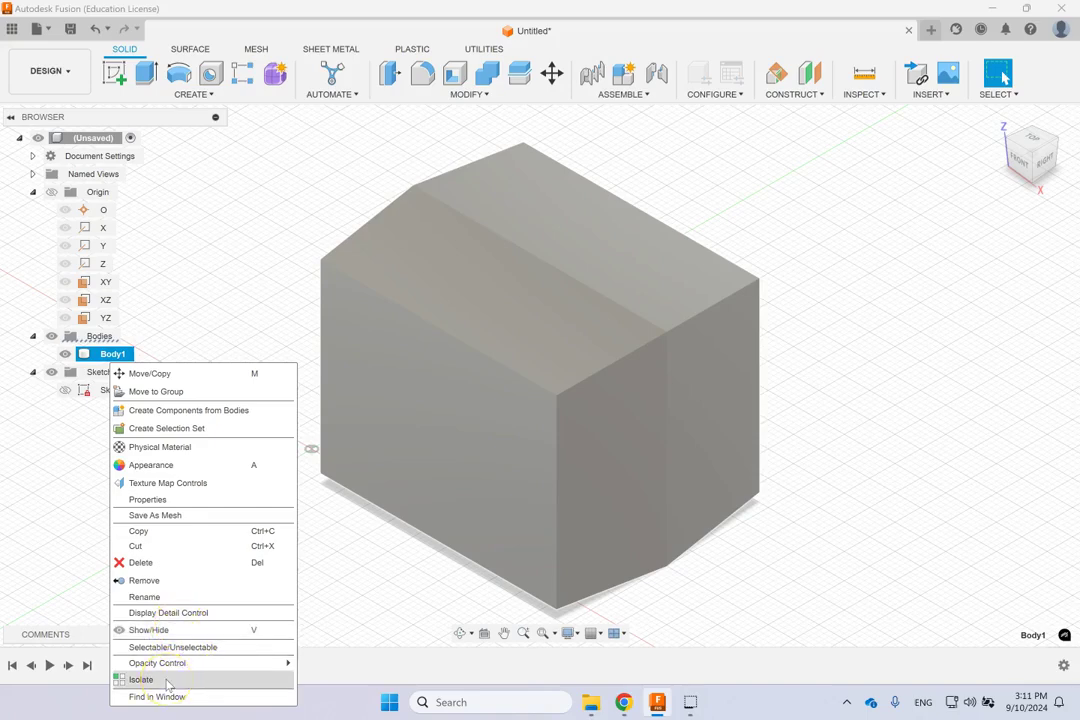
pyautogui.moveTo(178, 665)
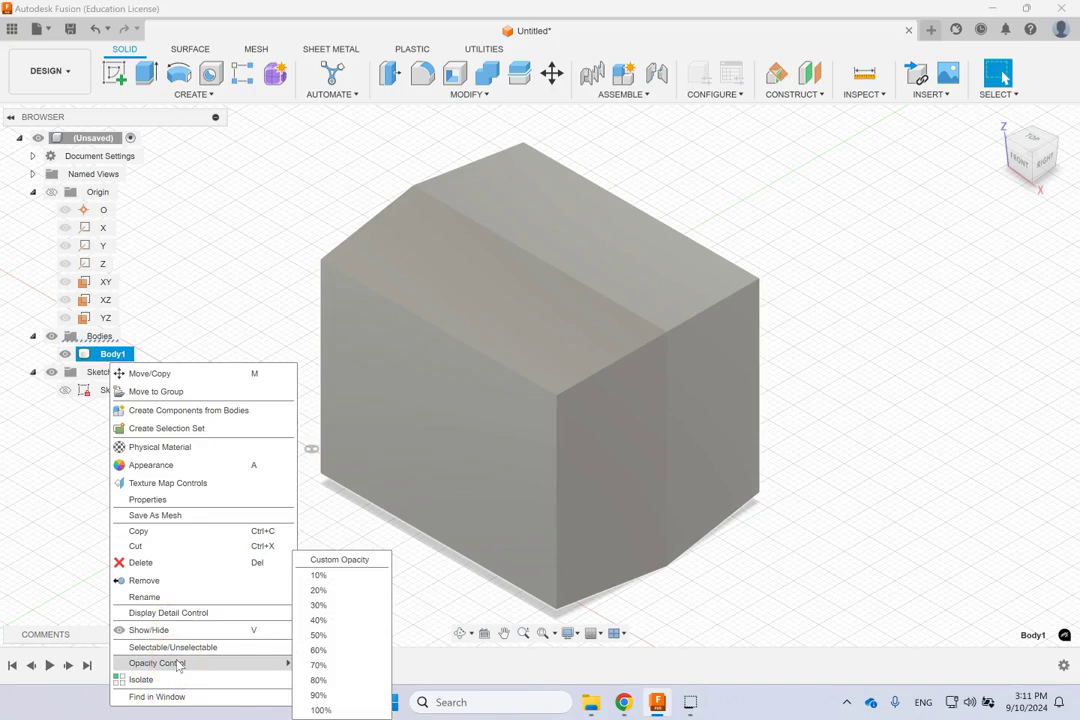
pyautogui.click(168, 464)
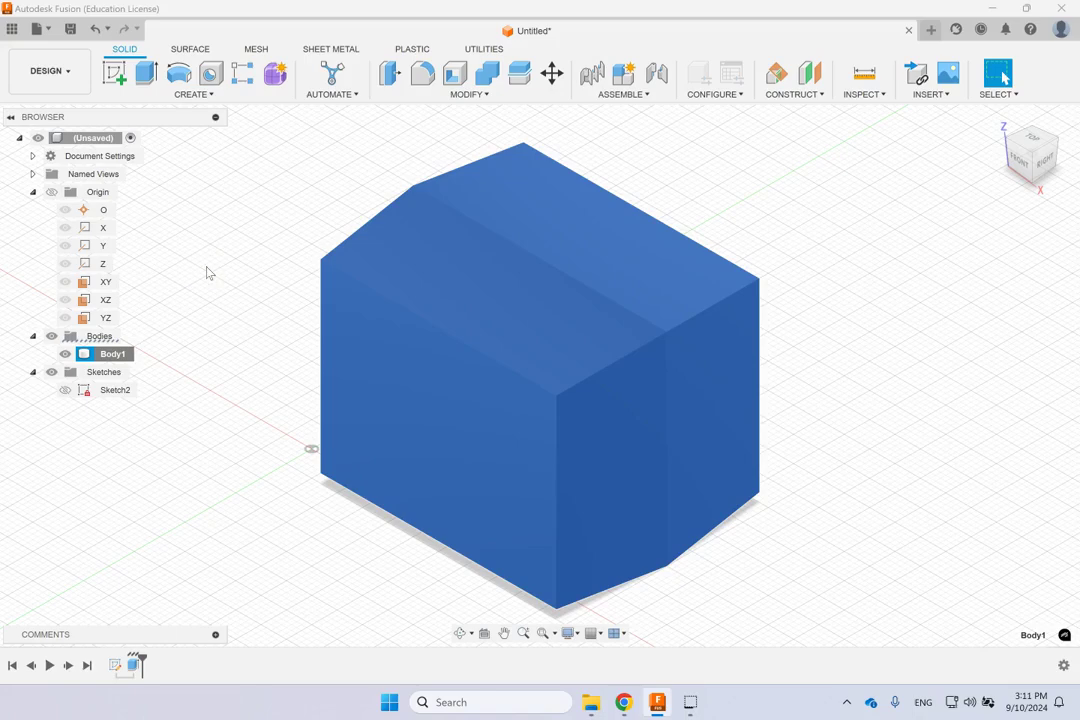
# Edit the extrusion feature and set its taper angle to 0 degrees
pyautogui.click(133, 663)
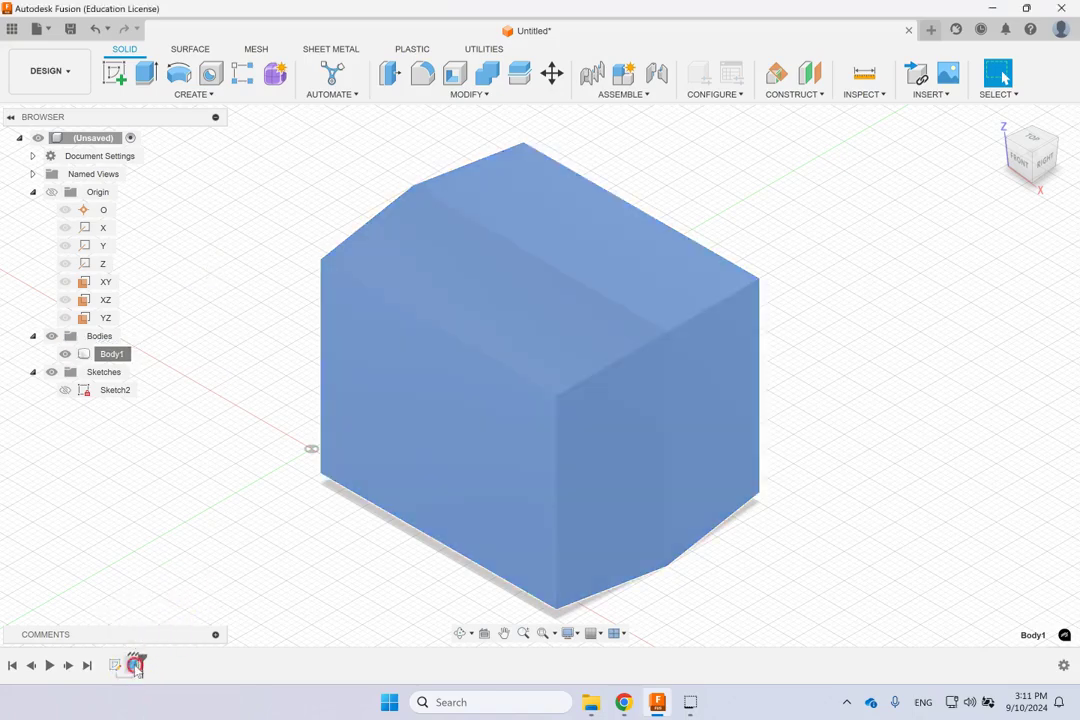
pyautogui.rightClick(135, 666)
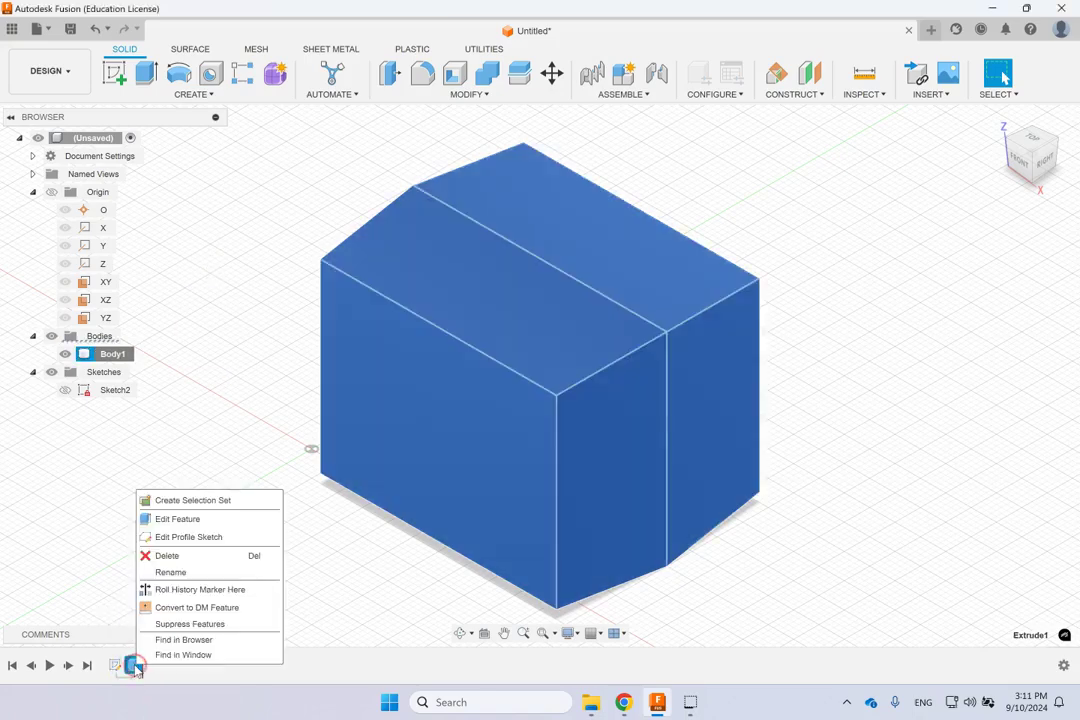
pyautogui.click(212, 519)
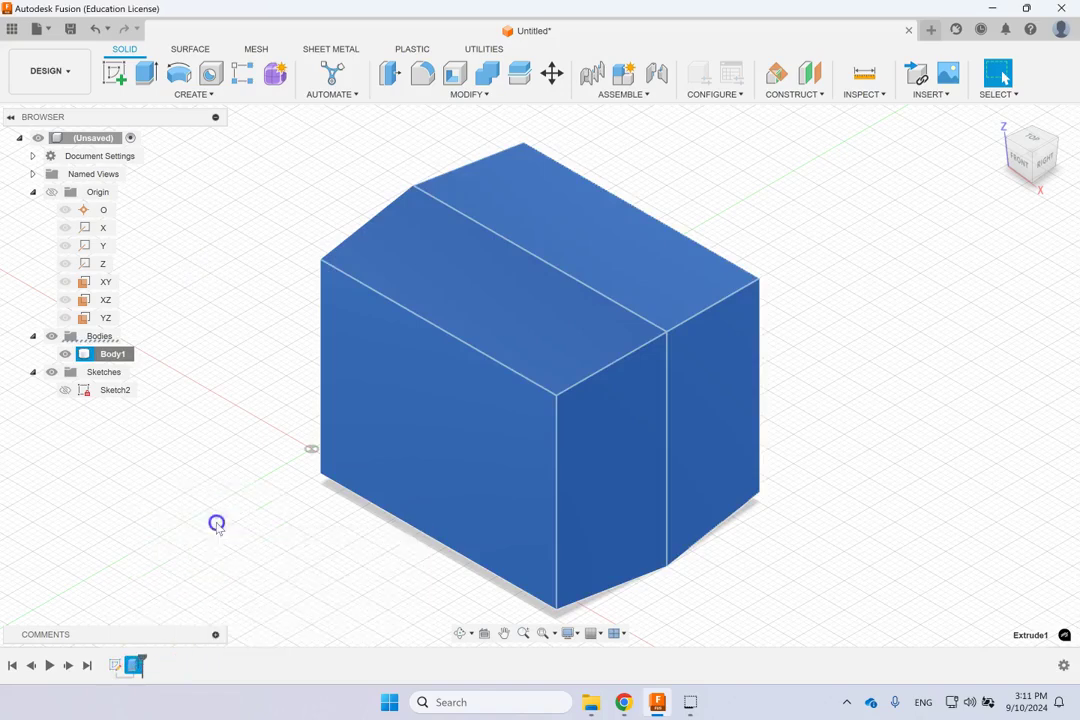
pyautogui.doubleClick(1012, 412)
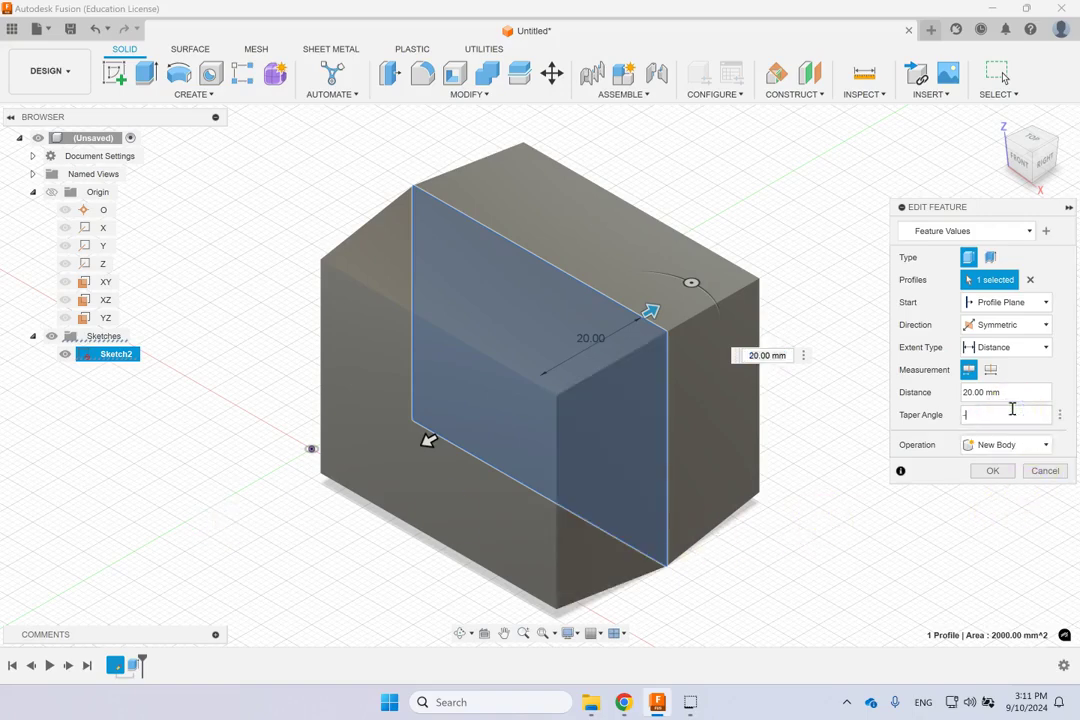
pyautogui.write('0')
pyautogui.click(992, 470)
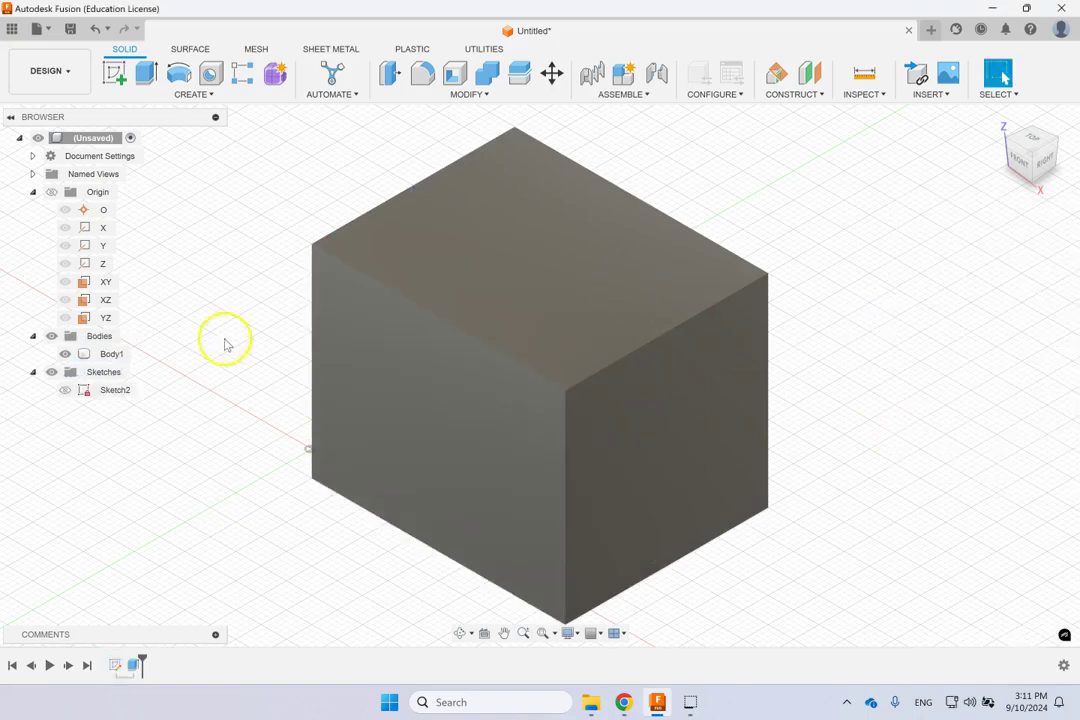
# Change the extrusion to a Thin Extrude with a 2 mm wall thickness and the wall location on Side 1
pyautogui.click(135, 665)
pyautogui.rightClick(135, 665)
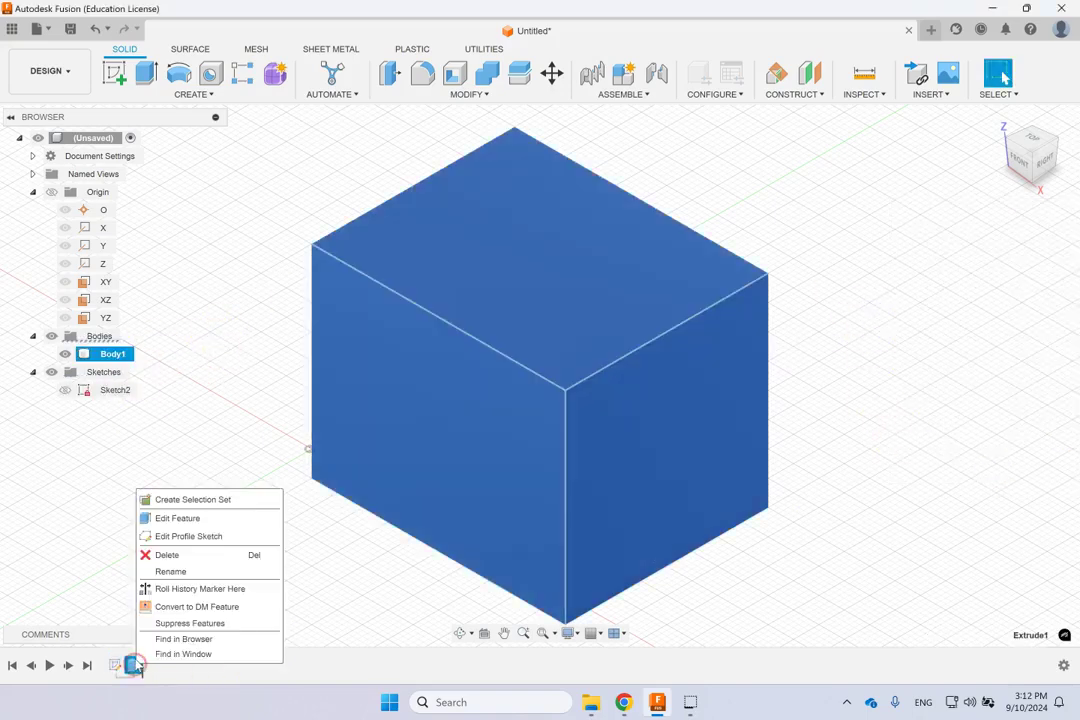
pyautogui.click(186, 520)
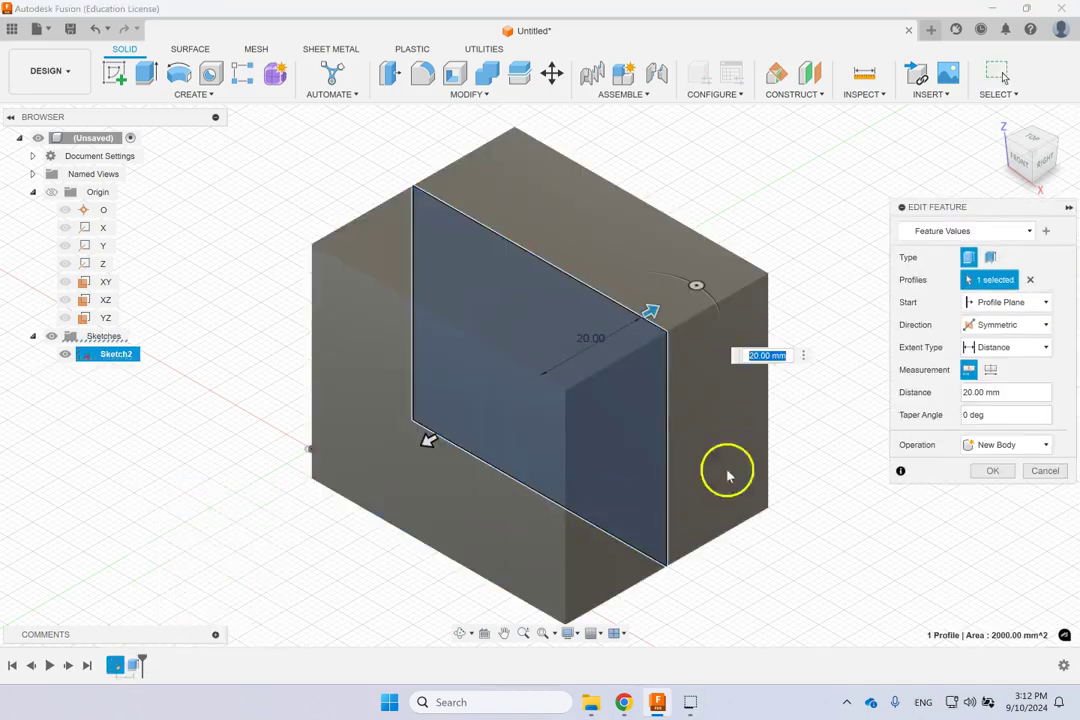
pyautogui.click(992, 258)
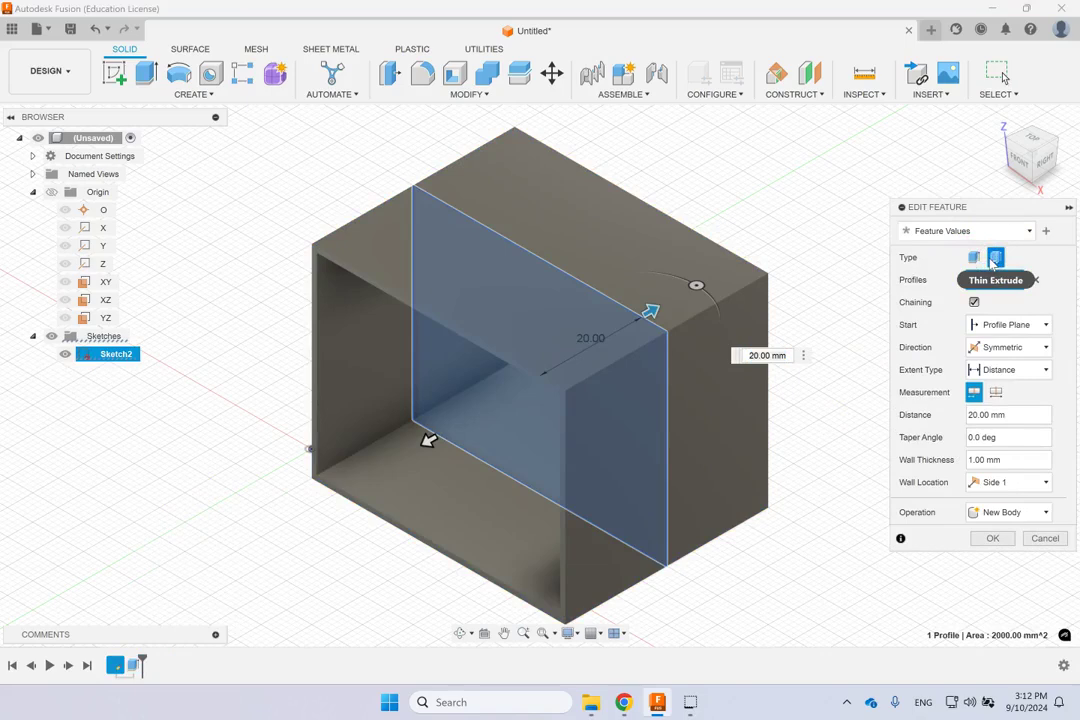
pyautogui.click(1020, 460)
pyautogui.write('2')
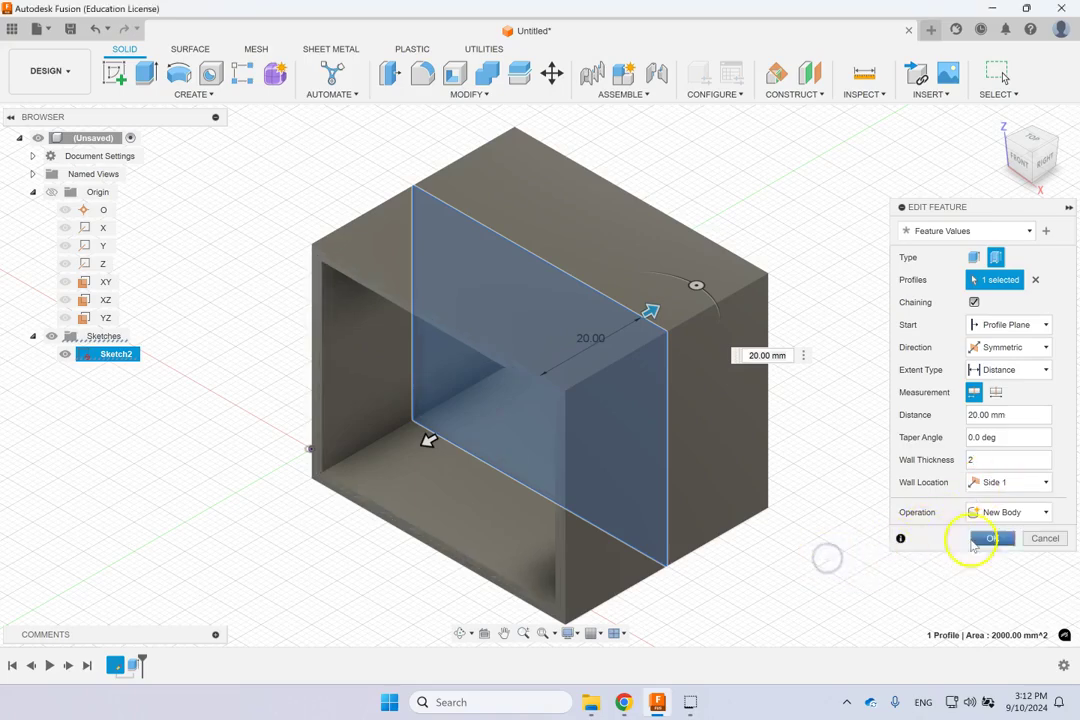
pyautogui.click(1037, 483)
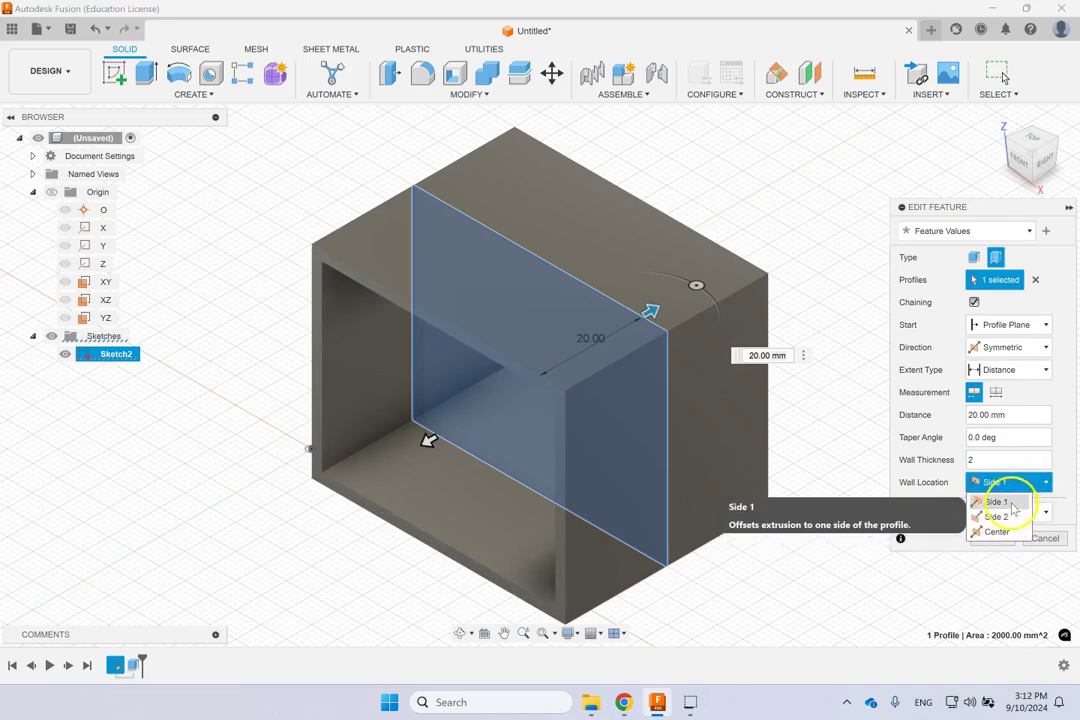
pyautogui.click(1008, 502)
pyautogui.click(1018, 540)
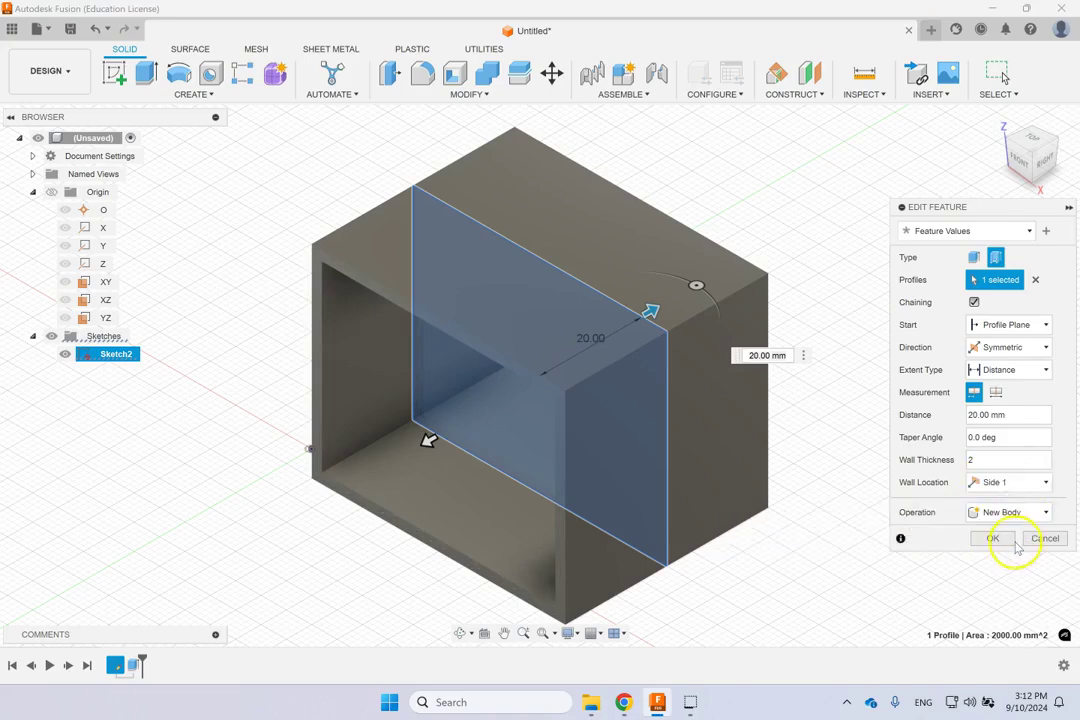
# Inspect the thin-walled body by orbiting around it and zooming in and out
pyautogui.moveTo(846, 441)
pyautogui.keyDown('shift'); pyautogui.mouseDown(button='middle')
pyautogui.moveTo(889, 358)
pyautogui.moveTo(856, 434)
pyautogui.moveTo(835, 422)
pyautogui.mouseUp(button='middle'); pyautogui.keyUp('shift')
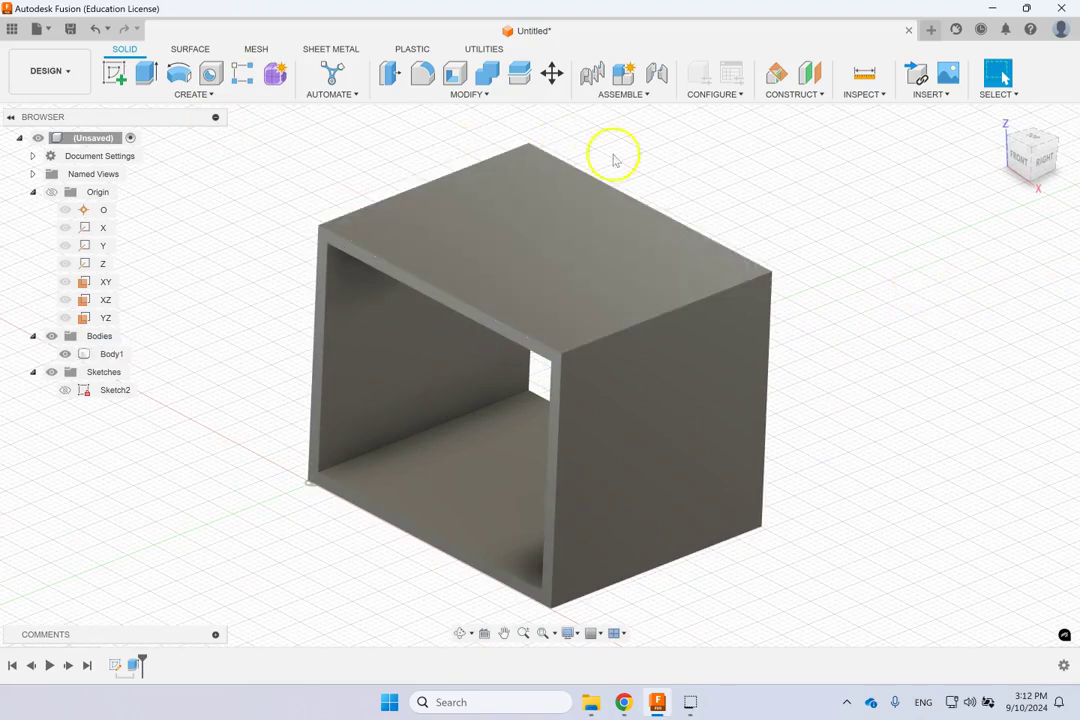
pyautogui.click(125, 664)
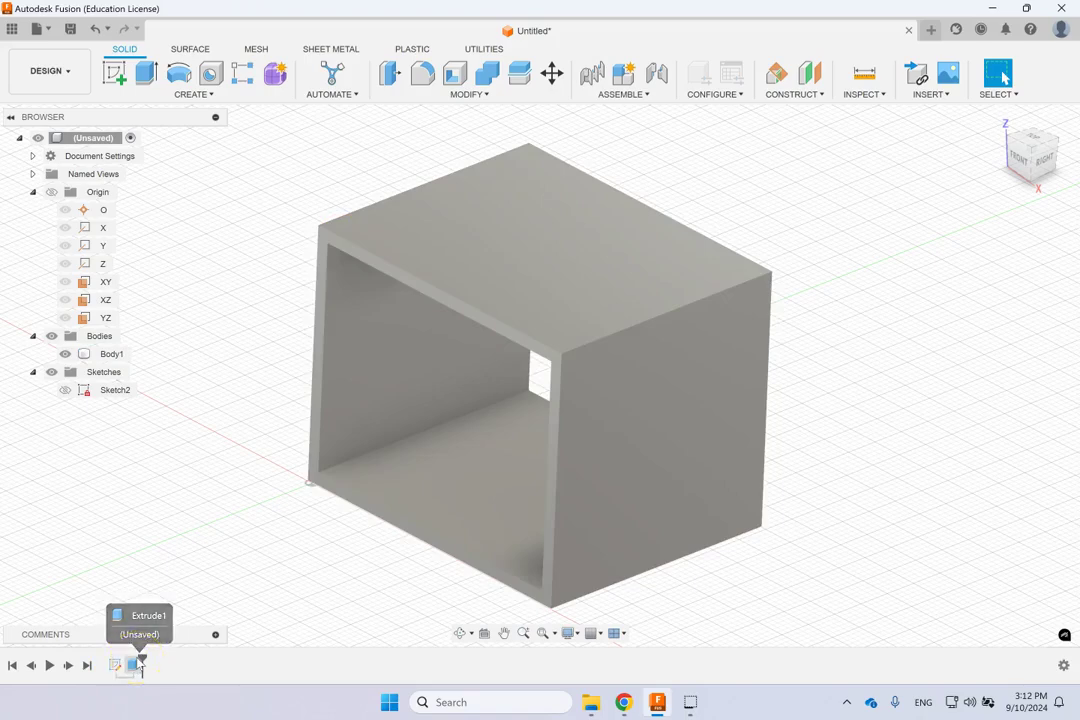
pyautogui.click(530, 415)
pyautogui.click(651, 287)
pyautogui.click(820, 181)
pyautogui.moveTo(820, 181)
pyautogui.keyDown('shift'); pyautogui.mouseDown(button='middle')
pyautogui.moveTo(812, 171)
pyautogui.moveTo(839, 187)
pyautogui.mouseUp(button='middle'); pyautogui.keyUp('shift')
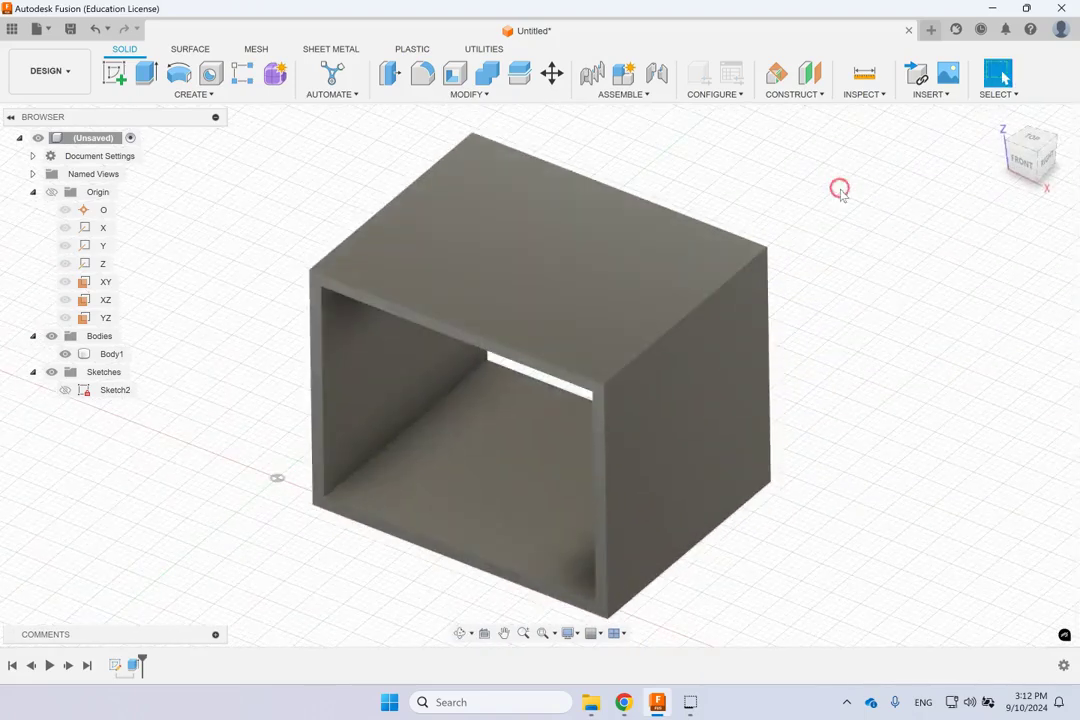
pyautogui.moveTo(1030, 143)
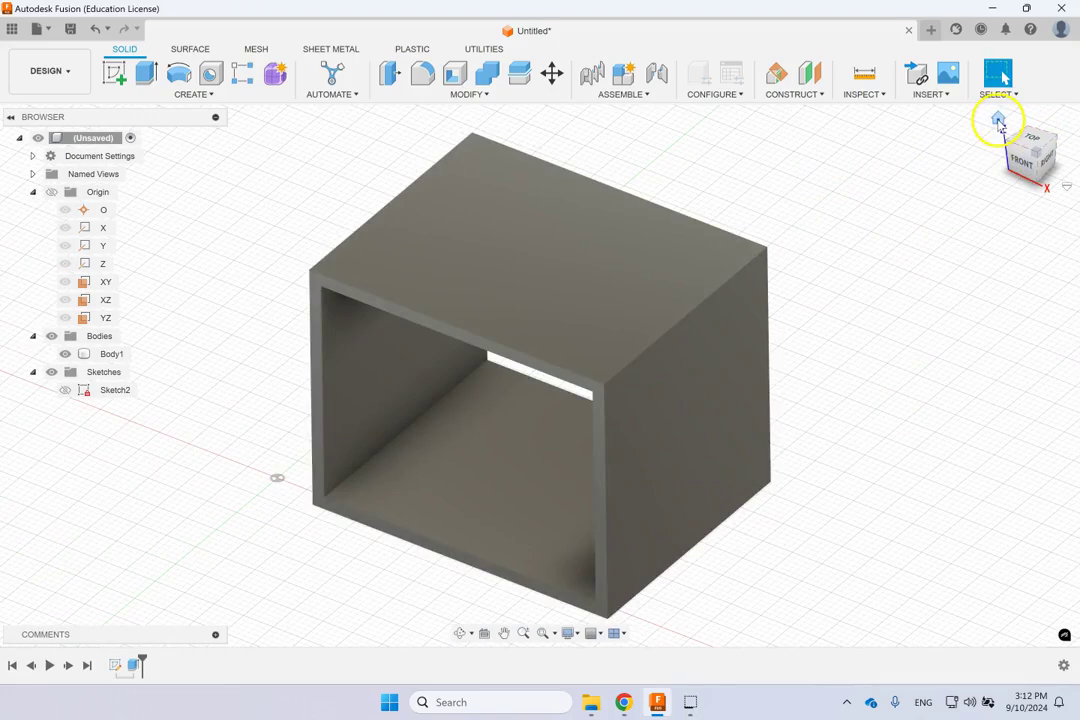
pyautogui.click(578, 277)
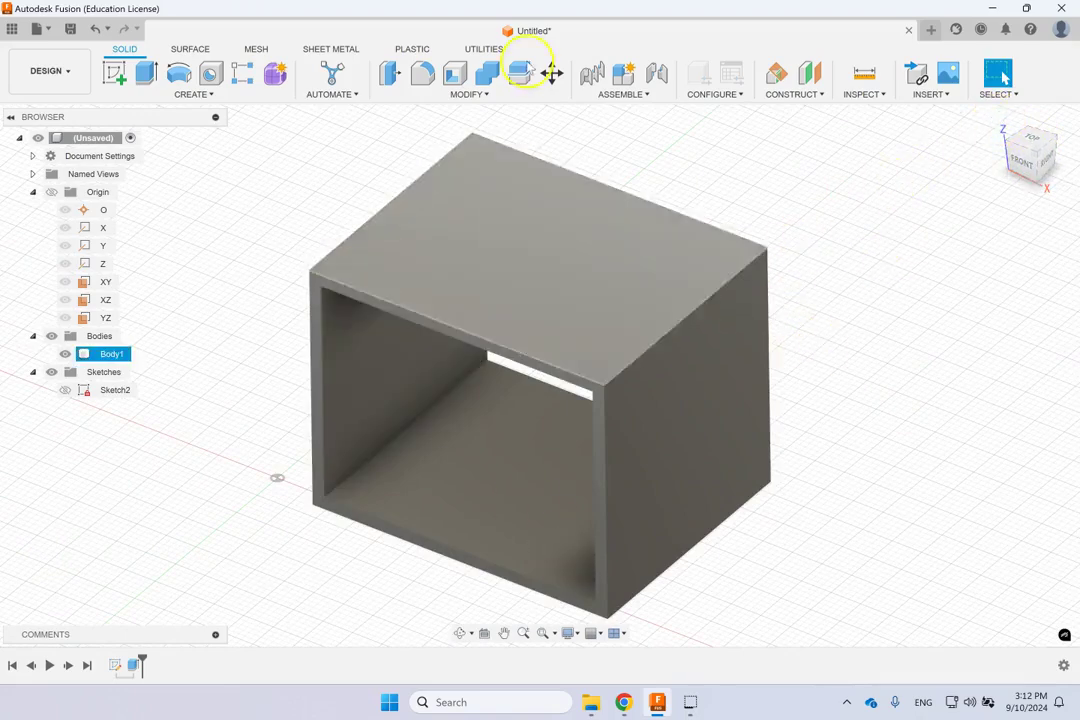
pyautogui.scroll(1, 723, 349)
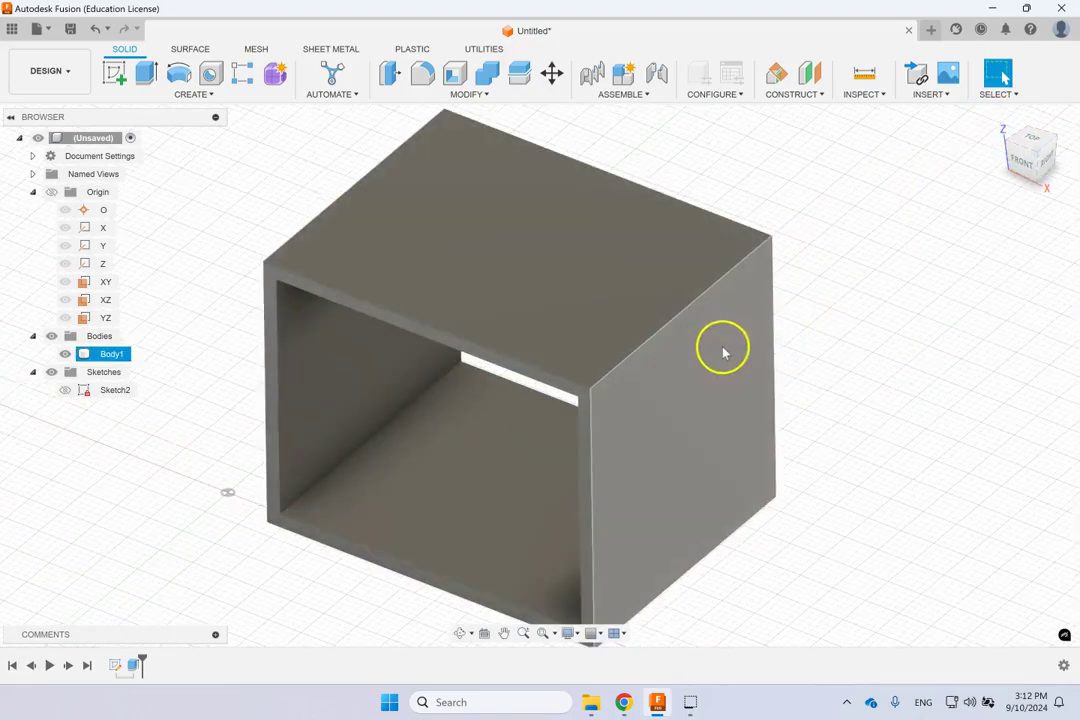
pyautogui.scroll(-2, 725, 355)
pyautogui.click(790, 460)
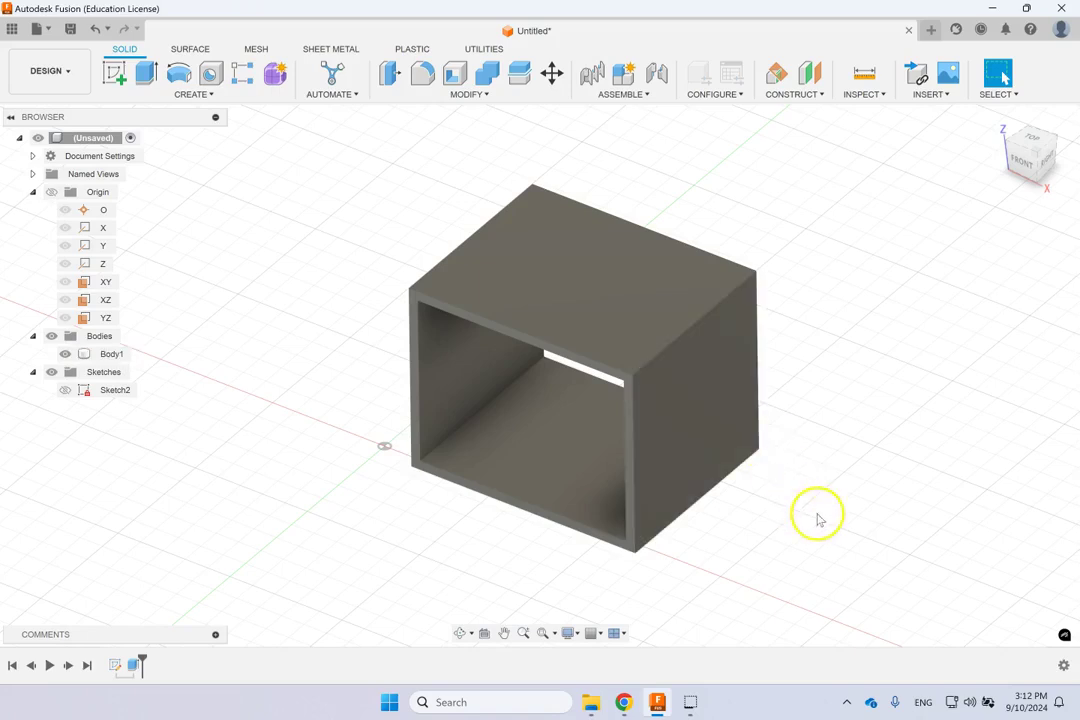
# Try out the Pan tool and the Free Orbit tool on the thin-walled body
pyautogui.click(504, 636)
pyautogui.moveTo(531, 310); pyautogui.dragTo(630, 347)
pyautogui.press('Escape')
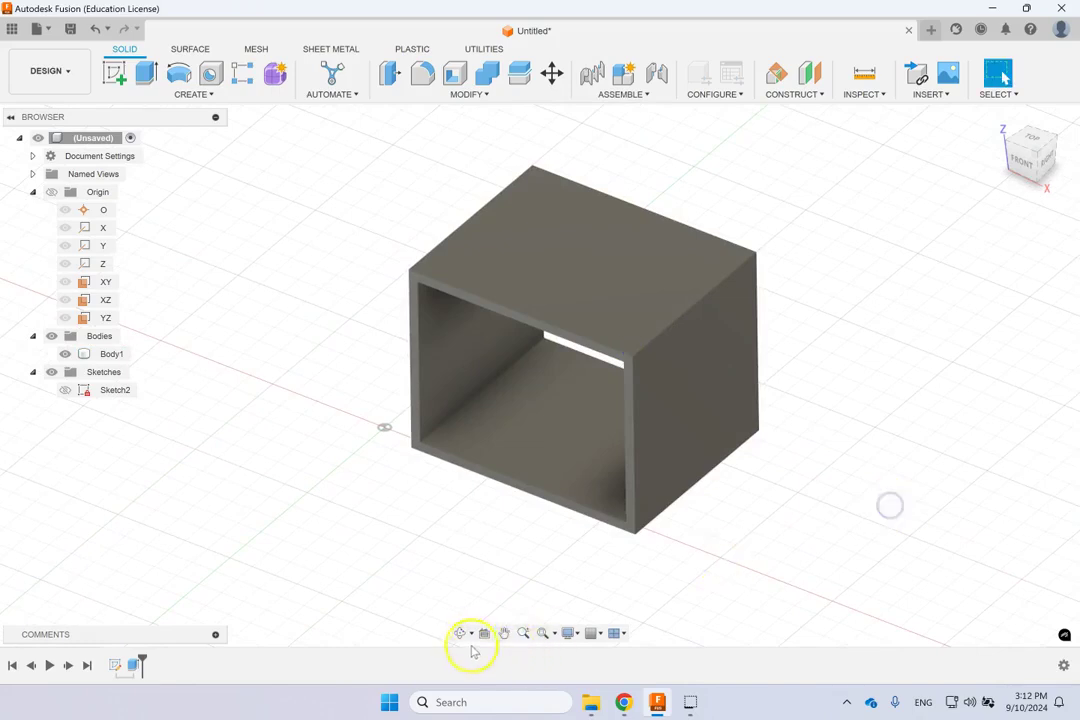
pyautogui.click(471, 638)
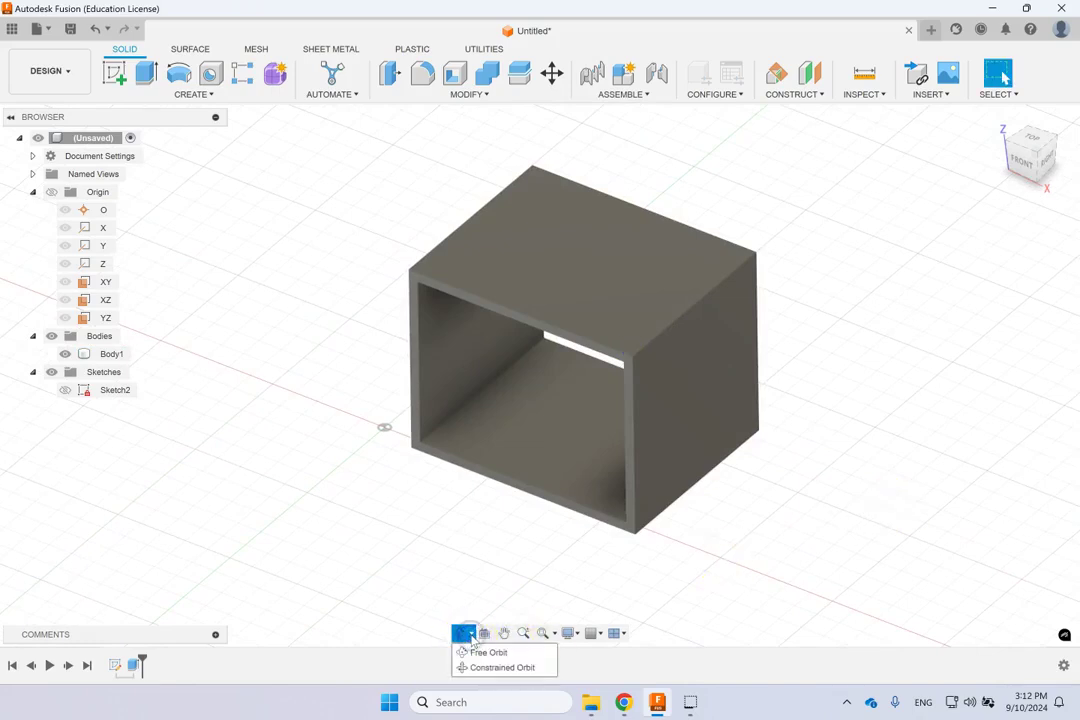
pyautogui.click(490, 668)
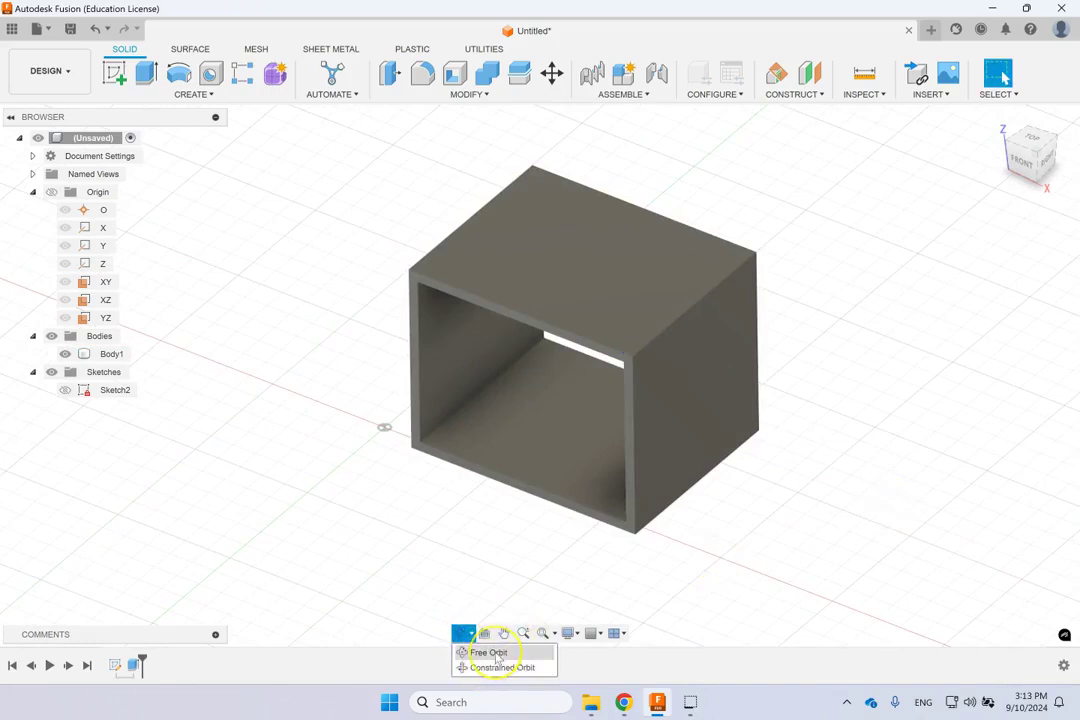
pyautogui.click(490, 652)
pyautogui.moveTo(555, 540); pyautogui.dragTo(513, 537)
pyautogui.click(494, 656)
pyautogui.click(601, 308)
pyautogui.click(485, 499)
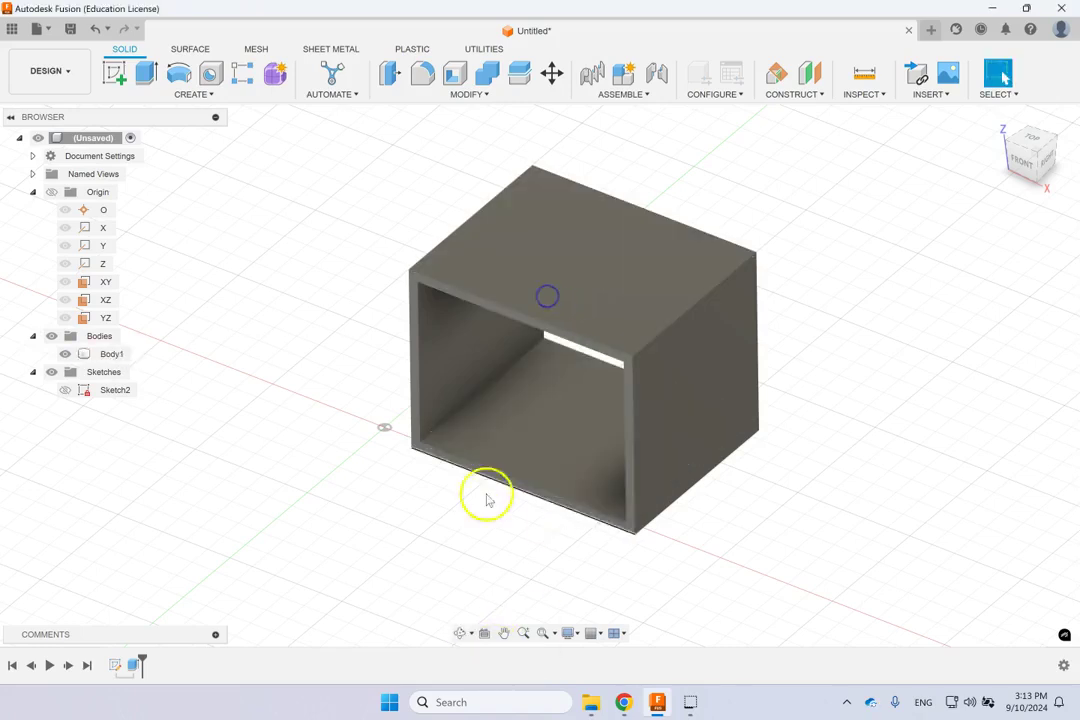
pyautogui.click(460, 630)
pyautogui.moveTo(520, 505)
pyautogui.mouseDown()
pyautogui.moveTo(535, 465)
pyautogui.moveTo(538, 498)
pyautogui.moveTo(609, 484)
pyautogui.moveTo(545, 482)
pyautogui.moveTo(538, 504)
pyautogui.mouseUp()
pyautogui.moveTo(697, 523); pyautogui.dragTo(680, 559)
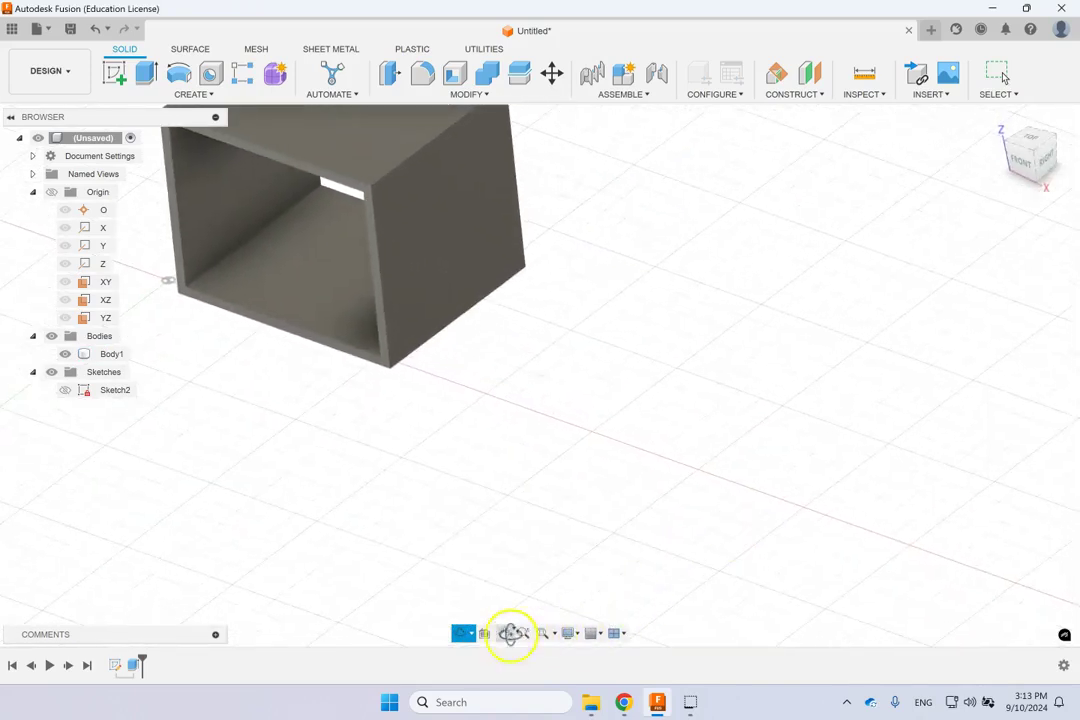
pyautogui.press('Escape')
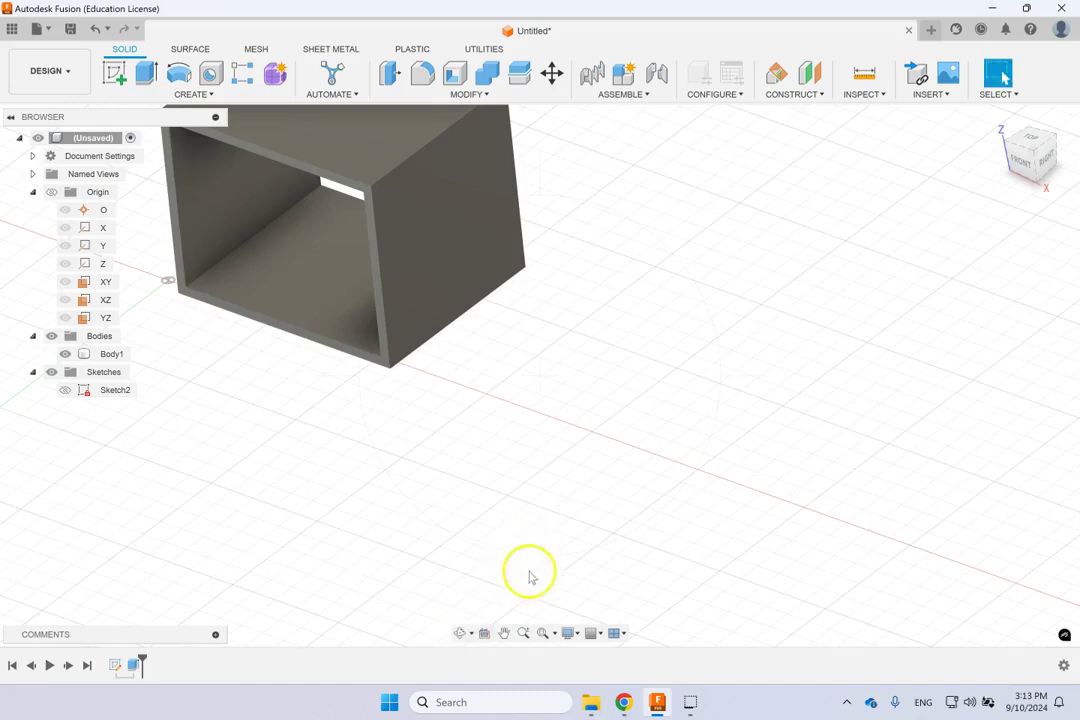
# Enlarge the body's lower front corner with Zoom Window and fit the whole body back into the view
pyautogui.click(556, 633)
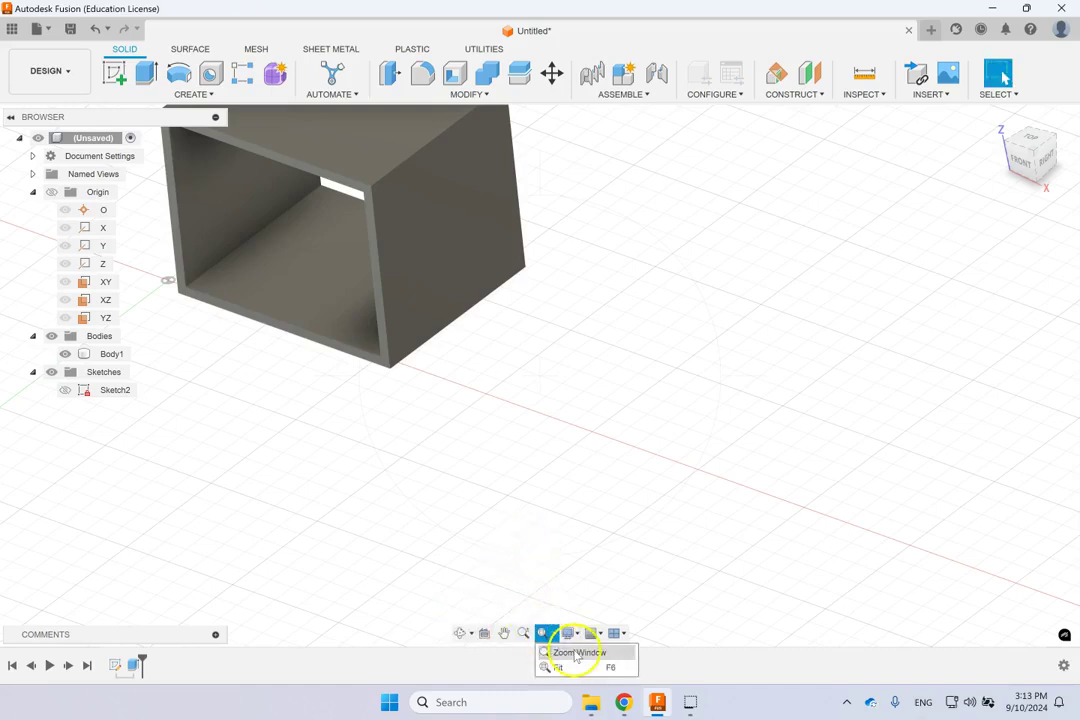
pyautogui.click(575, 653)
pyautogui.moveTo(478, 414); pyautogui.dragTo(361, 325)
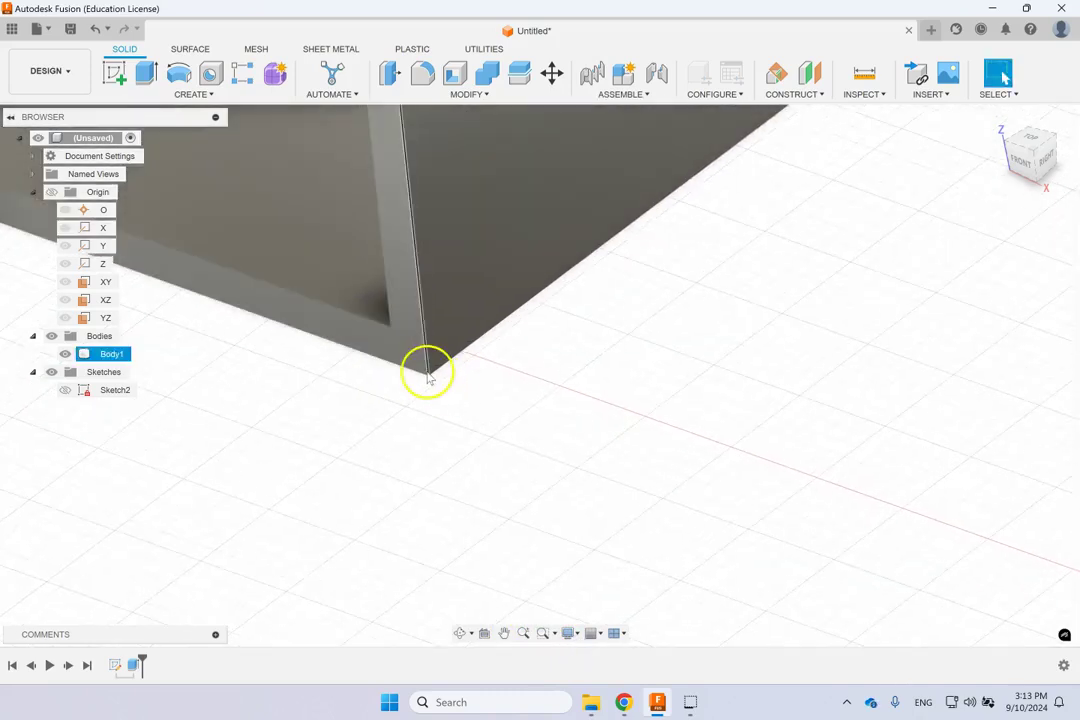
pyautogui.click(550, 634)
pyautogui.click(565, 650)
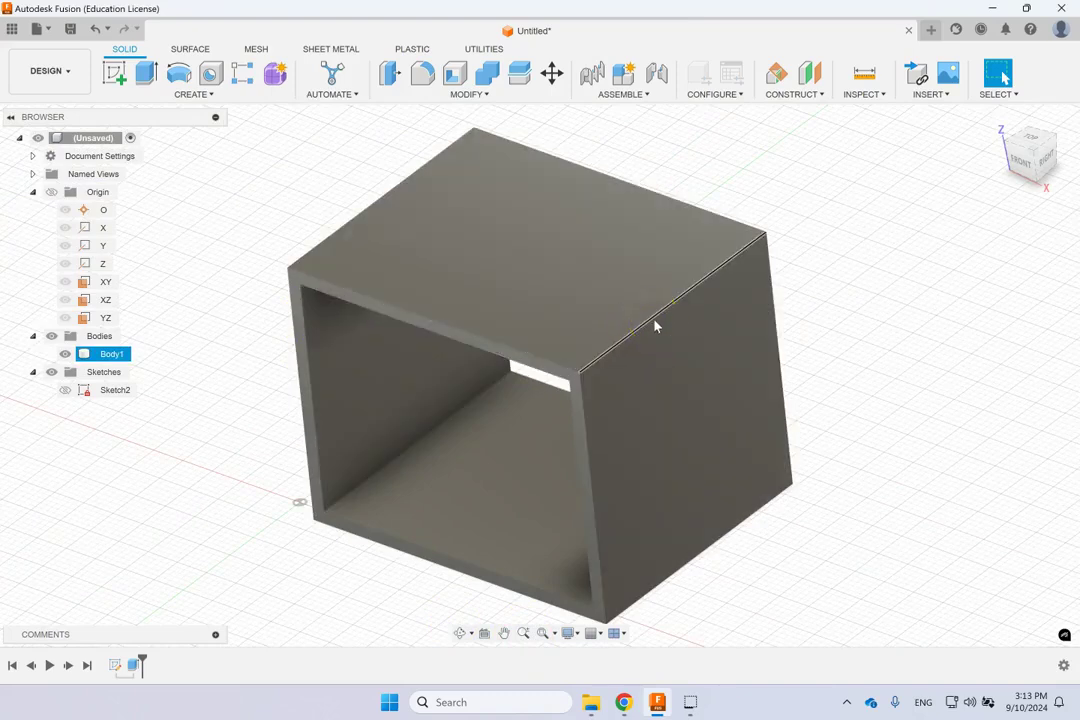
# Review the general modelling and view commands offered for the empty canvas, such as Press Pull, Hole, Extrude and Fillet
pyautogui.moveTo(655, 325)
pyautogui.keyDown('shift'); pyautogui.mouseDown(button='middle')
pyautogui.moveTo(699, 349)
pyautogui.moveTo(535, 361)
pyautogui.moveTo(651, 342)
pyautogui.mouseUp(button='middle'); pyautogui.keyUp('shift')
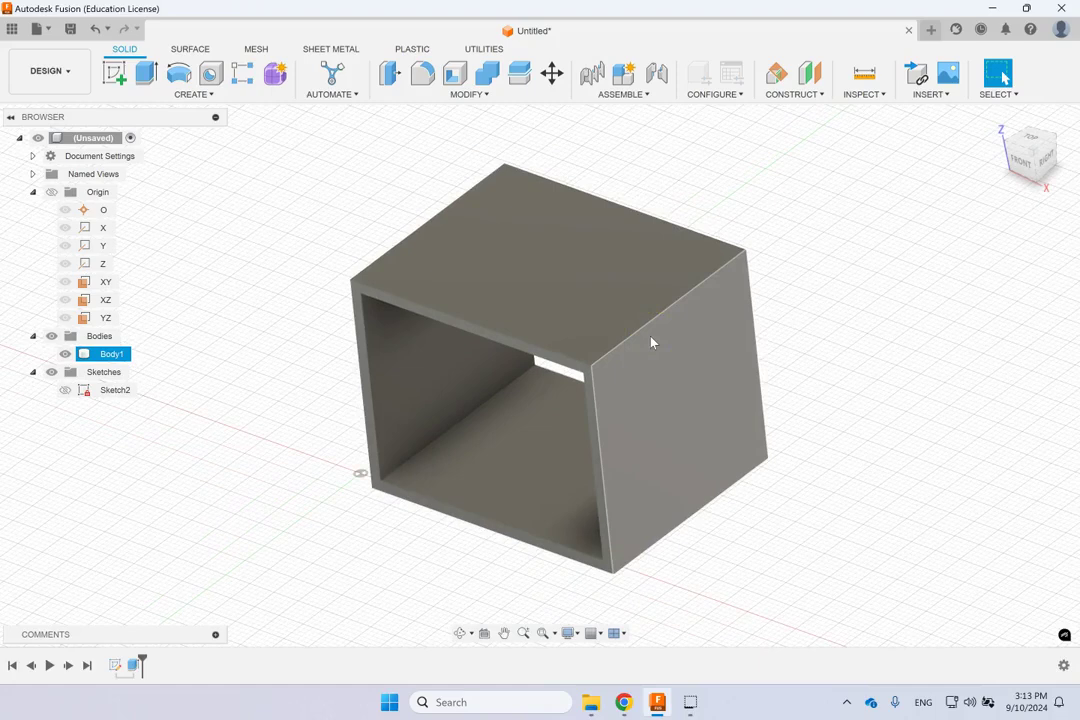
pyautogui.click(798, 243)
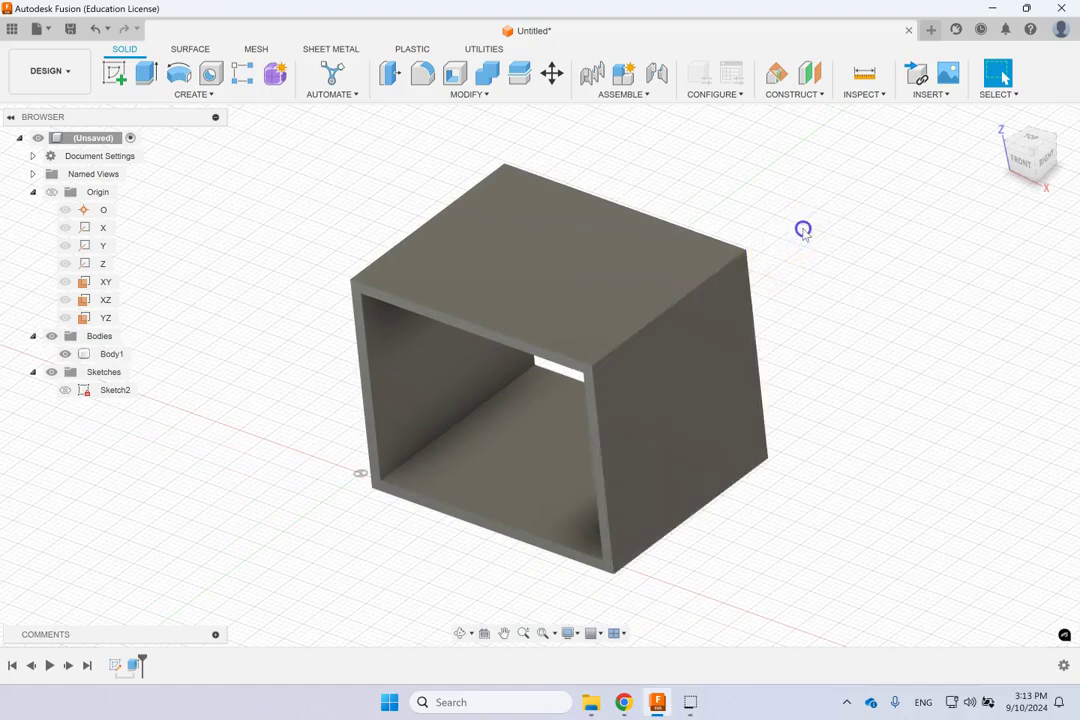
pyautogui.rightClick(804, 233)
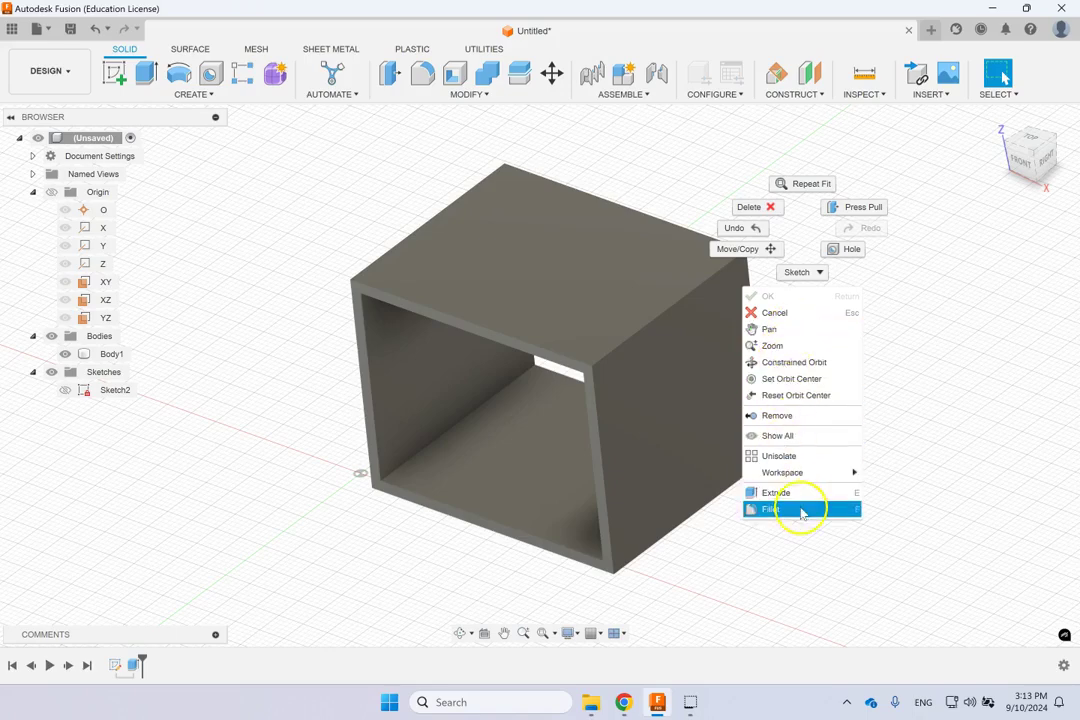
pyautogui.click(686, 162)
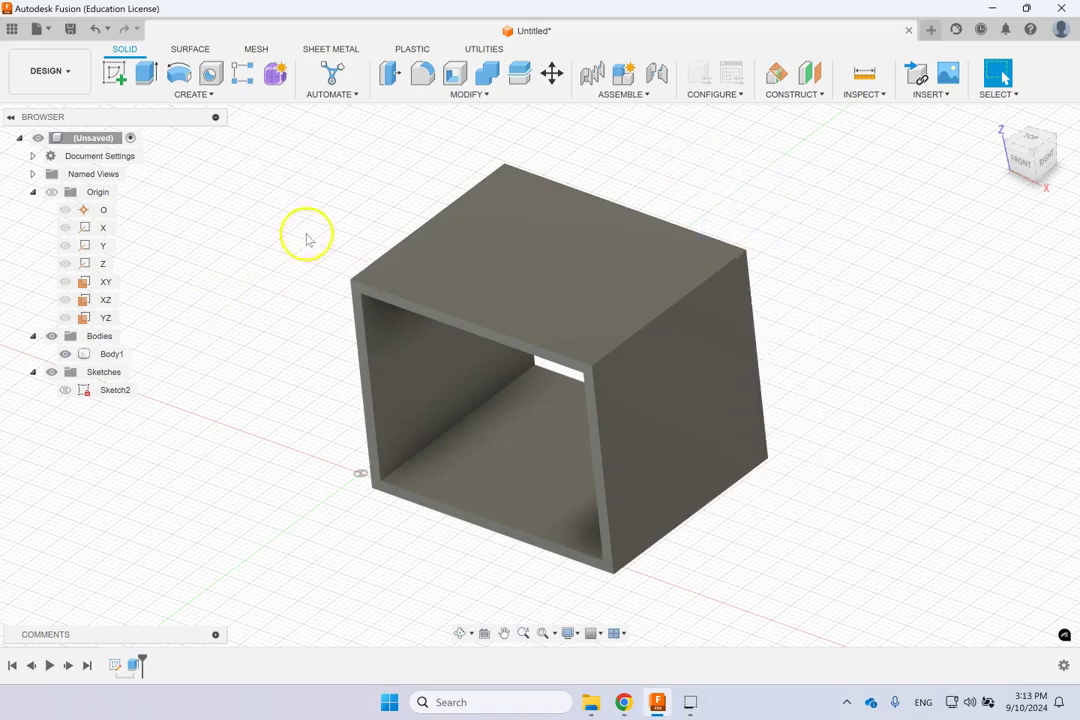
pyautogui.click(603, 272)
pyautogui.click(808, 240)
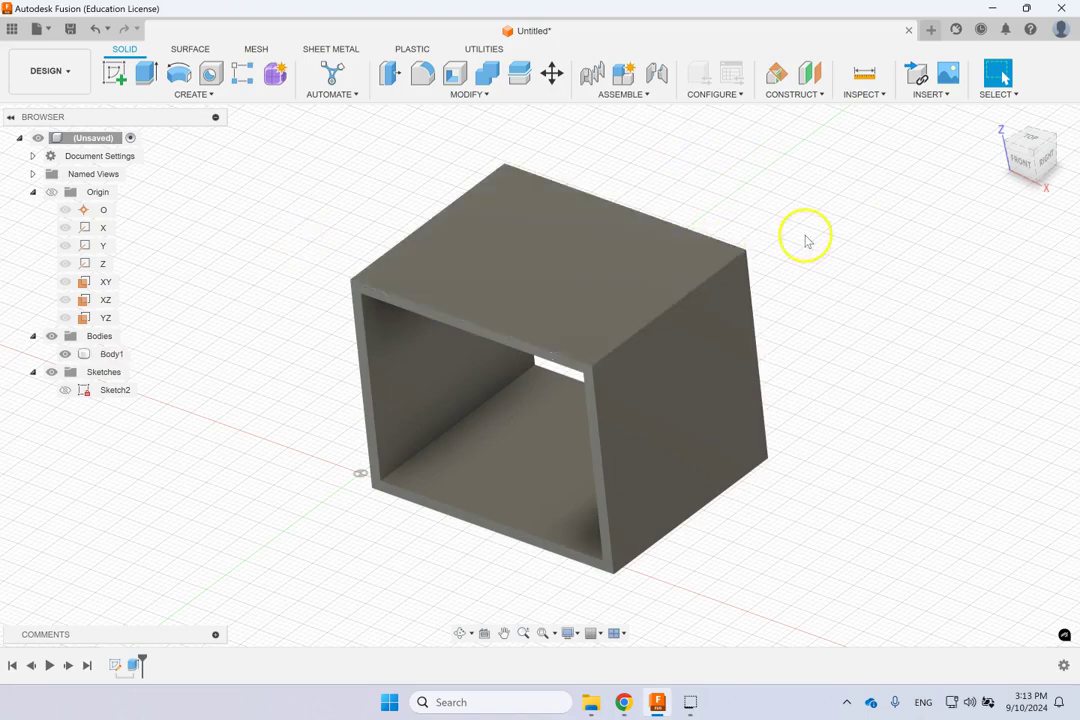
# Examine the thin-walled body at different zoom levels and from below, and return to the home view
pyautogui.moveTo(807, 241)
pyautogui.keyDown('shift'); pyautogui.mouseDown(button='middle')
pyautogui.moveTo(704, 219)
pyautogui.moveTo(622, 164)
pyautogui.moveTo(723, 234)
pyautogui.moveTo(815, 241)
pyautogui.moveTo(815, 163)
pyautogui.moveTo(839, 253)
pyautogui.moveTo(796, 246)
pyautogui.moveTo(774, 207)
pyautogui.moveTo(820, 241)
pyautogui.mouseUp(button='middle'); pyautogui.keyUp('shift')
pyautogui.click(692, 247)
pyautogui.scroll(-1, 692, 245)
pyautogui.scroll(2, 692, 247)
pyautogui.scroll(-3, 692, 255)
pyautogui.scroll(2, 682, 275)
pyautogui.scroll(-2, 682, 280)
pyautogui.scroll(1, 682, 280)
pyautogui.scroll(-1, 681, 279)
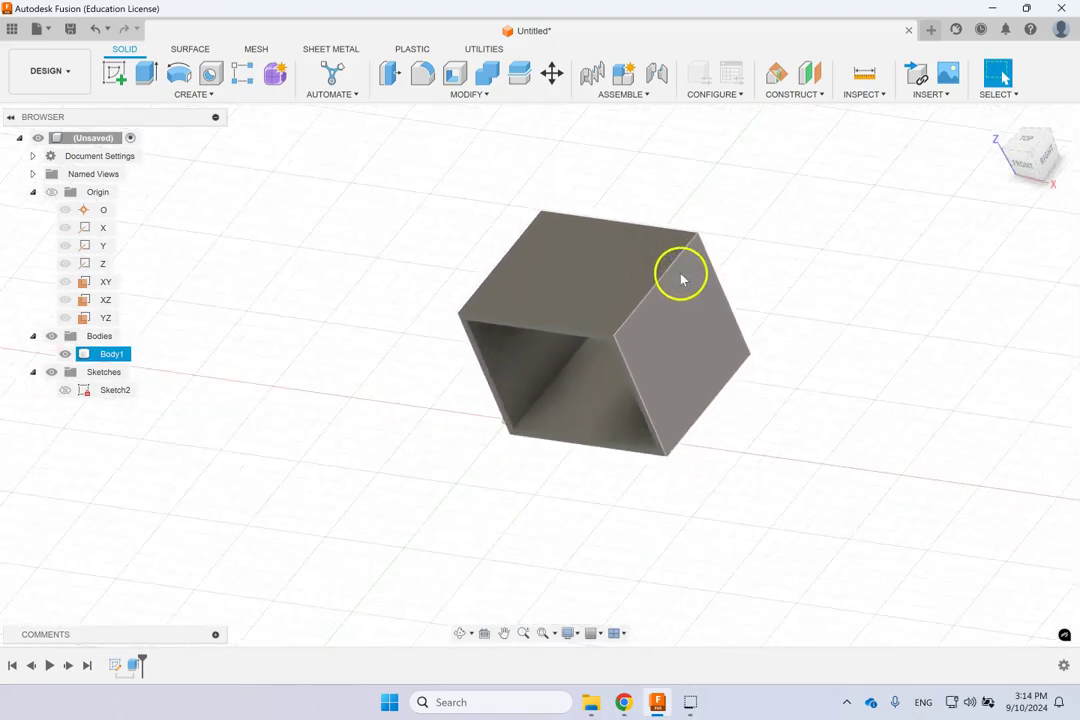
pyautogui.scroll(1, 682, 279)
pyautogui.scroll(-2, 682, 280)
pyautogui.scroll(2, 682, 280)
pyautogui.scroll(-1, 683, 285)
pyautogui.keyDown('shift'); pyautogui.moveTo(513, 494); pyautogui.dragTo(427, 120, button='middle'); pyautogui.keyUp('shift')
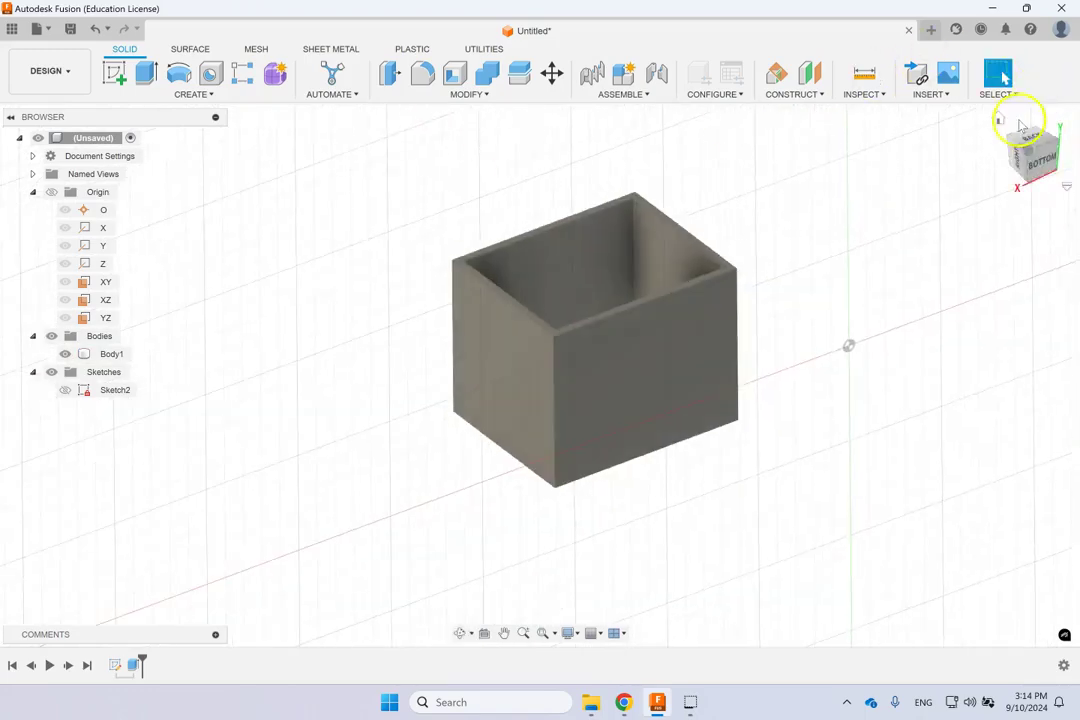
pyautogui.click(998, 119)
pyautogui.click(714, 270)
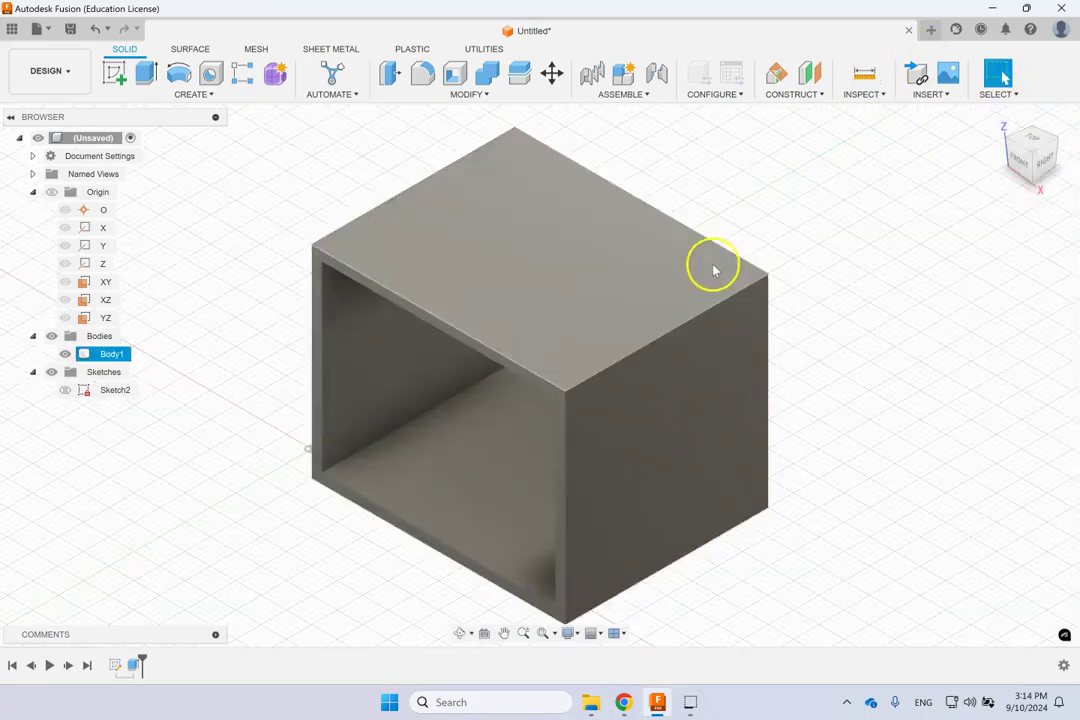
# Examine the general preferences for Pan, Zoom, Orbit shortcuts, including the Solidworks option, and leave the preferences without saving
pyautogui.scroll(-3, 715, 262)
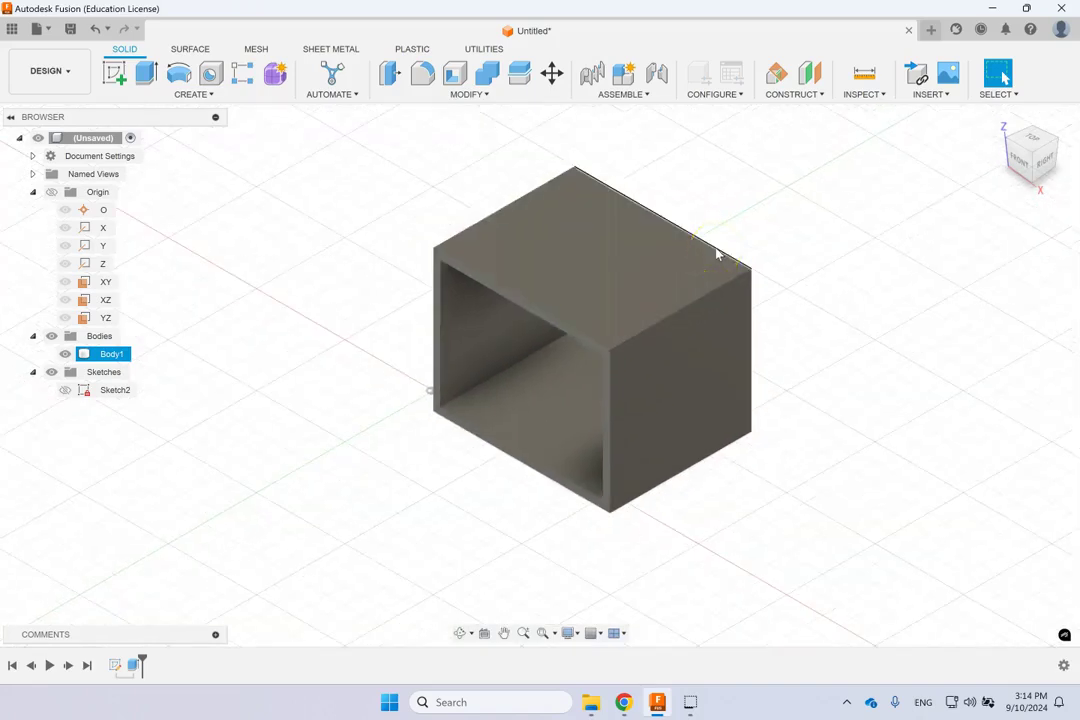
pyautogui.click(1009, 101)
pyautogui.click(1061, 29)
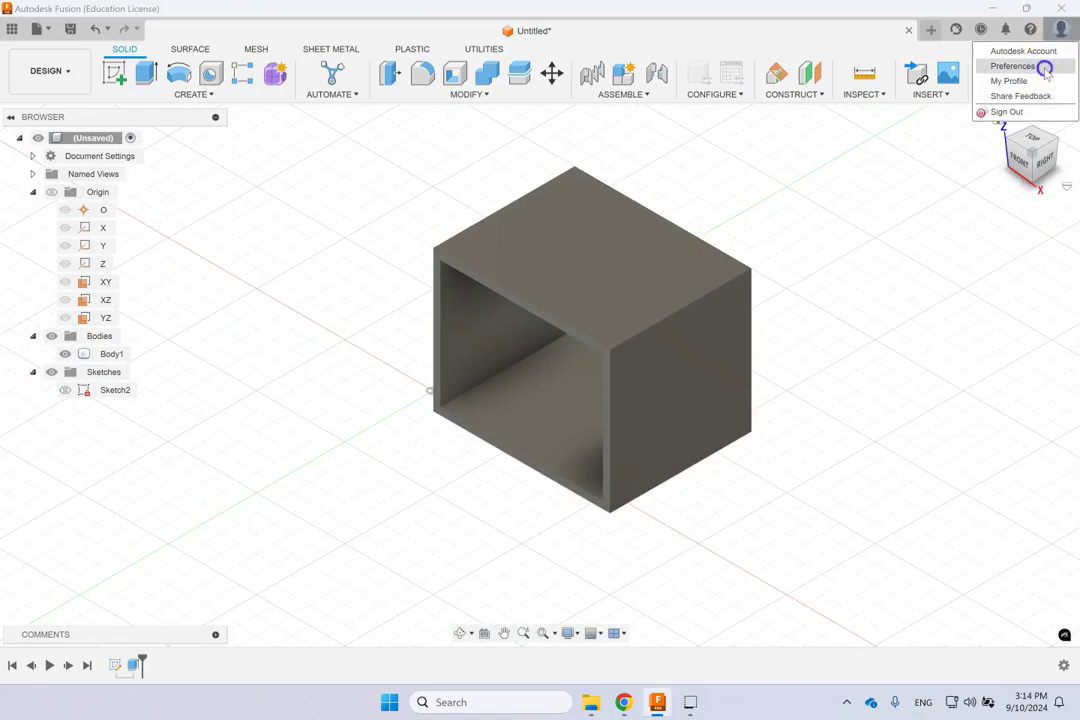
pyautogui.click(1044, 67)
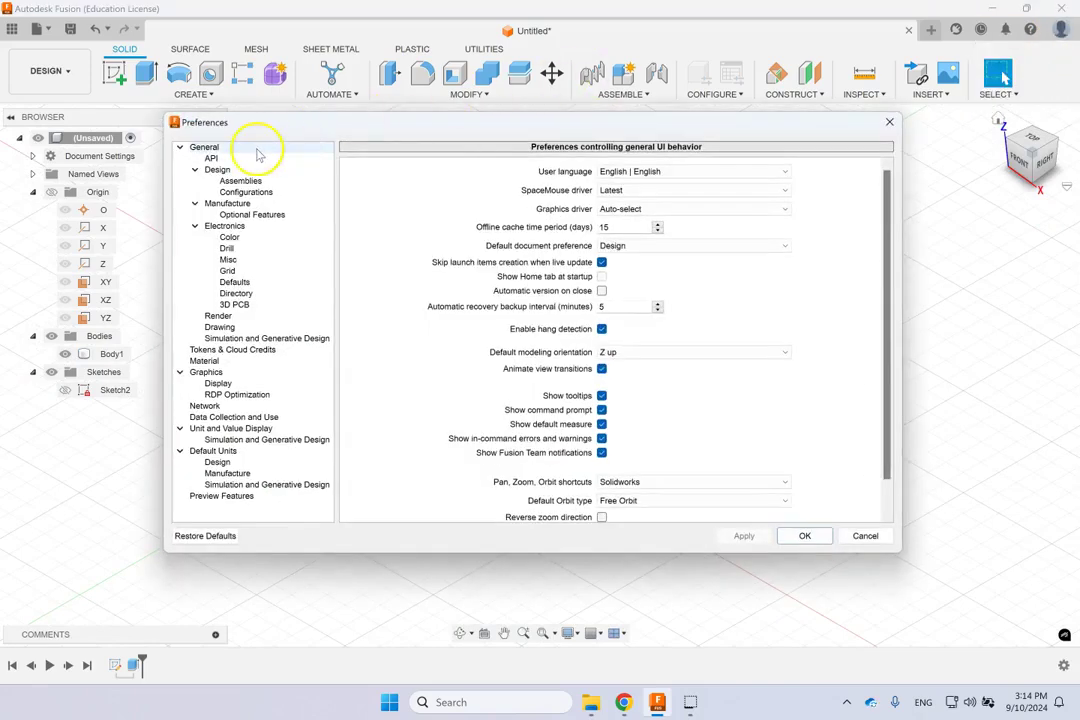
pyautogui.click(212, 148)
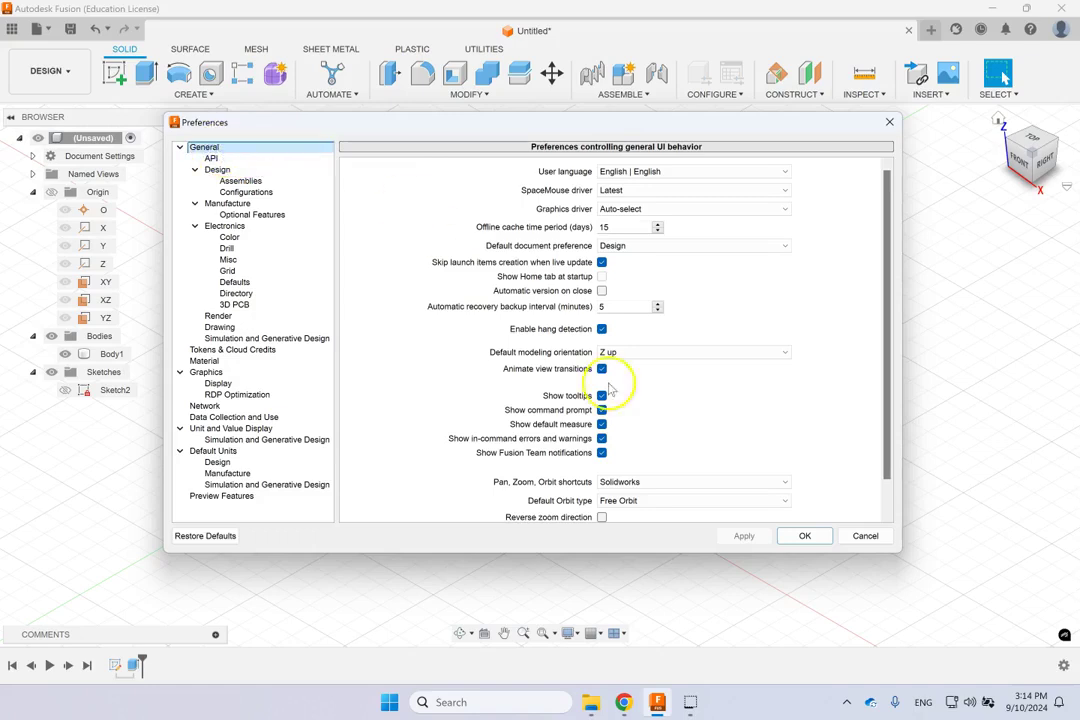
pyautogui.moveTo(888, 392); pyautogui.dragTo(885, 417)
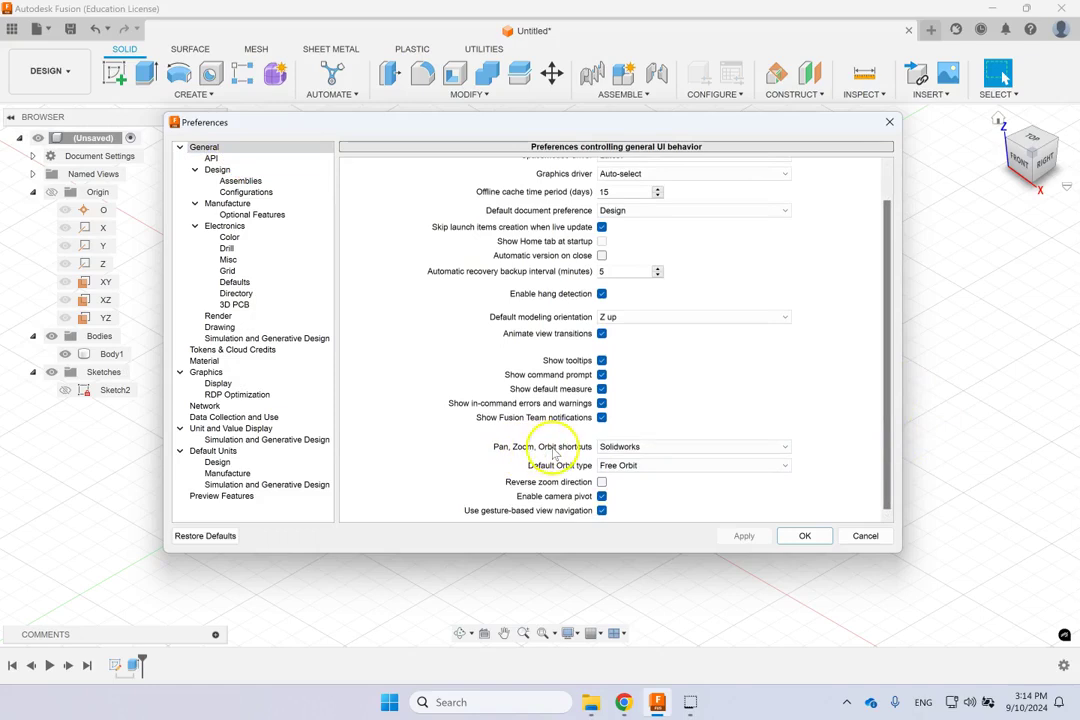
pyautogui.click(635, 447)
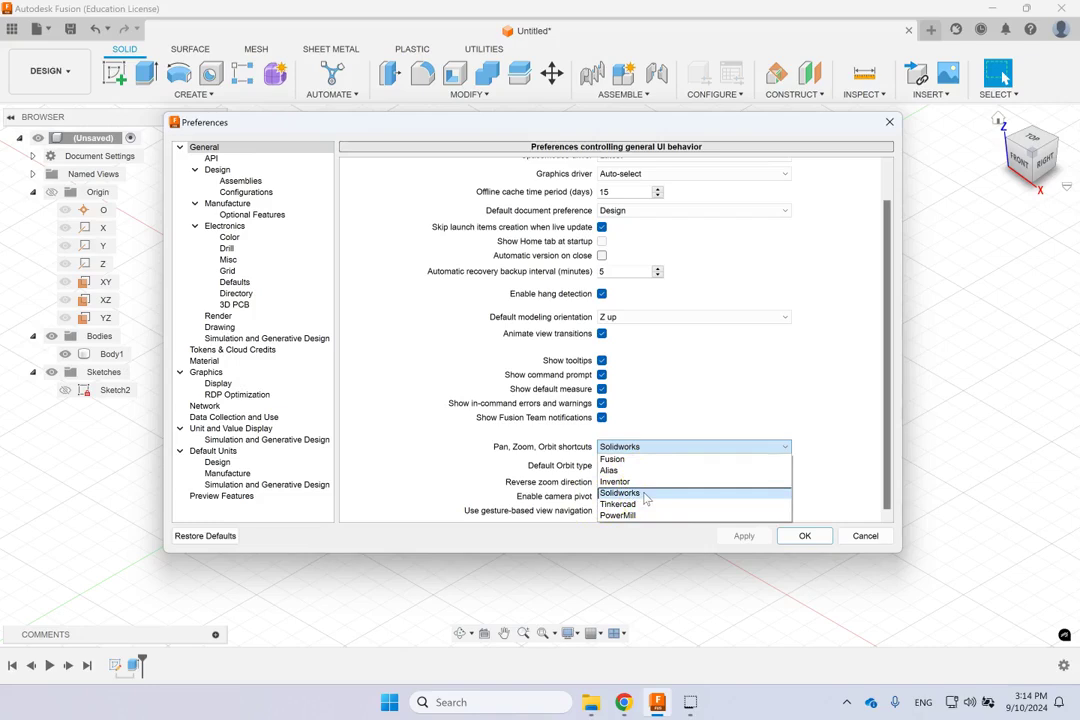
pyautogui.click(645, 495)
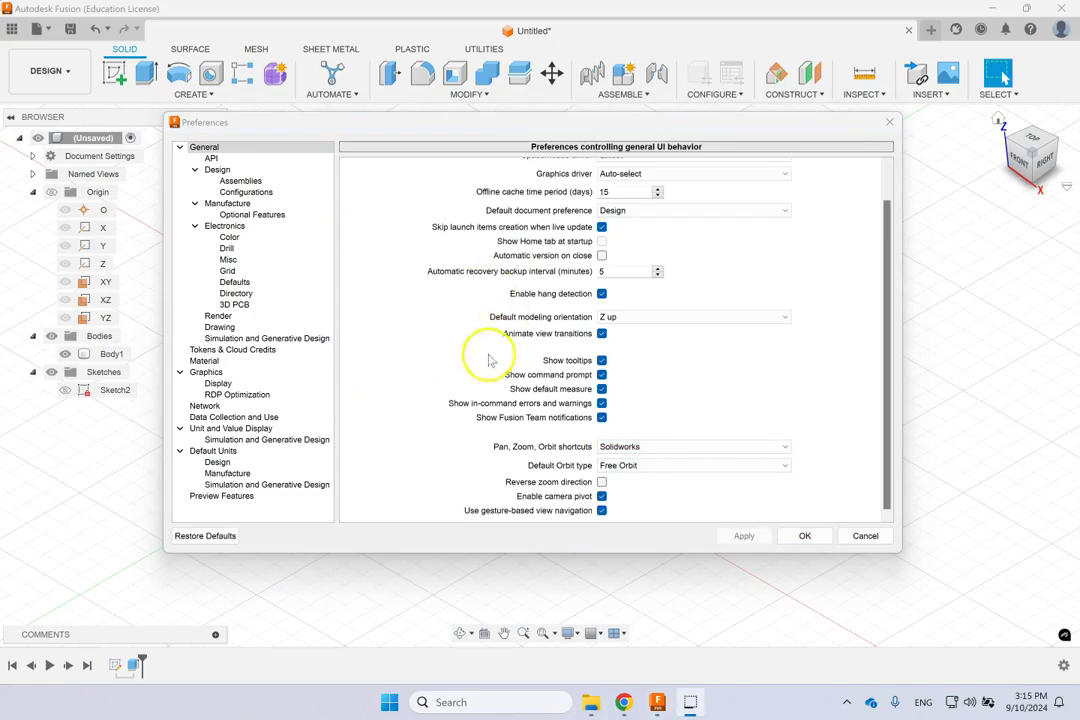
pyautogui.click(862, 535)
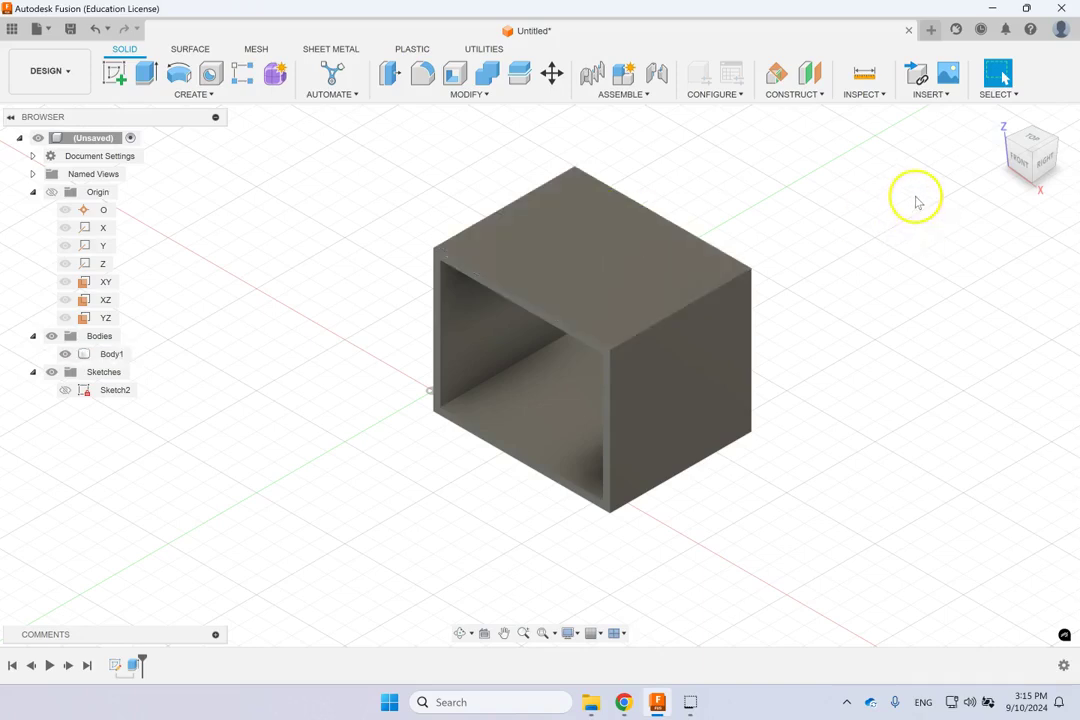
# Open Sketch2 for editing and delete the 15 mm and 20 mm dimensions that locate the rectangle from the origin
pyautogui.click(123, 392)
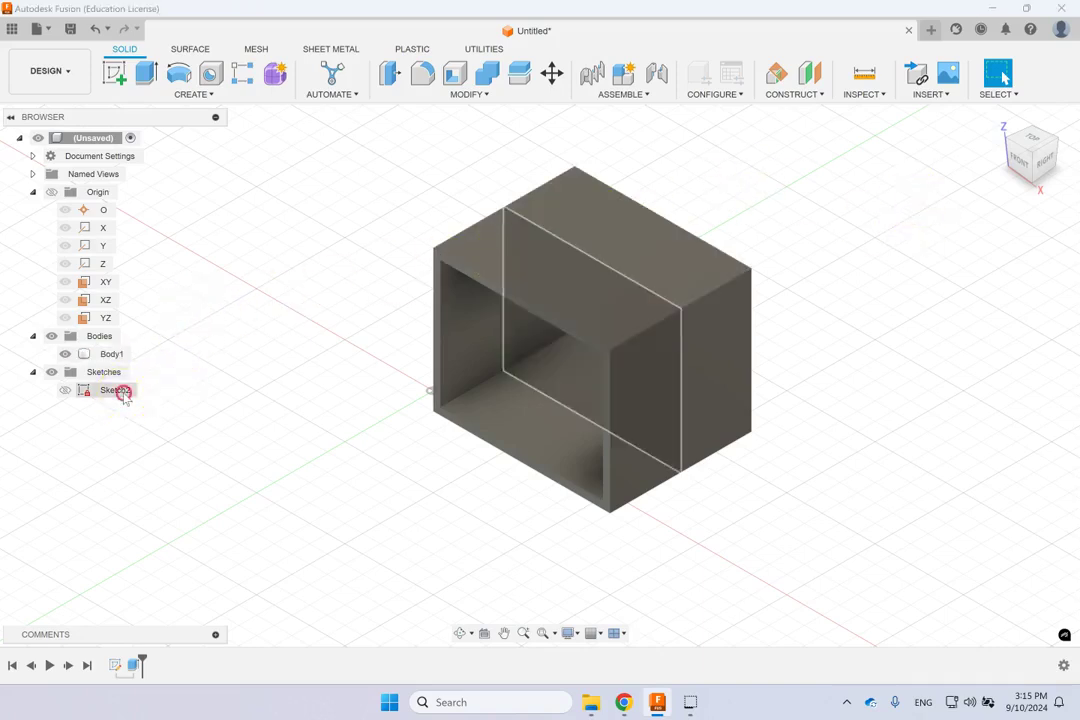
pyautogui.rightClick(123, 392)
pyautogui.click(209, 443)
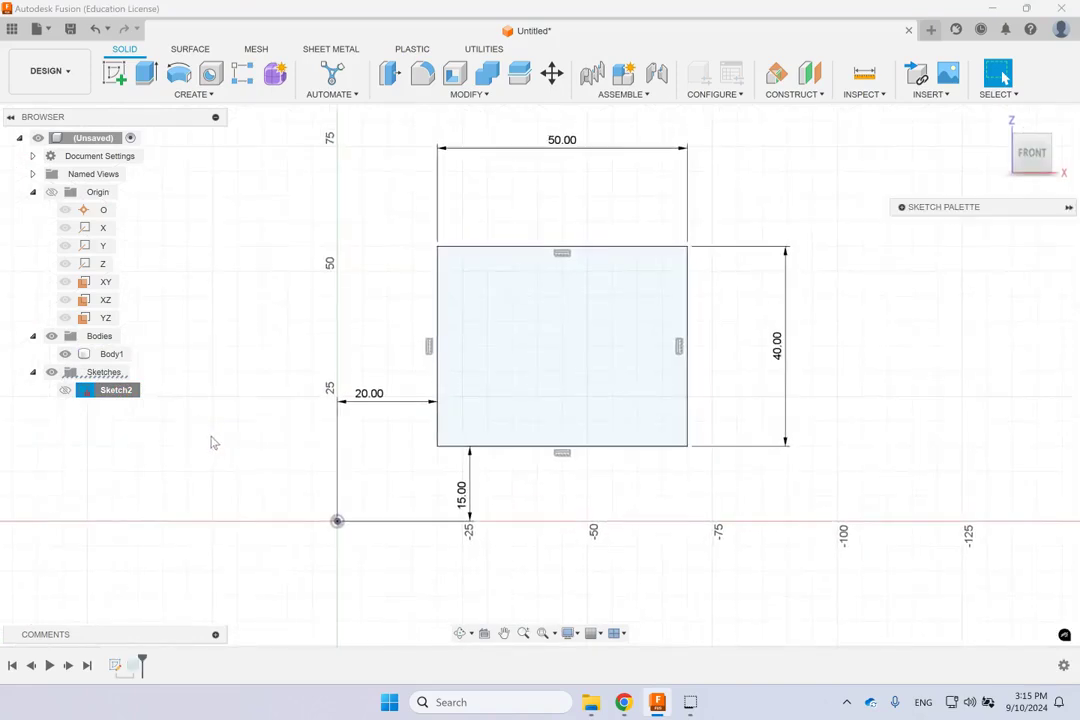
pyautogui.click(219, 435)
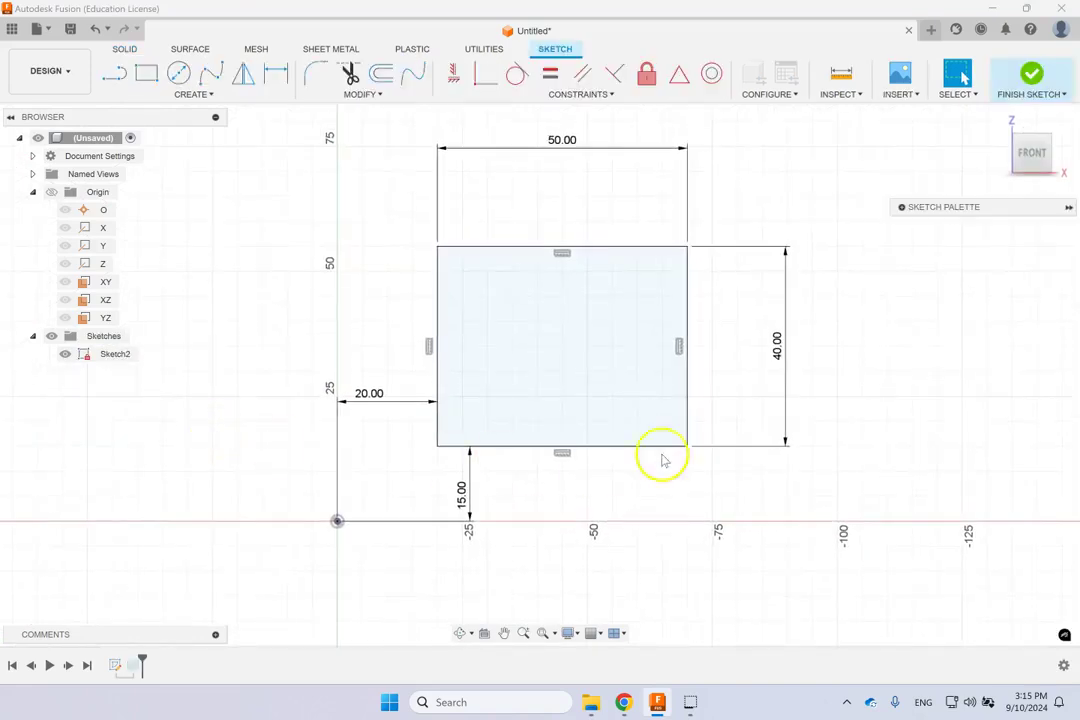
pyautogui.rightClick(461, 501)
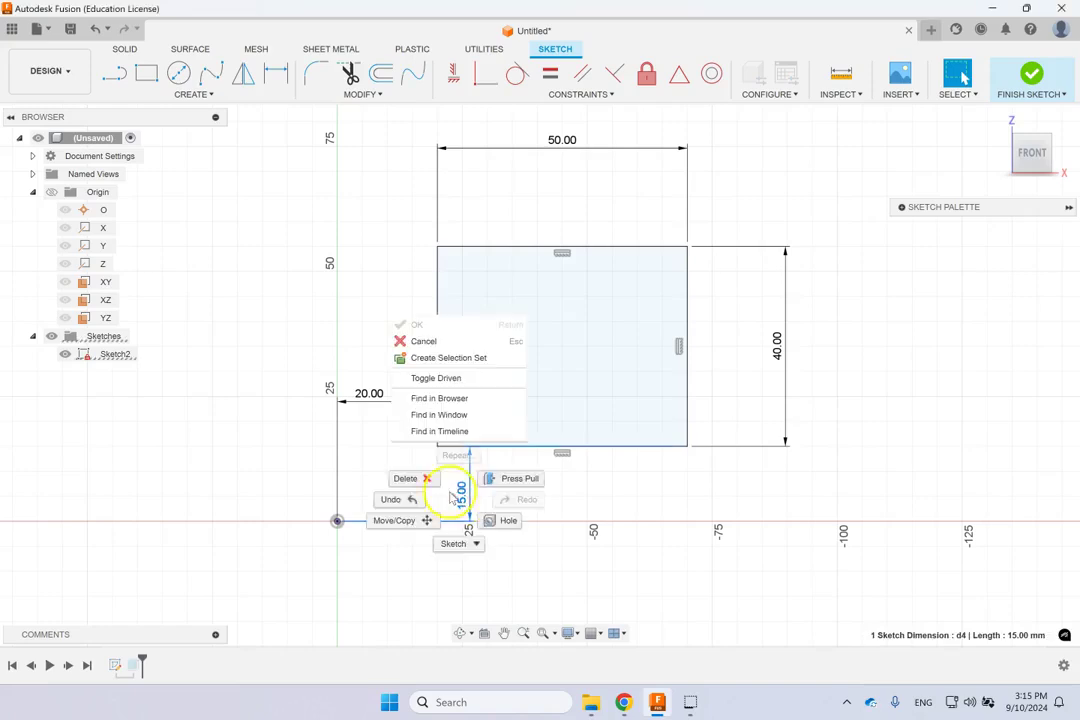
pyautogui.click(405, 478)
pyautogui.rightClick(369, 400)
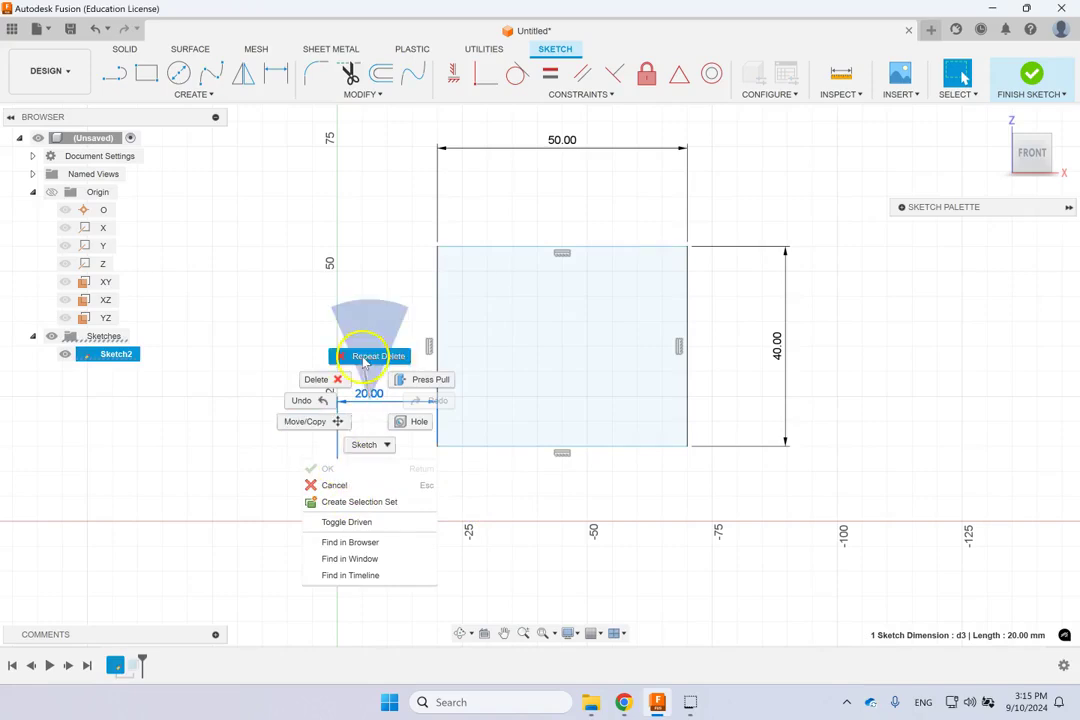
pyautogui.click(322, 380)
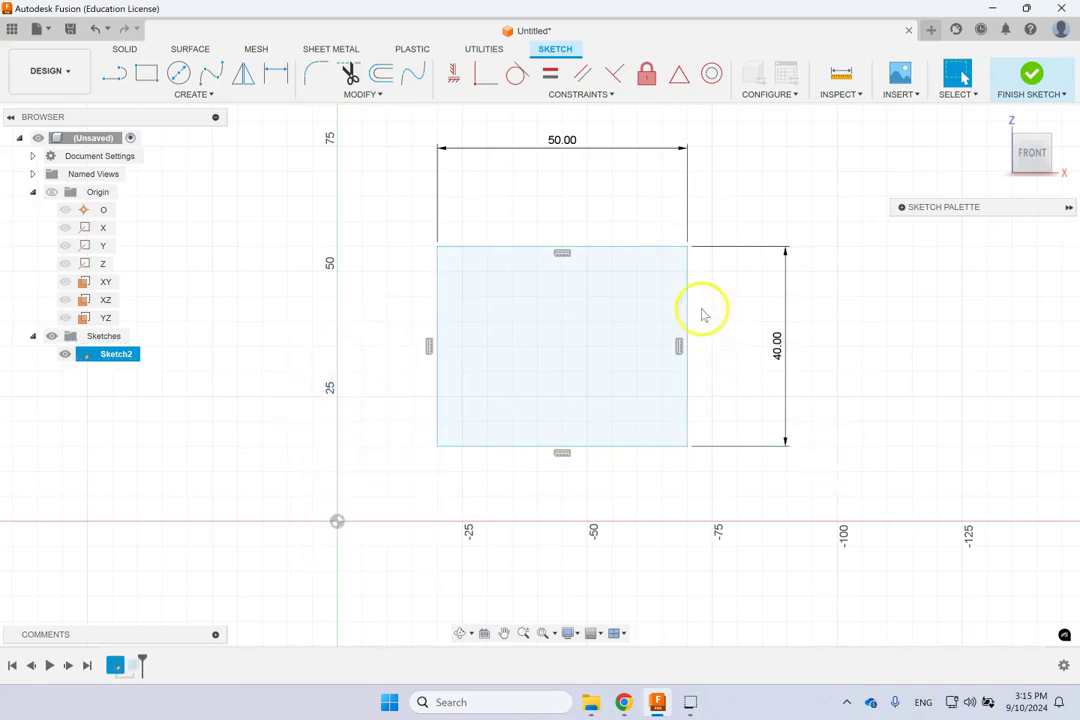
# Shift the rectangle slightly and apply a Coincident constraint between its lower-left corner and the origin
pyautogui.moveTo(687, 301)
pyautogui.mouseDown()
pyautogui.moveTo(611, 315)
pyautogui.moveTo(678, 311)
pyautogui.mouseUp()
pyautogui.click(919, 357)
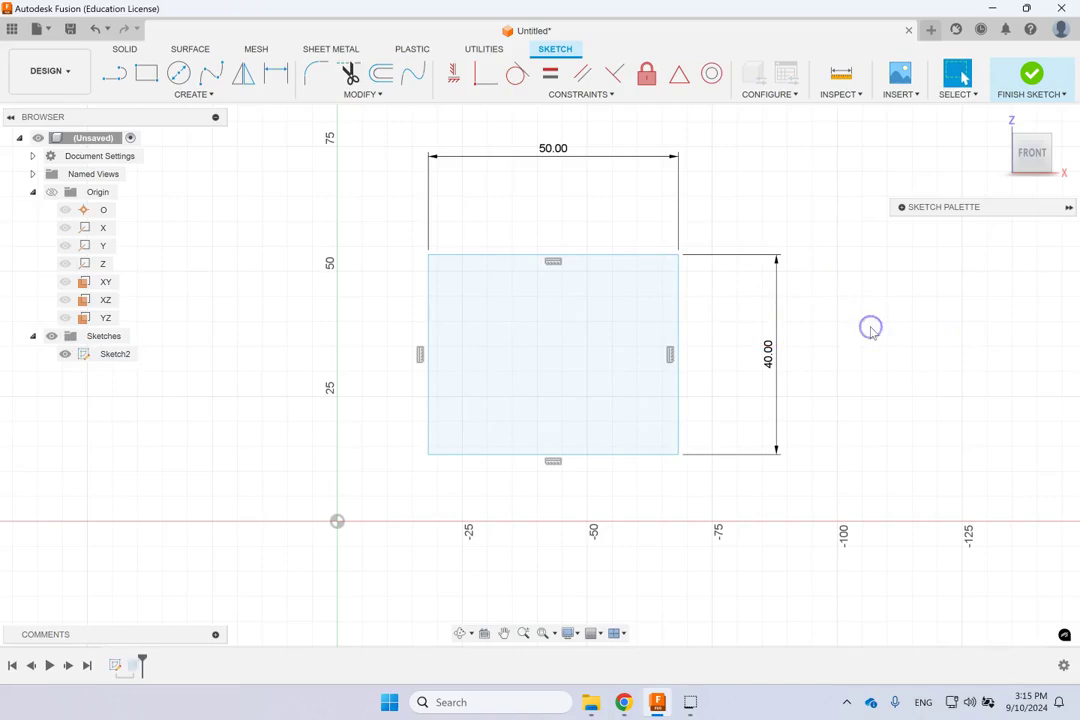
pyautogui.click(428, 455)
pyautogui.keyDown('shift'); pyautogui.click(337, 521); pyautogui.keyUp('shift')
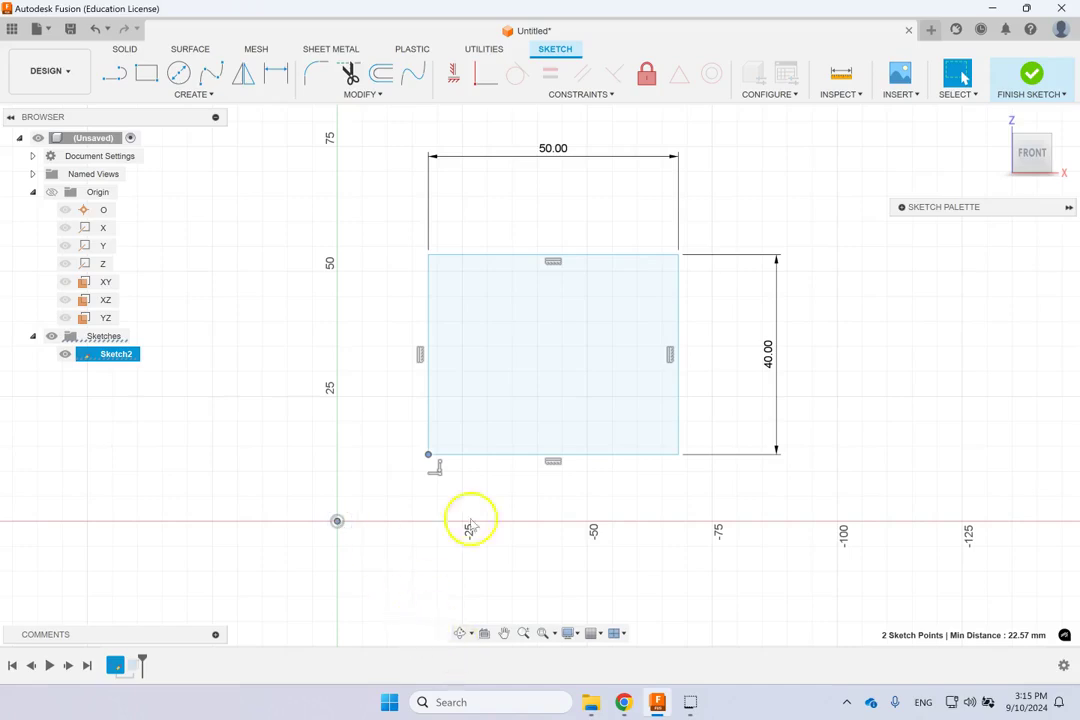
pyautogui.click(608, 94)
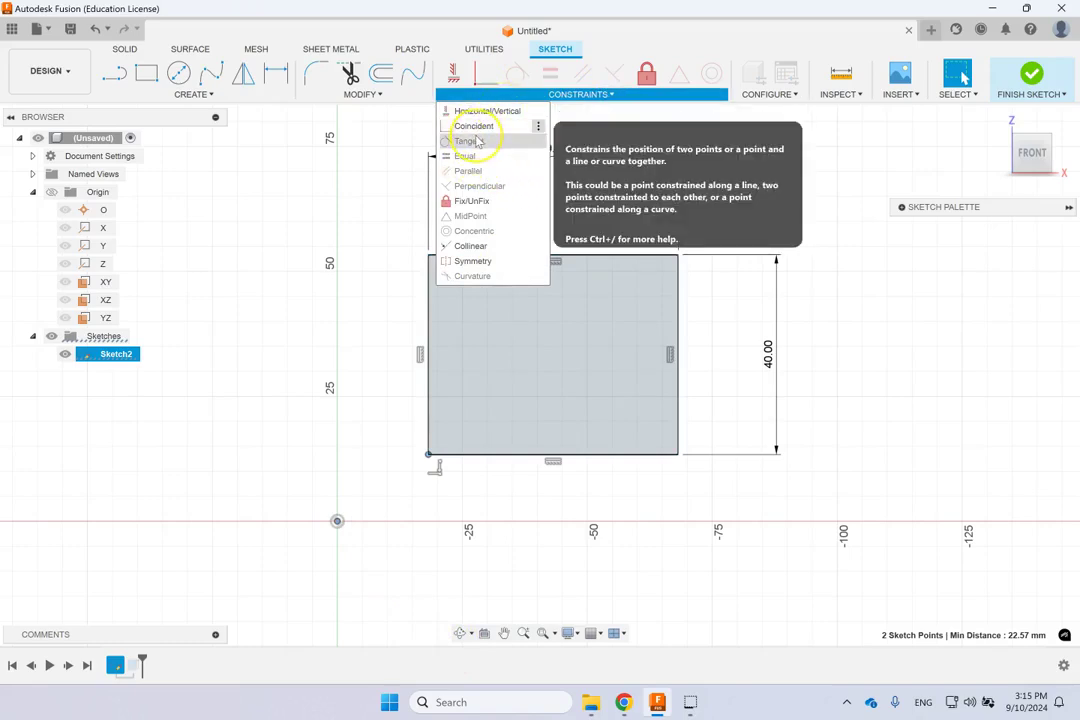
pyautogui.click(485, 131)
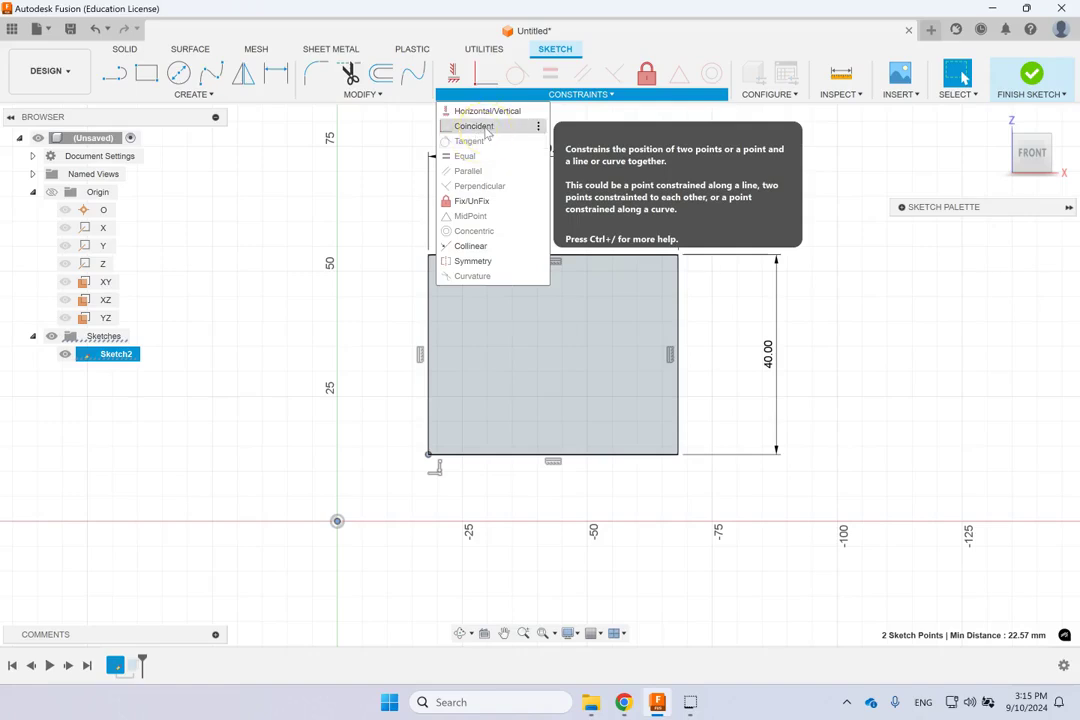
pyautogui.click(486, 129)
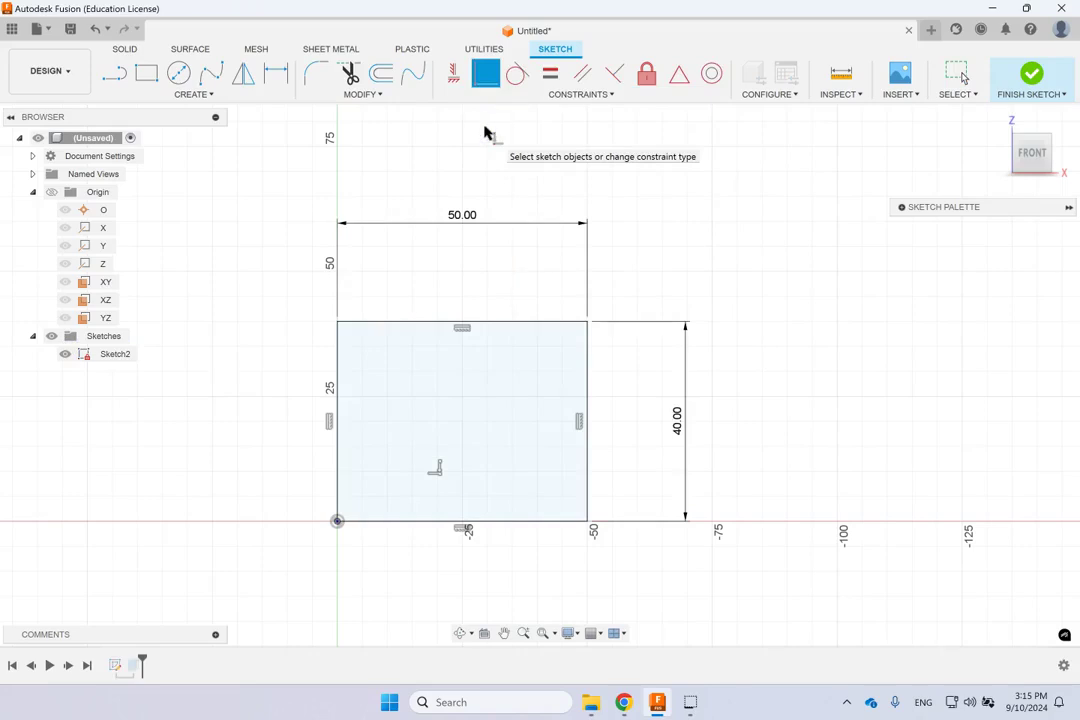
pyautogui.click(856, 366)
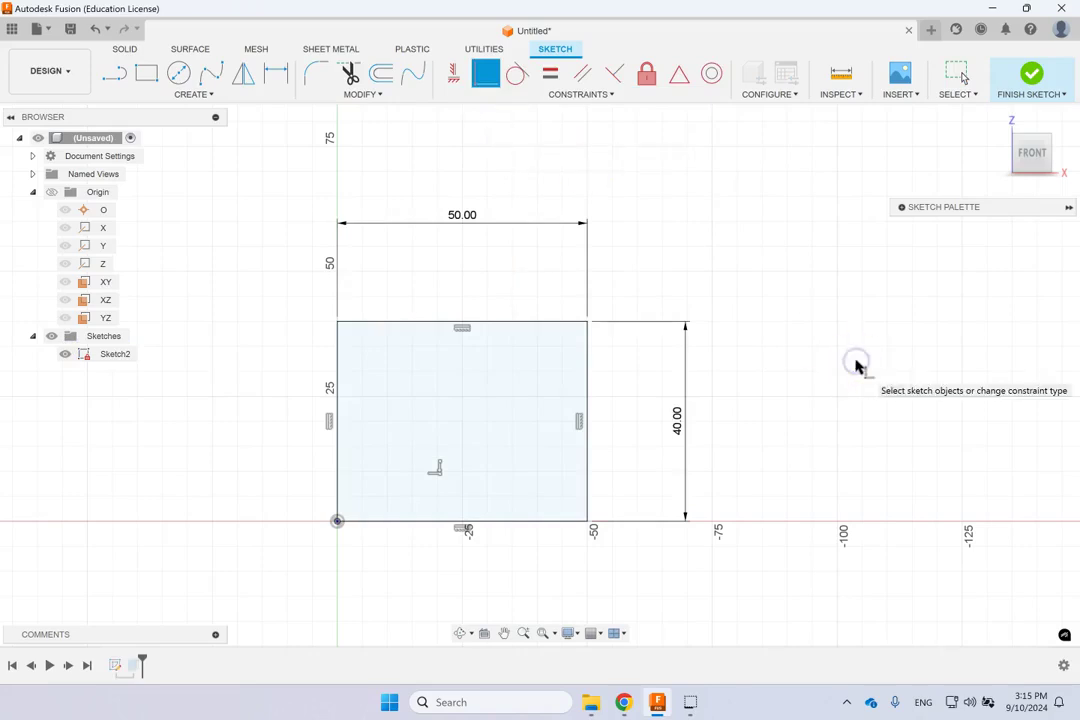
# Align the rectangle's lower-left corner horizontally with the origin using the Horizontal/Vertical constraint
pyautogui.click(731, 199)
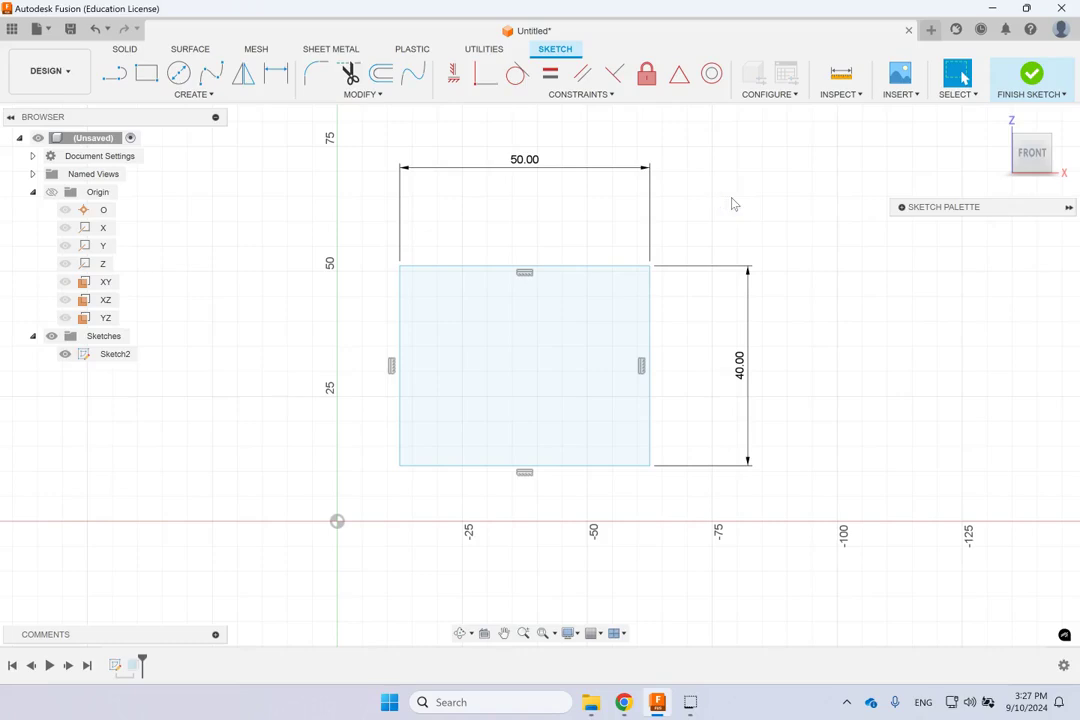
pyautogui.click(477, 386)
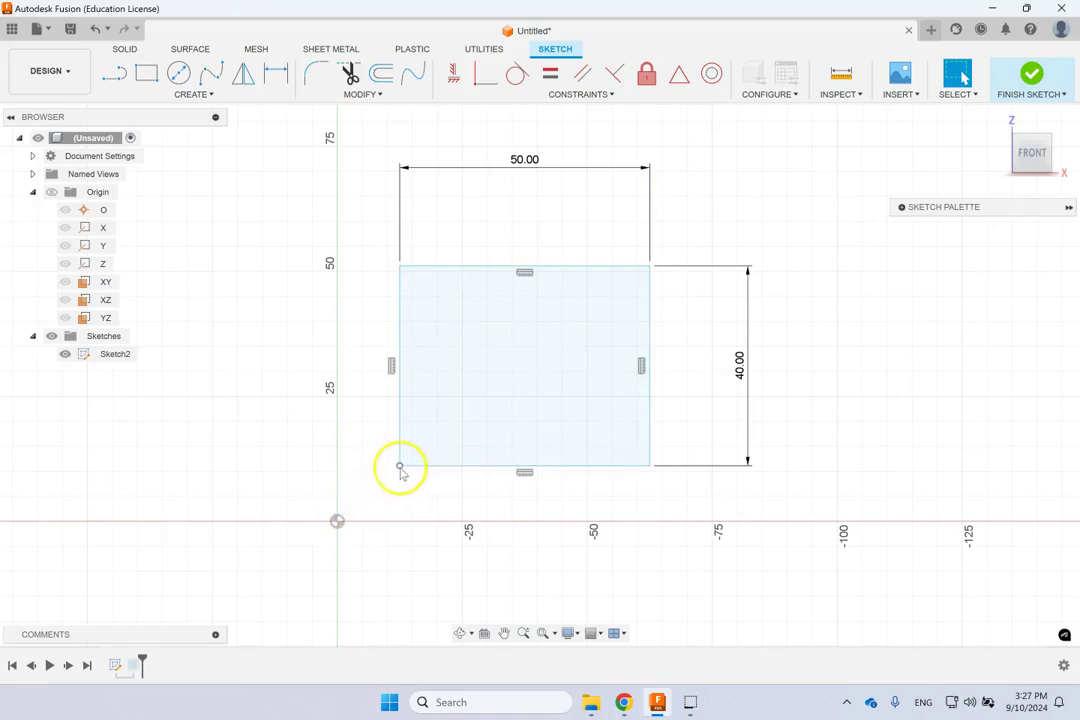
pyautogui.click(288, 417)
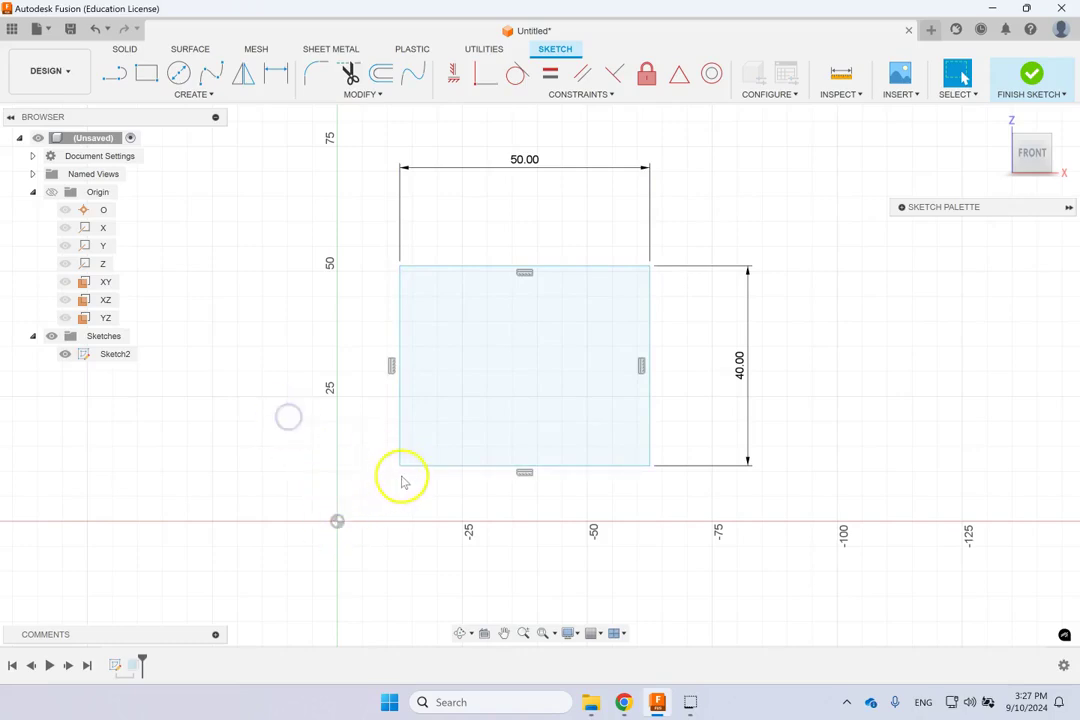
pyautogui.click(400, 467)
pyautogui.keyDown('ctrl'); pyautogui.click(337, 521); pyautogui.keyUp('ctrl')
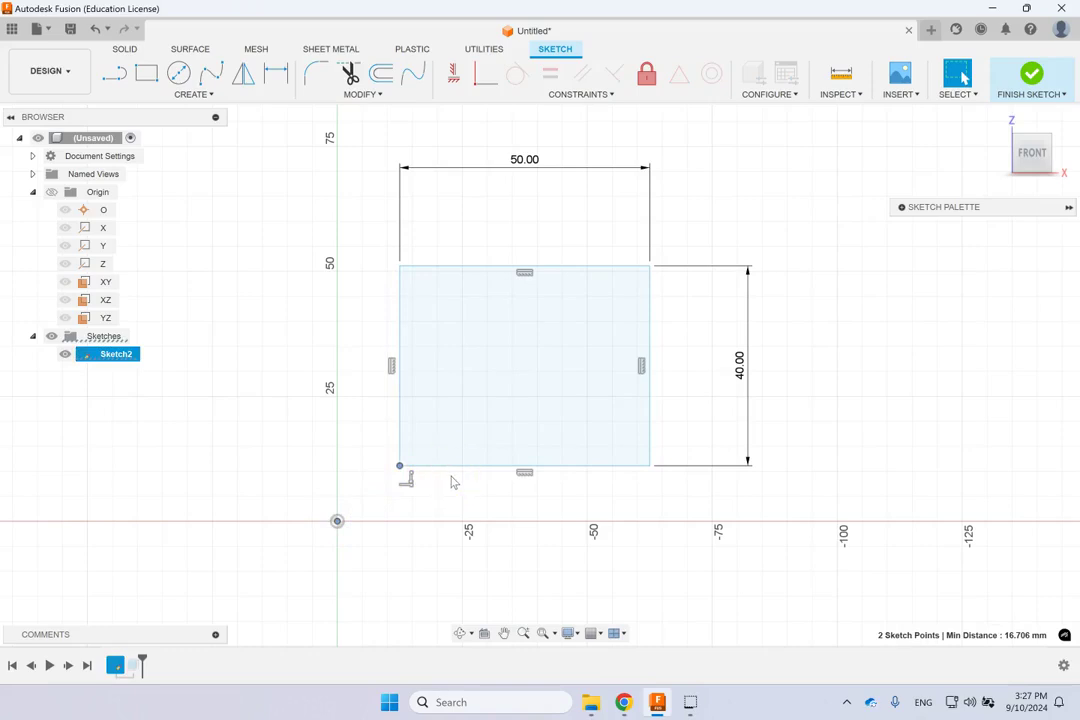
pyautogui.click(452, 74)
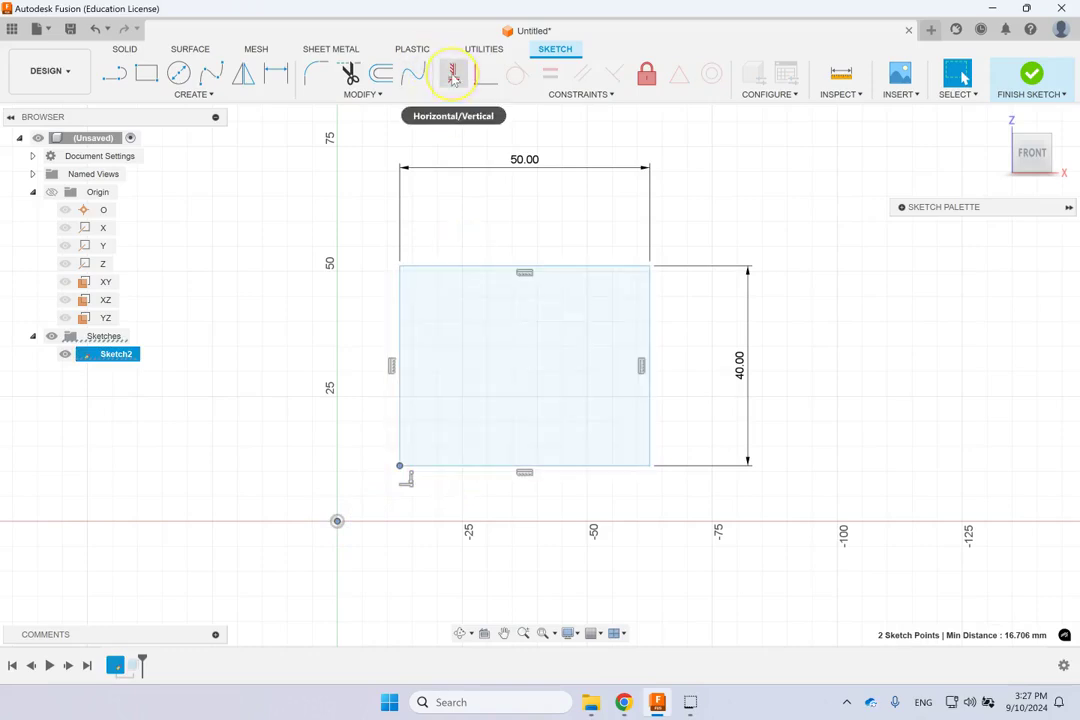
pyautogui.click(454, 78)
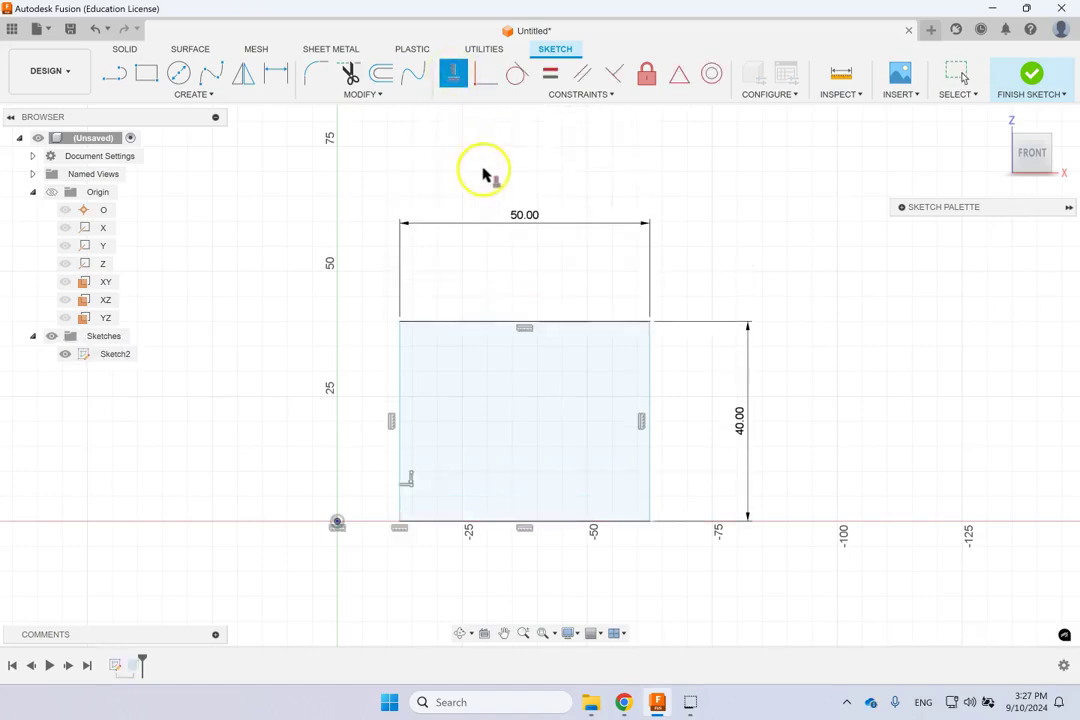
pyautogui.click(390, 360)
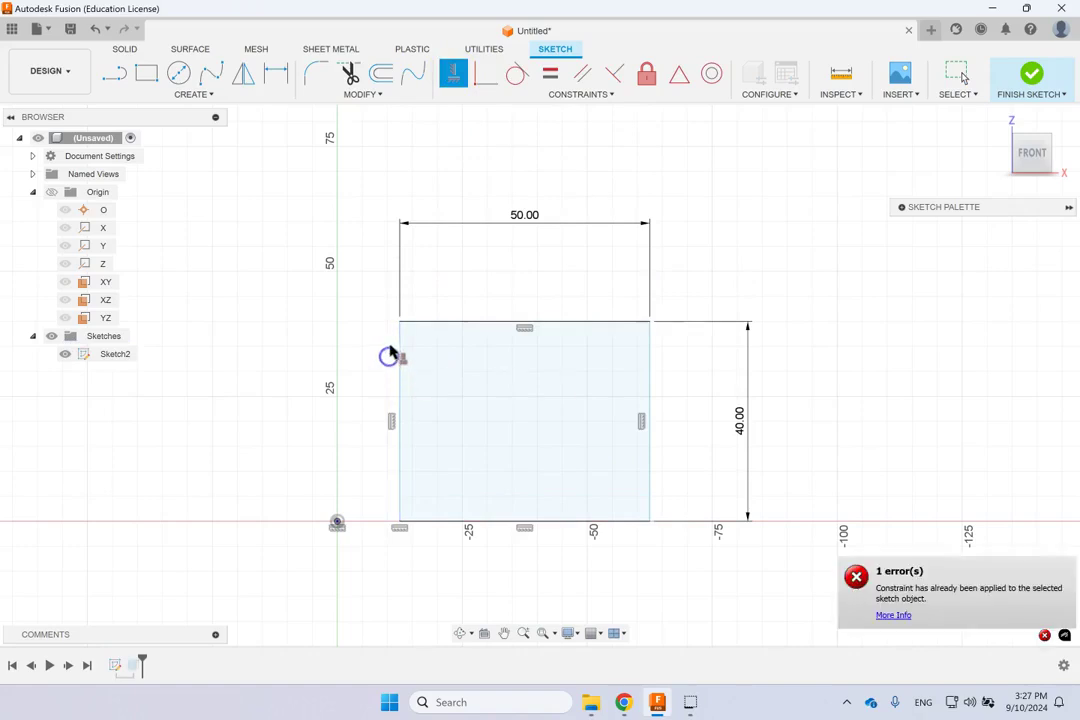
pyautogui.press('Escape')
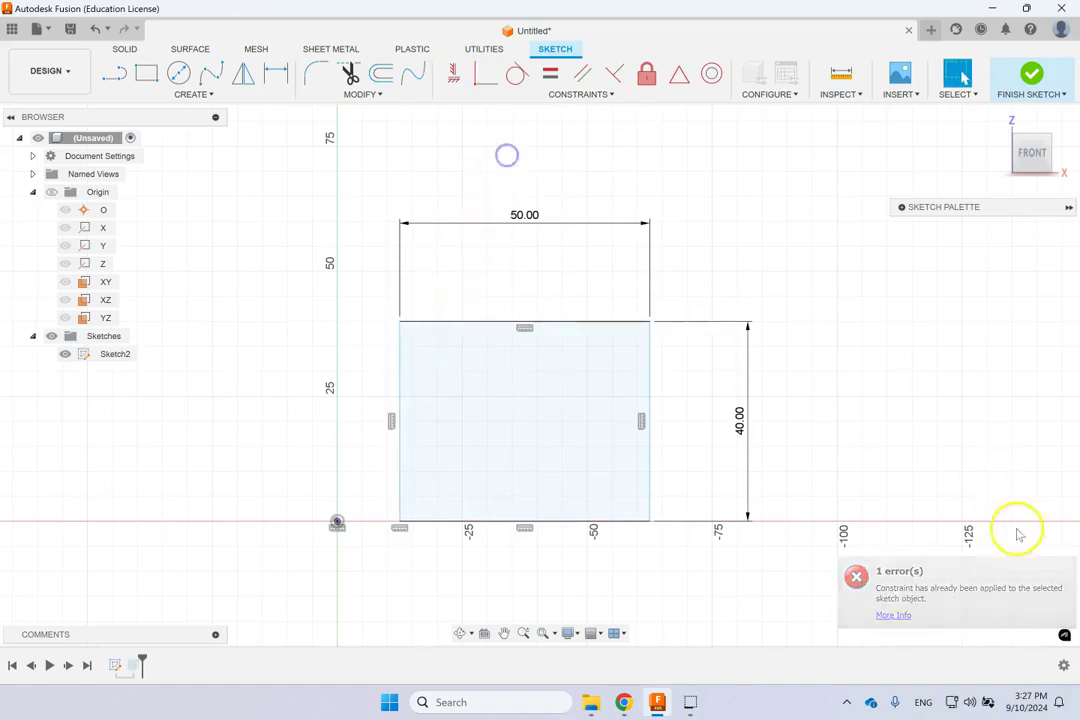
# Slide the rectangle along the horizontal axis to about 25 mm from the origin and delete the horizontal constraint linking its corner to the origin
pyautogui.moveTo(400, 380)
pyautogui.mouseDown()
pyautogui.moveTo(207, 374)
pyautogui.moveTo(607, 383)
pyautogui.moveTo(140, 393)
pyautogui.moveTo(658, 390)
pyautogui.moveTo(121, 410)
pyautogui.moveTo(612, 413)
pyautogui.moveTo(463, 424)
pyautogui.mouseUp()
pyautogui.click(526, 569)
pyautogui.click(345, 536)
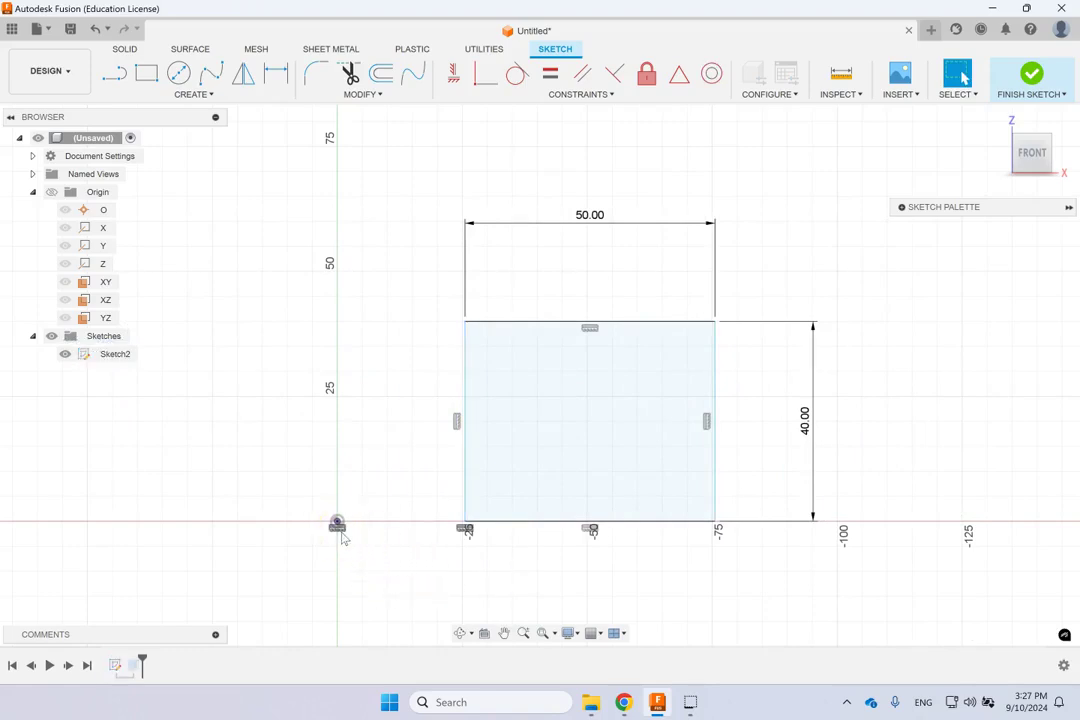
pyautogui.click(338, 527)
pyautogui.rightClick(340, 530)
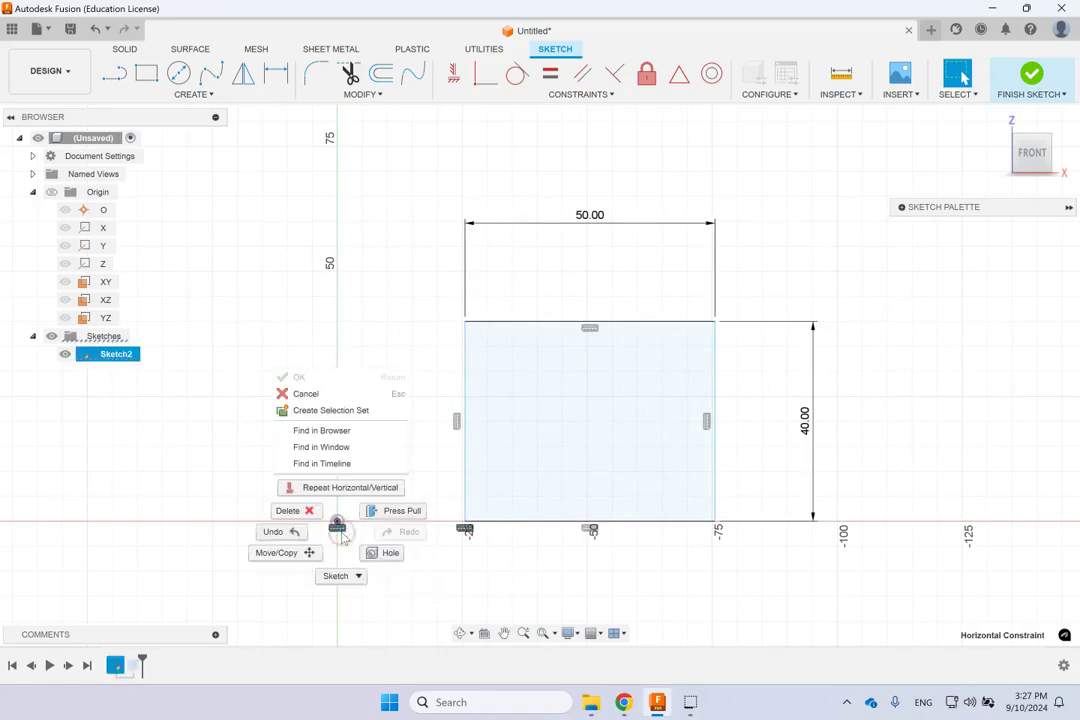
pyautogui.click(292, 511)
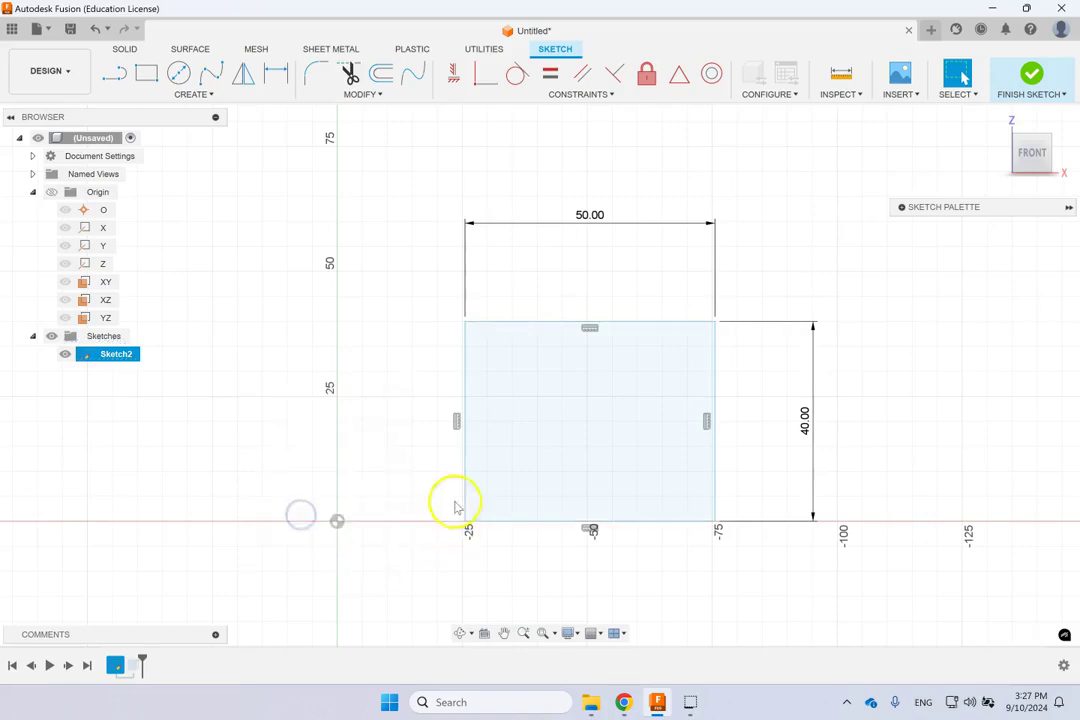
# Move the rectangle up to about 19 mm above the origin and align its lower-left corner vertically with the origin using the Horizontal/Vertical constraint
pyautogui.moveTo(468, 490); pyautogui.dragTo(446, 226)
pyautogui.click(463, 314)
pyautogui.click(516, 497)
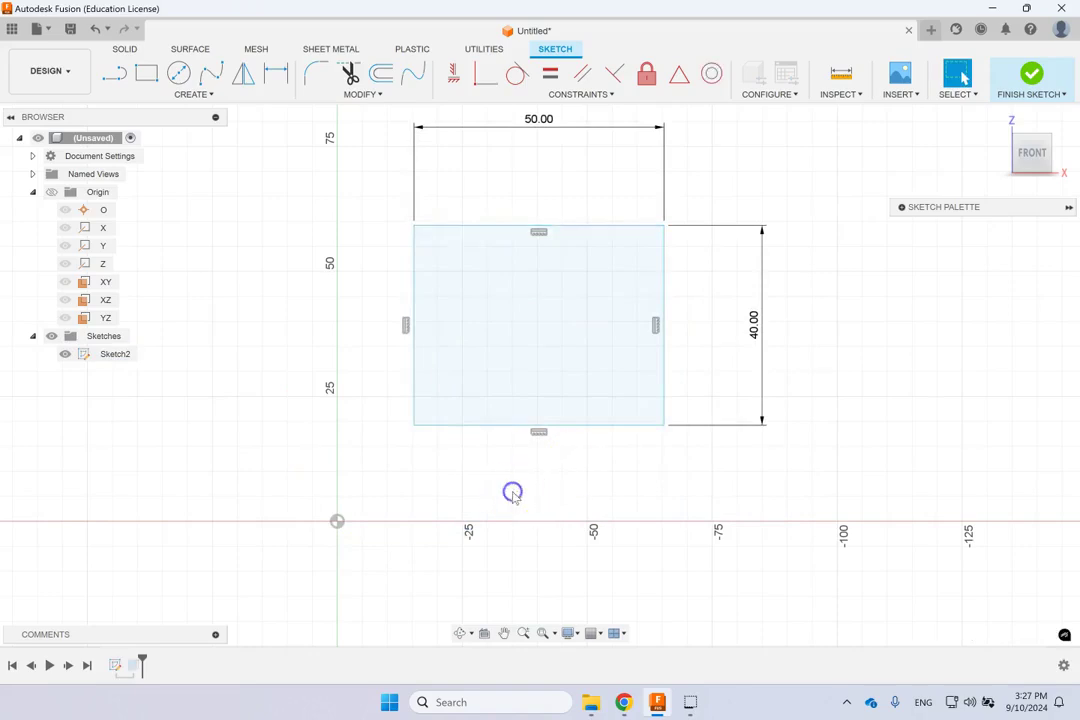
pyautogui.click(414, 425)
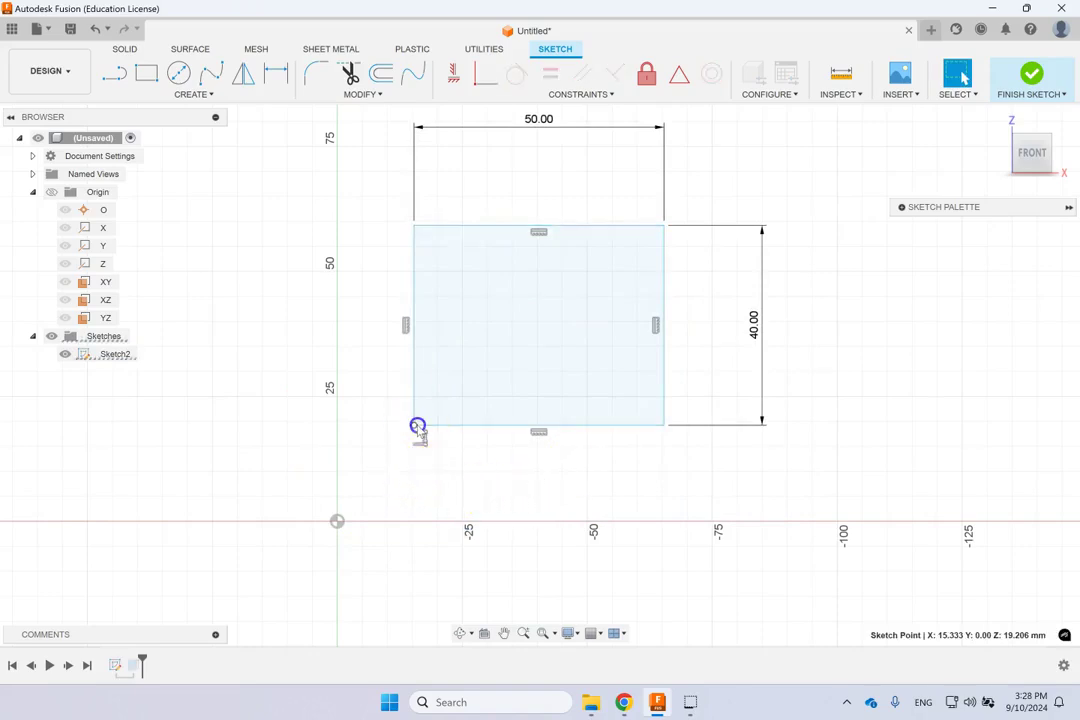
pyautogui.keyDown('shift'); pyautogui.click(337, 521); pyautogui.keyUp('shift')
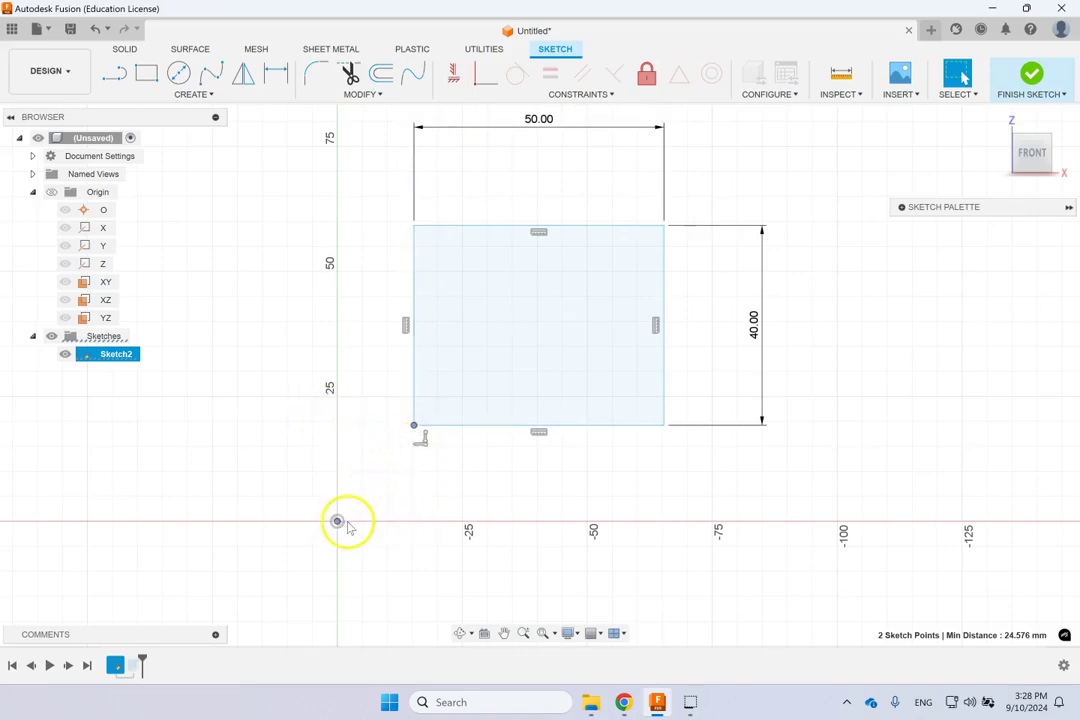
pyautogui.click(458, 77)
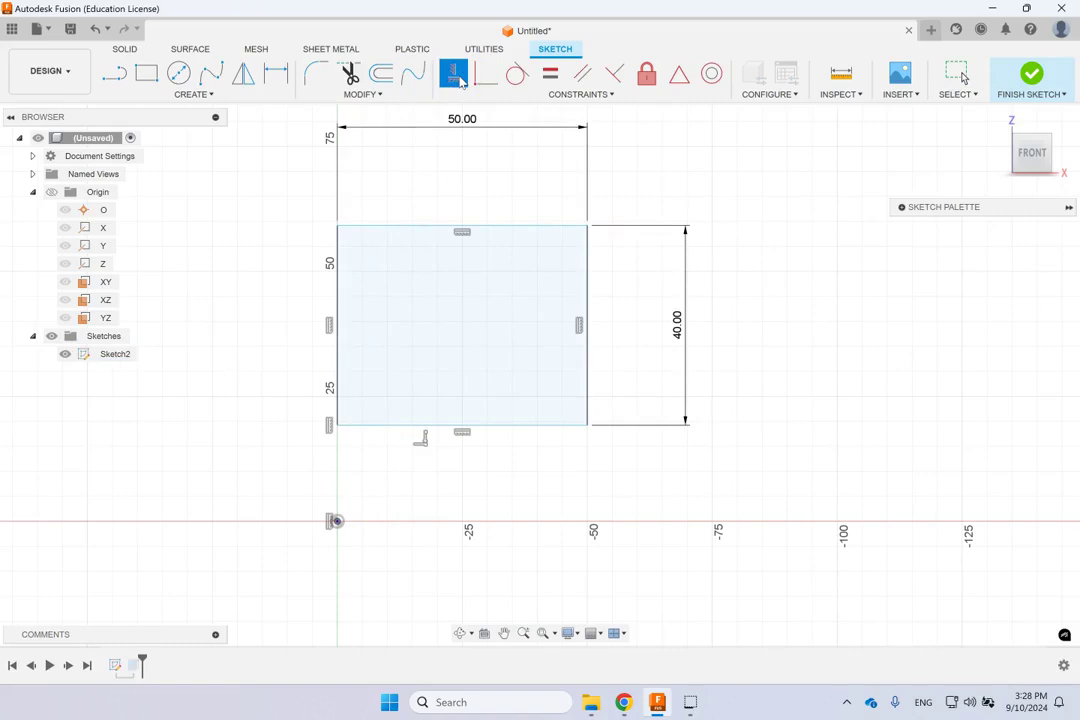
# Delete the vertical constraint linking the rectangle's corner to the origin and move the rectangle about 13 mm right of and 15 mm above the origin
pyautogui.click(646, 173)
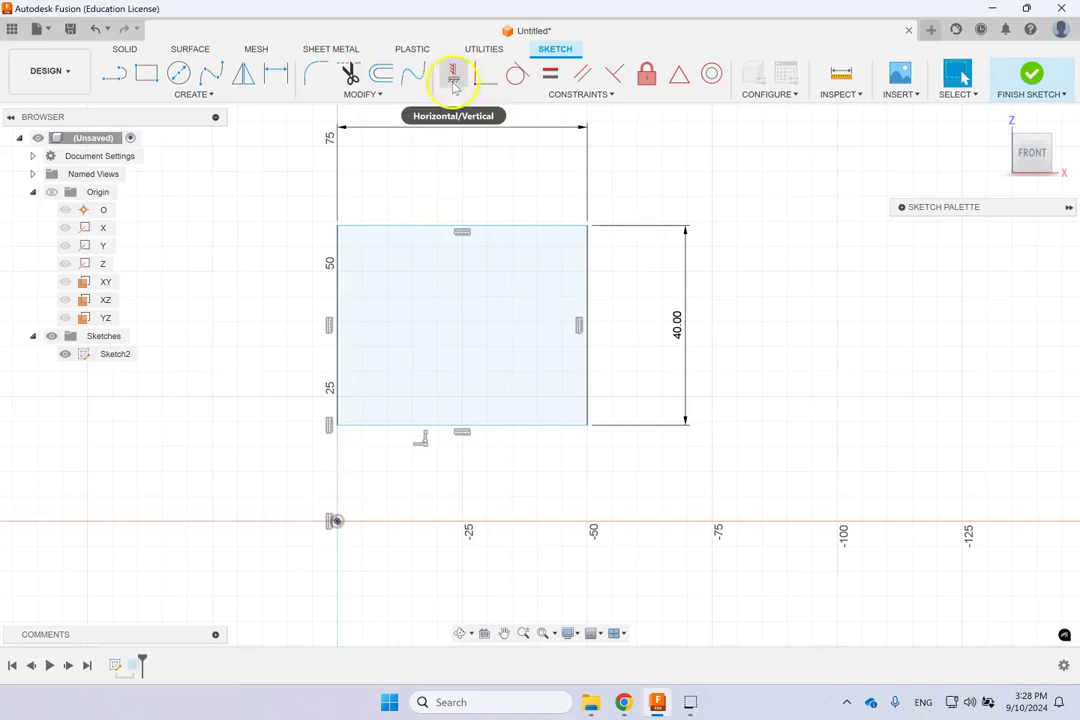
pyautogui.rightClick(330, 527)
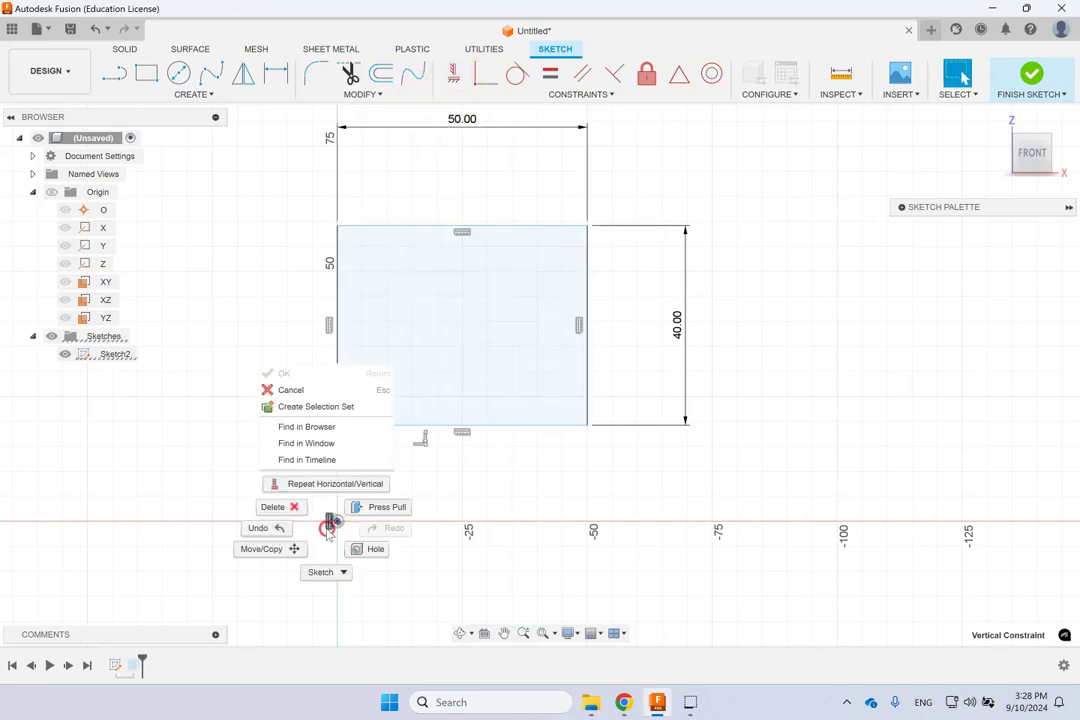
pyautogui.click(288, 510)
pyautogui.moveTo(440, 426); pyautogui.dragTo(489, 422)
pyautogui.moveTo(338, 226); pyautogui.dragTo(400, 246)
# Align the rectangle's lower-left corner with the origin along the horizontal axis using the Horizontal/Vertical constraint
pyautogui.click(401, 446)
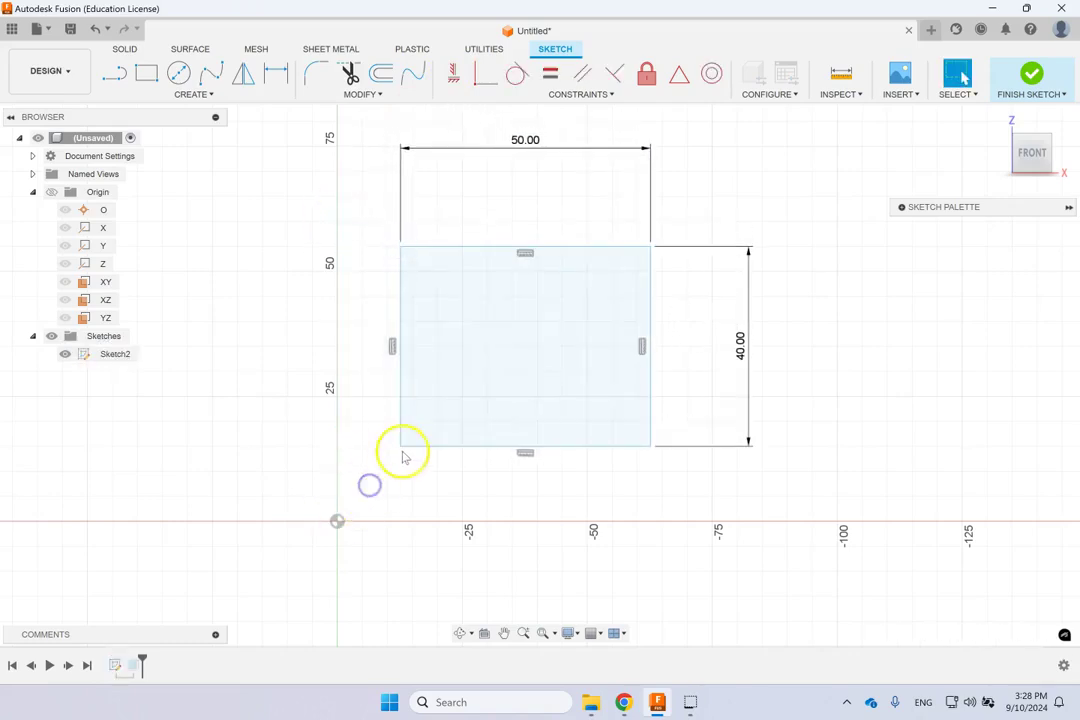
pyautogui.keyDown('ctrl'); pyautogui.click(338, 521); pyautogui.keyUp('ctrl')
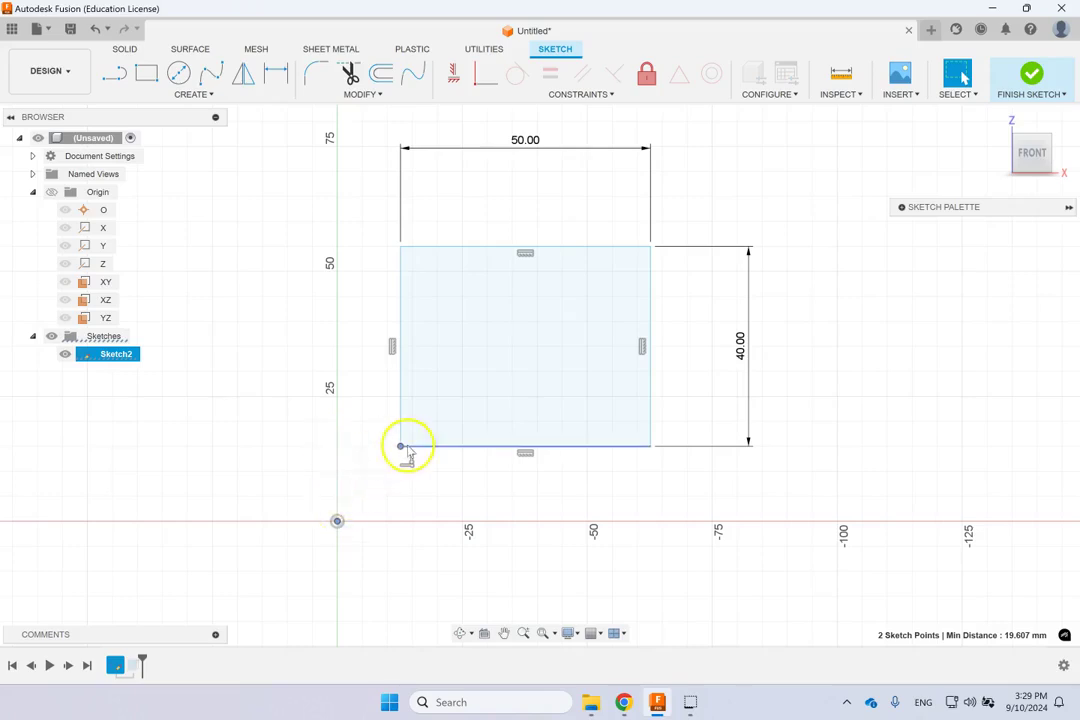
pyautogui.moveTo(401, 448)
pyautogui.mouseDown()
pyautogui.moveTo(398, 525)
pyautogui.moveTo(398, 490)
pyautogui.mouseUp()
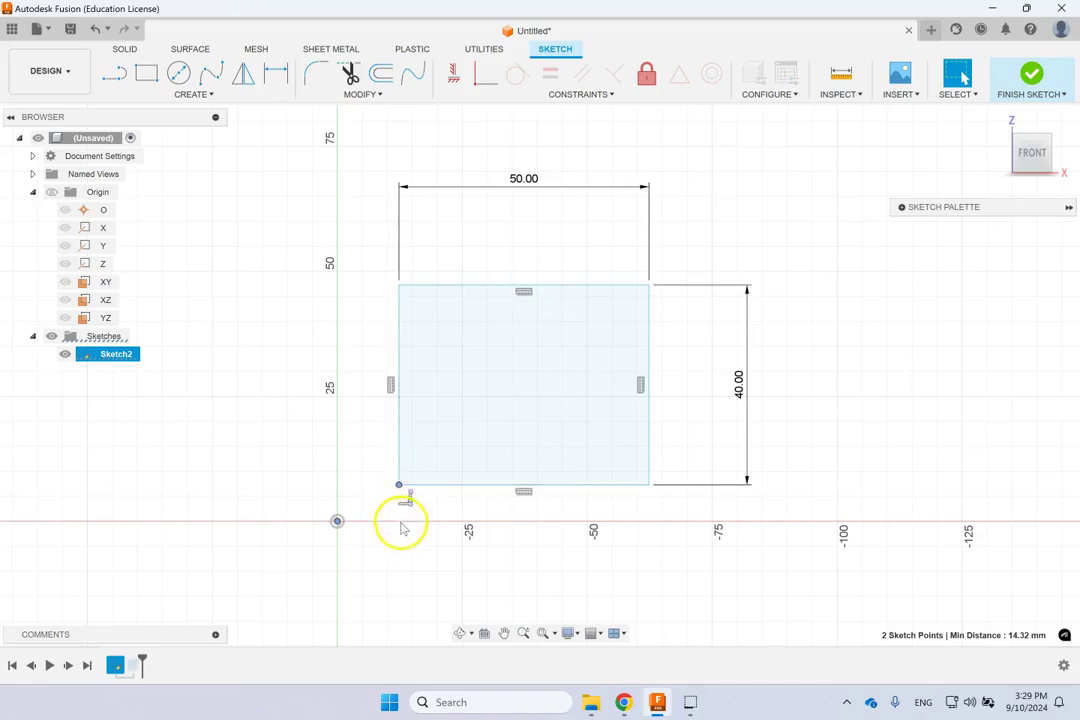
pyautogui.click(451, 75)
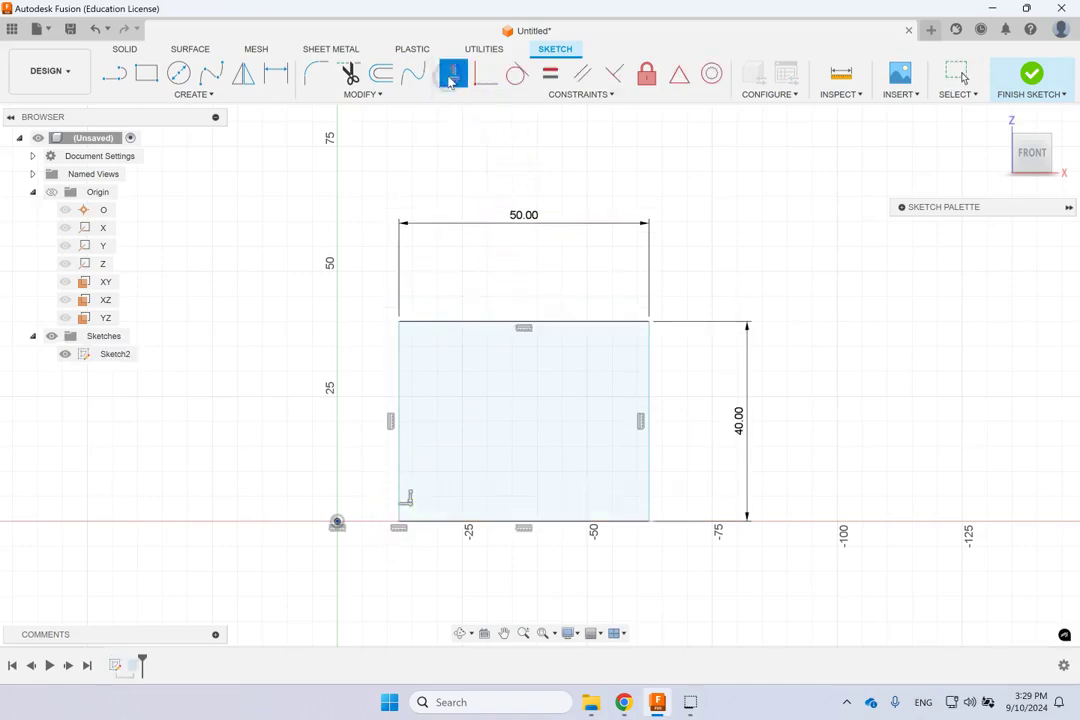
pyautogui.press('Escape')
pyautogui.click(390, 181)
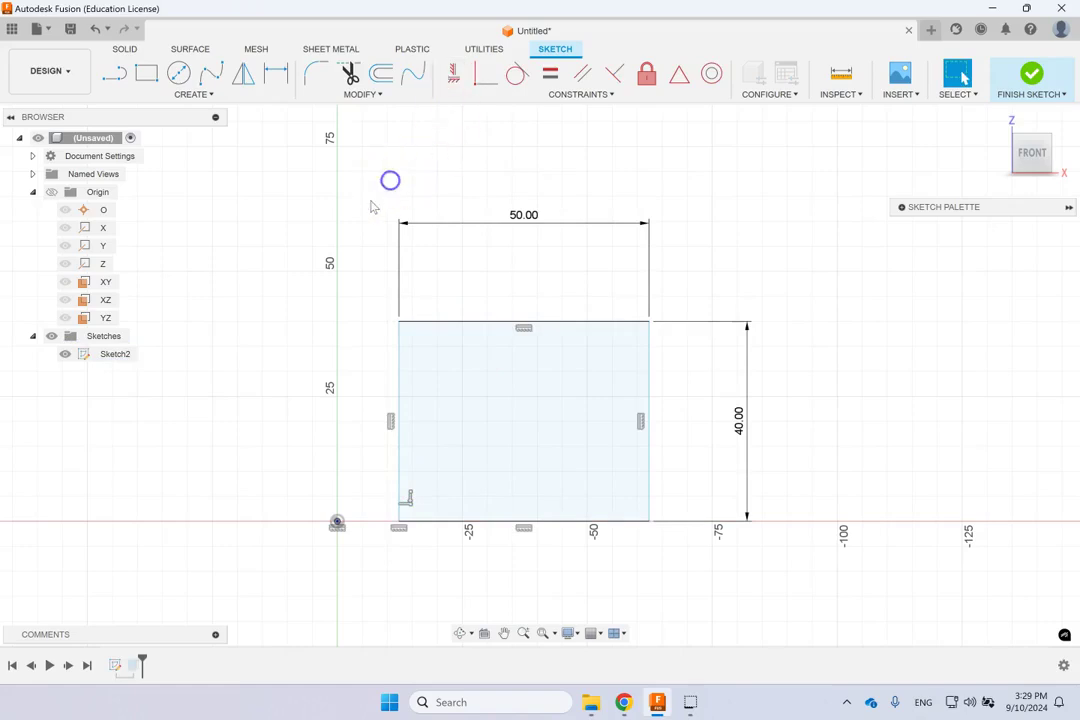
# Delete the horizontal constraint between the corner and the origin and move the rectangle about 15 mm above the horizontal axis
pyautogui.rightClick(339, 524)
pyautogui.click(308, 508)
pyautogui.moveTo(465, 321); pyautogui.dragTo(463, 243)
pyautogui.click(848, 358)
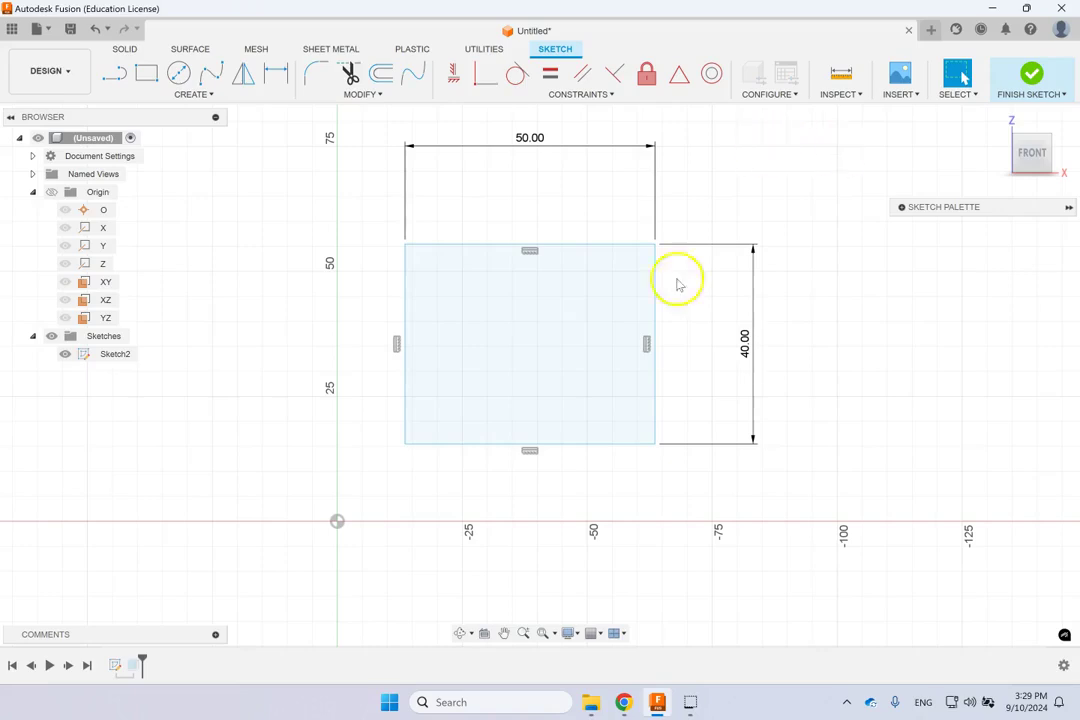
# Delete the entire rectangle together with its dimensions and constraints from the sketch
pyautogui.click(548, 320)
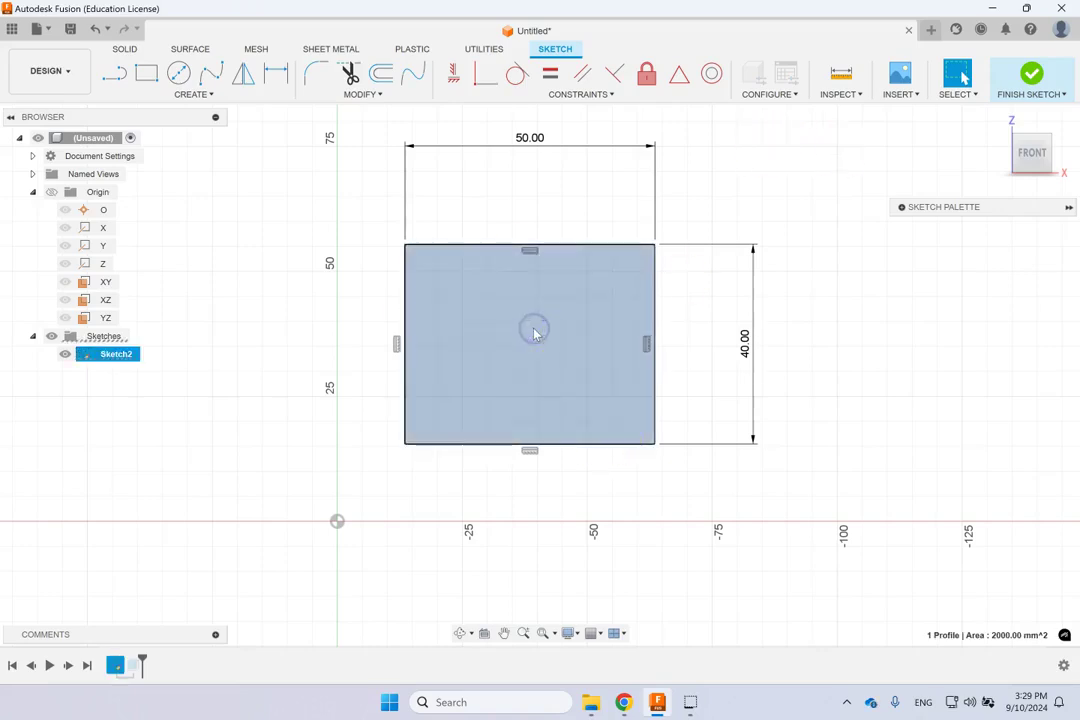
pyautogui.press('Escape')
pyautogui.moveTo(363, 201); pyautogui.dragTo(785, 489)
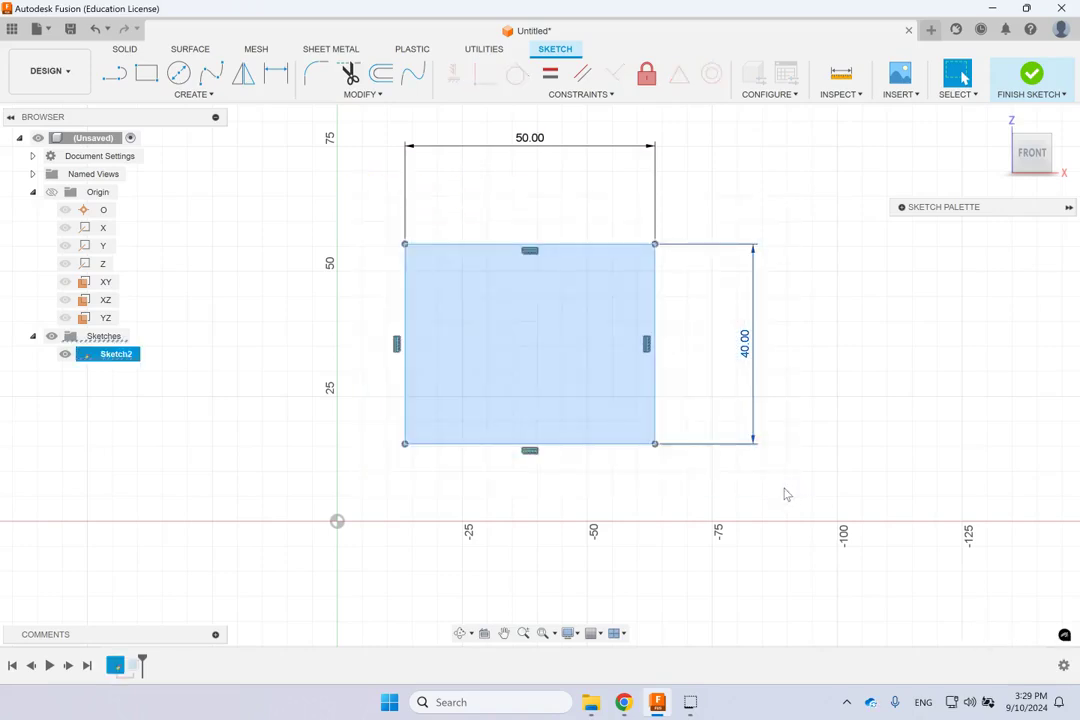
pyautogui.press('Delete')
pyautogui.click(577, 311)
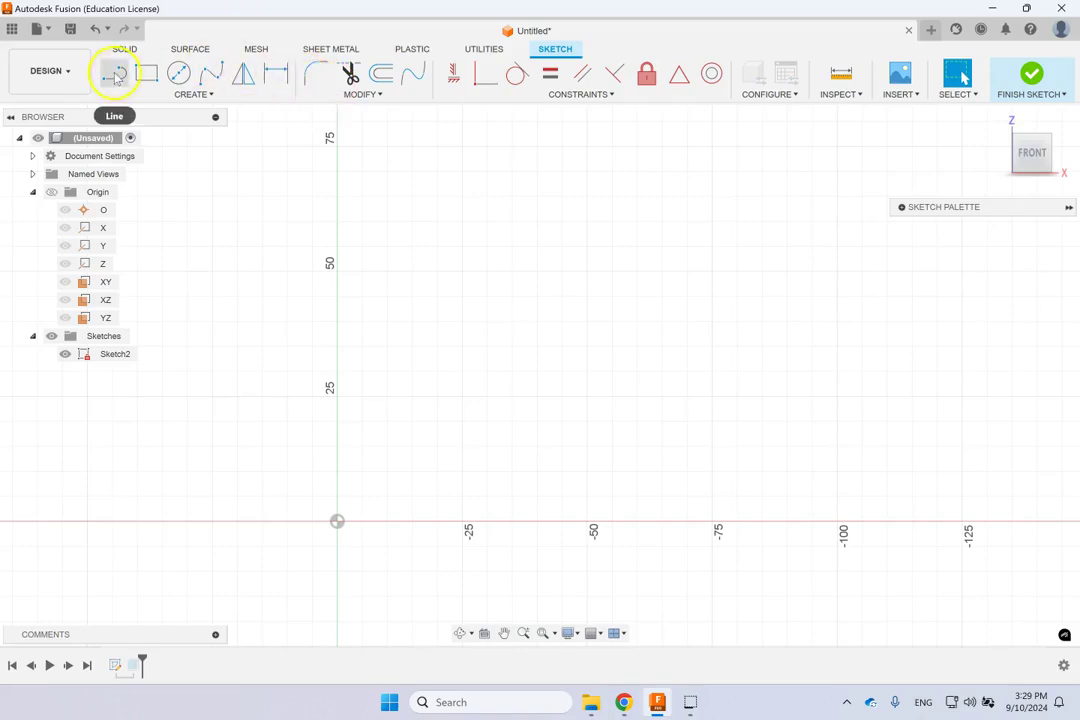
# Draw a center diameter circle about 49 mm in diameter above and to the right of the origin
pyautogui.click(148, 75)
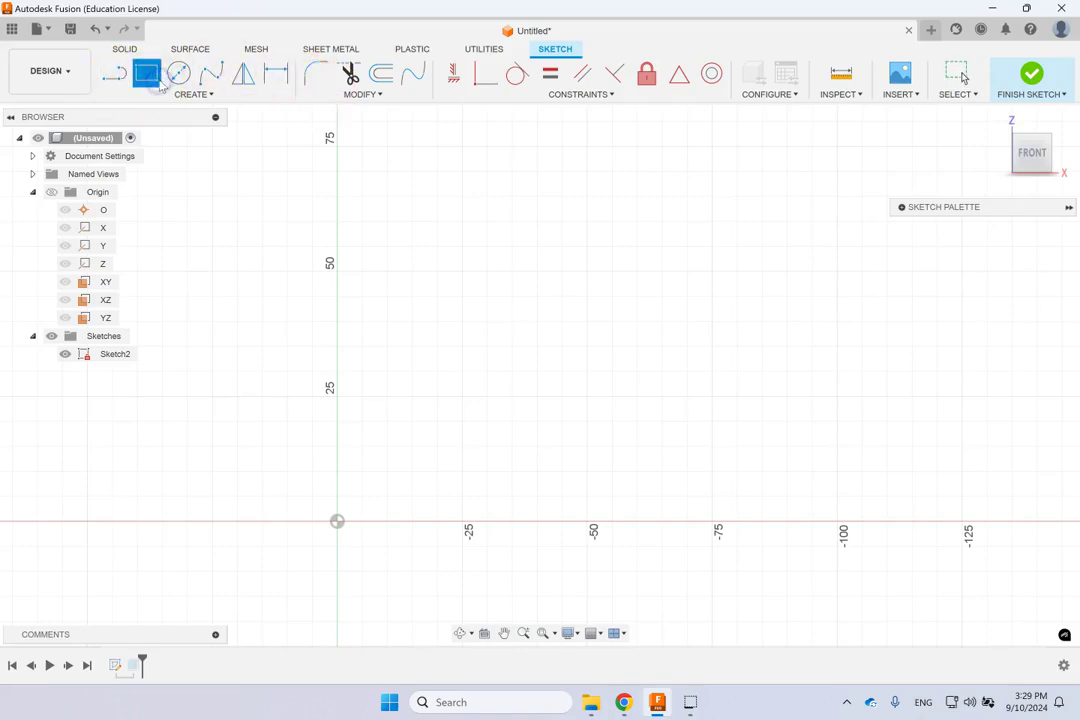
pyautogui.click(190, 94)
pyautogui.moveTo(150, 128)
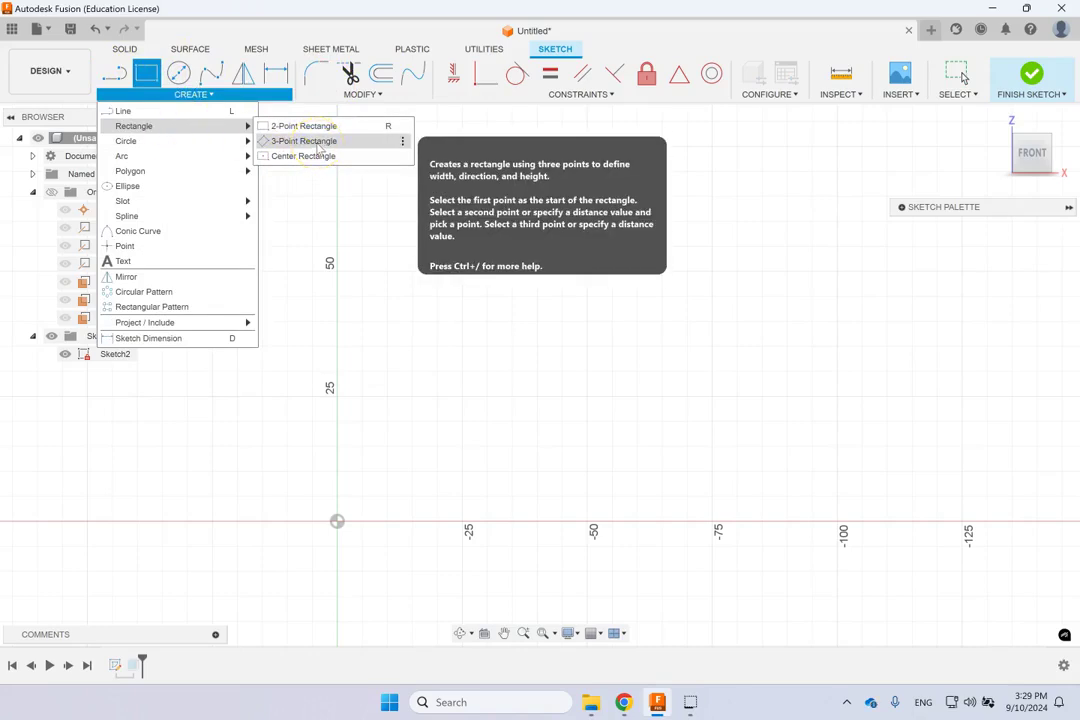
pyautogui.moveTo(199, 146)
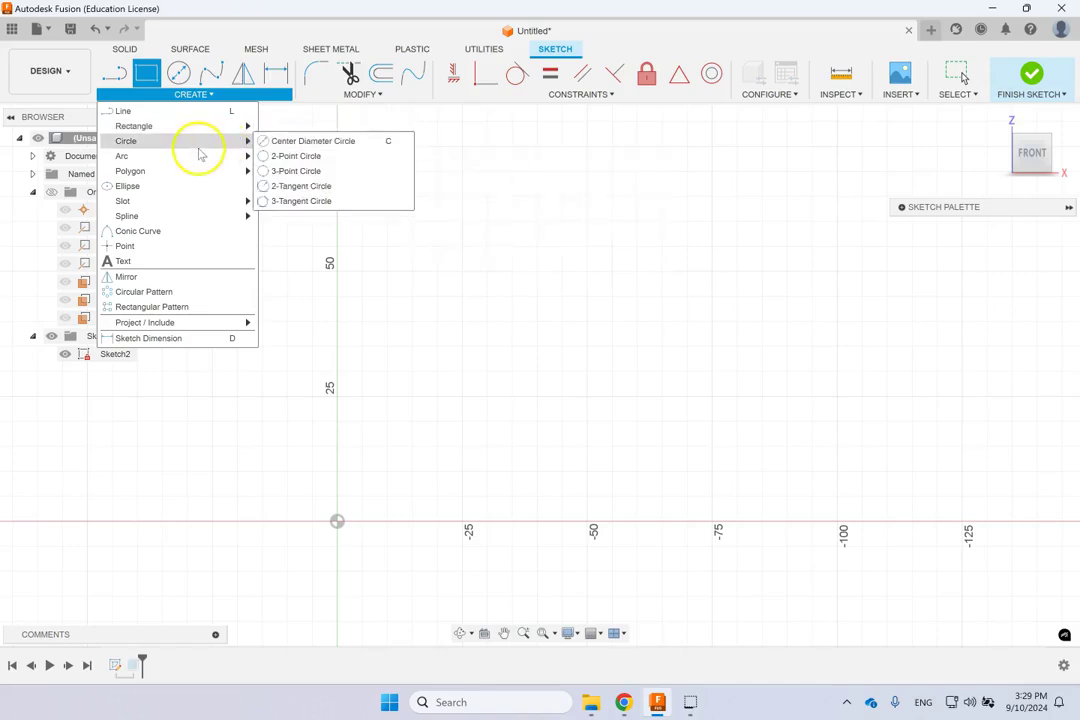
pyautogui.click(276, 142)
pyautogui.click(536, 341)
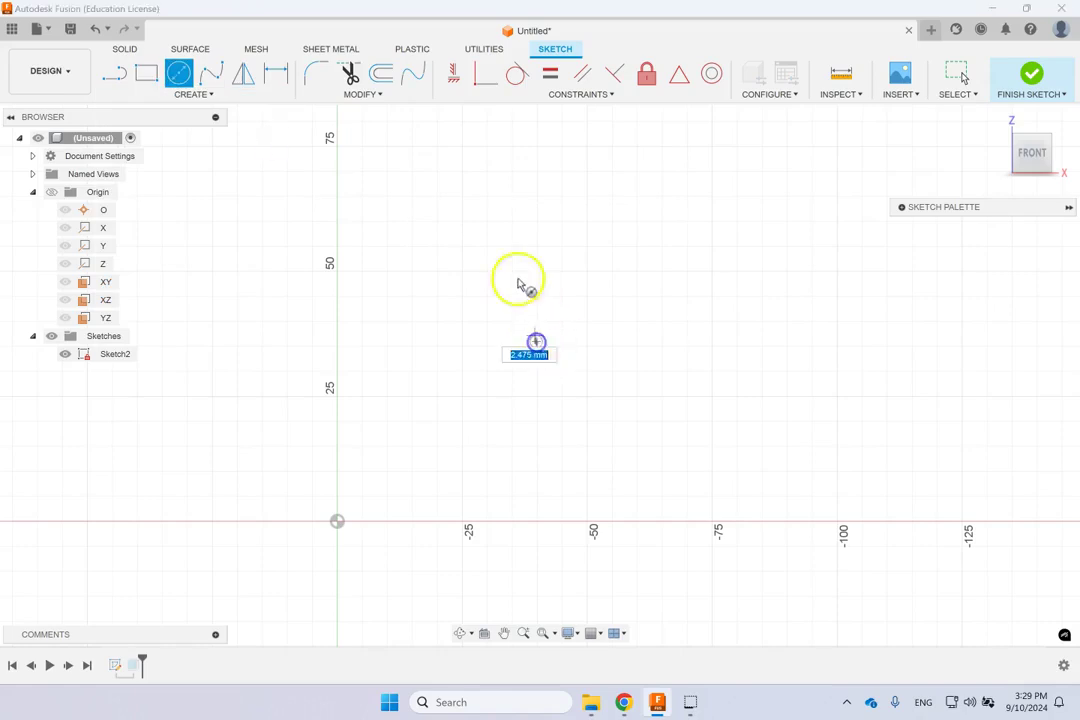
pyautogui.click(489, 229)
# Draw a smaller circle from the large circle's center point and delete it
pyautogui.click(536, 341)
pyautogui.click(514, 281)
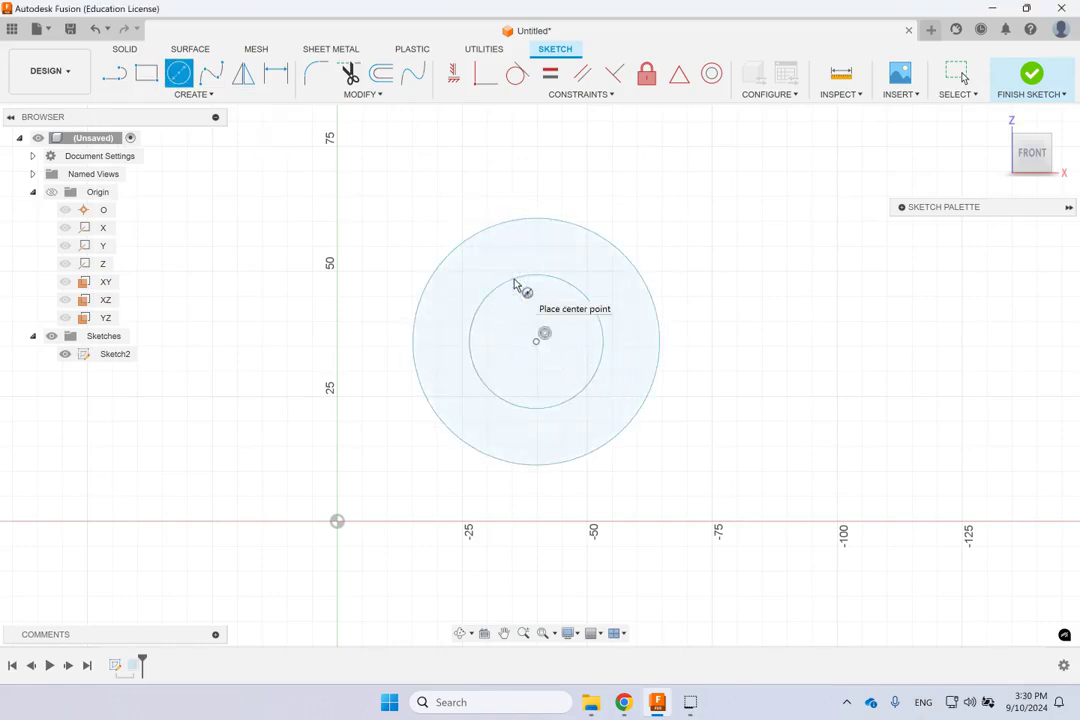
pyautogui.click(538, 341)
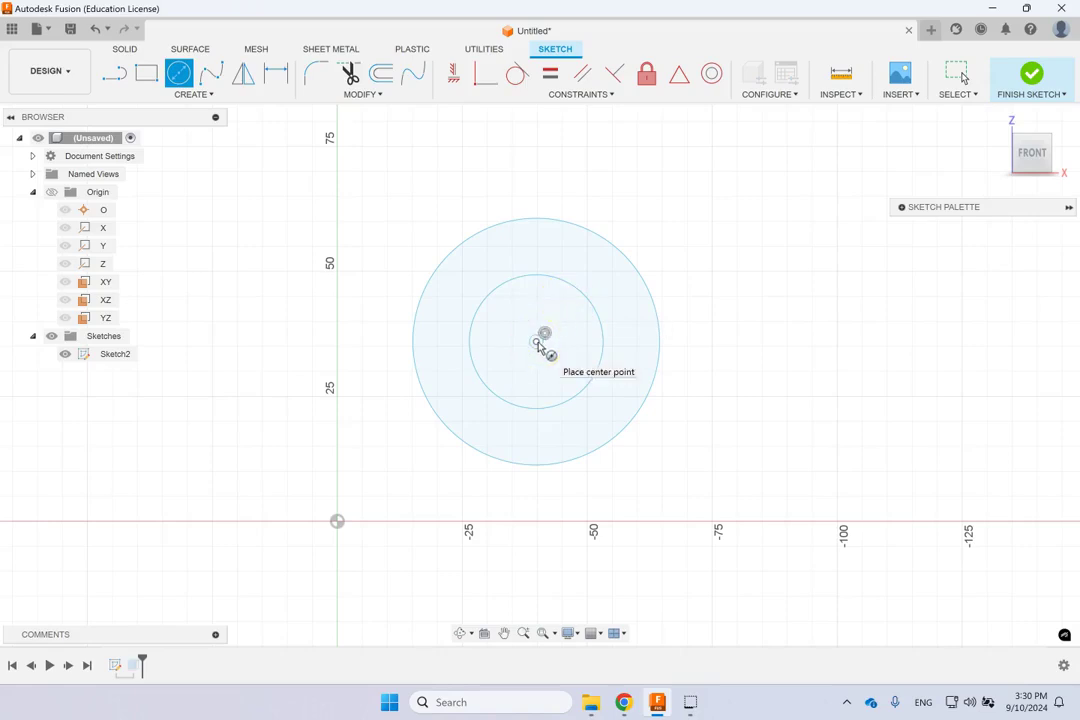
pyautogui.press('Escape')
pyautogui.click(575, 317)
pyautogui.press('Delete')
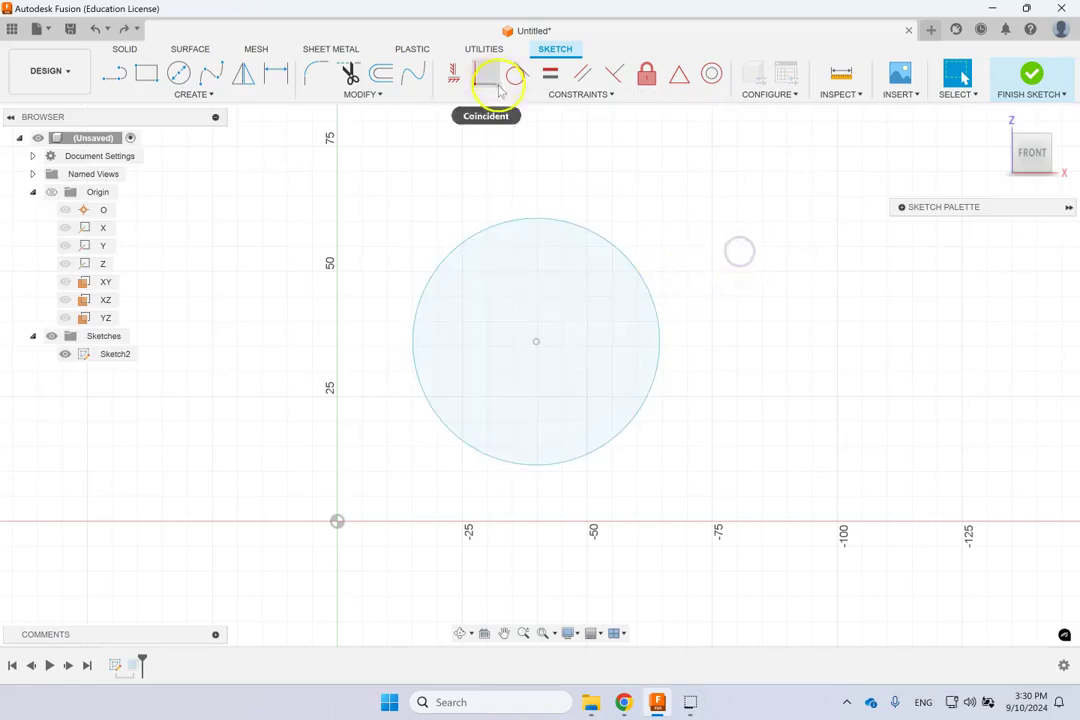
# Draw a circle about 26 mm in diameter inside the large circle, with its center slightly off the large circle's center
pyautogui.click(178, 73)
pyautogui.click(557, 318)
pyautogui.moveTo(512, 258); pyautogui.dragTo(523, 287)
pyautogui.press('Escape')
# Apply a Concentric constraint between the inner and outer circles
pyautogui.click(629, 294)
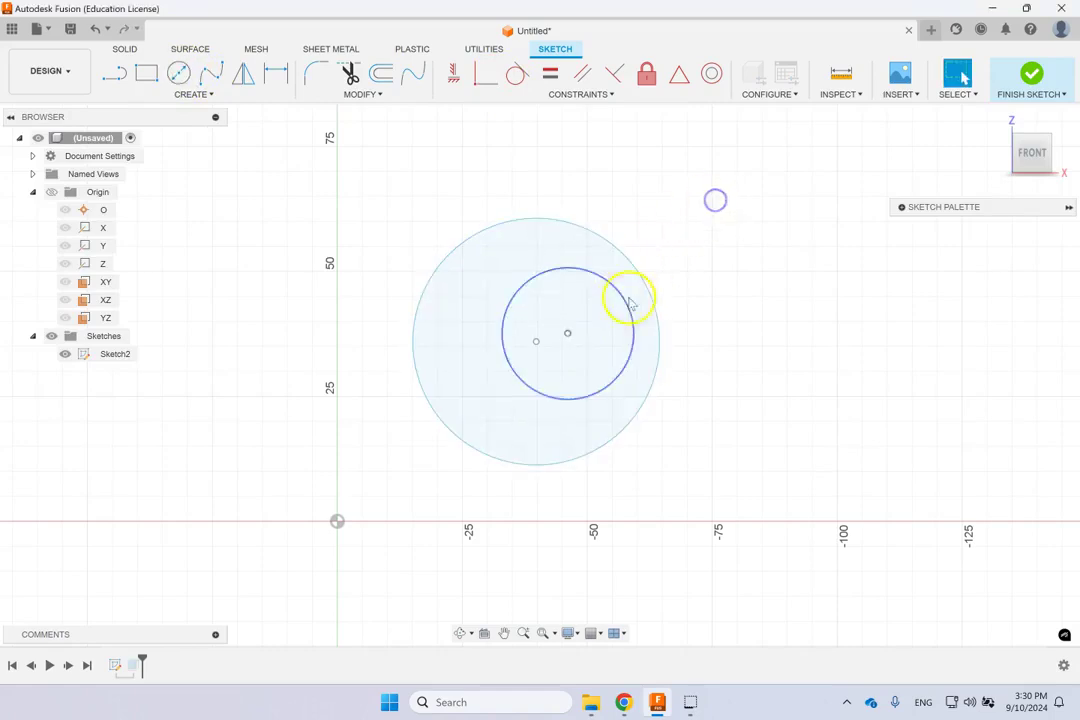
pyautogui.click(607, 250)
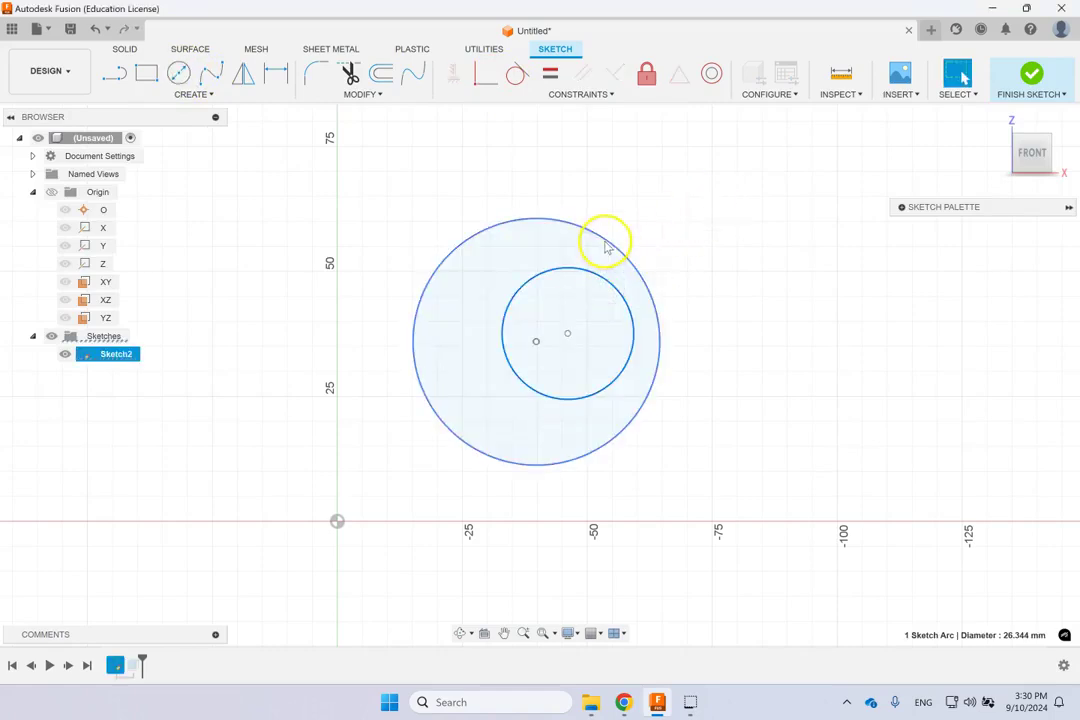
pyautogui.click(580, 95)
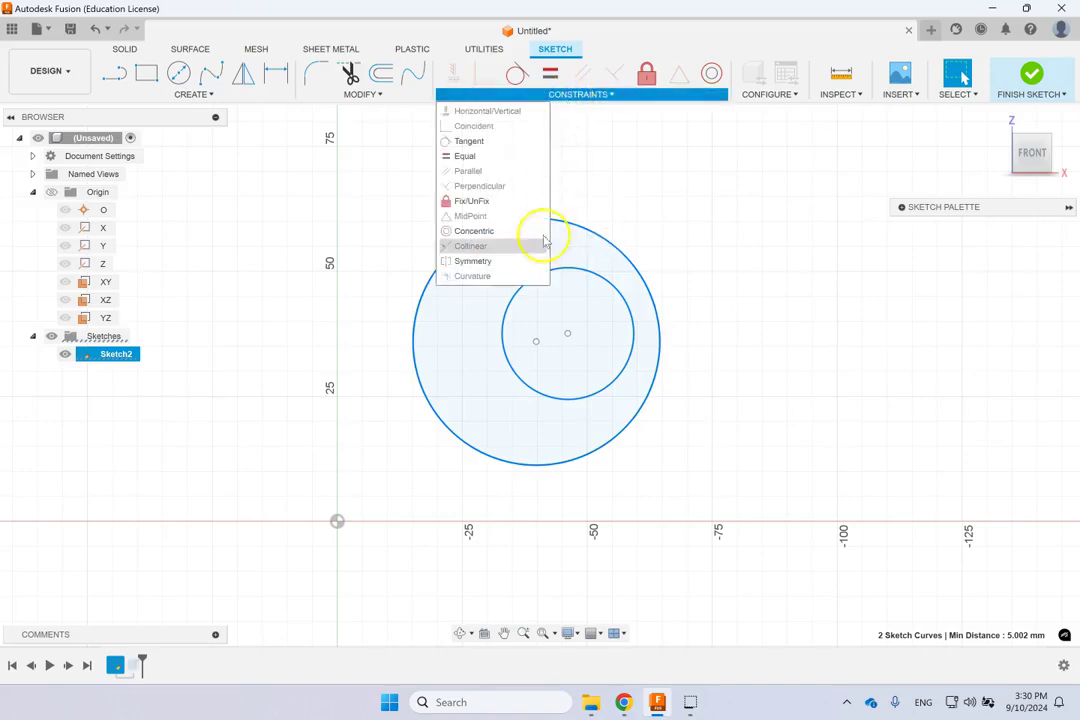
pyautogui.click(499, 231)
pyautogui.click(579, 332)
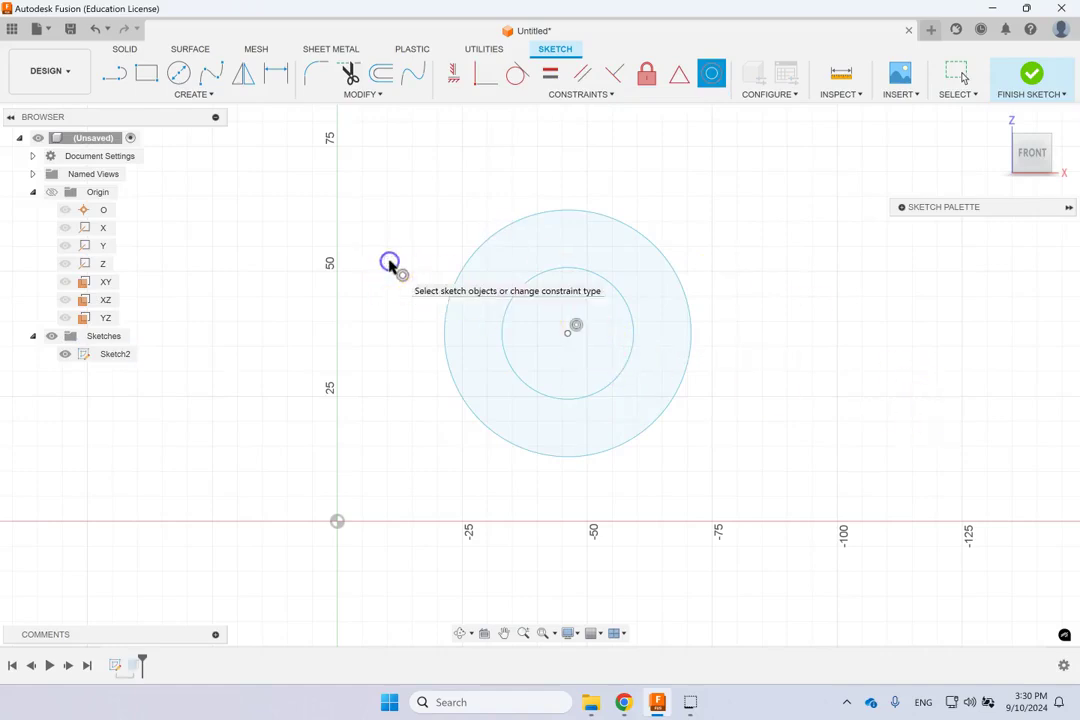
# Dimension the outer circle's diameter as 50 mm
pyautogui.press('d')
pyautogui.click(437, 333)
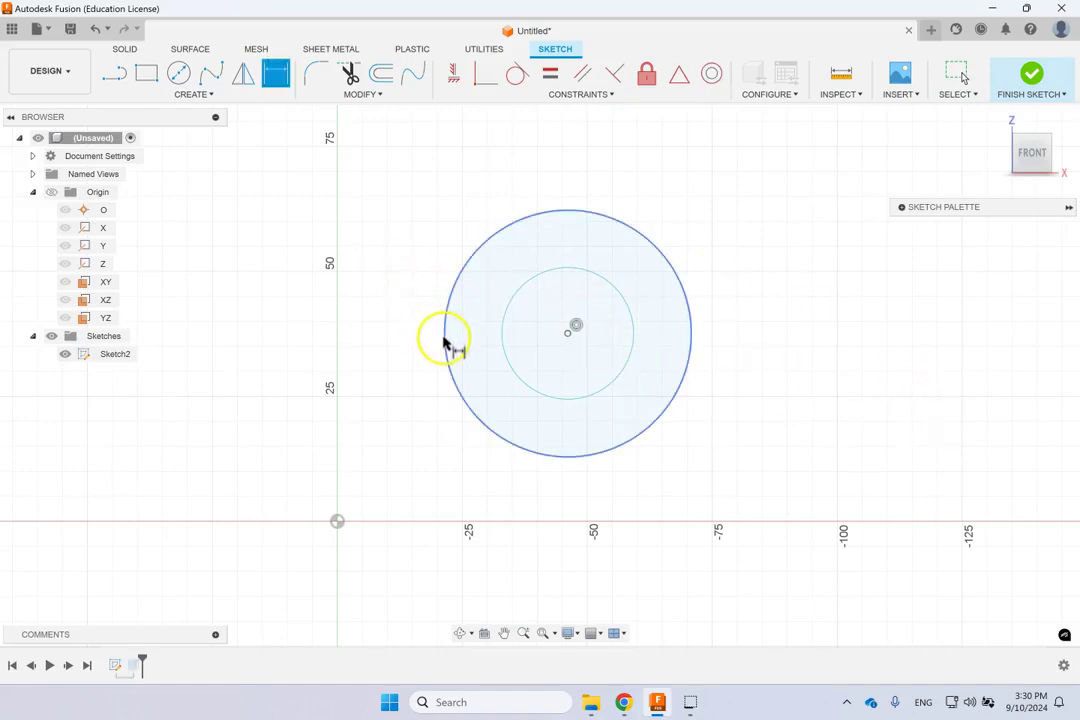
pyautogui.click(404, 338)
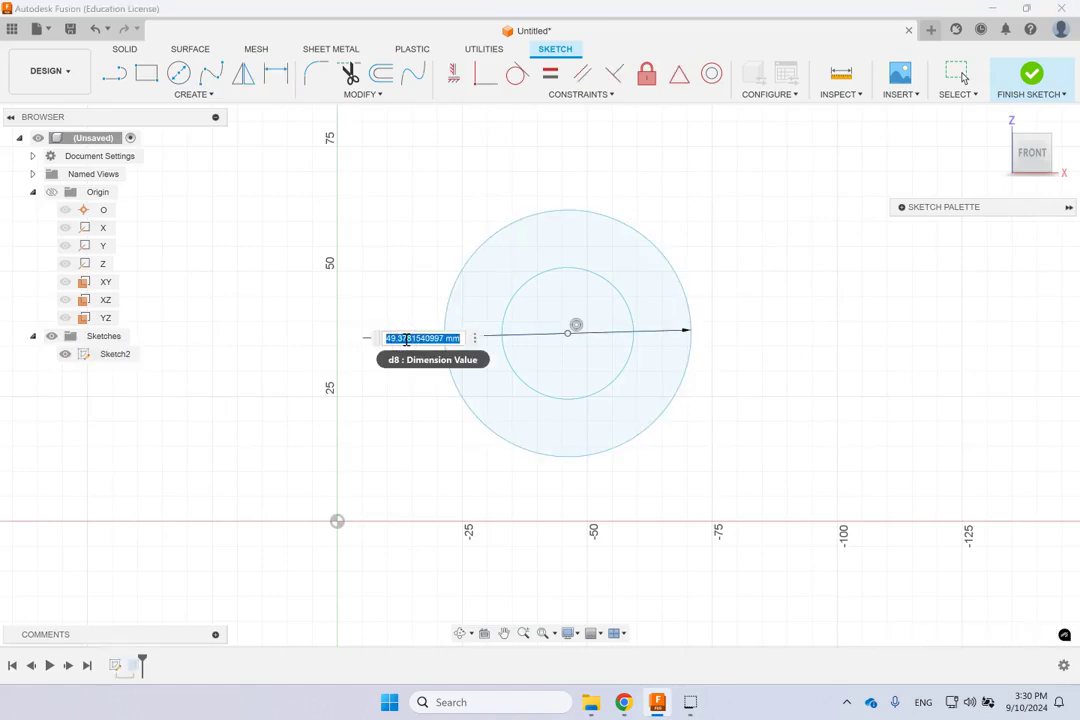
pyautogui.write('50')
pyautogui.press('Return')
pyautogui.click(415, 344)
# Dimension the radial gap between the inner and outer circles as 12 mm
pyautogui.click(530, 289)
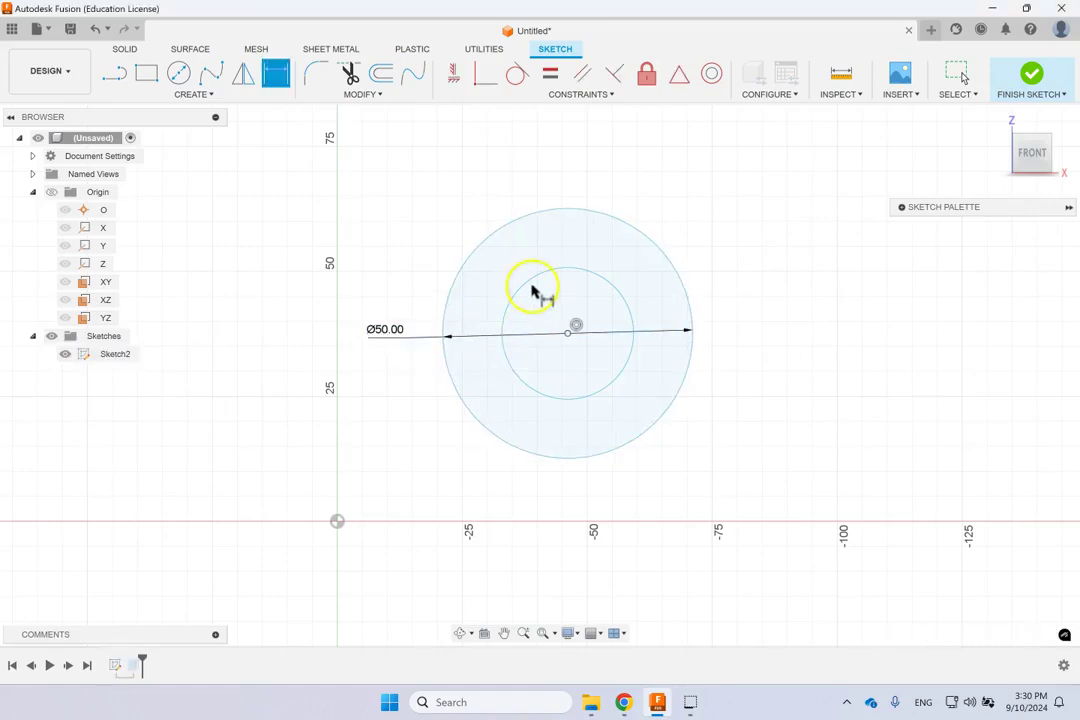
pyautogui.click(493, 242)
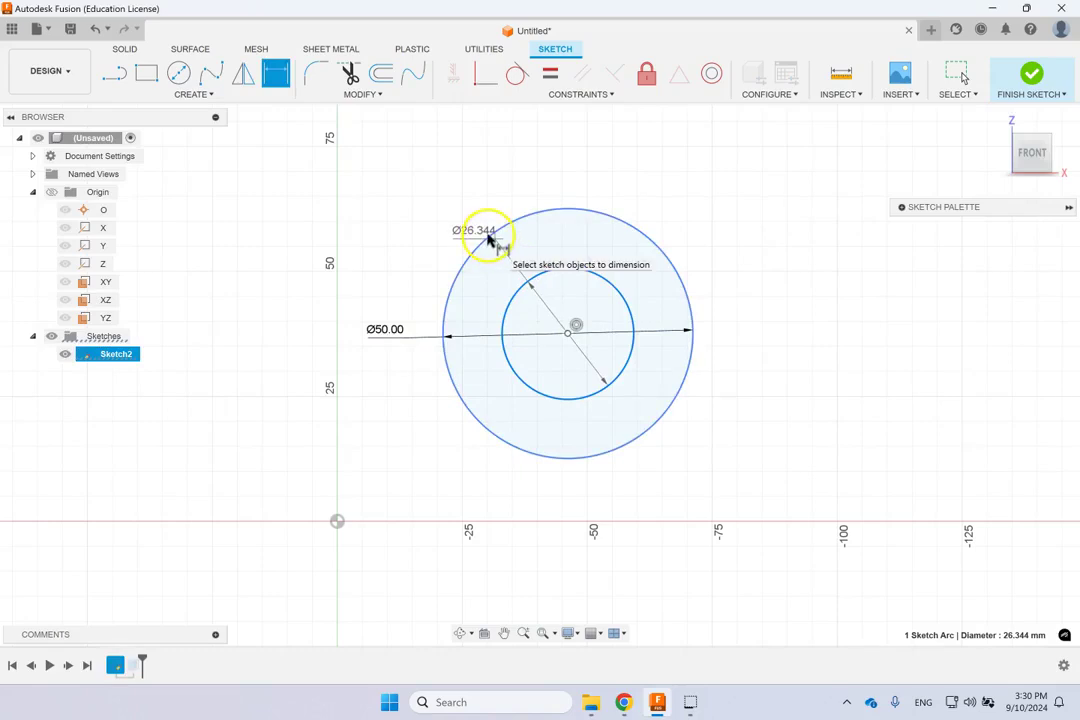
pyautogui.click(623, 262)
pyautogui.write('12')
pyautogui.press('Return')
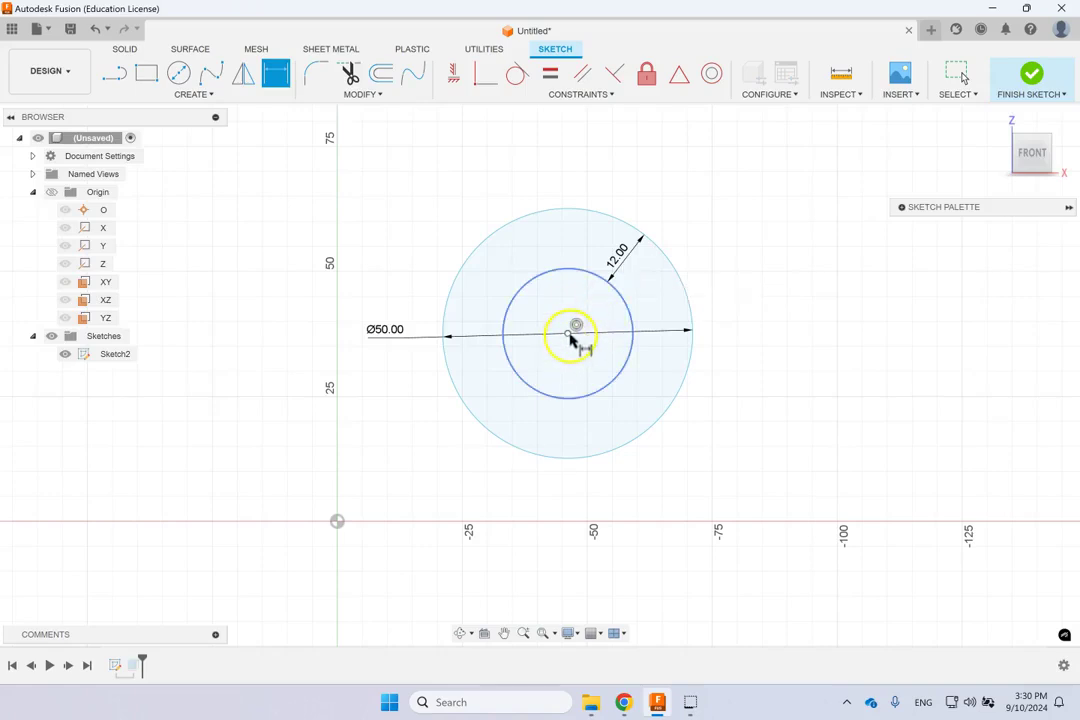
# Dimension the horizontal distance from the origin to the circles' center as 46 mm
pyautogui.click(568, 335)
pyautogui.click(337, 521)
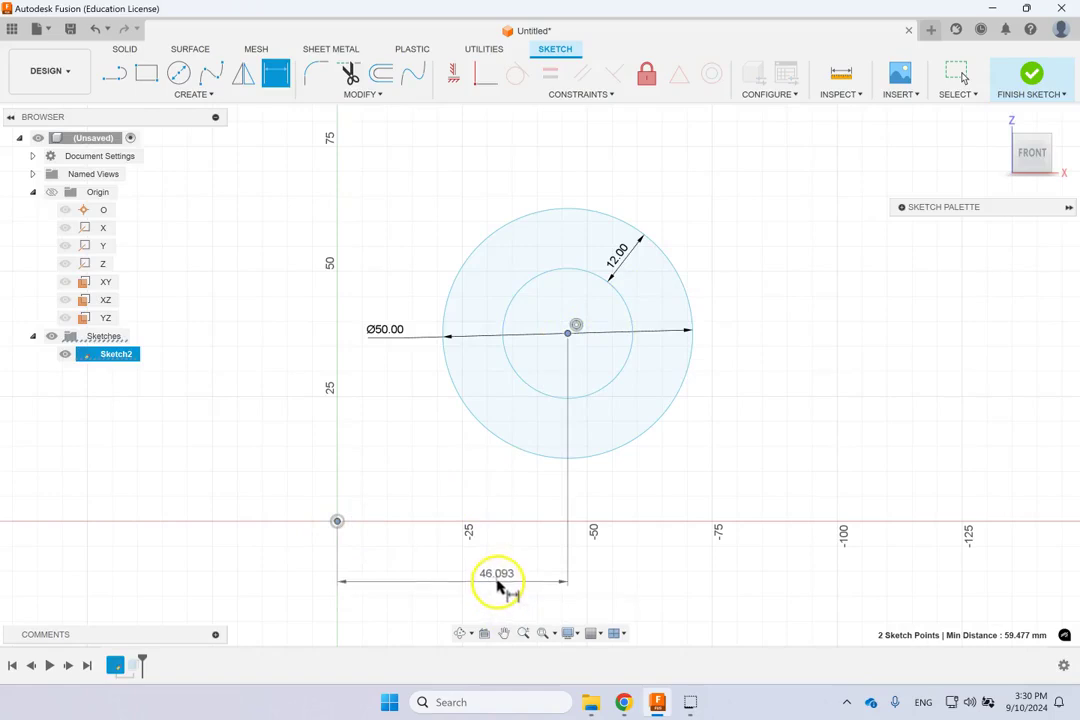
pyautogui.press('Escape')
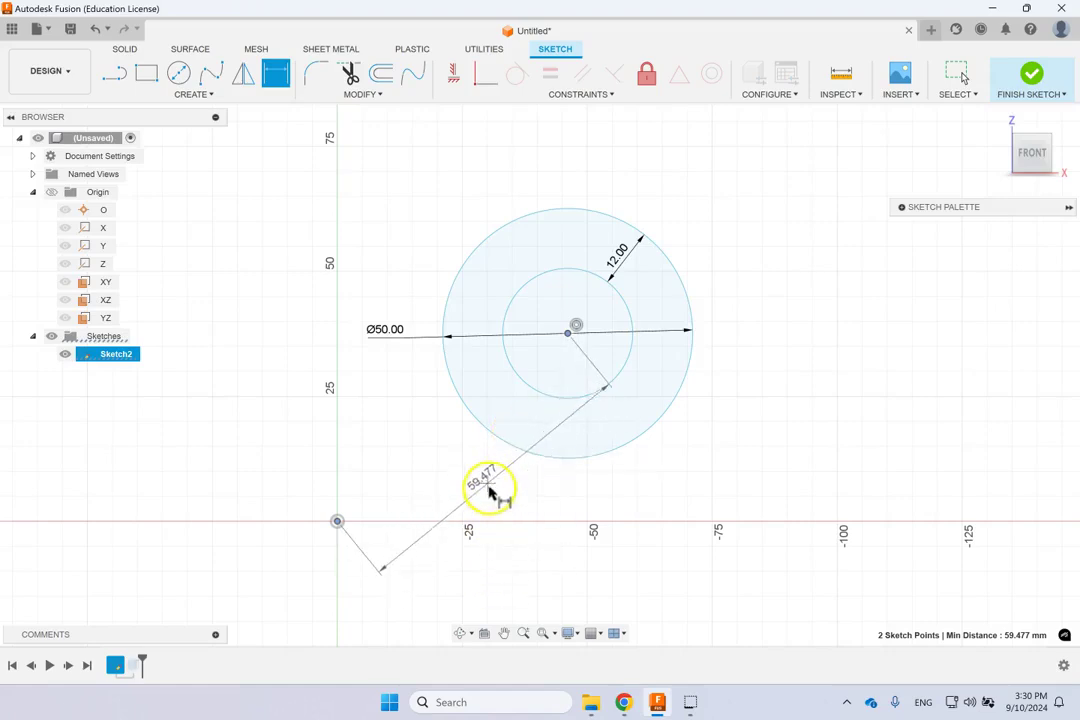
pyautogui.click(492, 555)
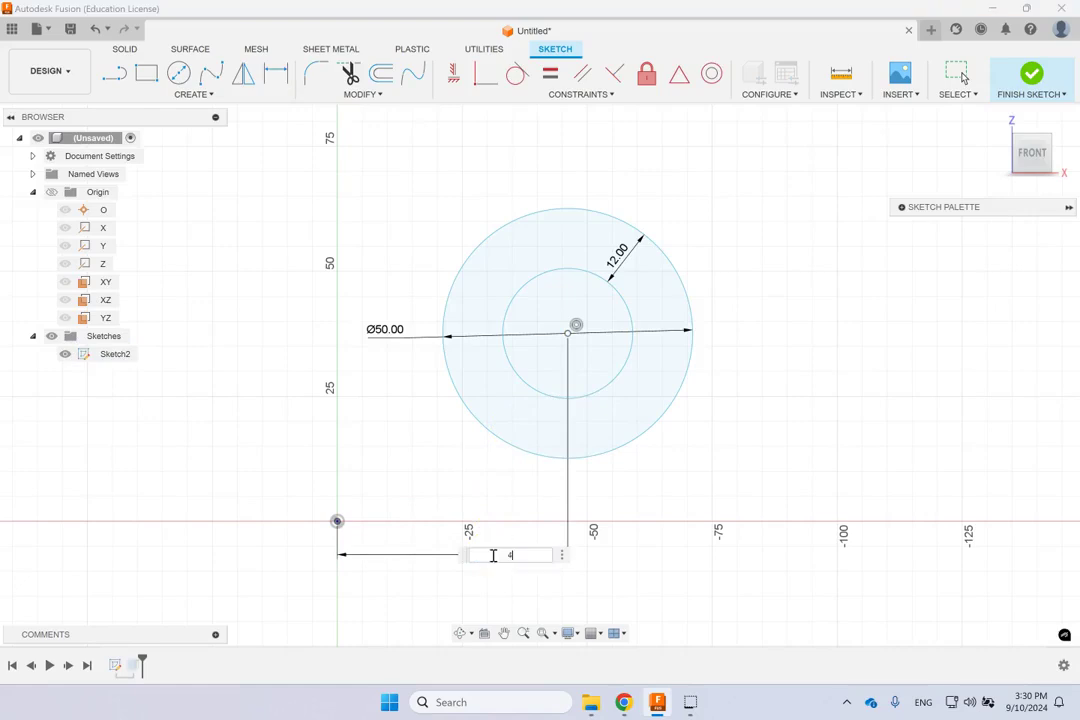
pyautogui.press('Return')
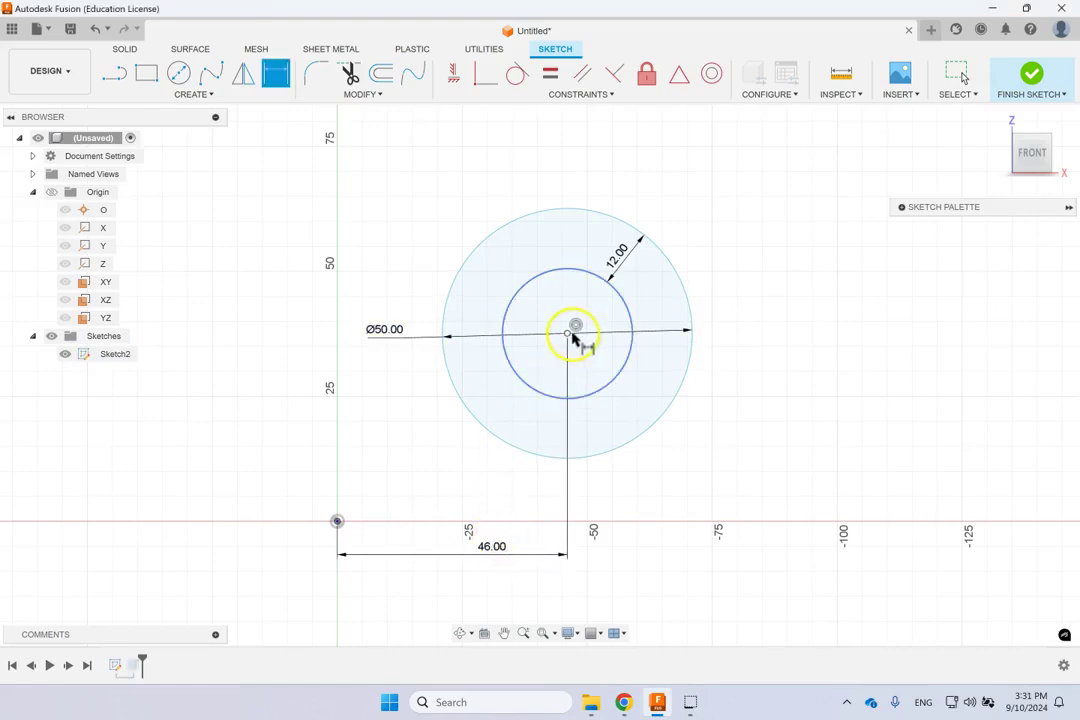
# Dimension the vertical distance from the origin to the circles' center as 38 mm
pyautogui.click(567, 333)
pyautogui.click(338, 520)
pyautogui.click(258, 400)
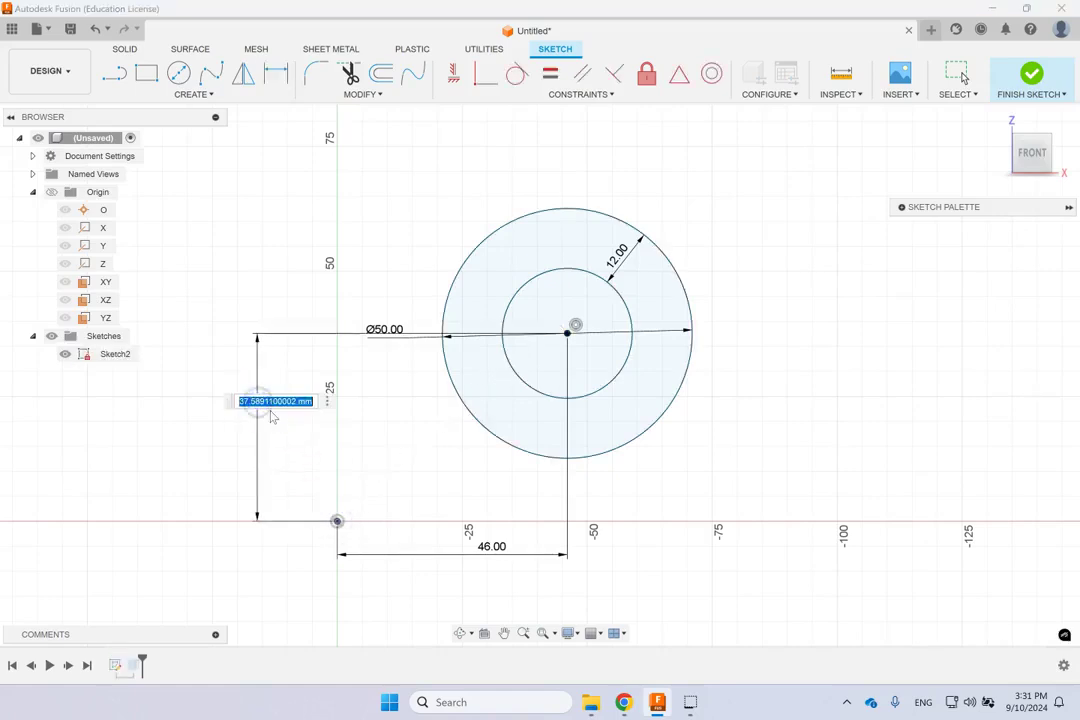
pyautogui.write('38')
pyautogui.press('Return')
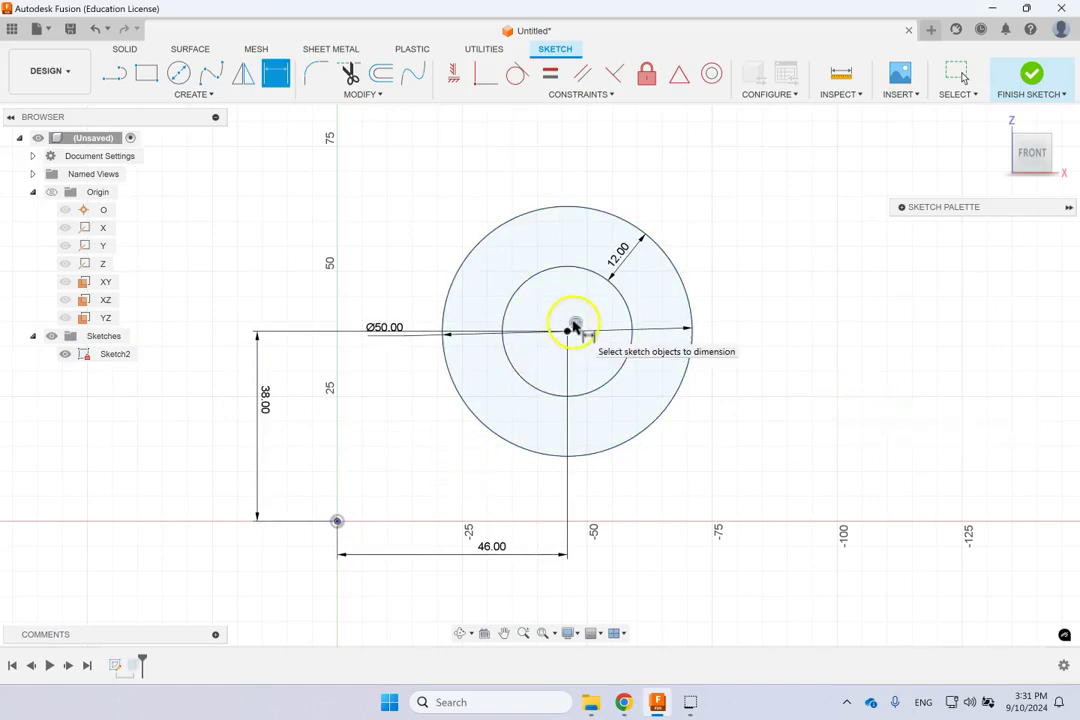
pyautogui.click(600, 94)
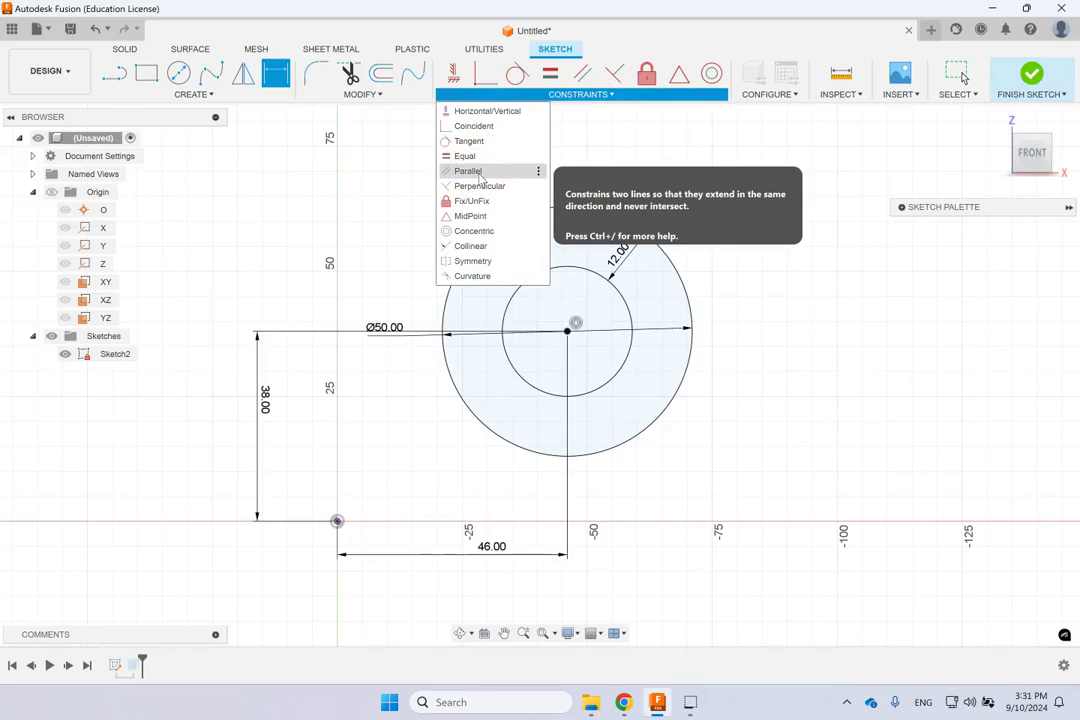
pyautogui.click(480, 186)
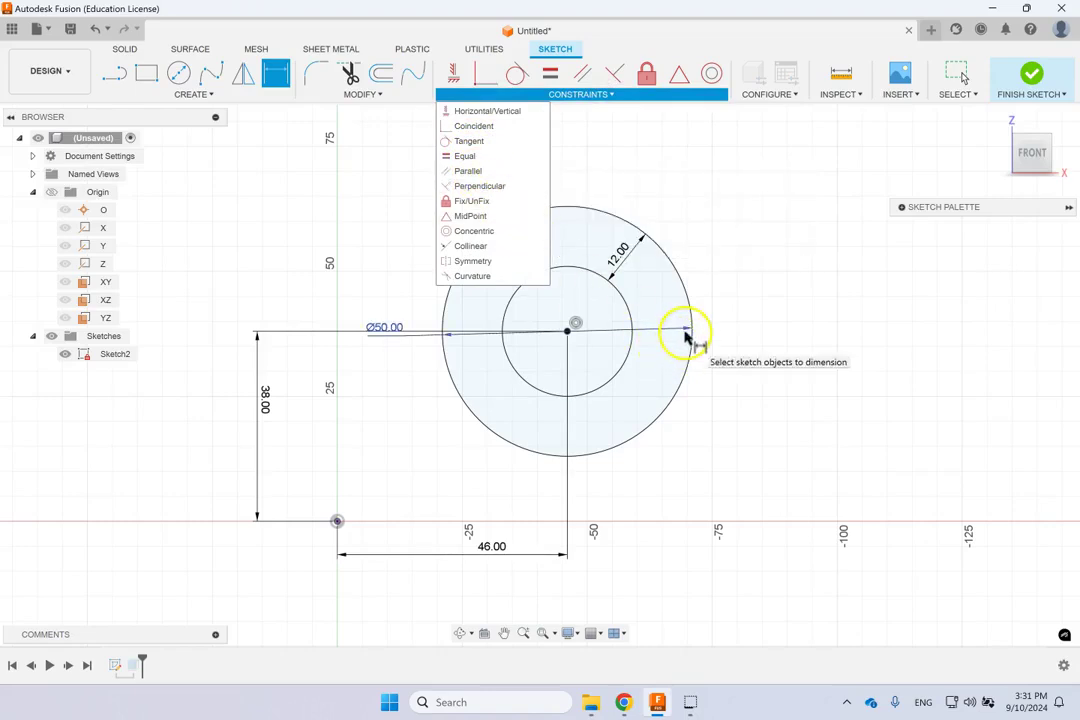
pyautogui.click(193, 94)
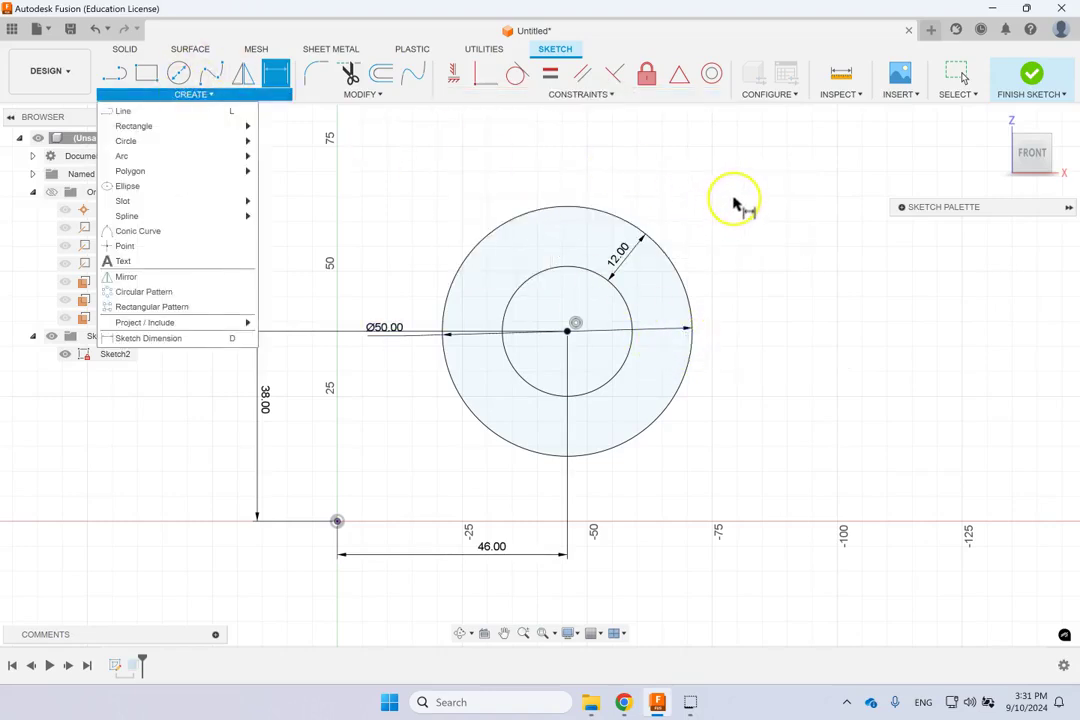
pyautogui.click(405, 240)
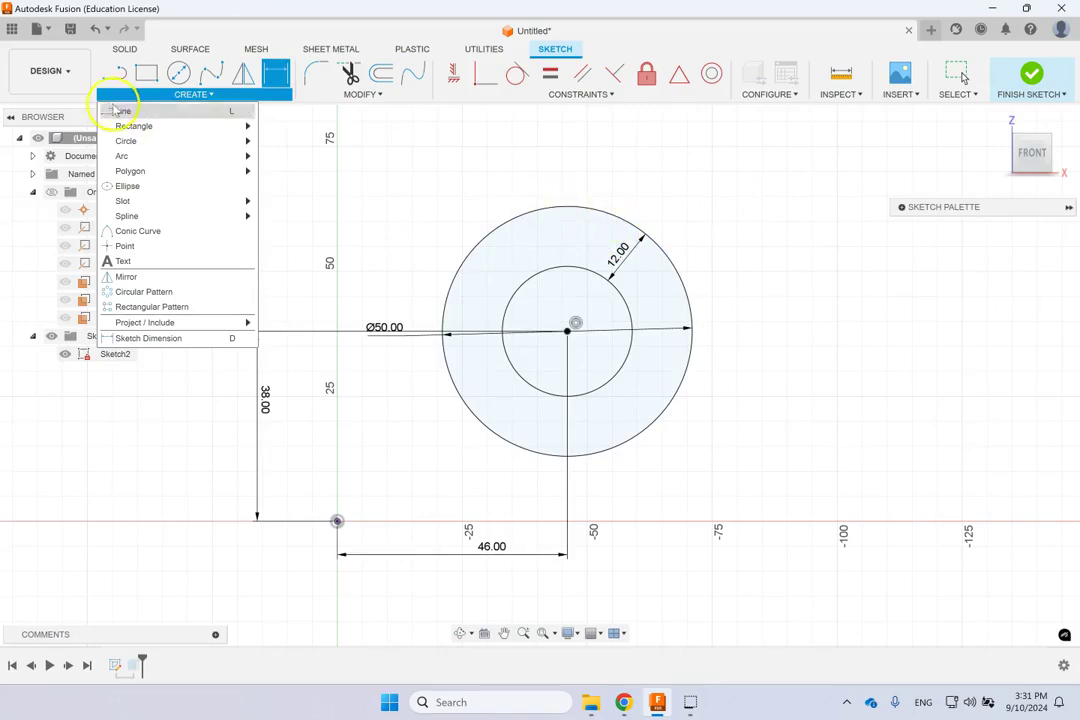
pyautogui.click(205, 93)
pyautogui.press('Escape')
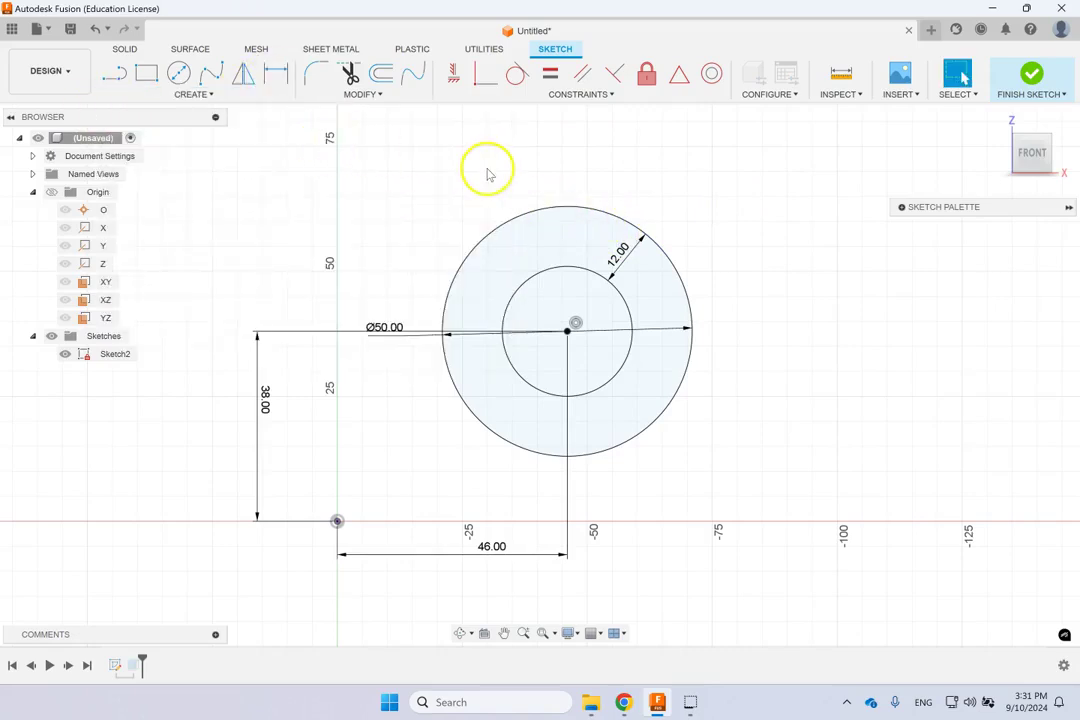
# Delete the outer 50 mm circle, keeping the inner circle
pyautogui.click(517, 216)
pyautogui.press('Delete')
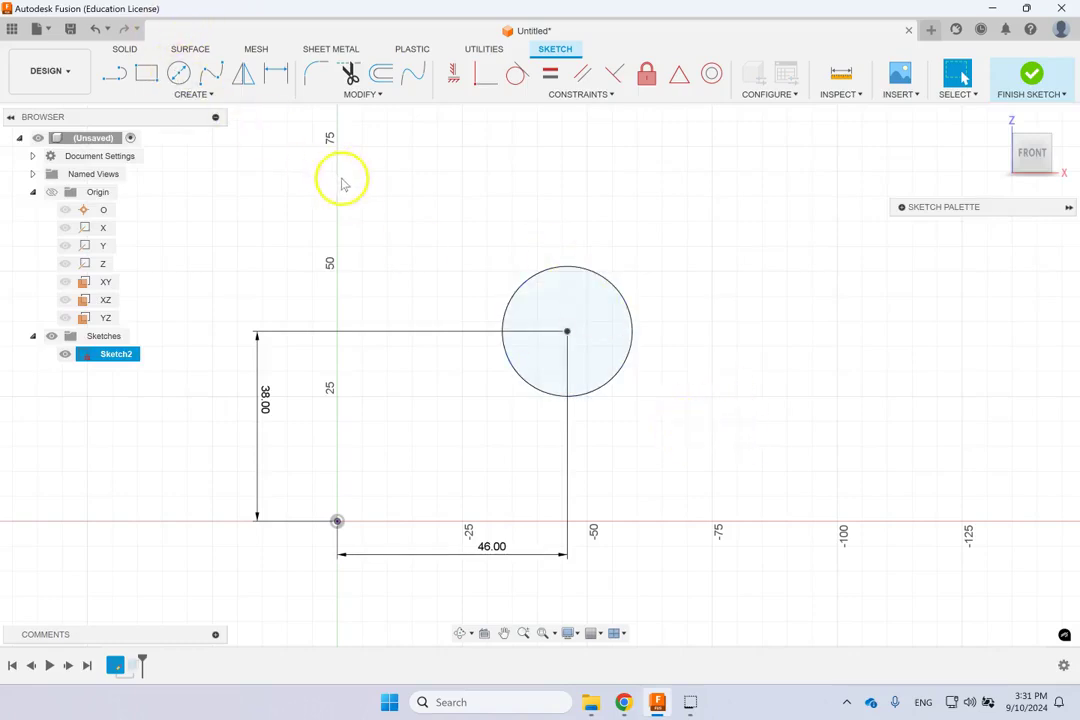
pyautogui.press('s')
pyautogui.click(506, 277)
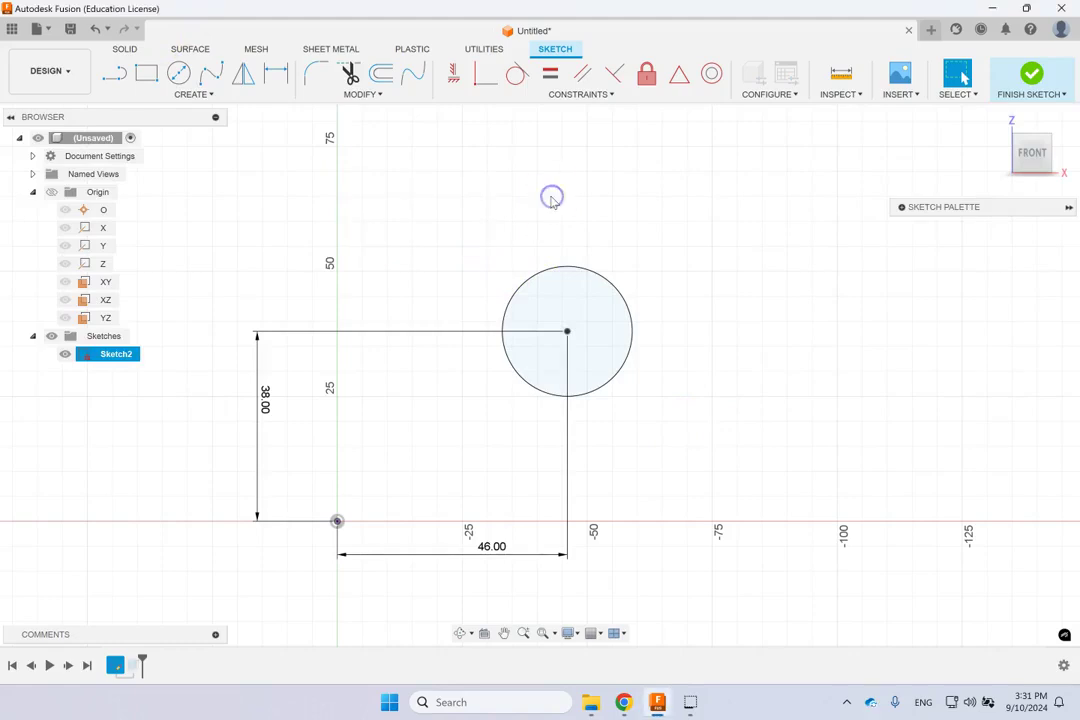
# Dimension the remaining circle's diameter as 30 mm
pyautogui.press('d')
pyautogui.click(524, 284)
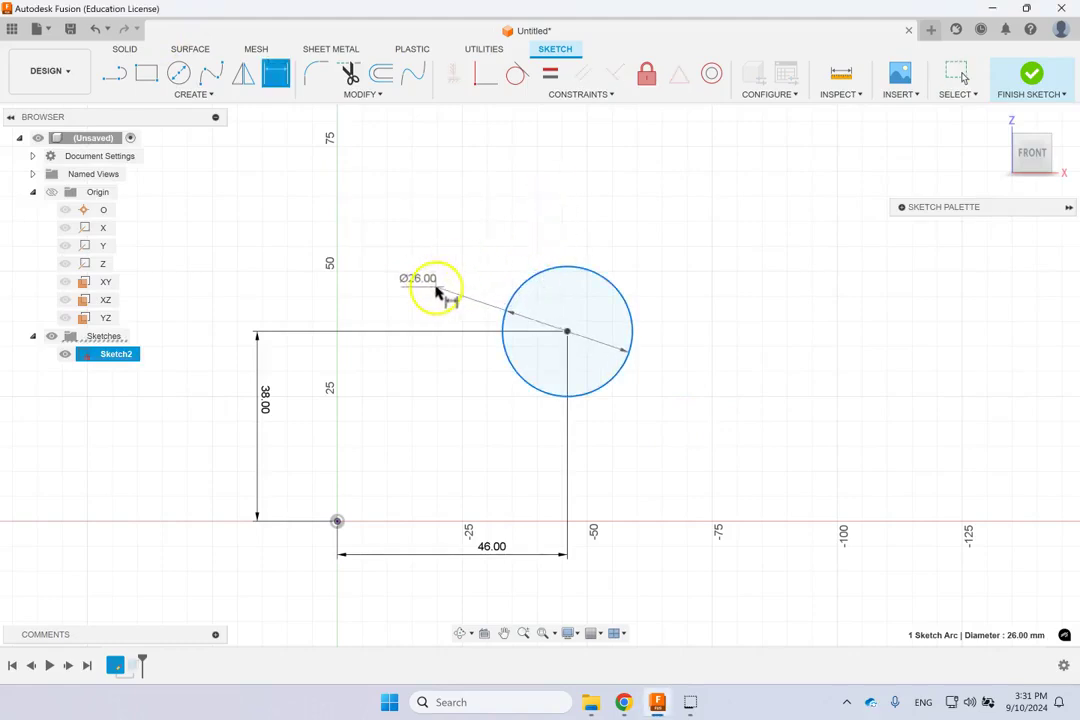
pyautogui.click(436, 290)
pyautogui.write('30')
pyautogui.press('Return')
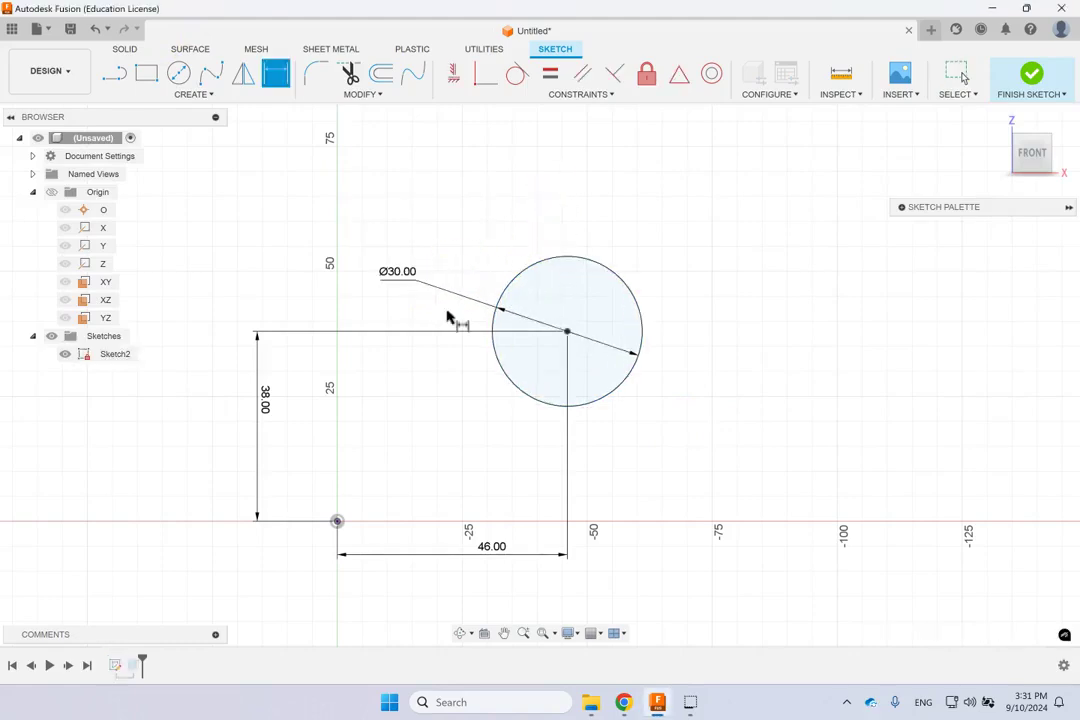
# Sketch a second circle about 19 mm in diameter, to the right of the 30 mm circle at roughly the same height
pyautogui.click(178, 73)
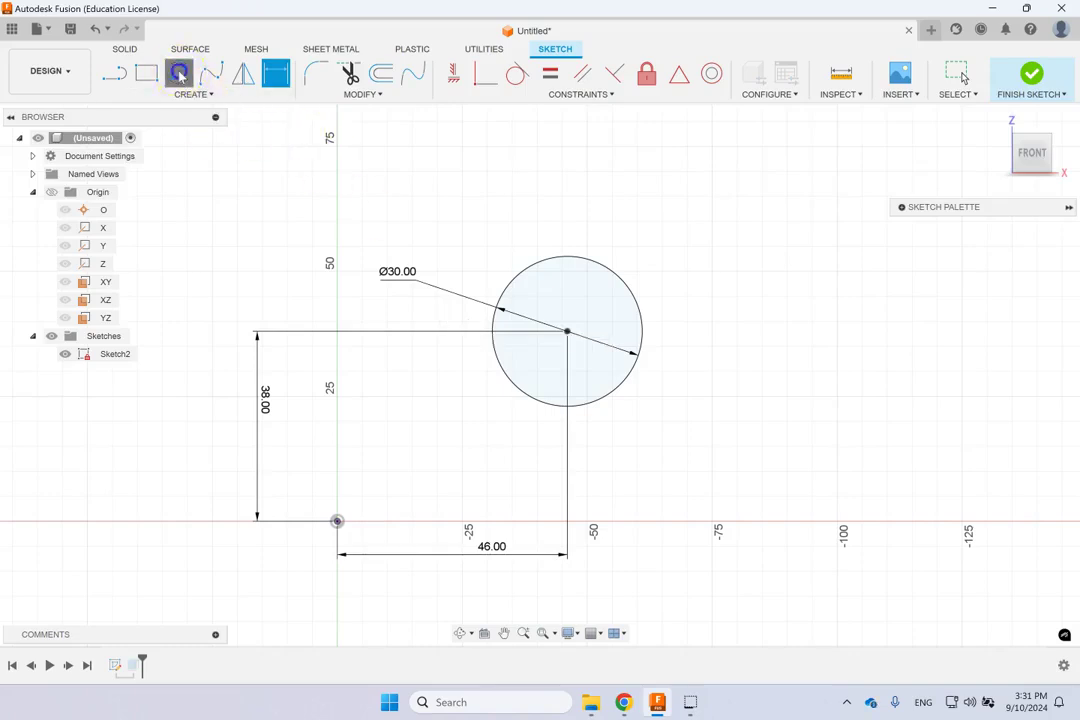
pyautogui.click(766, 336)
pyautogui.click(755, 292)
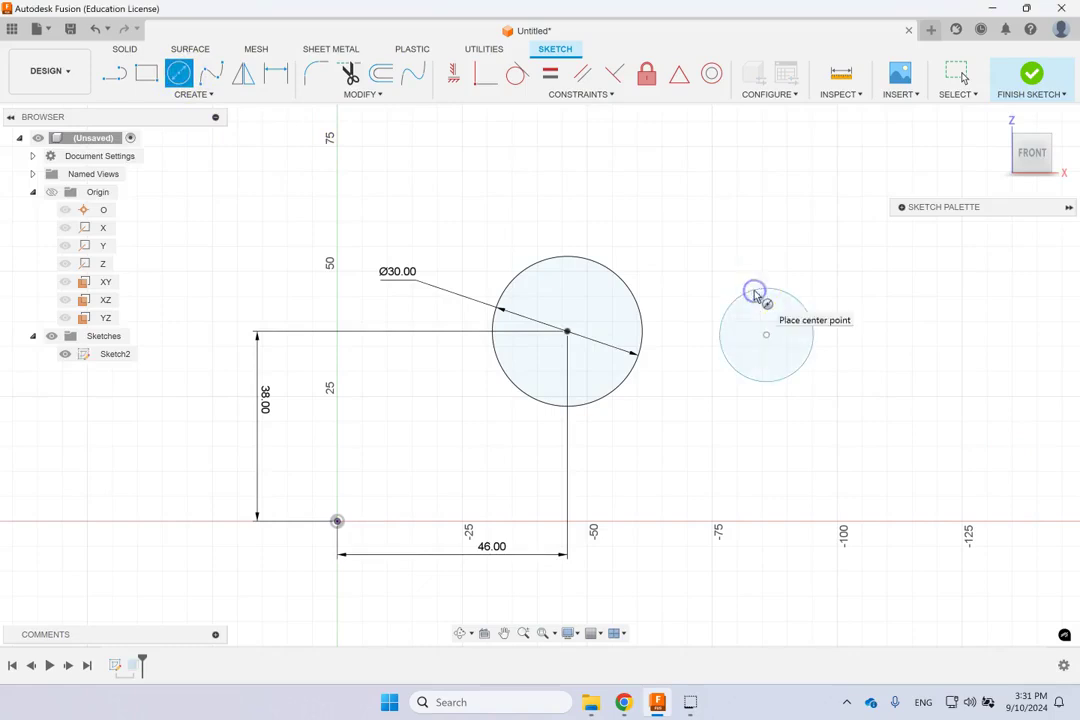
# Dimension the second circle's diameter as 20 mm
pyautogui.press('d')
pyautogui.click(804, 312)
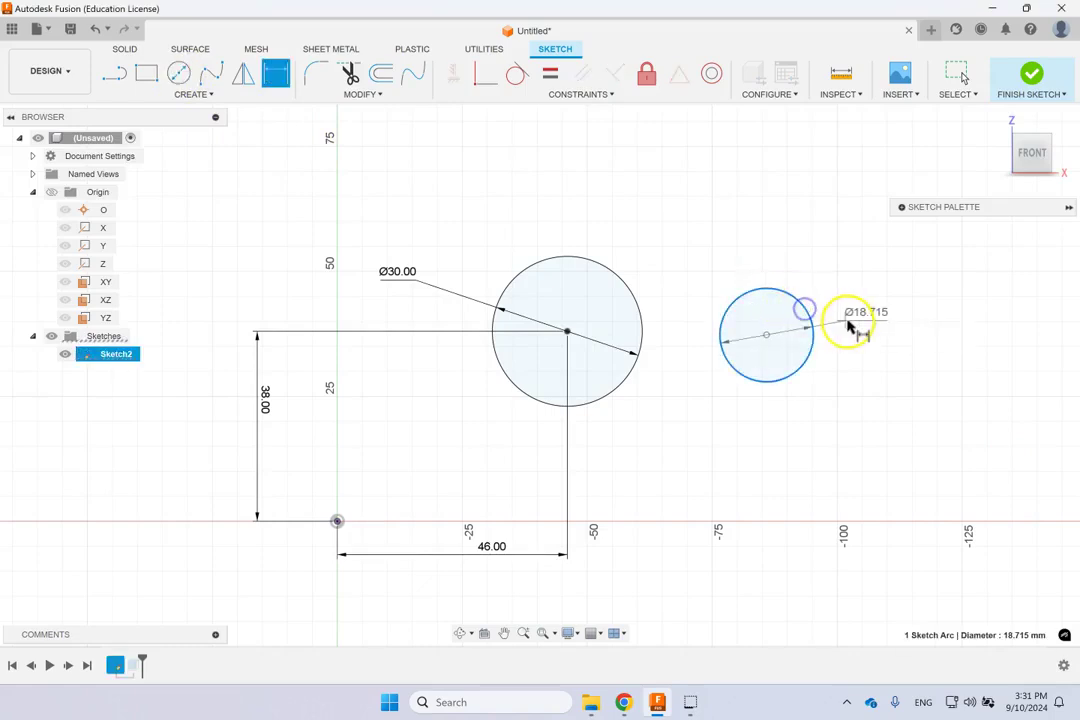
pyautogui.click(850, 323)
pyautogui.write('20')
pyautogui.press('Return')
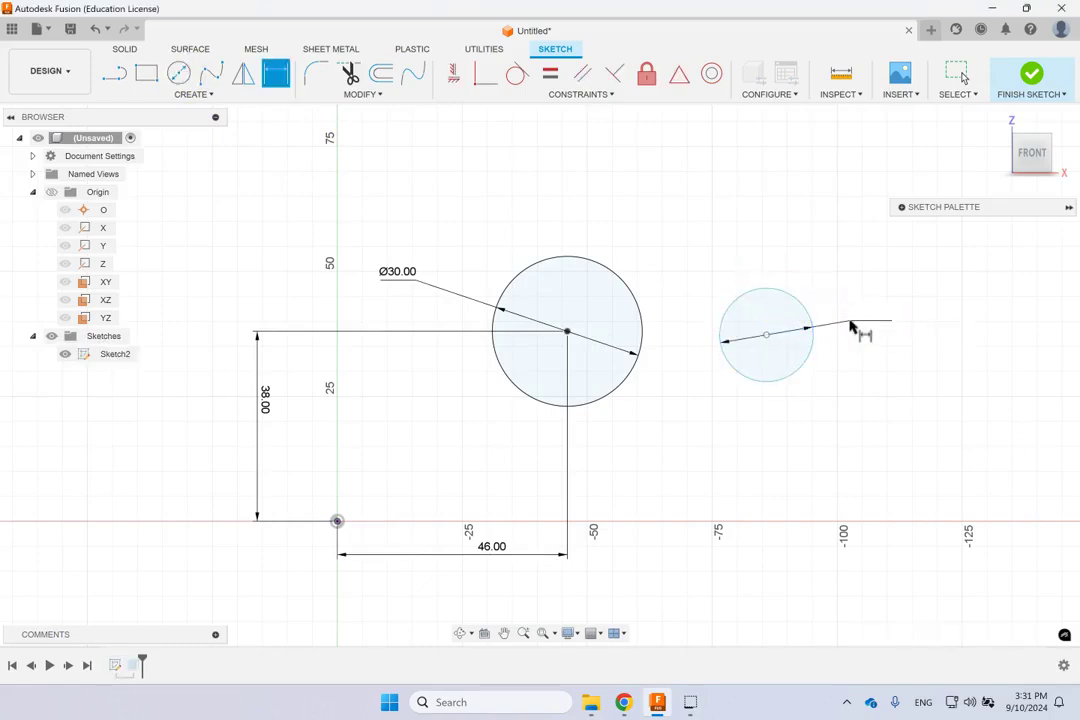
pyautogui.click(277, 74)
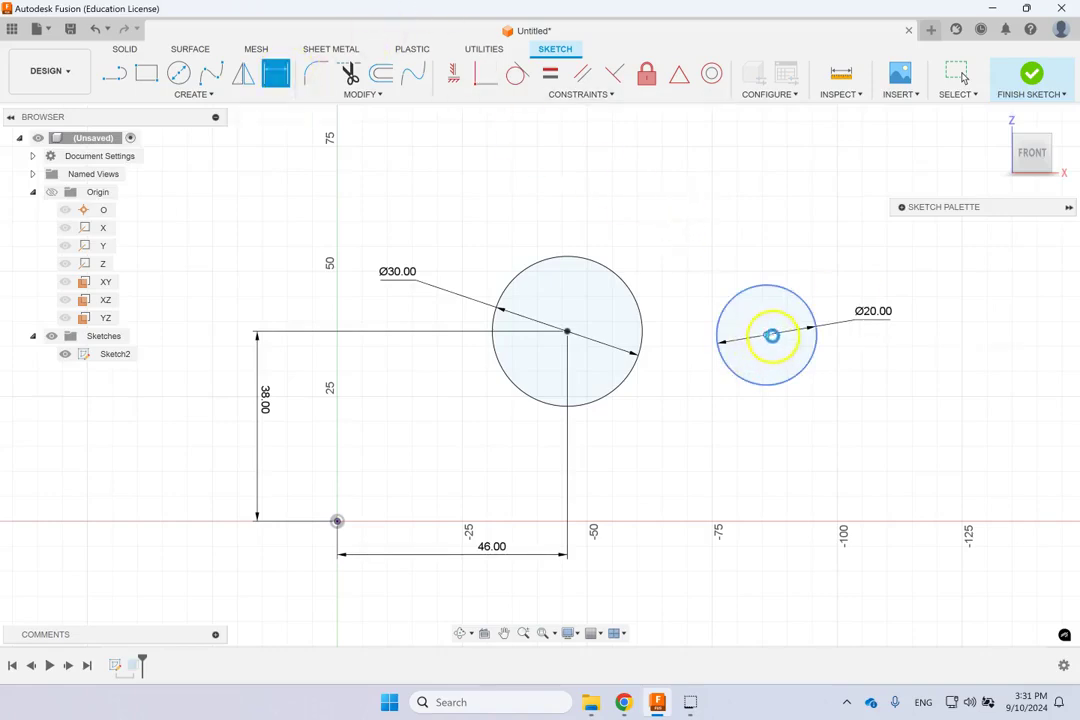
pyautogui.press('Escape')
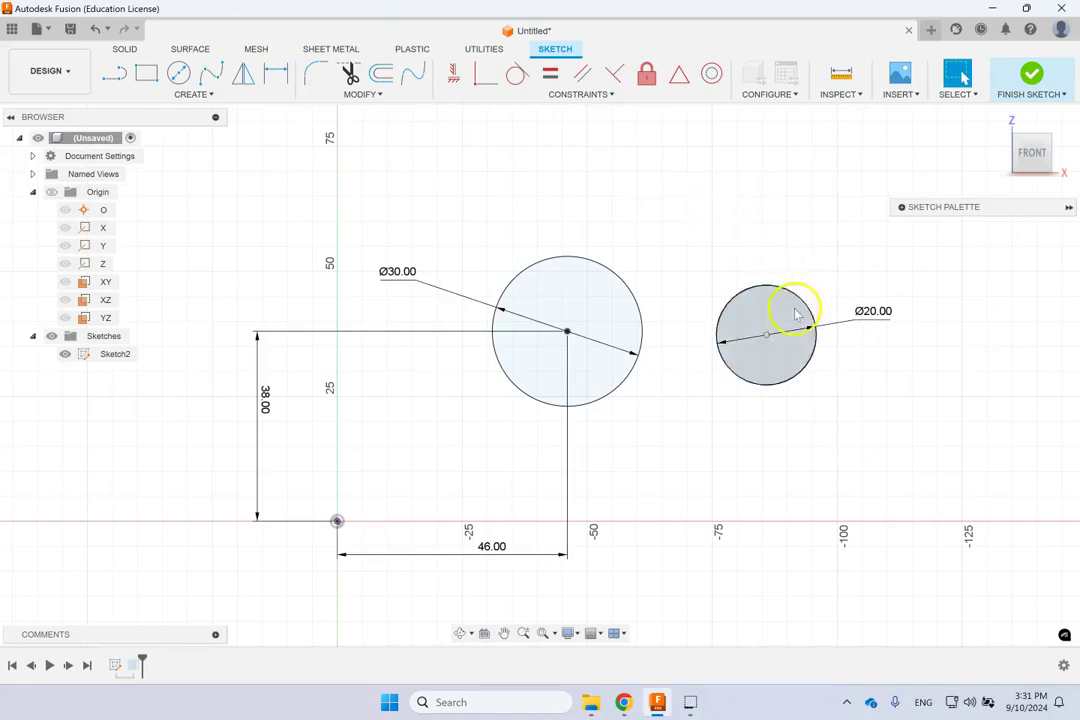
# Align the centers of the two circles with a Horizontal/Vertical constraint
pyautogui.click(767, 338)
pyautogui.keyDown('shift'); pyautogui.click(567, 333); pyautogui.keyUp('shift')
pyautogui.click(453, 73)
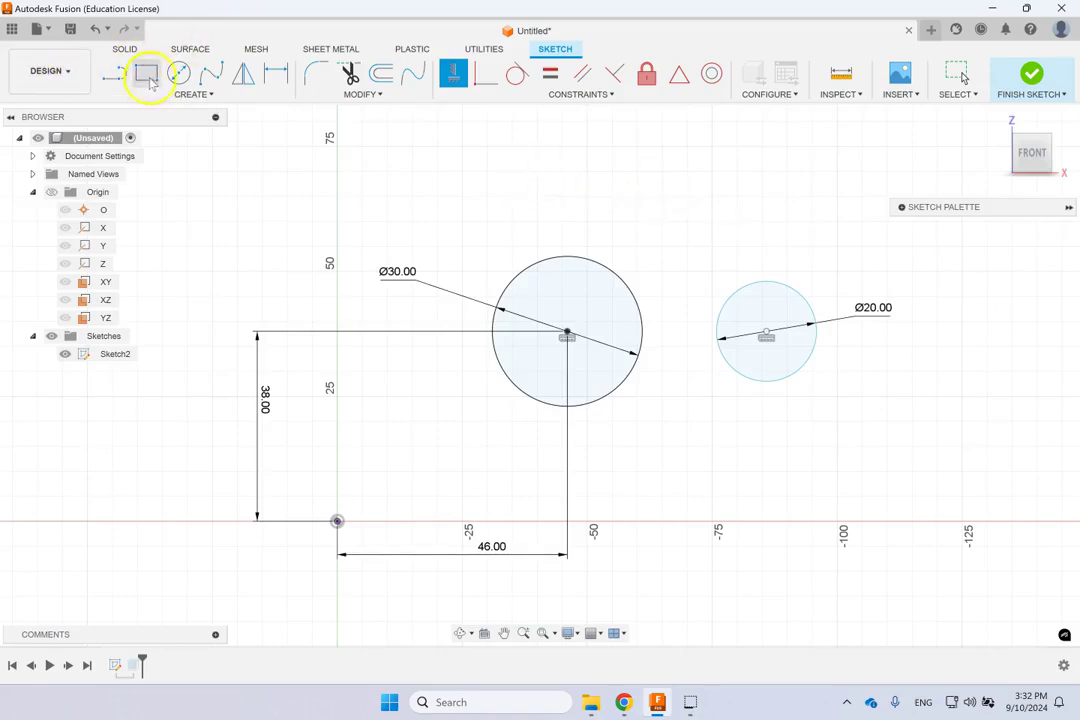
# Dimension the horizontal distance between the two circles' centers as 40 mm
pyautogui.press('d')
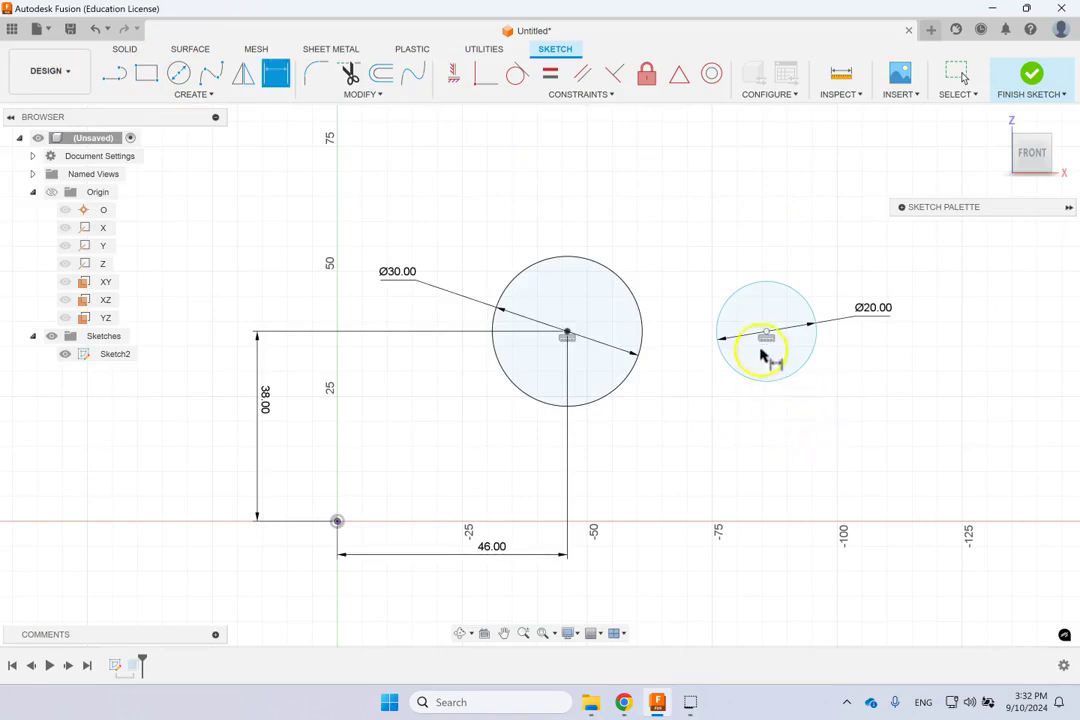
pyautogui.click(766, 334)
pyautogui.click(566, 332)
pyautogui.click(667, 452)
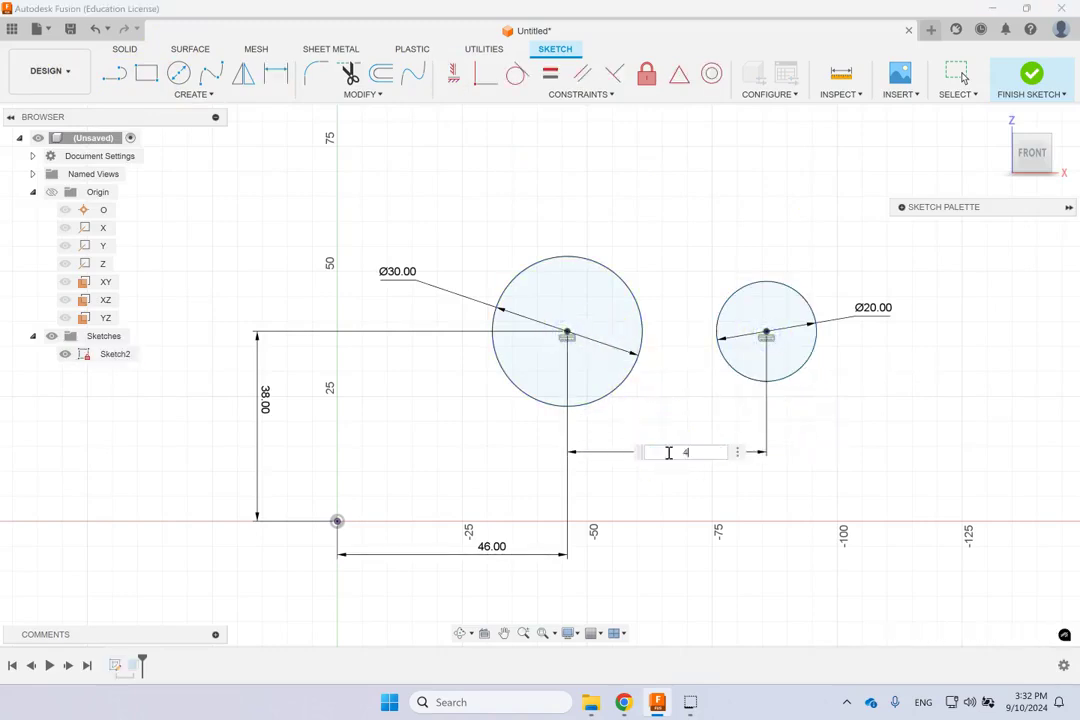
pyautogui.press('Return')
# Sketch two separate slanted lines spanning from the large circle to the small one, one just above and one just below the circles
pyautogui.click(114, 73)
pyautogui.click(577, 240)
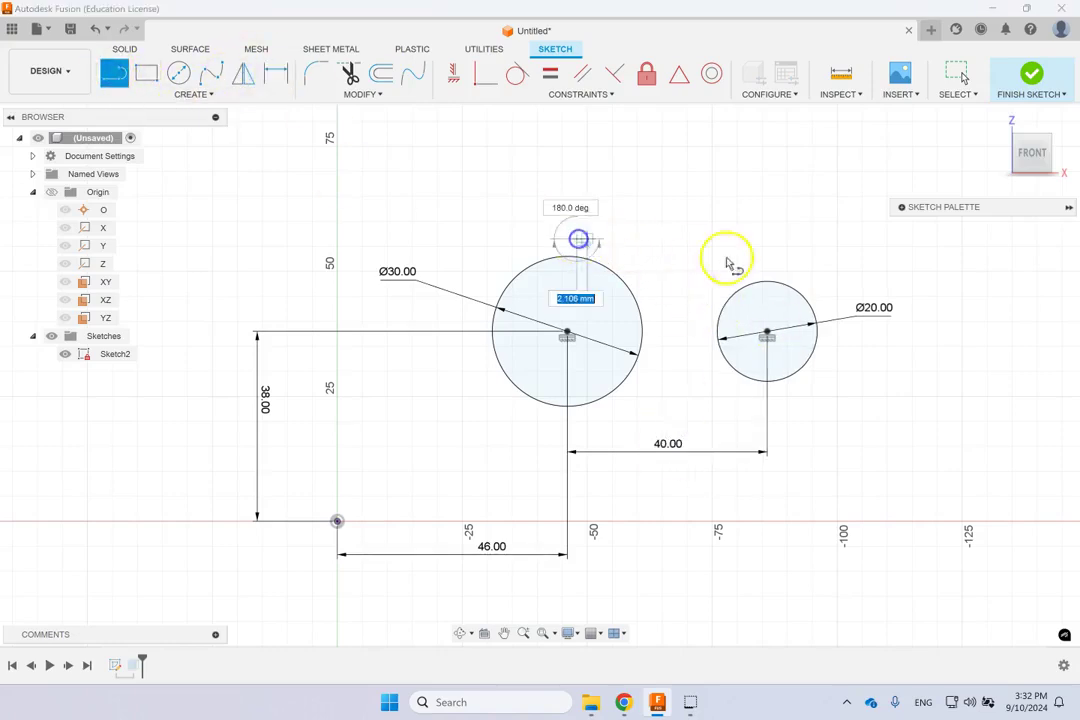
pyautogui.doubleClick(777, 271)
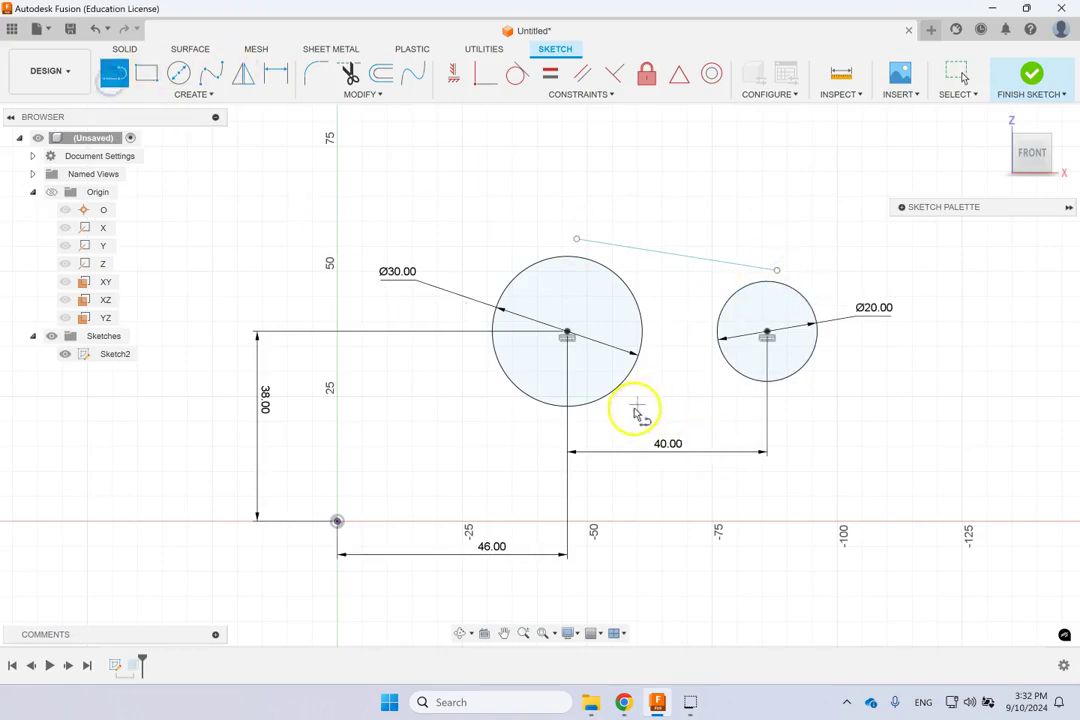
pyautogui.click(594, 419)
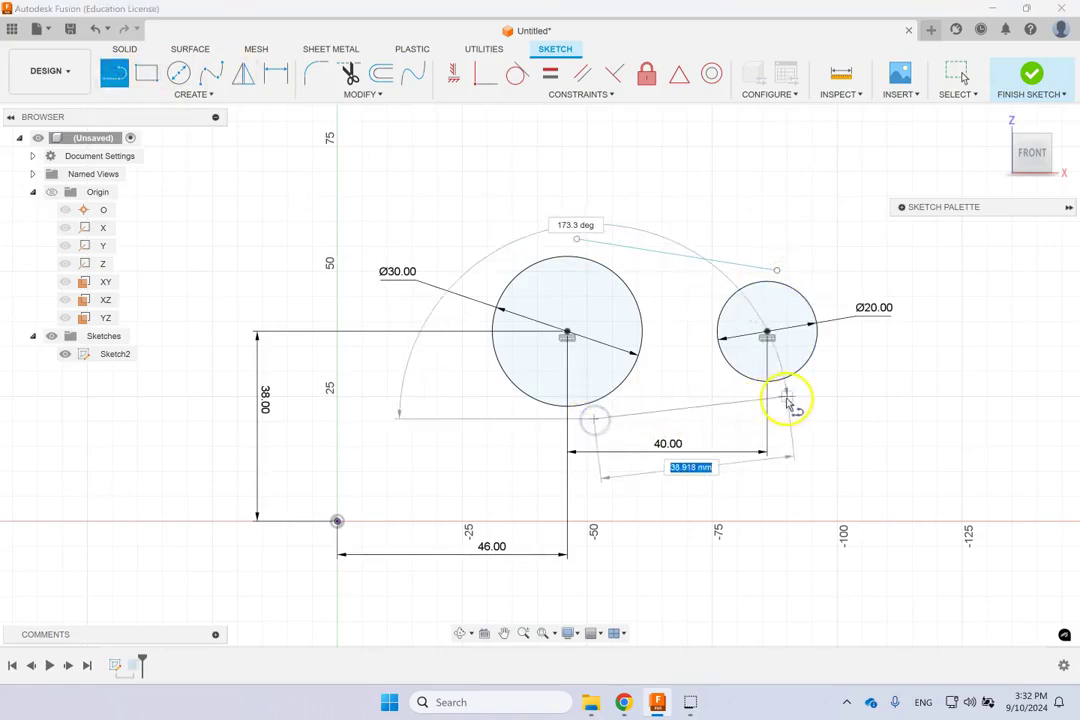
pyautogui.click(780, 401)
pyautogui.press('Escape')
# Make the upper line tangent to both the 20 mm and the 30 mm circle
pyautogui.click(733, 265)
pyautogui.keyDown('shift'); pyautogui.click(746, 290); pyautogui.keyUp('shift')
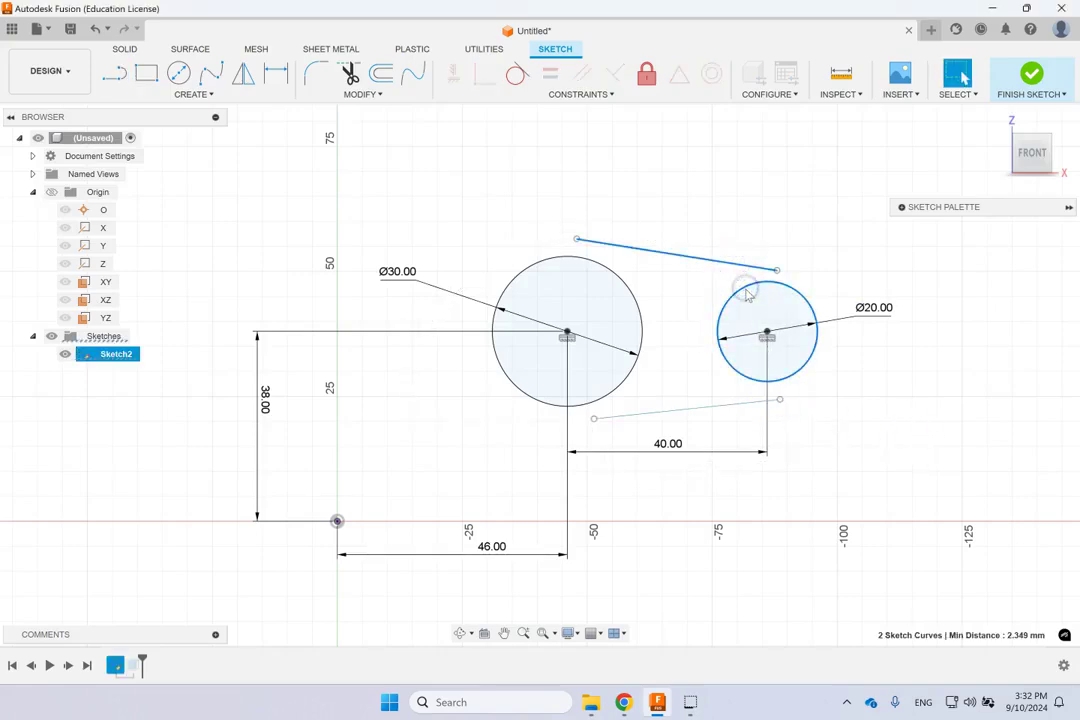
pyautogui.click(612, 95)
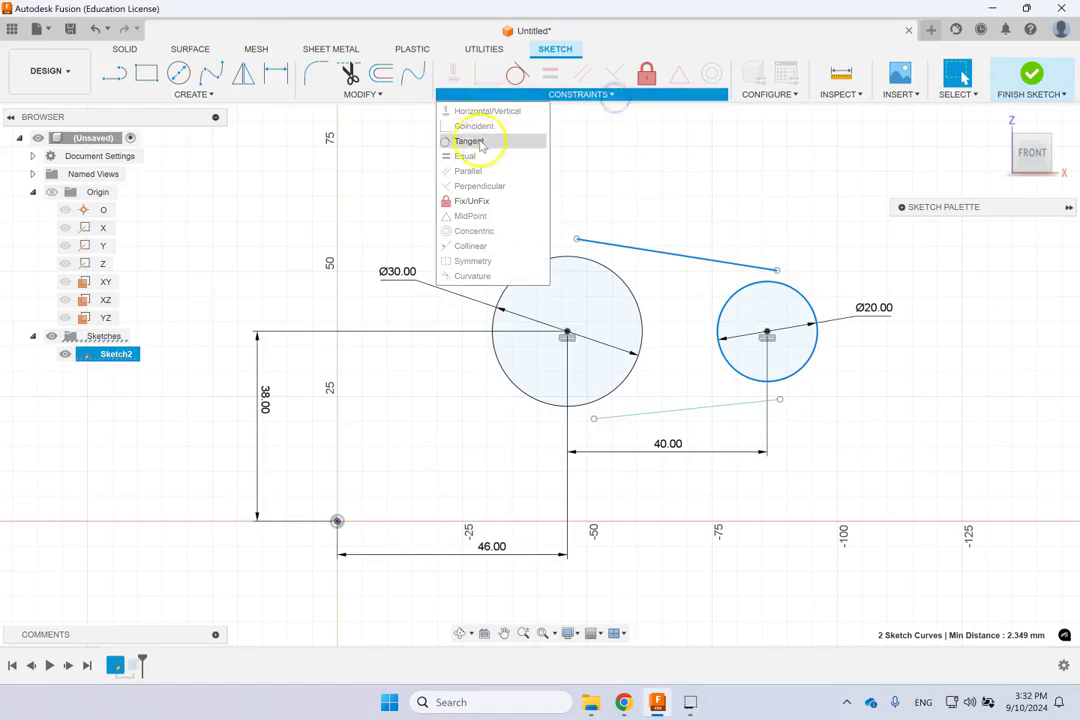
pyautogui.click(516, 78)
pyautogui.click(603, 254)
pyautogui.click(553, 260)
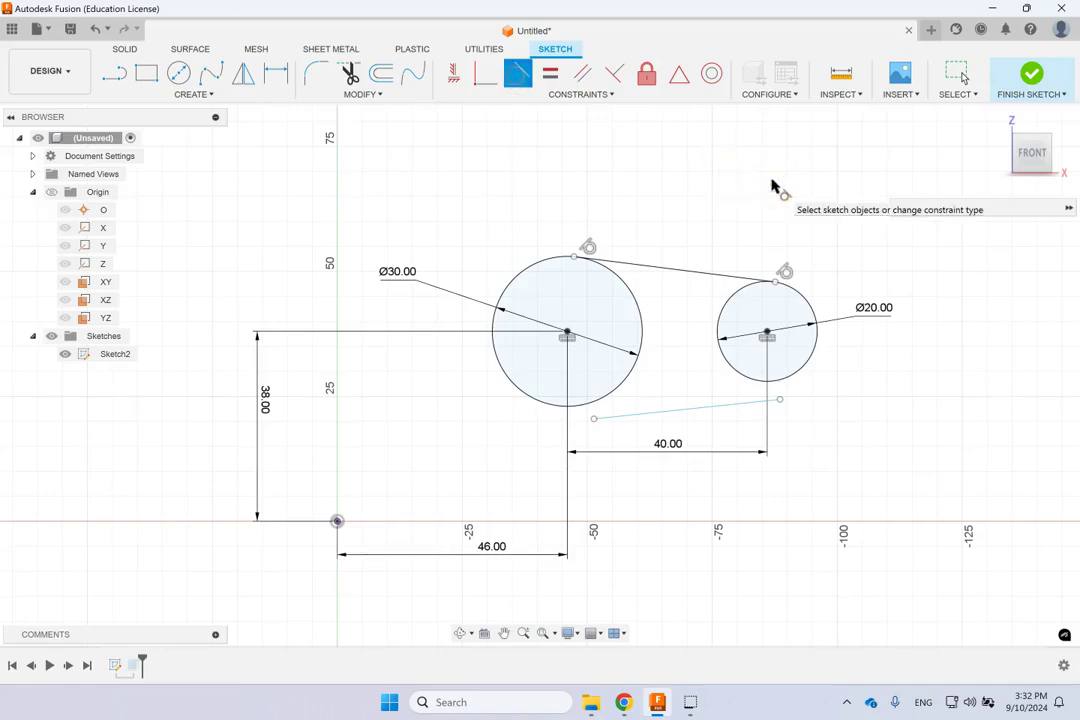
# Make the lower line tangent to both the 20 mm and the 30 mm circle
pyautogui.click(742, 404)
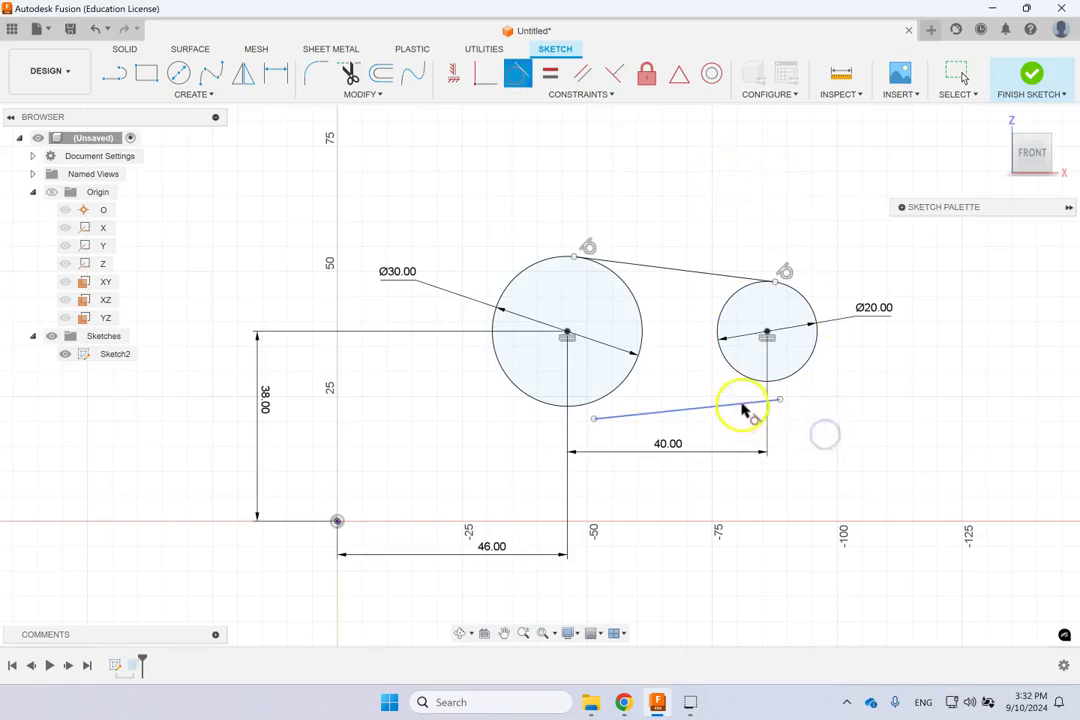
pyautogui.click(747, 385)
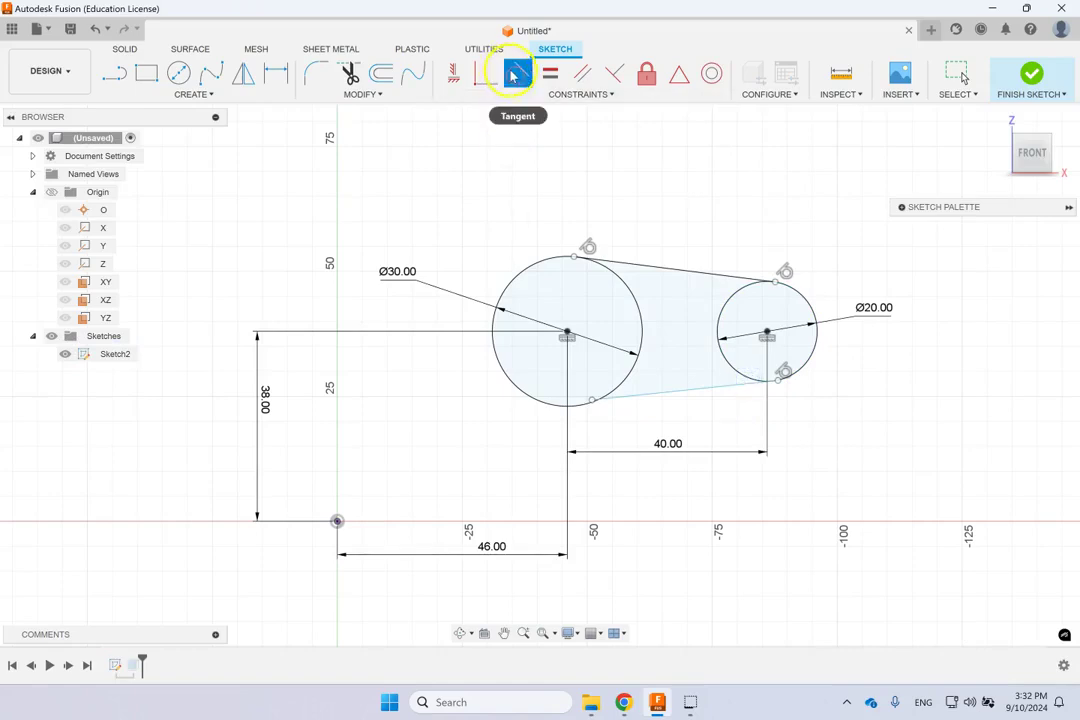
pyautogui.click(613, 397)
pyautogui.click(611, 397)
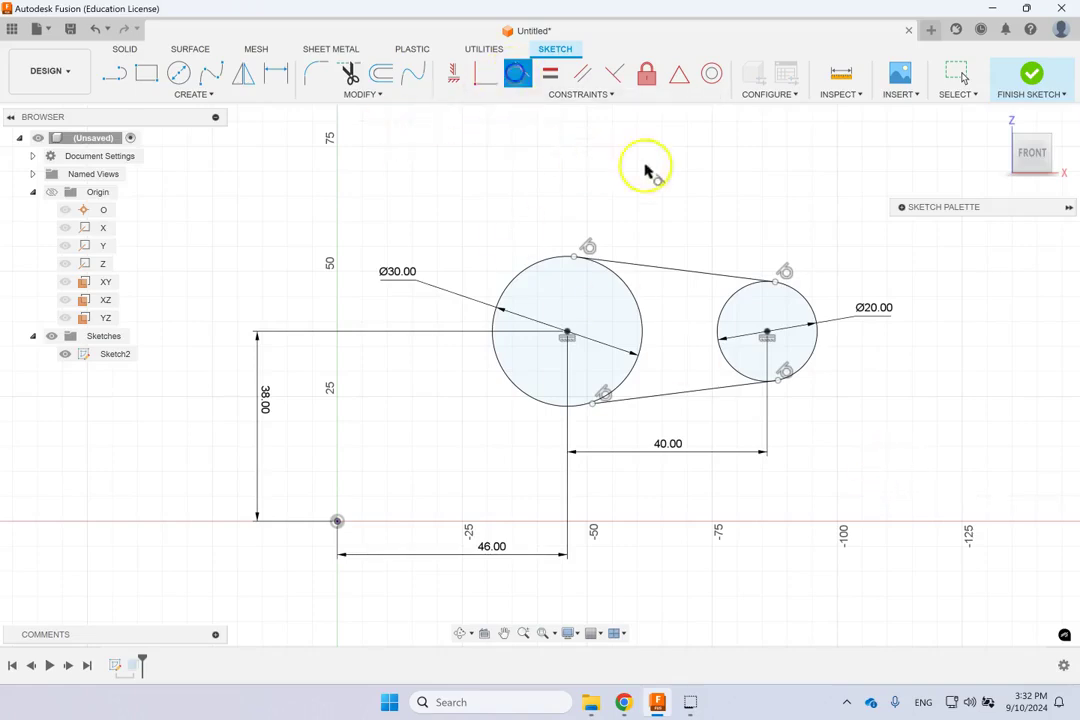
pyautogui.press('Escape')
# Extend the lower tangent line's end at the 30 mm circle so that it meets the circle
pyautogui.scroll(3, 906, 509)
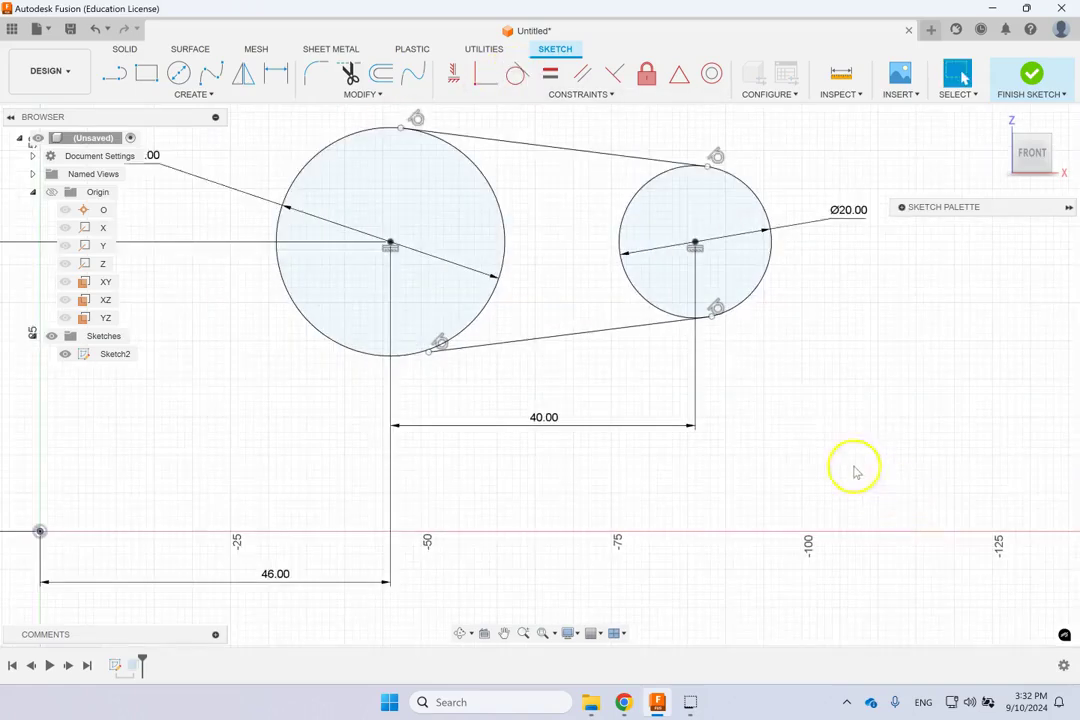
pyautogui.scroll(4, 378, 358)
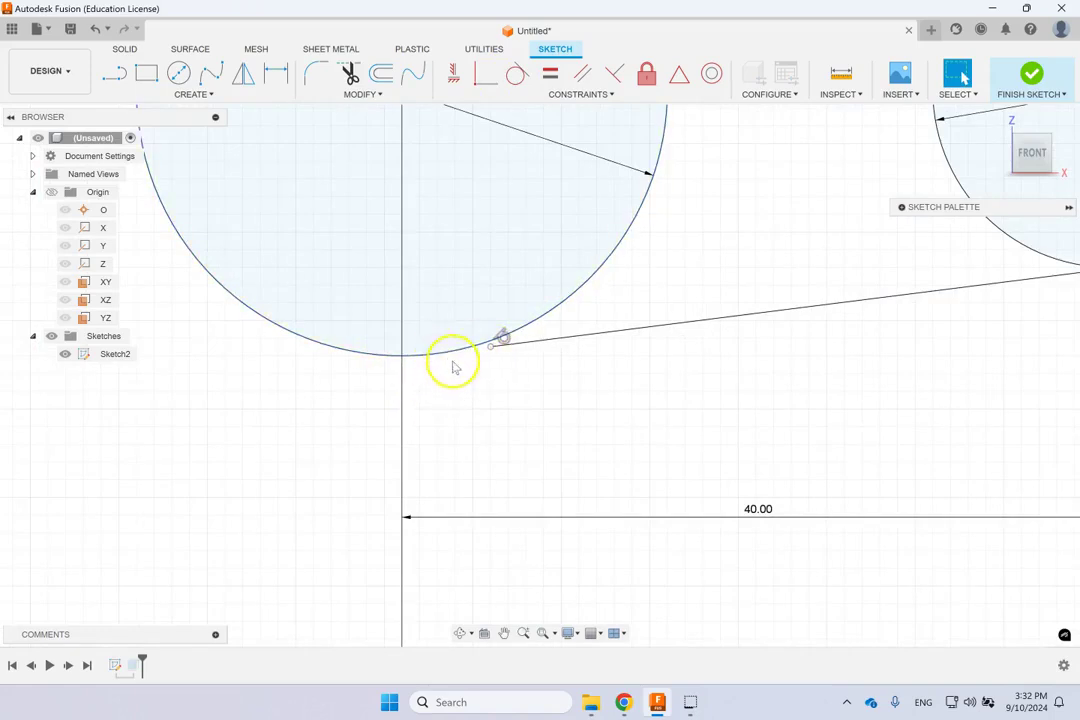
pyautogui.scroll(-3, 585, 375)
pyautogui.scroll(-3, 595, 345)
pyautogui.scroll(5, 550, 258)
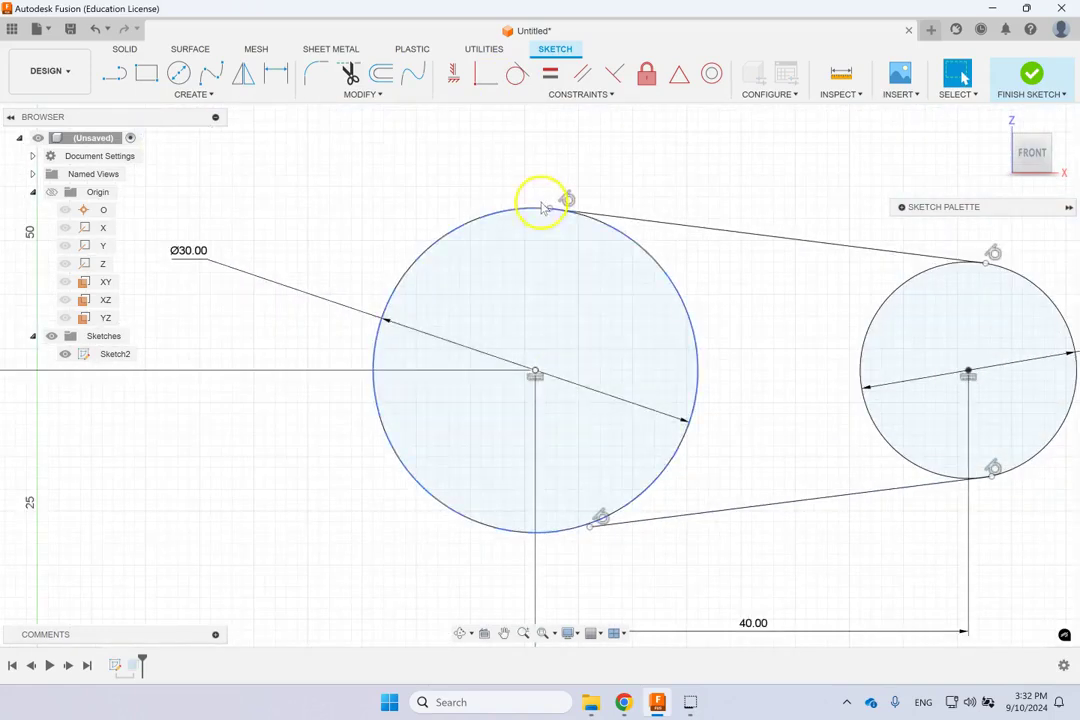
pyautogui.scroll(-2, 675, 538)
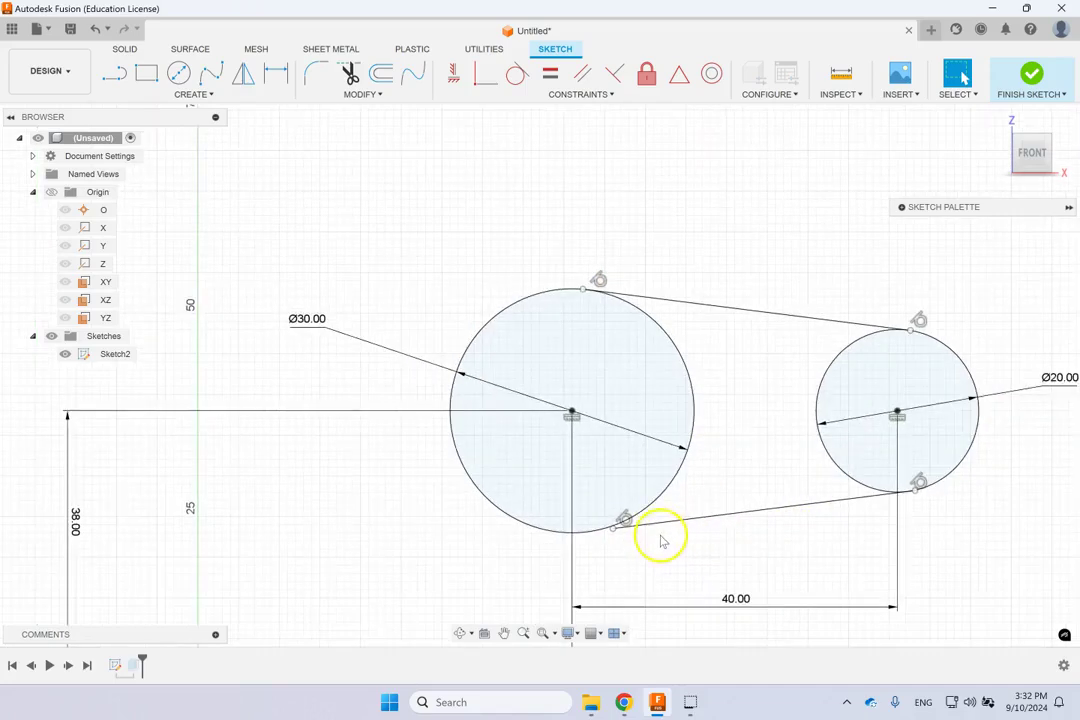
pyautogui.scroll(3, 640, 533)
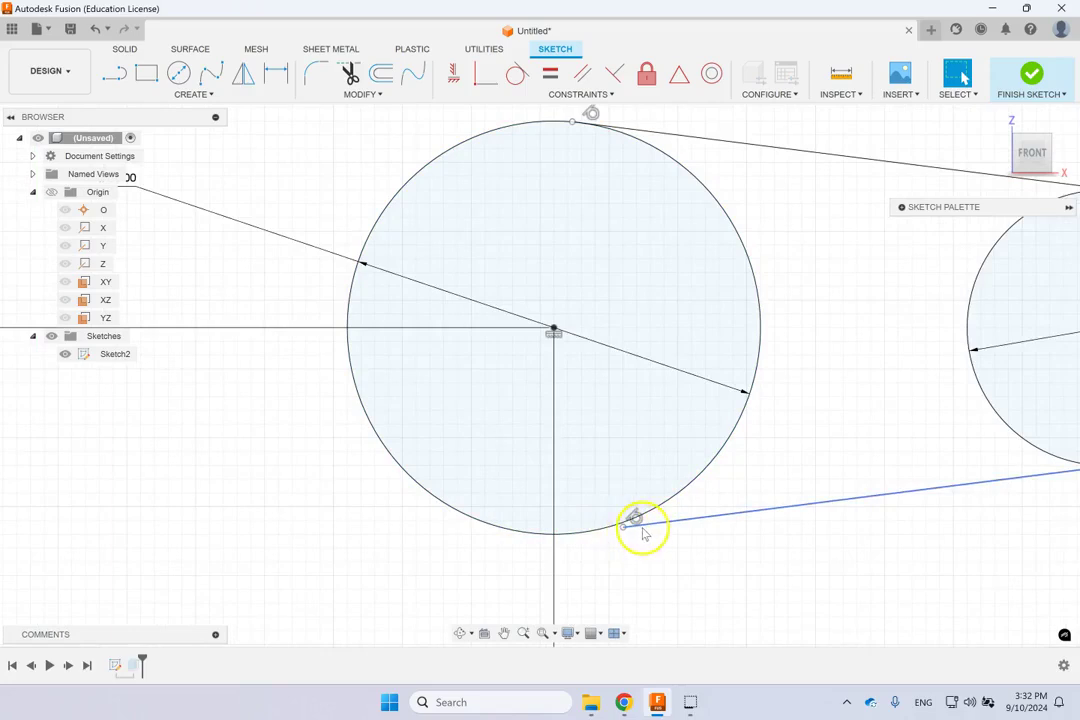
pyautogui.click(373, 94)
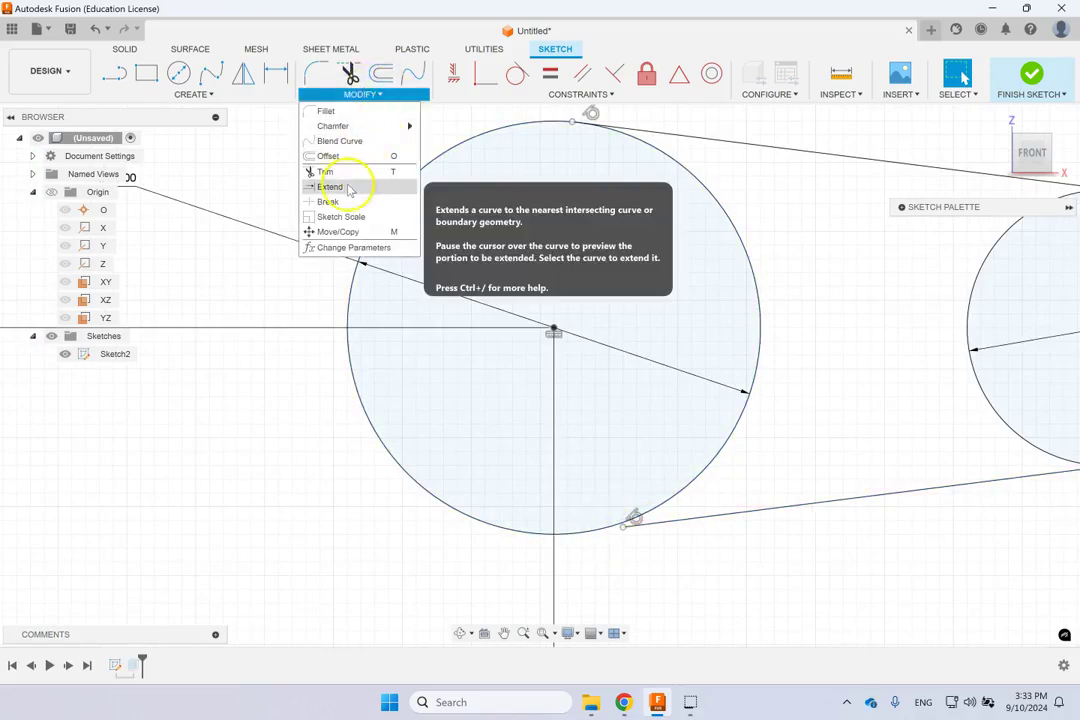
pyautogui.click(346, 189)
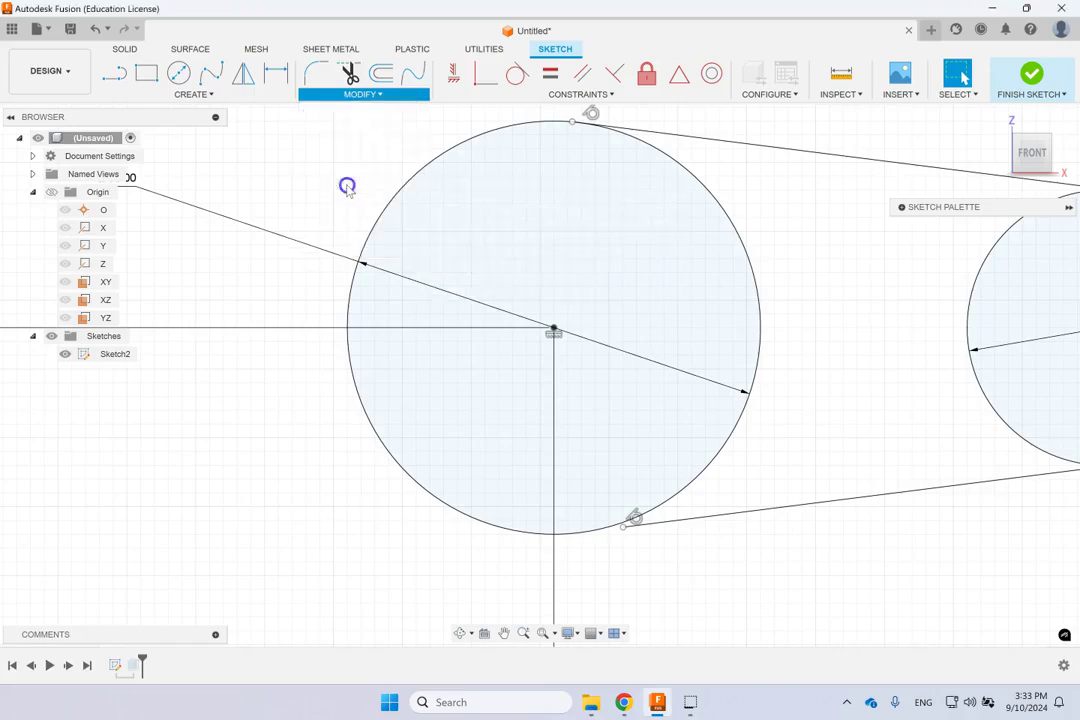
pyautogui.click(681, 527)
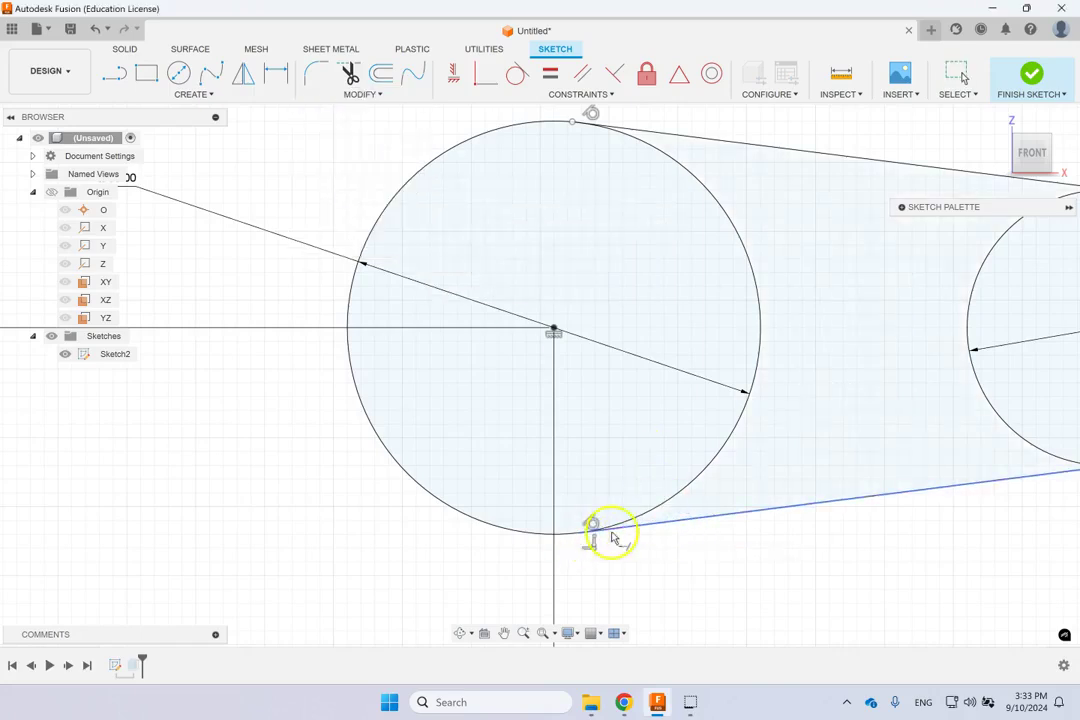
pyautogui.scroll(-2, 792, 566)
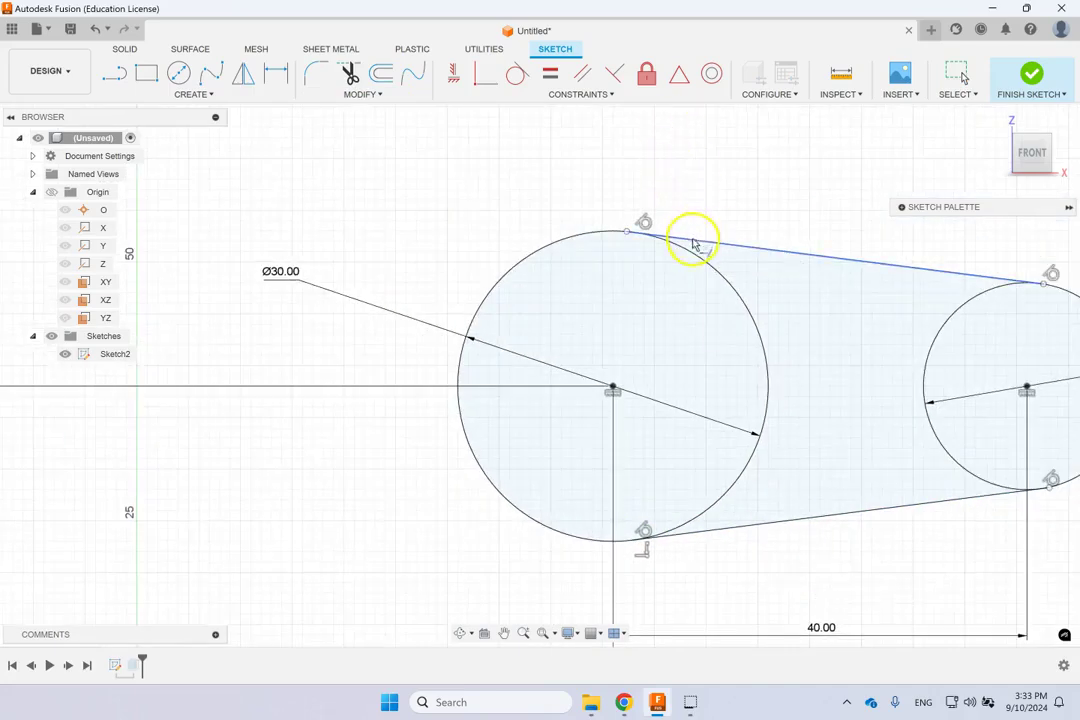
pyautogui.scroll(-2, 942, 410)
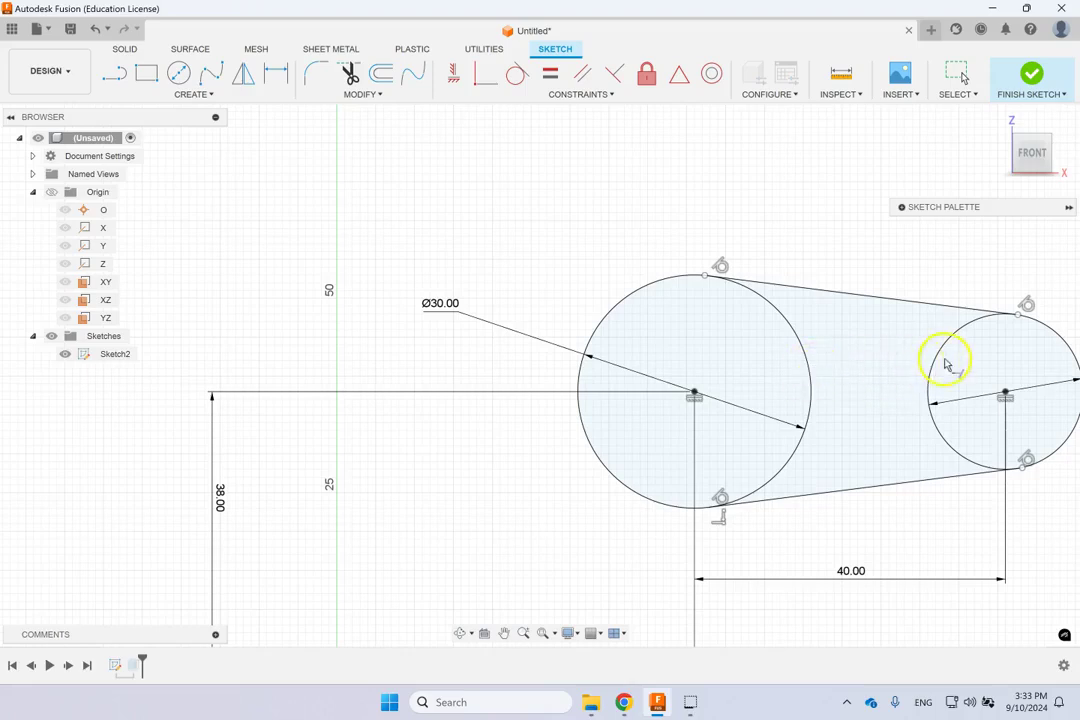
# Trim away the inner arcs of the 30 mm and 20 mm circles between the two tangent lines
pyautogui.click(360, 94)
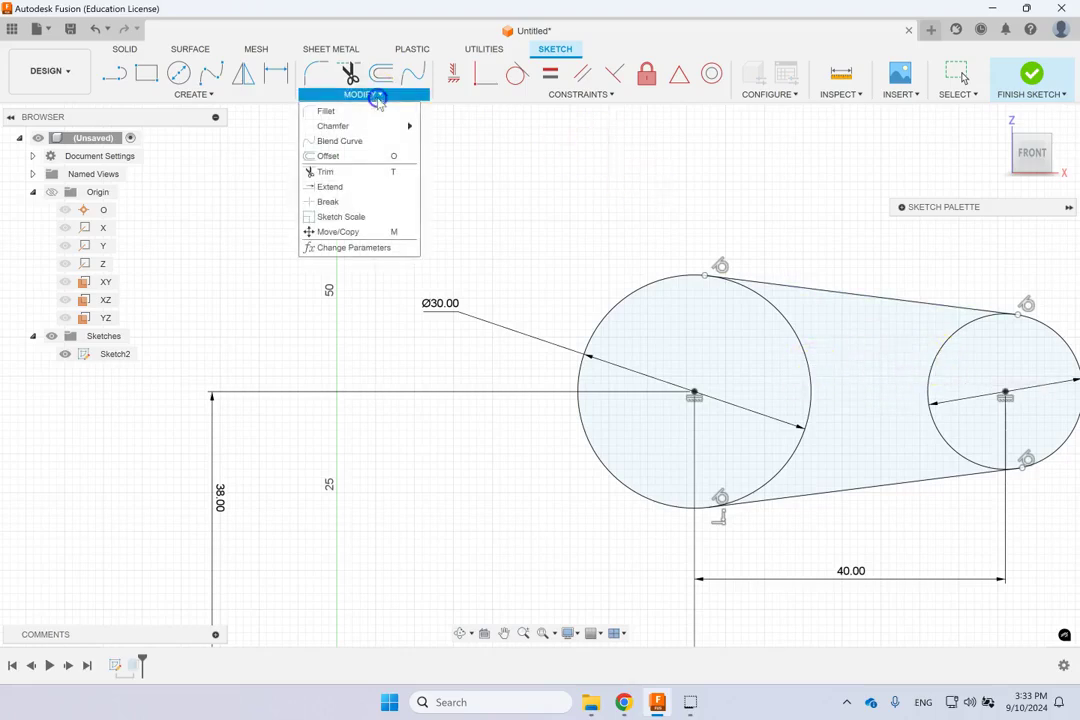
pyautogui.click(333, 172)
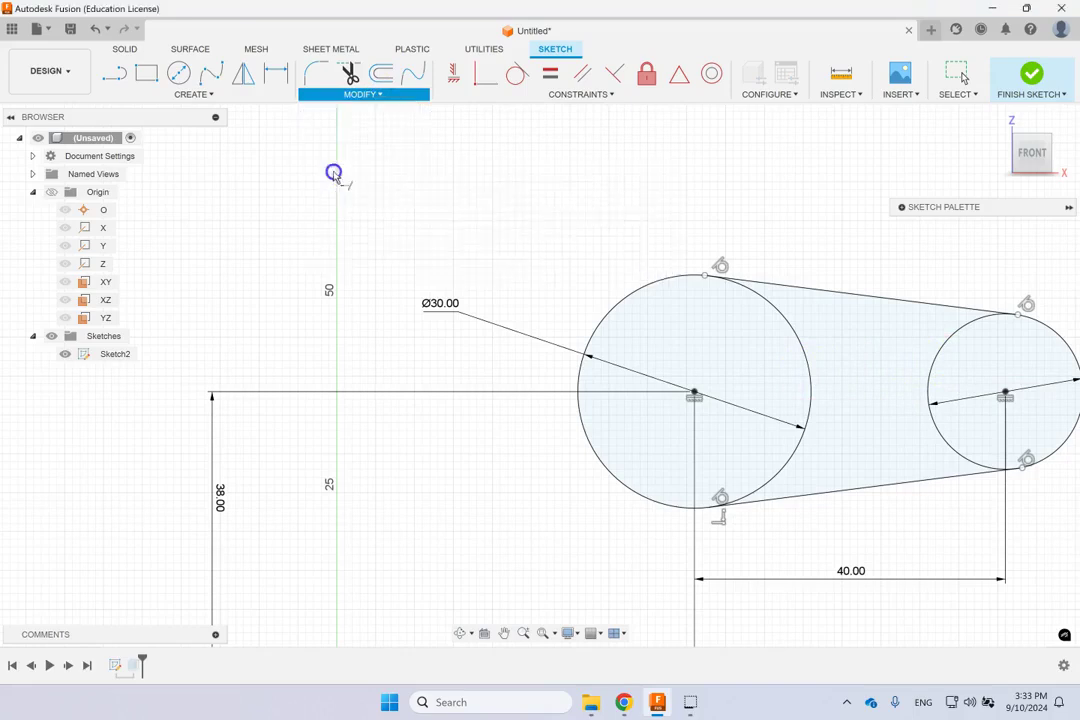
pyautogui.click(803, 355)
pyautogui.click(931, 383)
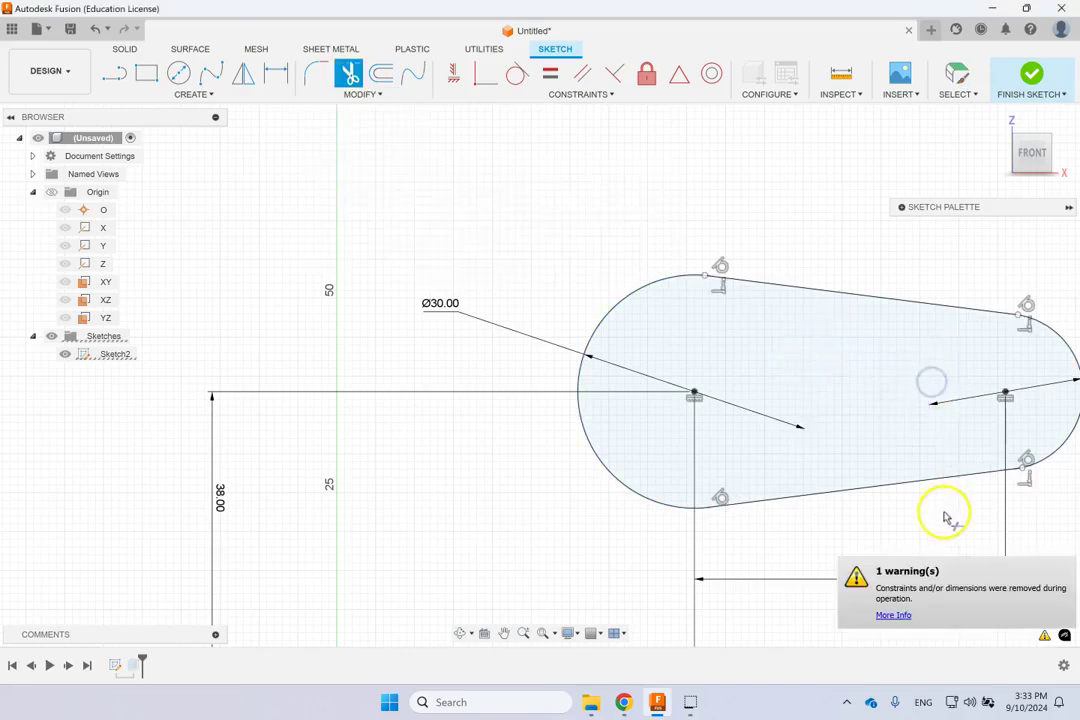
pyautogui.scroll(-3, 940, 510)
pyautogui.scroll(-1, 1029, 451)
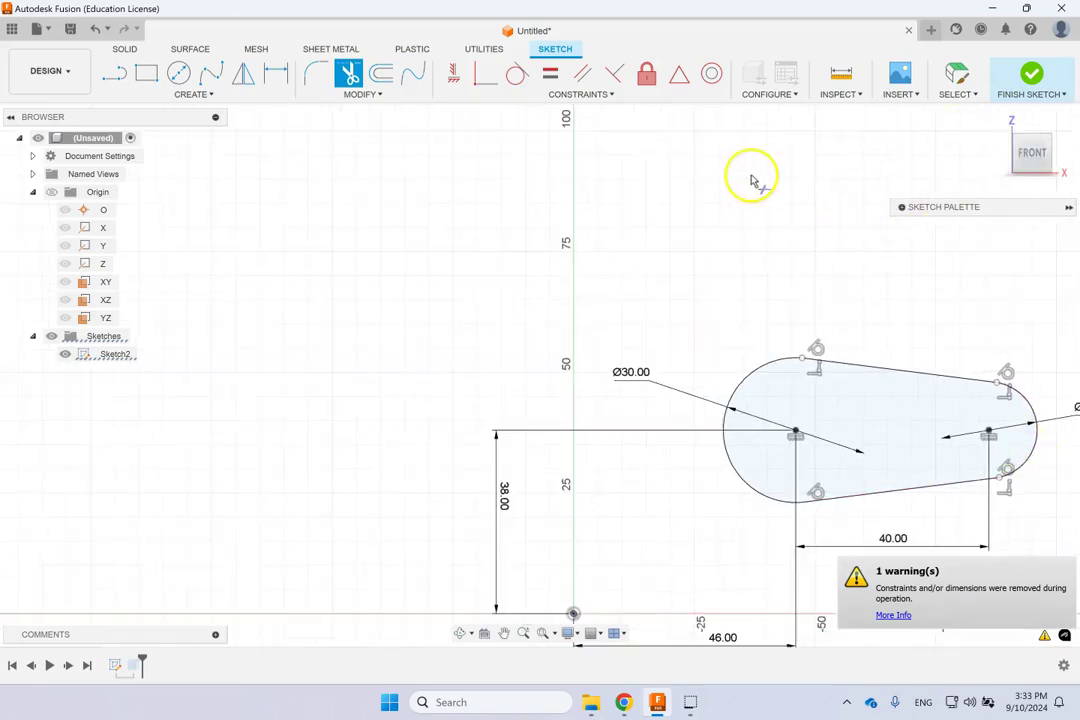
# Offset the whole rounded outline outward by 3 mm as a chained selection
pyautogui.scroll(2, 740, 155)
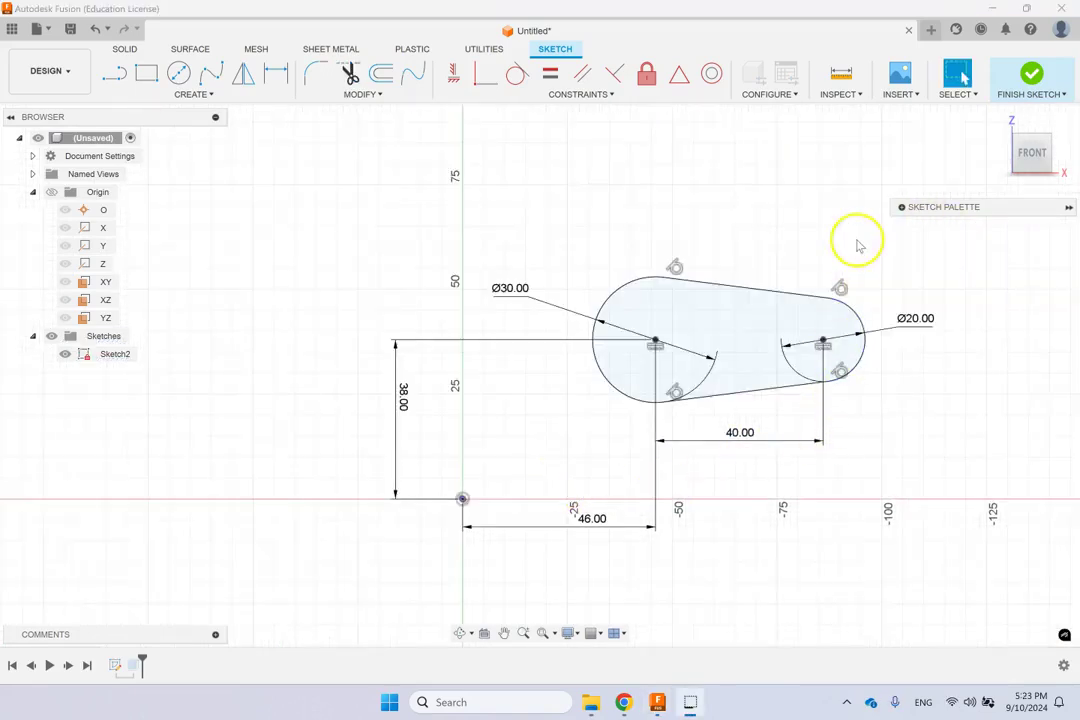
pyautogui.scroll(1, 1025, 293)
pyautogui.scroll(2, 1010, 295)
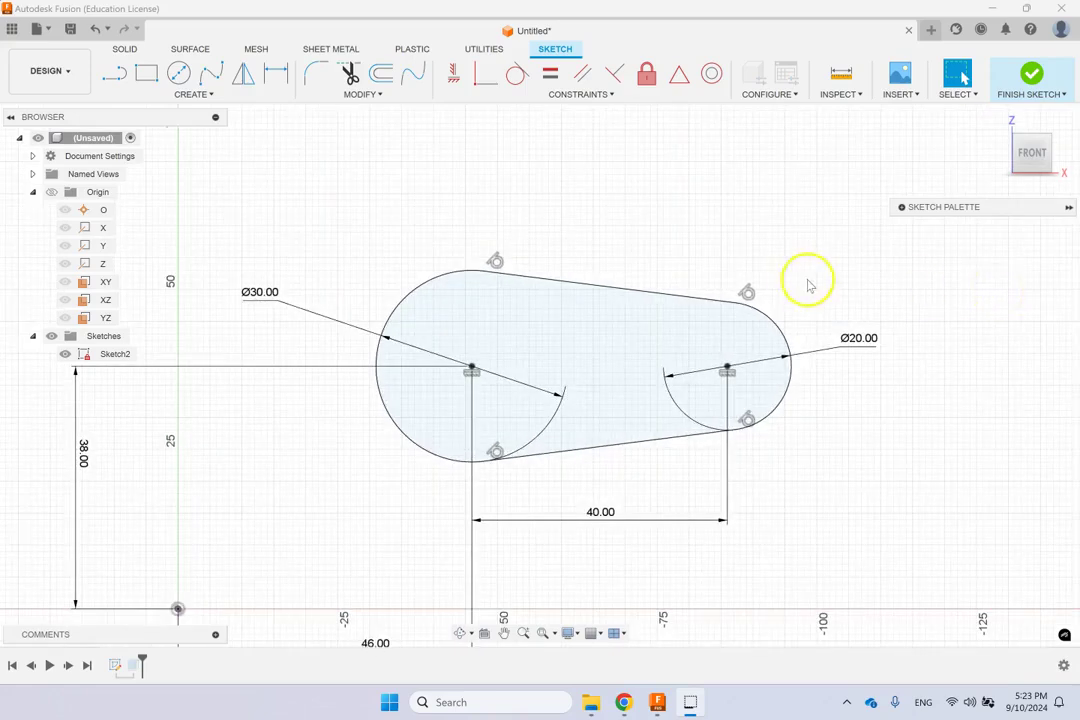
pyautogui.click(381, 73)
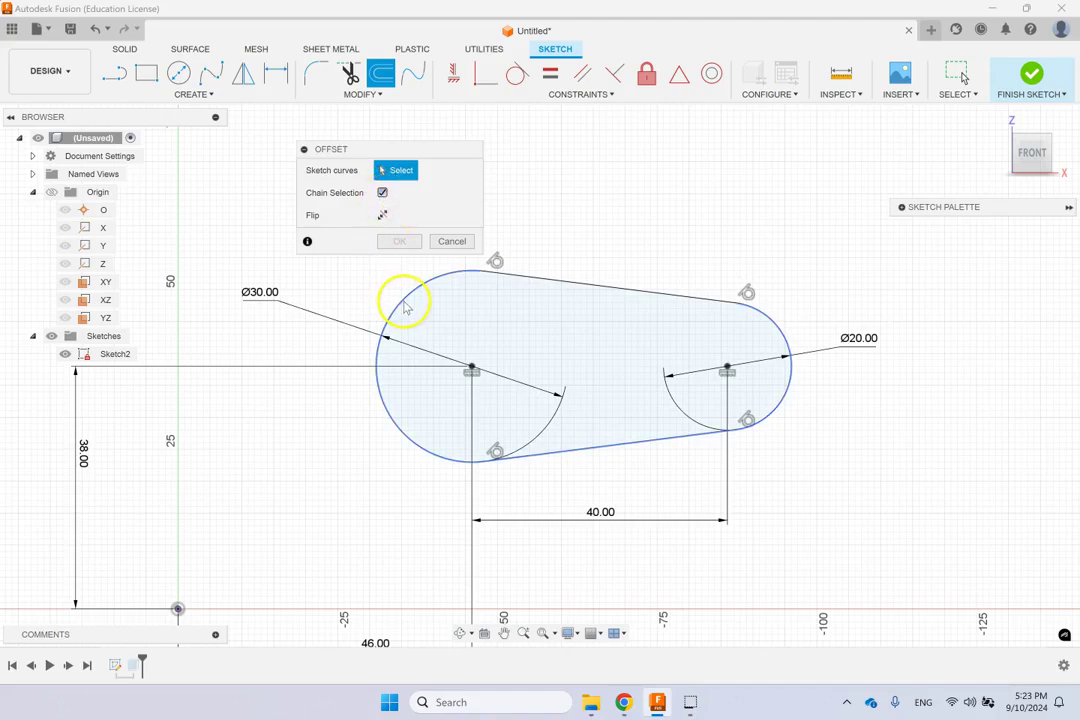
pyautogui.click(522, 281)
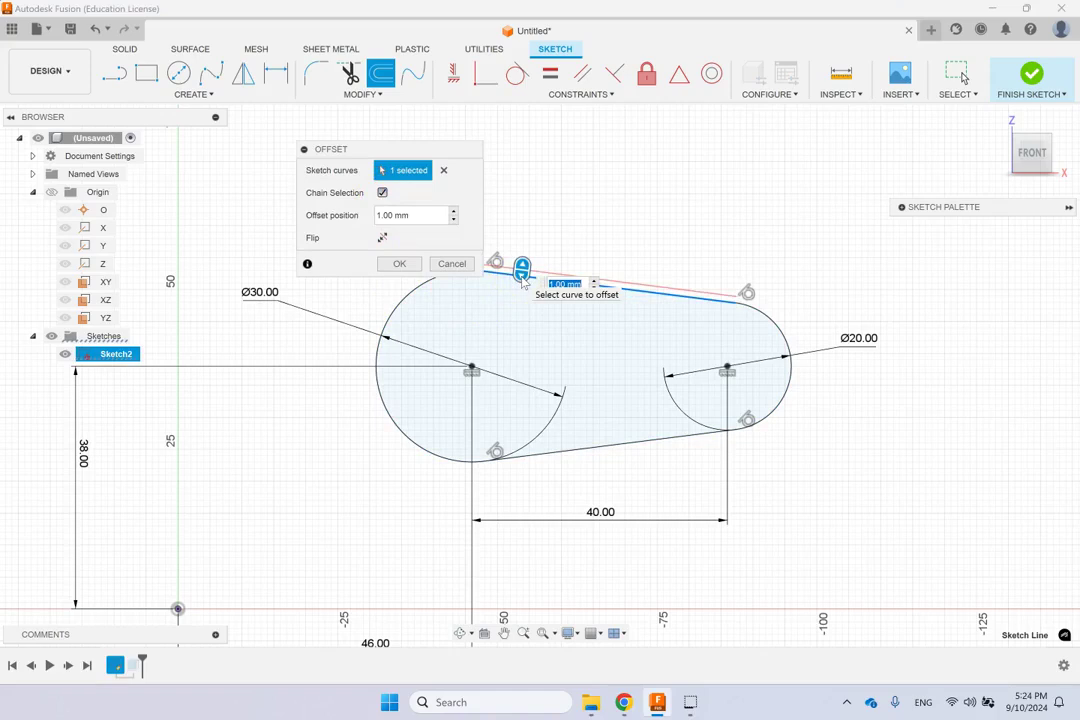
pyautogui.click(428, 286)
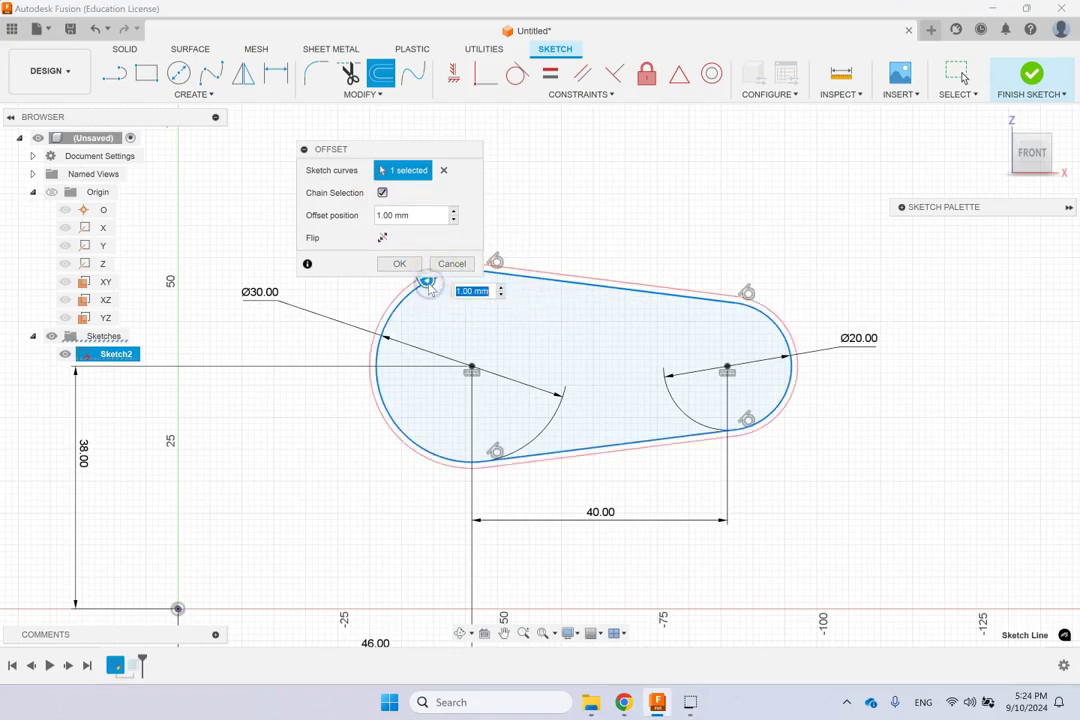
pyautogui.click(455, 212)
pyautogui.click(455, 212)
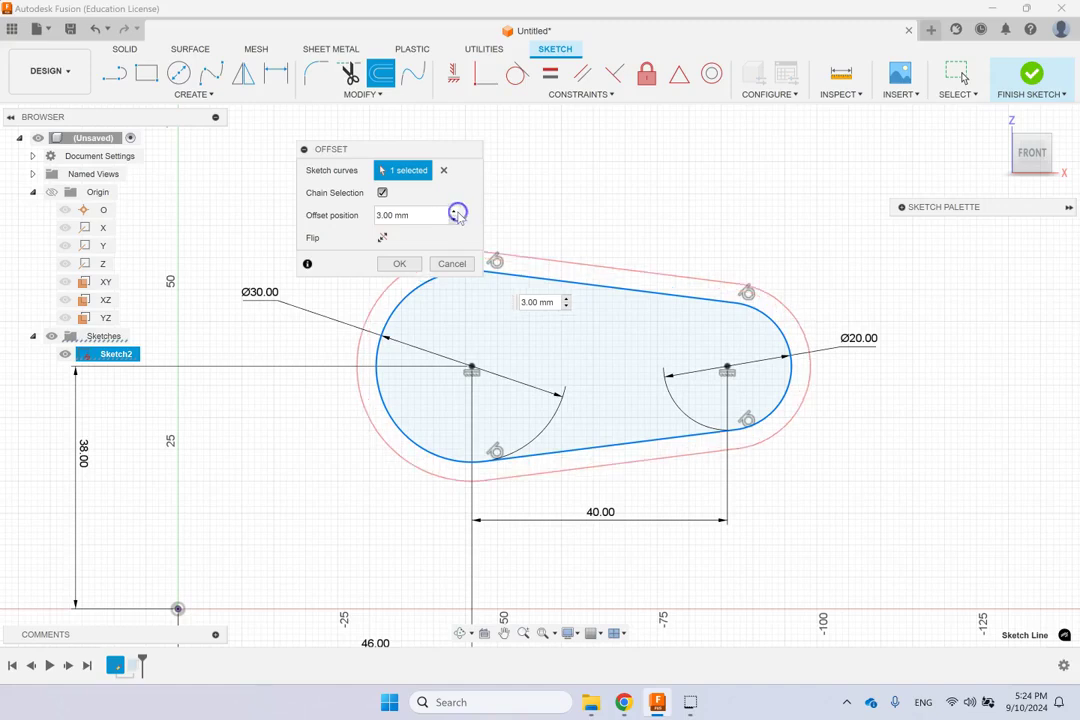
pyautogui.click(400, 263)
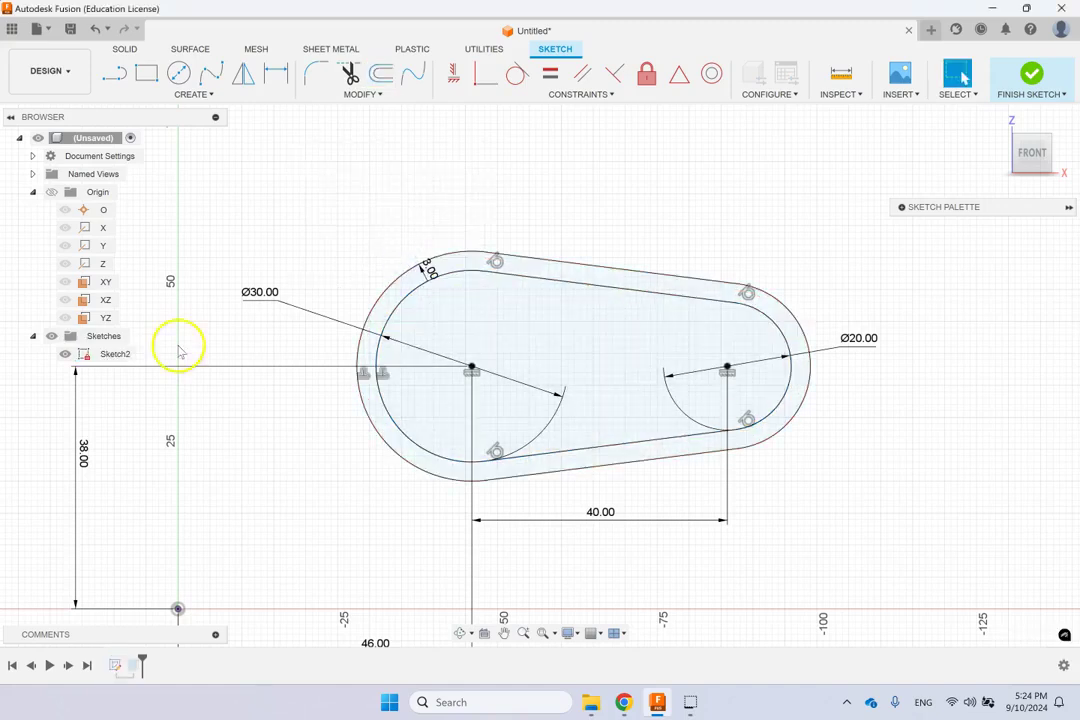
# Flip the offset to the inside of the outline by setting its dimension to -3
pyautogui.doubleClick(428, 264)
pyautogui.click(530, 356)
pyautogui.press('BackSpace')
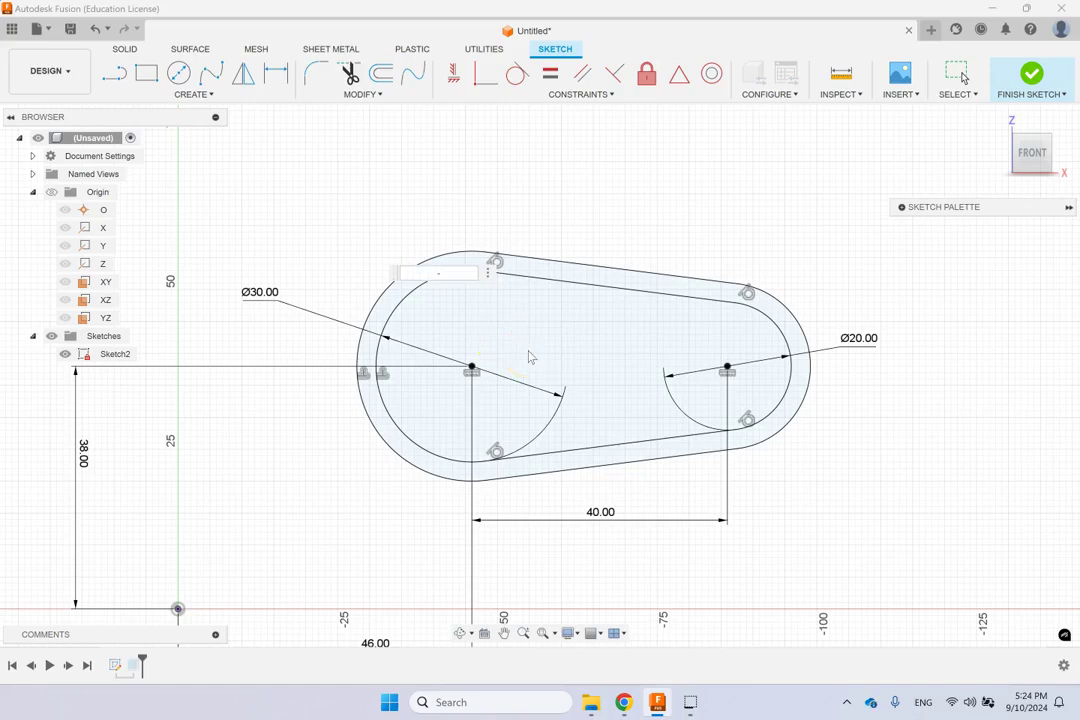
pyautogui.write('-3')
pyautogui.press('Return')
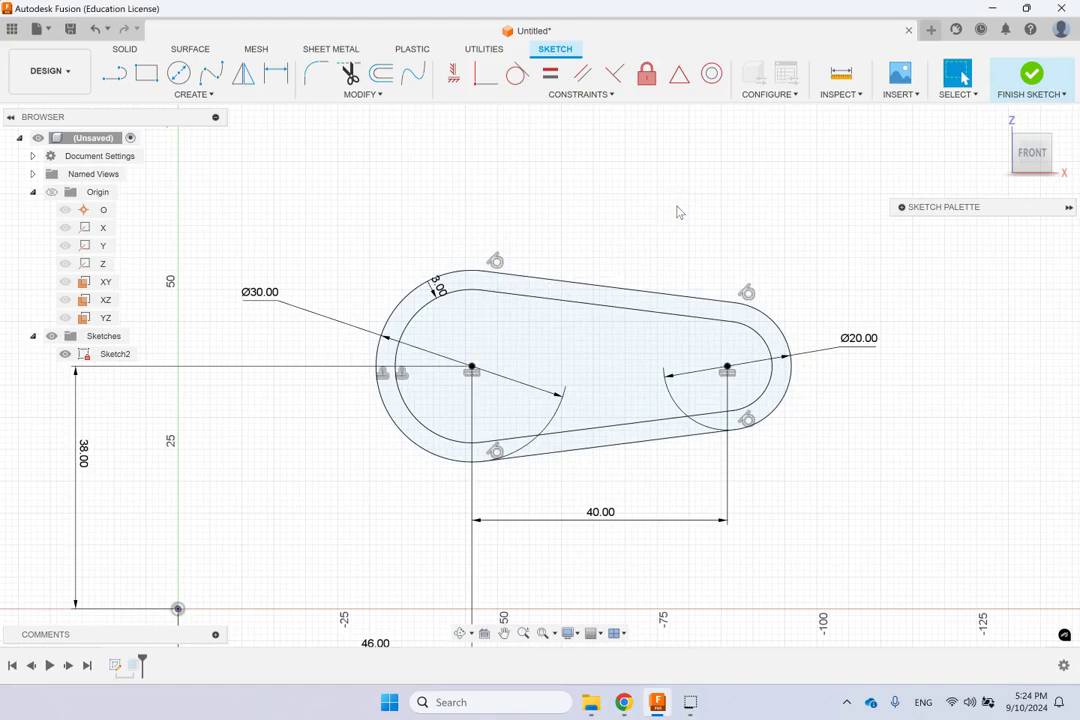
# Sketch a separate vertical line about 61 mm long beyond the 20 mm end of the outline
pyautogui.scroll(-3, 677, 212)
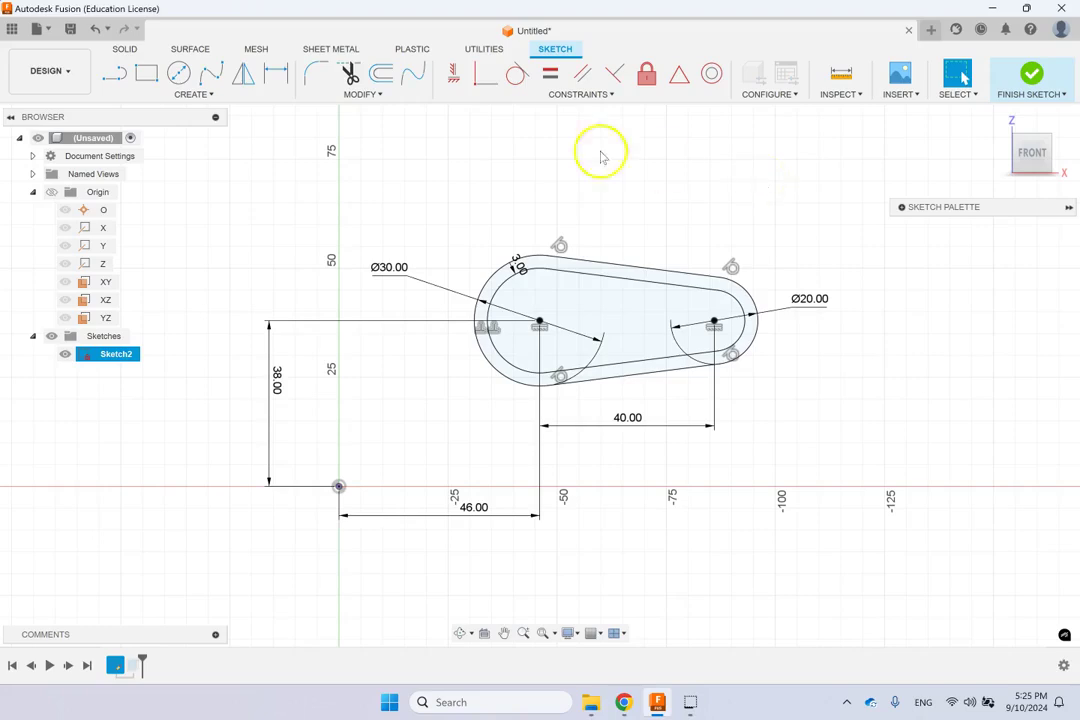
pyautogui.click(115, 78)
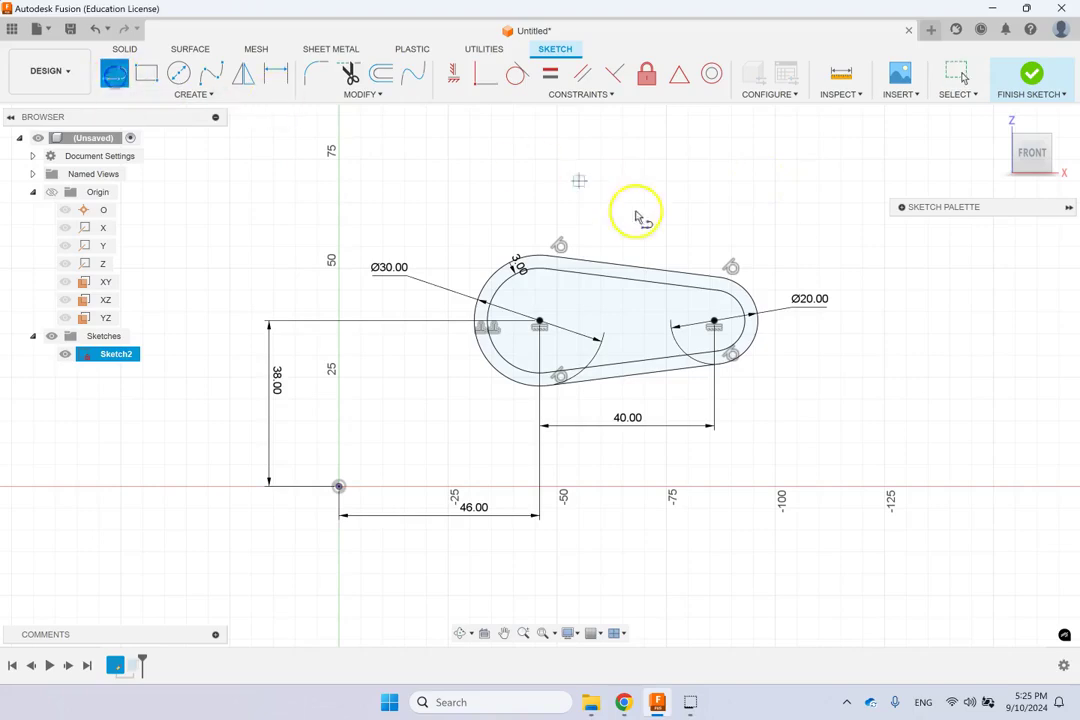
pyautogui.click(849, 191)
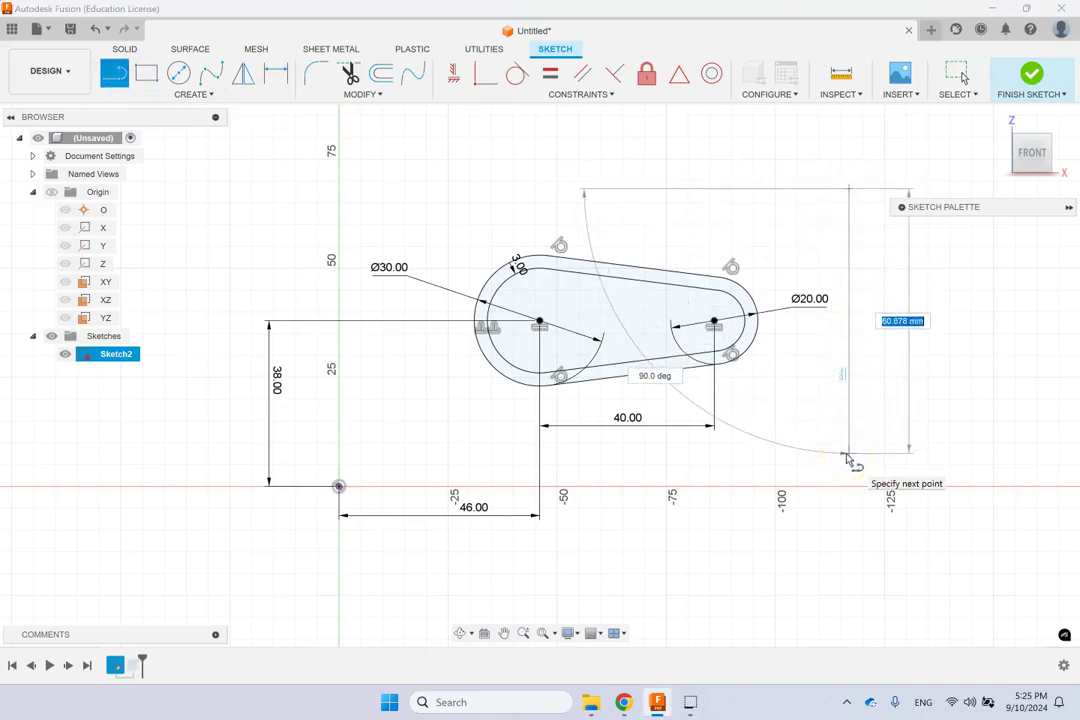
pyautogui.click(844, 451)
pyautogui.press('Escape')
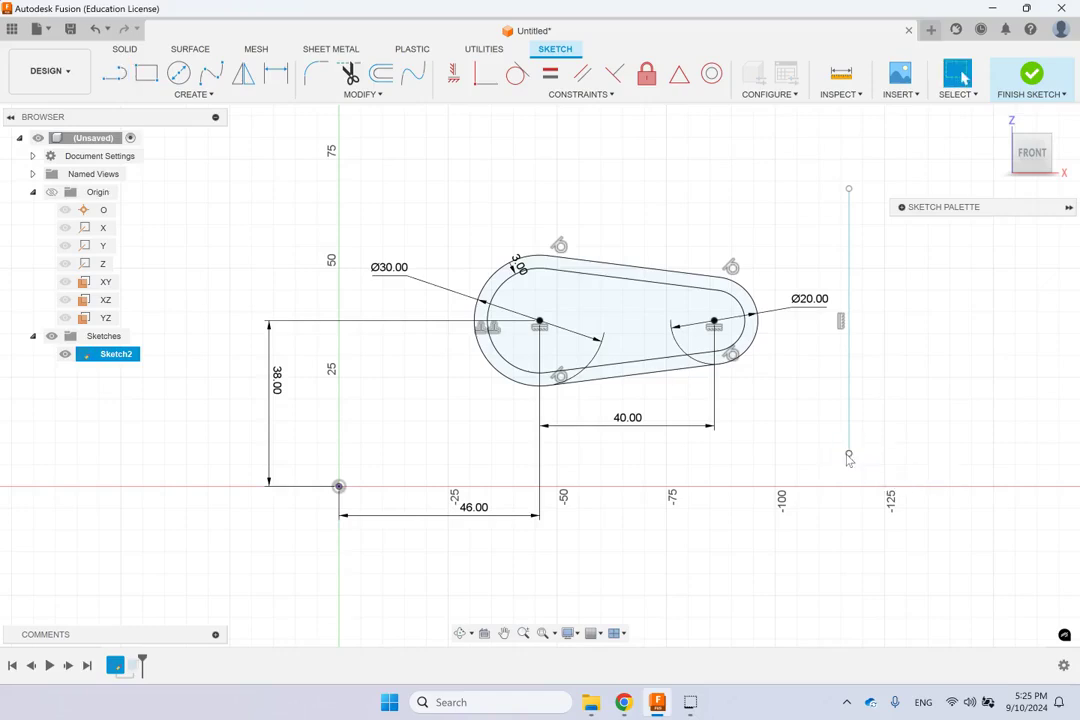
# Convert the vertical line beside the outline into a centerline
pyautogui.click(849, 333)
pyautogui.click(953, 360)
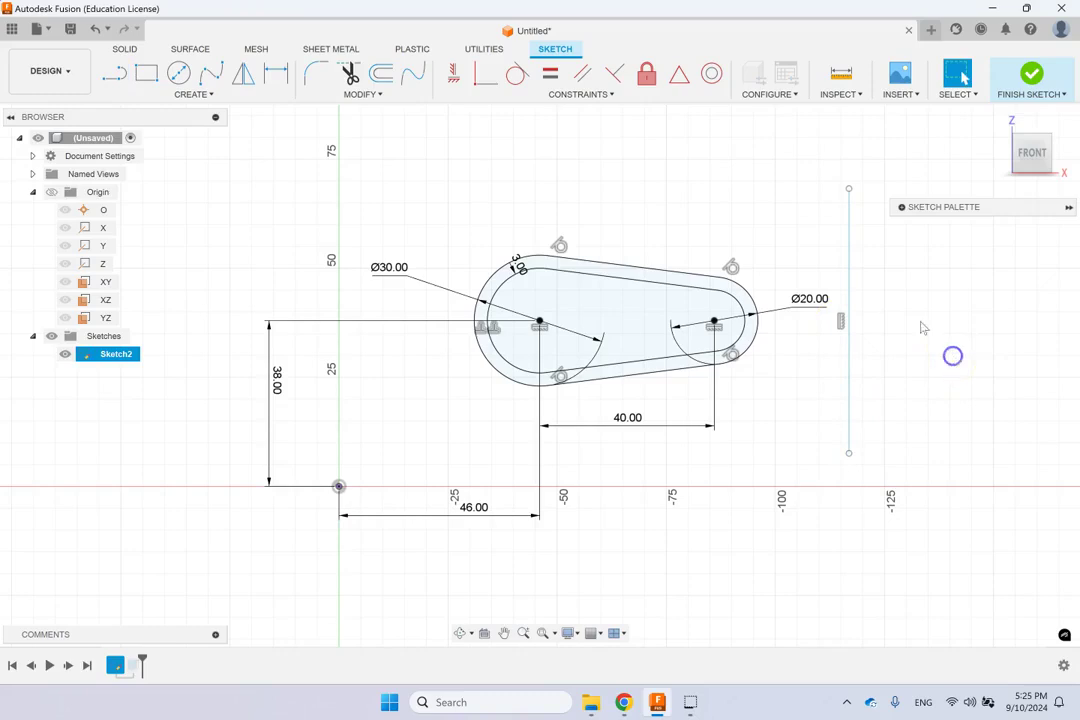
pyautogui.click(849, 263)
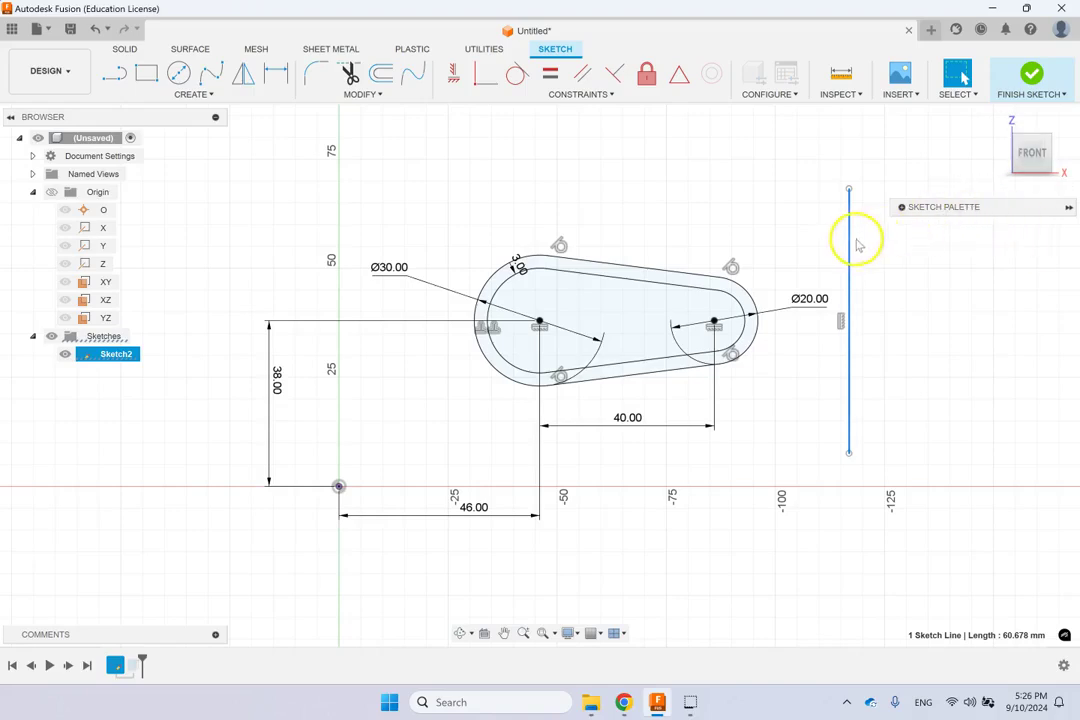
pyautogui.click(902, 207)
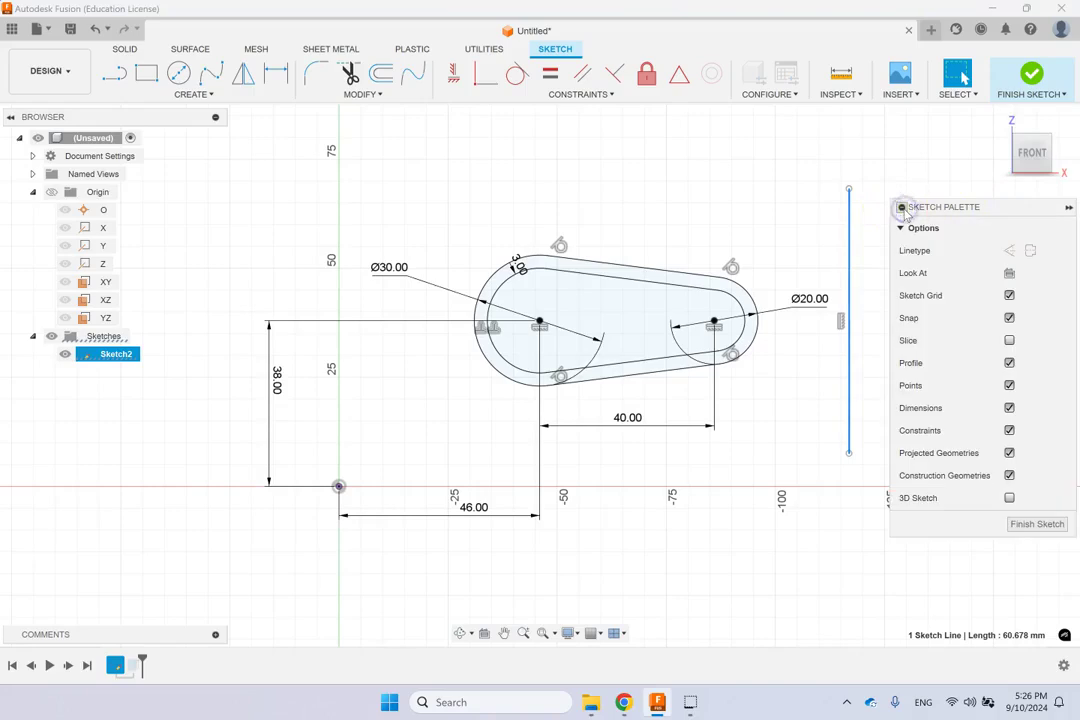
pyautogui.click(1008, 252)
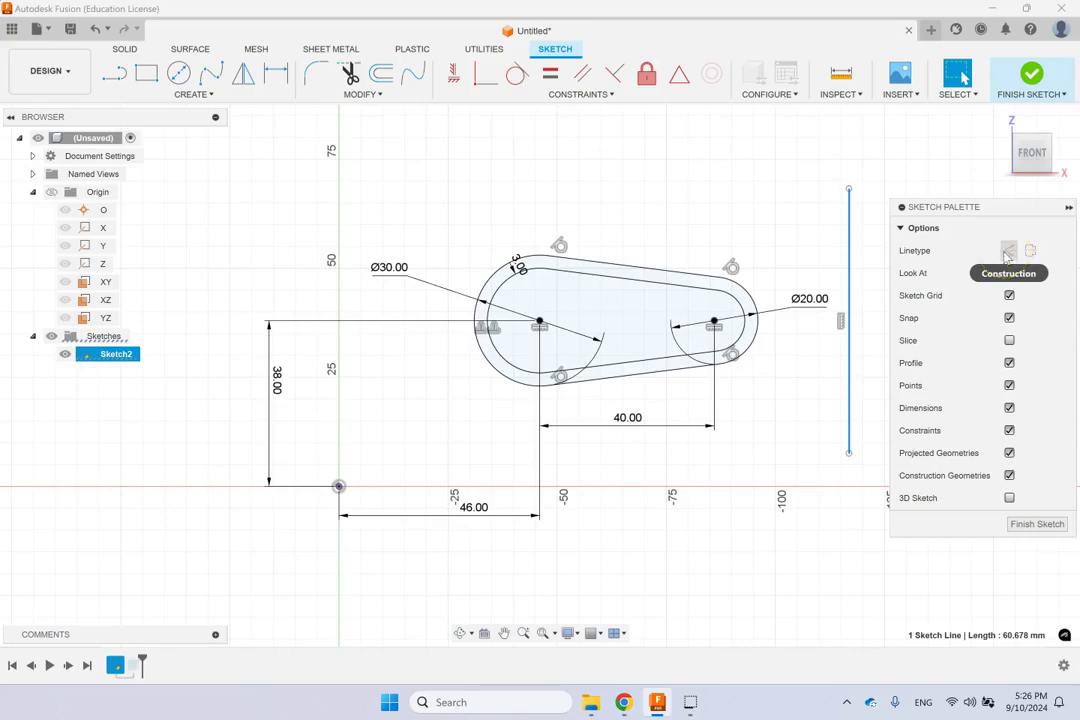
pyautogui.click(1033, 251)
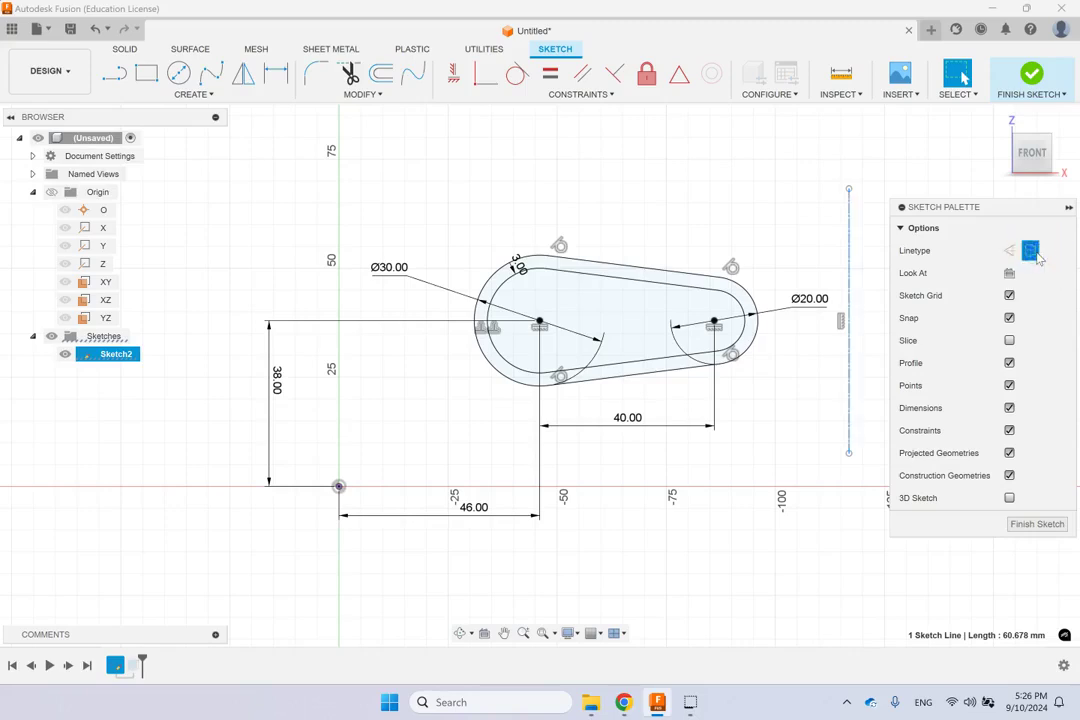
pyautogui.click(901, 207)
pyautogui.scroll(-2, 933, 260)
pyautogui.scroll(2, 933, 260)
pyautogui.click(695, 196)
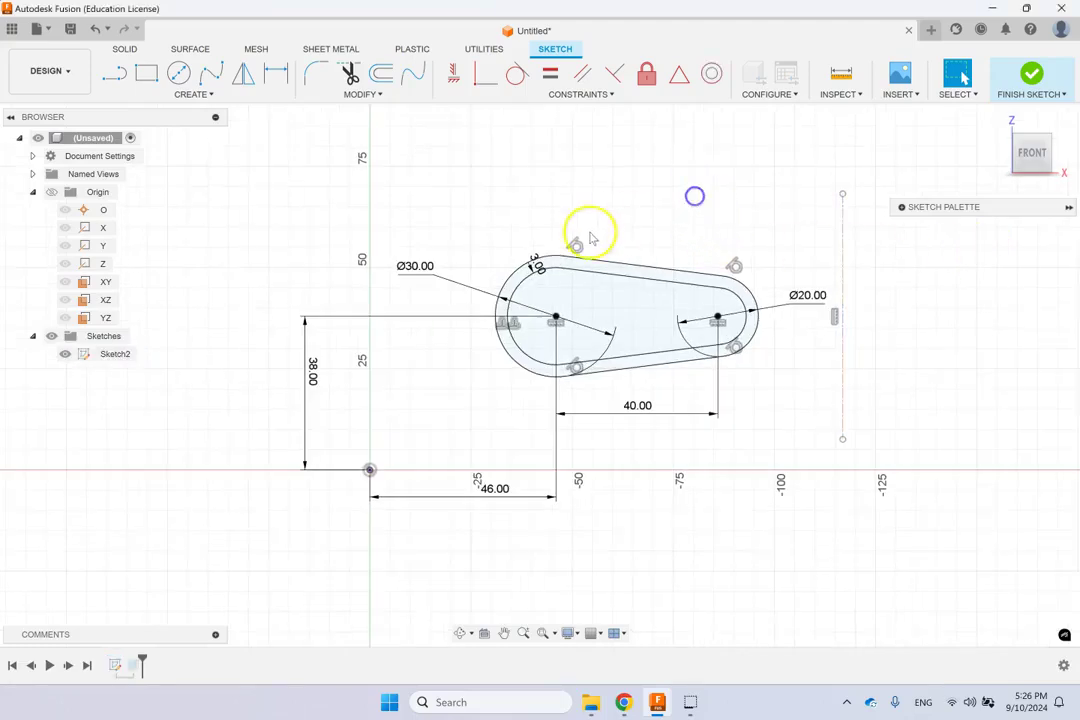
# Mirror all eight curves of the outer outline and its inner offset across the vertical centerline
pyautogui.click(511, 272)
pyautogui.keyDown('shift'); pyautogui.click(528, 287); pyautogui.keyUp('shift')
pyautogui.keyDown('shift'); pyautogui.click(591, 253); pyautogui.keyUp('shift')
pyautogui.keyDown('shift'); pyautogui.click(620, 345); pyautogui.keyUp('shift')
pyautogui.keyDown('shift'); pyautogui.click(633, 356); pyautogui.keyUp('shift')
pyautogui.keyDown('shift'); pyautogui.click(640, 363); pyautogui.keyUp('shift')
pyautogui.keyDown('shift'); pyautogui.click(722, 290); pyautogui.keyUp('shift')
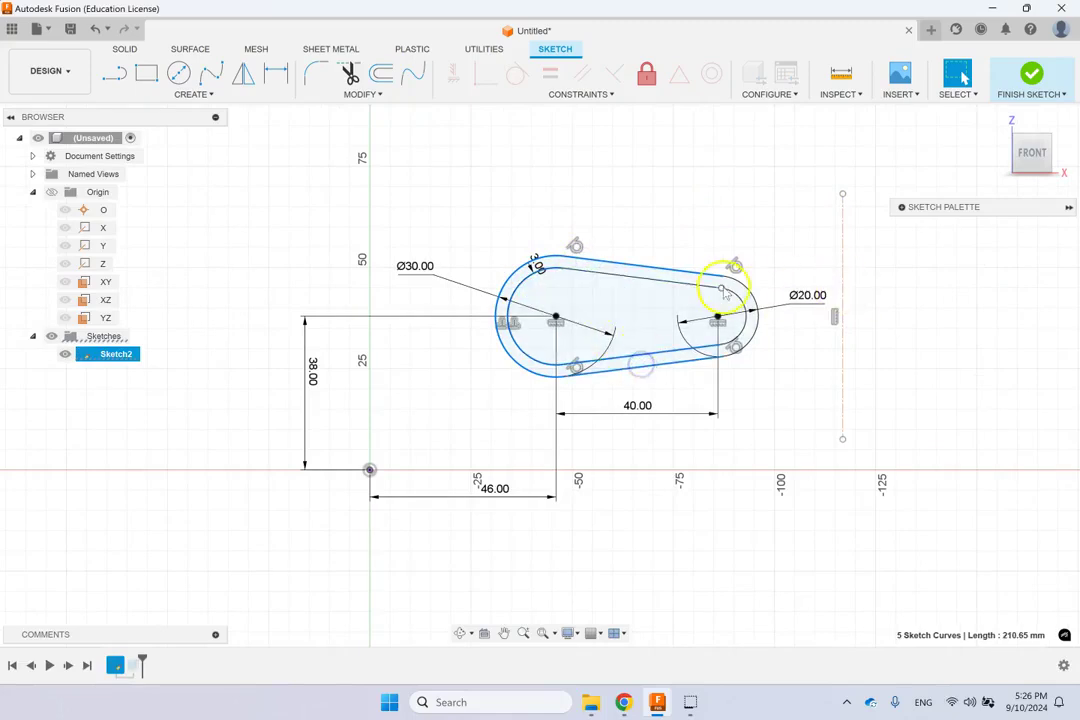
pyautogui.keyDown('shift'); pyautogui.click(679, 286); pyautogui.keyUp('shift')
pyautogui.keyDown('shift'); pyautogui.click(749, 289); pyautogui.keyUp('shift')
pyautogui.keyDown('shift'); pyautogui.click(748, 291); pyautogui.keyUp('shift')
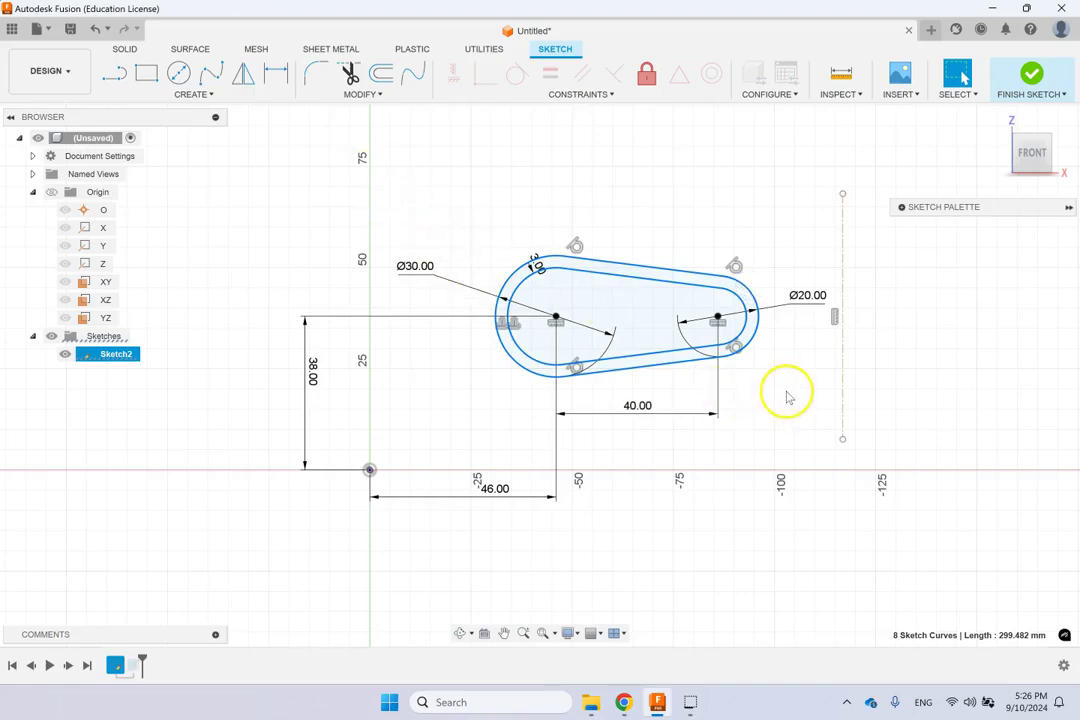
pyautogui.click(244, 74)
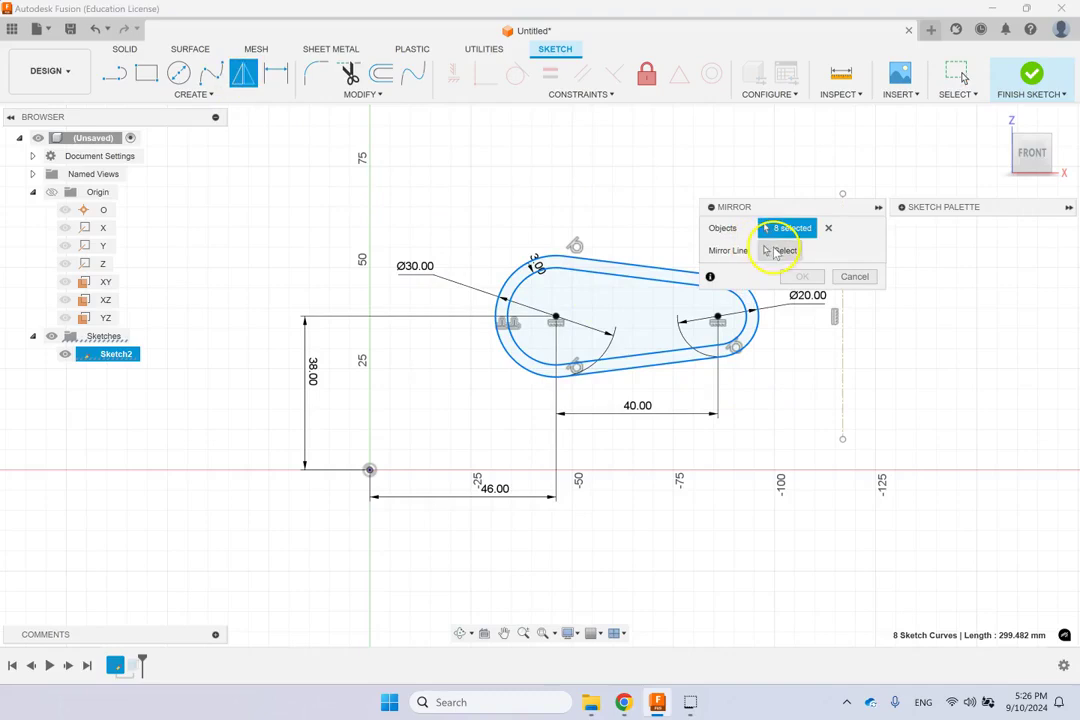
pyautogui.click(768, 252)
pyautogui.click(842, 356)
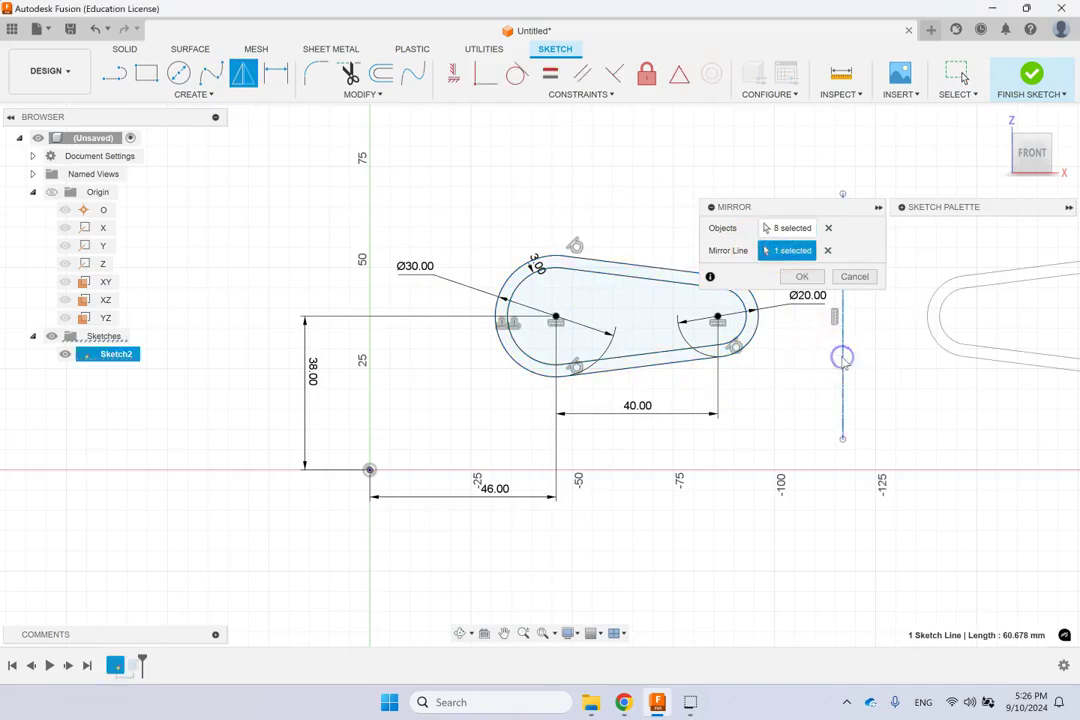
pyautogui.click(812, 278)
pyautogui.scroll(-5, 868, 306)
pyautogui.scroll(5, 1017, 282)
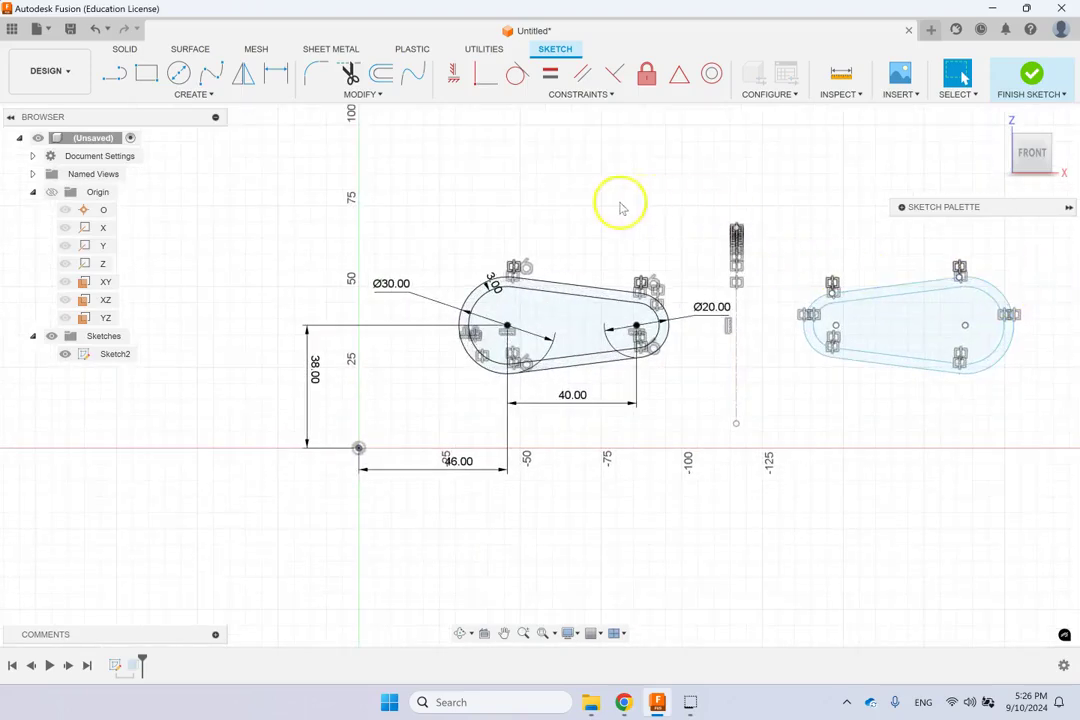
pyautogui.scroll(3, 793, 274)
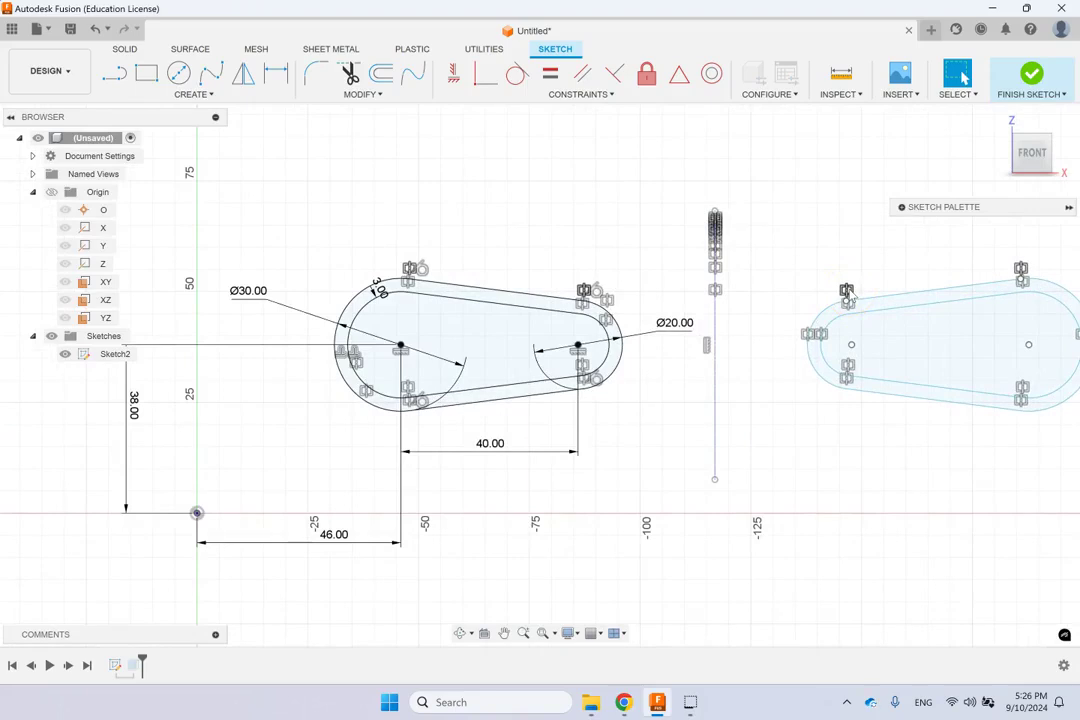
pyautogui.click(596, 94)
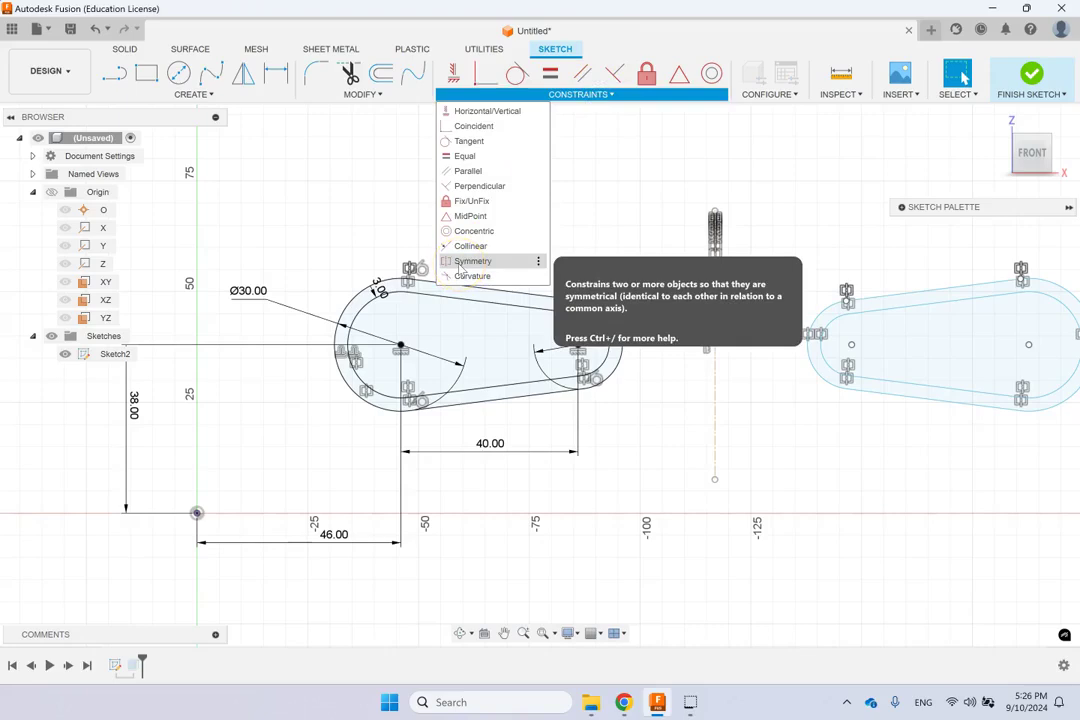
pyautogui.click(630, 171)
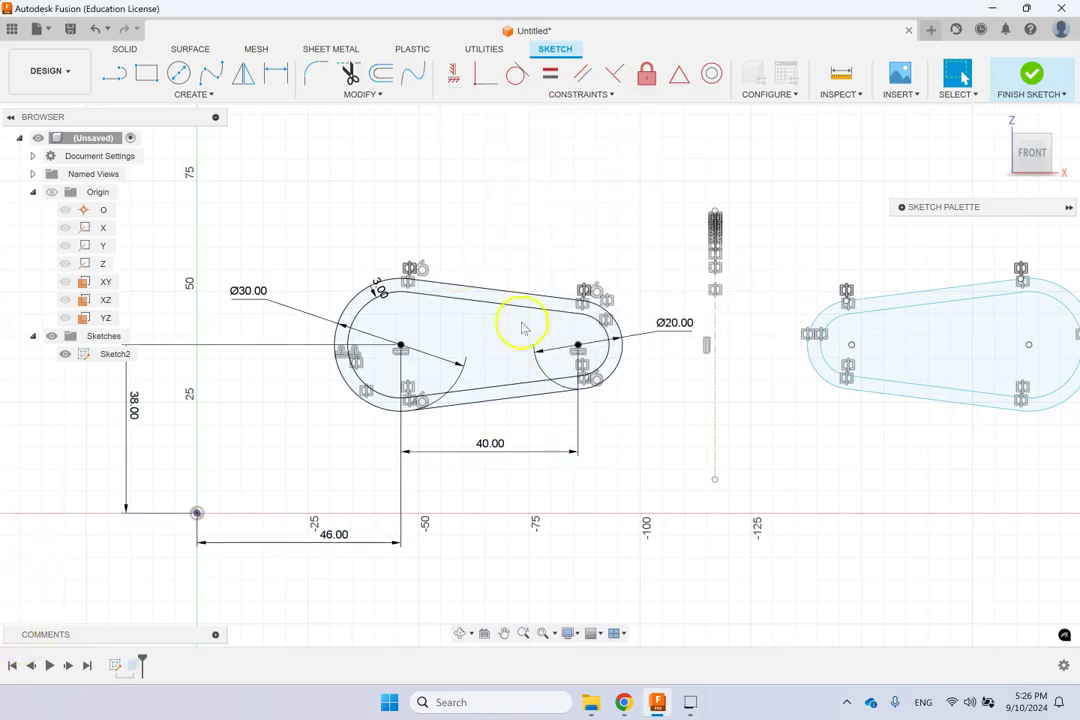
# Convert the four curves of the outline's inner 3 mm offset into construction lines
pyautogui.scroll(3, 401, 322)
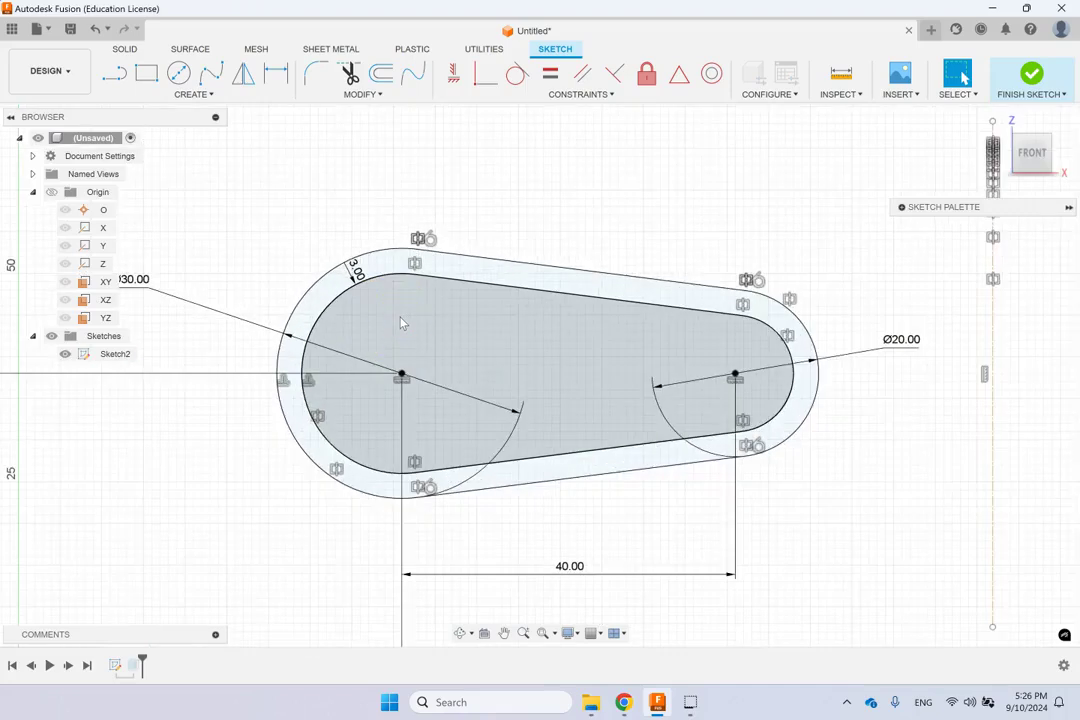
pyautogui.click(494, 283)
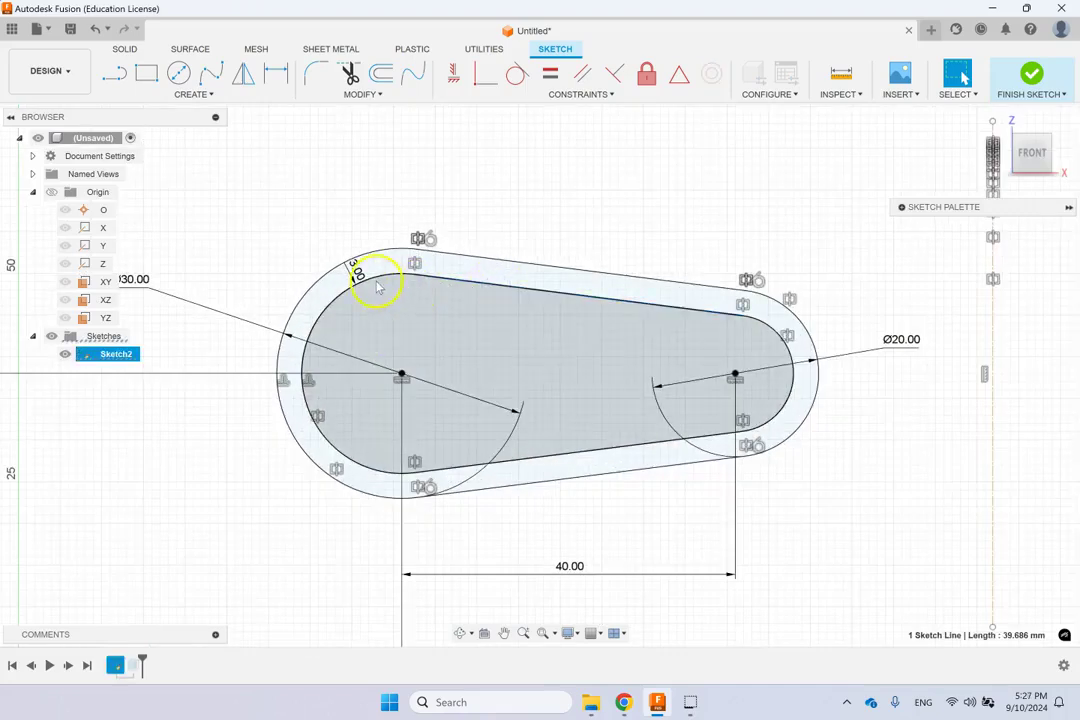
pyautogui.keyDown('shift'); pyautogui.click(368, 283); pyautogui.keyUp('shift')
pyautogui.keyDown('shift'); pyautogui.click(523, 457); pyautogui.keyUp('shift')
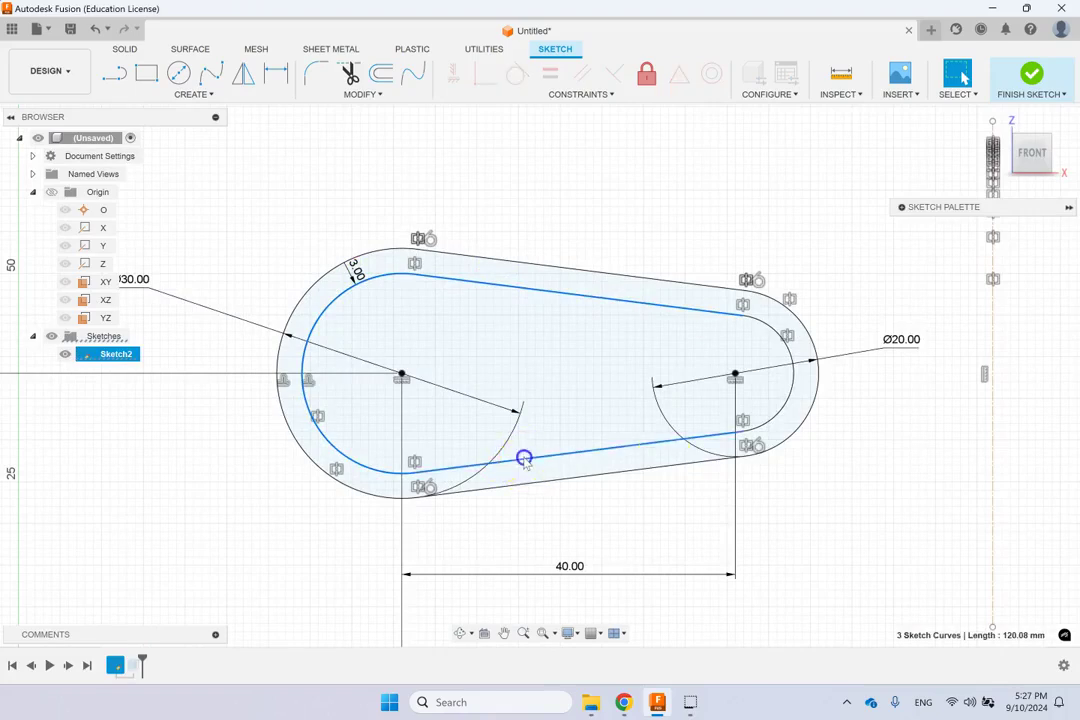
pyautogui.keyDown('shift'); pyautogui.click(796, 400); pyautogui.keyUp('shift')
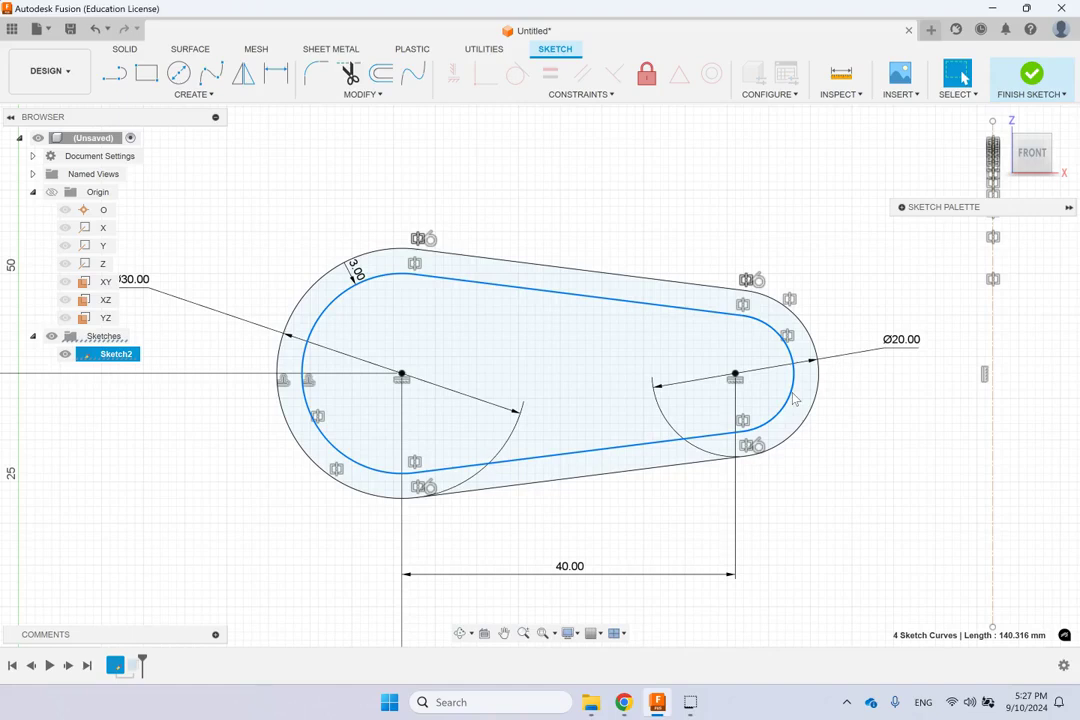
pyautogui.click(901, 207)
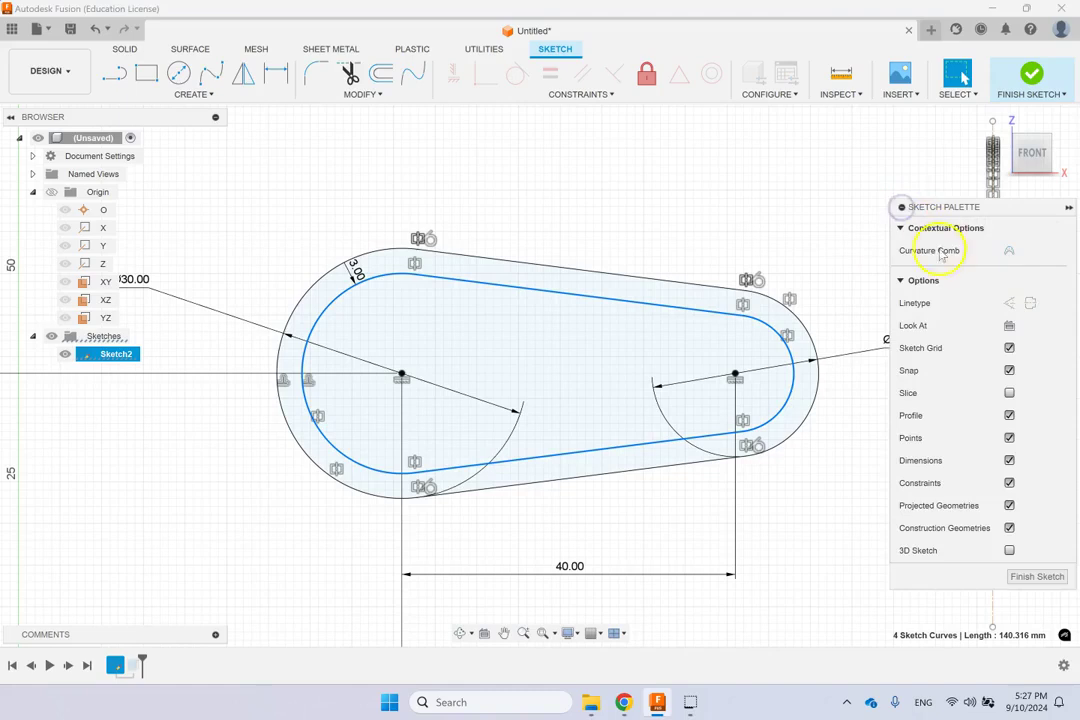
pyautogui.click(1009, 302)
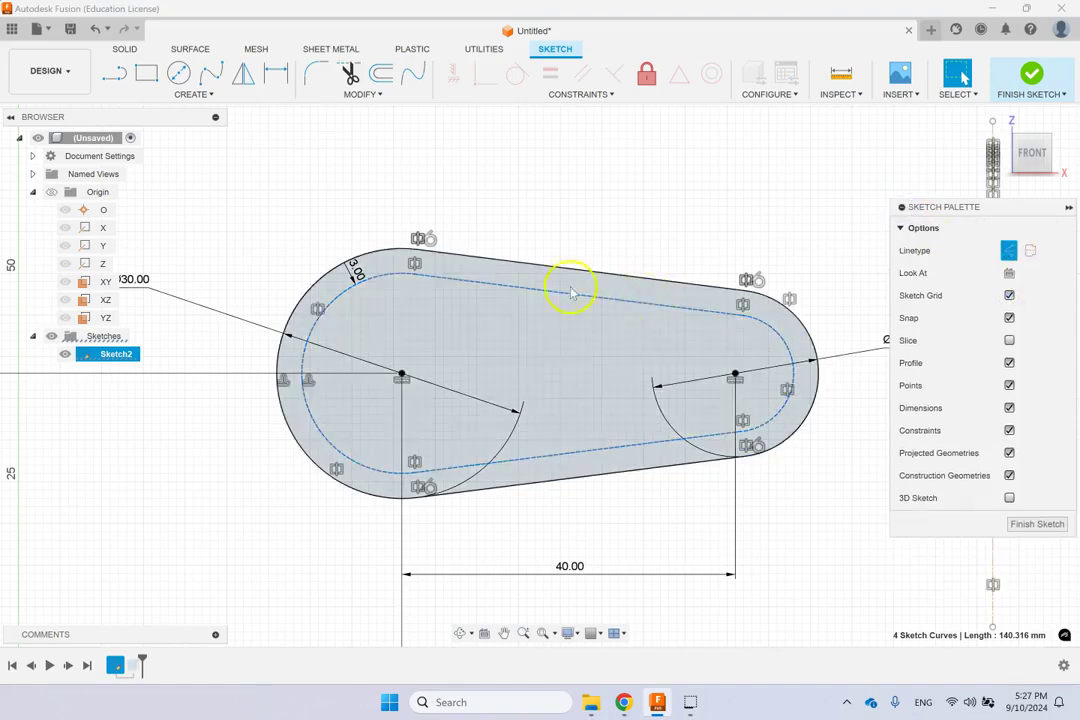
pyautogui.click(901, 207)
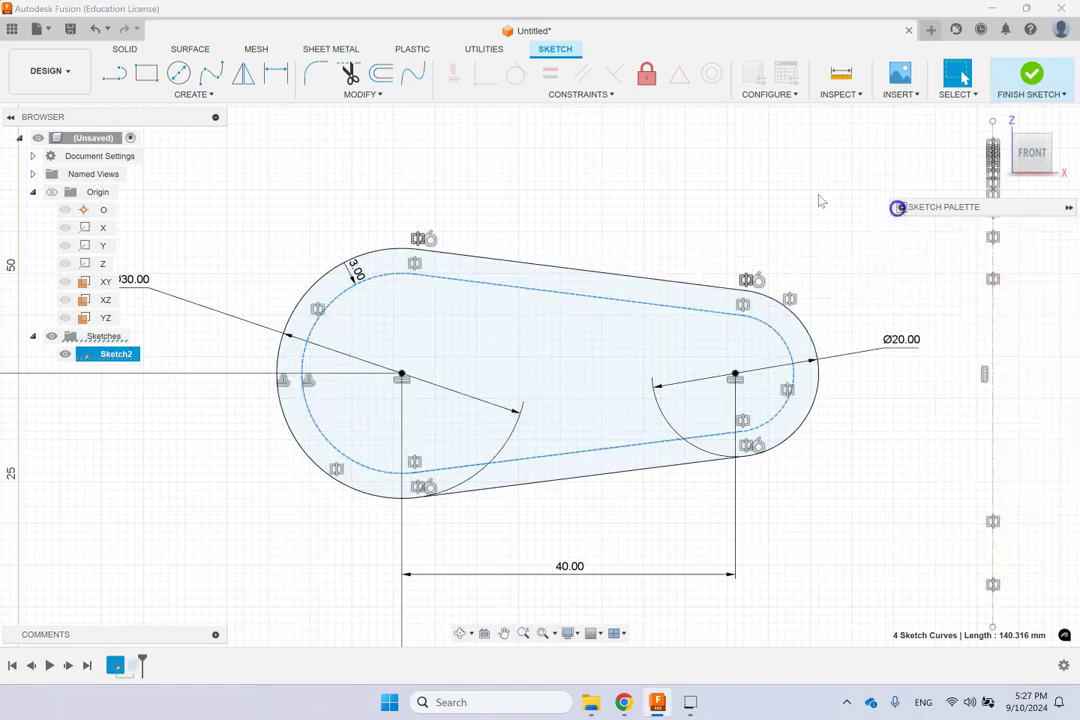
pyautogui.click(692, 181)
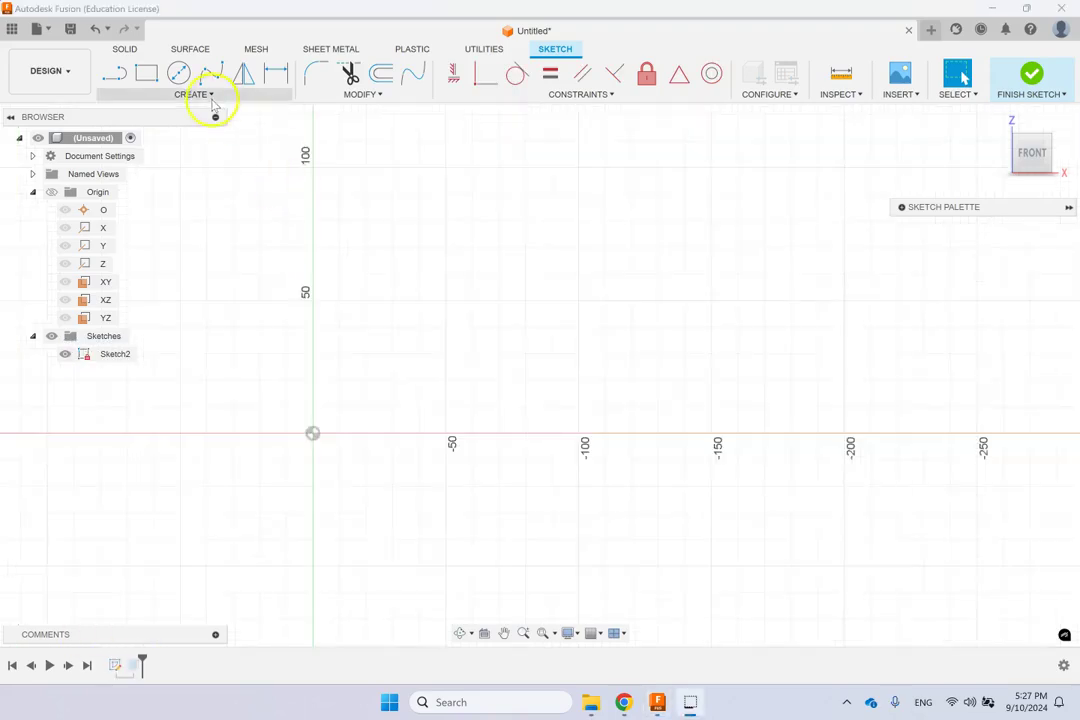
# Sketch a circumscribed polygon with 8 sides and a radius of about 36 mm, centred about 100 mm across from and 50 mm above the origin
pyautogui.click(210, 96)
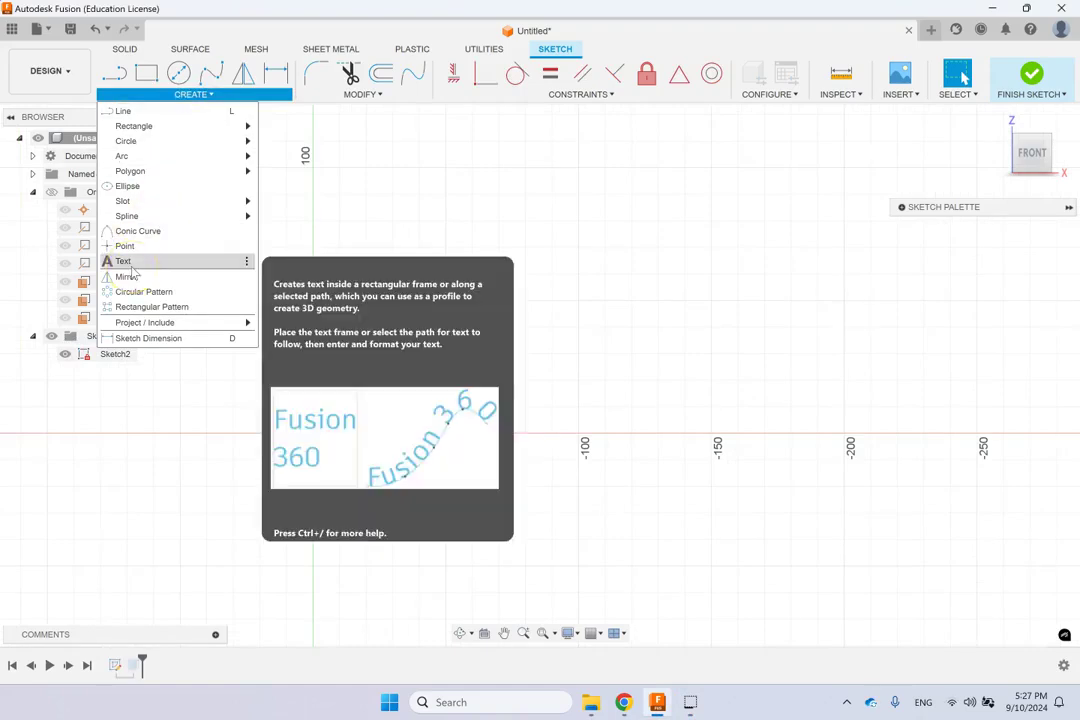
pyautogui.moveTo(146, 328)
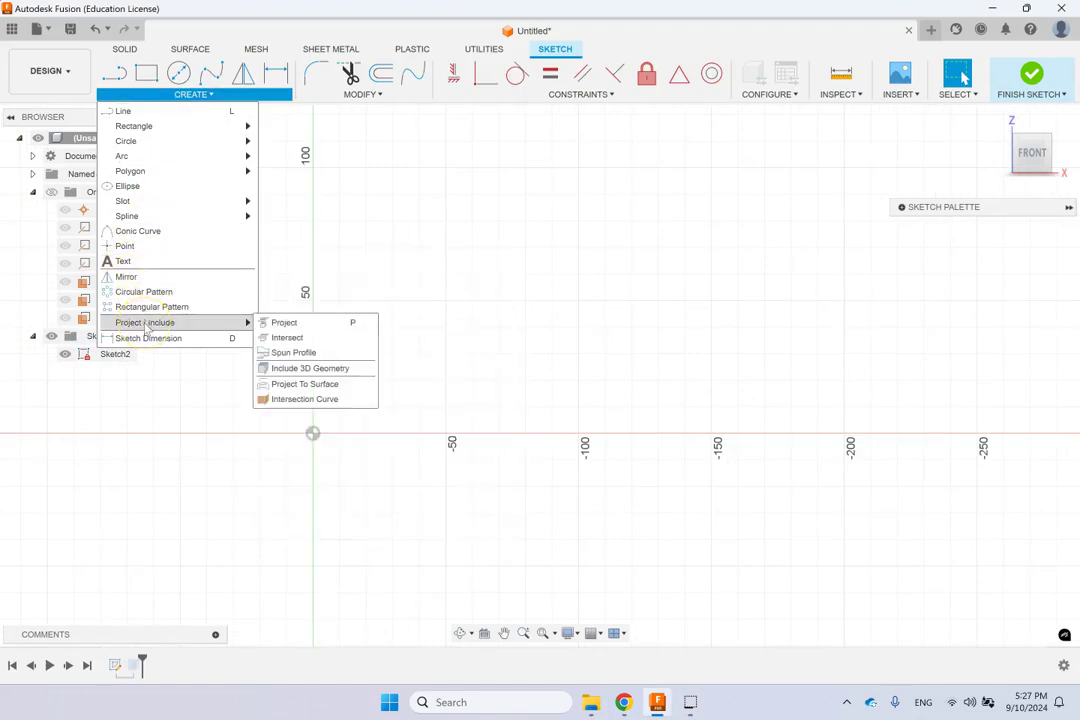
pyautogui.moveTo(150, 205)
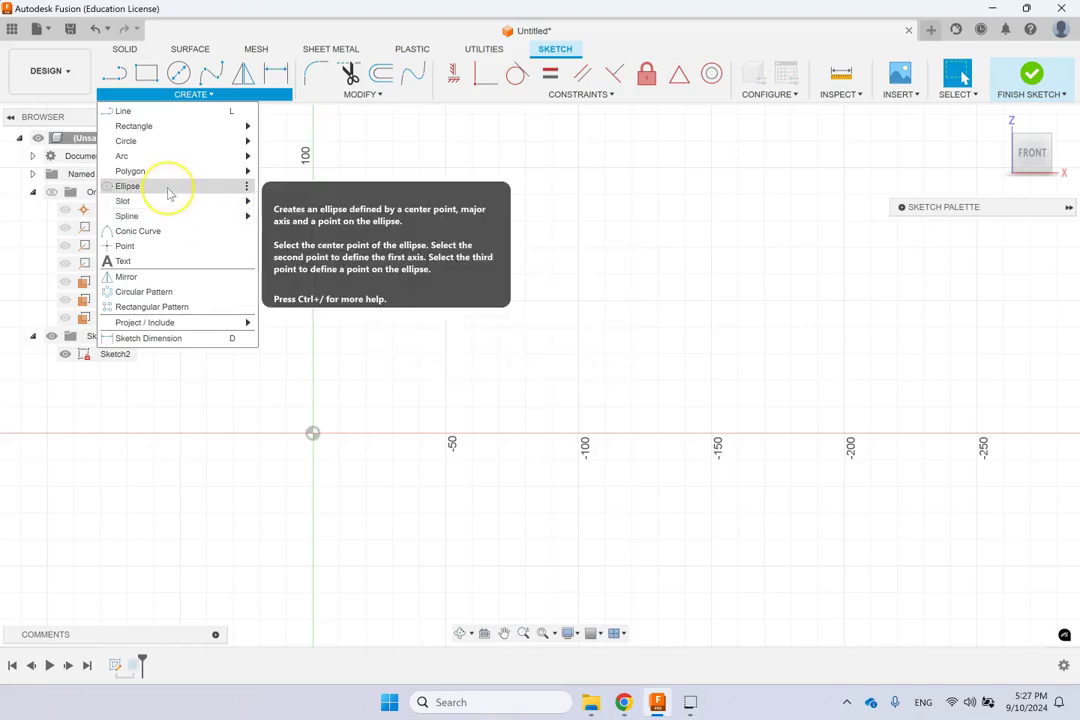
pyautogui.moveTo(169, 175)
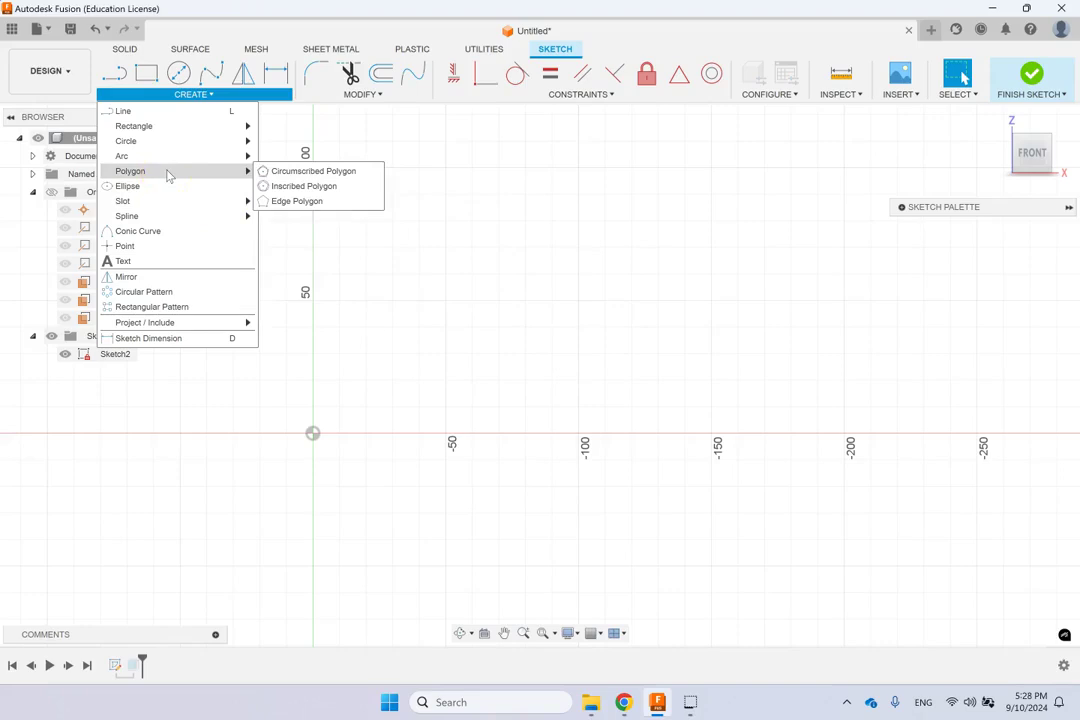
pyautogui.click(328, 172)
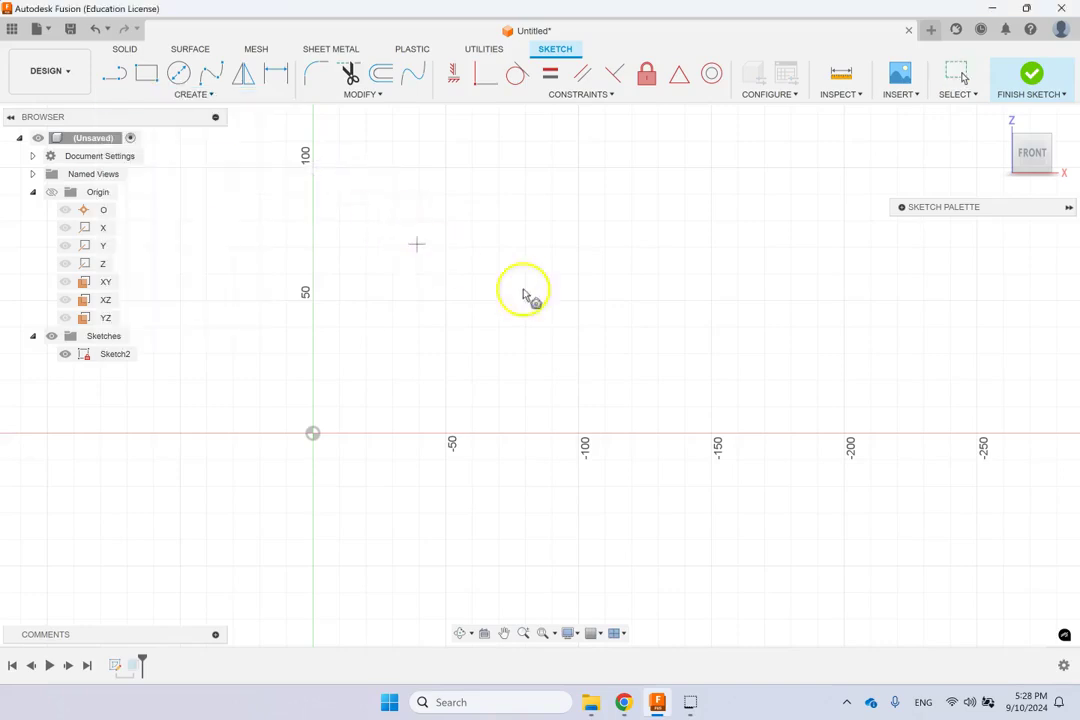
pyautogui.click(577, 299)
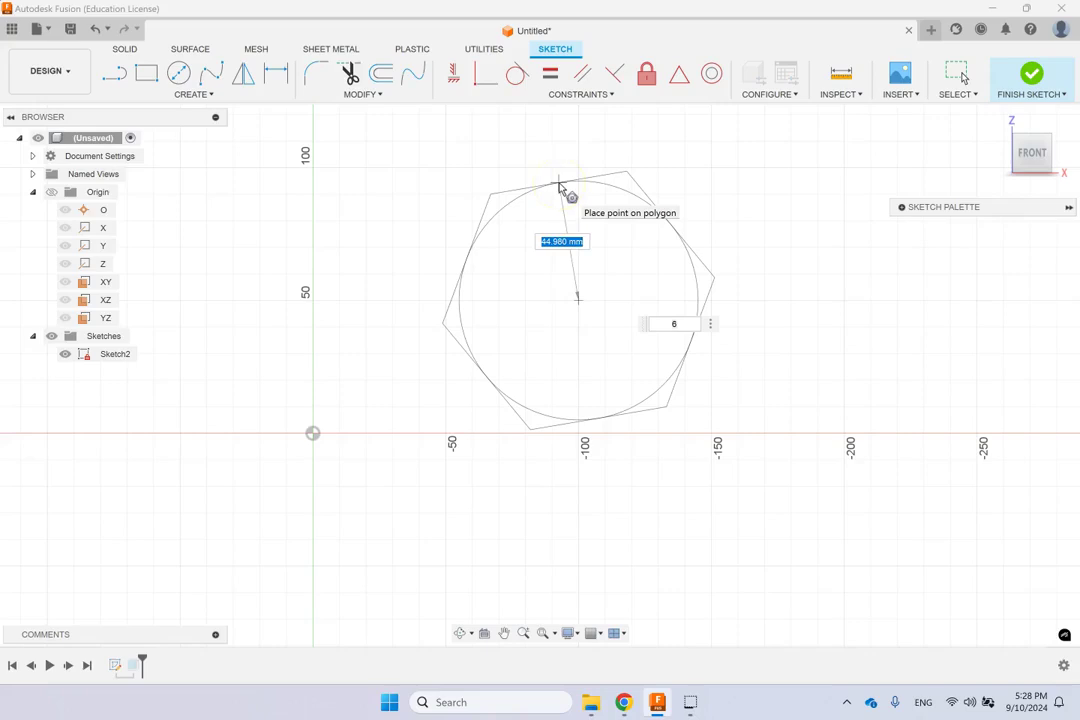
pyautogui.click(678, 325)
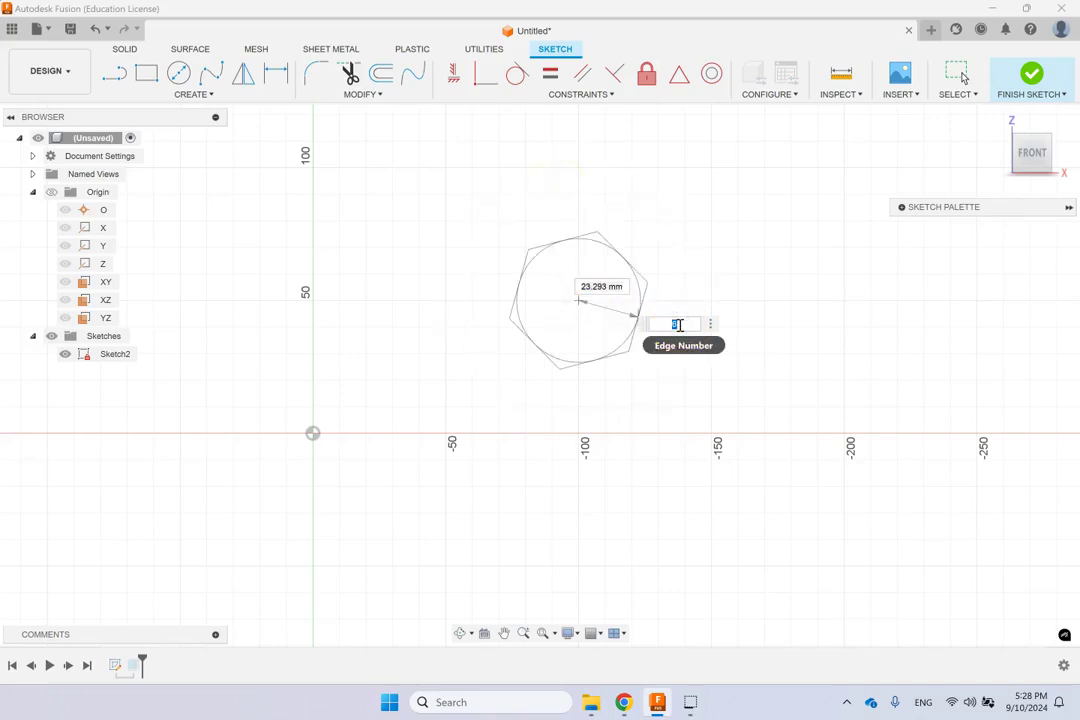
pyautogui.click(676, 325)
pyautogui.write('8')
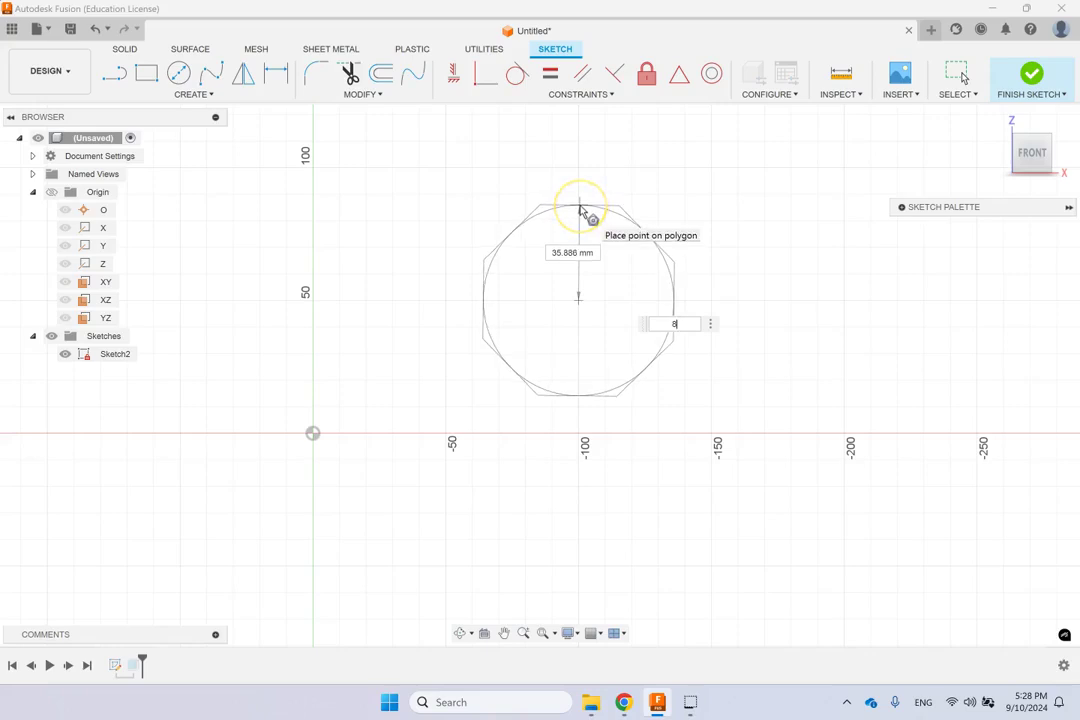
pyautogui.click(580, 208)
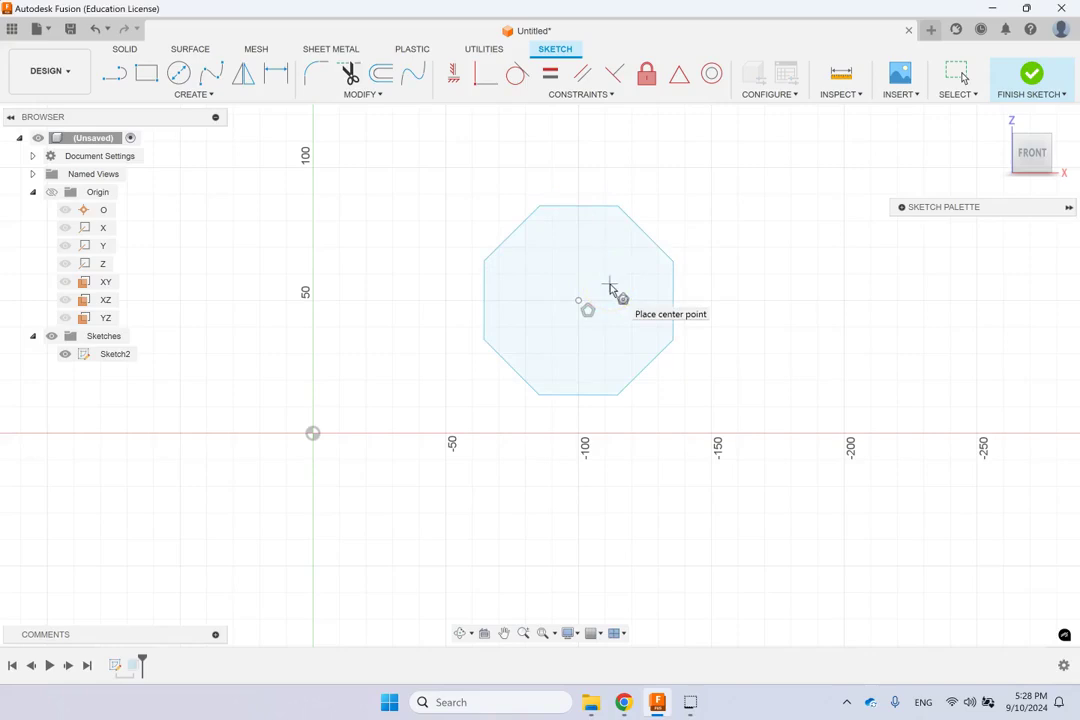
pyautogui.press('Escape')
pyautogui.click(763, 183)
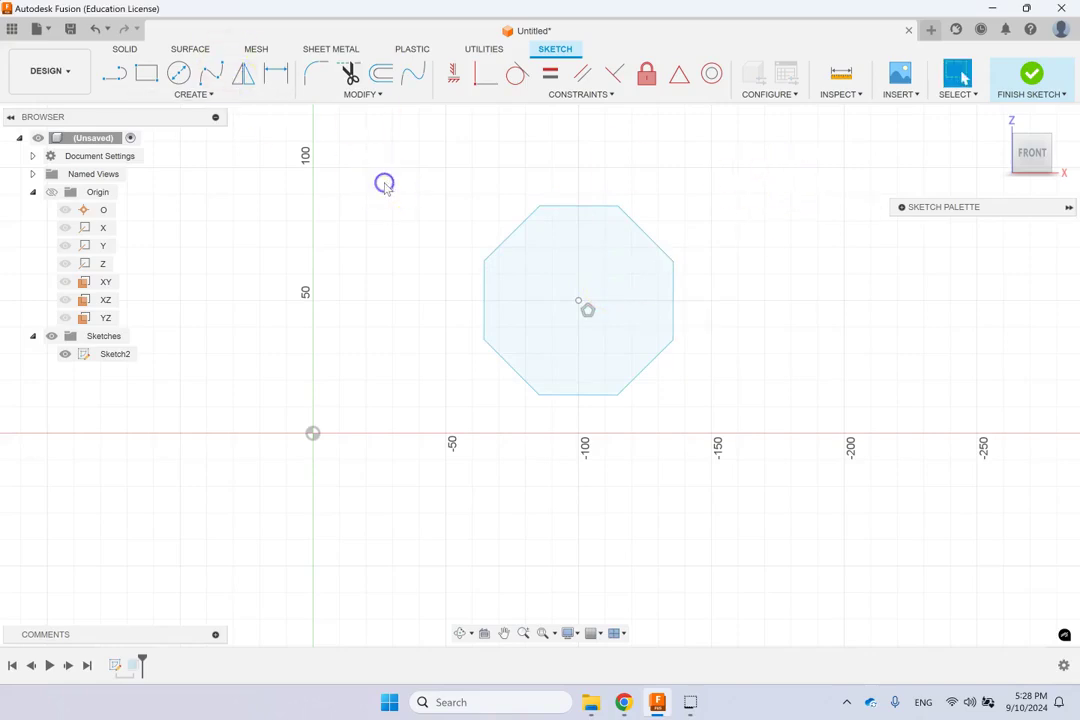
pyautogui.click(573, 311)
pyautogui.click(576, 308)
pyautogui.click(296, 366)
pyautogui.click(553, 265)
pyautogui.click(527, 258)
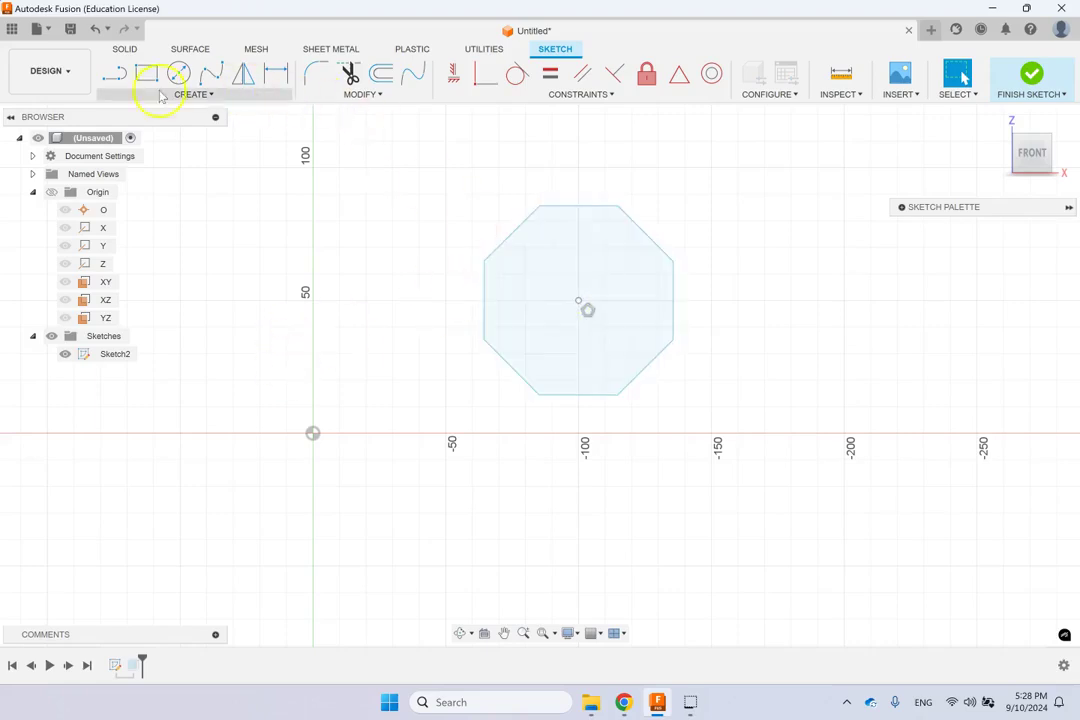
# Dimension the distance from the octagon's centre point to its corner nearest the vertical axis in the upper half as 40 mm
pyautogui.click(270, 86)
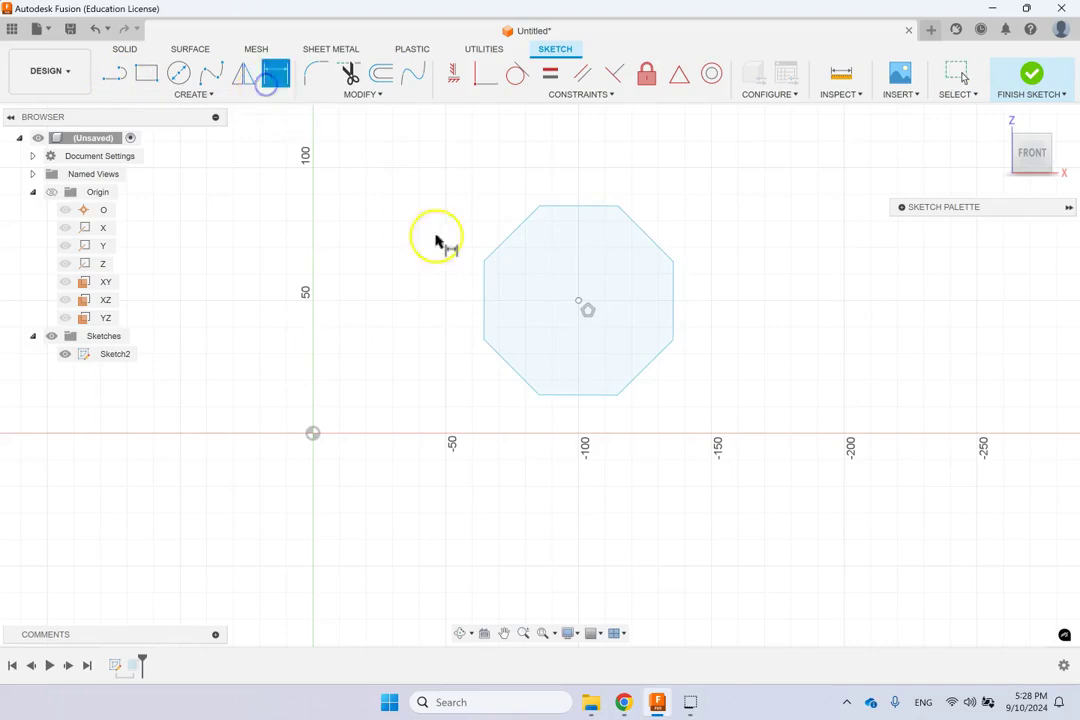
pyautogui.click(578, 303)
pyautogui.click(497, 265)
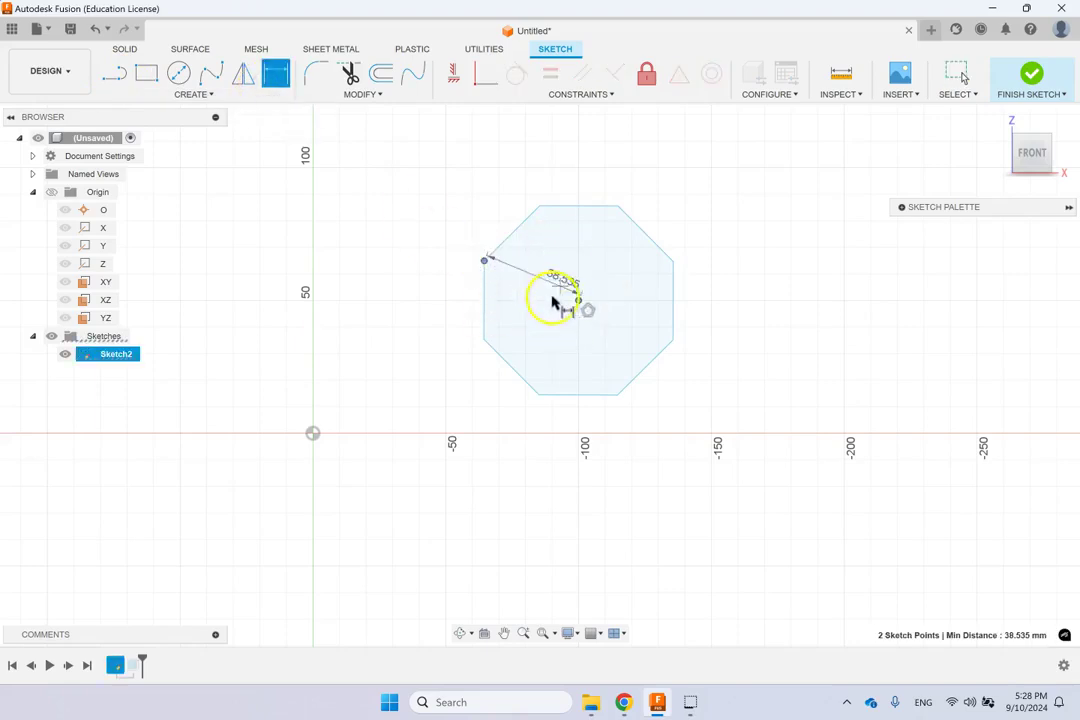
pyautogui.click(533, 290)
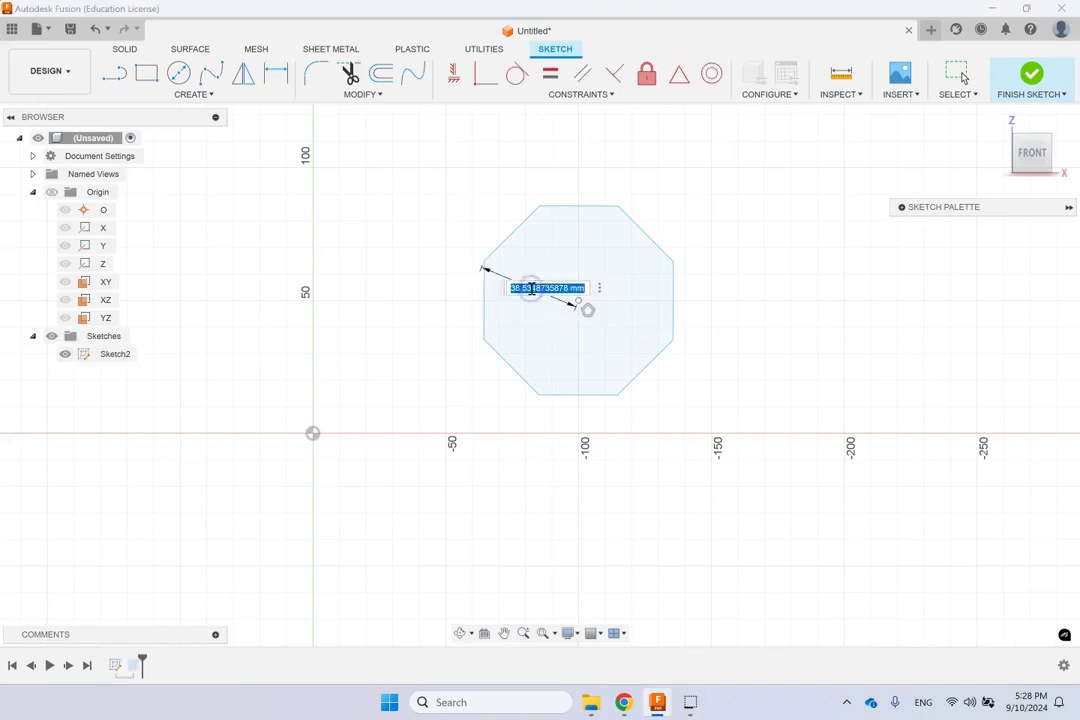
pyautogui.press('Return')
pyautogui.click(582, 307)
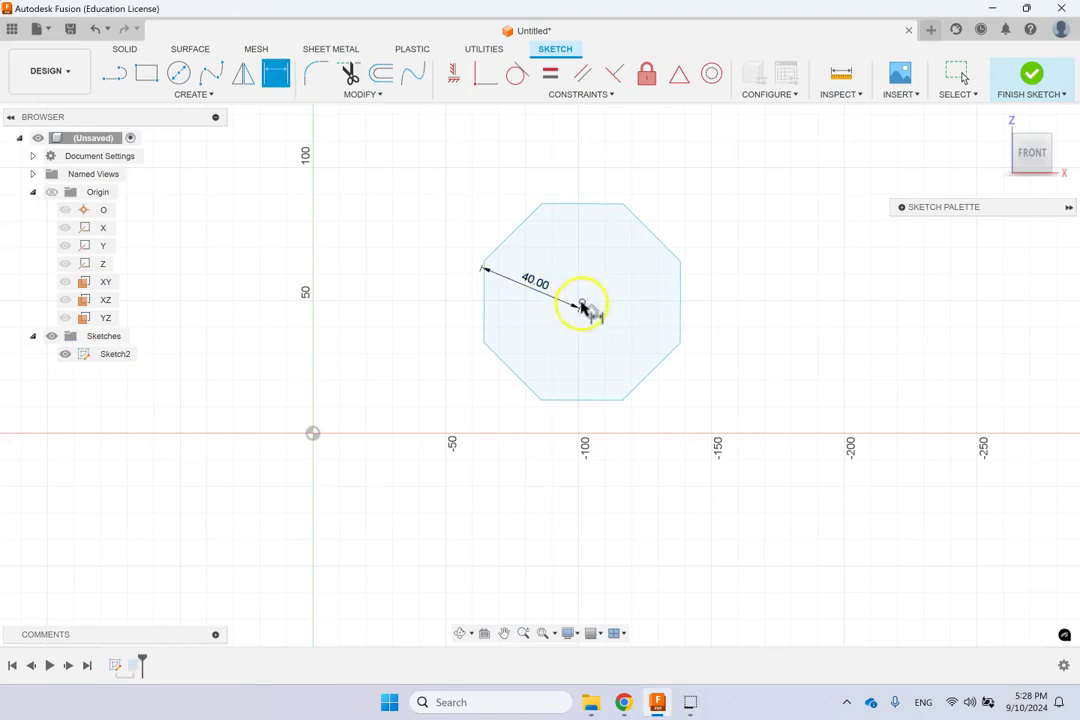
pyautogui.press('Escape')
pyautogui.click(466, 168)
# Select the octagon's centre point together with the sketch origin and bring up the available sketch constraints
pyautogui.click(587, 308)
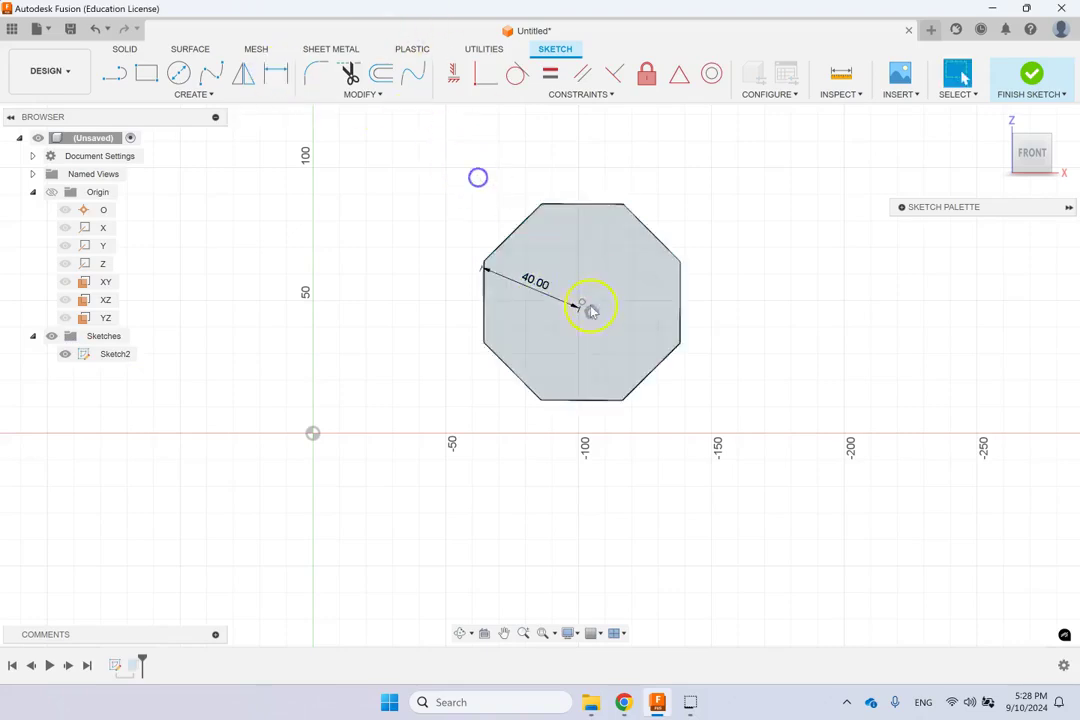
pyautogui.click(313, 434)
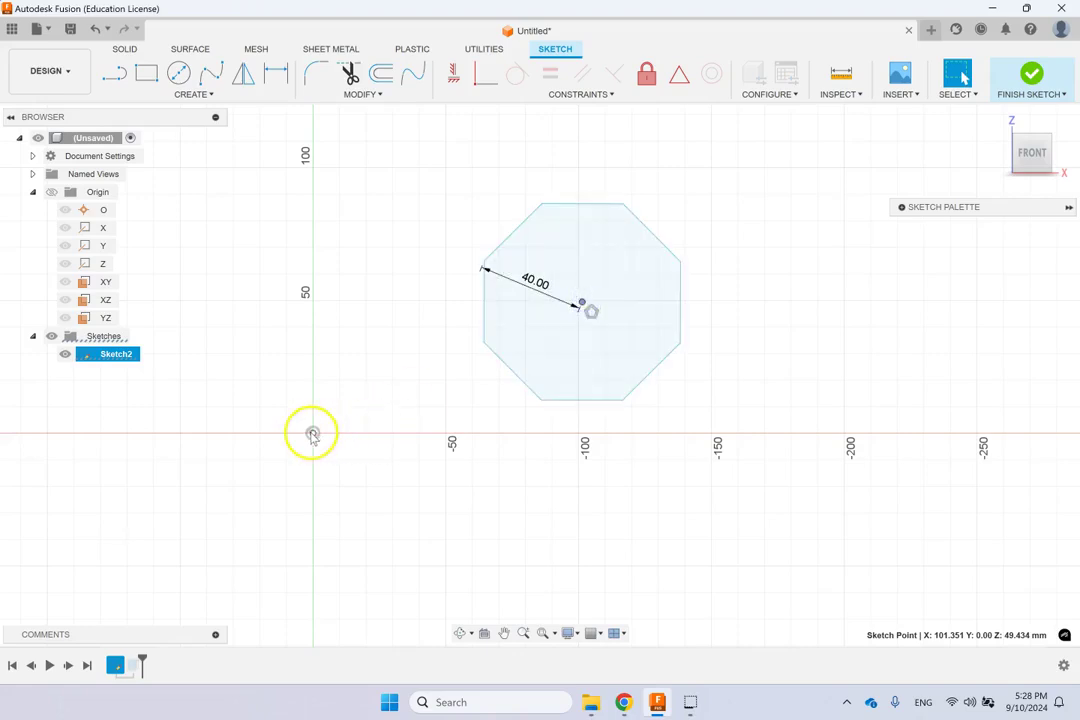
pyautogui.click(615, 95)
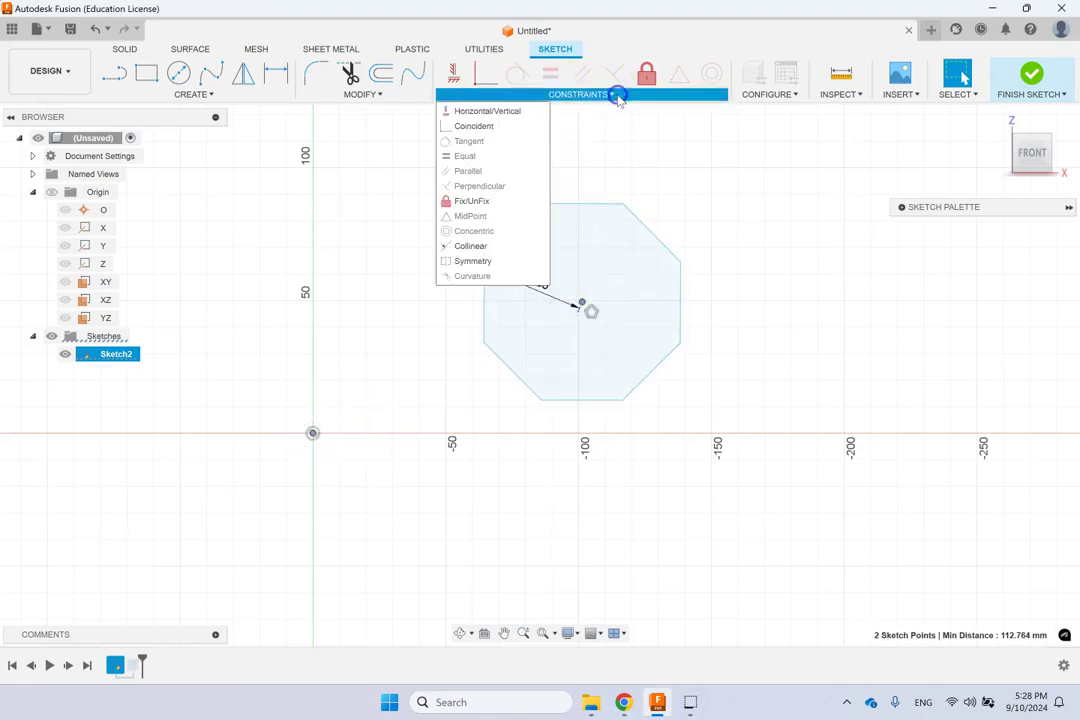
# Constrain the octagon's centre coincident with the sketch origin and make its top edge horizontal
pyautogui.click(494, 126)
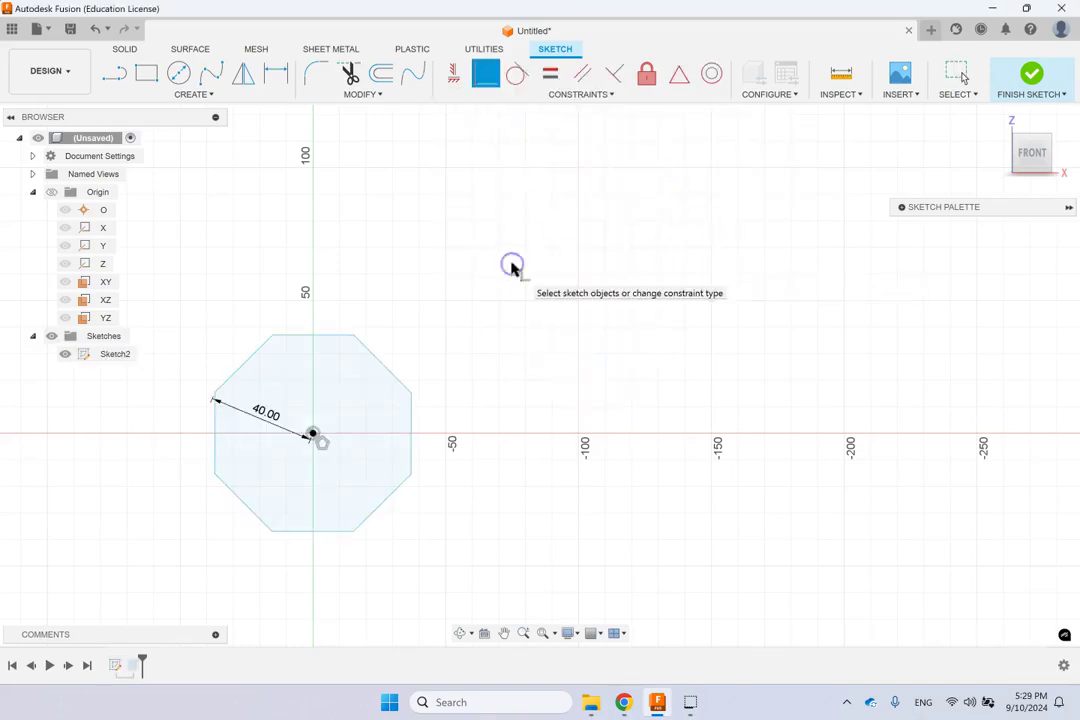
pyautogui.click(330, 341)
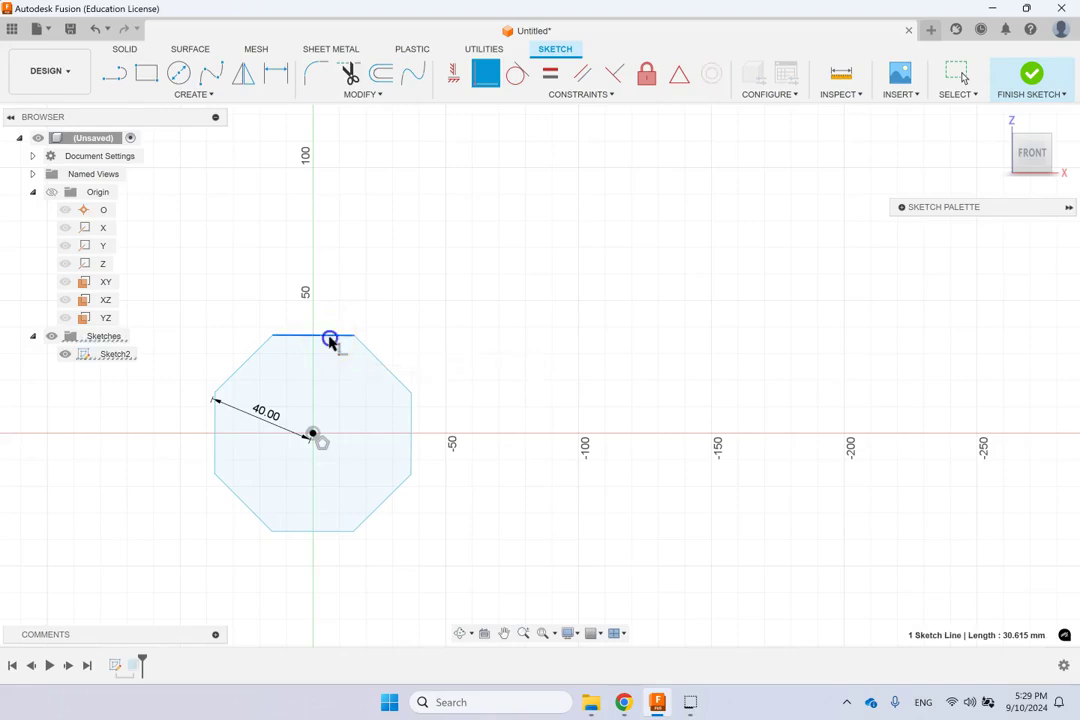
pyautogui.click(461, 74)
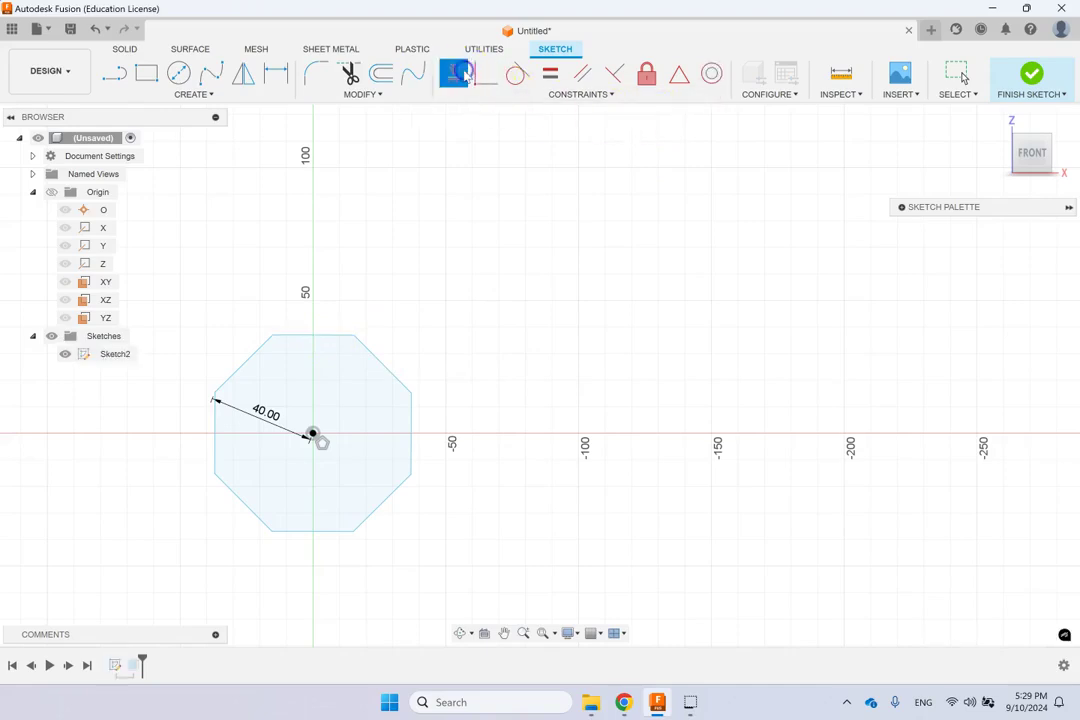
pyautogui.click(327, 341)
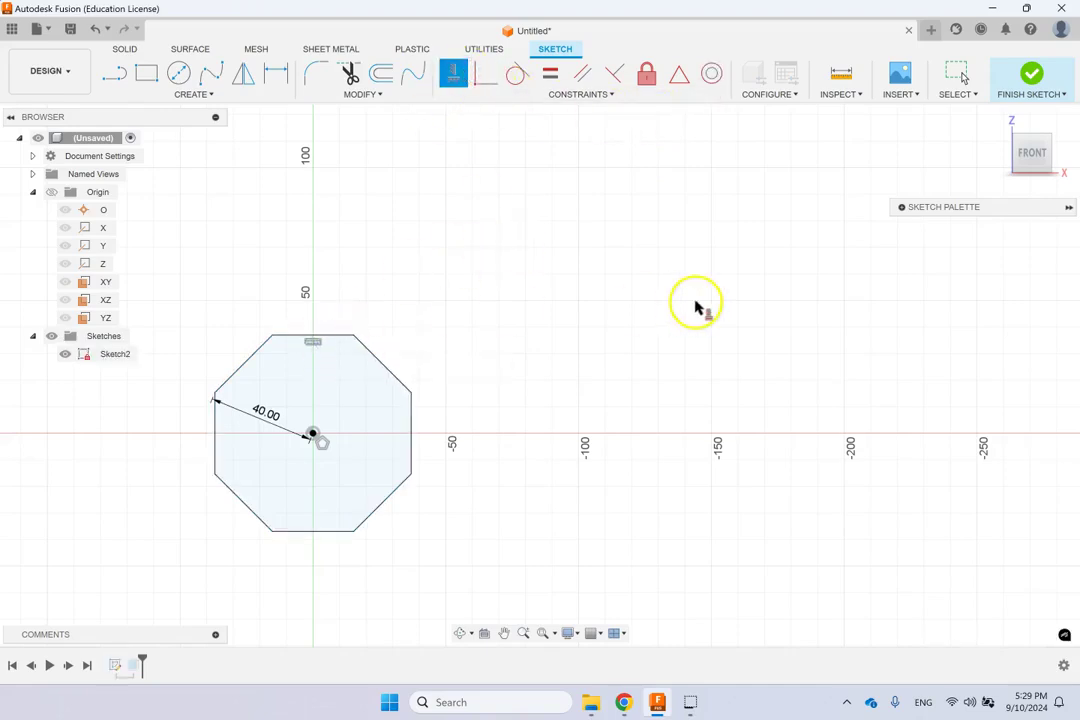
pyautogui.press('Escape')
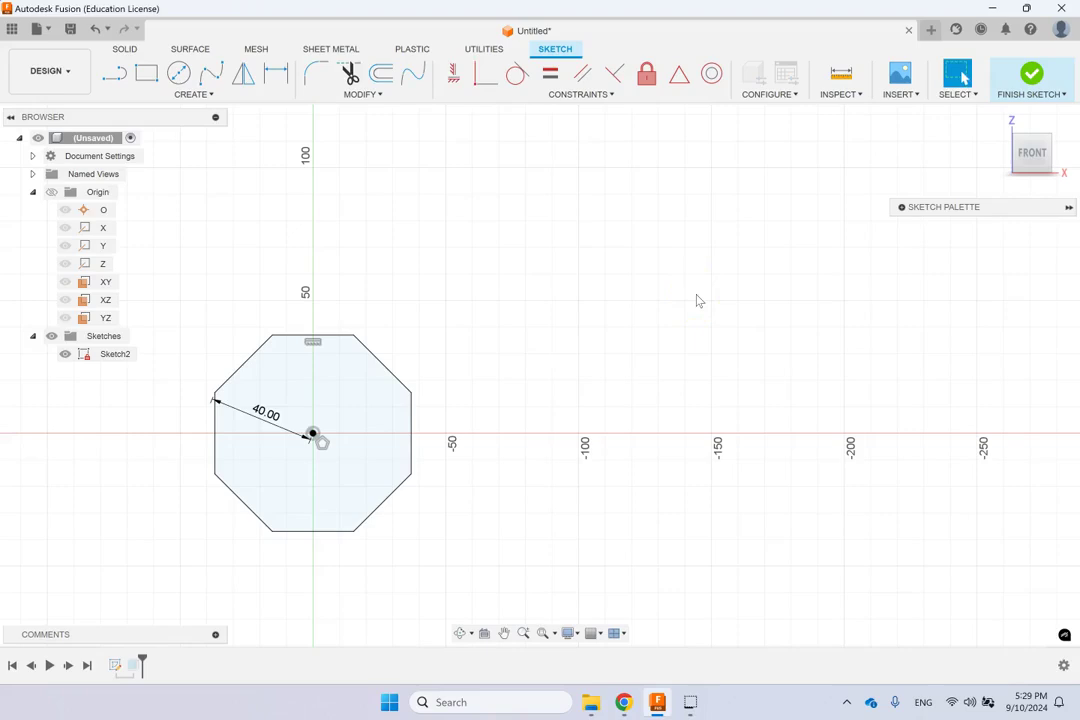
pyautogui.click(194, 94)
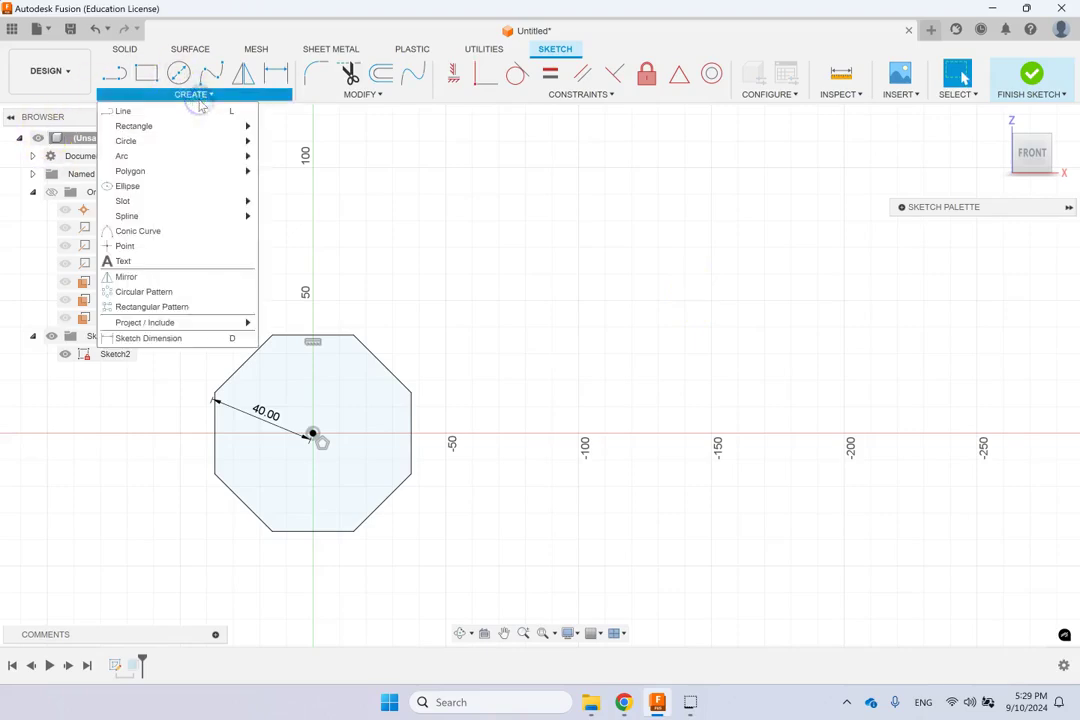
pyautogui.click(415, 195)
pyautogui.click(208, 94)
pyautogui.click(210, 75)
pyautogui.click(210, 75)
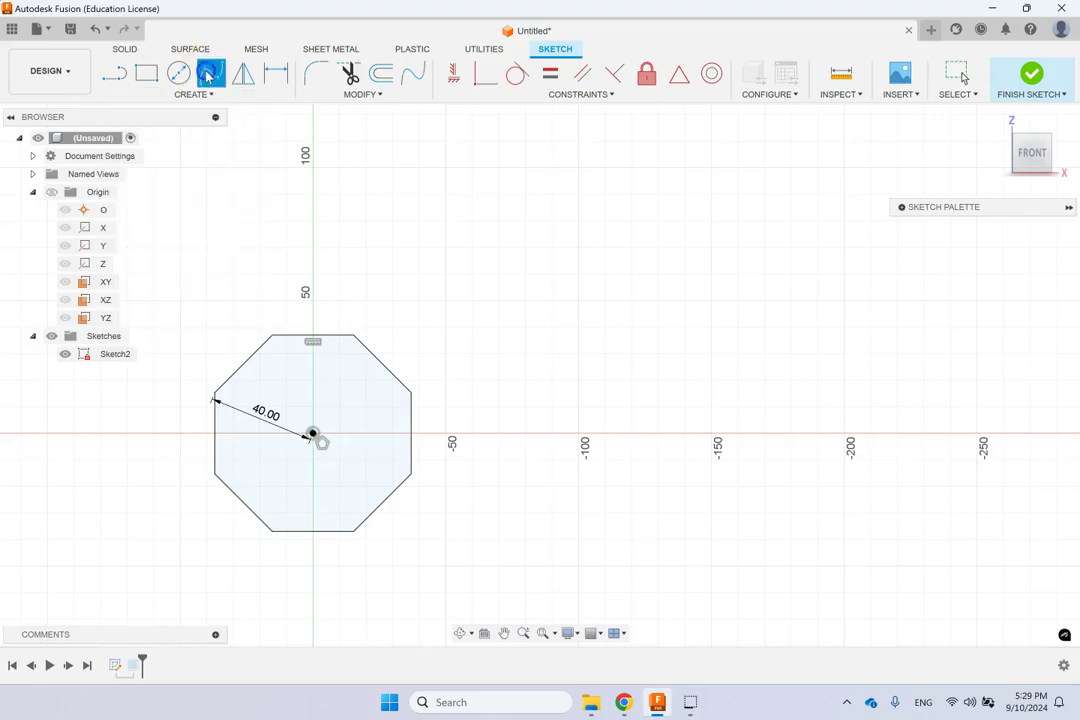
pyautogui.click(419, 249)
pyautogui.click(494, 261)
pyautogui.click(574, 317)
pyautogui.click(666, 319)
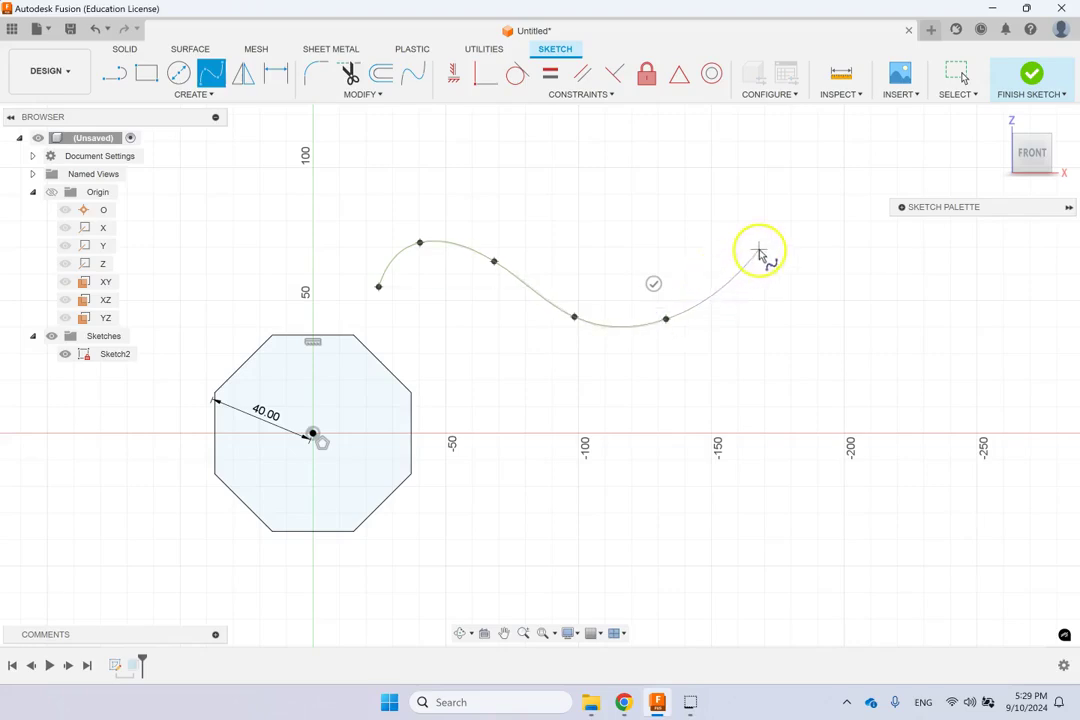
pyautogui.press('Escape')
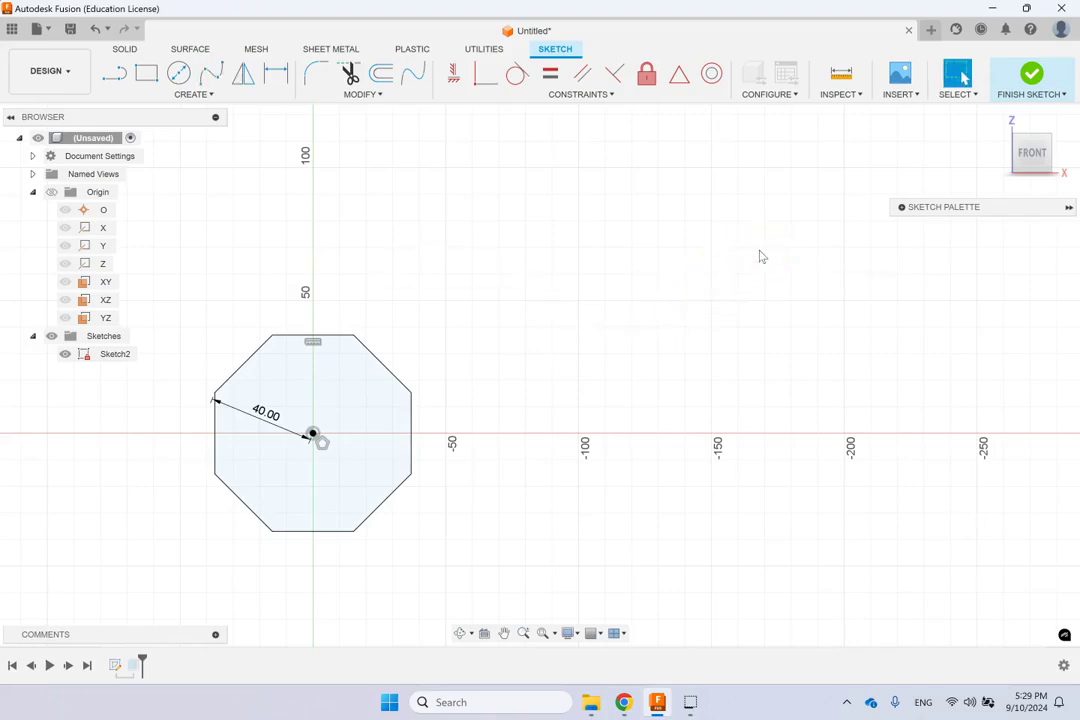
# Delete the whole octagon with its dimension and constraints from the sketch
pyautogui.click(178, 73)
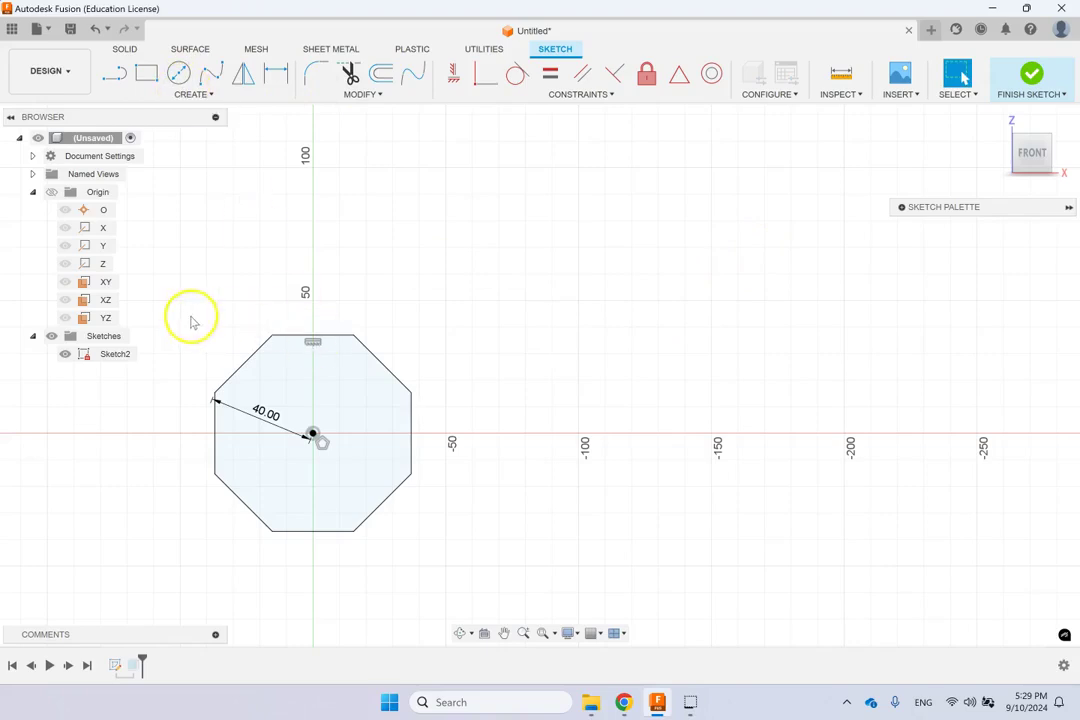
pyautogui.press('Escape')
pyautogui.moveTo(154, 294); pyautogui.dragTo(436, 542)
pyautogui.press('Delete')
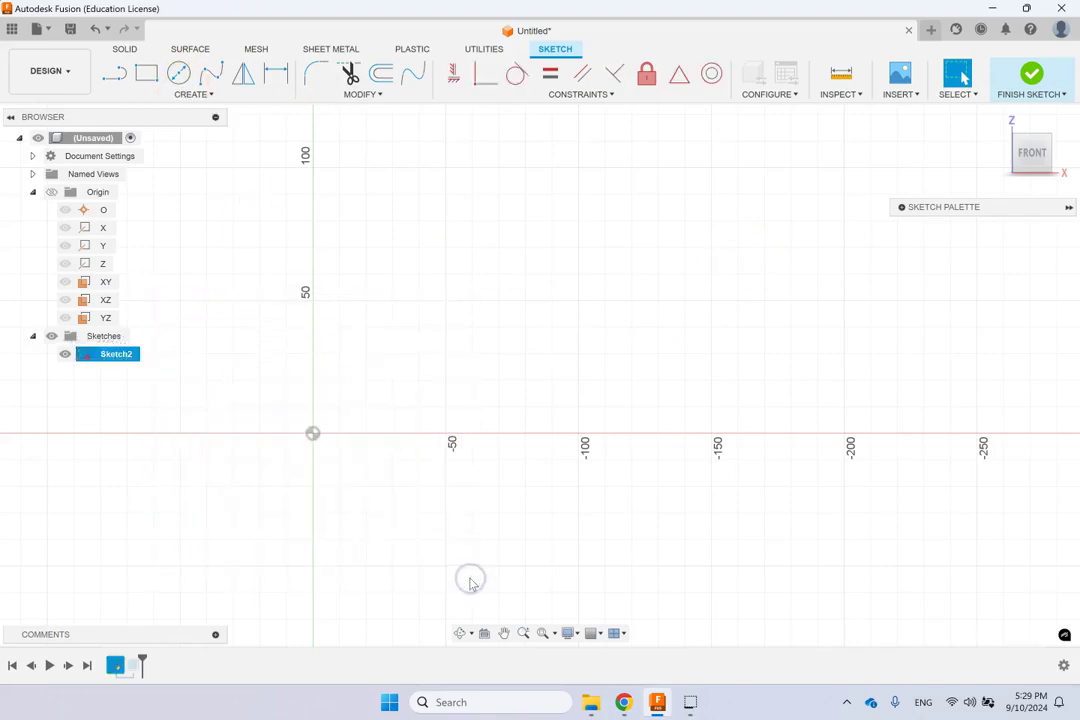
# Sketch an airfoil's upper curve as a fit point spline from the origin to the horizontal axis, about 186 mm long and 24 mm high
pyautogui.click(211, 74)
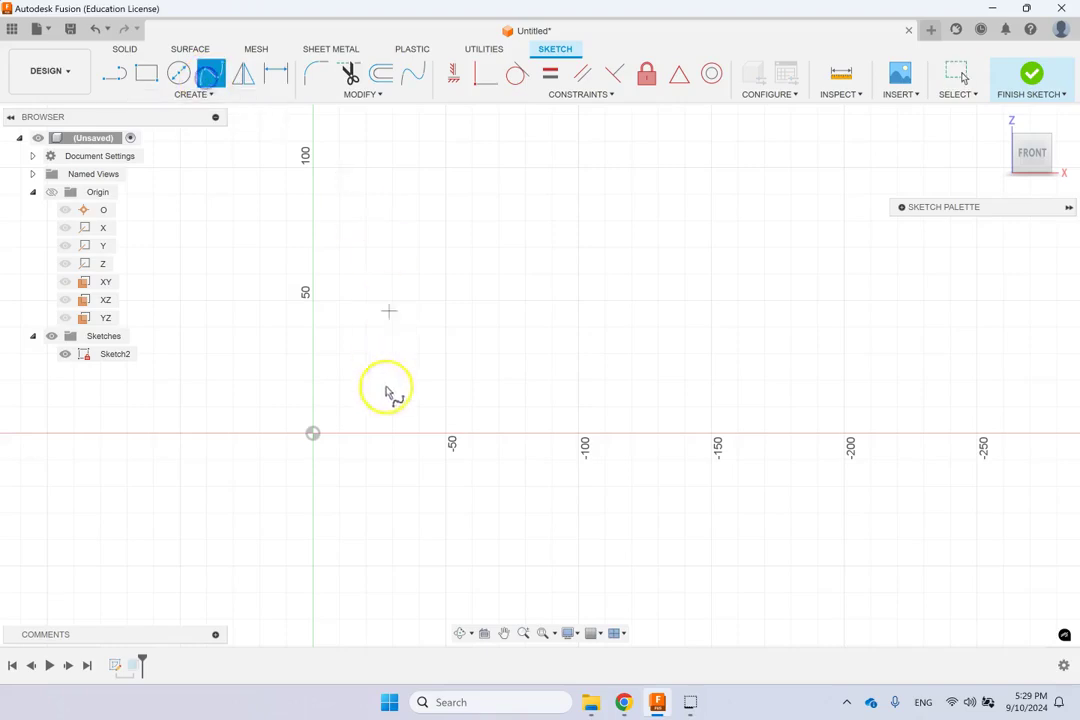
pyautogui.click(313, 433)
pyautogui.click(339, 390)
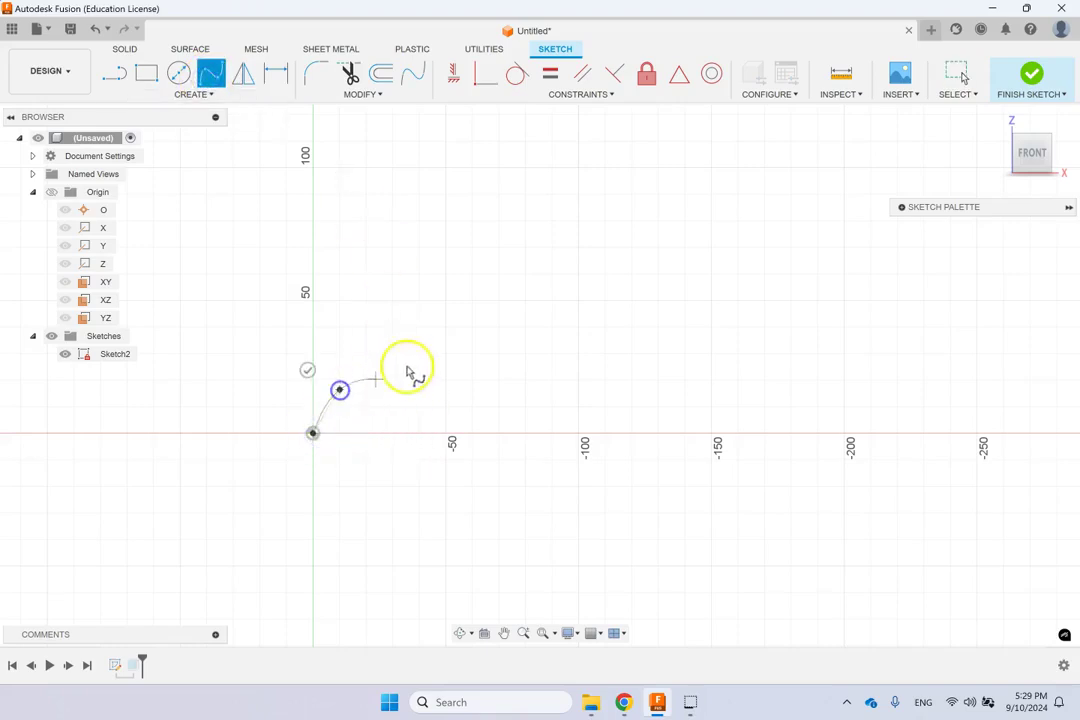
pyautogui.click(474, 370)
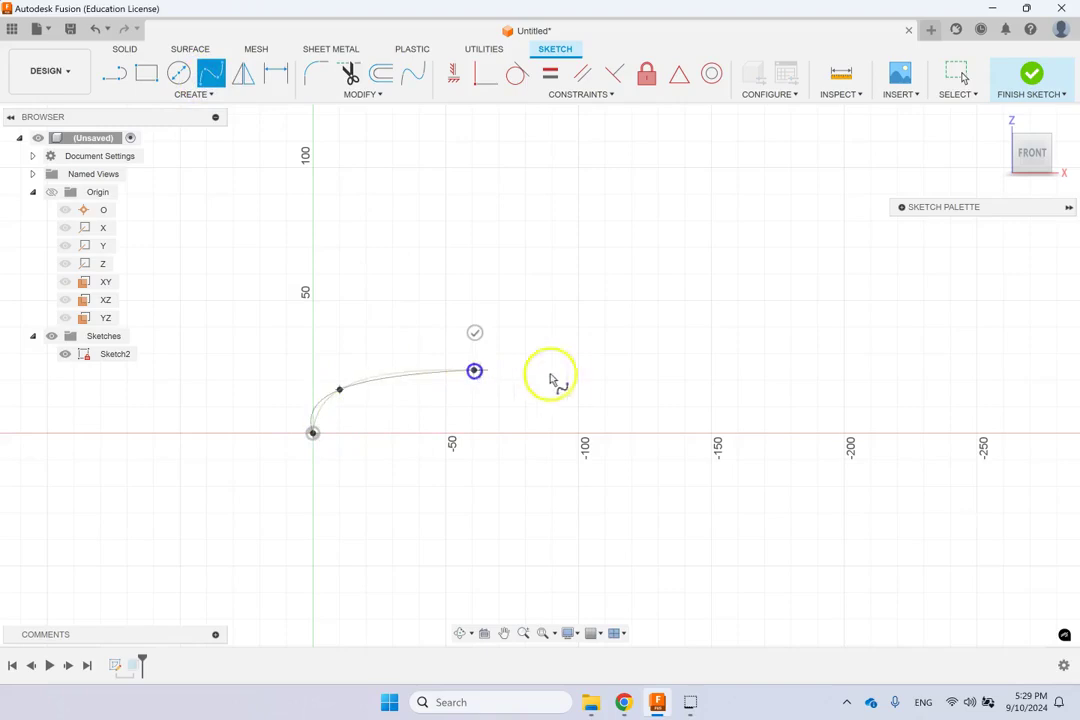
pyautogui.click(645, 390)
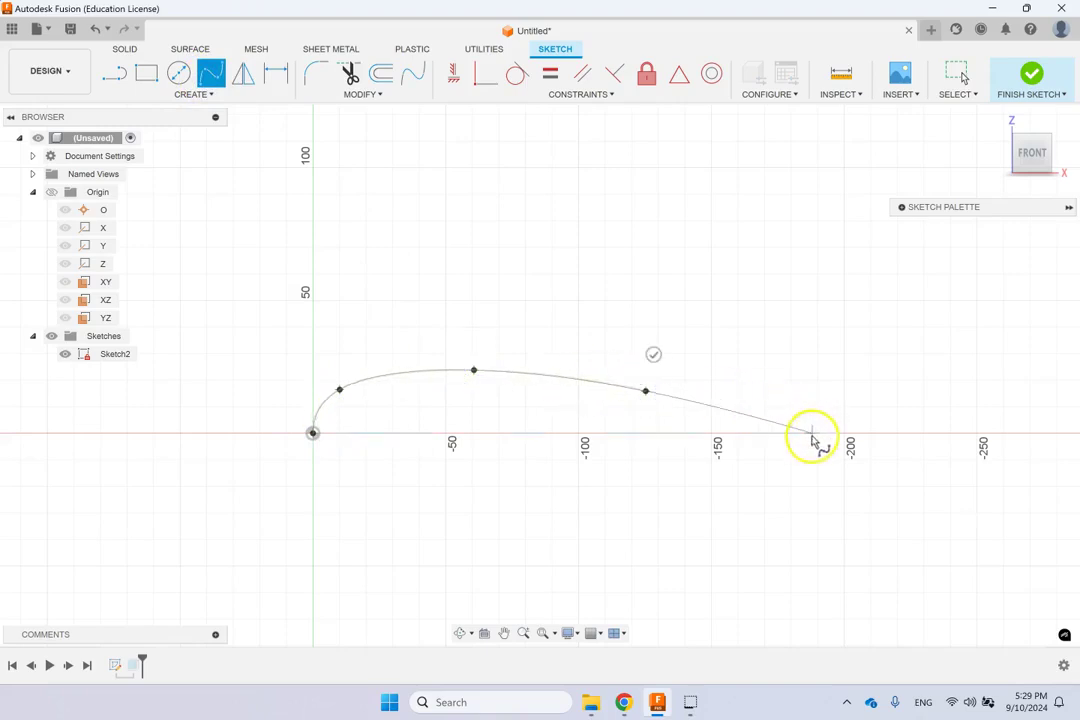
pyautogui.doubleClick(808, 434)
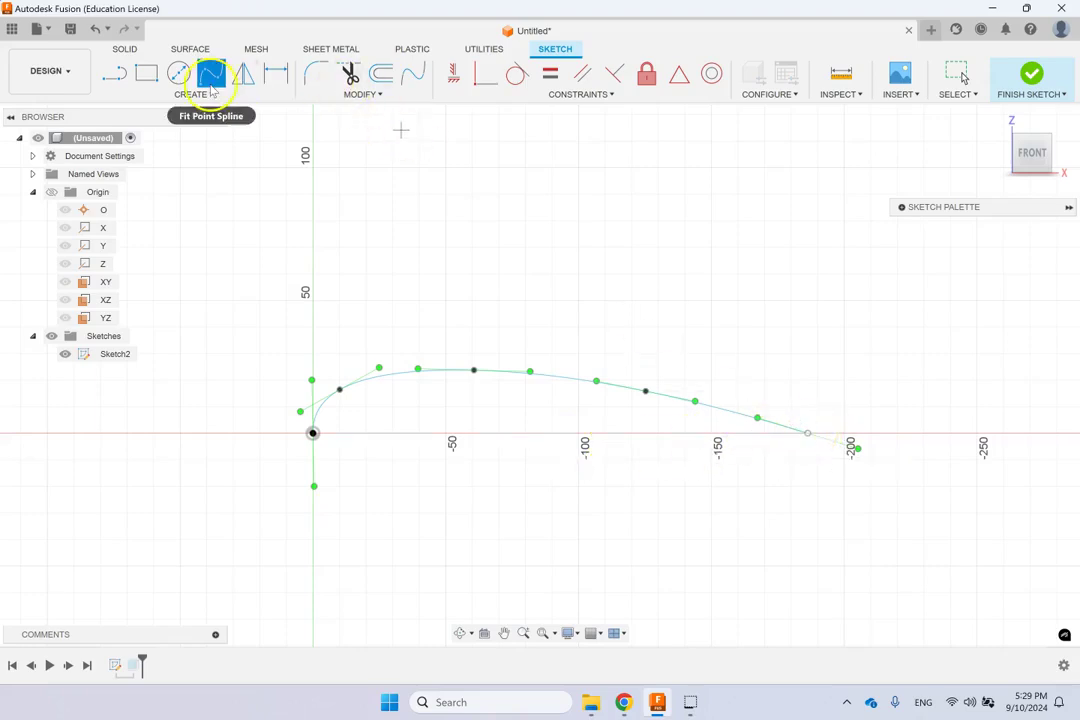
# Sketch the lower curve as a fit point spline from the origin to the upper curve's tail end, dipping about 14 mm
pyautogui.click(312, 434)
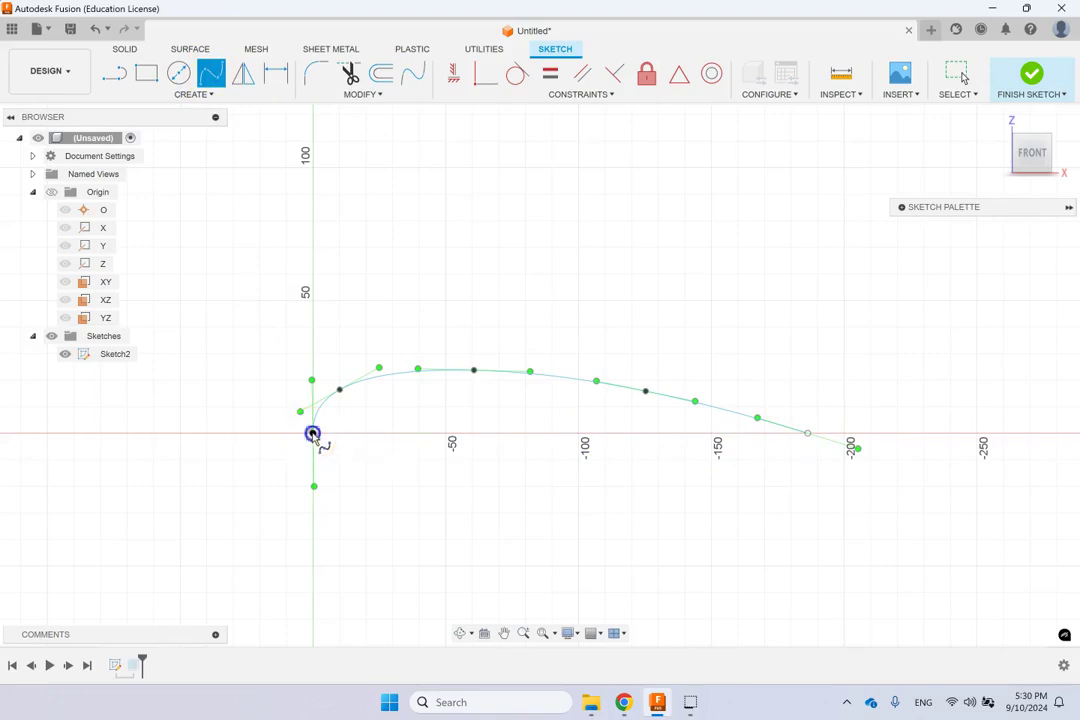
pyautogui.click(330, 448)
pyautogui.click(423, 474)
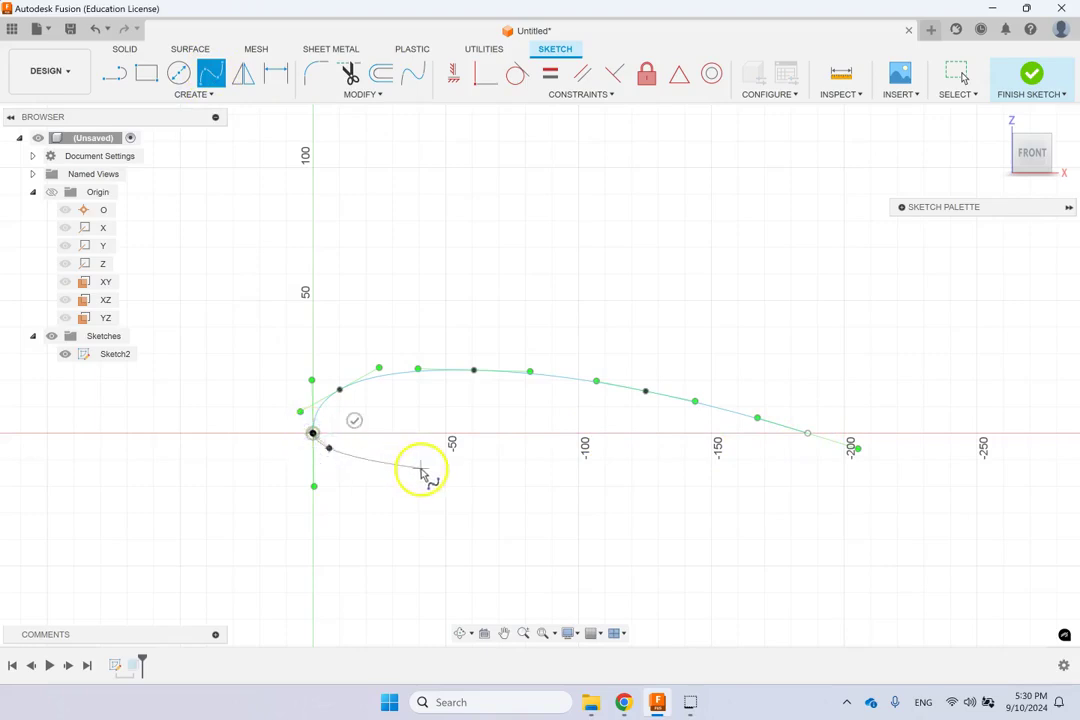
pyautogui.click(548, 470)
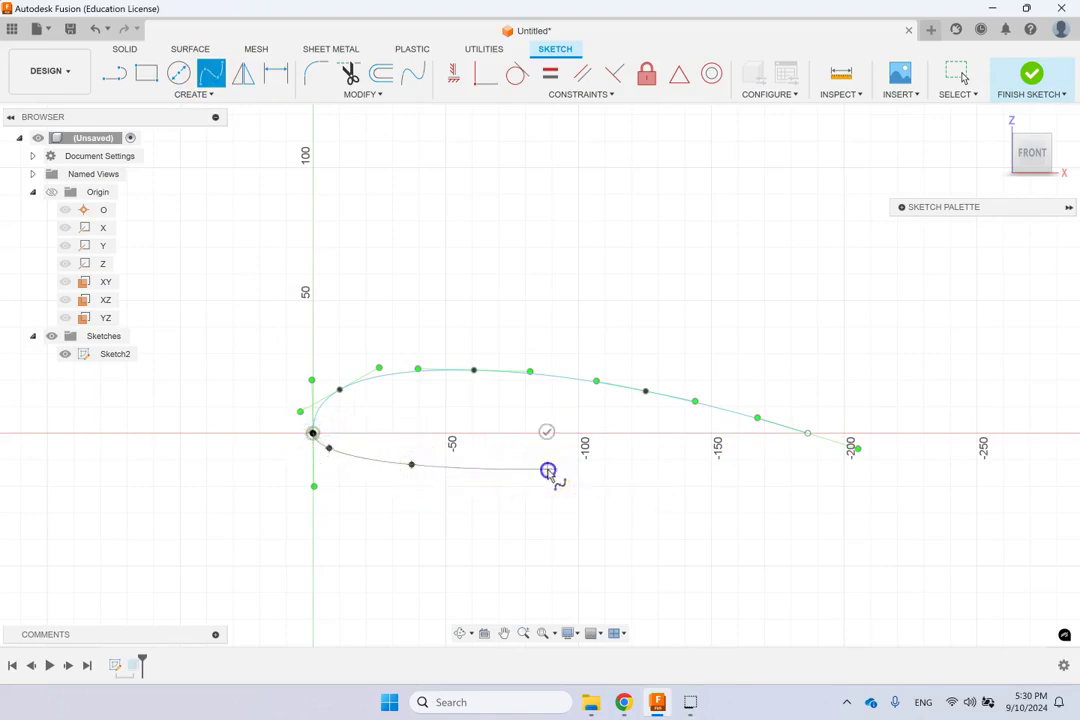
pyautogui.click(685, 460)
pyautogui.click(857, 448)
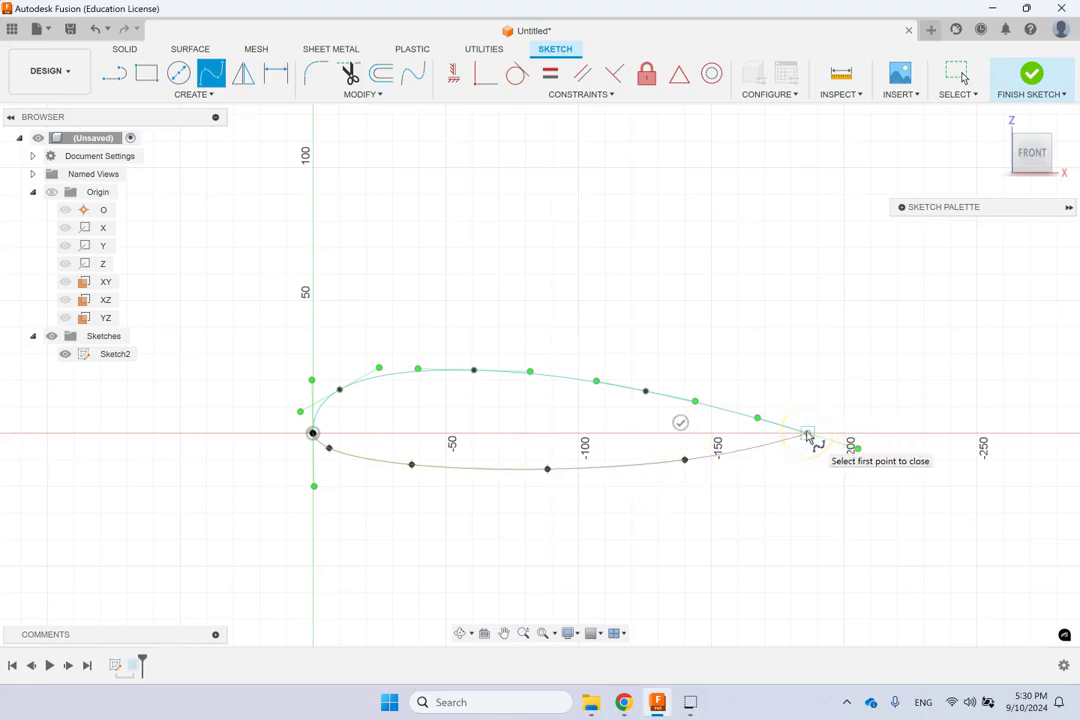
pyautogui.click(808, 435)
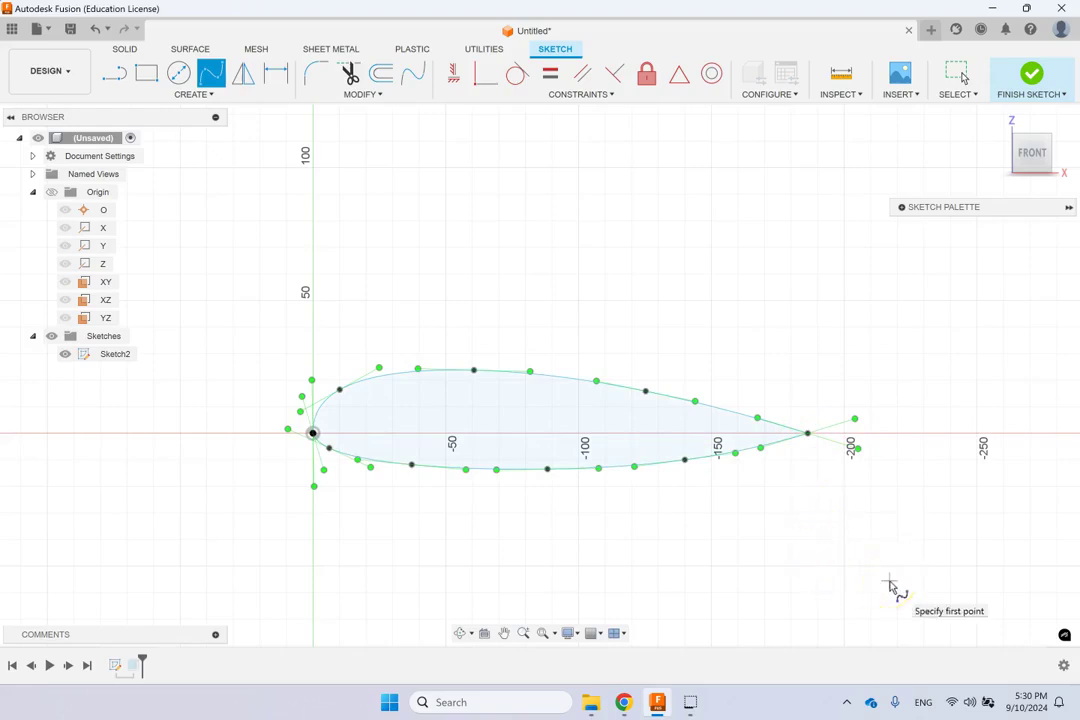
pyautogui.click(838, 610)
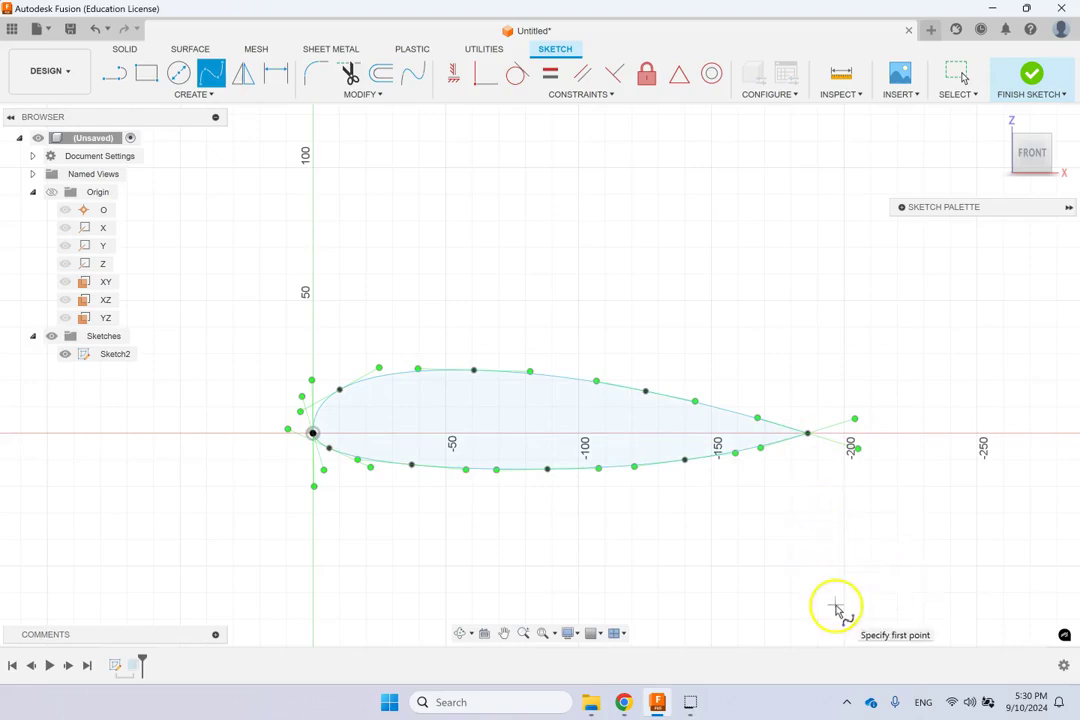
pyautogui.press('Escape')
# Reshape the upper spline by shifting its two fit points nearest the nose slightly up and towards the tail
pyautogui.click(646, 396)
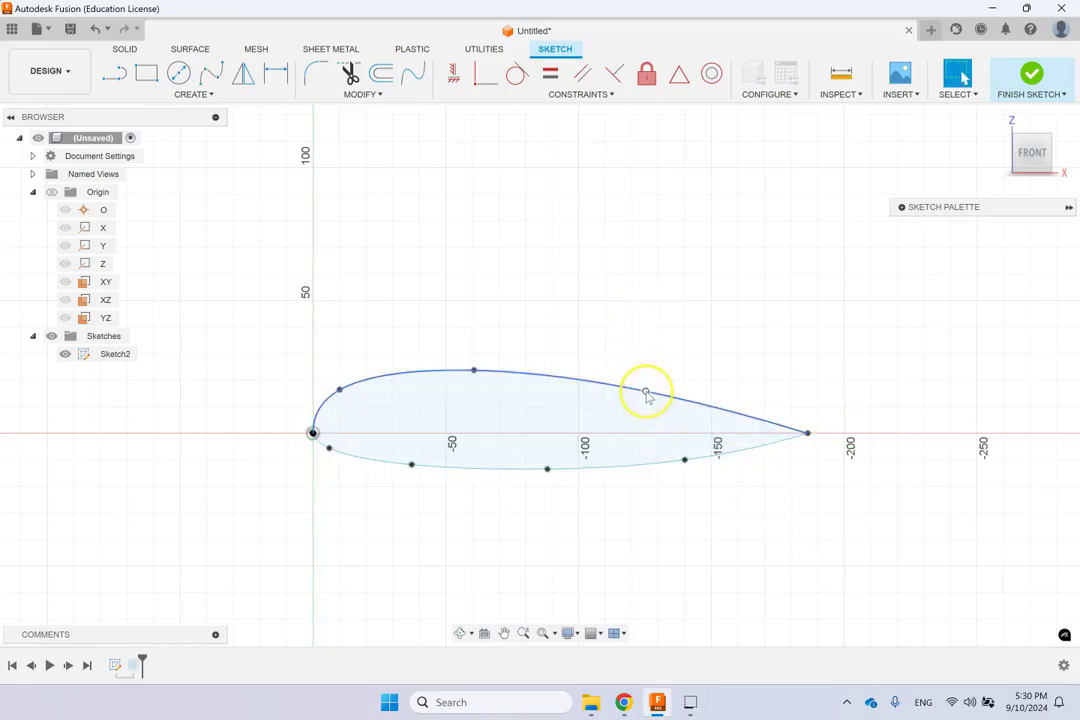
pyautogui.moveTo(474, 371)
pyautogui.mouseDown()
pyautogui.moveTo(476, 333)
pyautogui.moveTo(482, 385)
pyautogui.moveTo(481, 370)
pyautogui.mouseUp()
pyautogui.moveTo(341, 390)
pyautogui.mouseDown()
pyautogui.moveTo(385, 383)
pyautogui.moveTo(355, 382)
pyautogui.mouseUp()
pyautogui.click(354, 318)
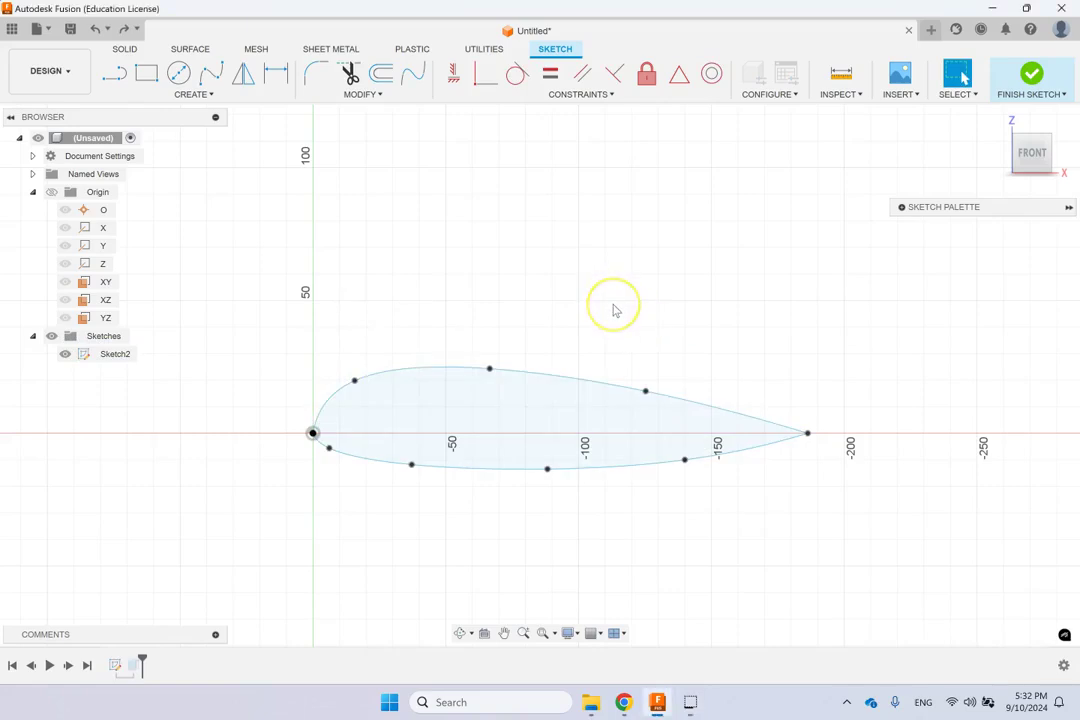
# Replace the lower spline's middle fit point with two inserted fit points about 72 mm and 97 mm from the origin
pyautogui.click(547, 469)
pyautogui.press('Delete')
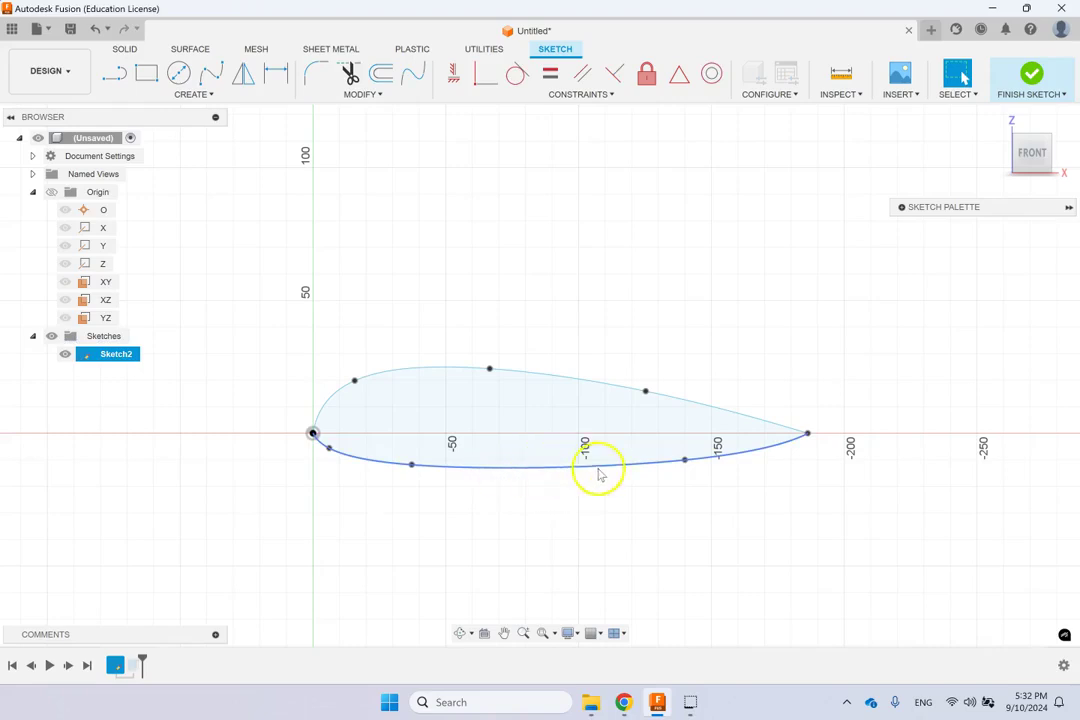
pyautogui.click(583, 467)
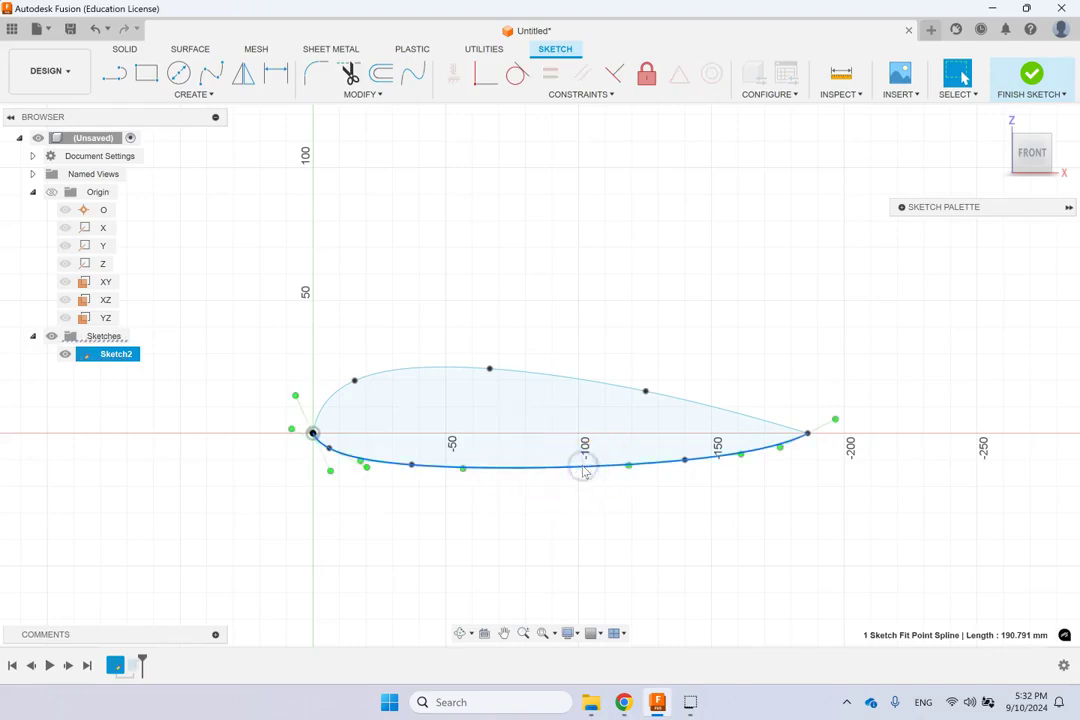
pyautogui.rightClick(583, 468)
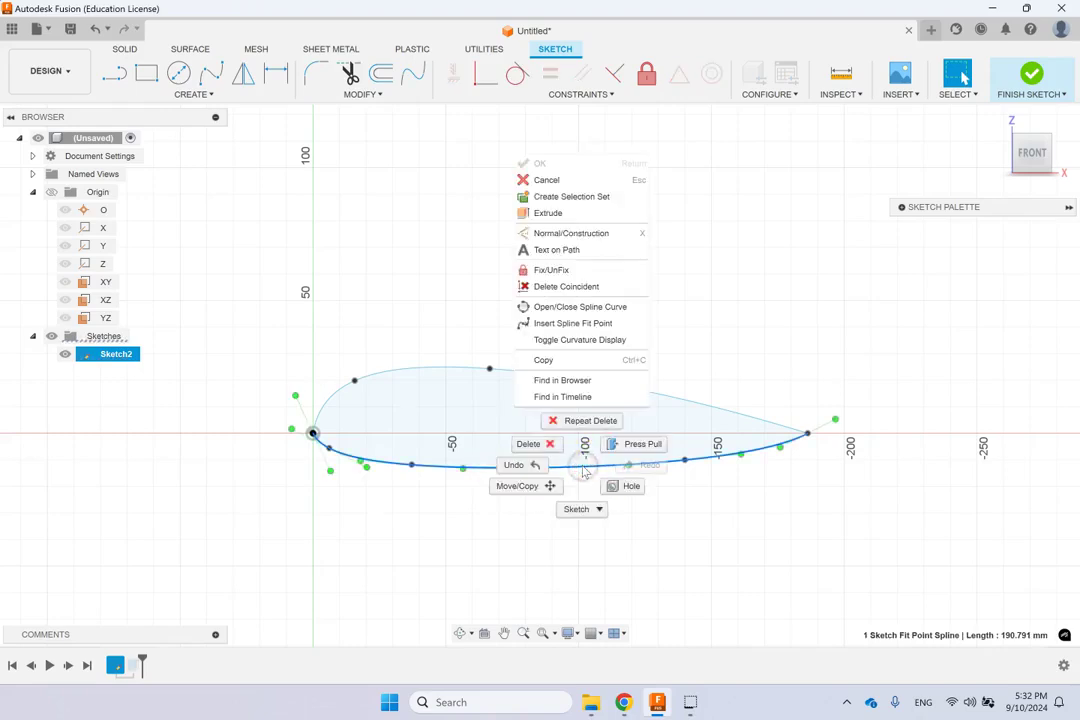
pyautogui.click(593, 324)
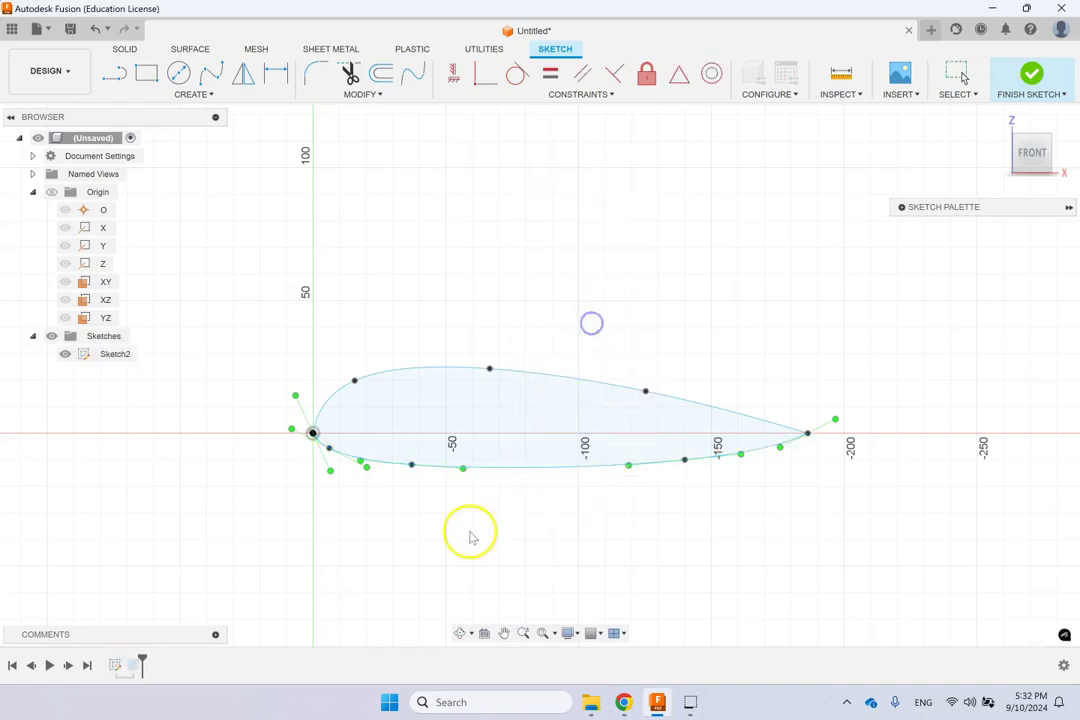
pyautogui.click(505, 467)
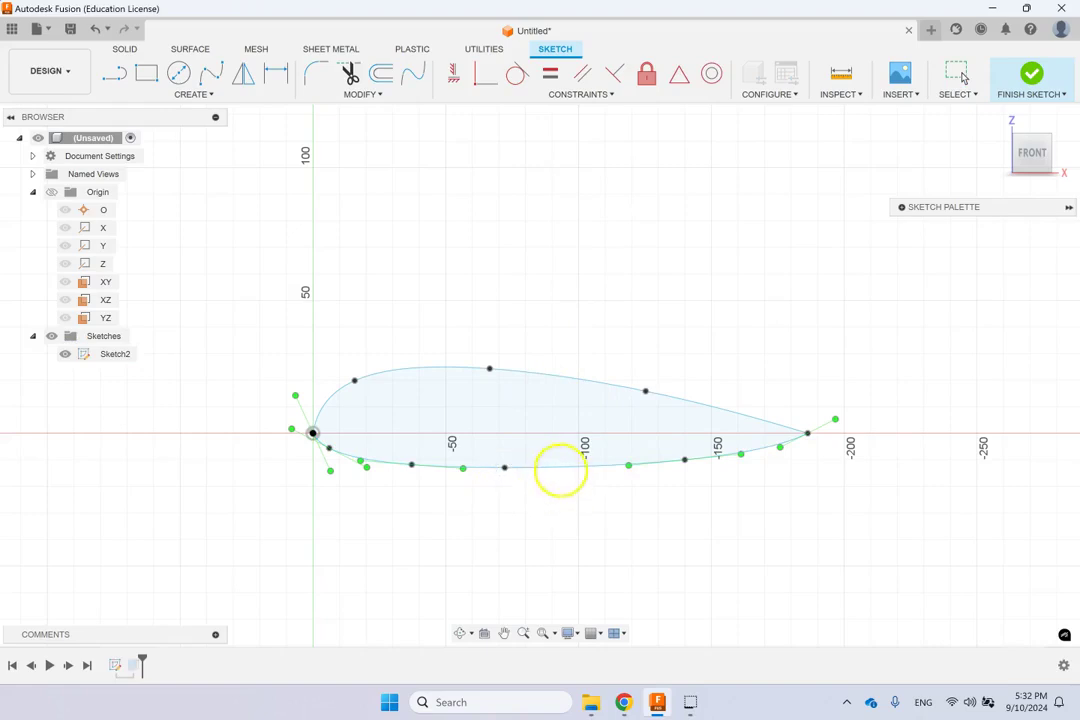
pyautogui.click(569, 467)
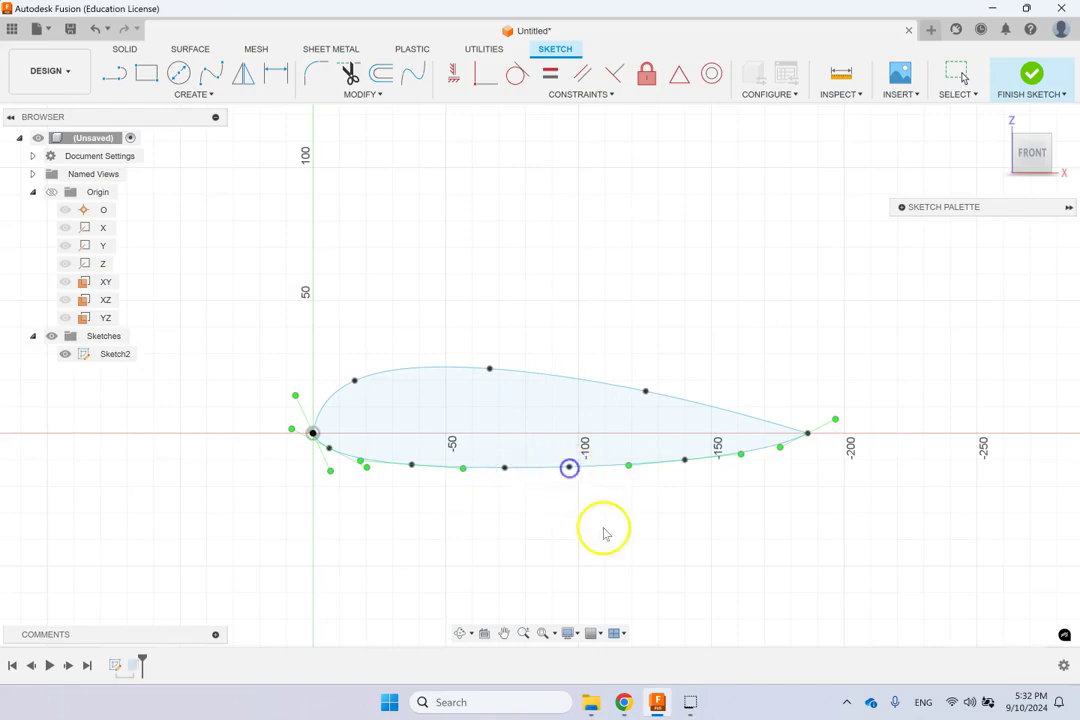
pyautogui.press('Escape')
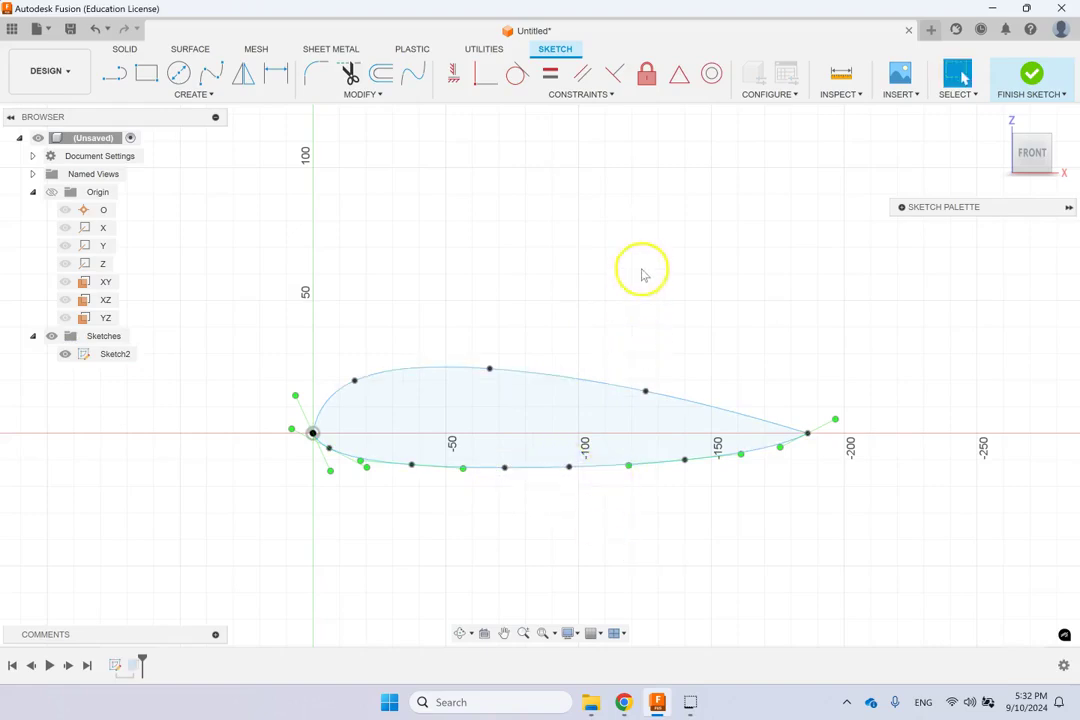
pyautogui.click(610, 280)
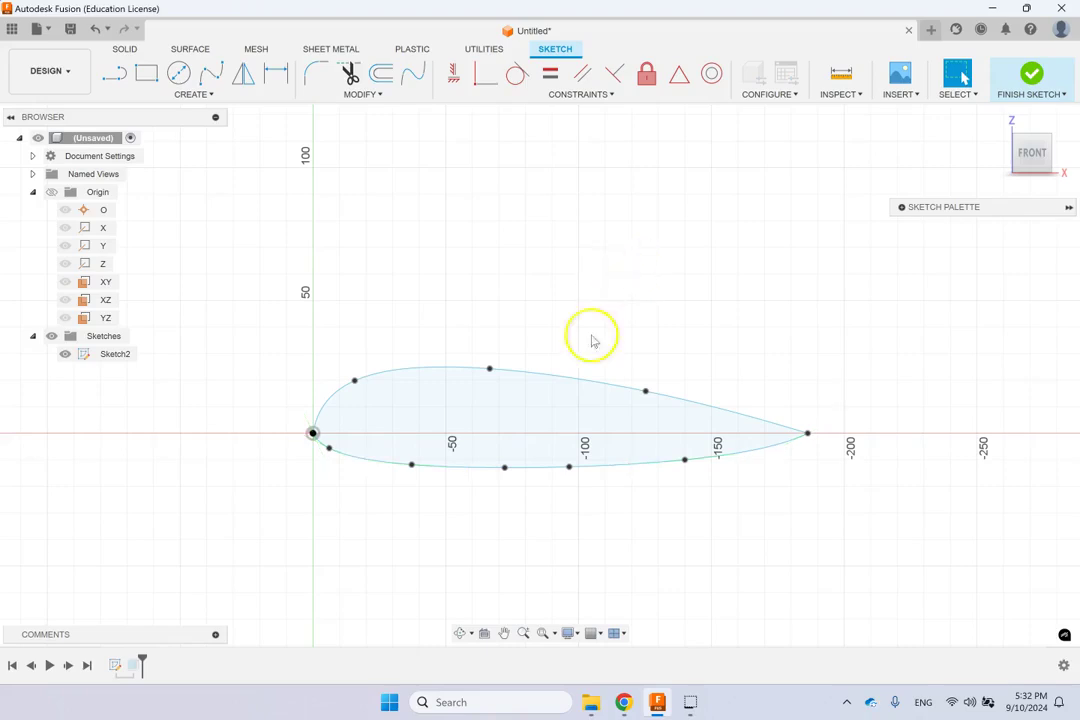
# Move the lower spline's two inserted fit points to about 63 mm and 95 mm from the origin
pyautogui.moveTo(567, 470)
pyautogui.mouseDown()
pyautogui.moveTo(566, 496)
pyautogui.moveTo(566, 470)
pyautogui.moveTo(482, 469)
pyautogui.mouseUp()
pyautogui.click(510, 480)
pyautogui.click(560, 254)
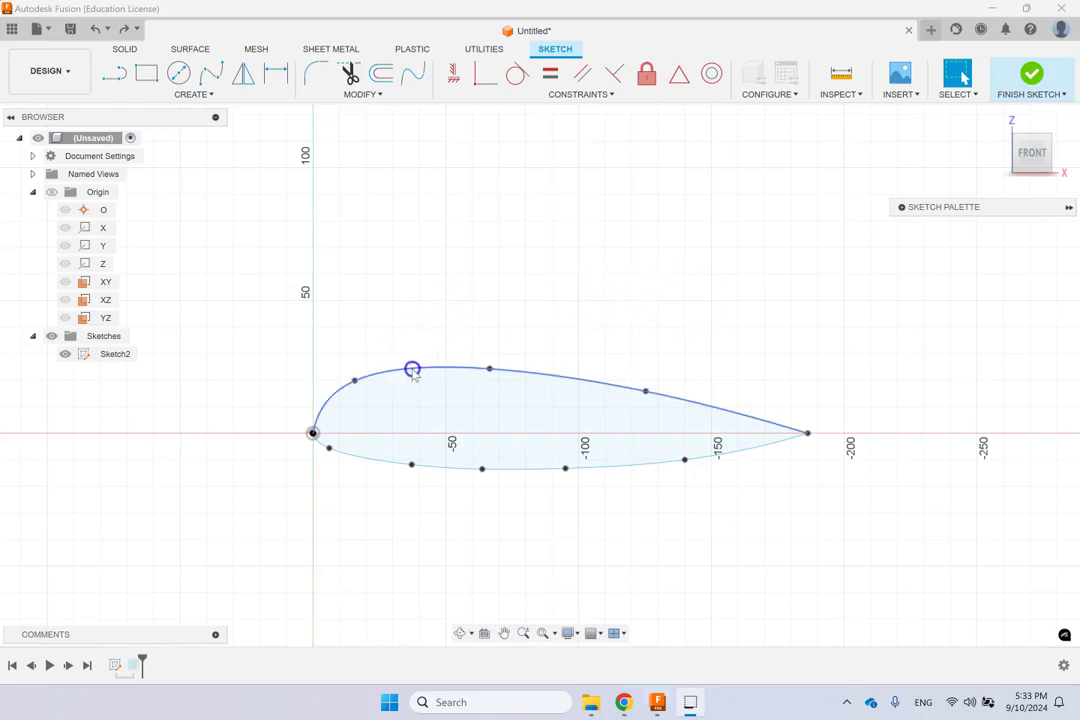
# Convert the upper airfoil spline to construction geometry
pyautogui.click(412, 370)
pyautogui.click(901, 207)
pyautogui.click(1007, 301)
pyautogui.click(552, 272)
pyautogui.click(901, 207)
pyautogui.click(499, 193)
# Add text on a path along the upper construction spline, reading "fusion 360"
pyautogui.click(240, 96)
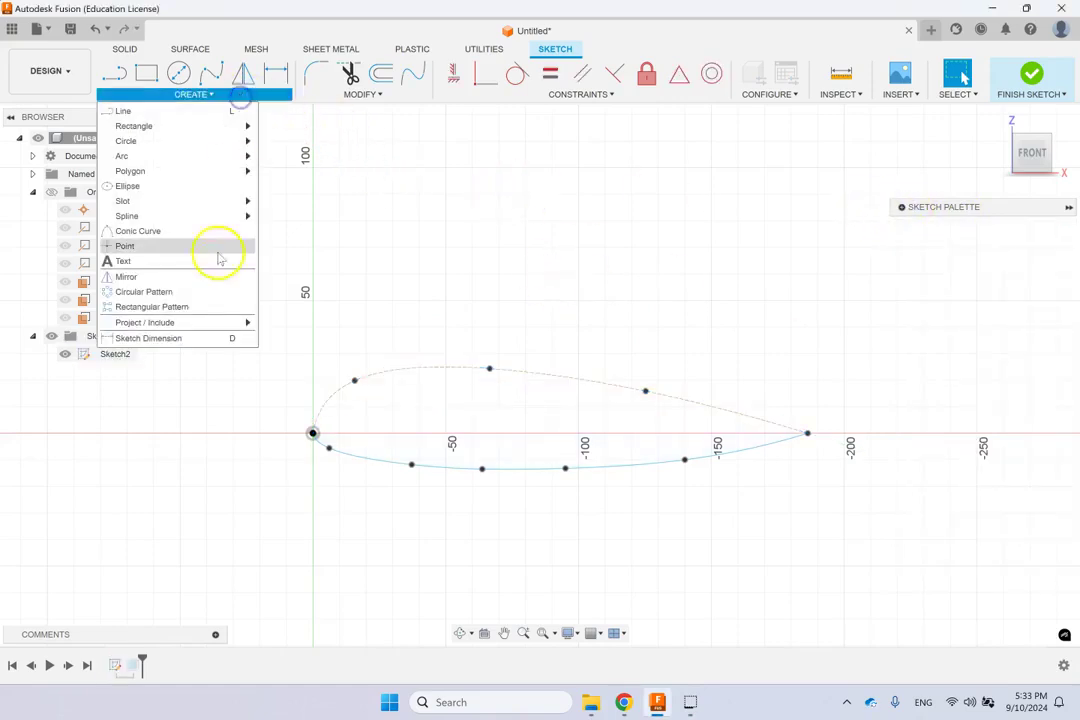
pyautogui.click(160, 262)
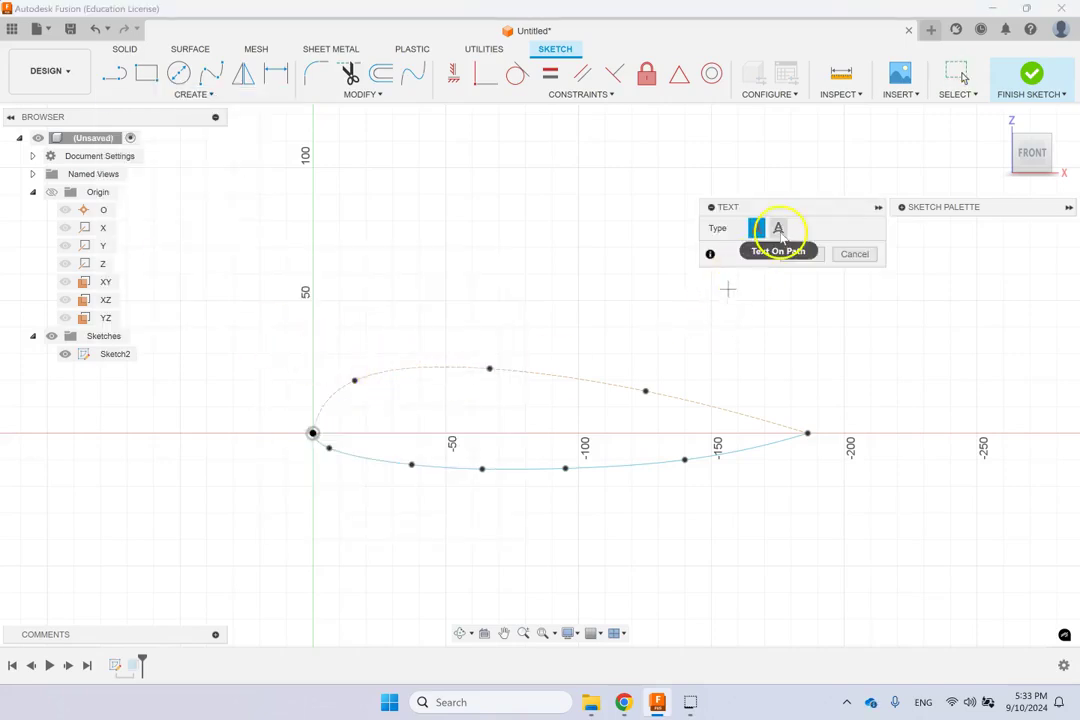
pyautogui.click(779, 230)
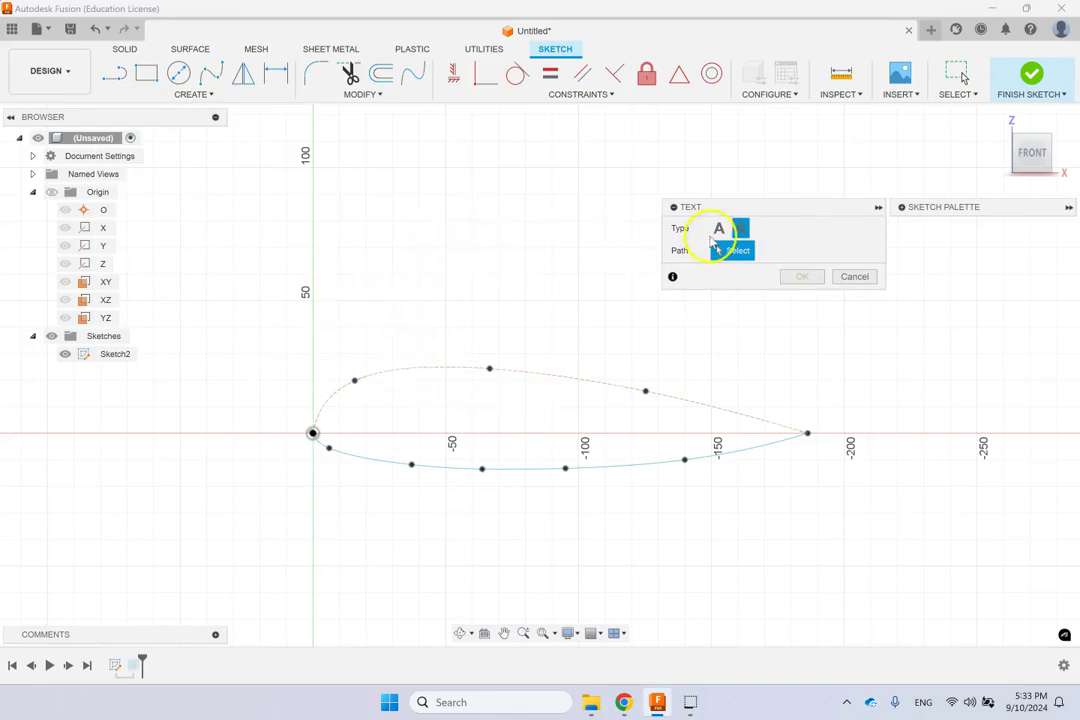
pyautogui.click(416, 371)
pyautogui.click(680, 350)
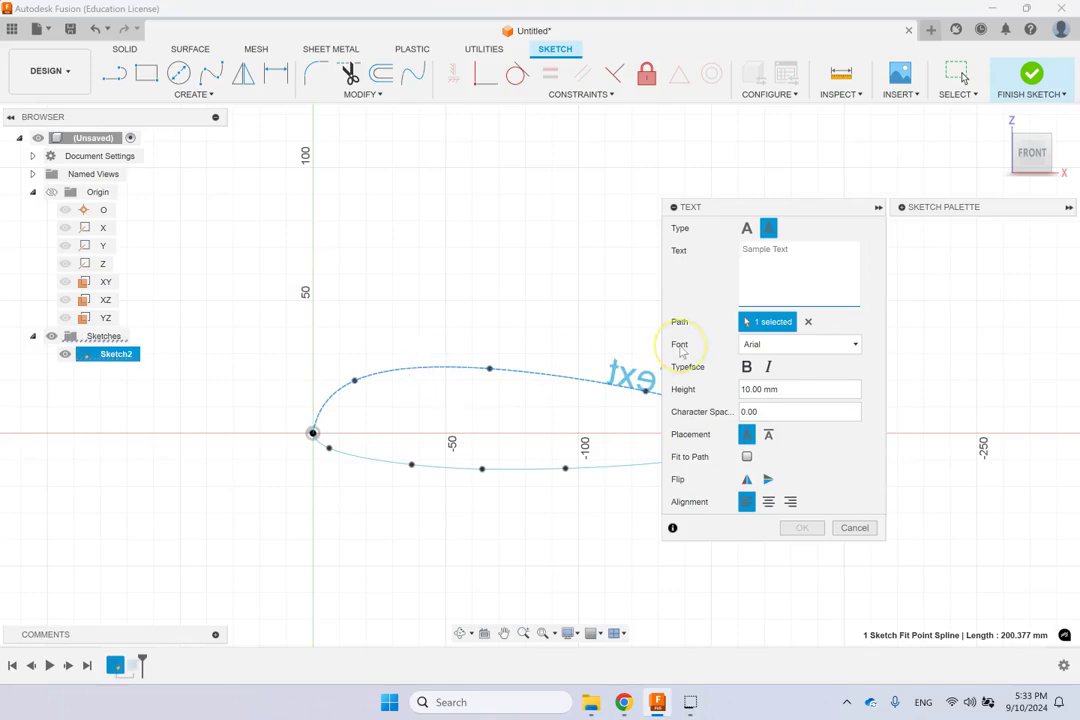
pyautogui.press('BackSpace')
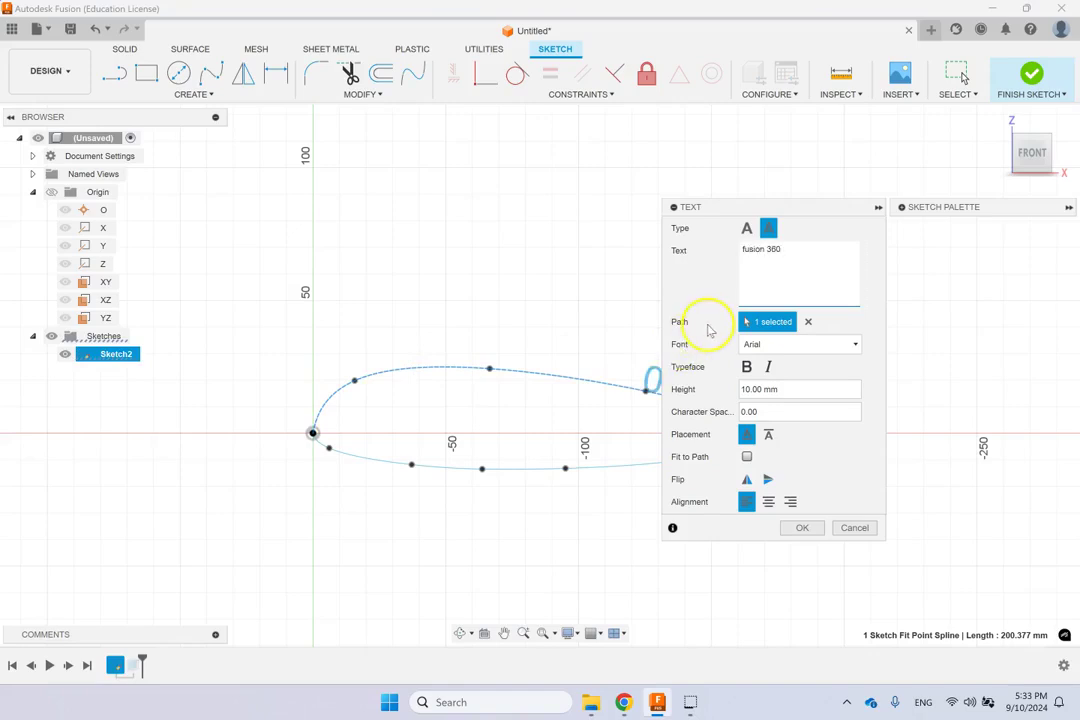
# Align the "fusion 360" text right along its path, towards the airfoil's nose
pyautogui.moveTo(735, 213); pyautogui.dragTo(417, 139)
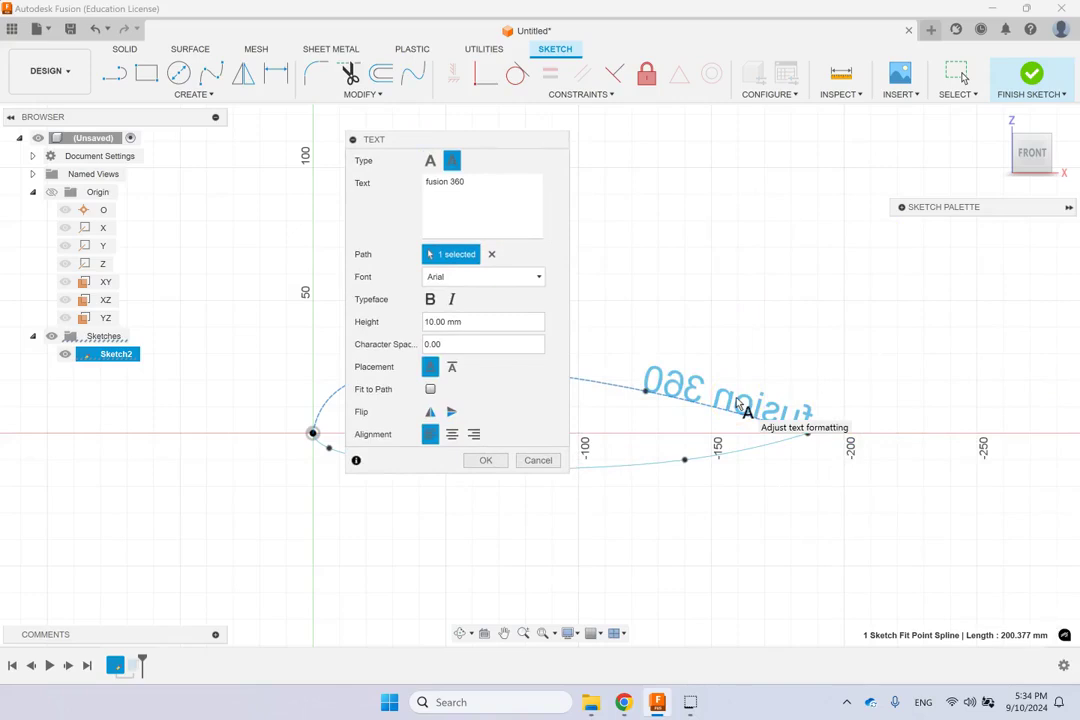
pyautogui.click(519, 397)
pyautogui.click(473, 434)
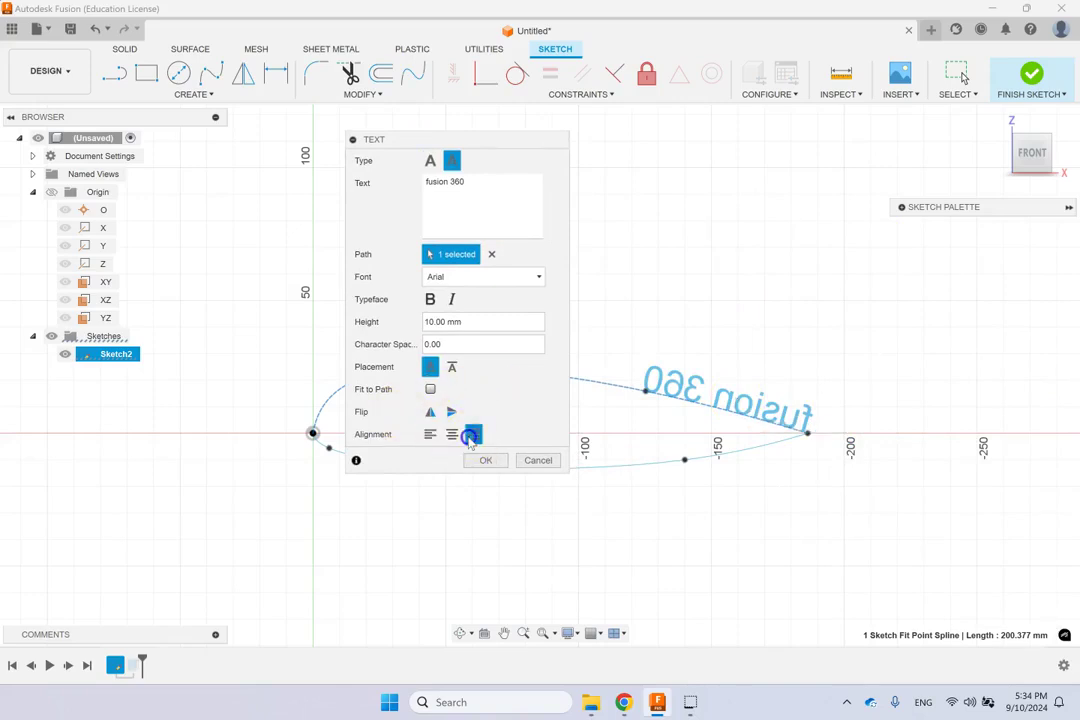
pyautogui.moveTo(459, 150); pyautogui.dragTo(716, 137)
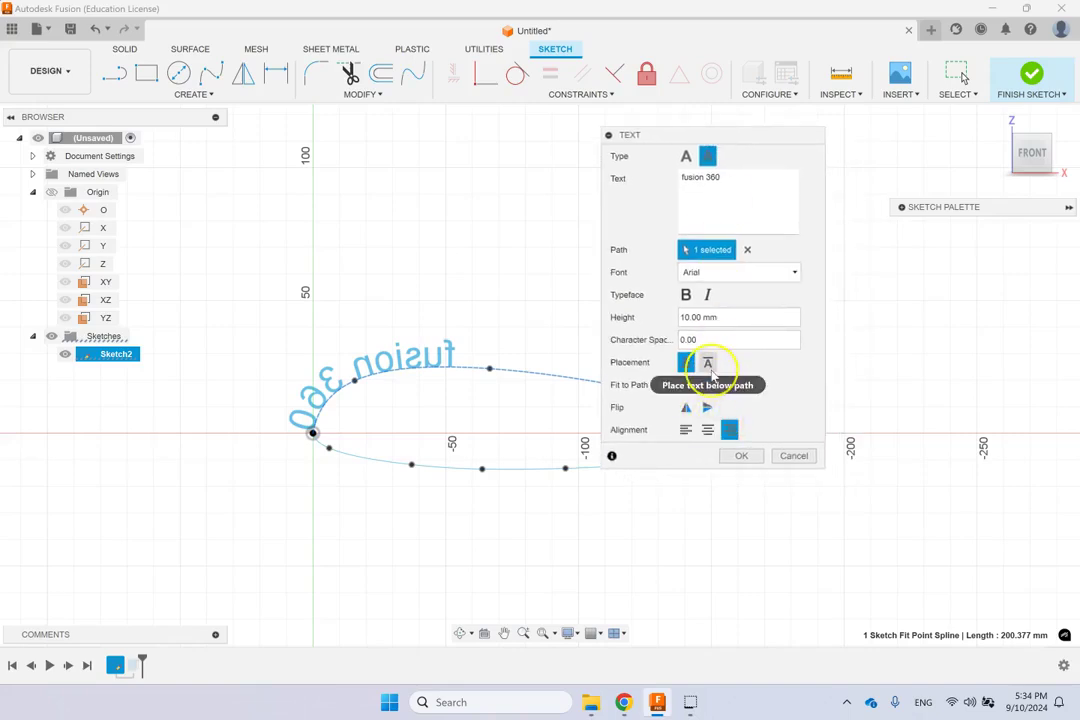
# Try placing the text below the path and fitting it to the path's full length
pyautogui.click(708, 363)
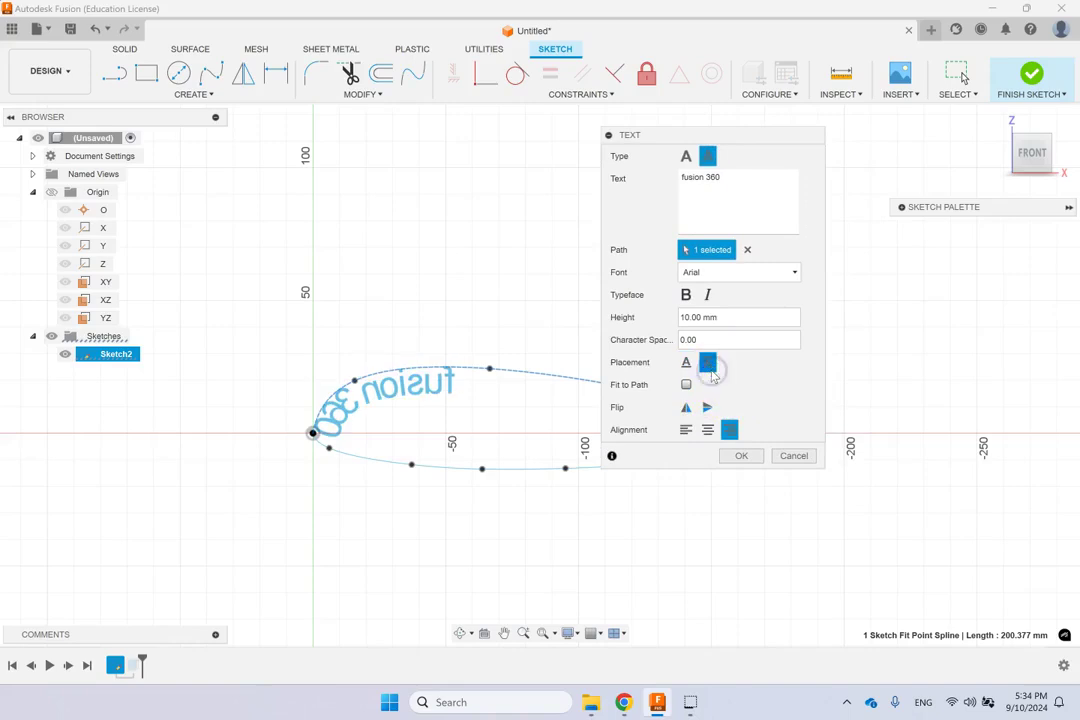
pyautogui.click(686, 362)
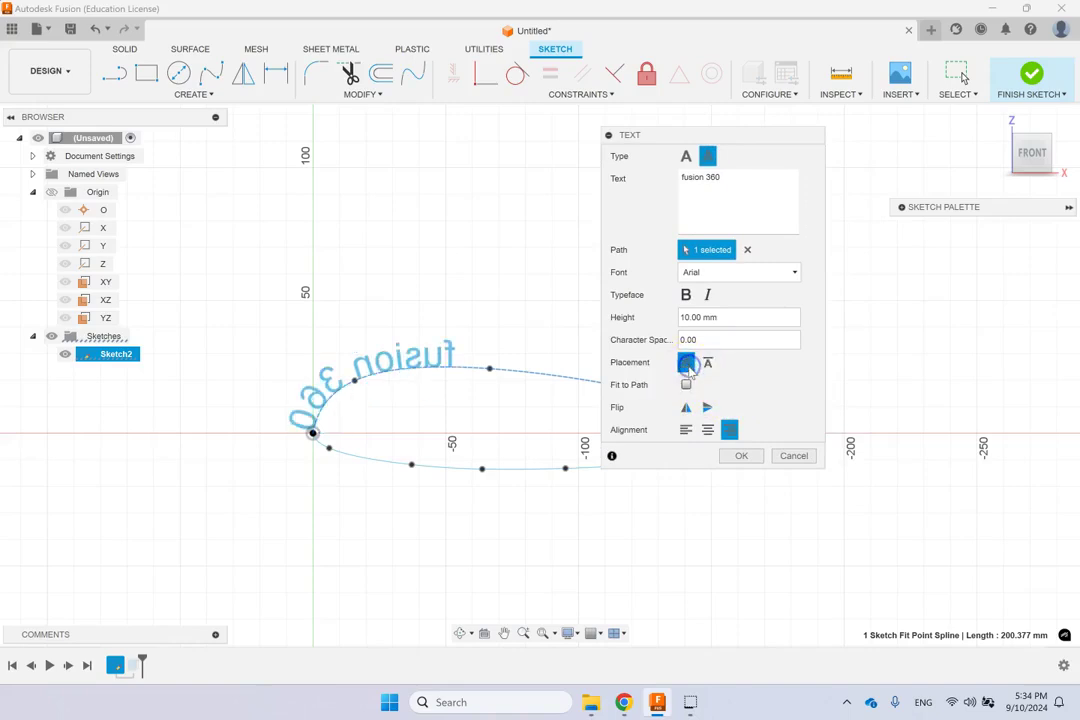
pyautogui.click(686, 385)
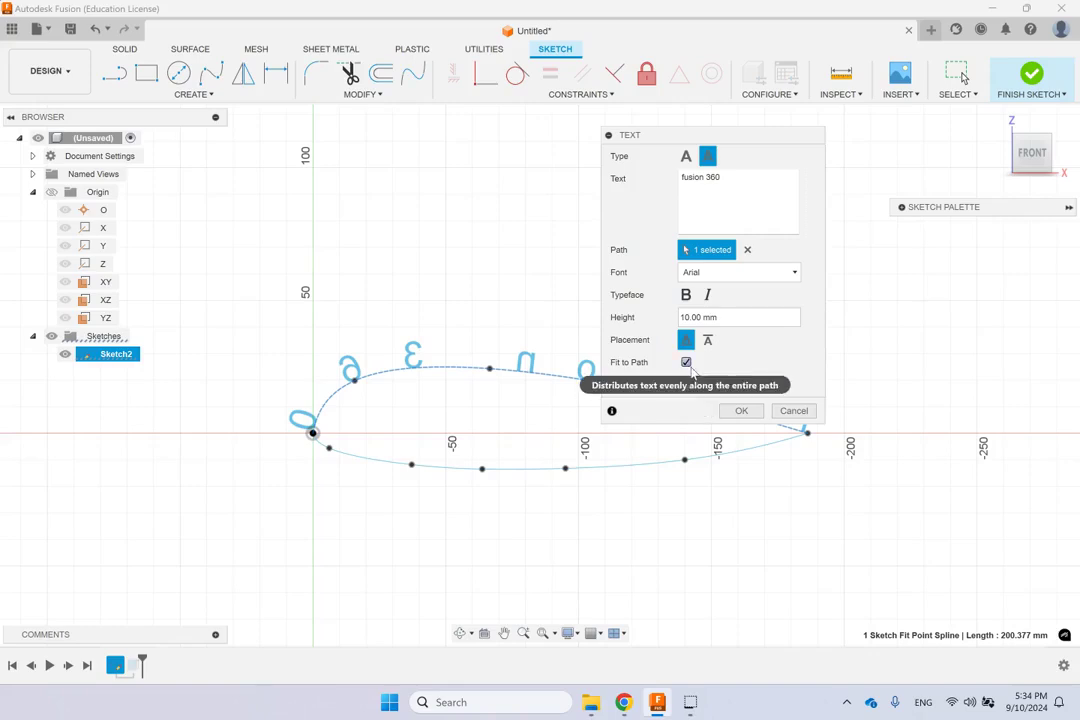
pyautogui.click(686, 362)
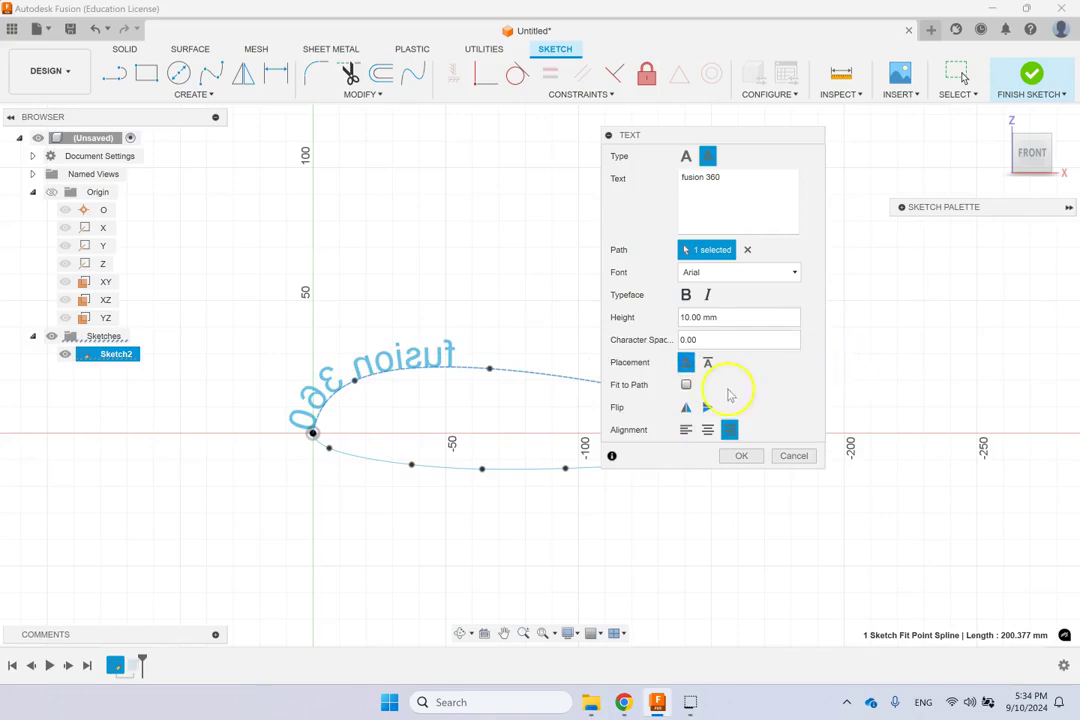
# Flip the path text horizontally and keep it right-aligned, without a vertical flip
pyautogui.click(688, 408)
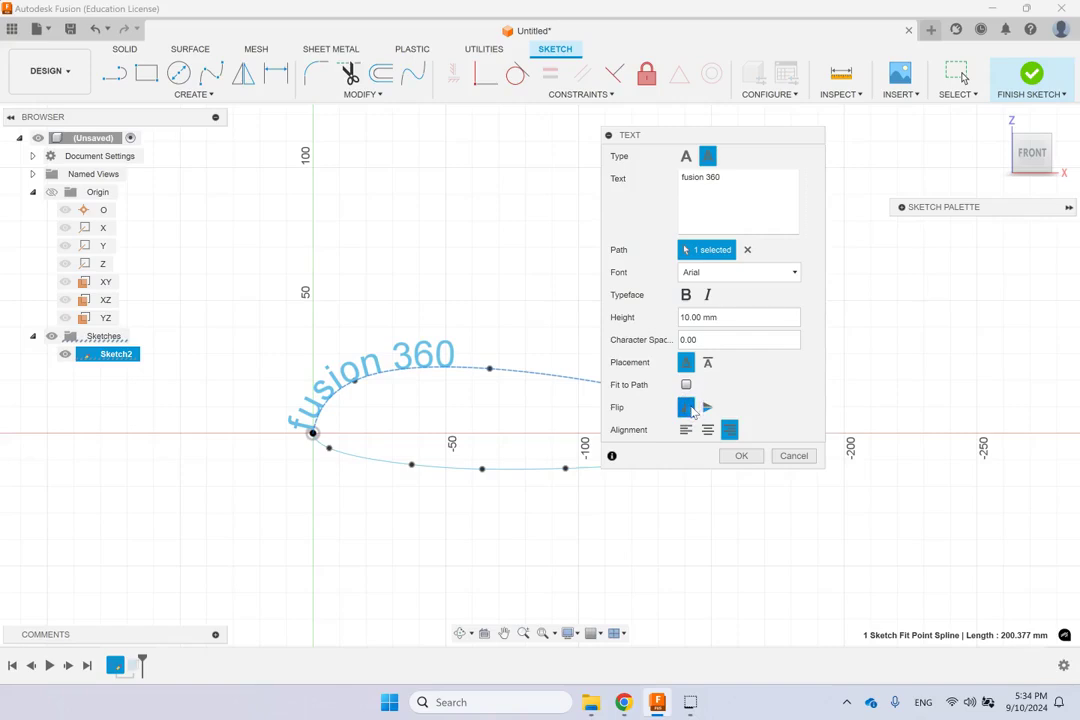
pyautogui.click(706, 408)
pyautogui.click(706, 408)
pyautogui.click(688, 408)
pyautogui.click(687, 408)
pyautogui.click(686, 430)
pyautogui.click(729, 430)
# Make the path text bold and set its height to 20 mm
pyautogui.click(686, 295)
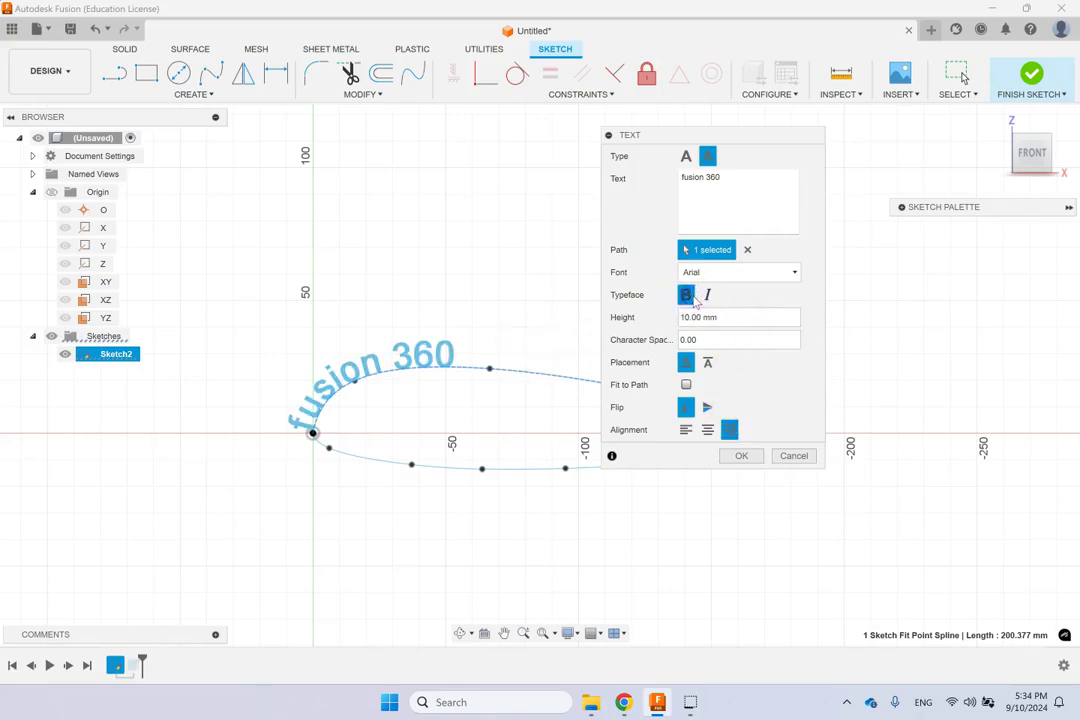
pyautogui.doubleClick(714, 317)
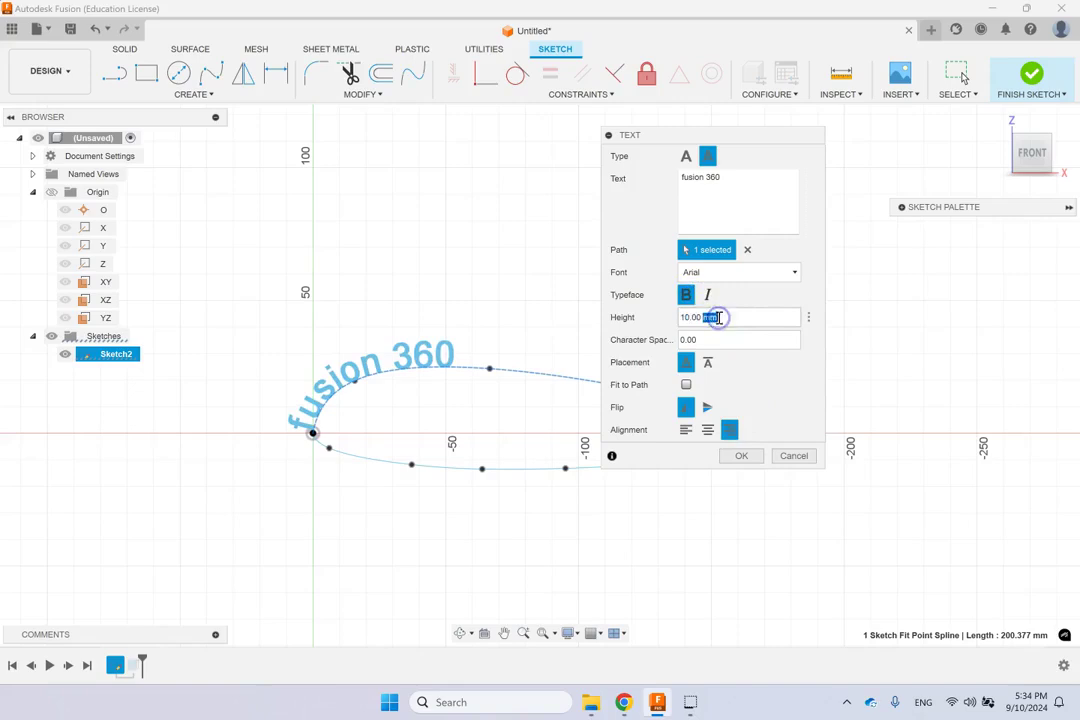
pyautogui.write('2')
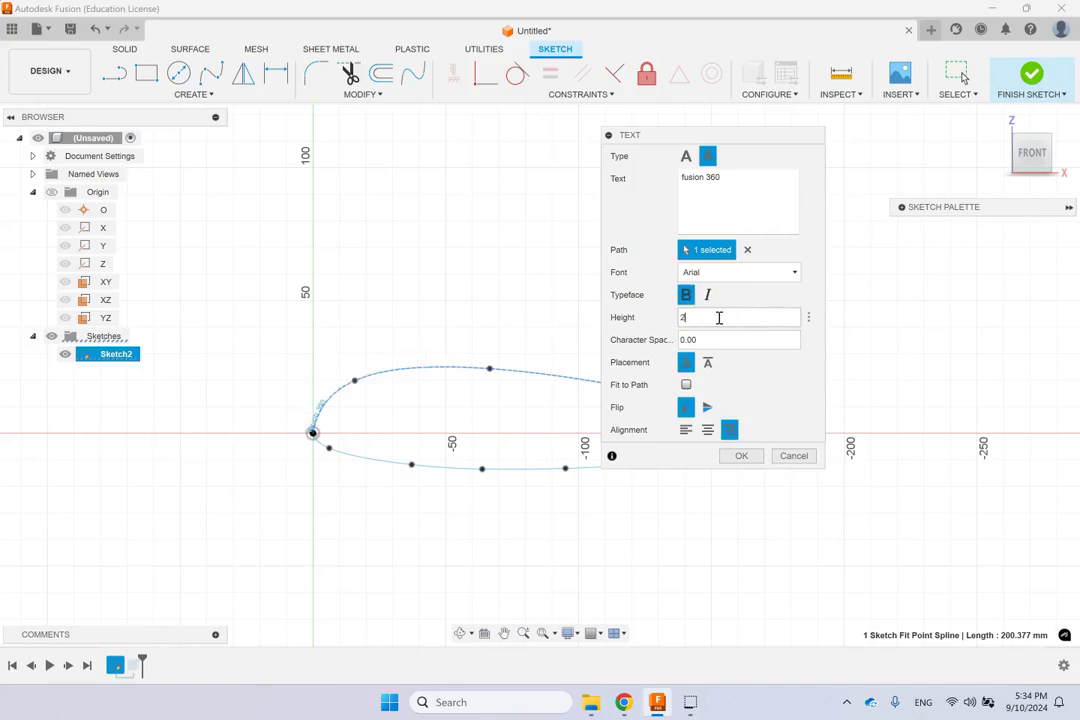
pyautogui.write('0')
pyautogui.click(494, 280)
pyautogui.click(683, 176)
pyautogui.moveTo(632, 137); pyautogui.dragTo(671, 152)
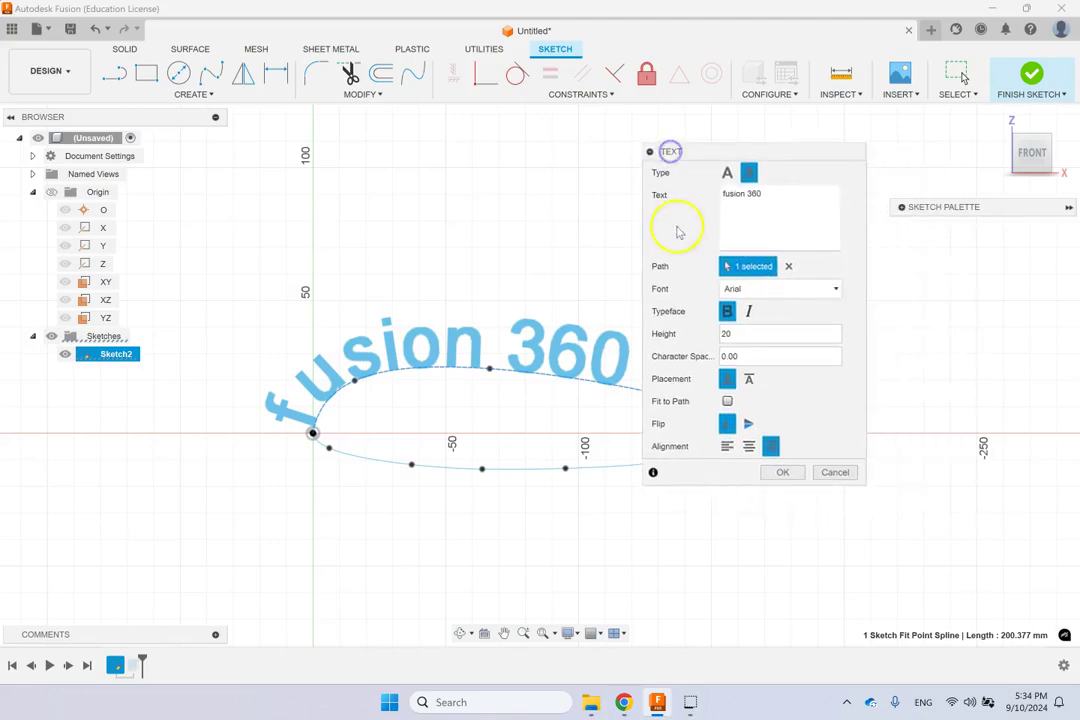
# Insert leading space before "fusion 360" and set the character spacing to 1
pyautogui.click(724, 194)
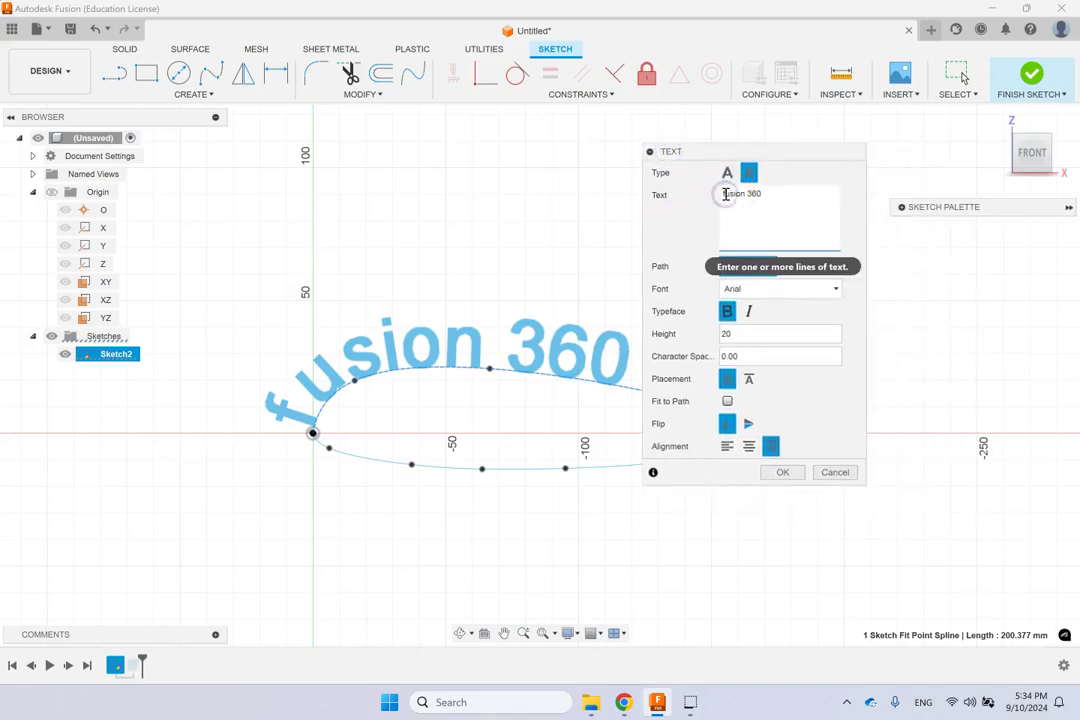
pyautogui.moveTo(723, 150)
pyautogui.mouseDown()
pyautogui.moveTo(929, 184)
pyautogui.moveTo(668, 178)
pyautogui.moveTo(672, 135)
pyautogui.moveTo(708, 136)
pyautogui.mouseUp()
pyautogui.doubleClick(730, 343)
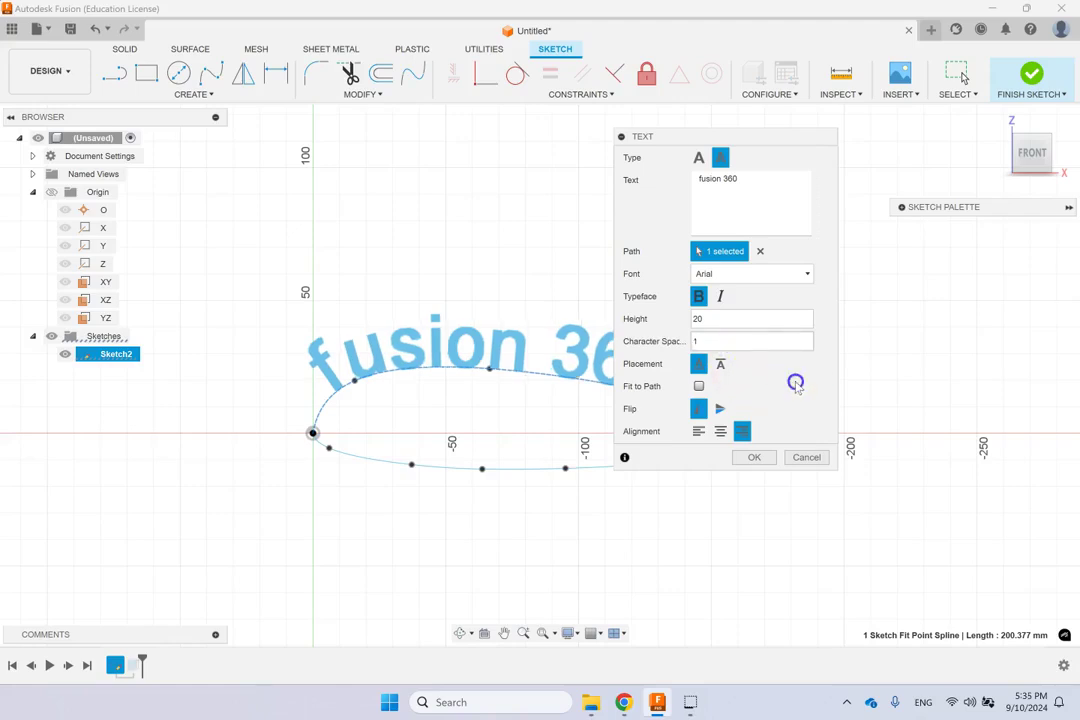
# Set the character spacing to 5 and create the text on the path
pyautogui.click(727, 342)
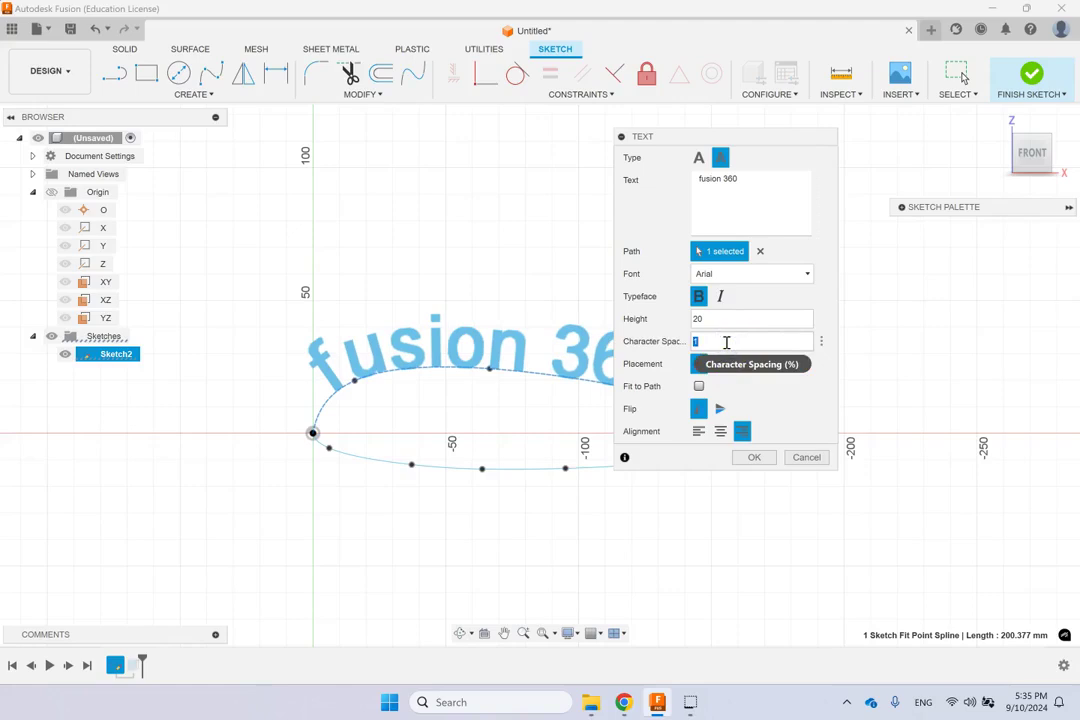
pyautogui.write('5')
pyautogui.click(753, 403)
pyautogui.click(795, 330)
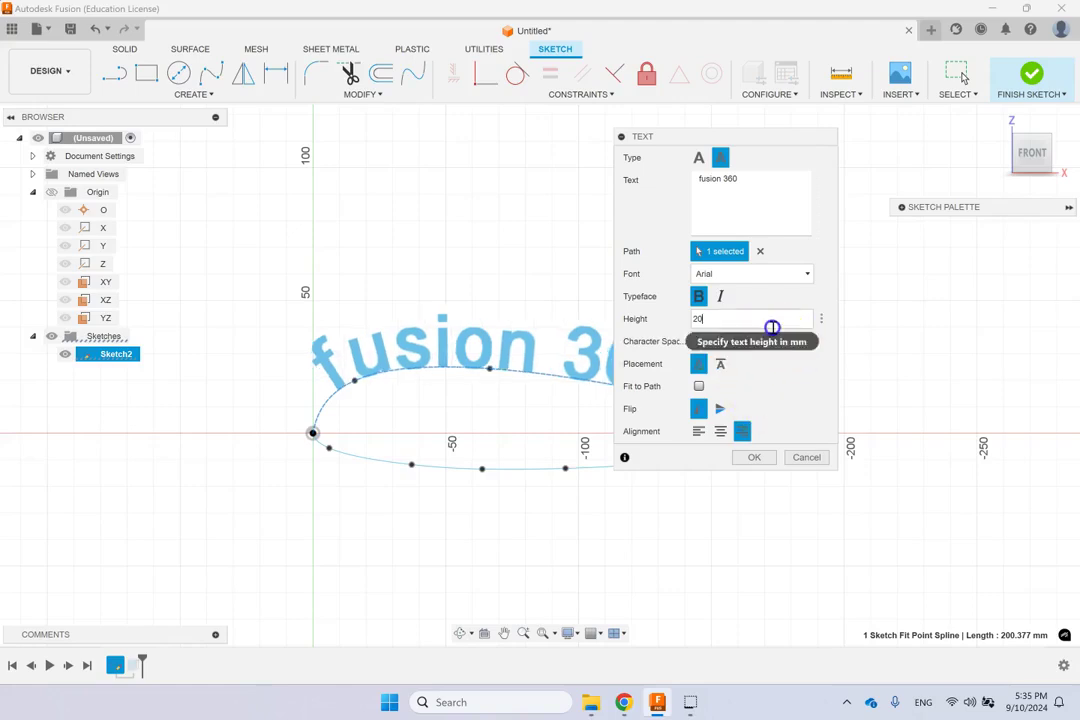
pyautogui.click(720, 148)
pyautogui.moveTo(718, 140); pyautogui.dragTo(706, 194)
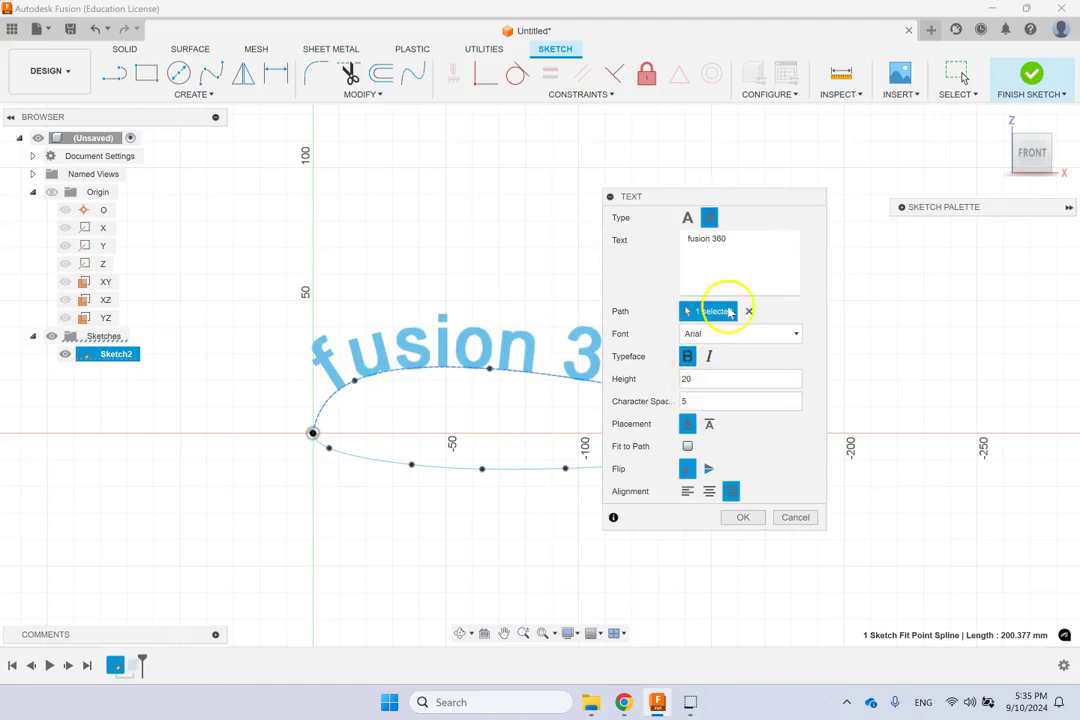
pyautogui.click(740, 518)
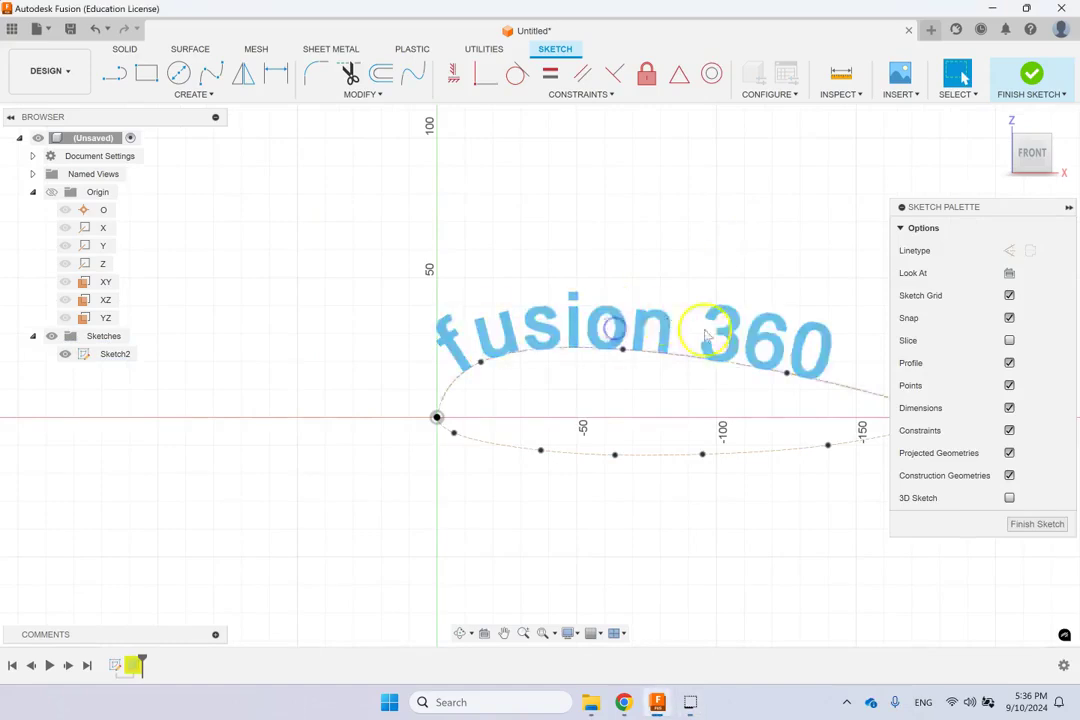
# Delete the "fusion 360" text and both airfoil splines from the sketch
pyautogui.click(900, 228)
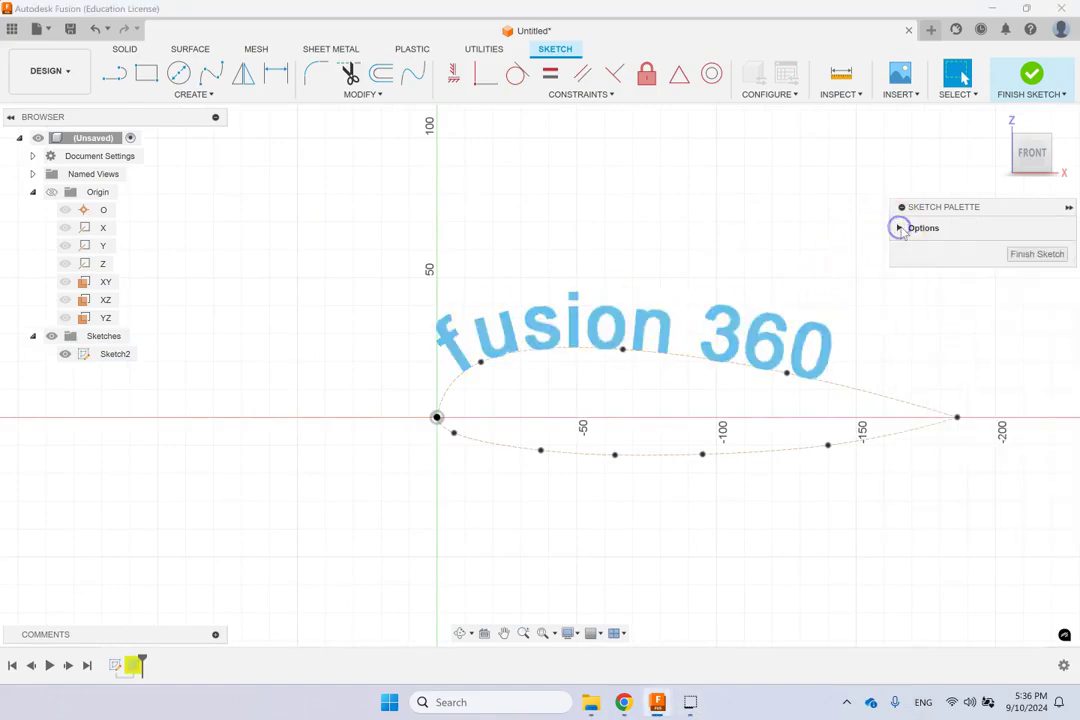
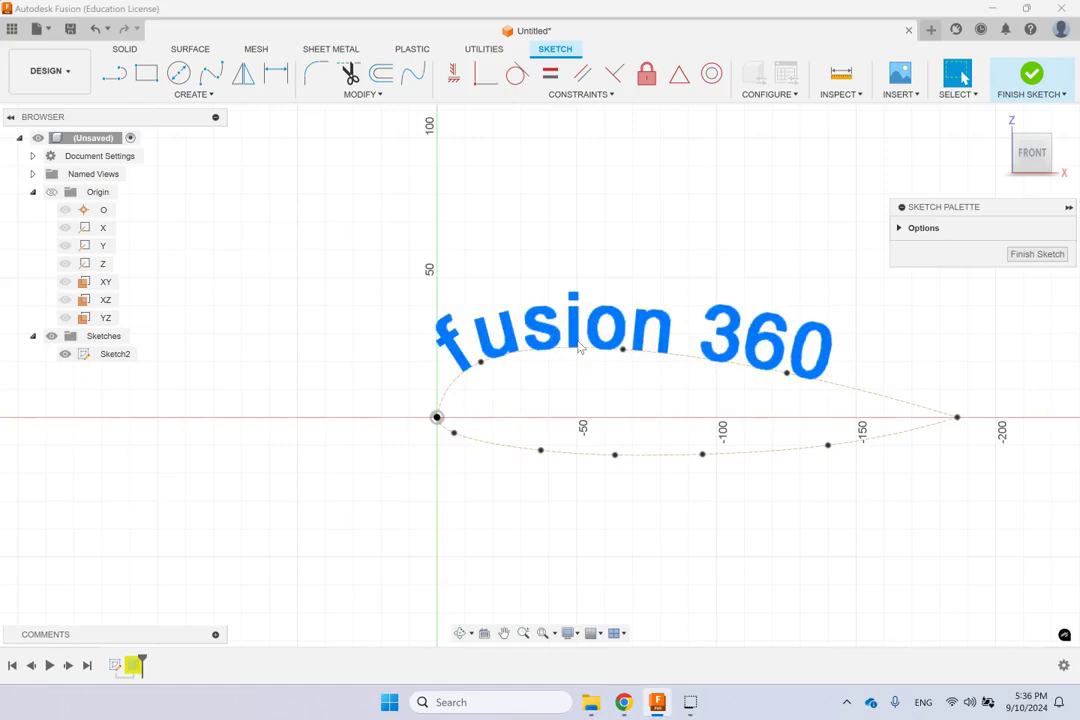
pyautogui.scroll(-1, 580, 347)
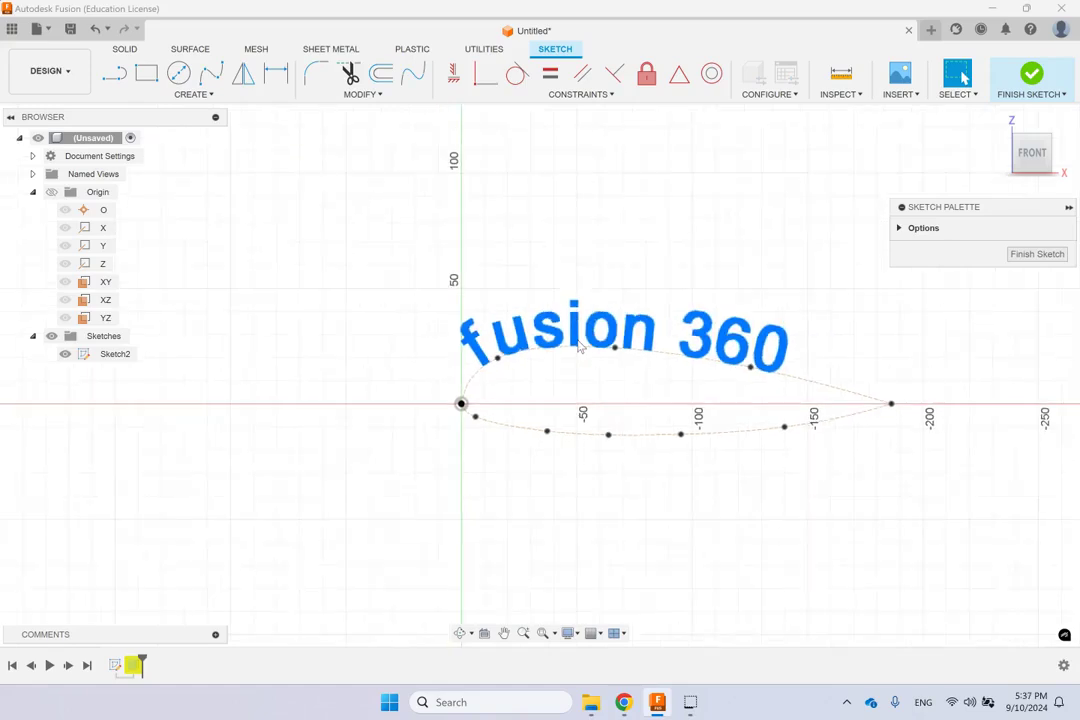
pyautogui.click(187, 95)
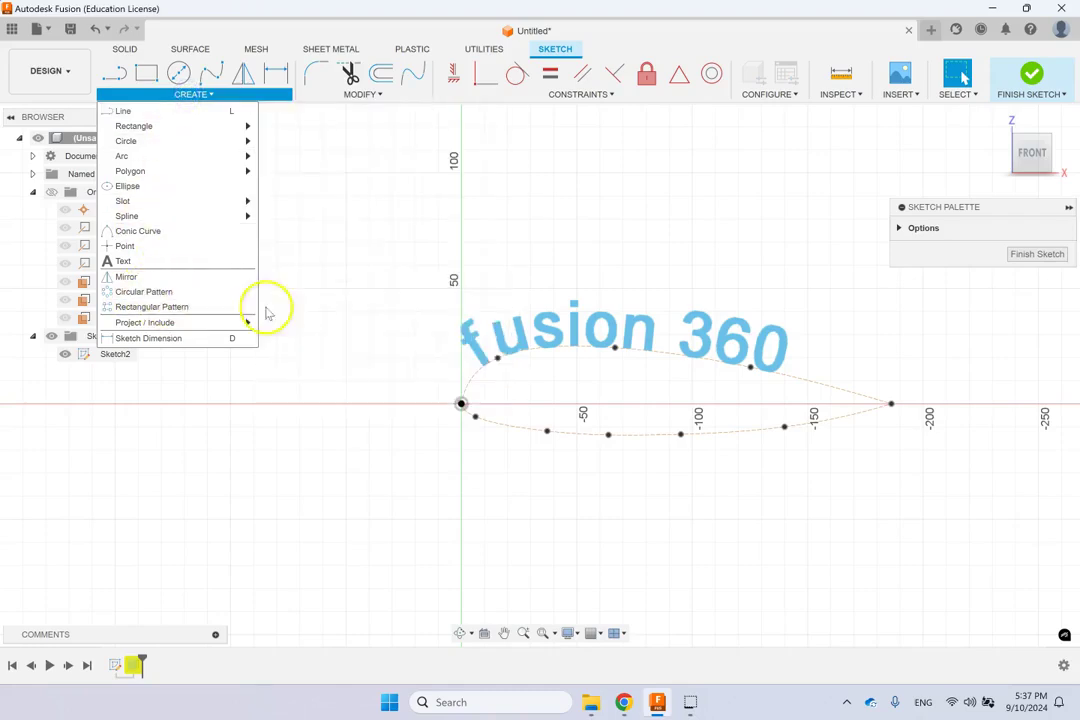
pyautogui.moveTo(372, 262)
pyautogui.mouseDown()
pyautogui.moveTo(926, 457)
pyautogui.moveTo(976, 506)
pyautogui.moveTo(1000, 512)
pyautogui.mouseUp()
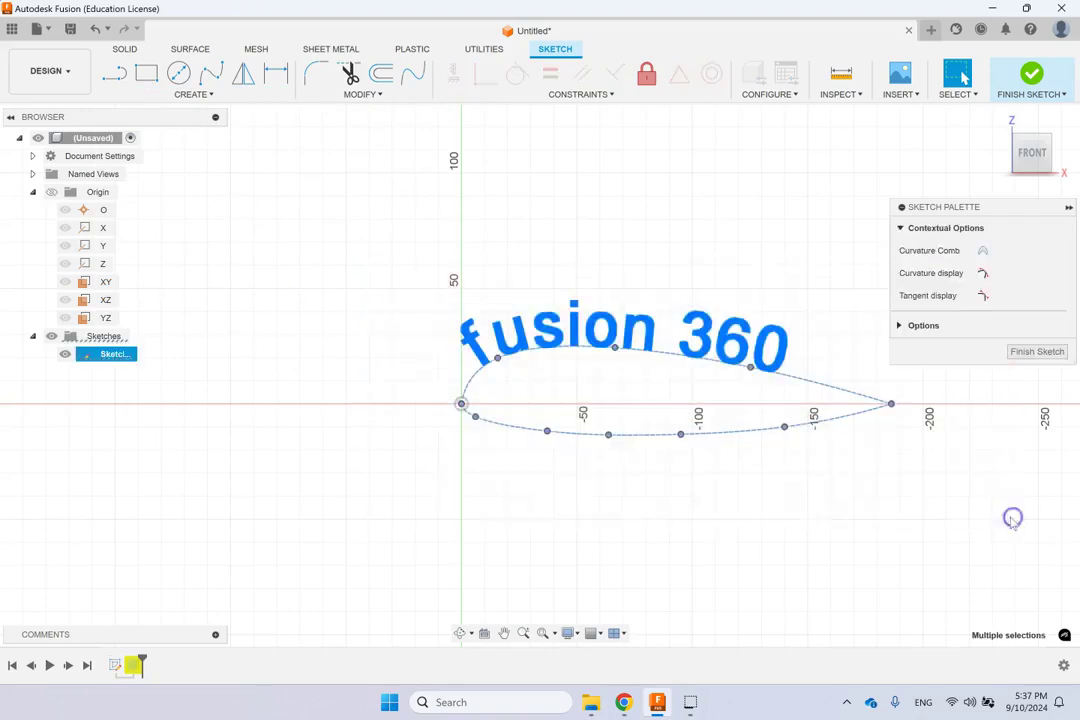
pyautogui.press('Delete')
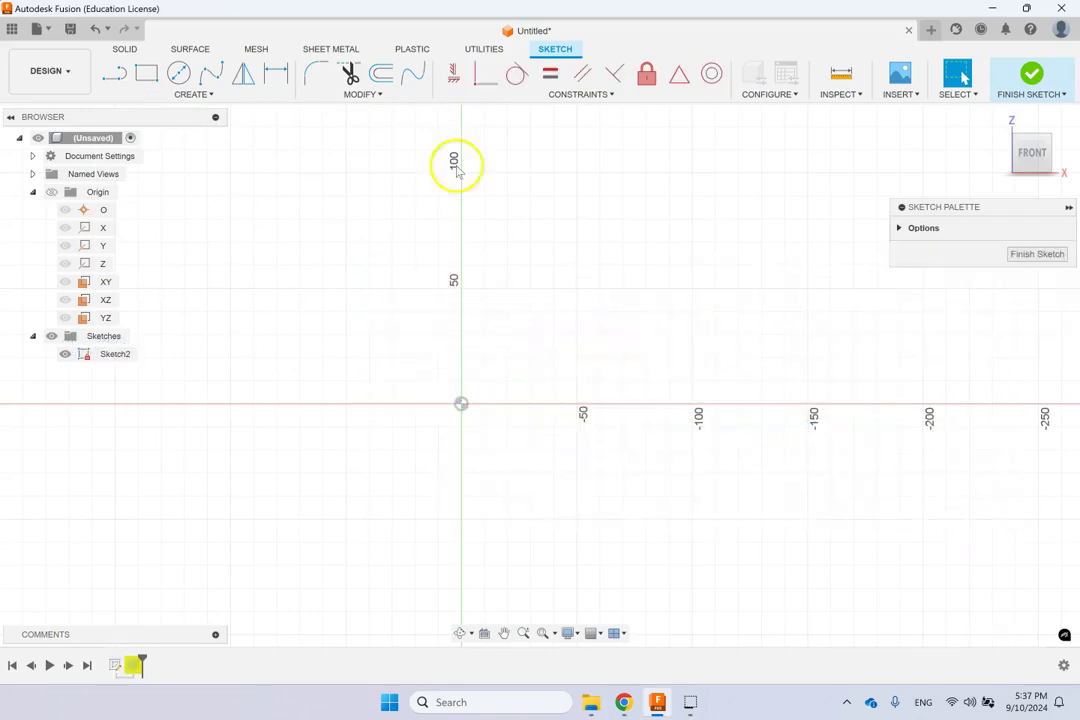
# Draw a two-point rectangle about 120 mm wide and 100 mm high enclosing the origin
pyautogui.click(146, 73)
pyautogui.click(345, 268)
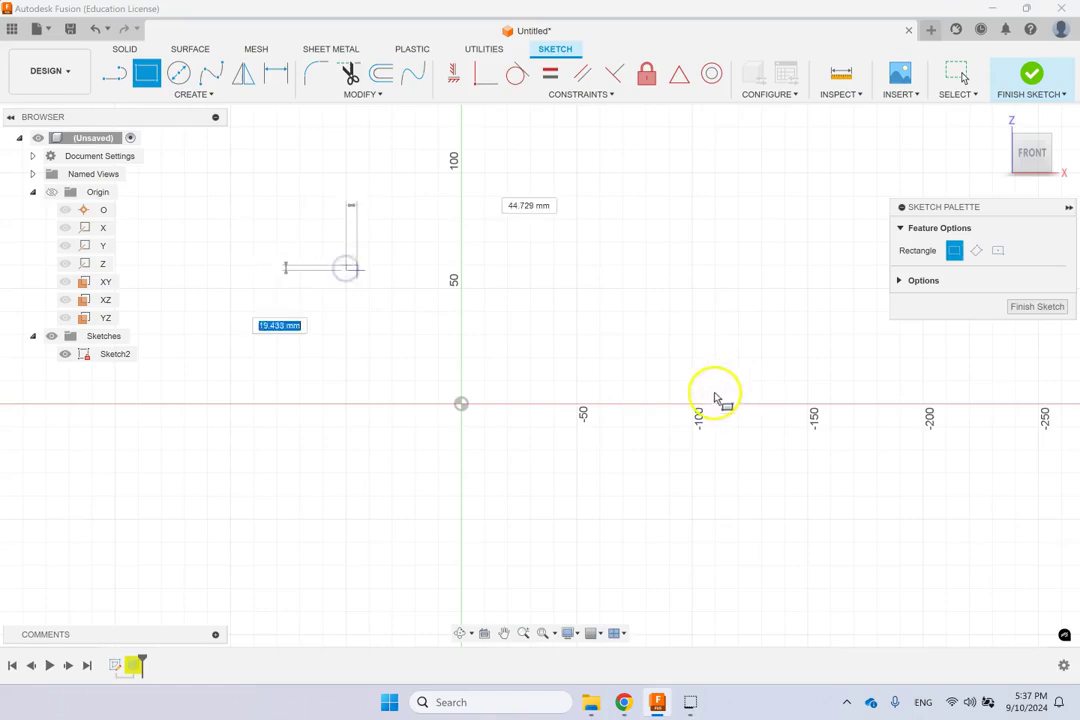
pyautogui.click(621, 497)
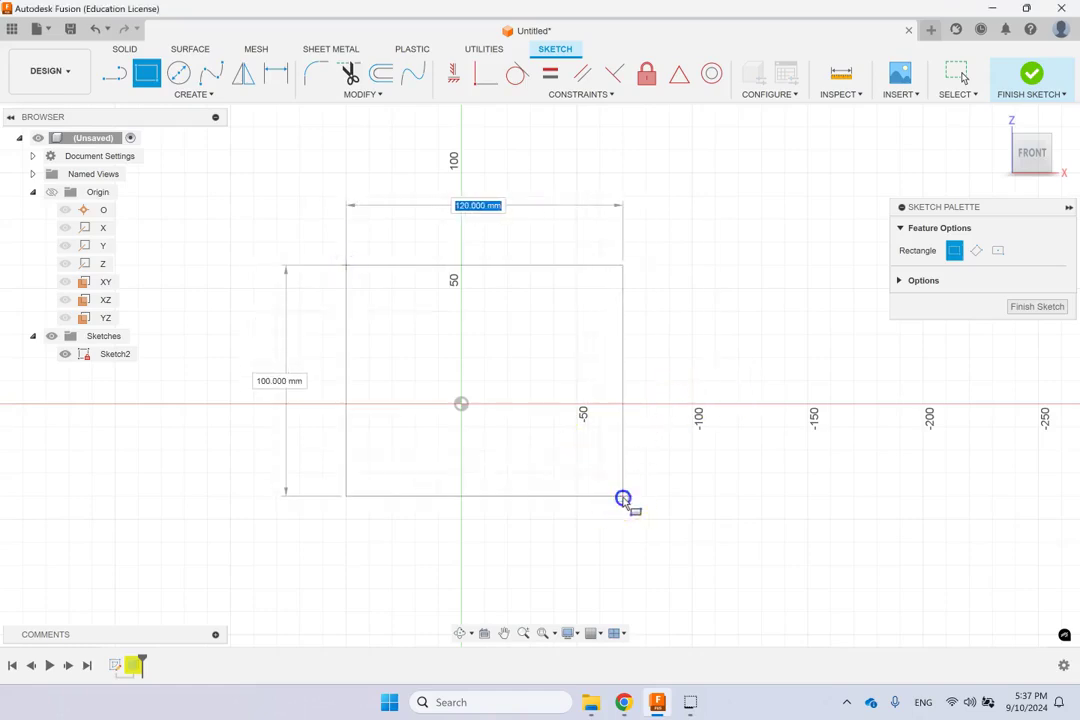
# Draw a circle about 20 mm in diameter inside the rectangle near its upper-left corner
pyautogui.click(179, 73)
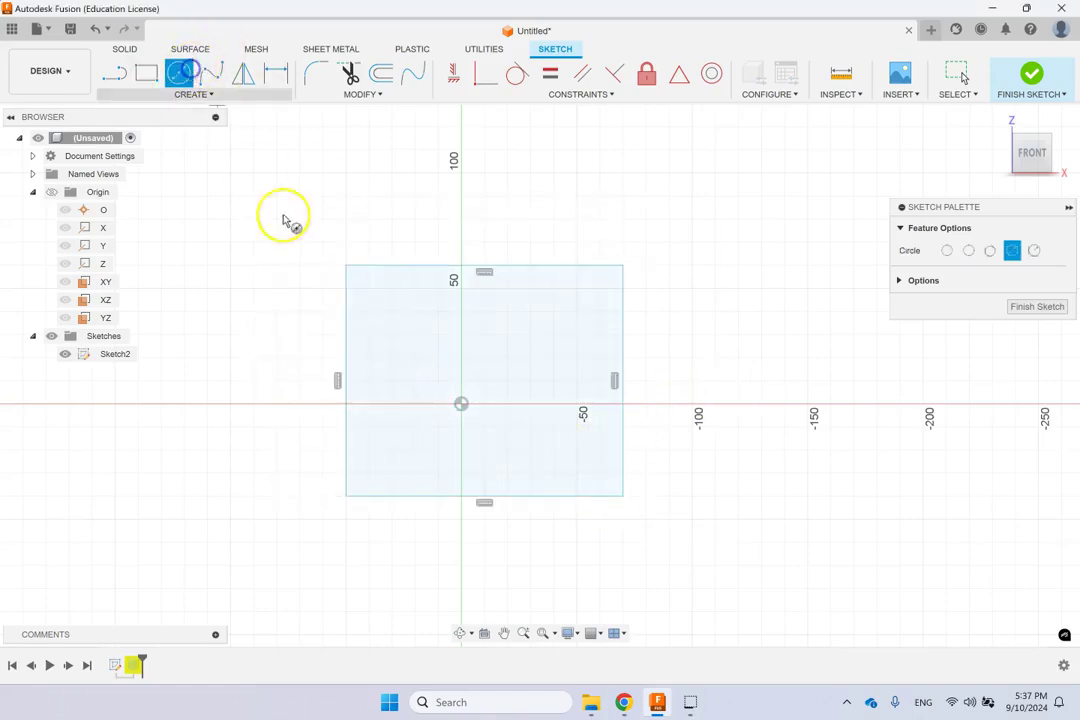
pyautogui.click(390, 314)
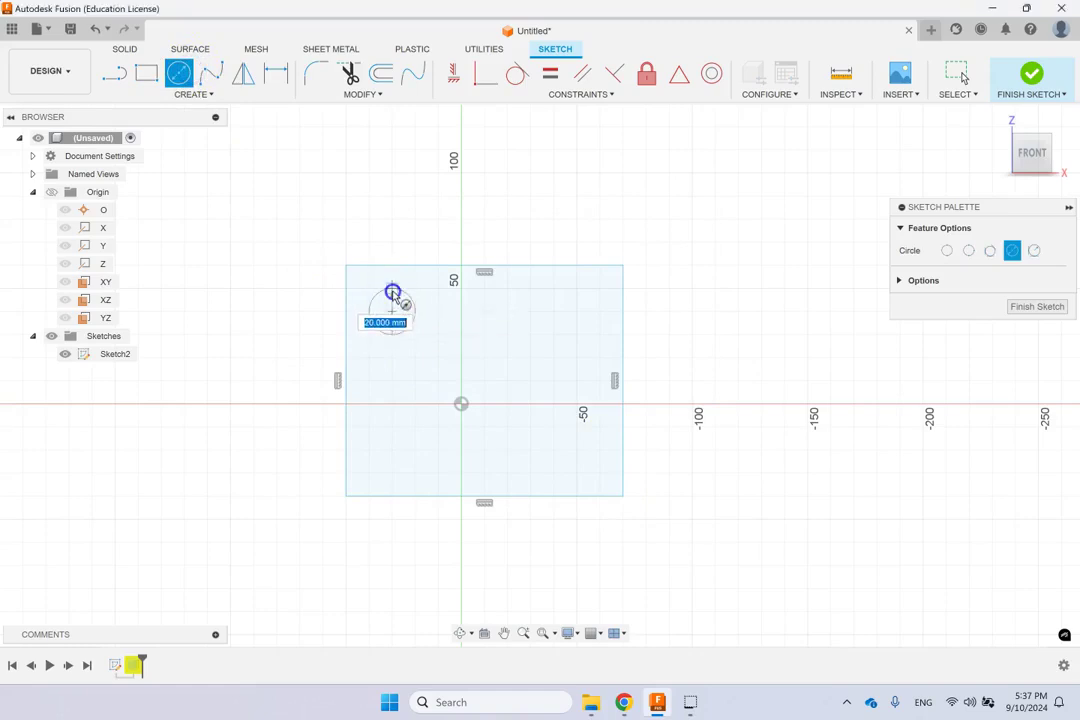
pyautogui.click(392, 290)
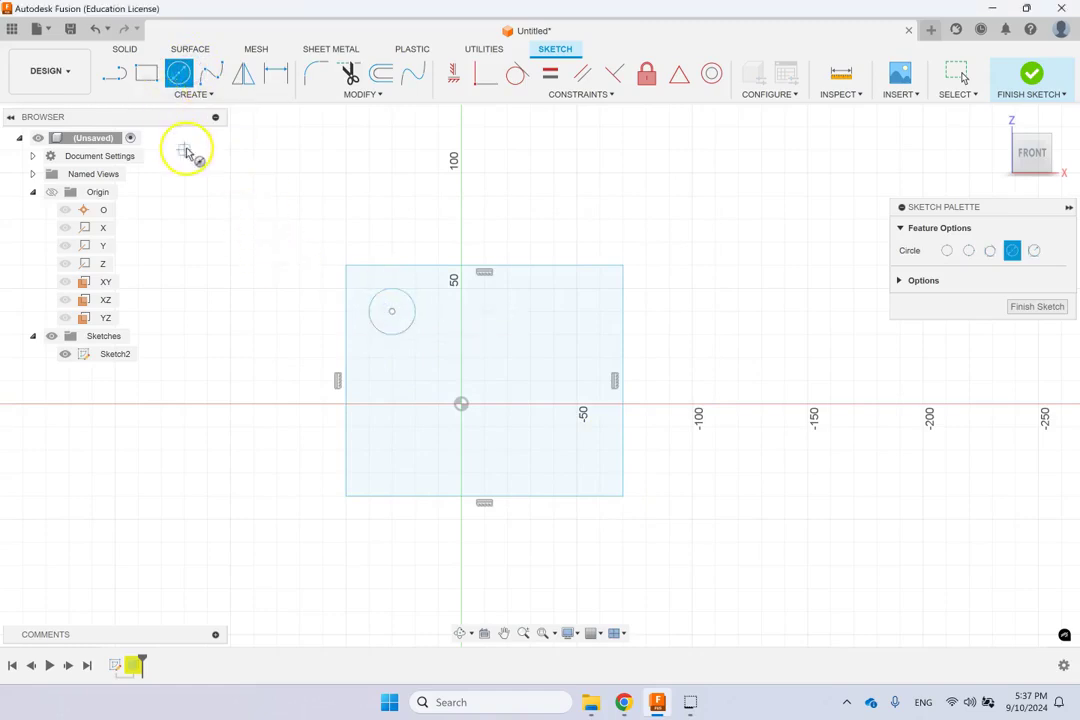
pyautogui.press('Escape')
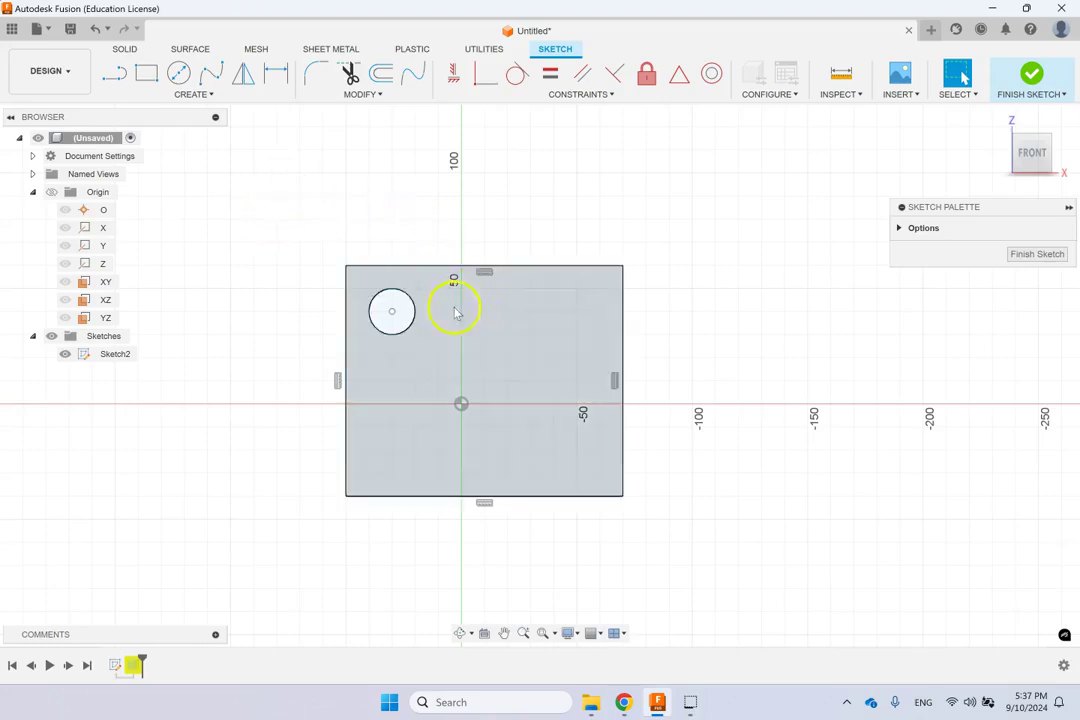
# Start a rectangular pattern of the 20 mm circle, using the rectangle's upper edge as the first direction
pyautogui.click(410, 318)
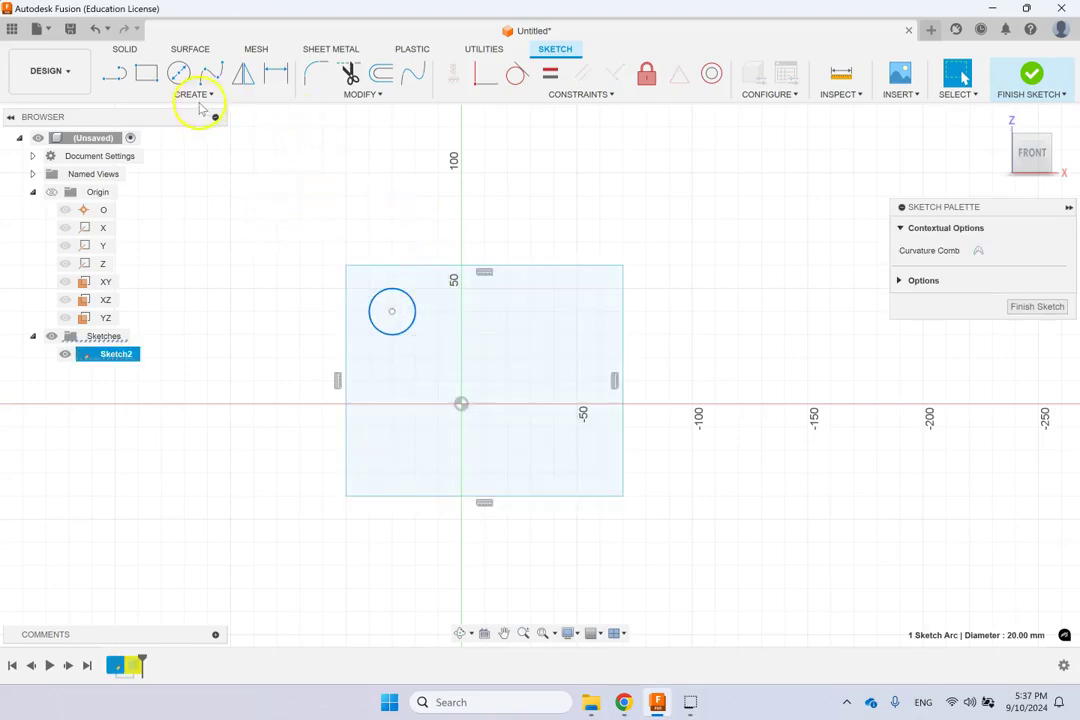
pyautogui.click(205, 95)
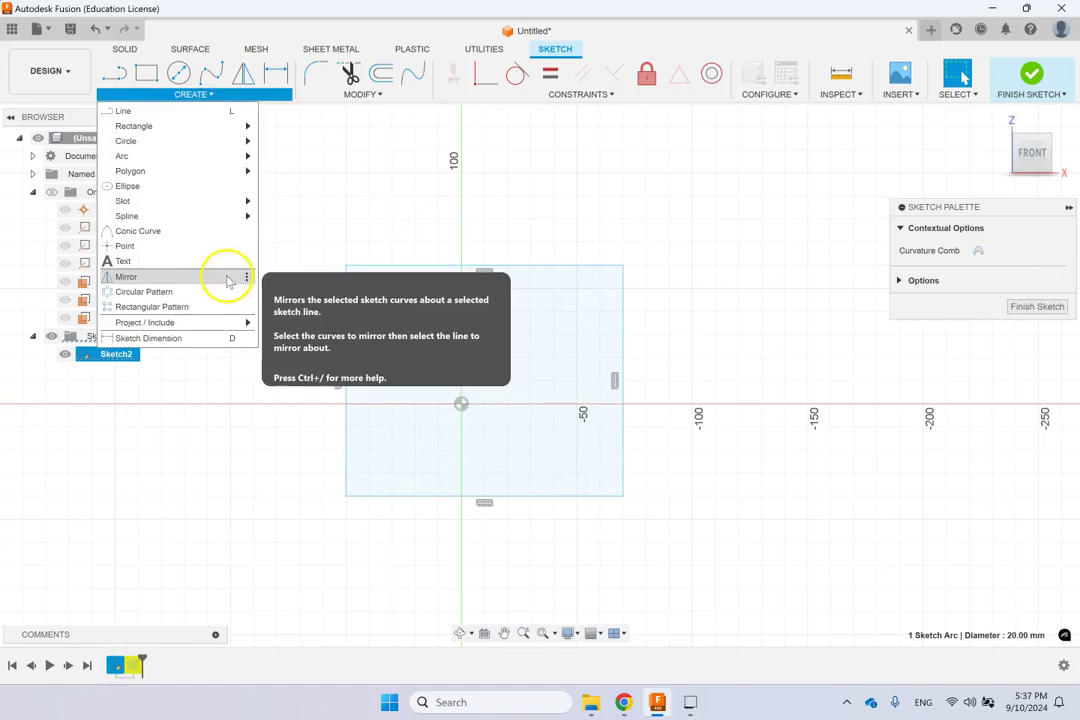
pyautogui.click(186, 305)
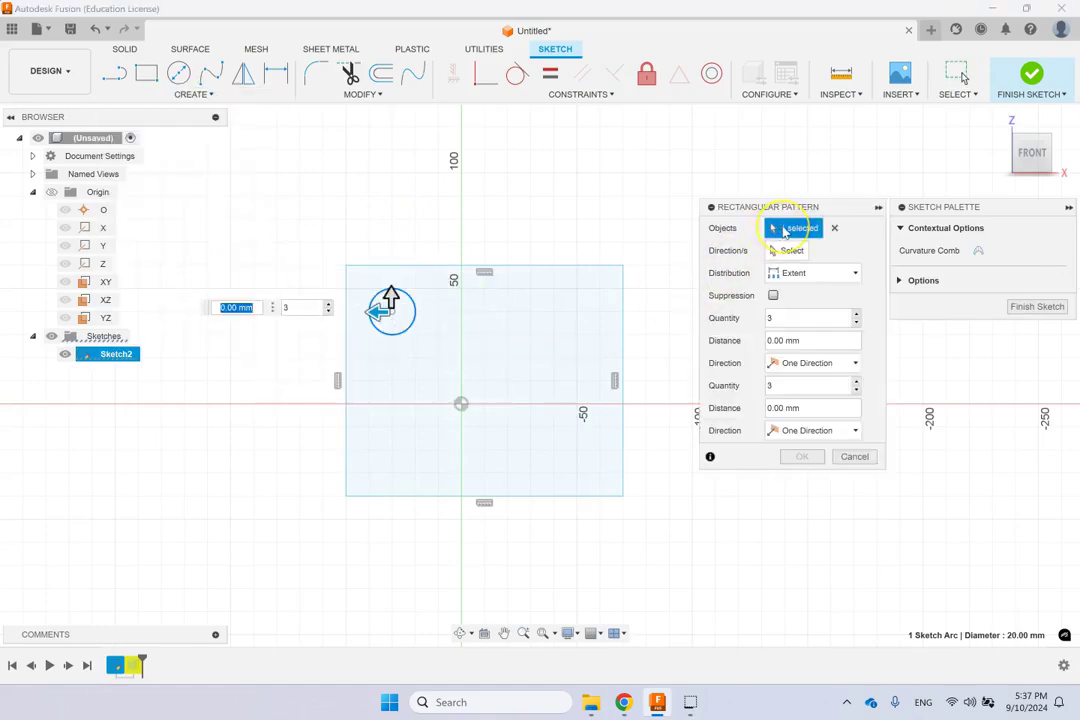
pyautogui.click(780, 250)
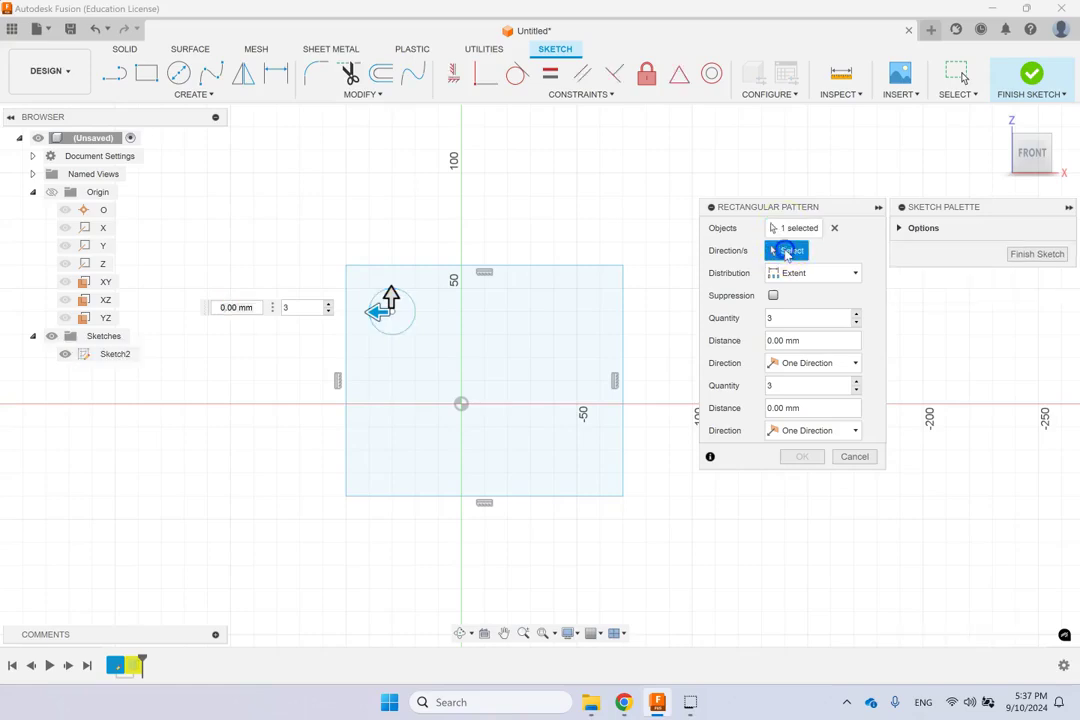
pyautogui.click(403, 268)
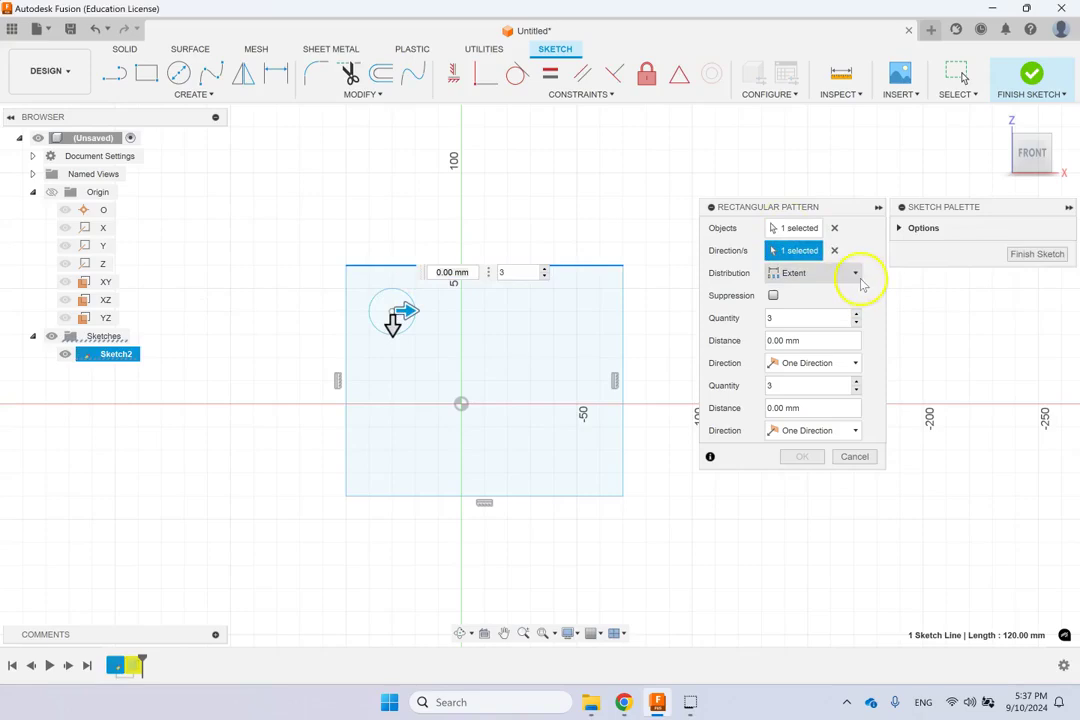
# Set the pattern's first direction to 4 circles over a distance of 70 mm
pyautogui.click(800, 340)
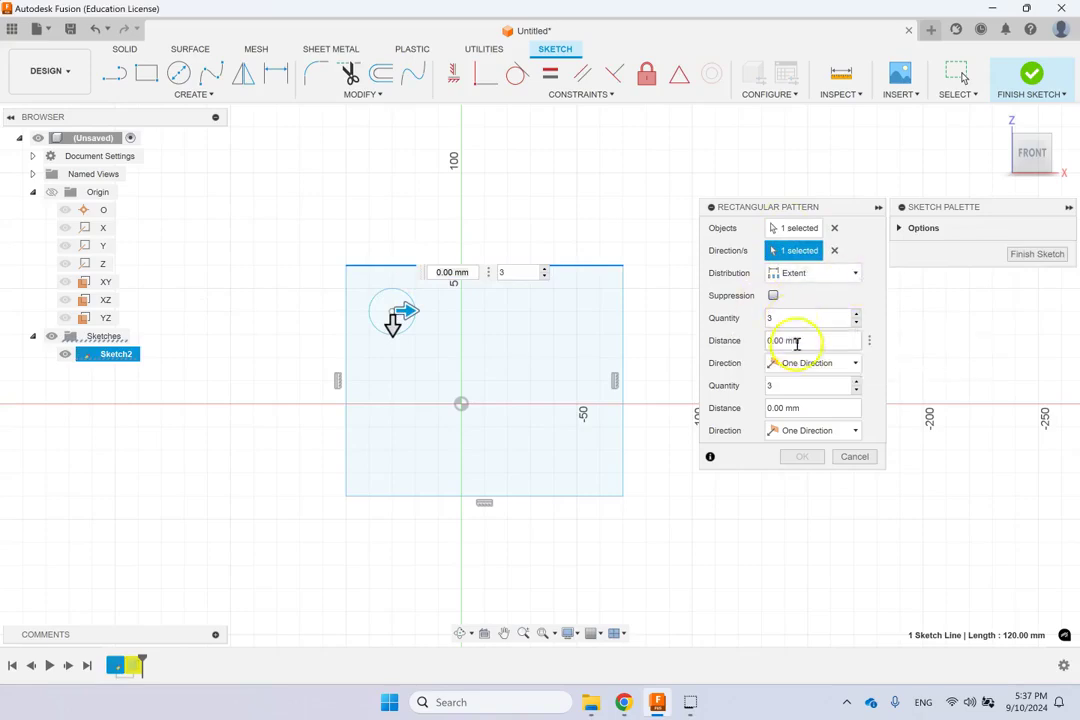
pyautogui.doubleClick(811, 343)
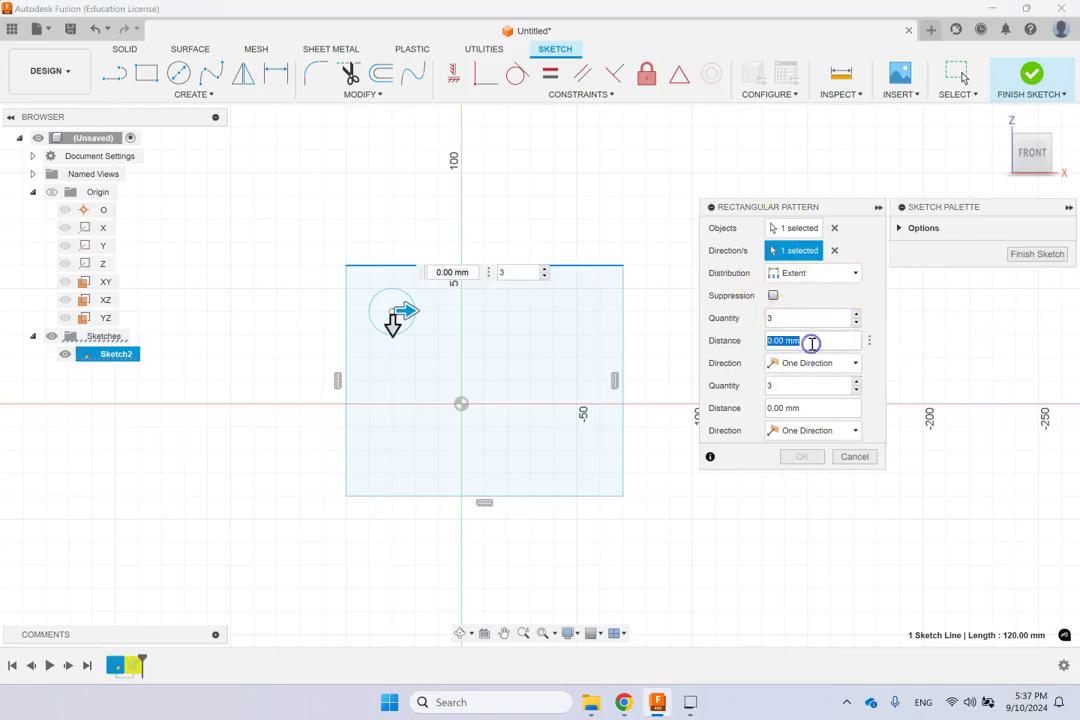
pyautogui.write('10')
pyautogui.click(800, 366)
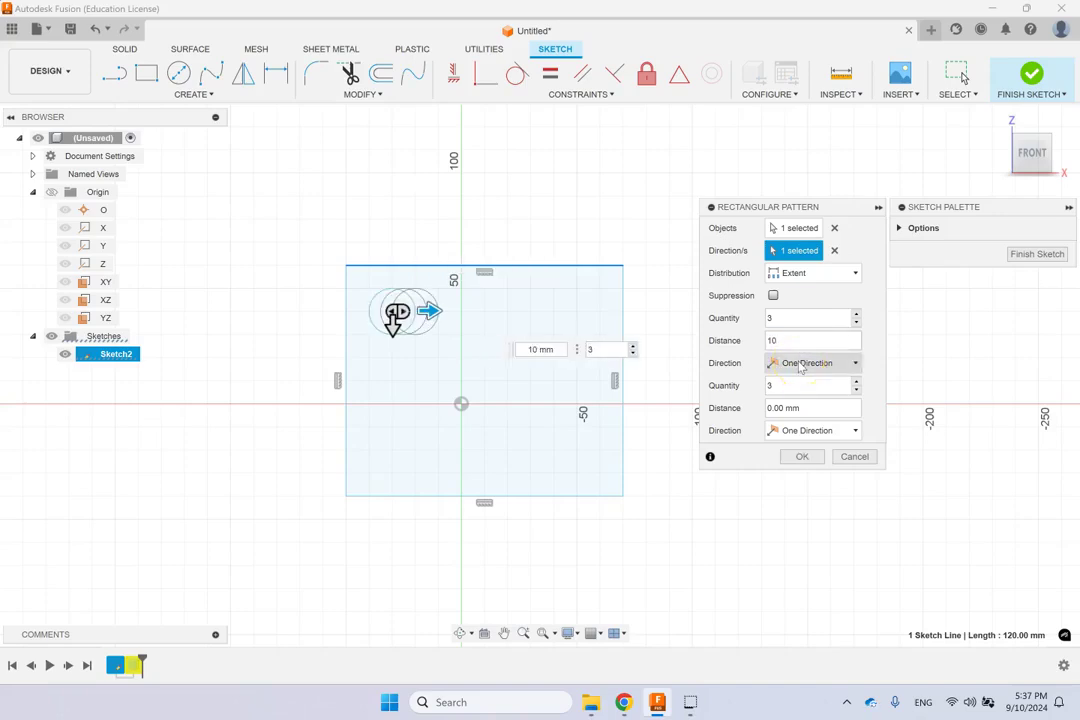
pyautogui.click(791, 343)
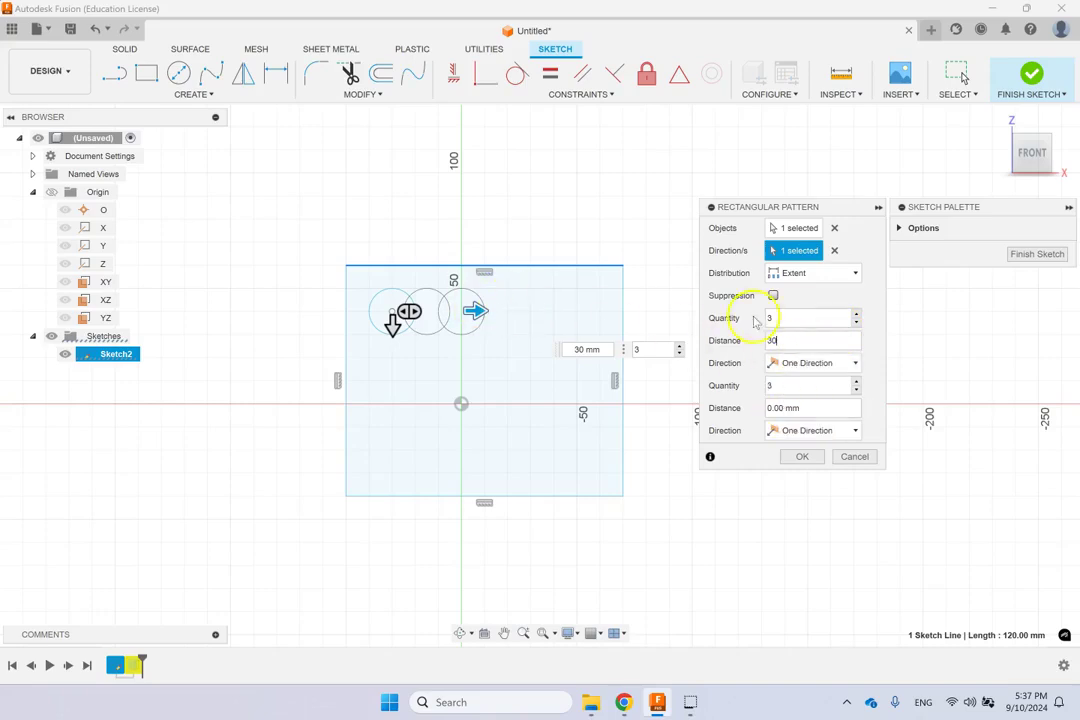
pyautogui.click(733, 341)
pyautogui.click(803, 339)
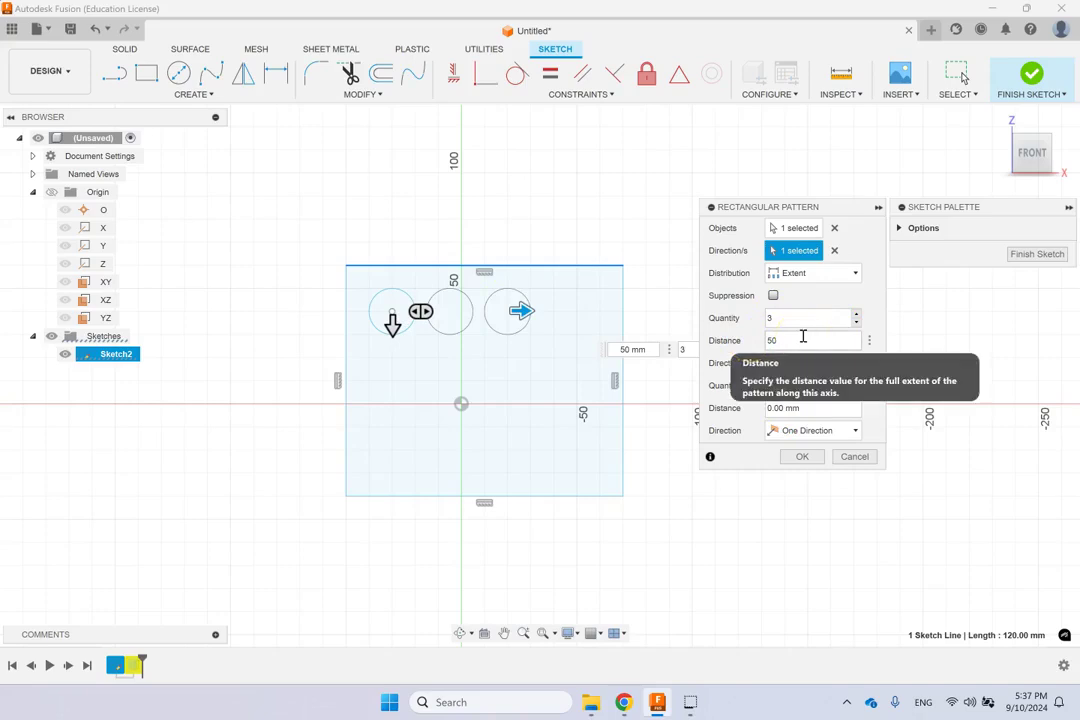
pyautogui.click(856, 315)
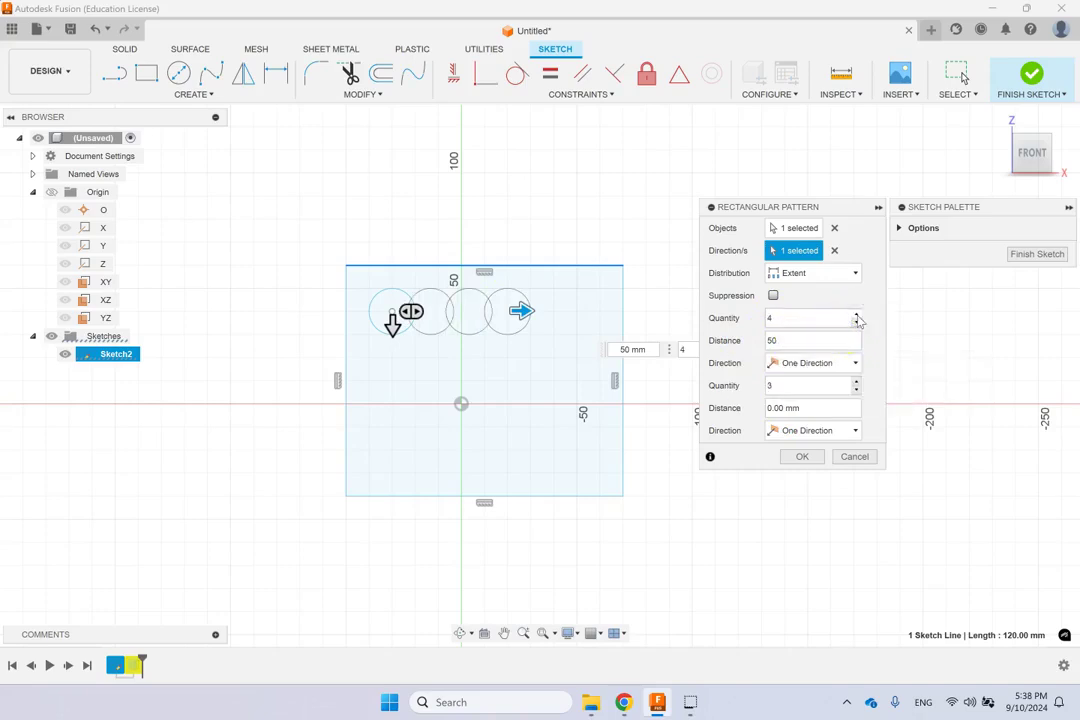
pyautogui.click(806, 340)
pyautogui.write('60')
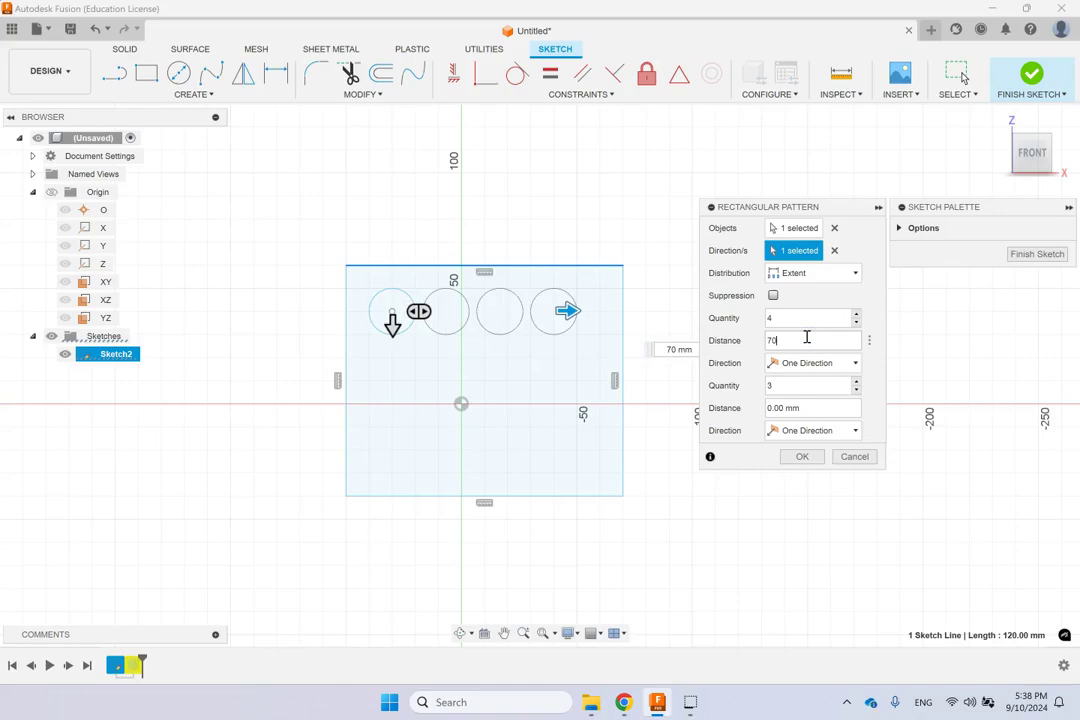
pyautogui.click(795, 362)
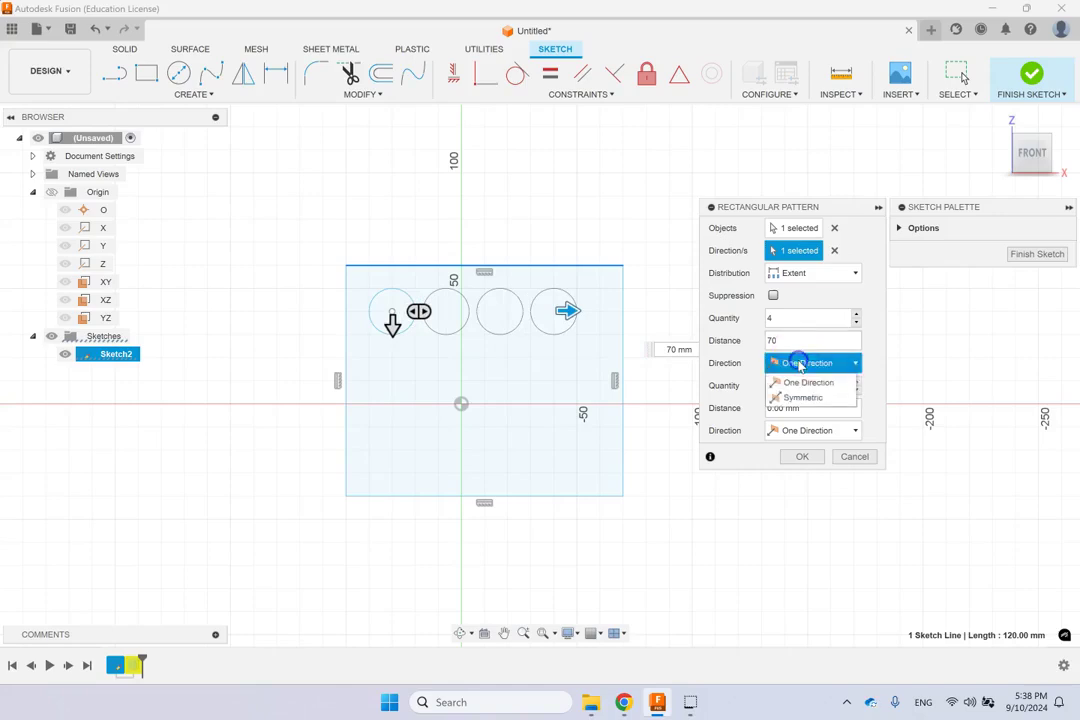
# Add the rectangle's left edge as the second direction with a distance of 60 mm and create the pattern
pyautogui.click(346, 374)
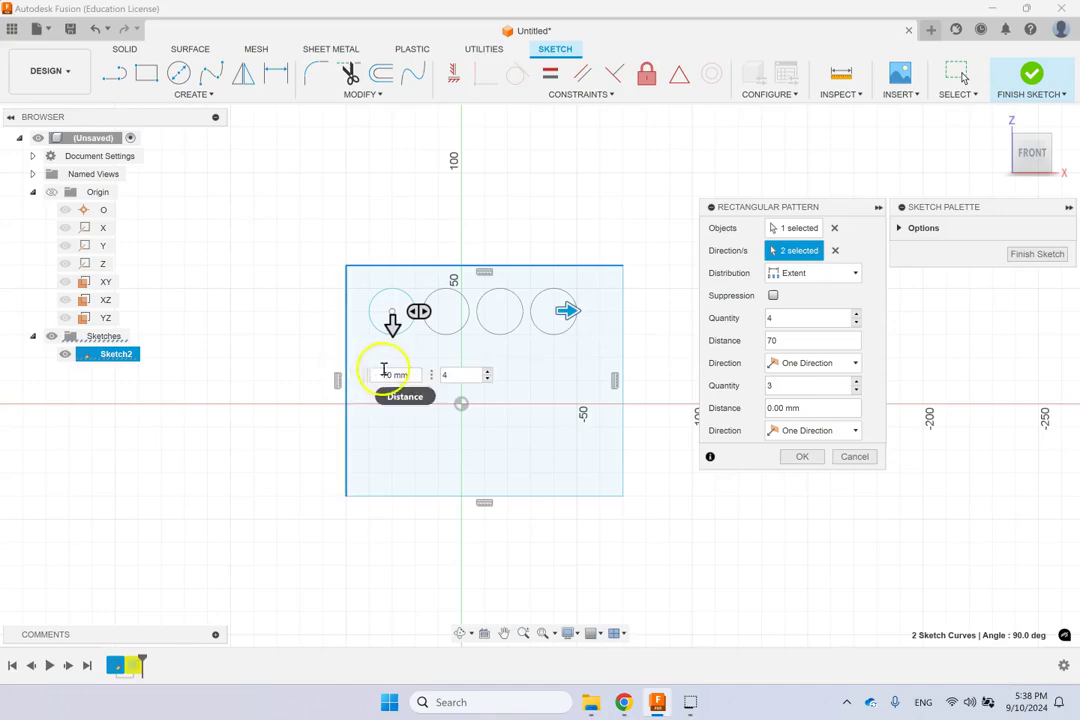
pyautogui.doubleClick(814, 409)
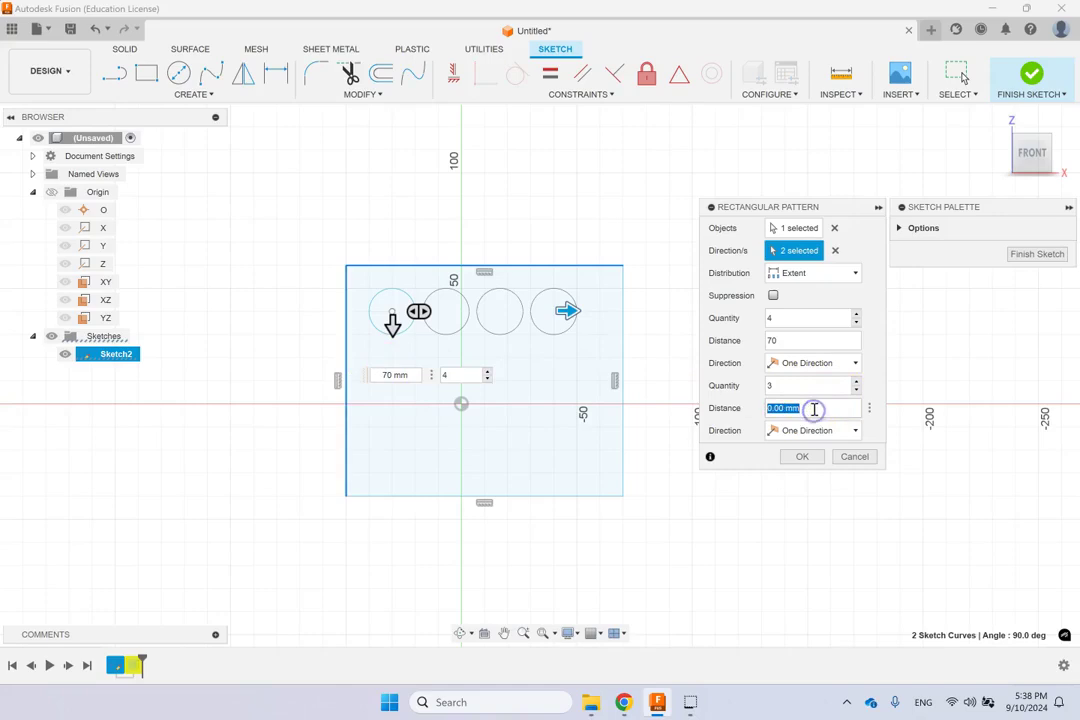
pyautogui.write('70')
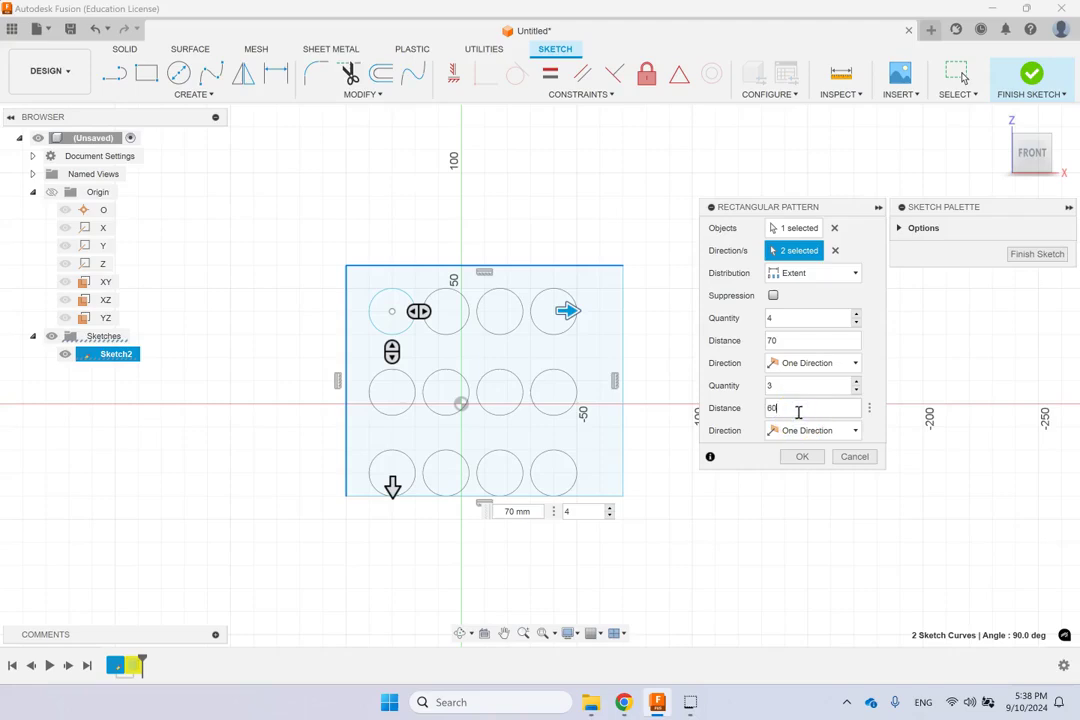
pyautogui.click(798, 455)
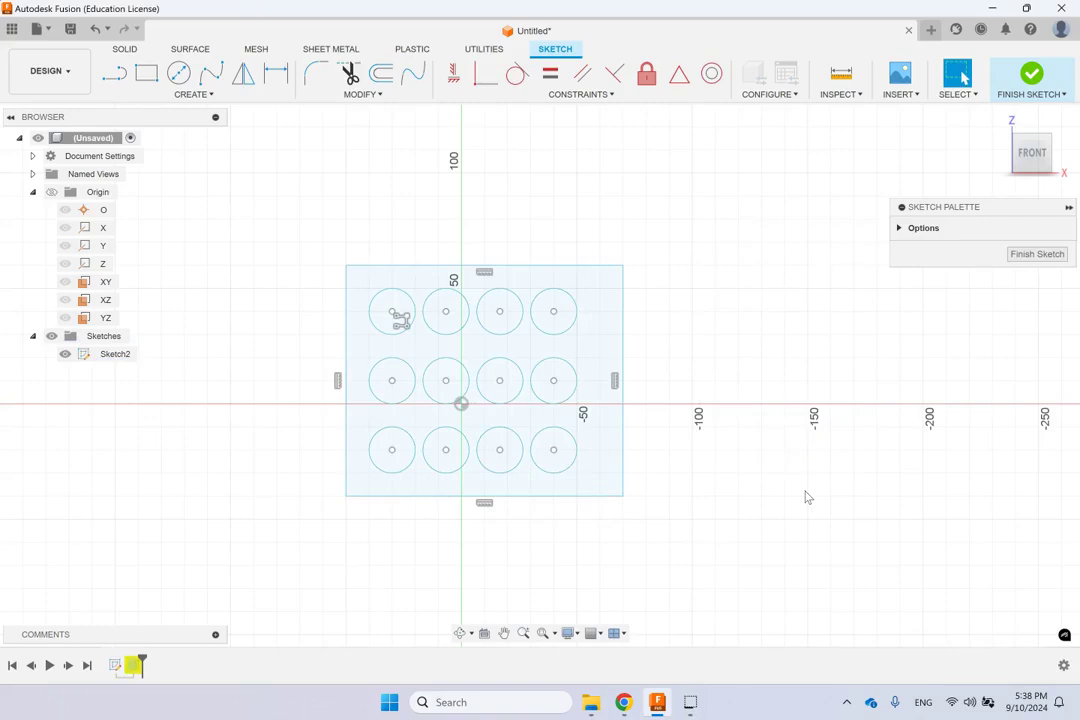
# Draw three concentric circles about 80, 40 and 60 mm in diameter to the right of the rectangle
pyautogui.click(216, 96)
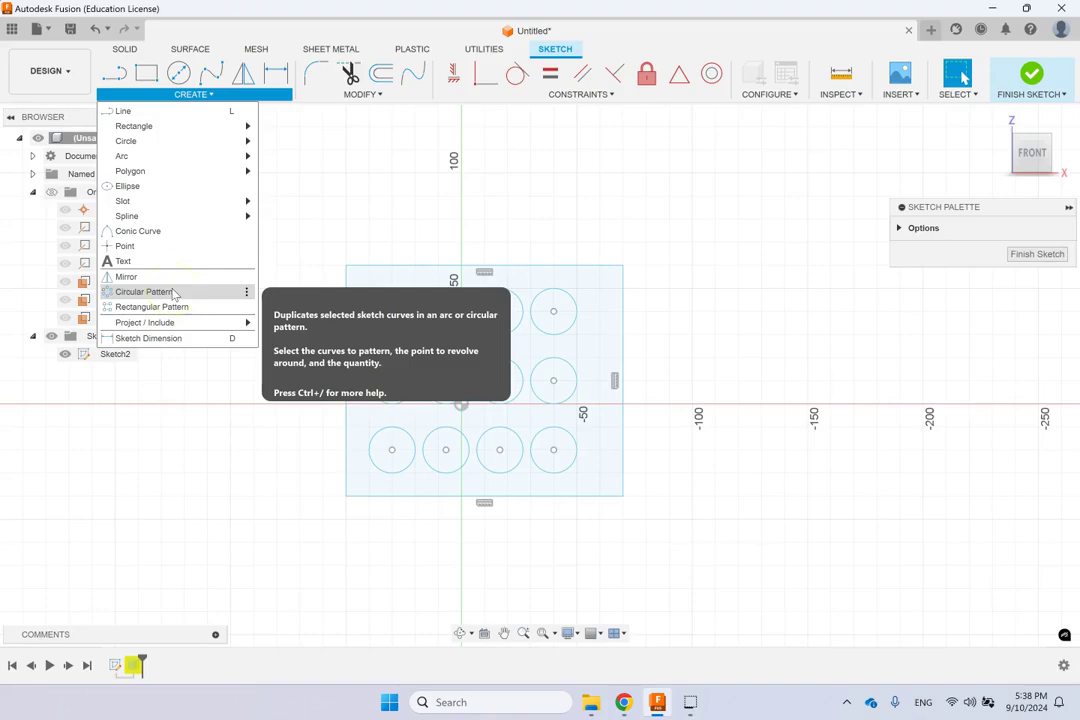
pyautogui.click(747, 231)
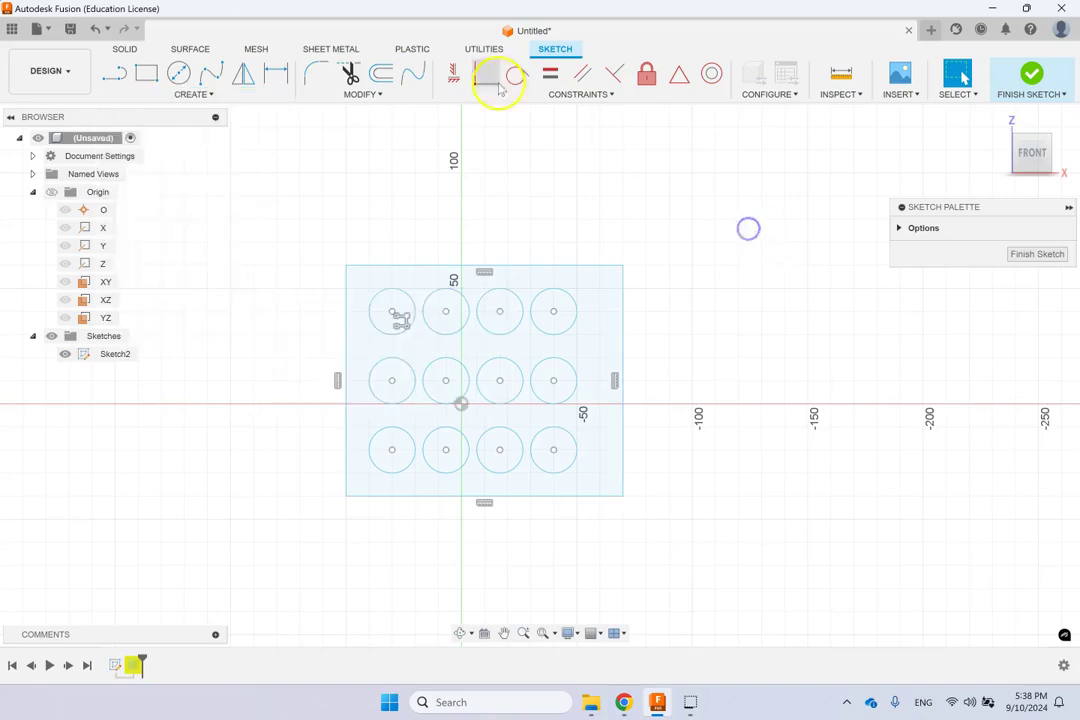
pyautogui.click(180, 74)
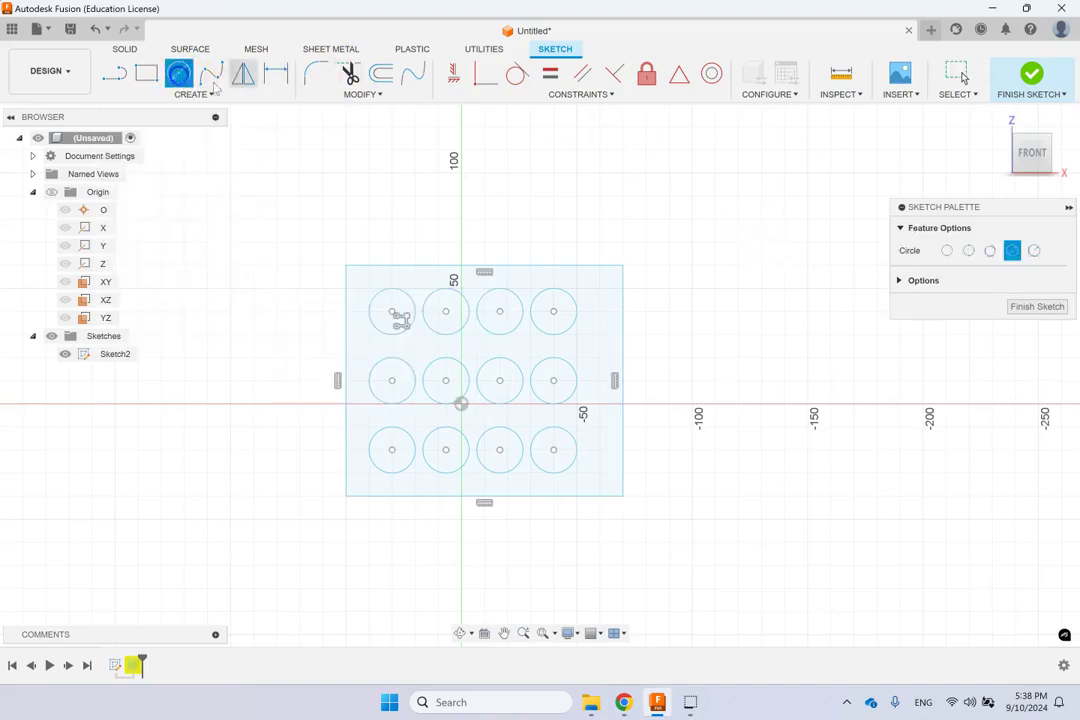
pyautogui.click(738, 289)
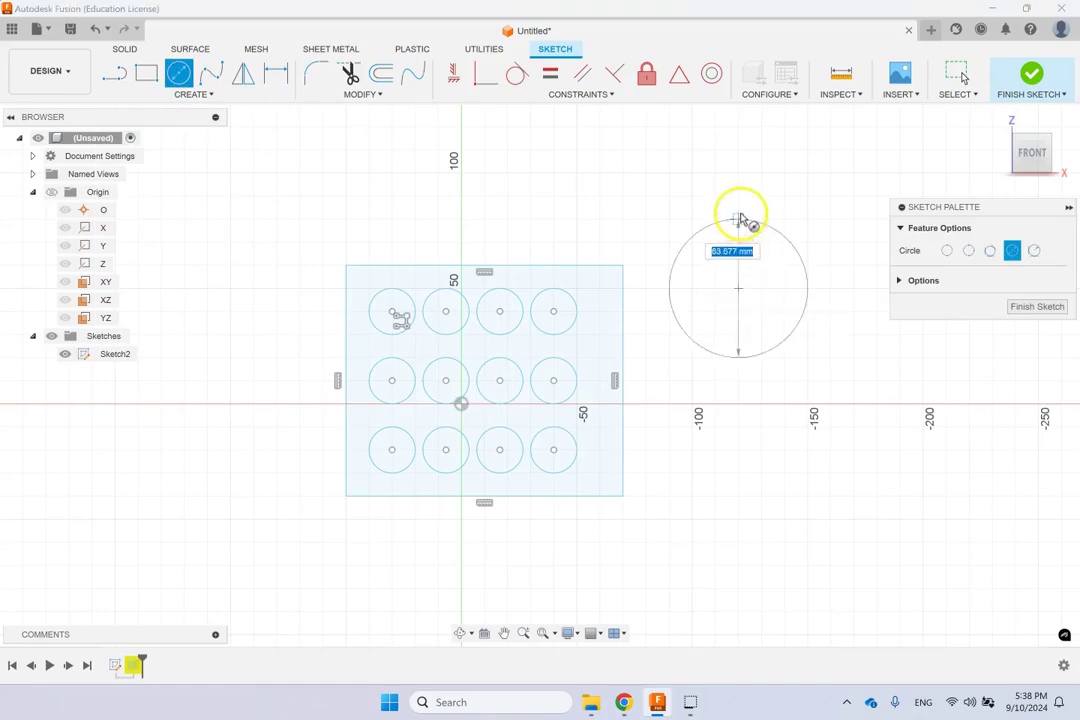
pyautogui.click(739, 195)
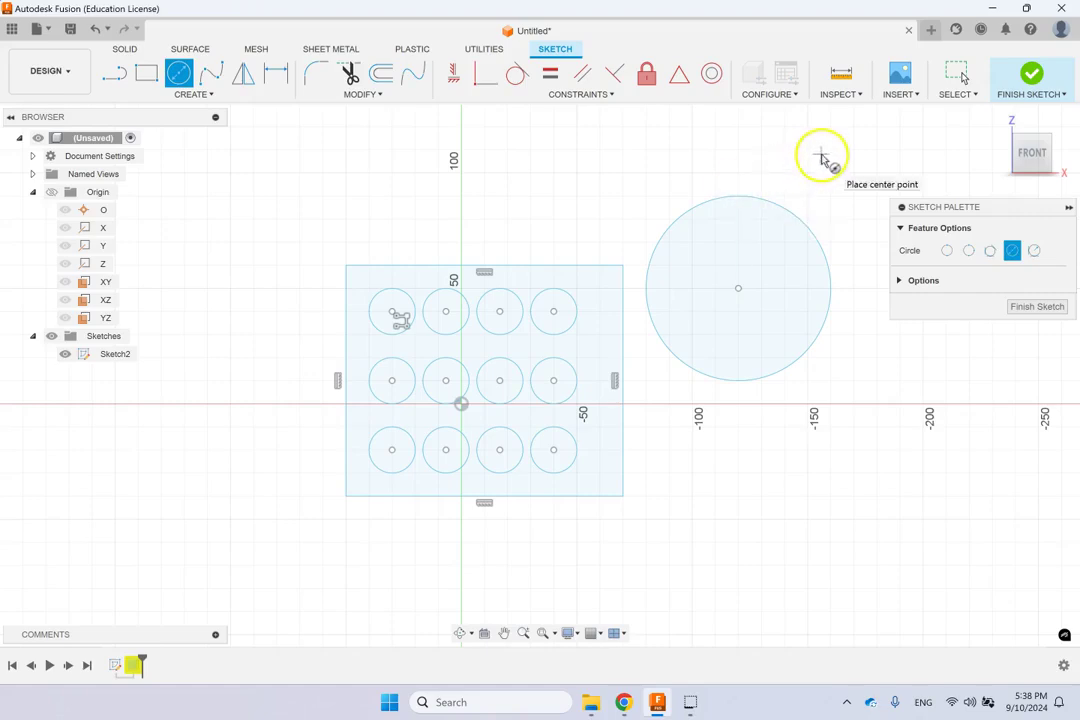
pyautogui.click(738, 289)
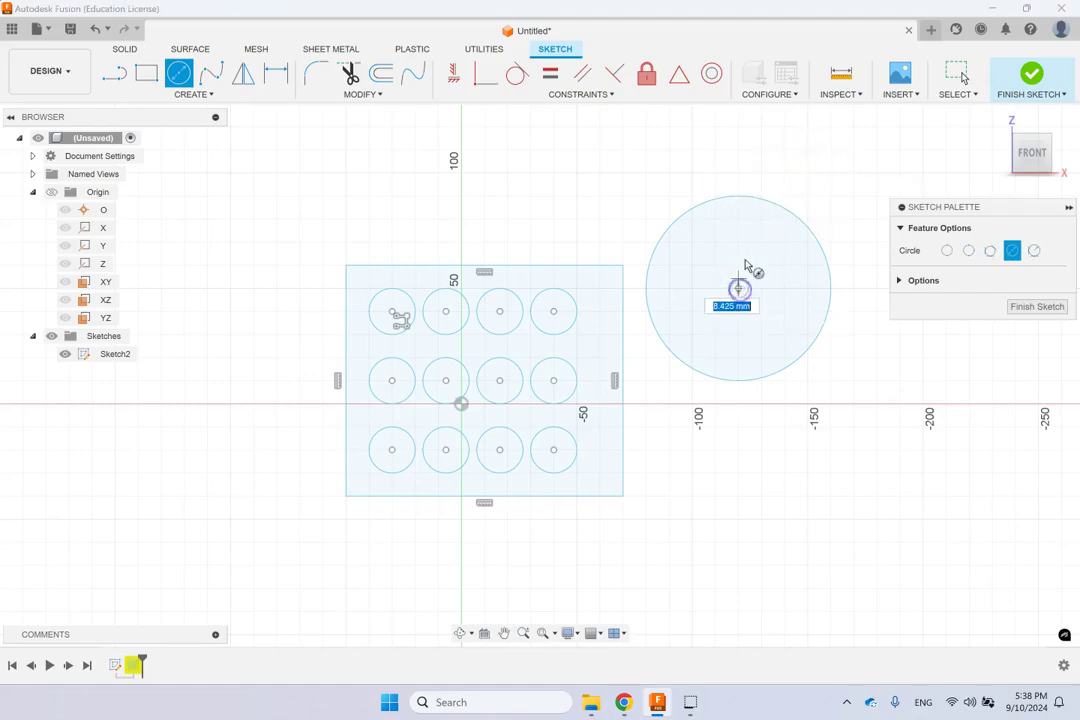
pyautogui.click(738, 243)
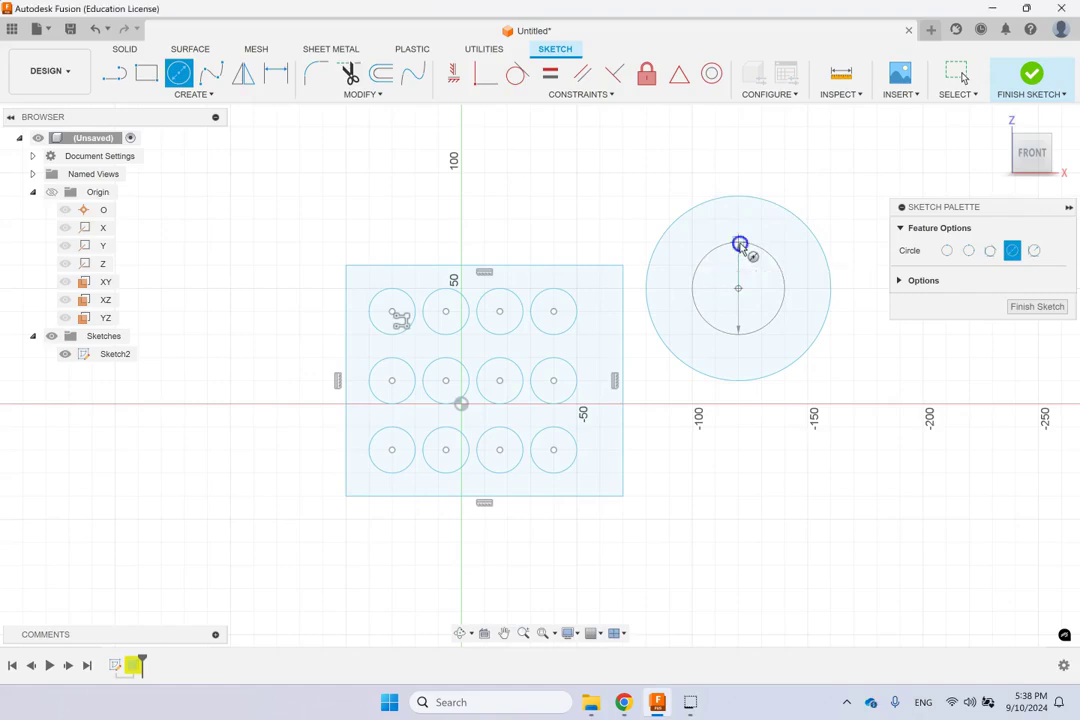
pyautogui.click(740, 287)
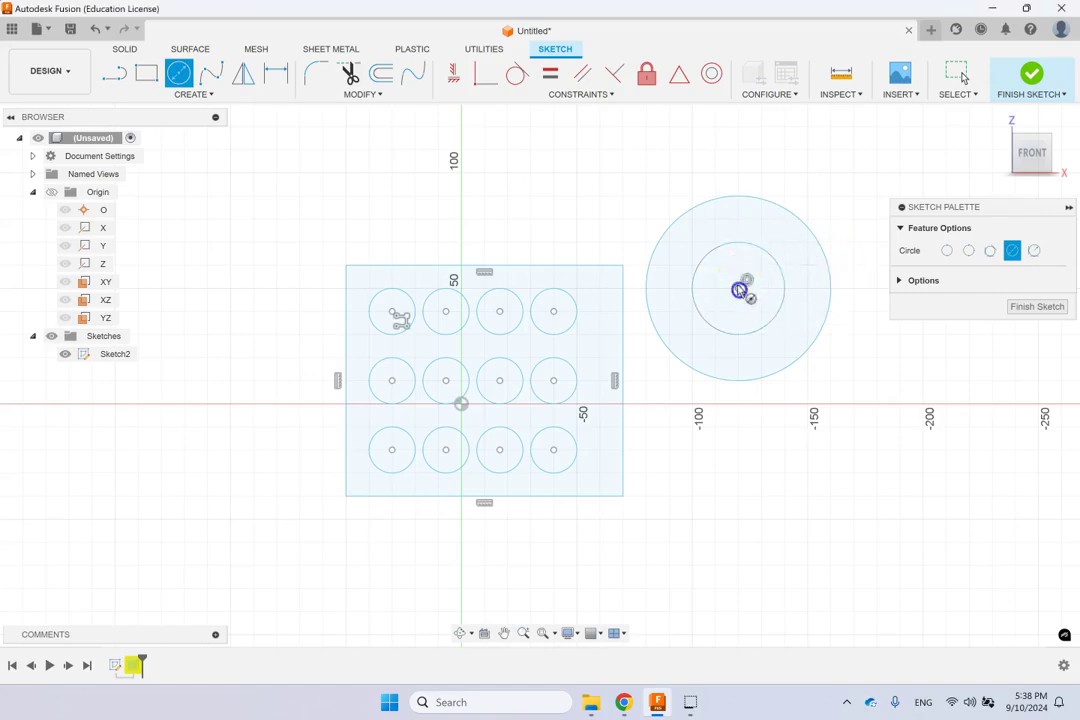
pyautogui.click(738, 218)
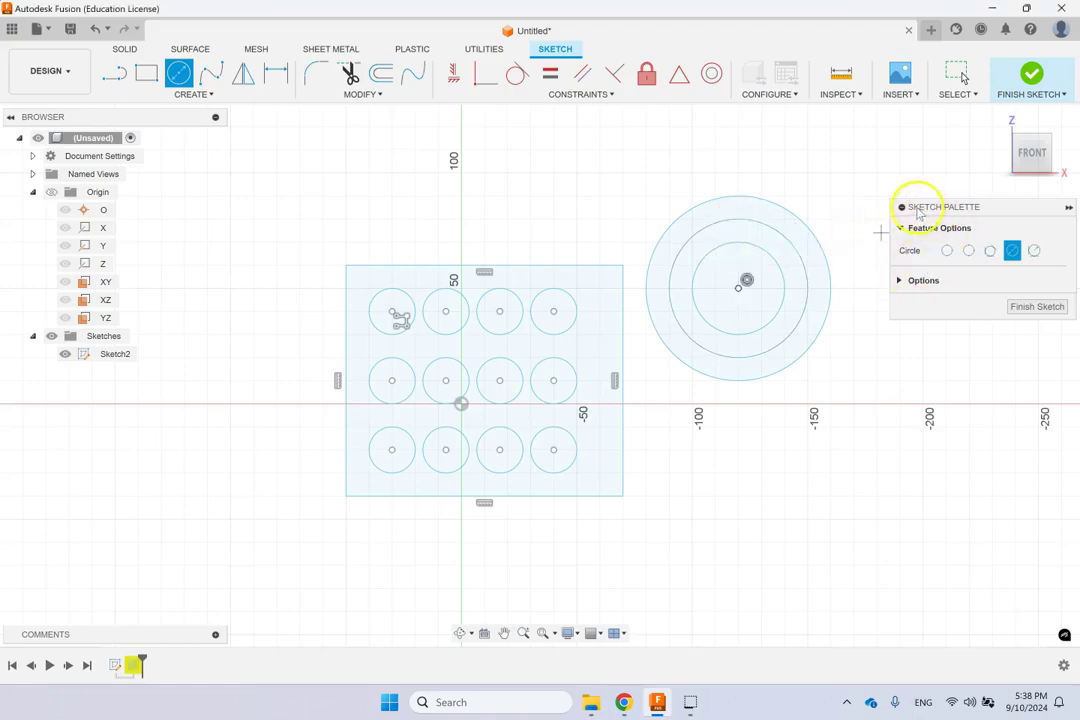
pyautogui.press('Escape')
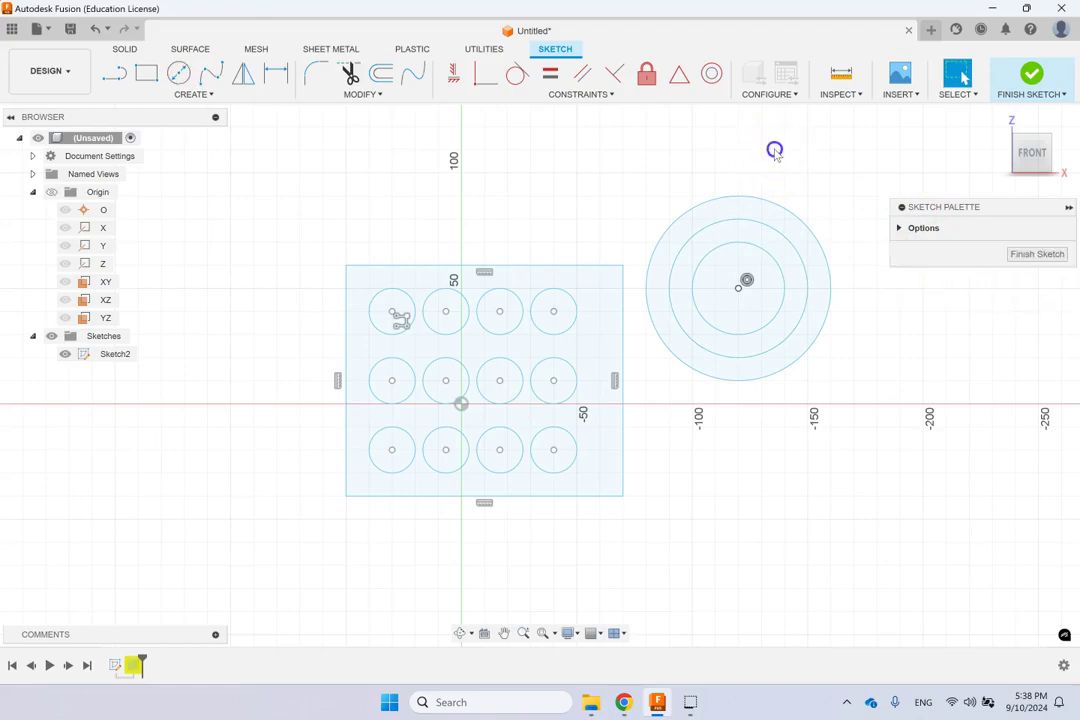
# Convert the middle concentric circle to construction geometry and collapse the sketch palette
pyautogui.click(772, 232)
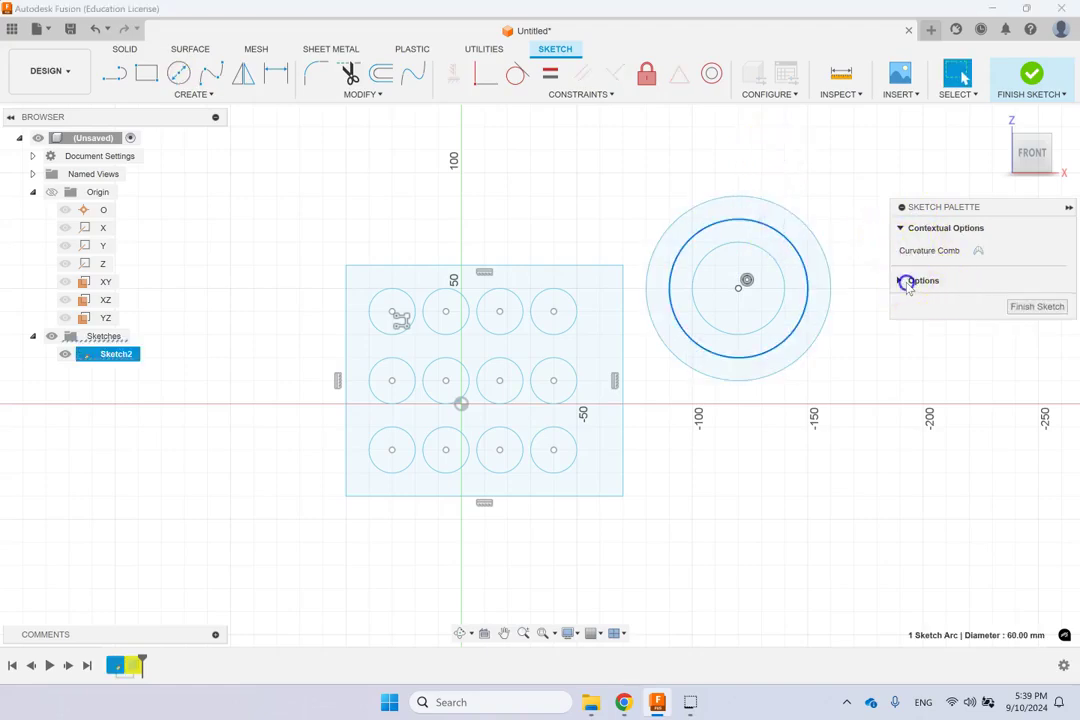
pyautogui.click(906, 281)
pyautogui.click(1010, 303)
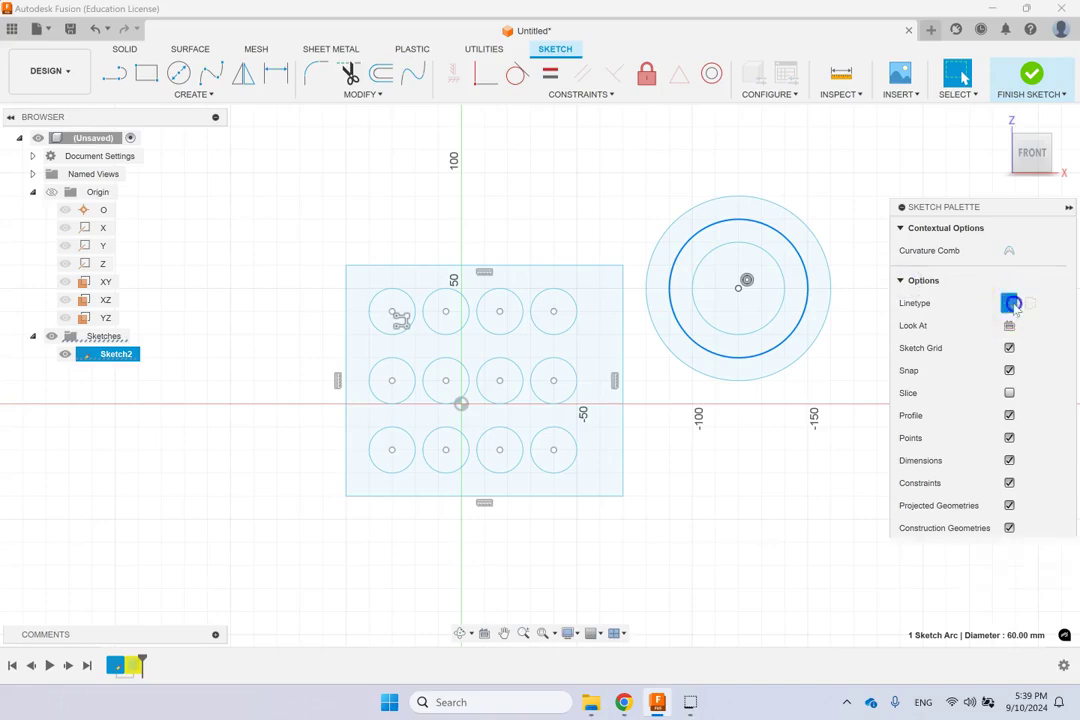
pyautogui.click(856, 164)
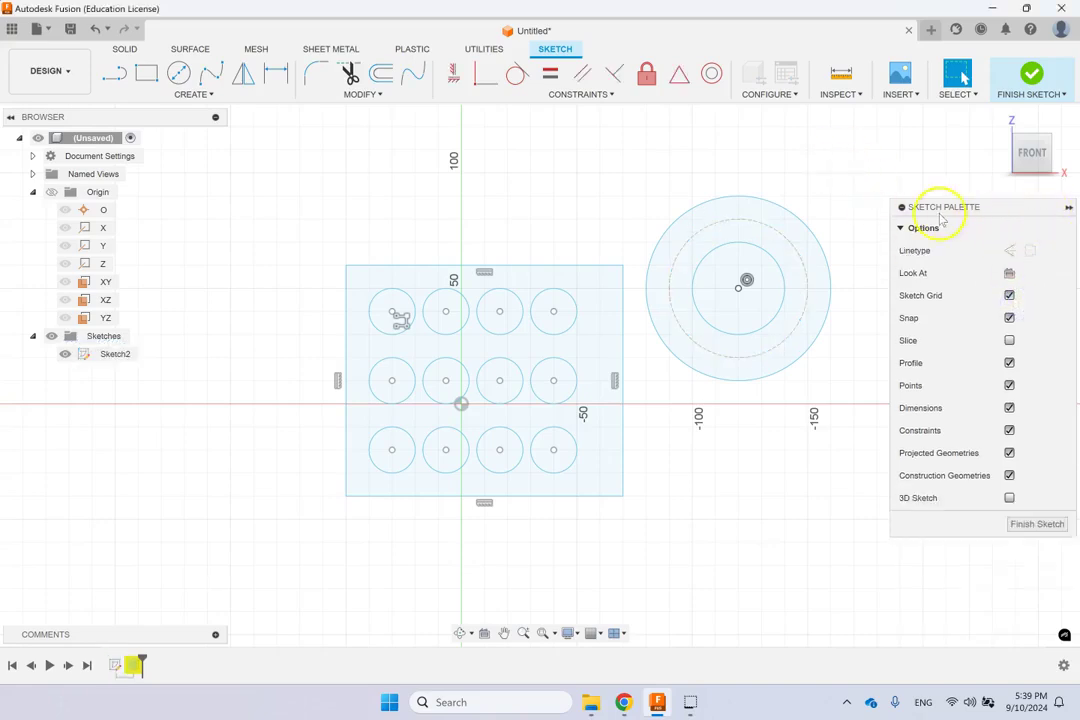
pyautogui.click(901, 207)
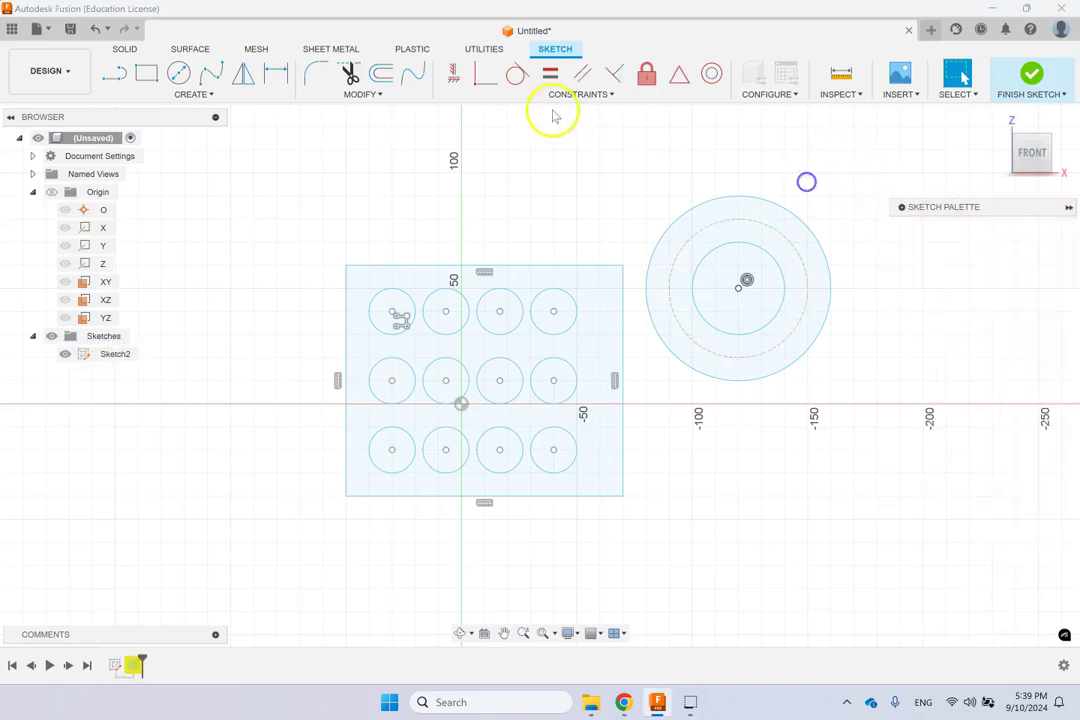
# Draw a circle about 9 mm in diameter centred on the uppermost point of the construction circle
pyautogui.click(178, 73)
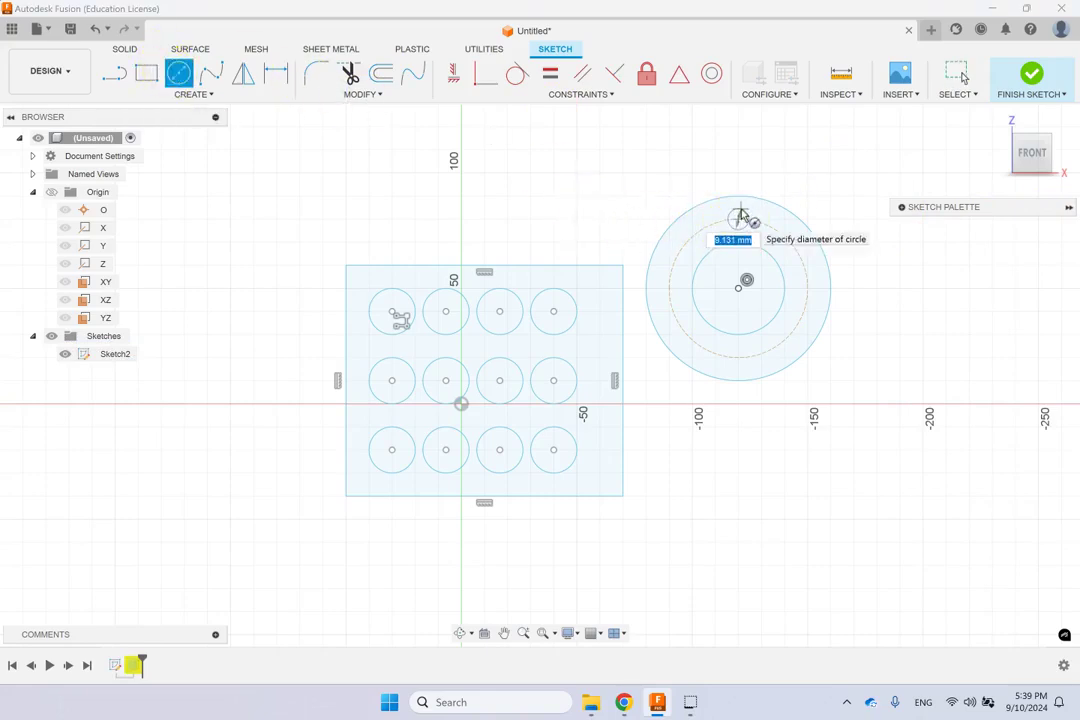
pyautogui.click(762, 220)
pyautogui.press('Escape')
# Start a circular pattern of the small circle on the construction circle, using the concentric circles' shared centre as the centre point
pyautogui.click(900, 289)
pyautogui.click(780, 255)
pyautogui.click(738, 224)
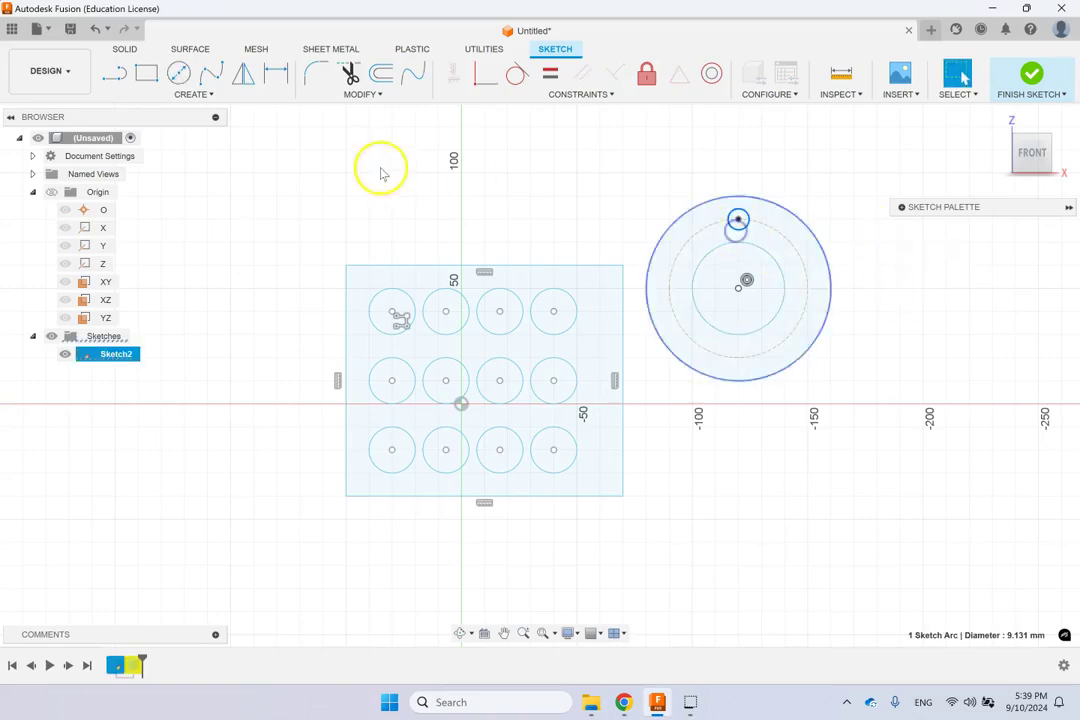
pyautogui.click(207, 95)
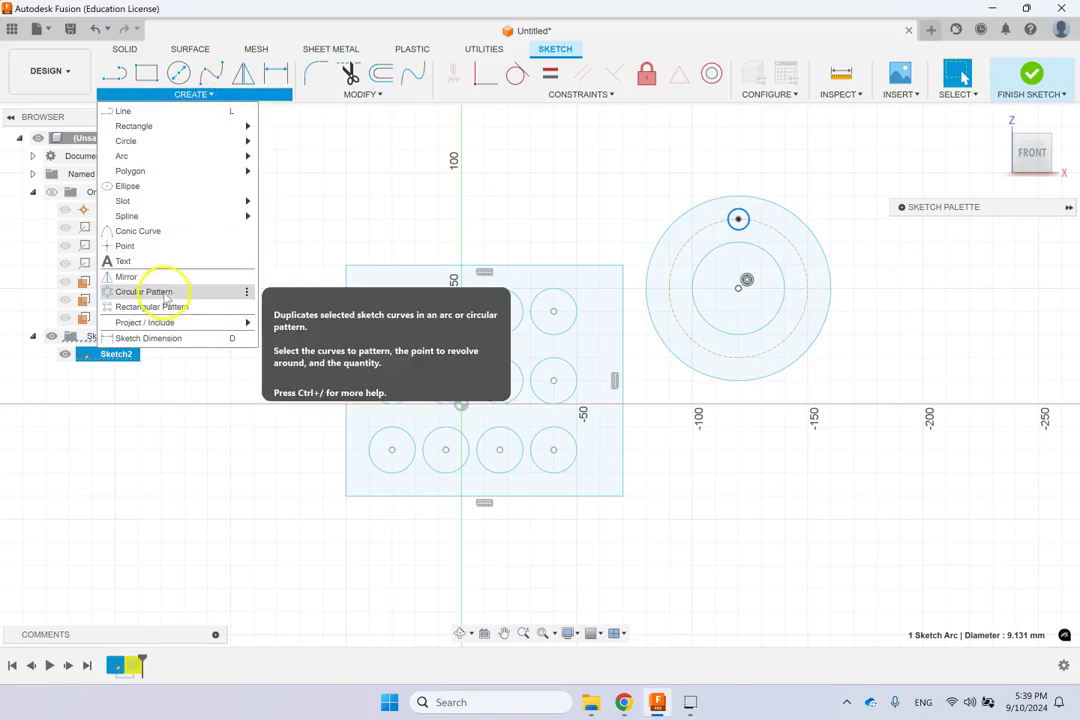
pyautogui.click(165, 290)
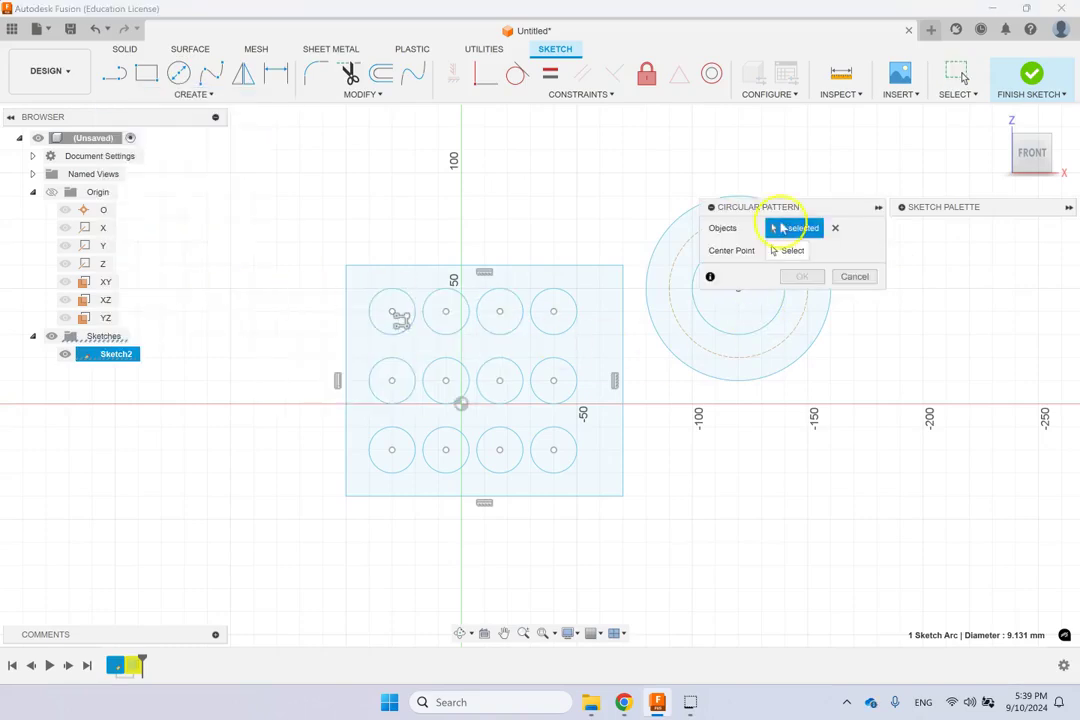
pyautogui.moveTo(781, 207); pyautogui.dragTo(407, 160)
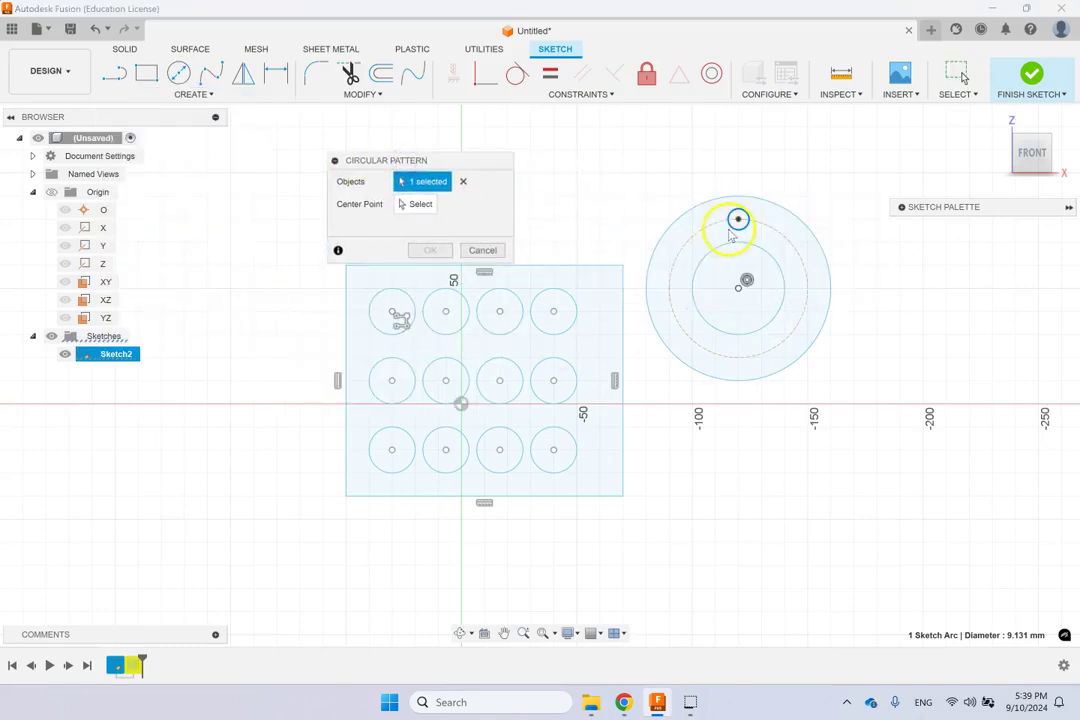
pyautogui.click(421, 204)
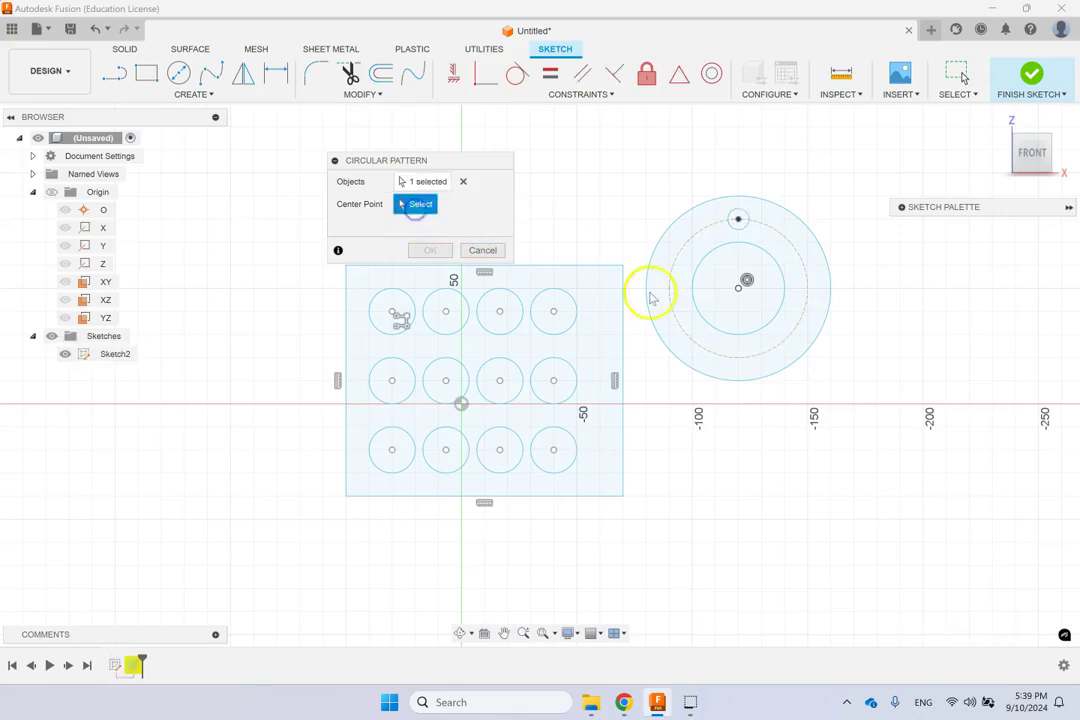
pyautogui.click(744, 282)
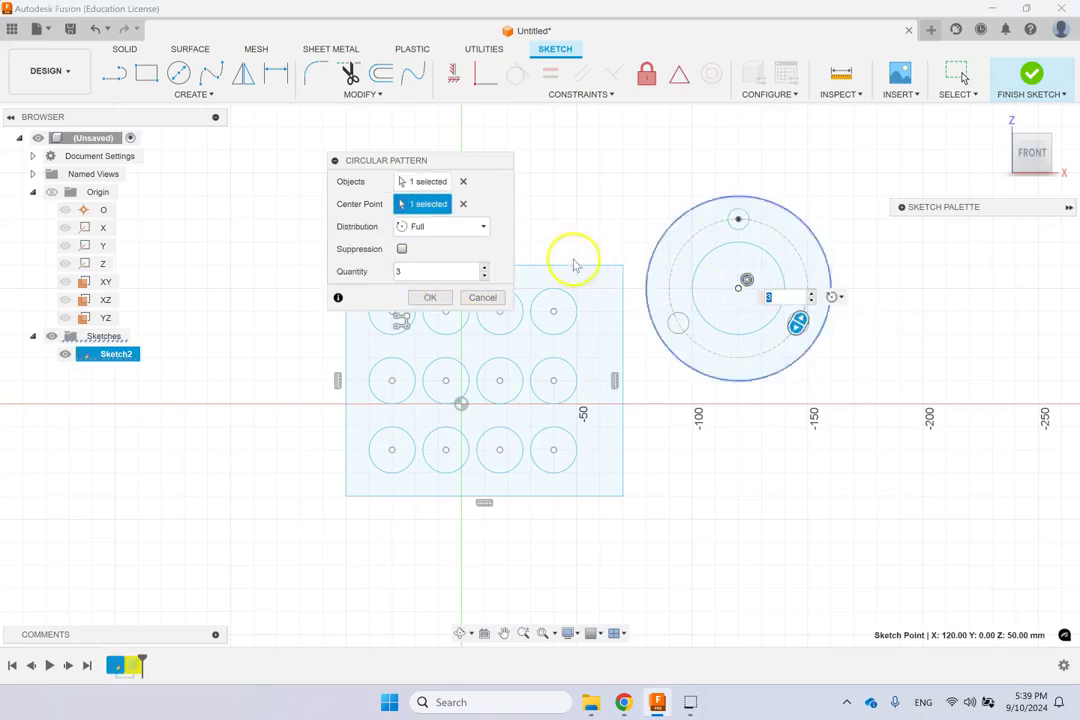
# Set the circular pattern's quantity to 6, keep the Full distribution and create the pattern
pyautogui.click(484, 269)
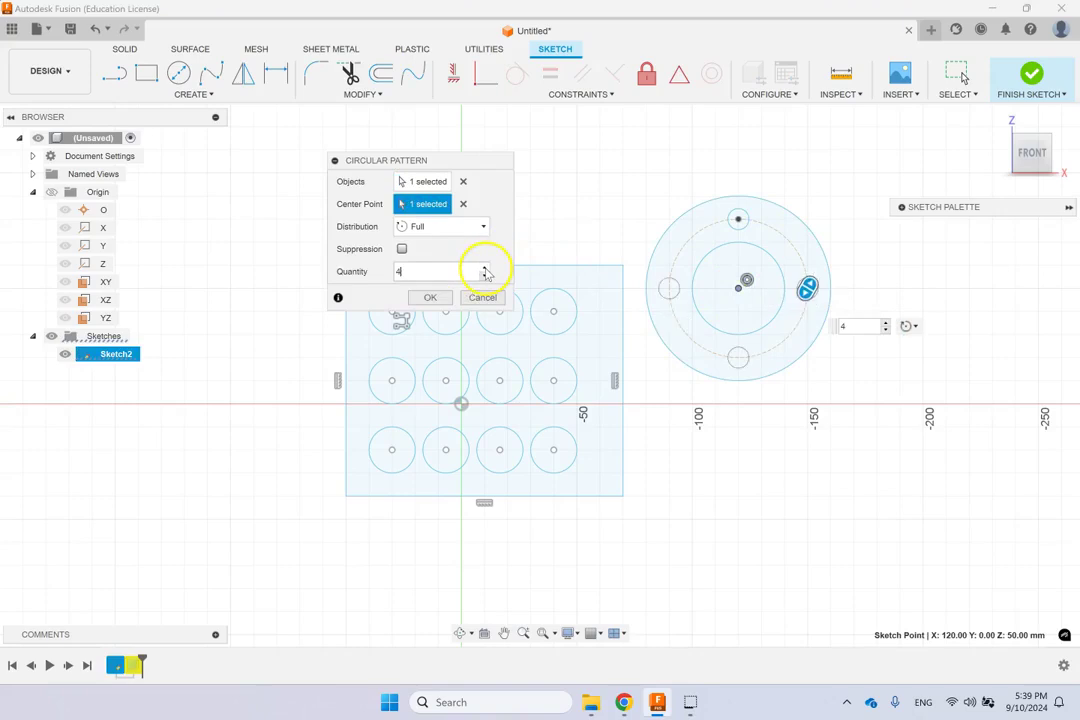
pyautogui.click(484, 269)
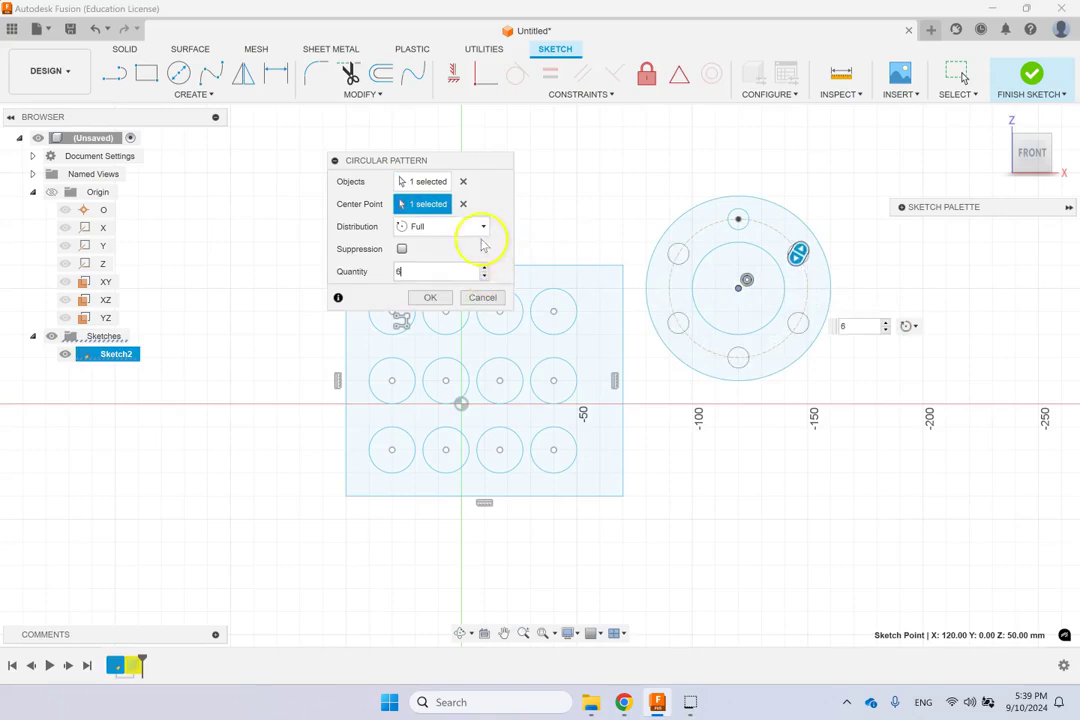
pyautogui.click(483, 228)
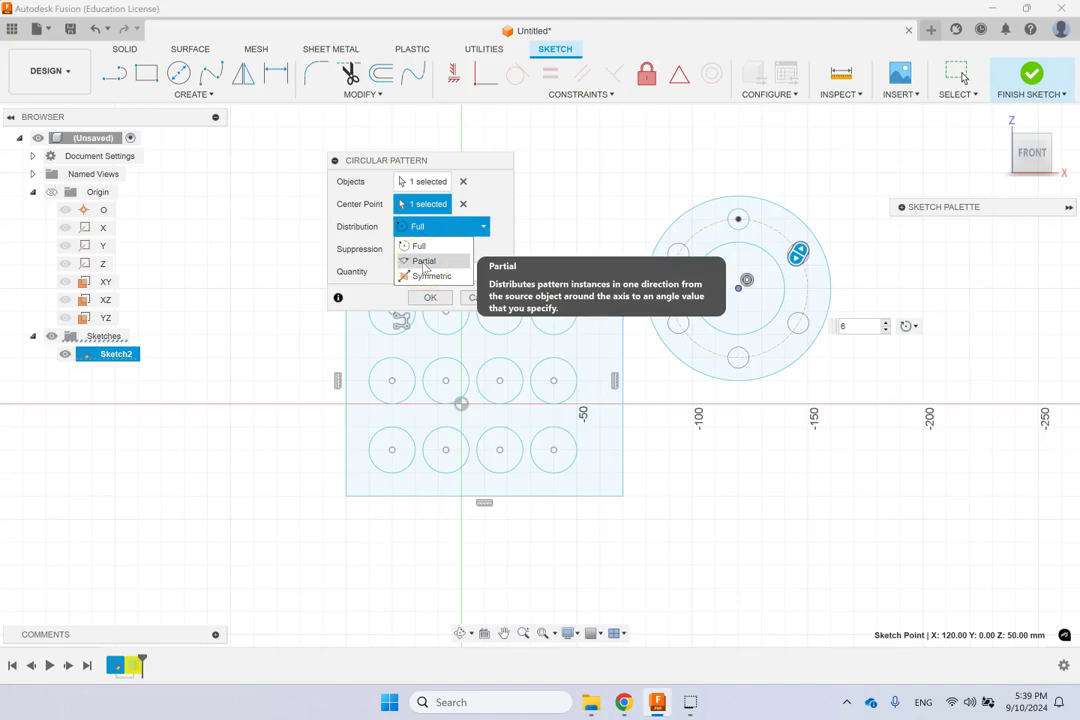
pyautogui.click(542, 217)
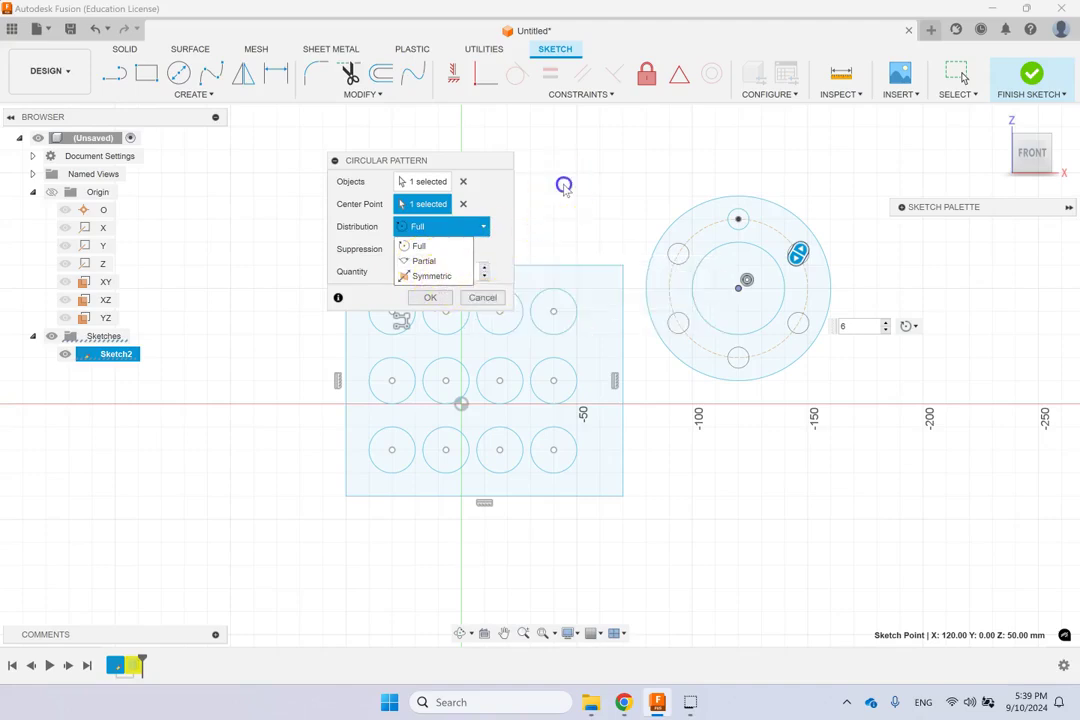
pyautogui.click(432, 297)
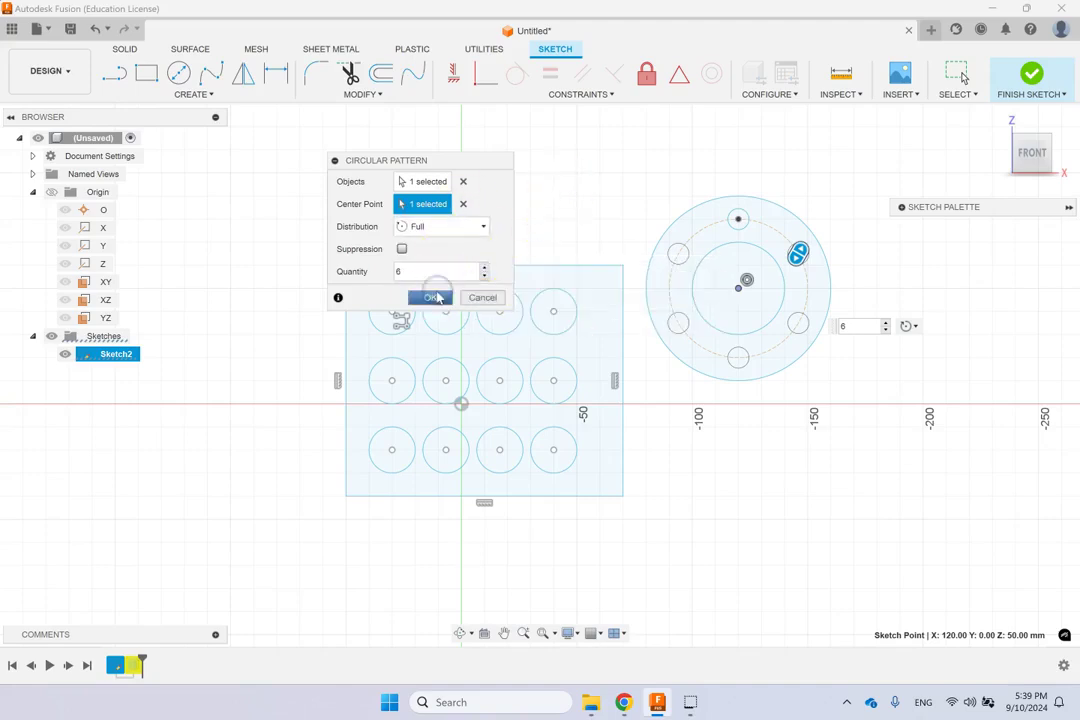
# Select both patterned shapes, the rectangle and the concentric circles with all their holes, and delete them from the sketch
pyautogui.click(790, 313)
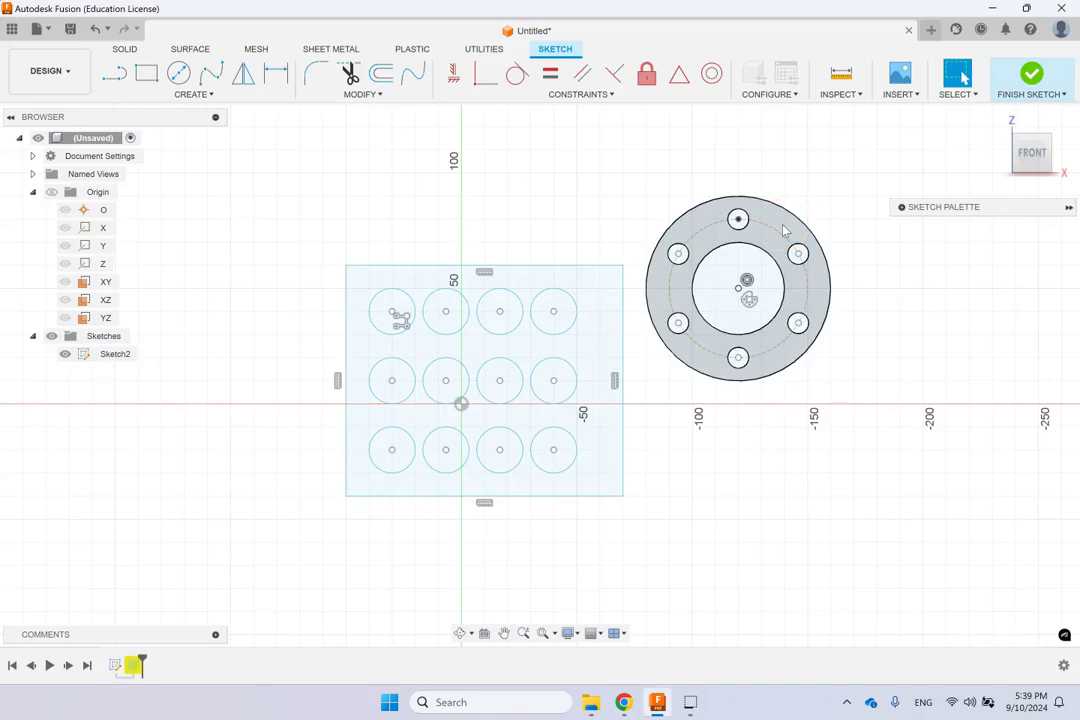
pyautogui.click(568, 360)
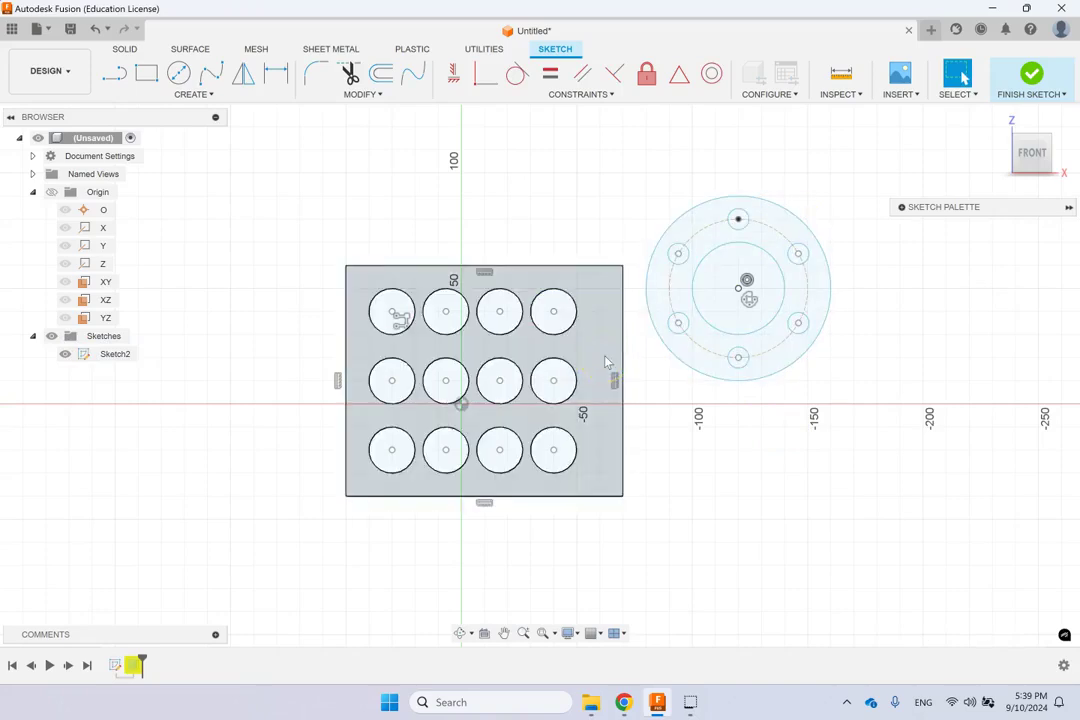
pyautogui.click(434, 345)
pyautogui.click(573, 352)
pyautogui.click(280, 231)
pyautogui.moveTo(266, 163)
pyautogui.mouseDown()
pyautogui.moveTo(706, 474)
pyautogui.moveTo(834, 545)
pyautogui.mouseUp()
pyautogui.press('Delete')
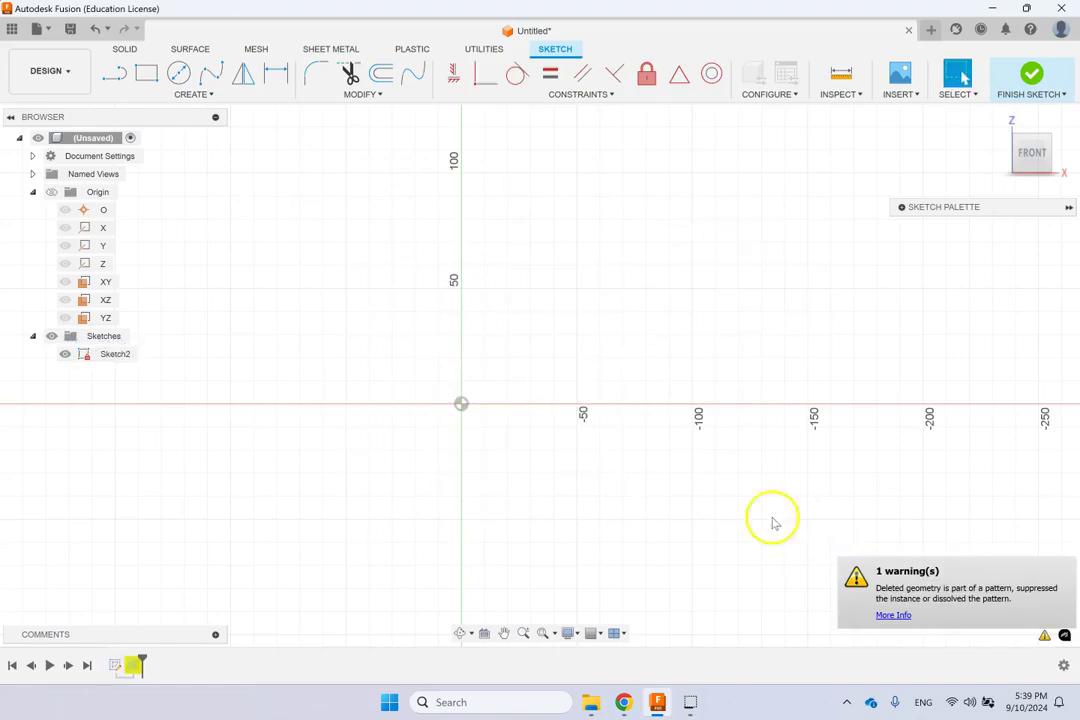
pyautogui.click(195, 94)
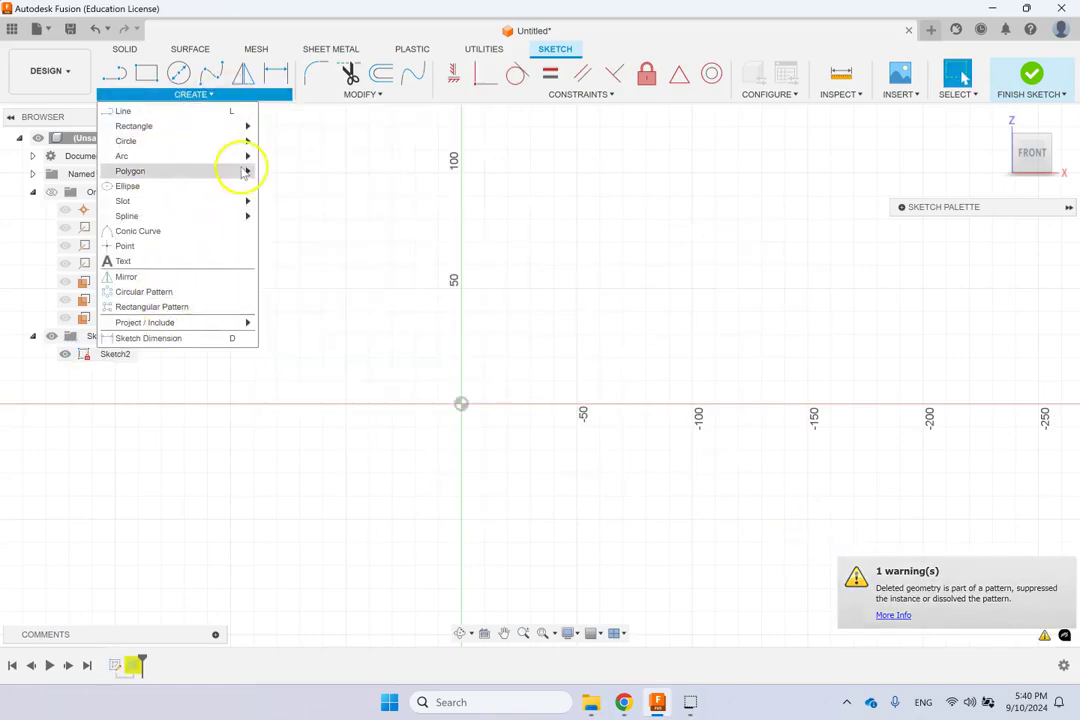
pyautogui.moveTo(243, 172)
pyautogui.moveTo(170, 325)
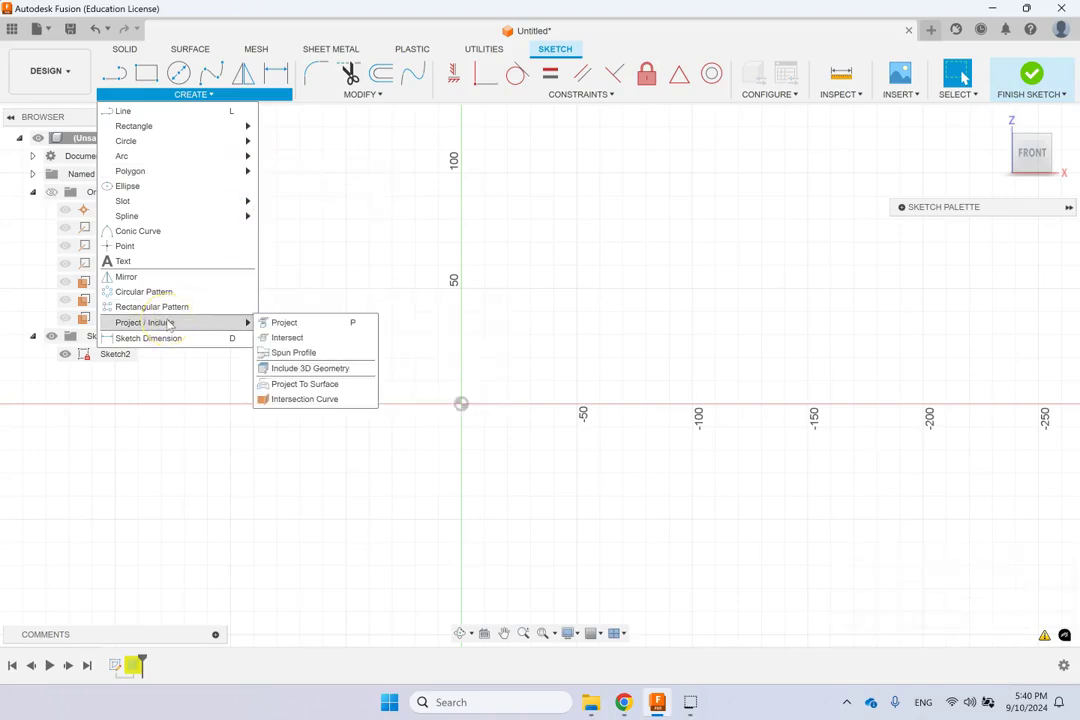
pyautogui.click(374, 94)
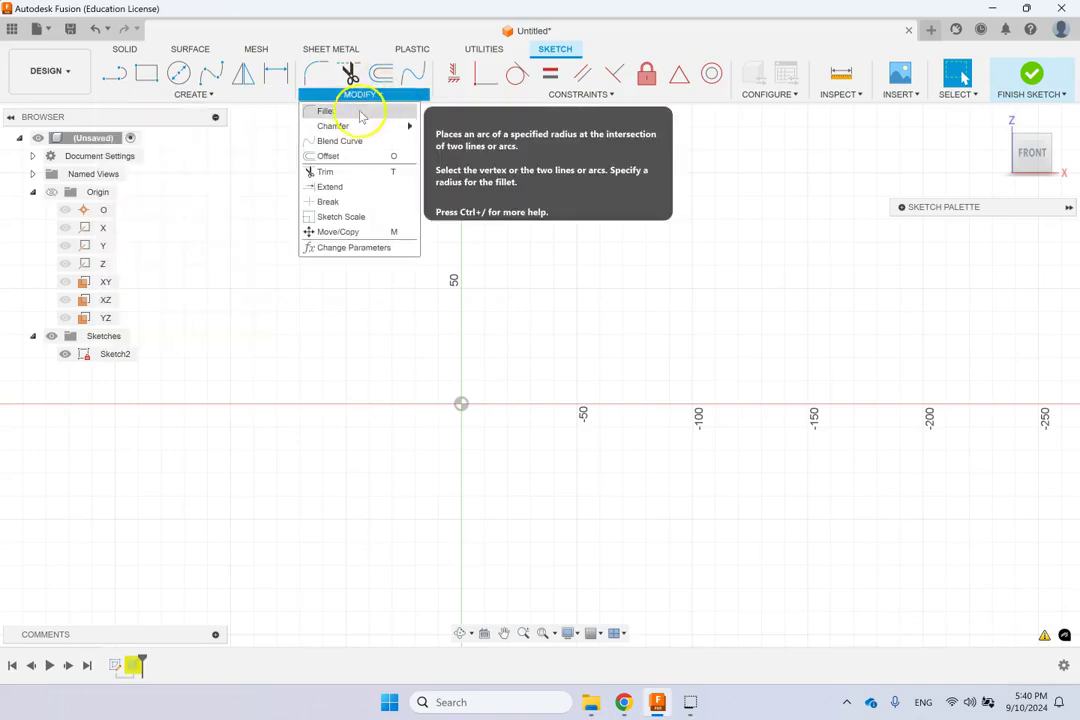
pyautogui.moveTo(361, 130)
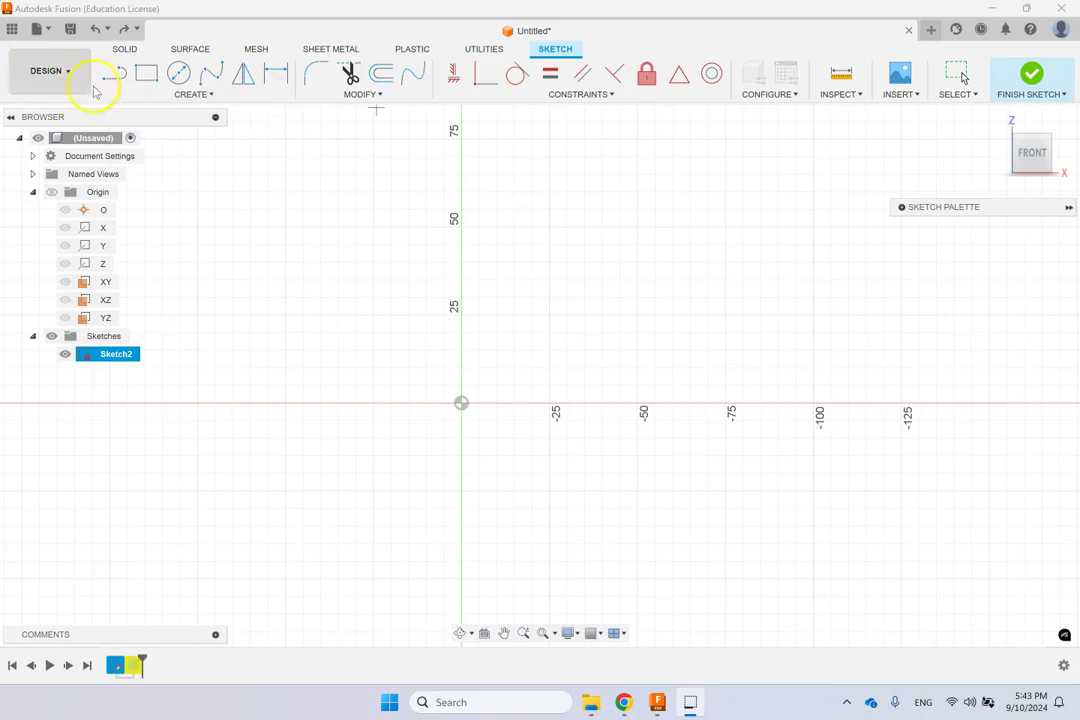
# Draw a rectangle about 30 mm wide and 25 mm high above and to the left of the origin
pyautogui.click(145, 73)
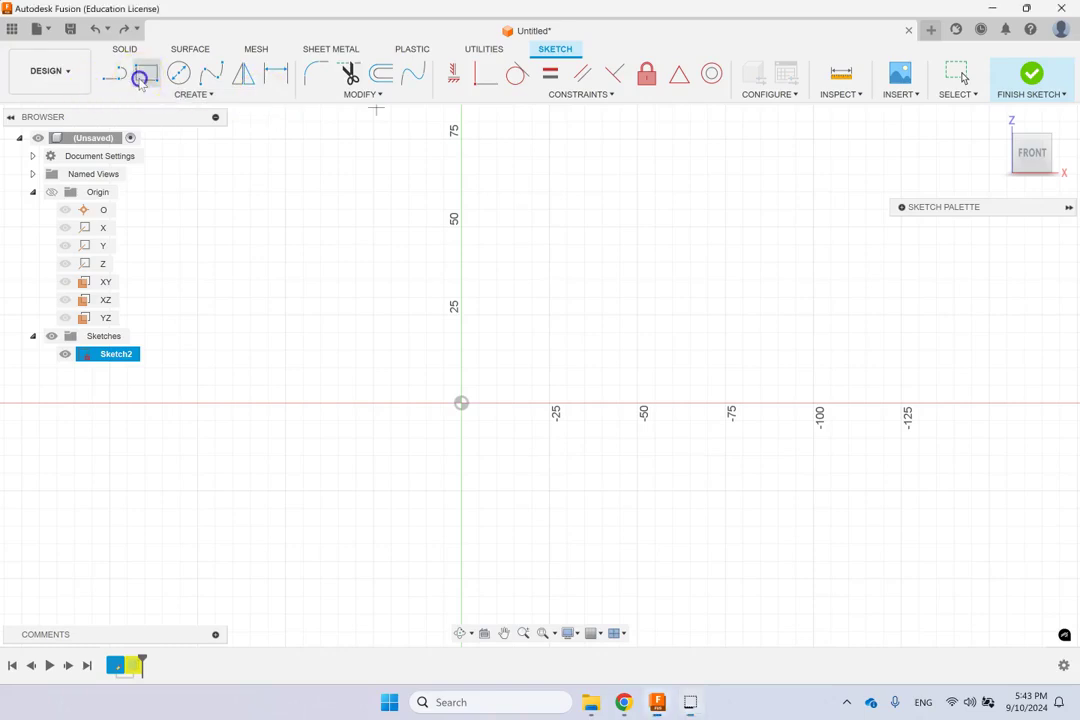
pyautogui.click(339, 263)
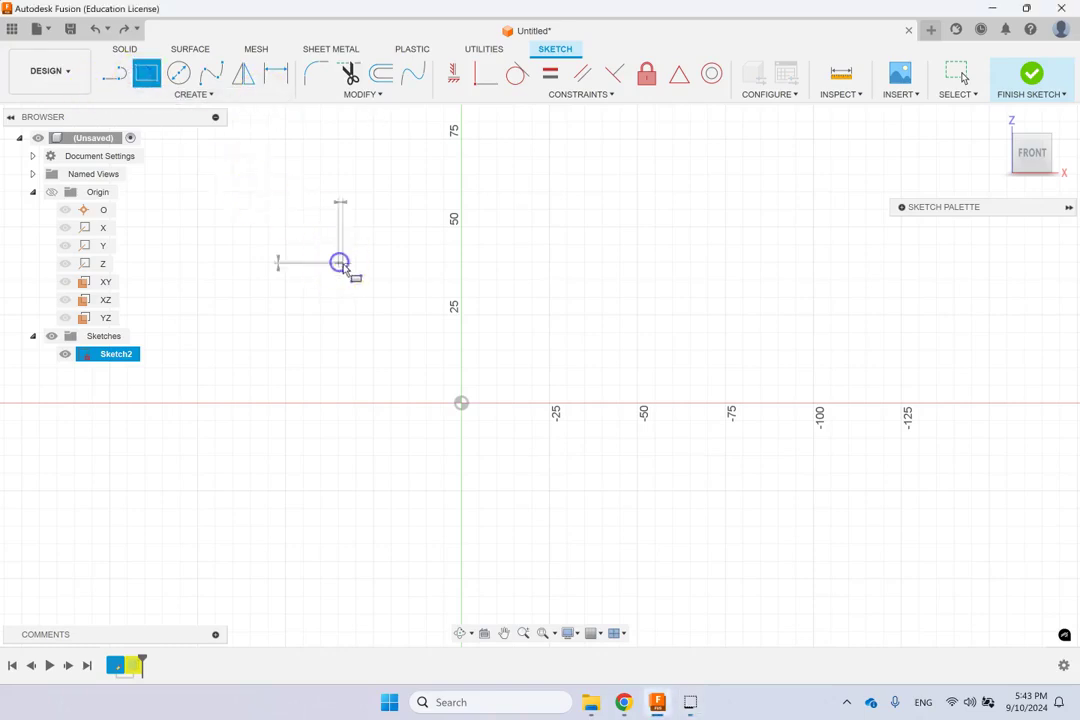
pyautogui.click(443, 351)
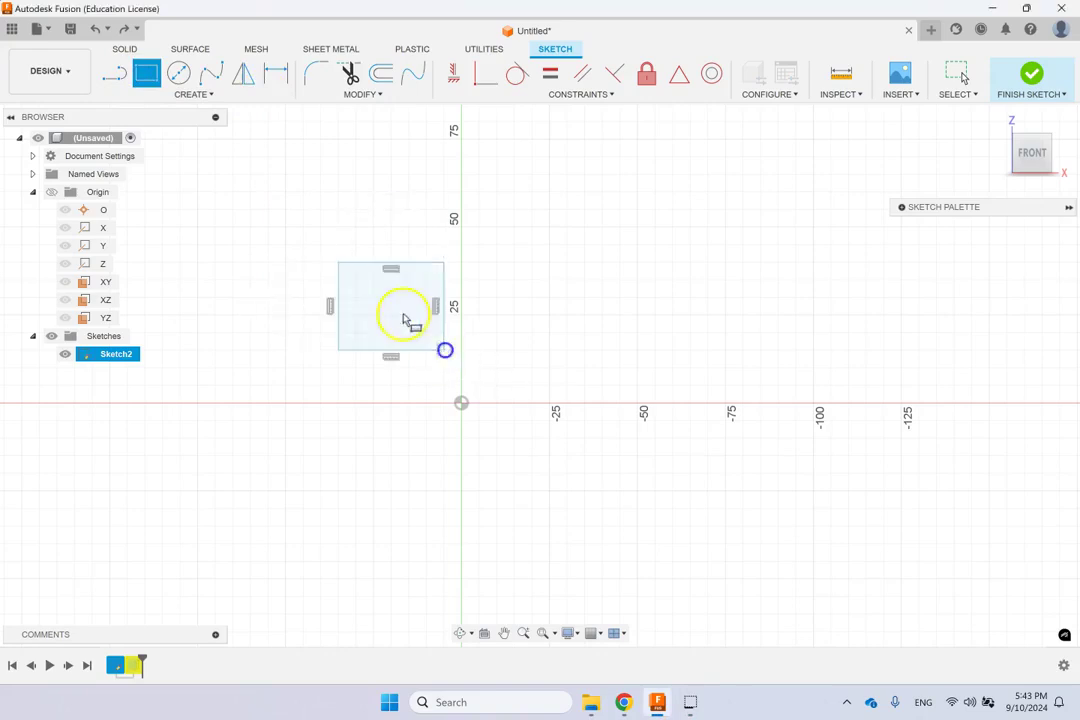
# Fillet the rectangle's upper-left corner with a radius of 8 mm
pyautogui.click(316, 73)
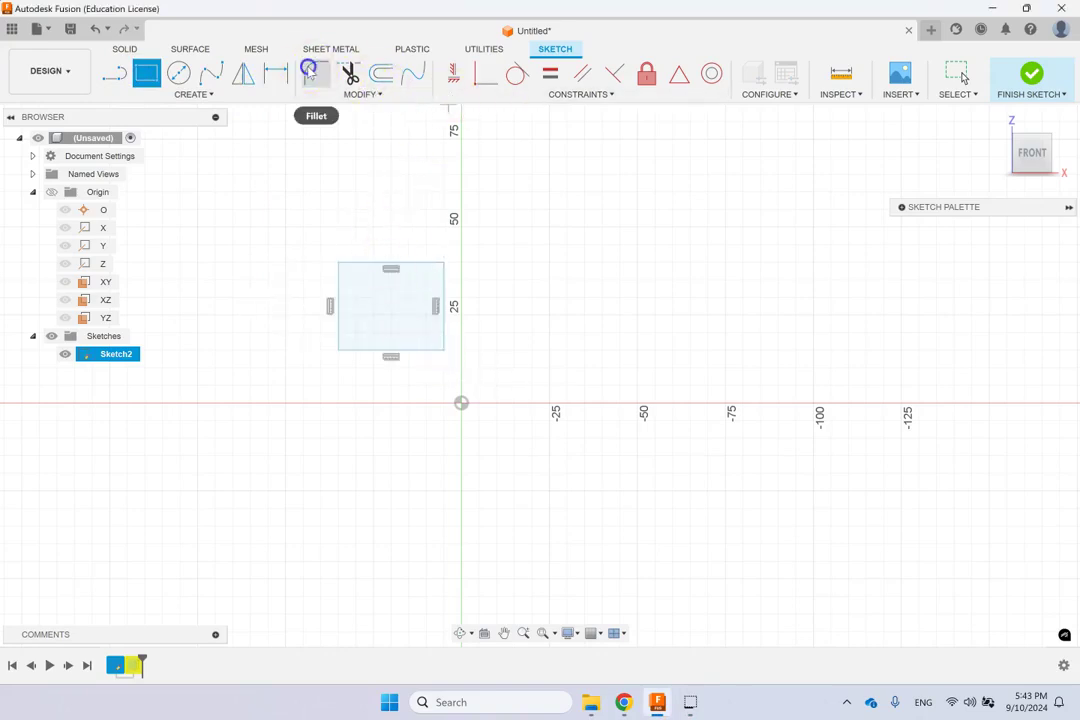
pyautogui.click(348, 264)
pyautogui.click(340, 280)
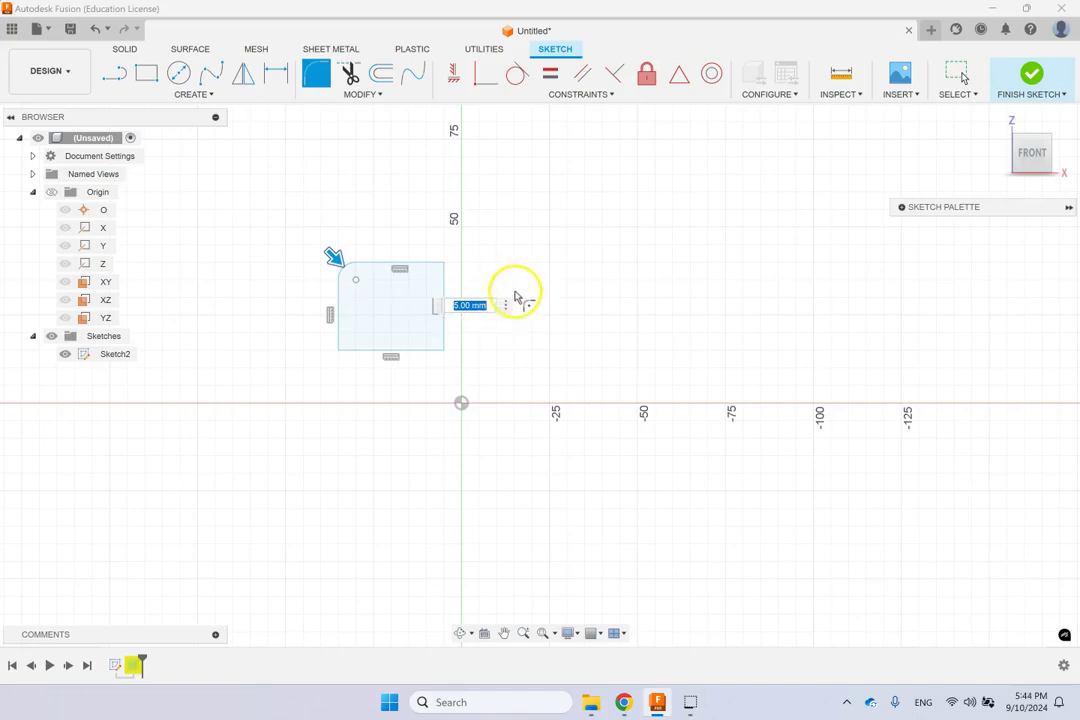
pyautogui.write('8')
pyautogui.press('Return')
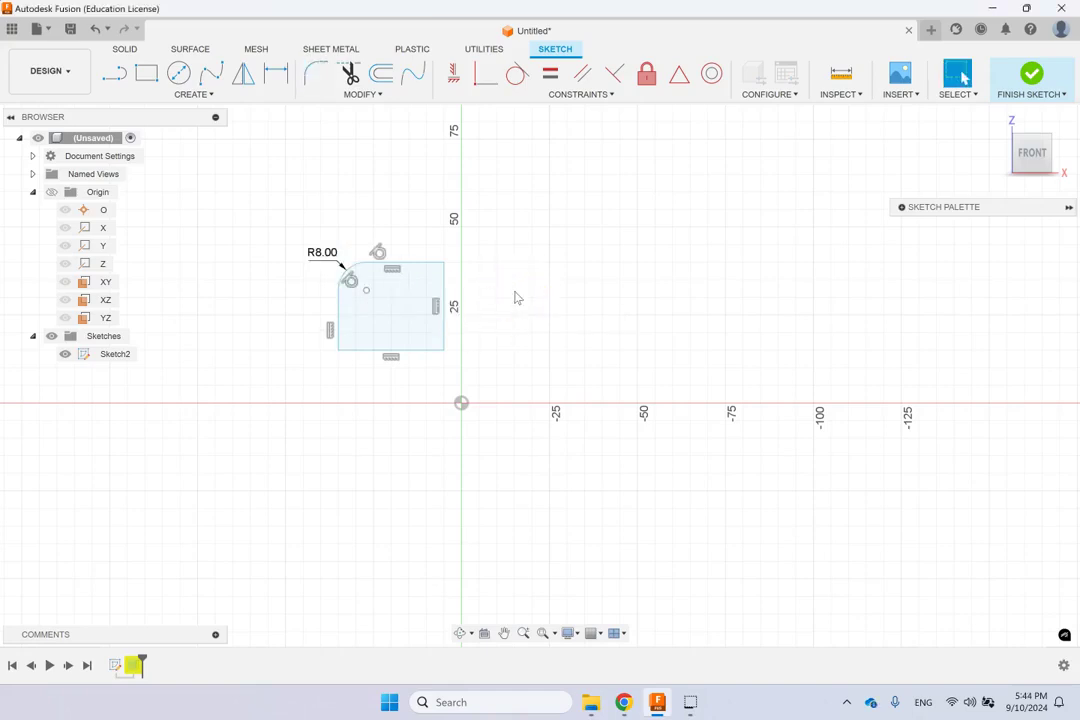
# Add a Two Distance Chamfer to the rectangle's upper-right corner with a distance of 6 mm along the upper edge
pyautogui.click(352, 94)
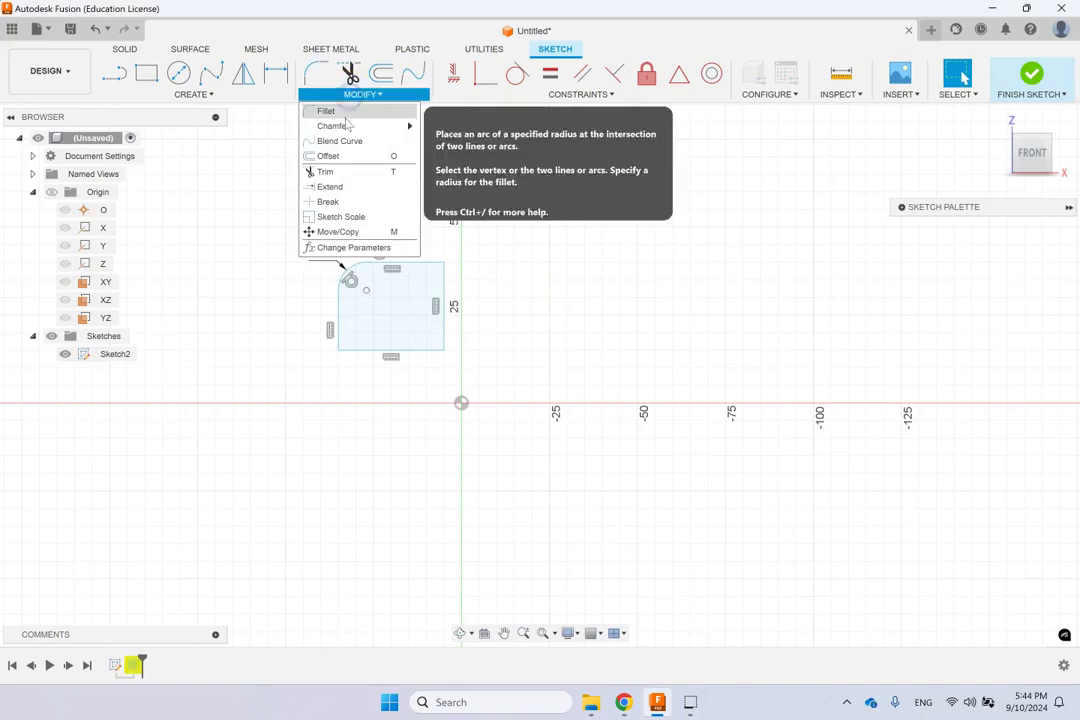
pyautogui.moveTo(345, 125)
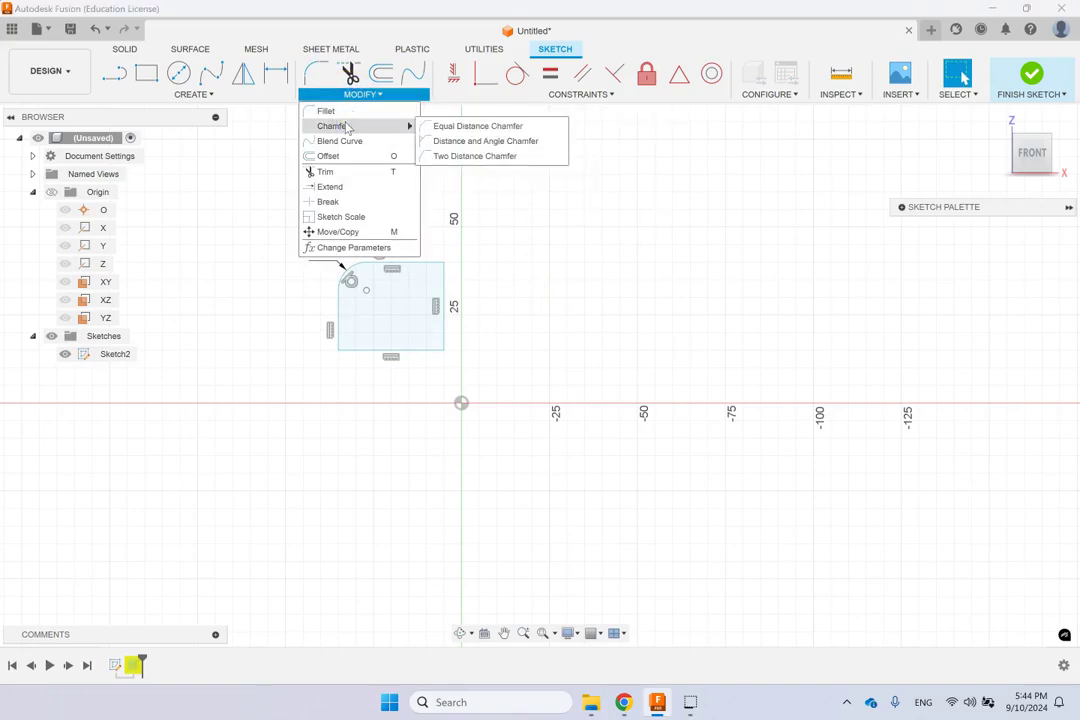
pyautogui.click(512, 157)
pyautogui.click(427, 265)
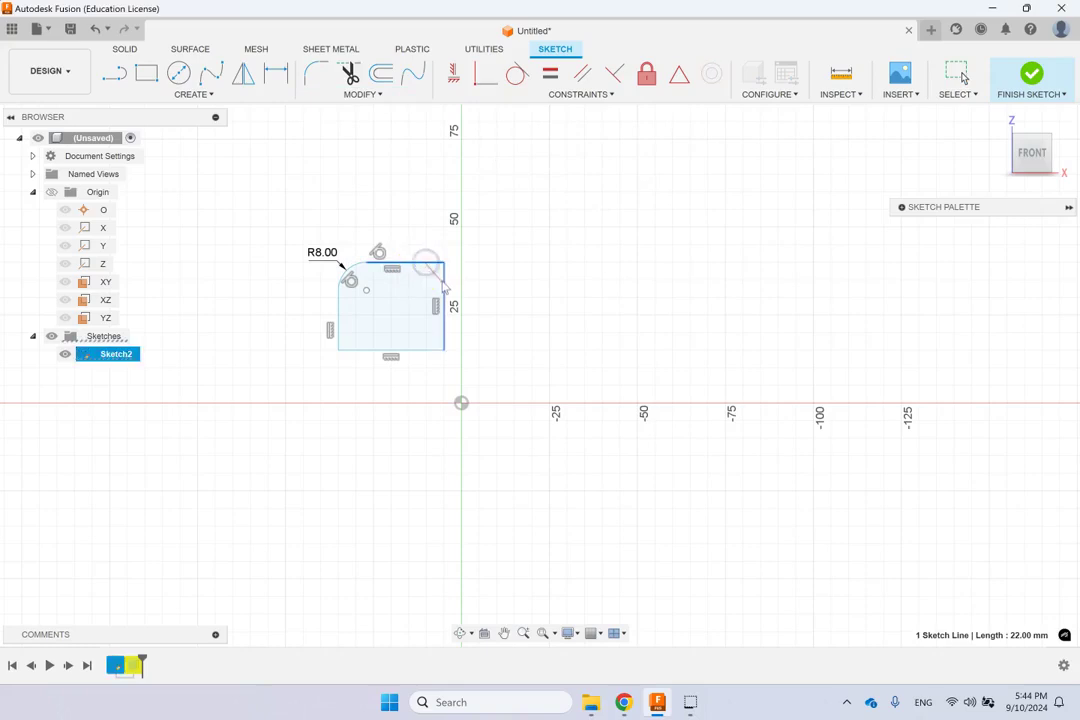
pyautogui.click(443, 285)
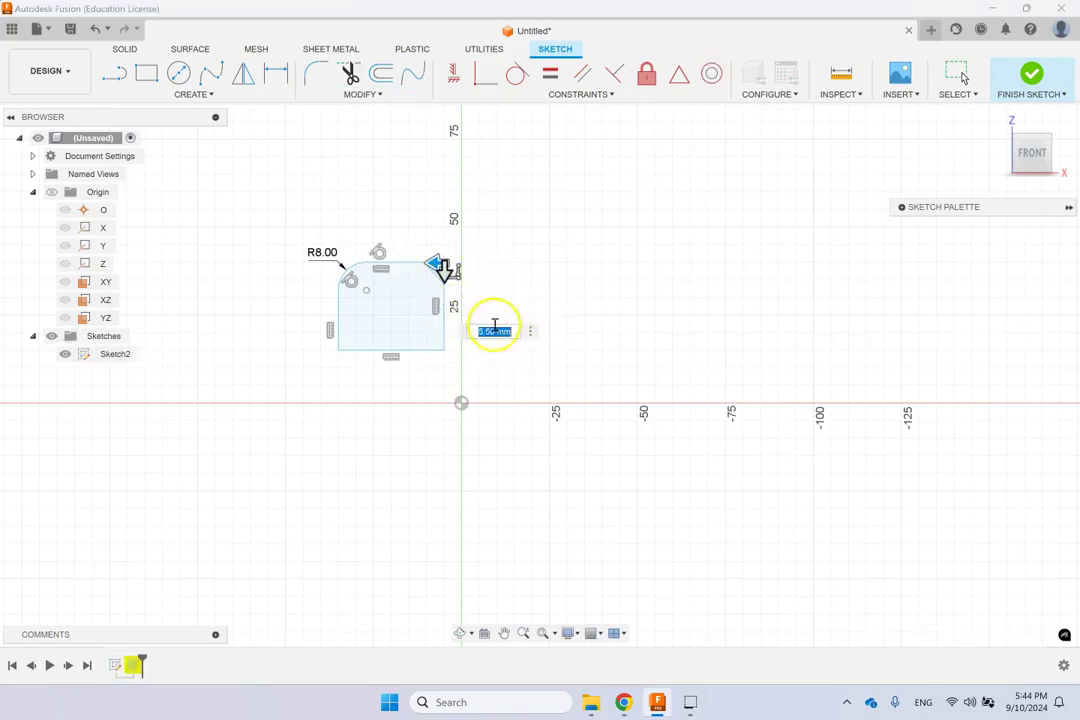
pyautogui.scroll(3, 487, 310)
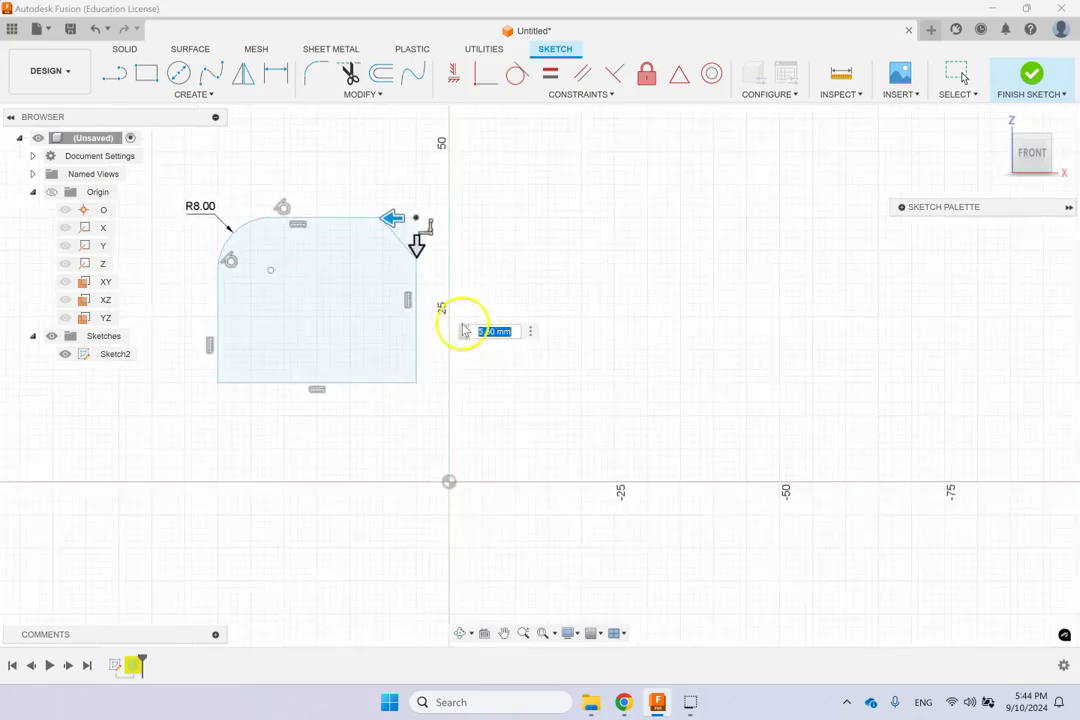
pyautogui.scroll(1, 463, 331)
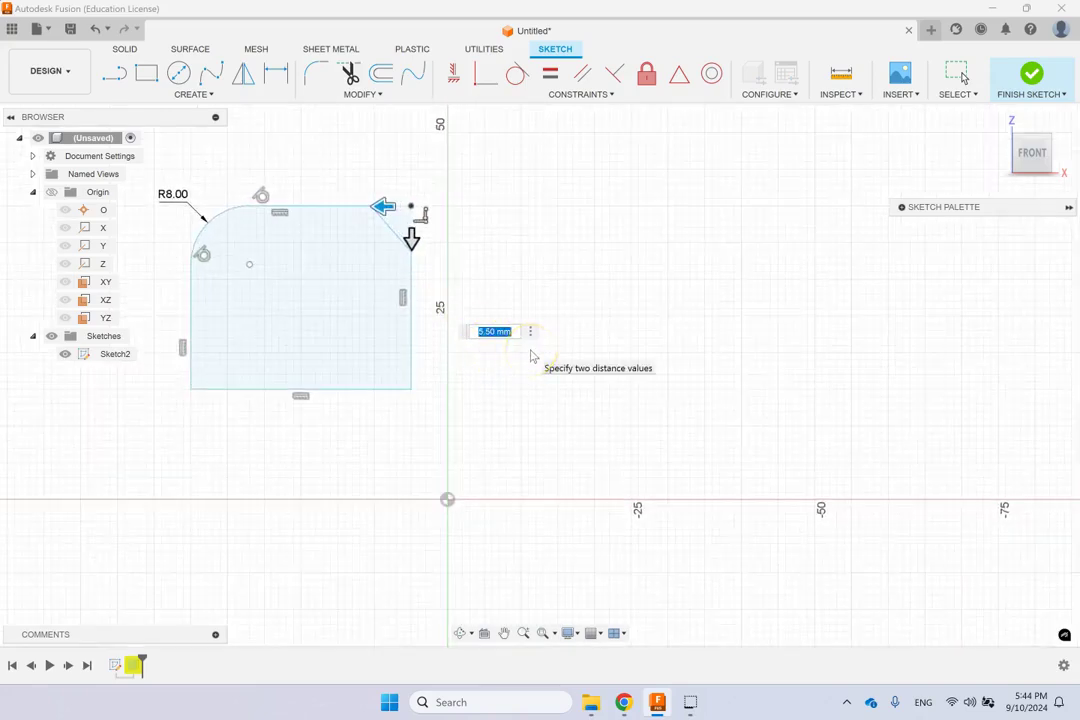
pyautogui.write('6')
pyautogui.press('Return')
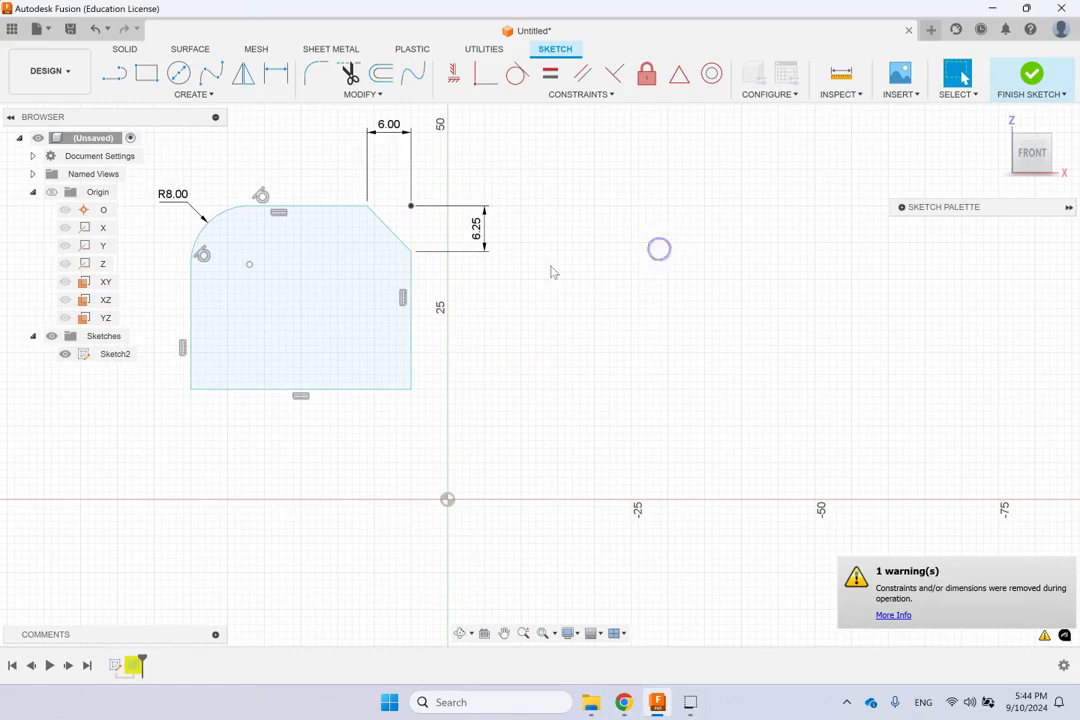
# Set the chamfer's vertical distance to 6 mm and its horizontal distance to 4 mm
pyautogui.doubleClick(478, 229)
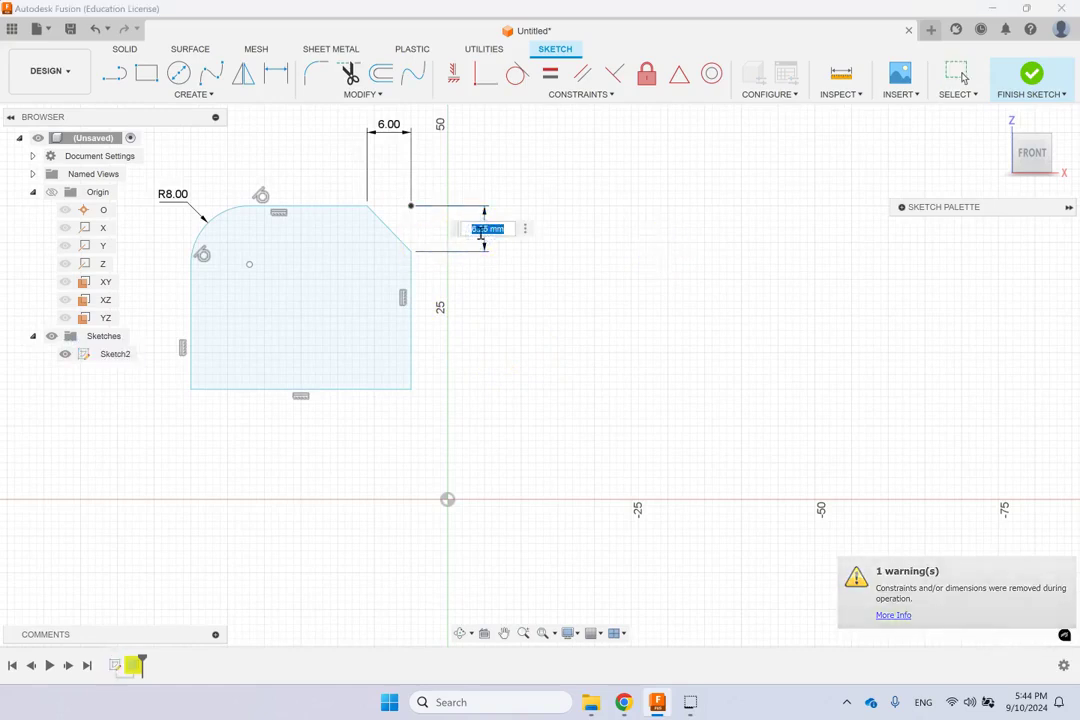
pyautogui.write('6')
pyautogui.press('Return')
pyautogui.click(360, 150)
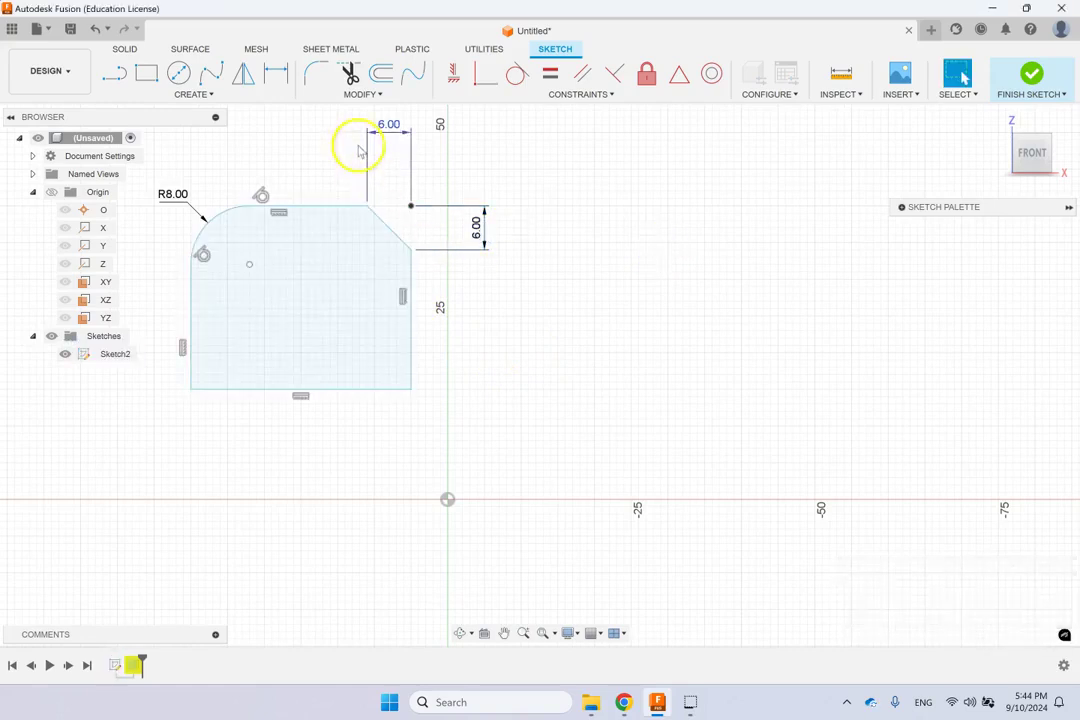
pyautogui.doubleClick(388, 125)
pyautogui.write('4')
pyautogui.press('Return')
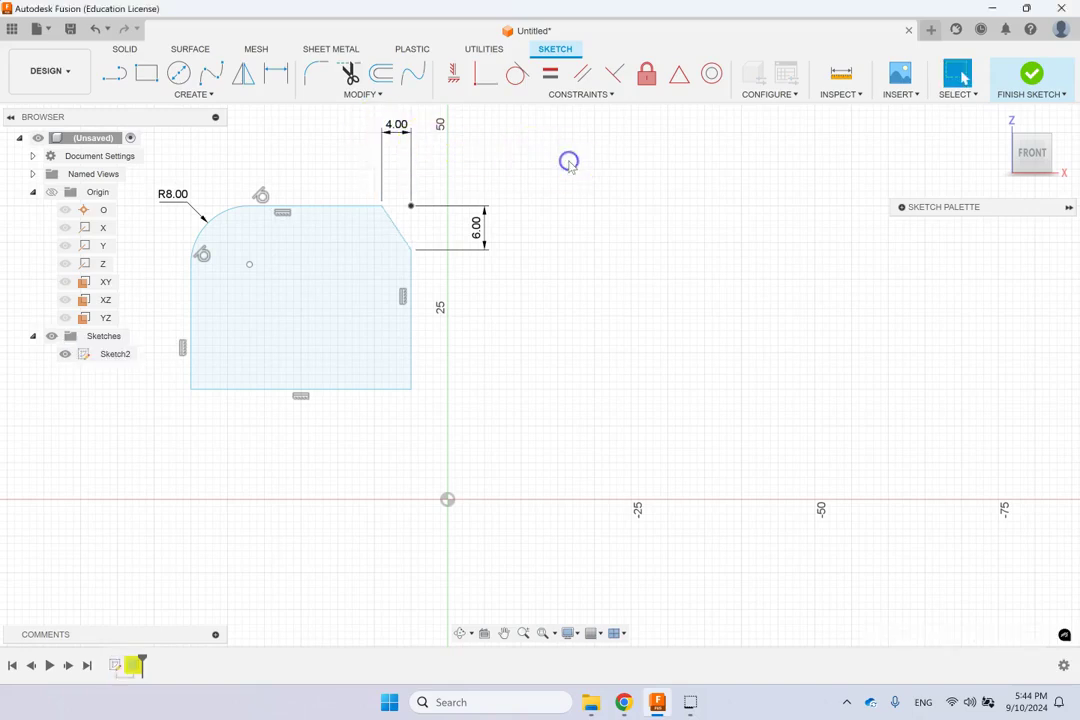
pyautogui.scroll(-2, 569, 165)
pyautogui.click(545, 137)
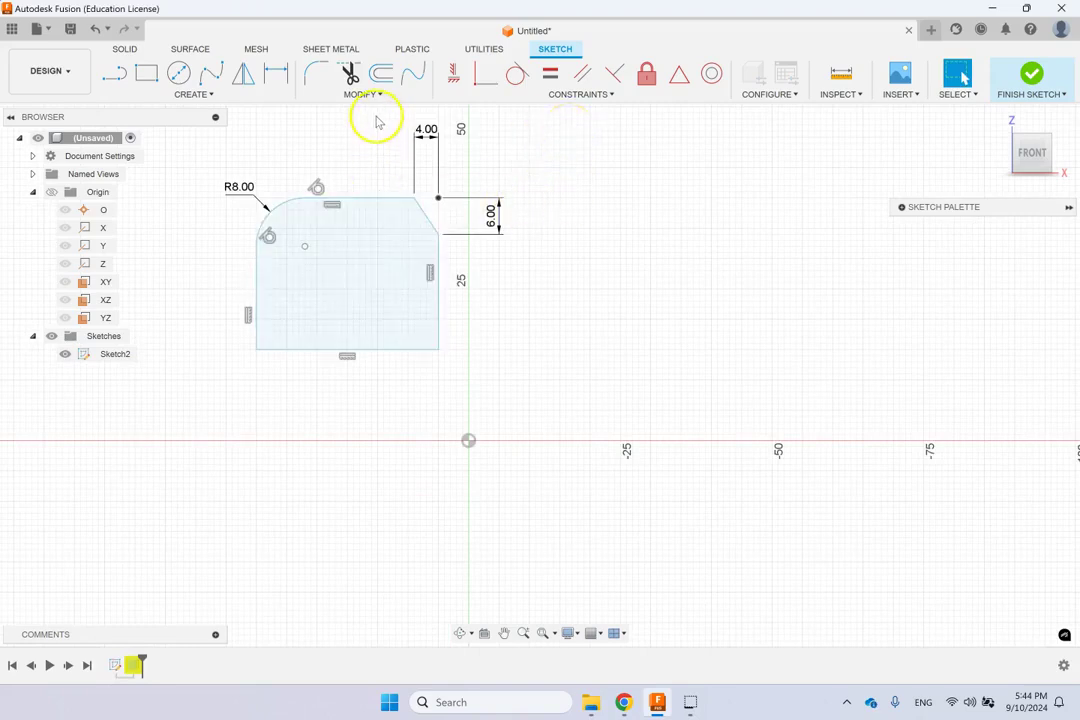
# Draw a circle about 12 mm in diameter, centered just above the middle of the profile's lower edge so it crosses that edge
pyautogui.click(179, 73)
pyautogui.click(347, 289)
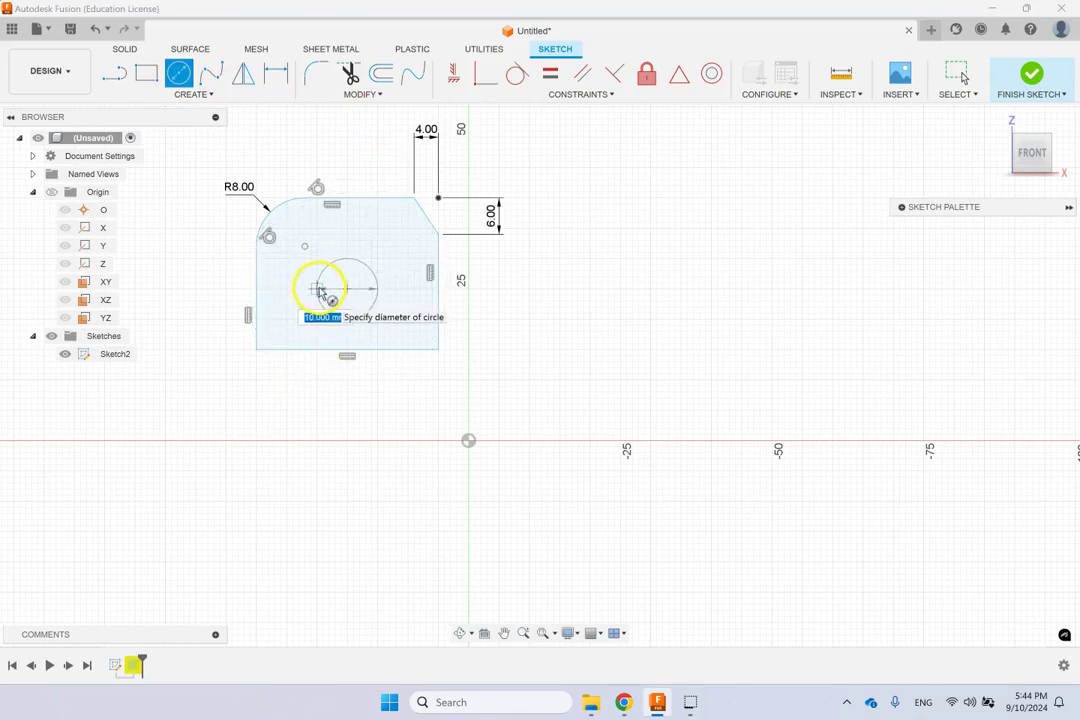
pyautogui.press('Escape')
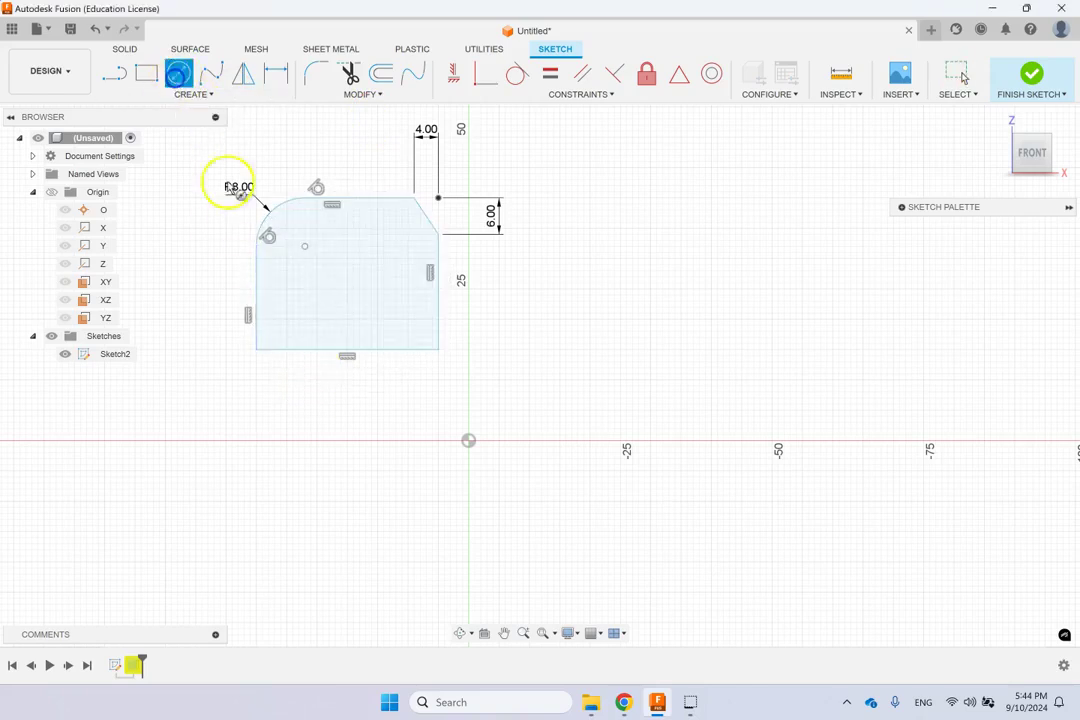
pyautogui.click(347, 333)
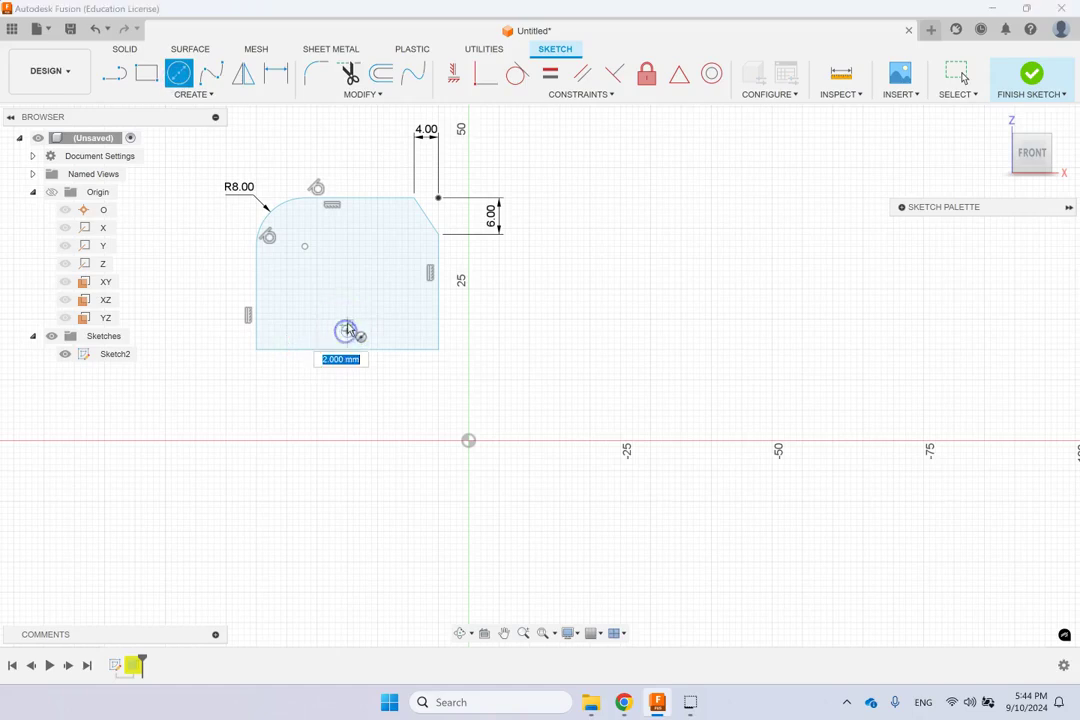
pyautogui.click(355, 296)
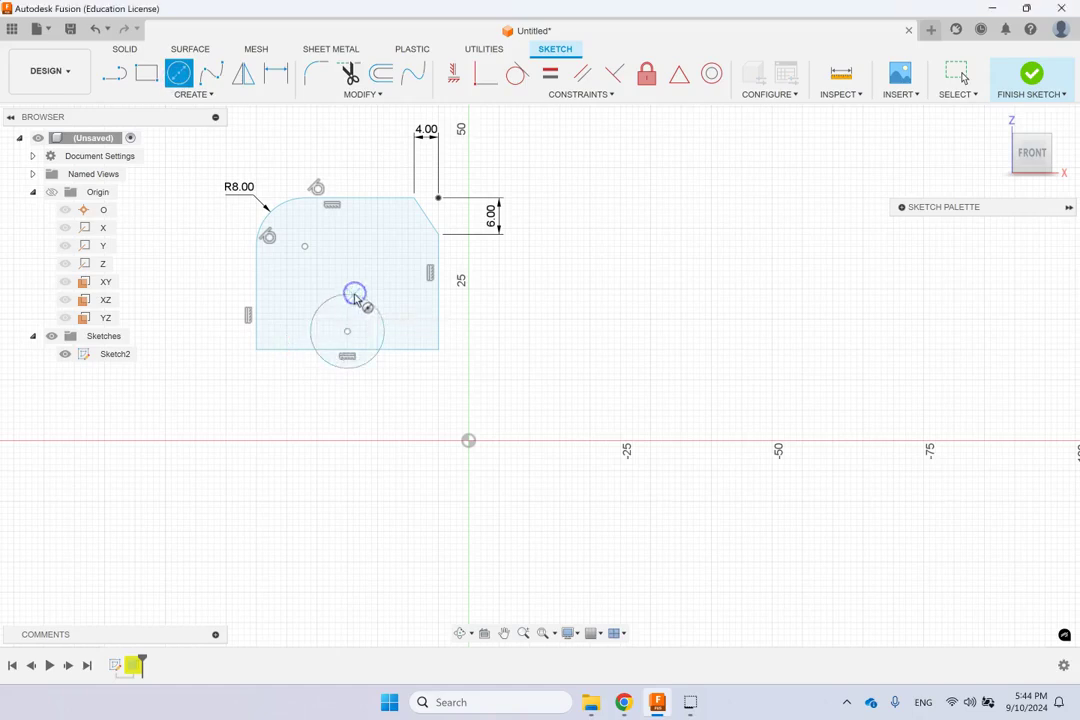
pyautogui.press('Escape')
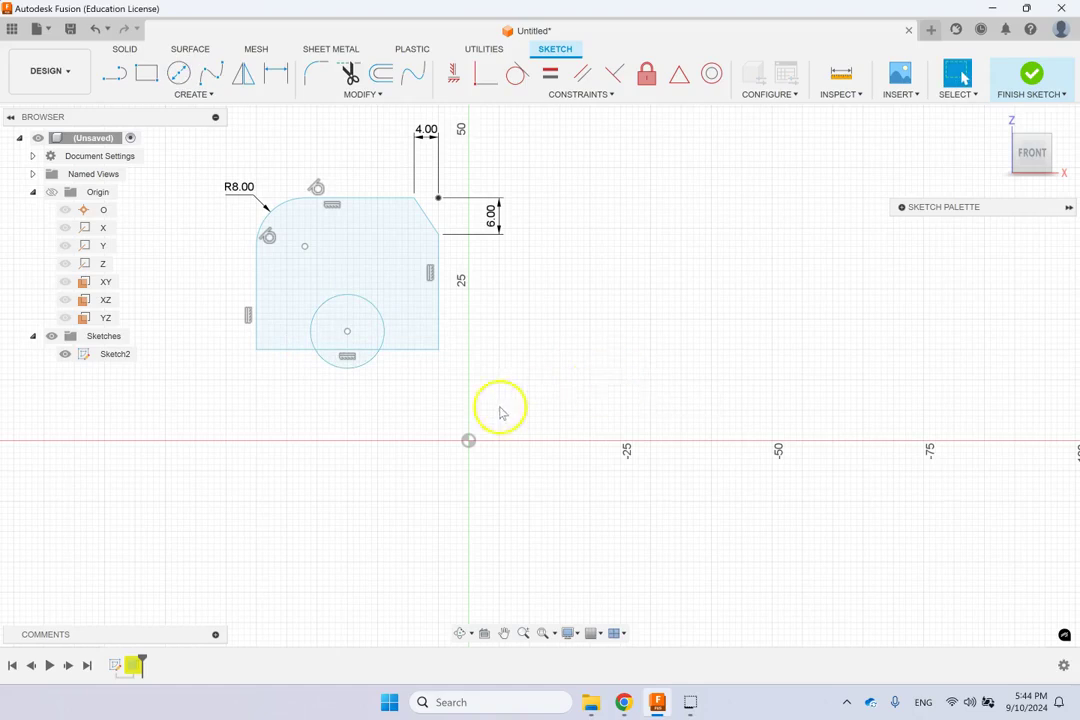
# Break the profile's lower edge and the circle at the two points where they intersect
pyautogui.click(390, 318)
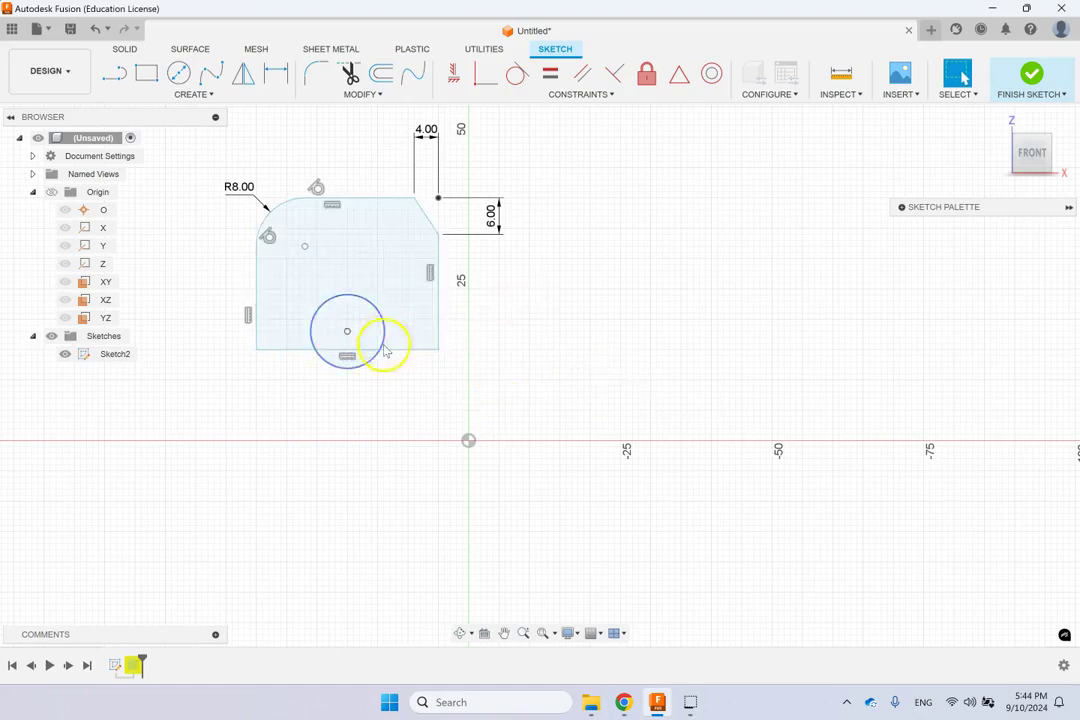
pyautogui.keyDown('shift'); pyautogui.click(369, 355); pyautogui.keyUp('shift')
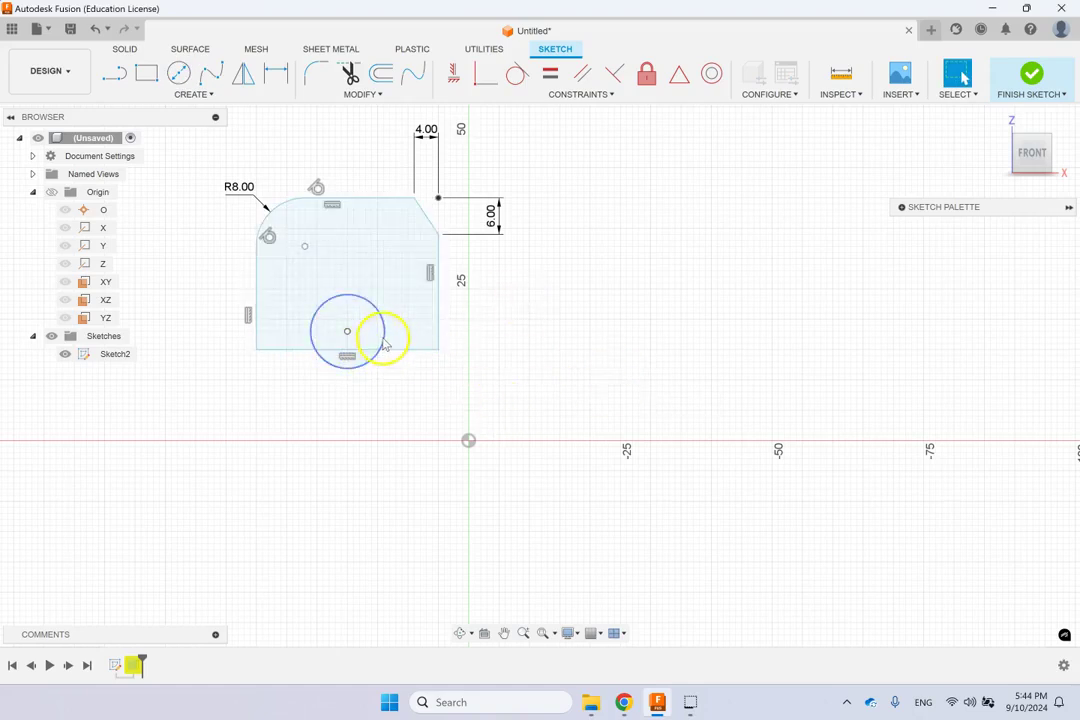
pyautogui.click(392, 96)
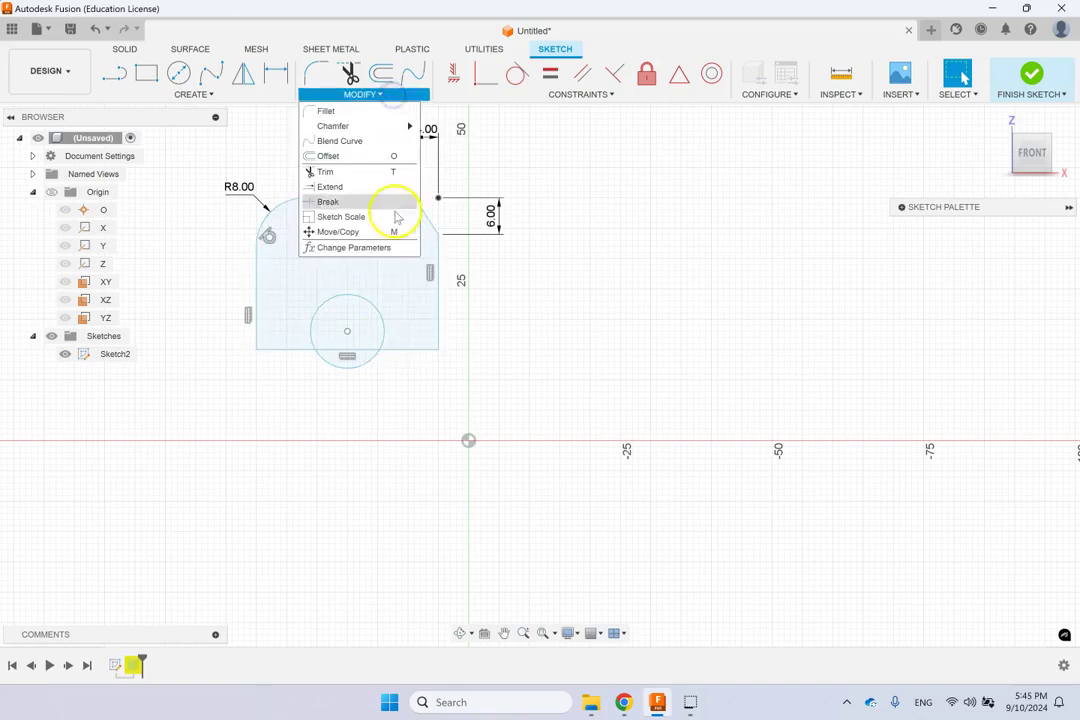
pyautogui.click(341, 203)
pyautogui.click(345, 357)
pyautogui.click(314, 356)
pyautogui.click(368, 358)
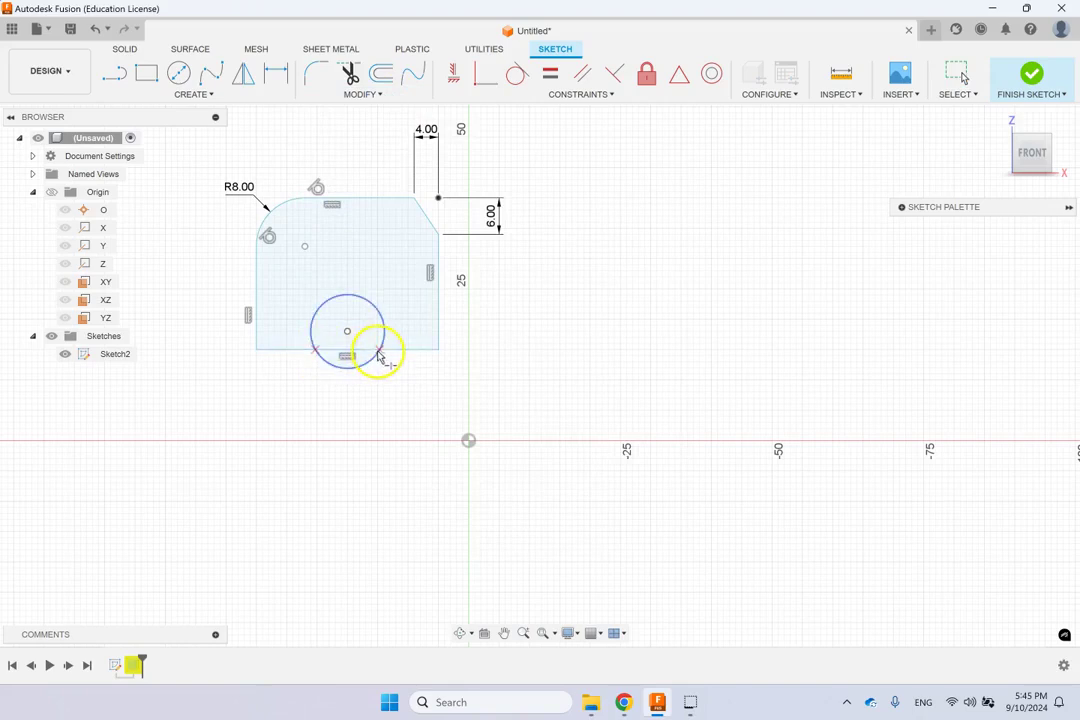
pyautogui.click(315, 355)
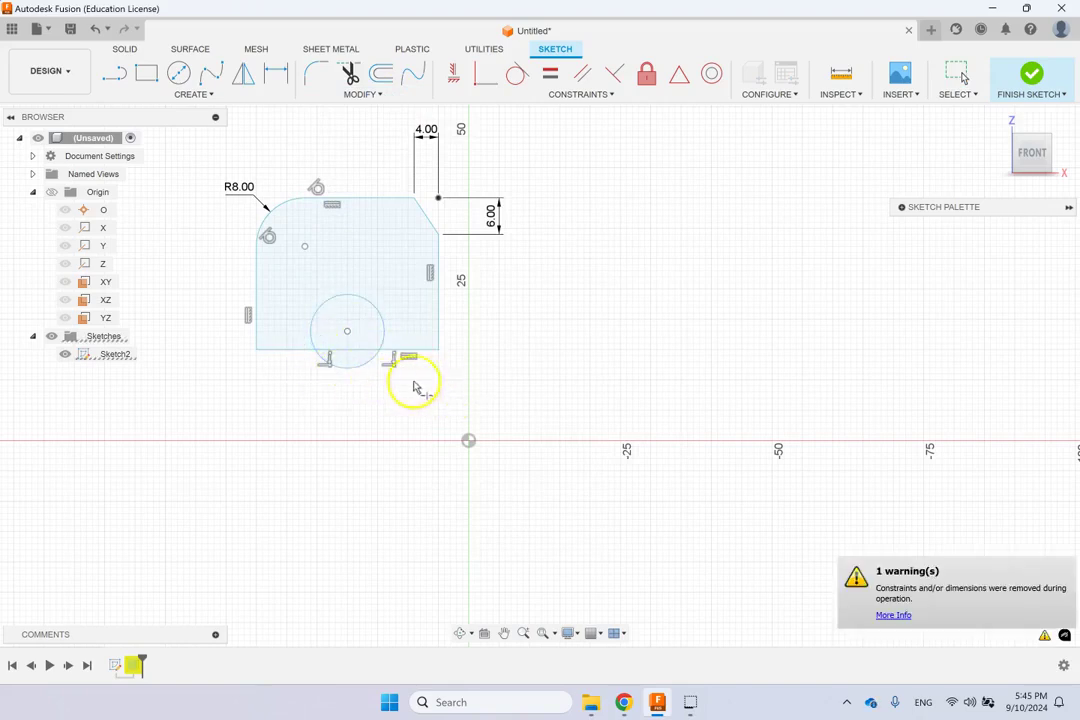
pyautogui.click(384, 330)
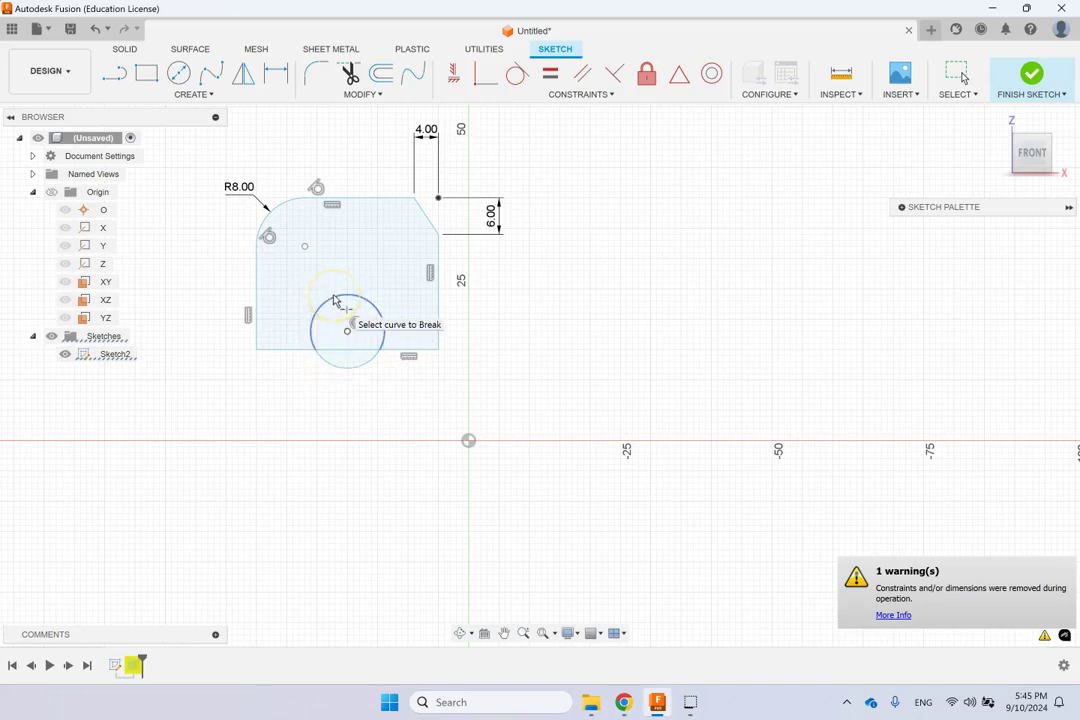
pyautogui.moveTo(335, 300)
pyautogui.mouseDown()
pyautogui.moveTo(465, 362)
pyautogui.moveTo(505, 343)
pyautogui.mouseUp()
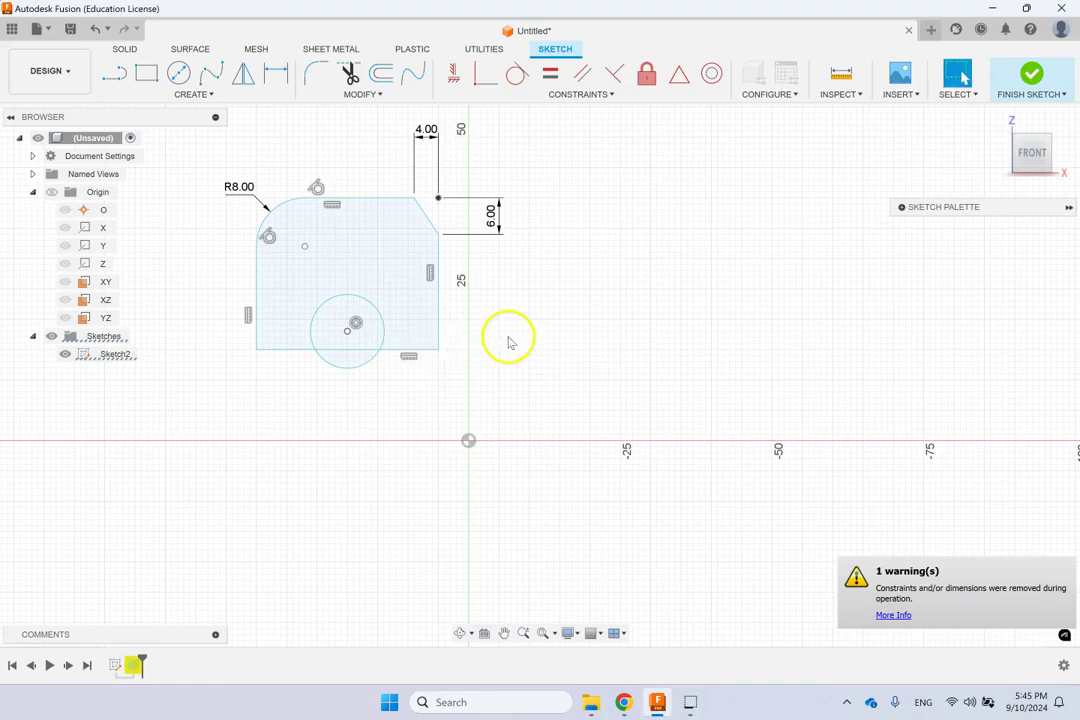
# Delete the circle's arc inside the profile and trim the lower edge segment between the remaining arc's ends
pyautogui.click(378, 317)
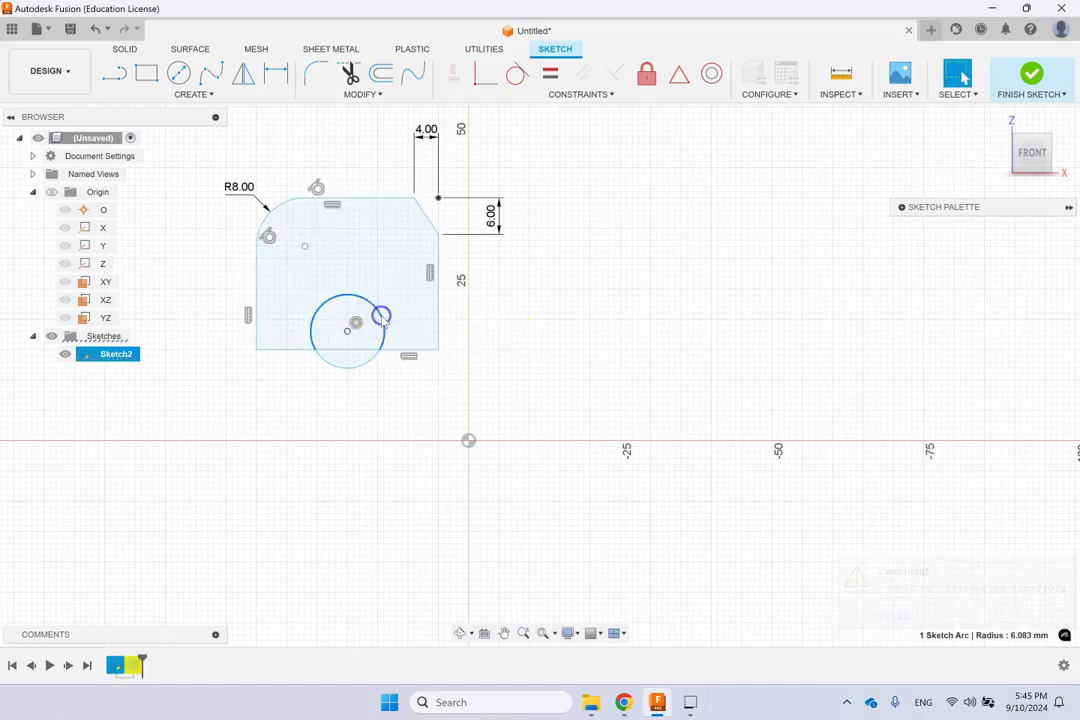
pyautogui.press('Delete')
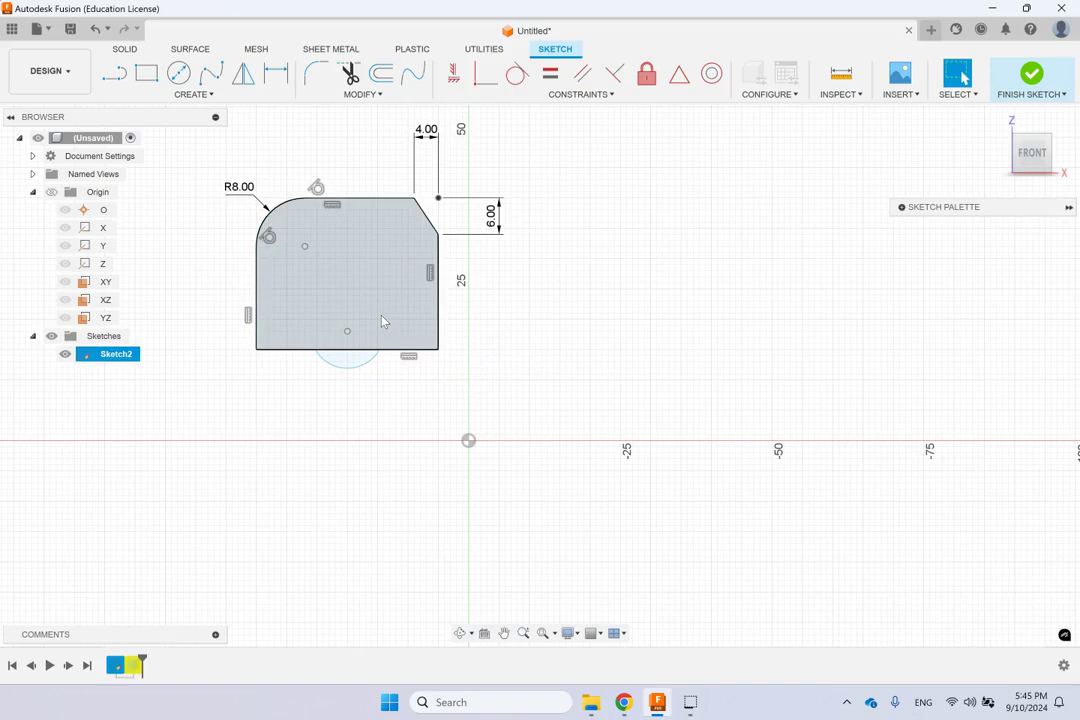
pyautogui.click(366, 95)
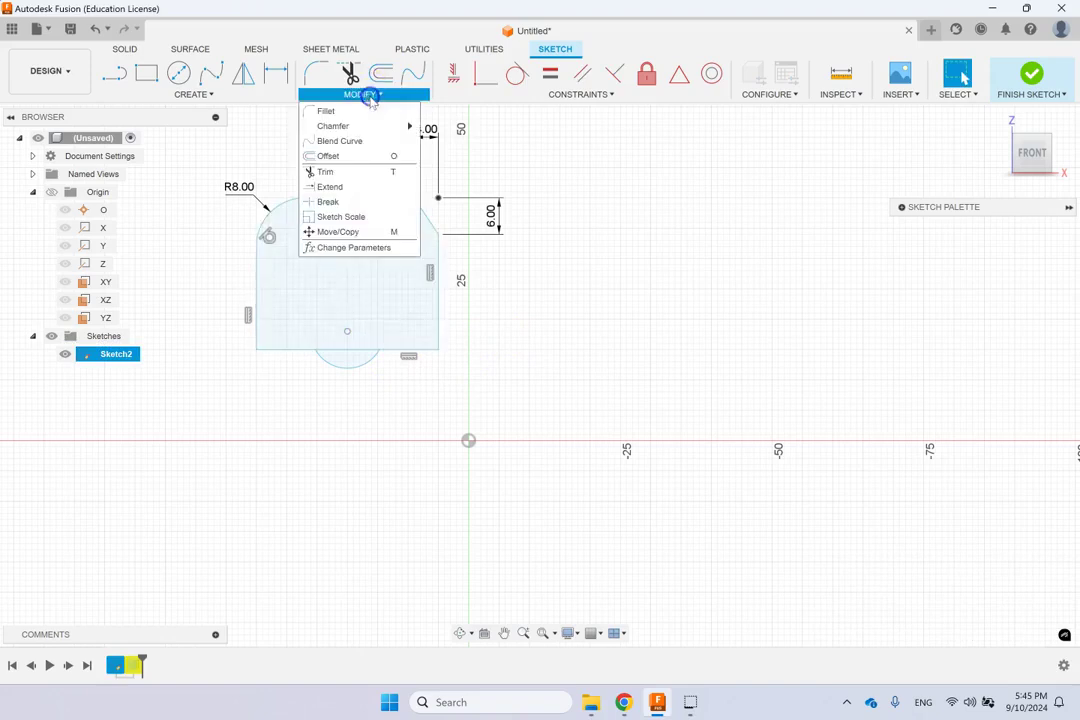
pyautogui.click(349, 173)
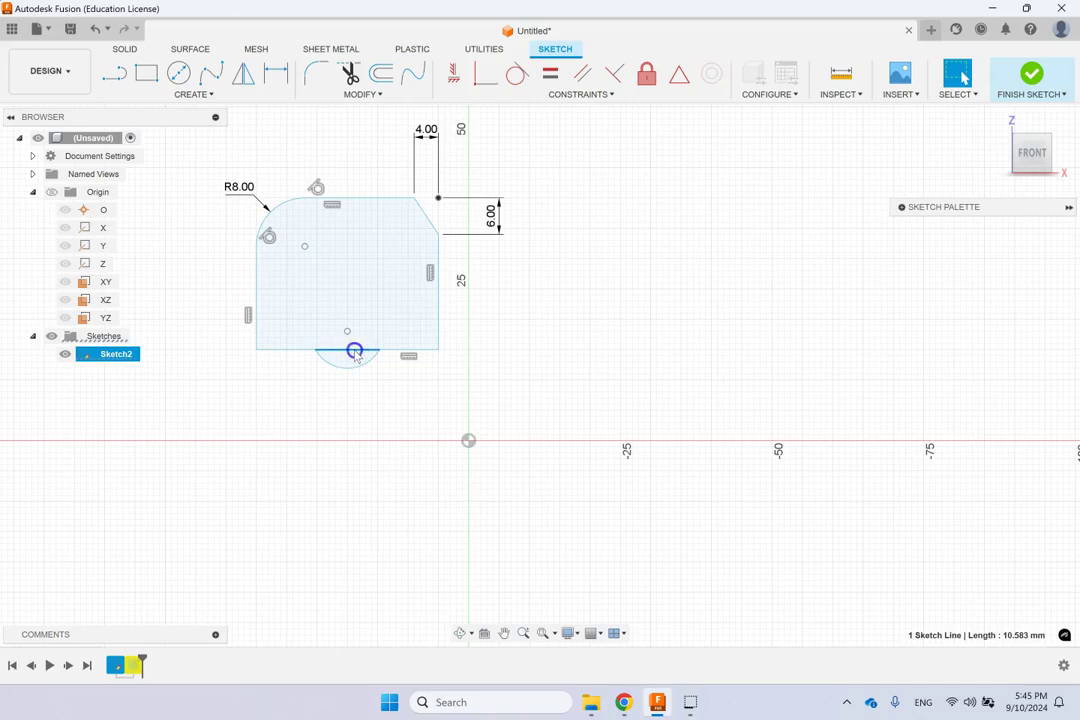
pyautogui.click(356, 357)
pyautogui.click(349, 73)
pyautogui.click(343, 356)
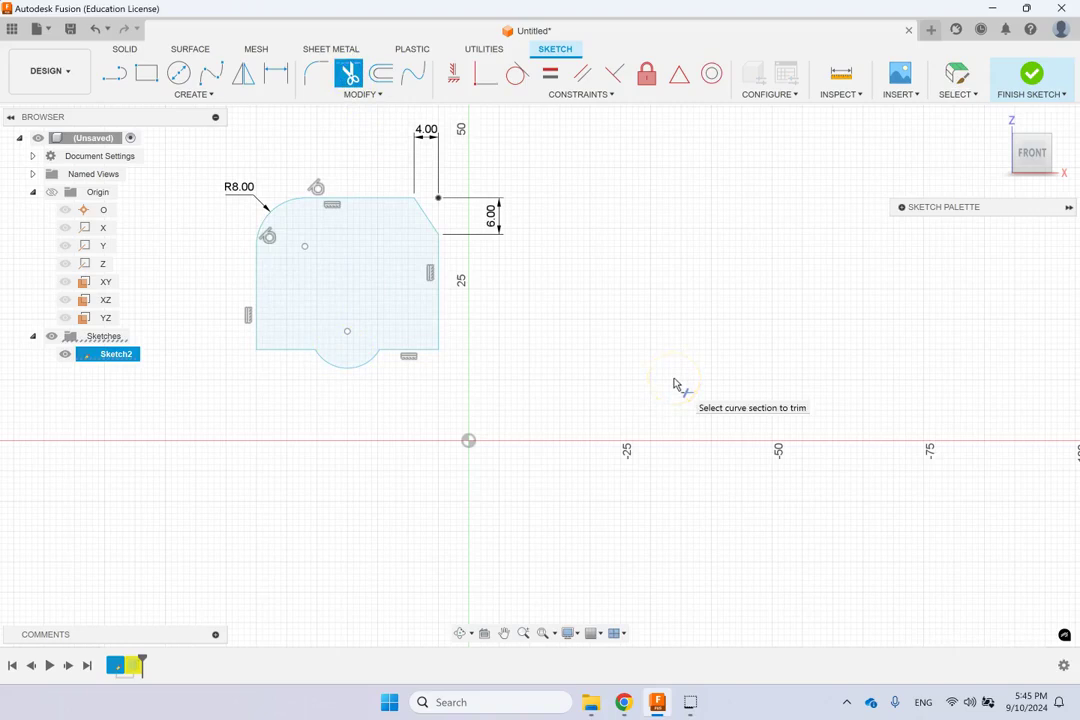
pyautogui.press('Escape')
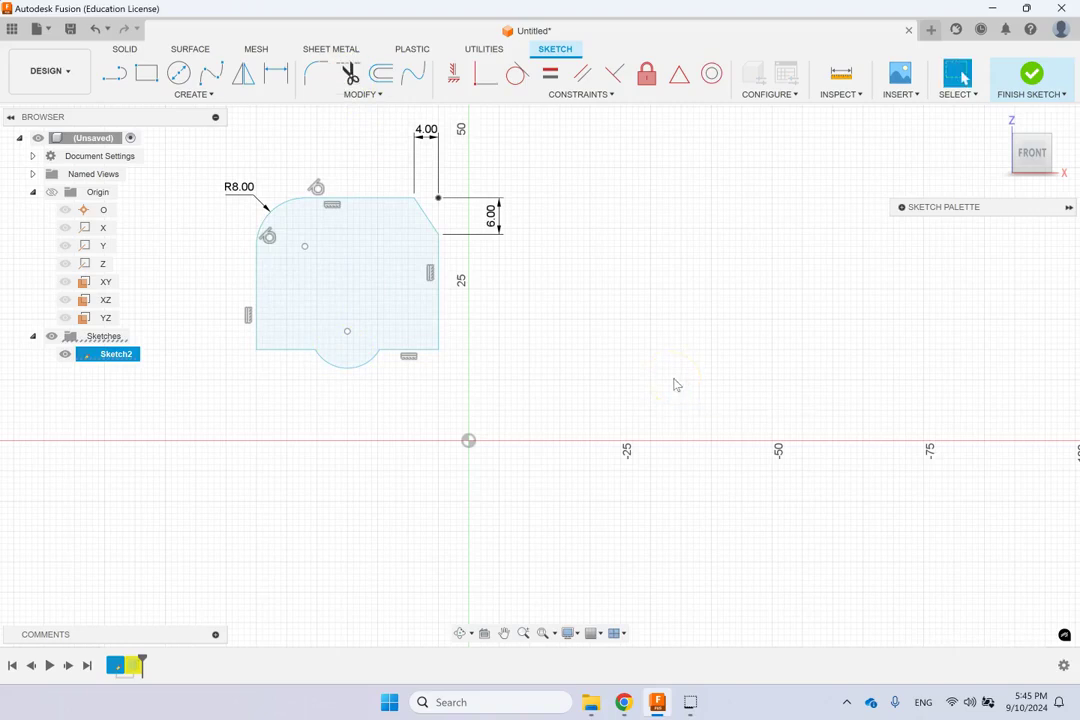
# Select all eight curves of the profile outline as the entities for a Sketch Scale
pyautogui.click(376, 272)
pyautogui.click(363, 94)
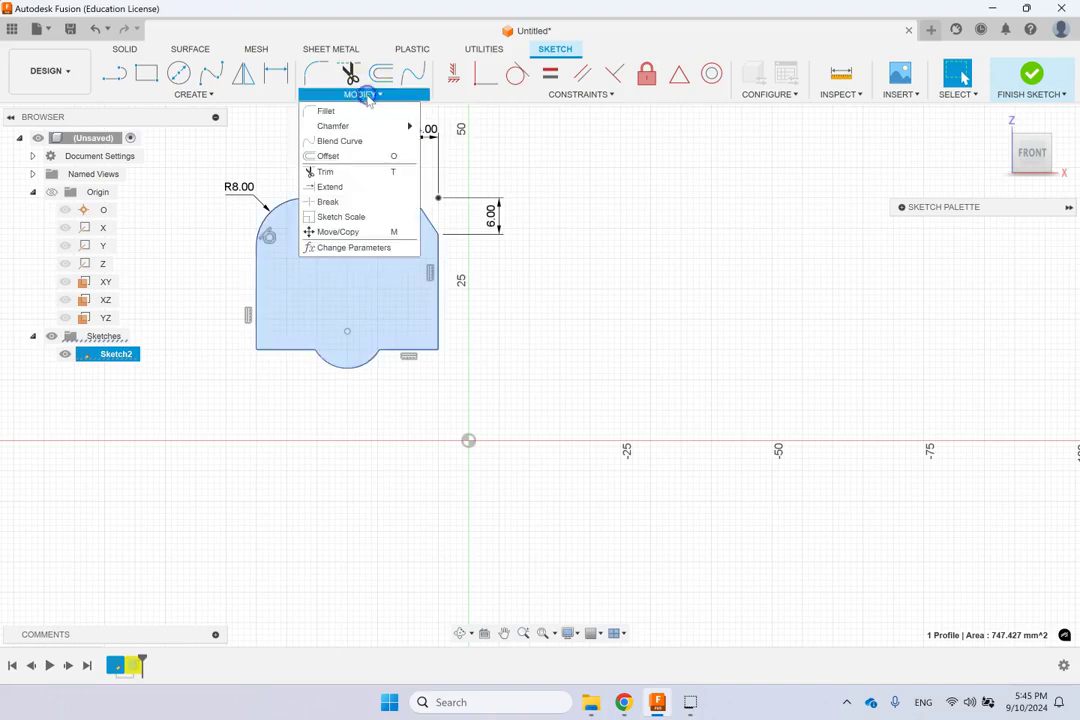
pyautogui.click(360, 217)
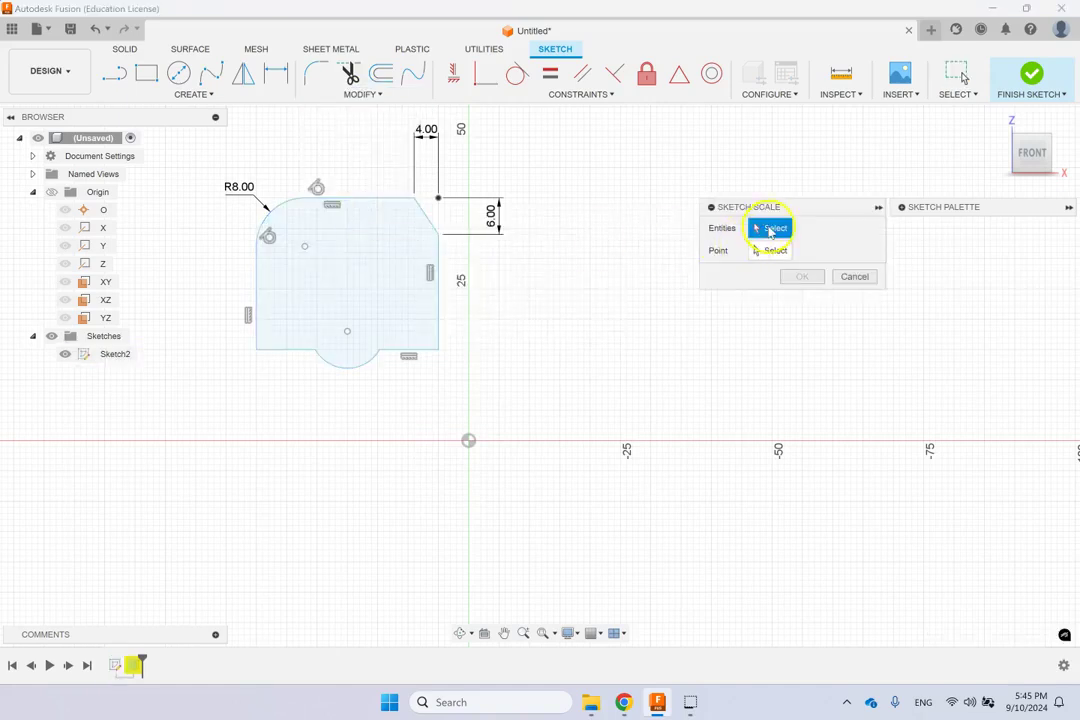
pyautogui.click(422, 220)
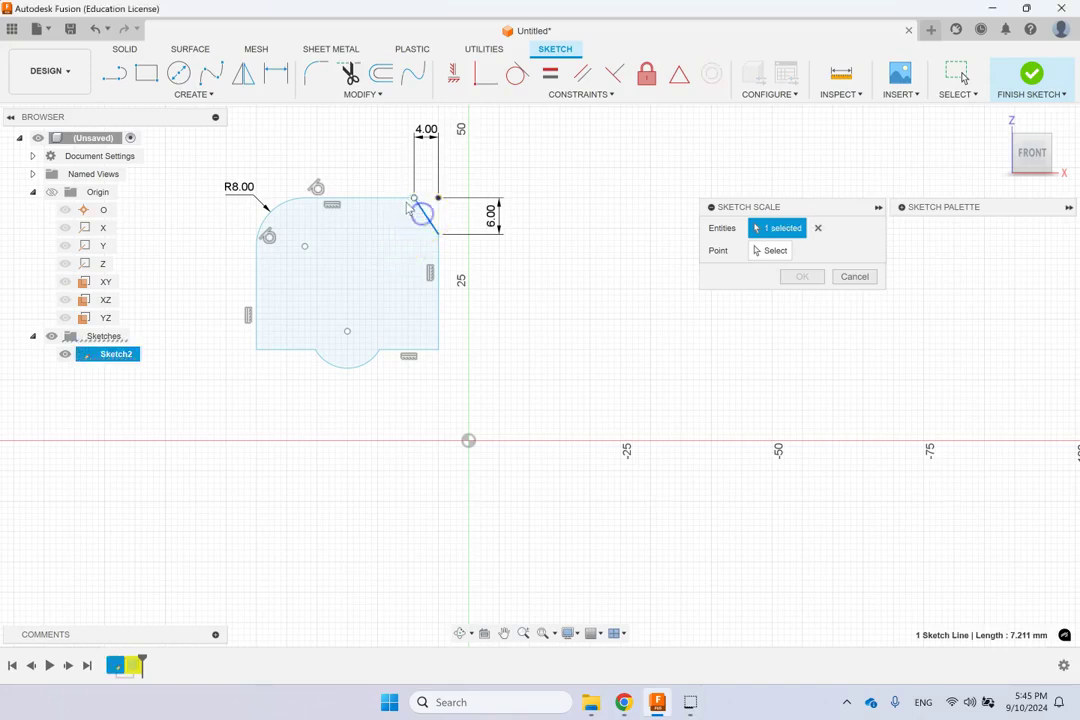
pyautogui.click(400, 199)
pyautogui.click(284, 201)
pyautogui.click(257, 279)
pyautogui.click(291, 352)
pyautogui.click(352, 367)
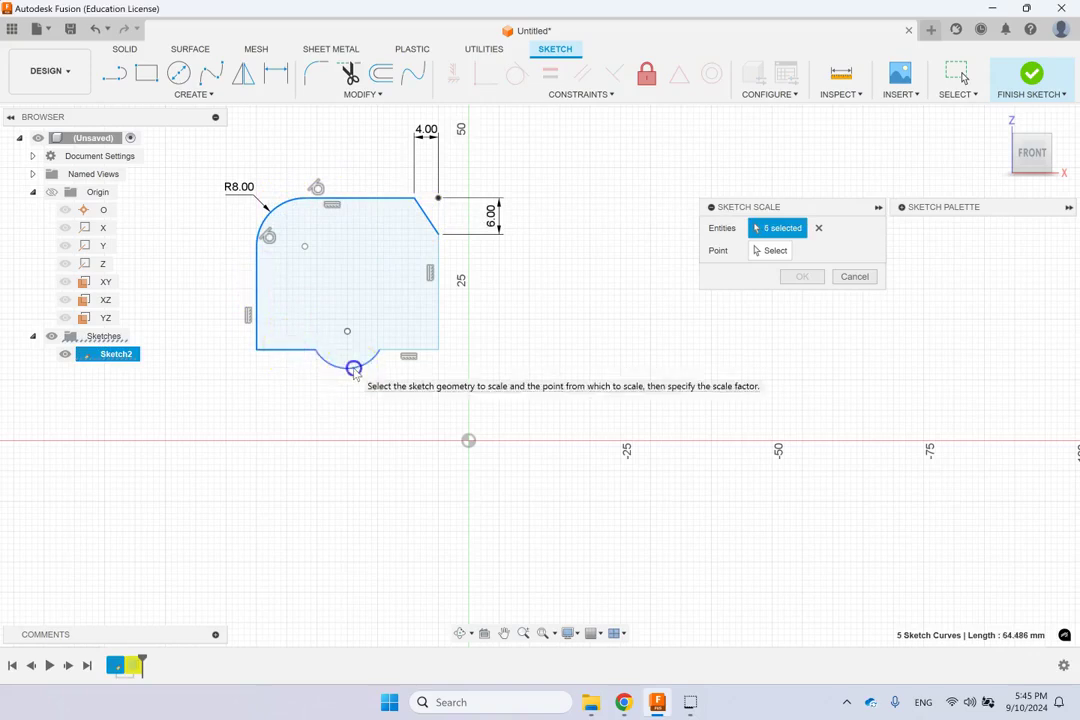
pyautogui.click(437, 327)
pyautogui.click(430, 350)
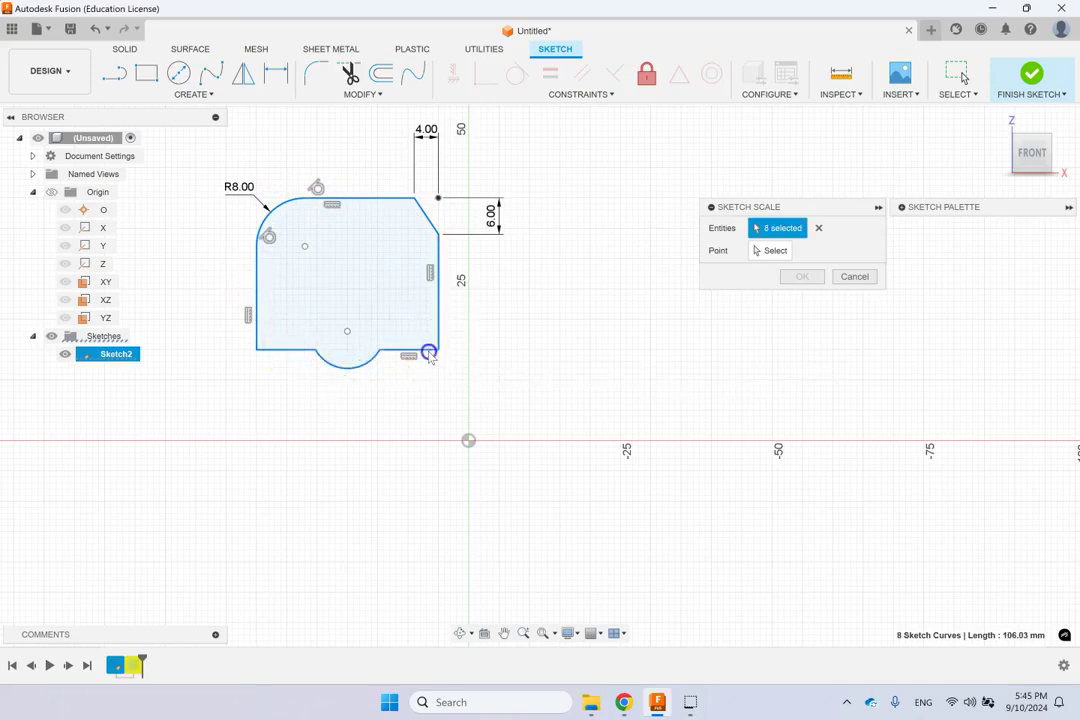
# Scale the selected curves by a factor of 1.5 about the center point of the lower arc
pyautogui.click(765, 252)
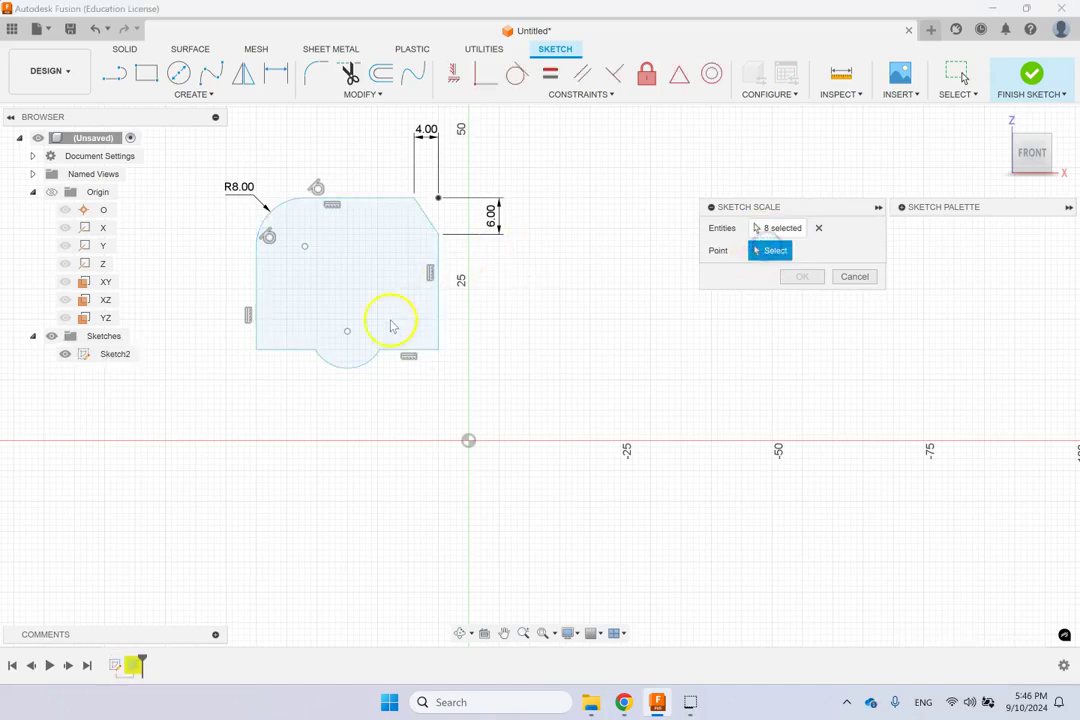
pyautogui.click(348, 332)
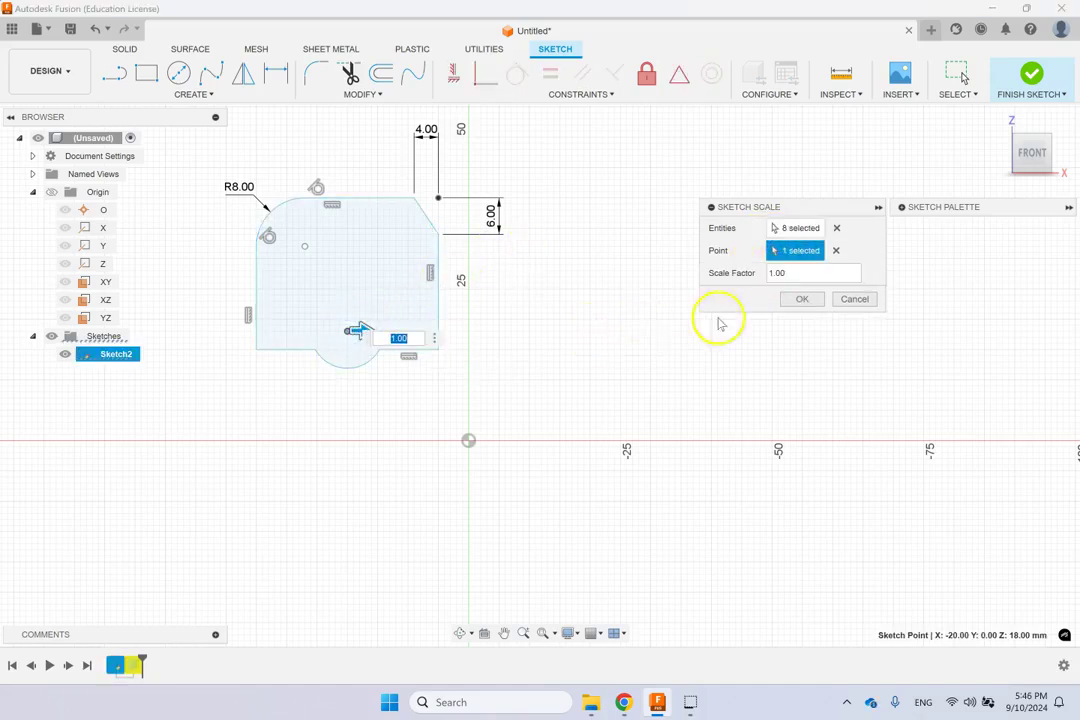
pyautogui.doubleClick(799, 275)
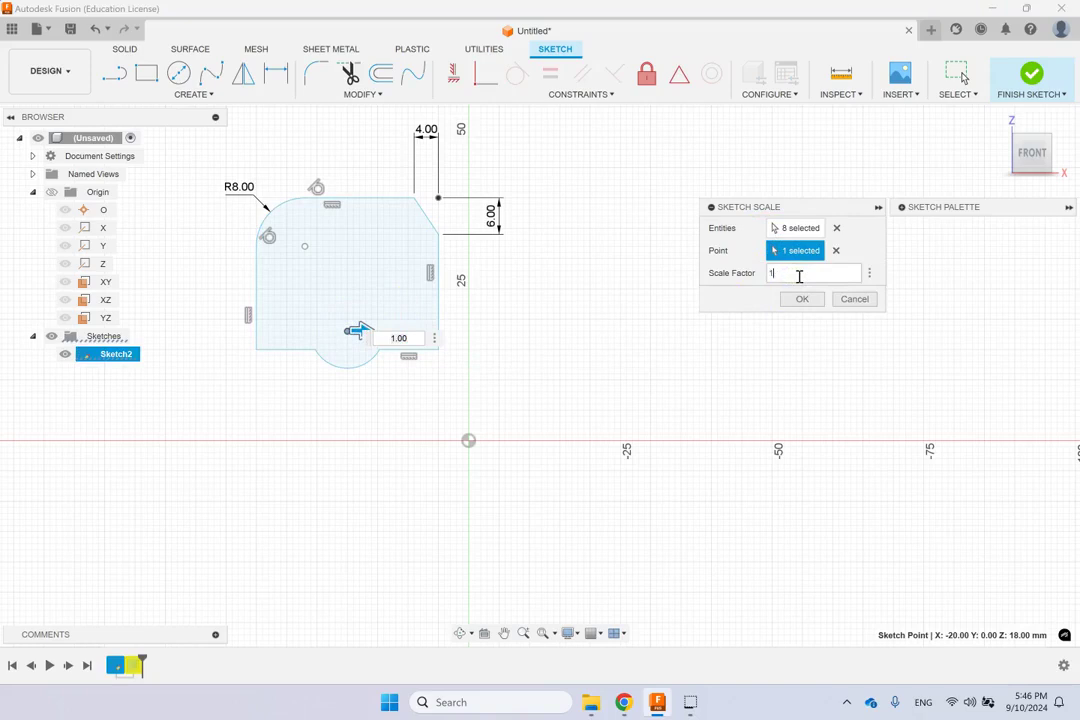
pyautogui.press('Return')
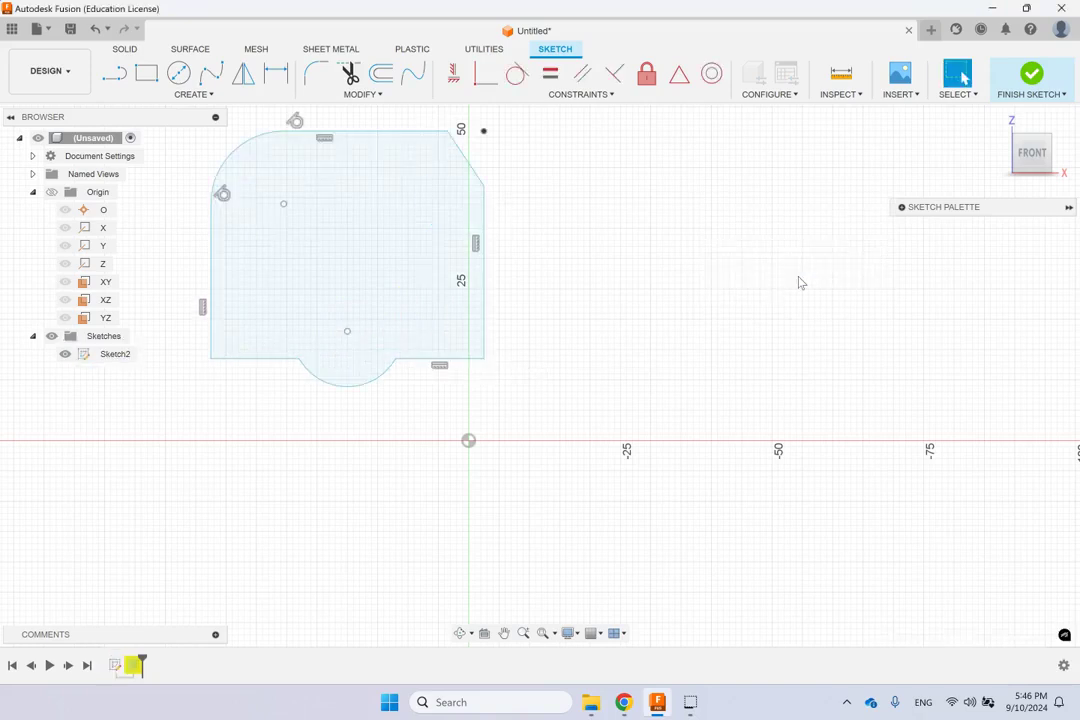
# Select the entire profile, including all its curves and points, as the sketch geometry for Move/Copy
pyautogui.scroll(-2, 473, 205)
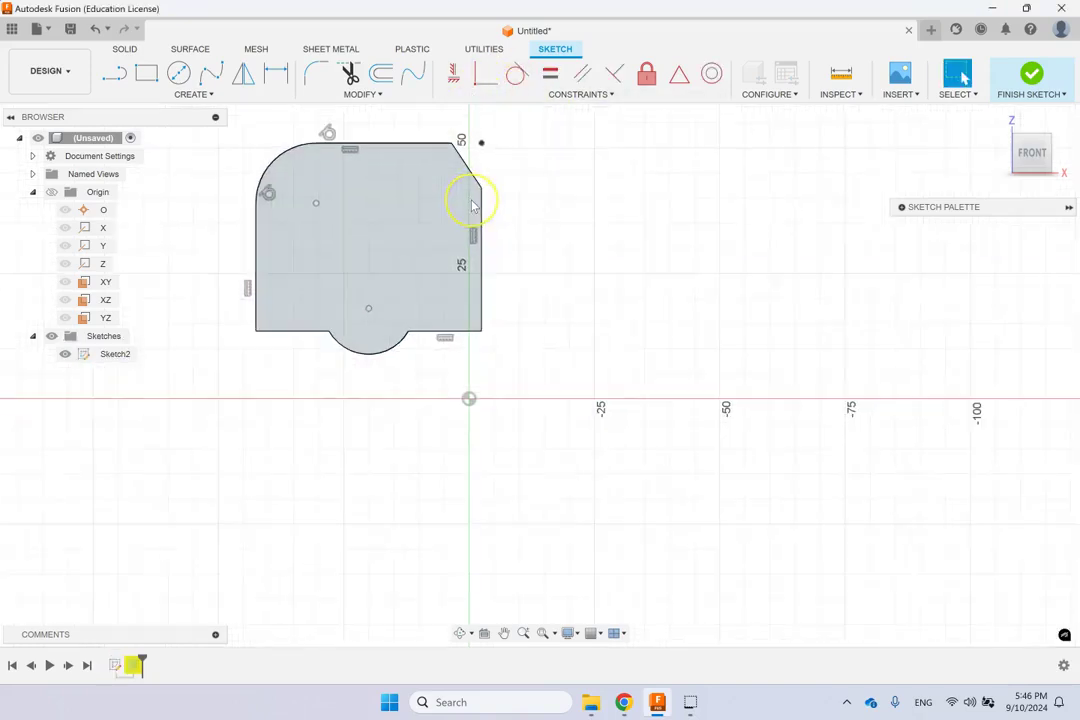
pyautogui.click(370, 205)
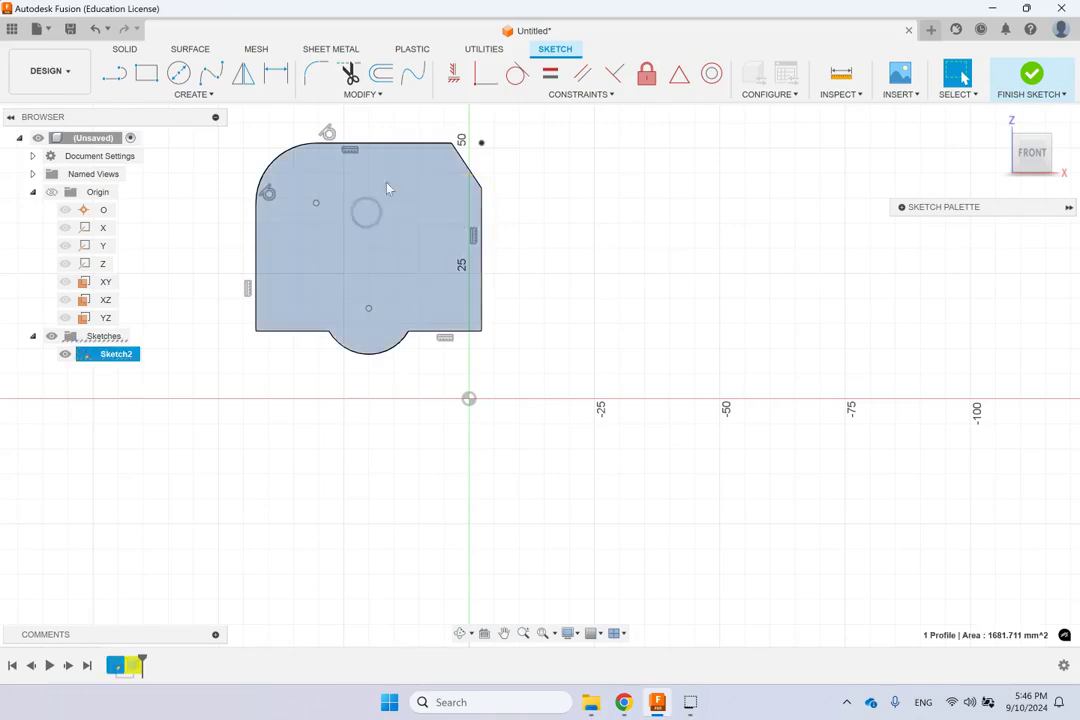
pyautogui.click(368, 95)
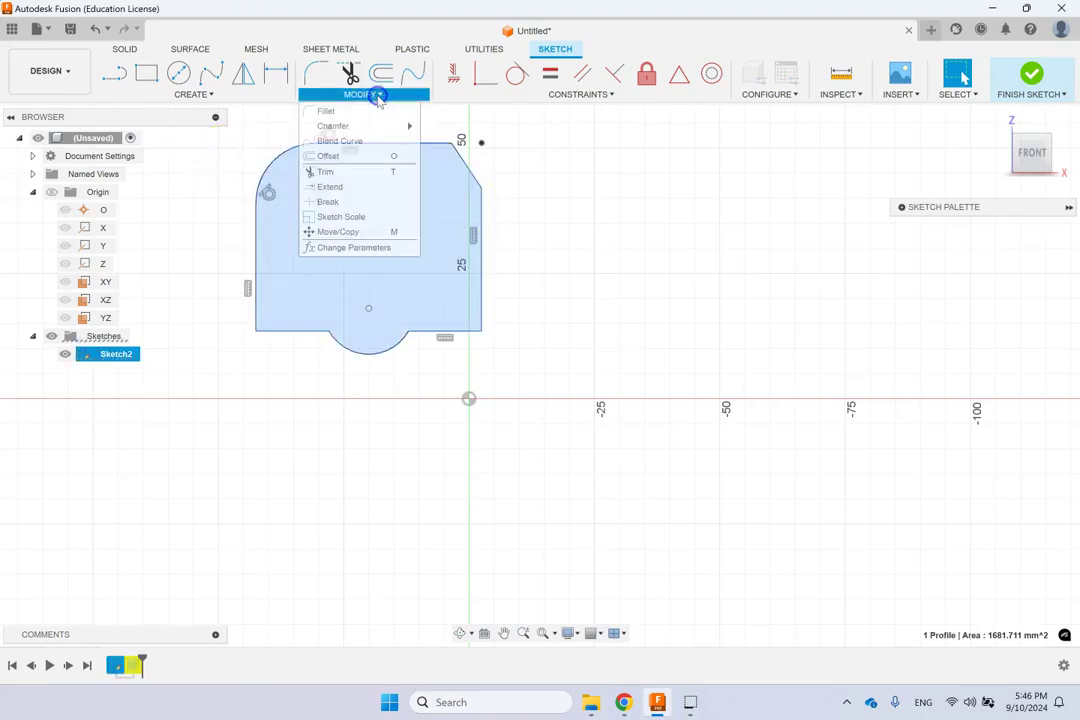
pyautogui.click(365, 233)
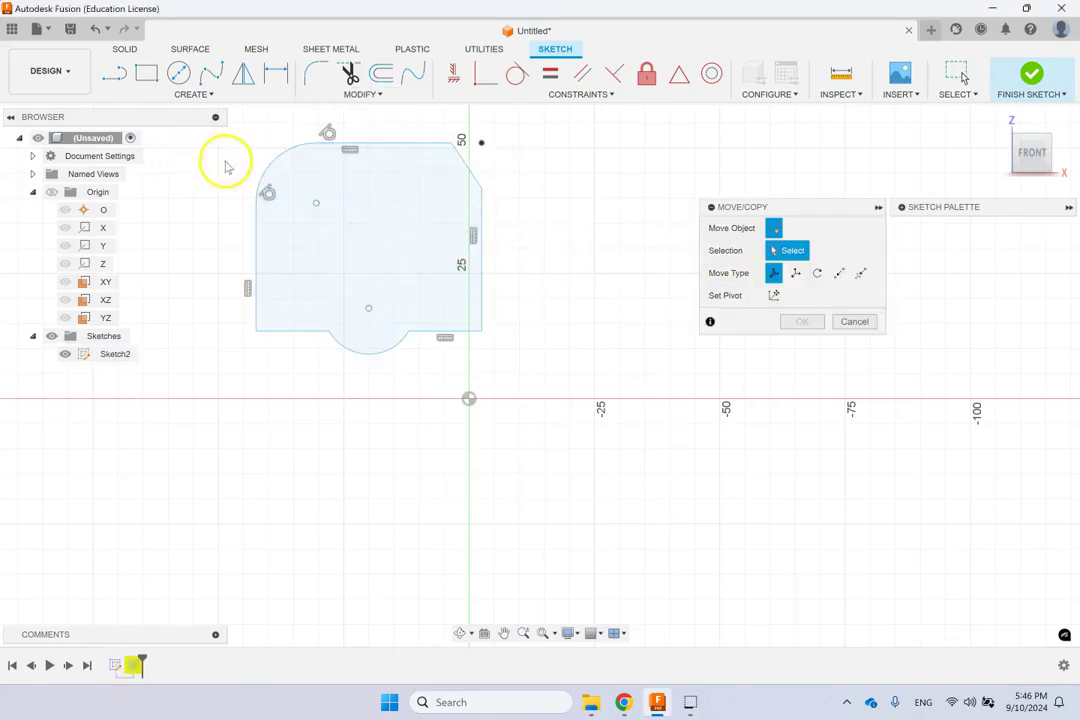
pyautogui.moveTo(545, 372); pyautogui.dragTo(384, 202)
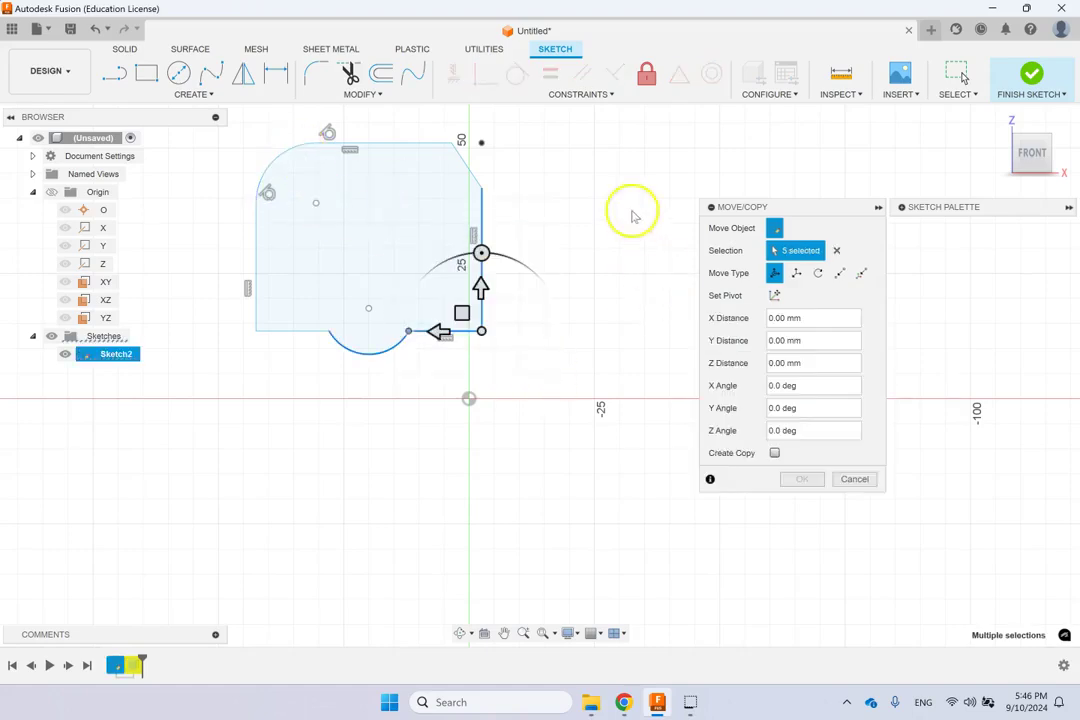
pyautogui.click(836, 250)
pyautogui.moveTo(540, 378); pyautogui.dragTo(228, 133)
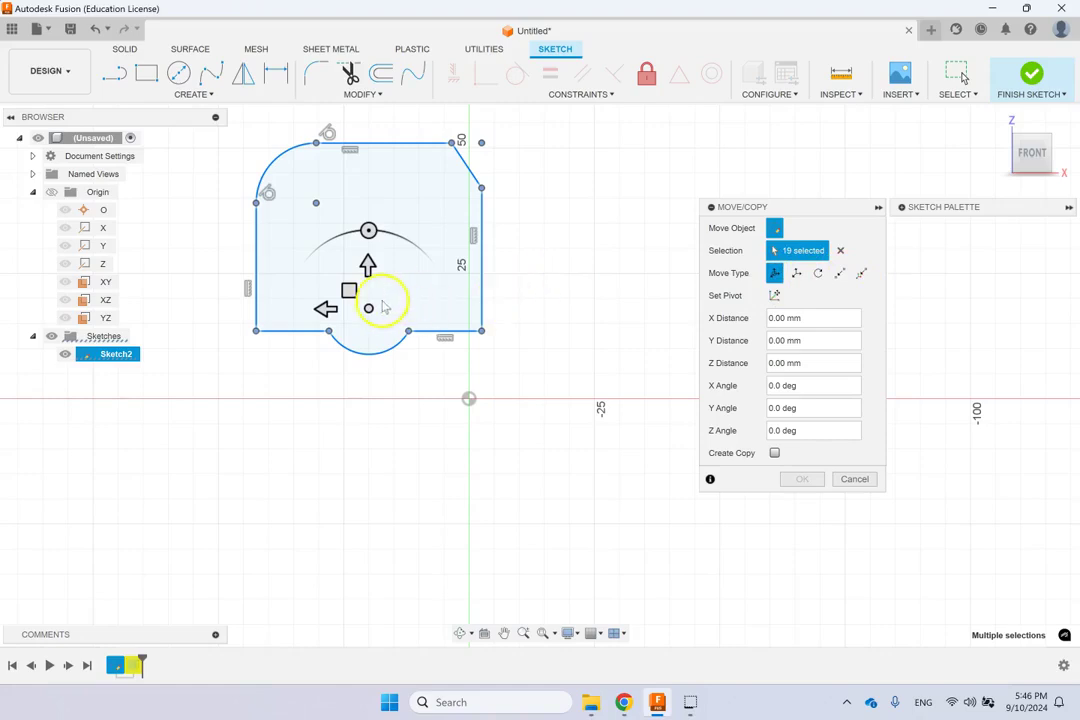
# Move the selected profile by about -43.38 mm in X and -0.449 mm in Y, and rotate it by -15 degrees about Z
pyautogui.click(349, 291)
pyautogui.moveTo(352, 291)
pyautogui.mouseDown()
pyautogui.moveTo(458, 325)
pyautogui.moveTo(559, 335)
pyautogui.moveTo(567, 296)
pyautogui.mouseUp()
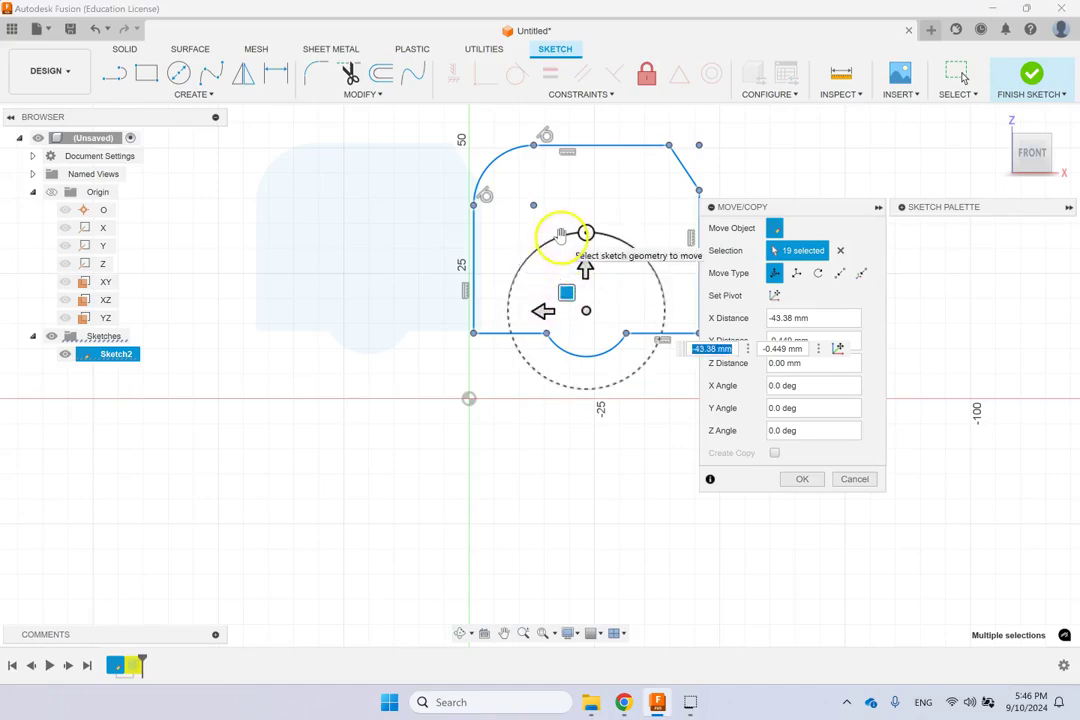
pyautogui.moveTo(530, 243)
pyautogui.mouseDown()
pyautogui.moveTo(518, 253)
pyautogui.moveTo(569, 232)
pyautogui.moveTo(538, 241)
pyautogui.mouseUp()
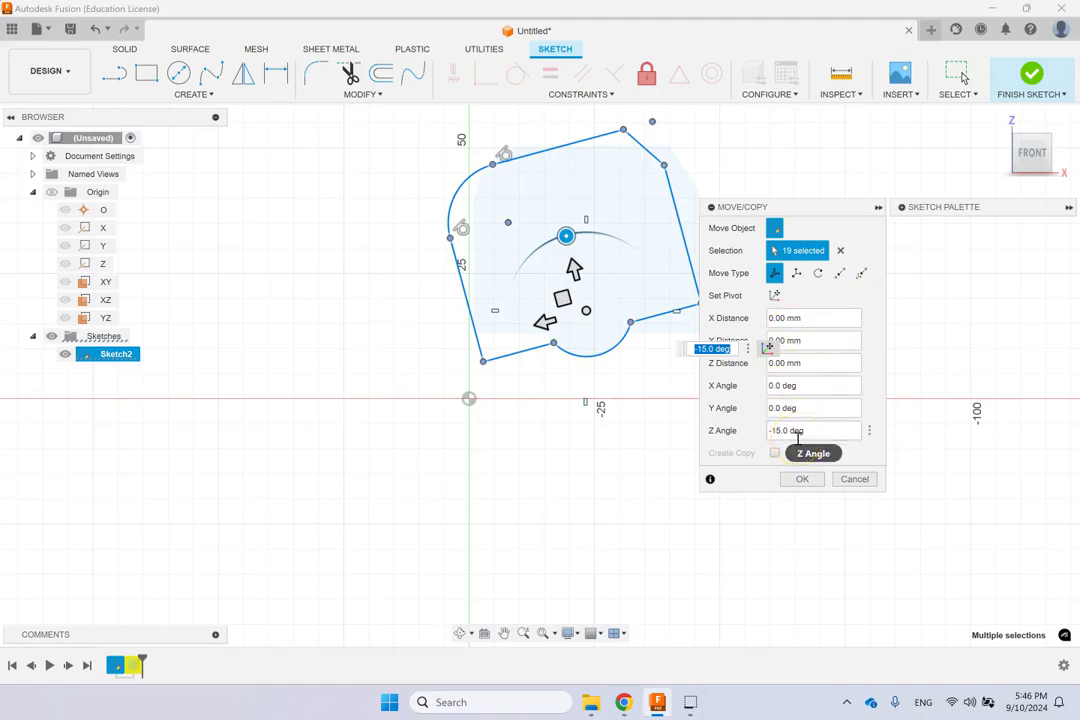
pyautogui.click(801, 480)
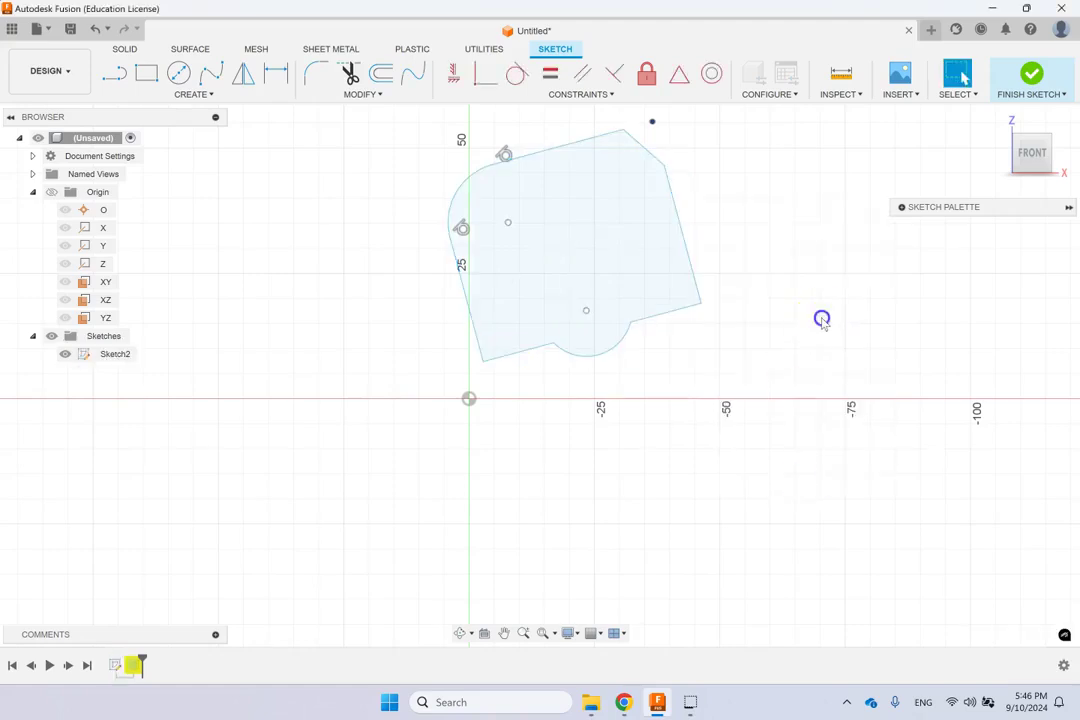
pyautogui.click(378, 95)
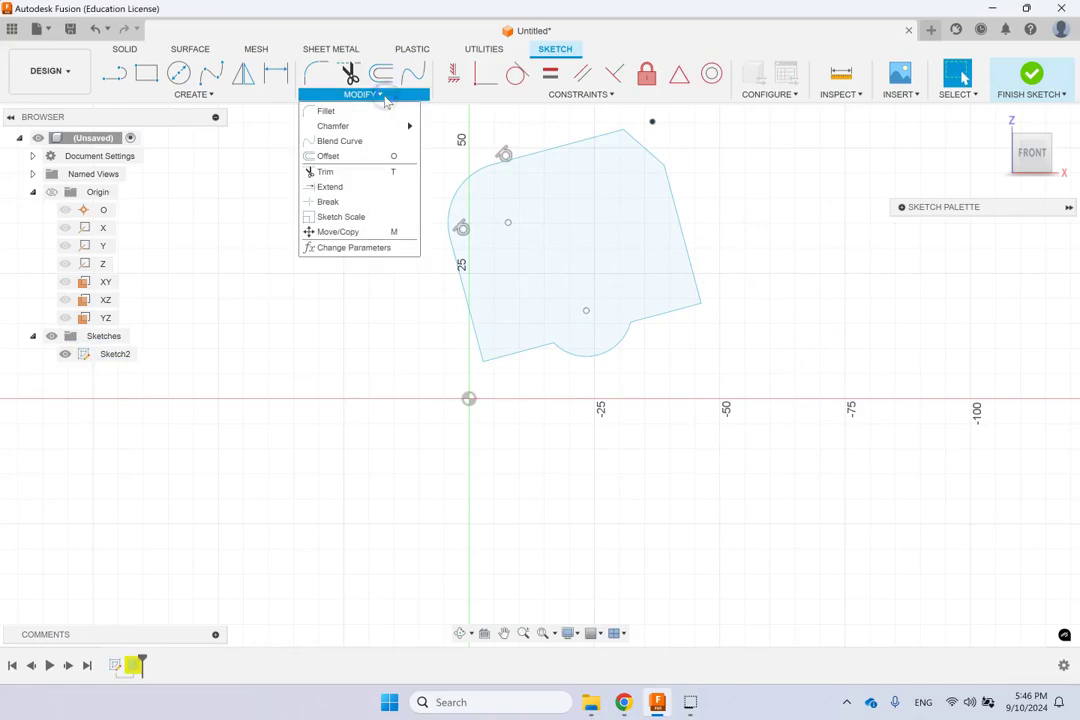
pyautogui.click(354, 233)
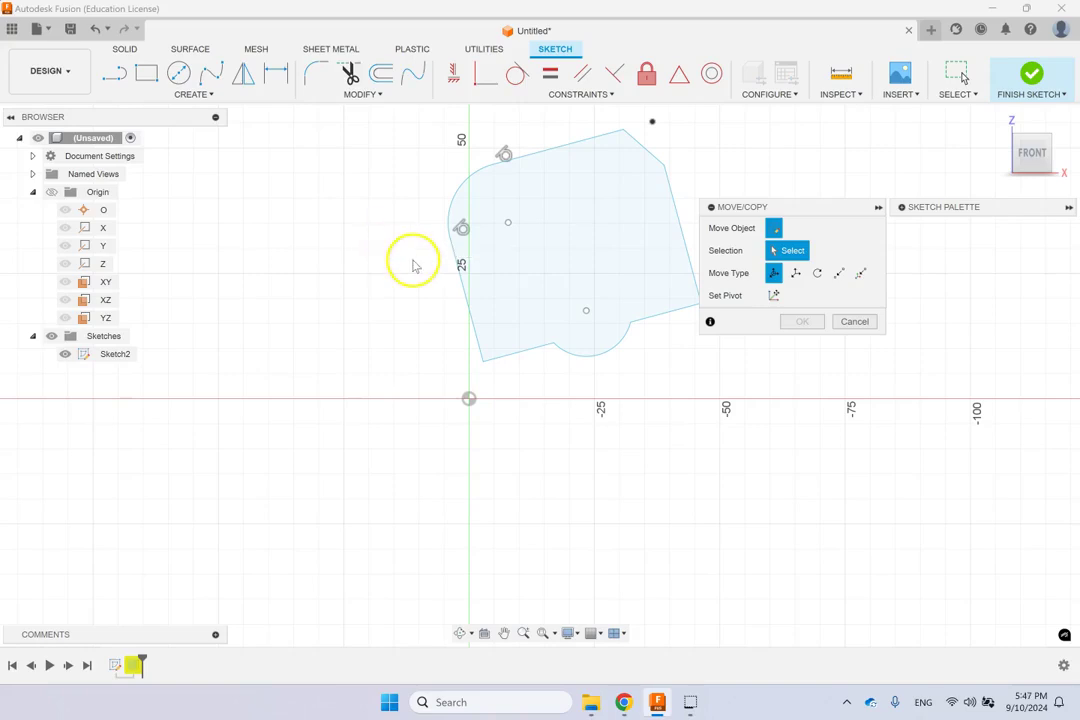
pyautogui.click(856, 321)
pyautogui.click(243, 146)
pyautogui.click(378, 95)
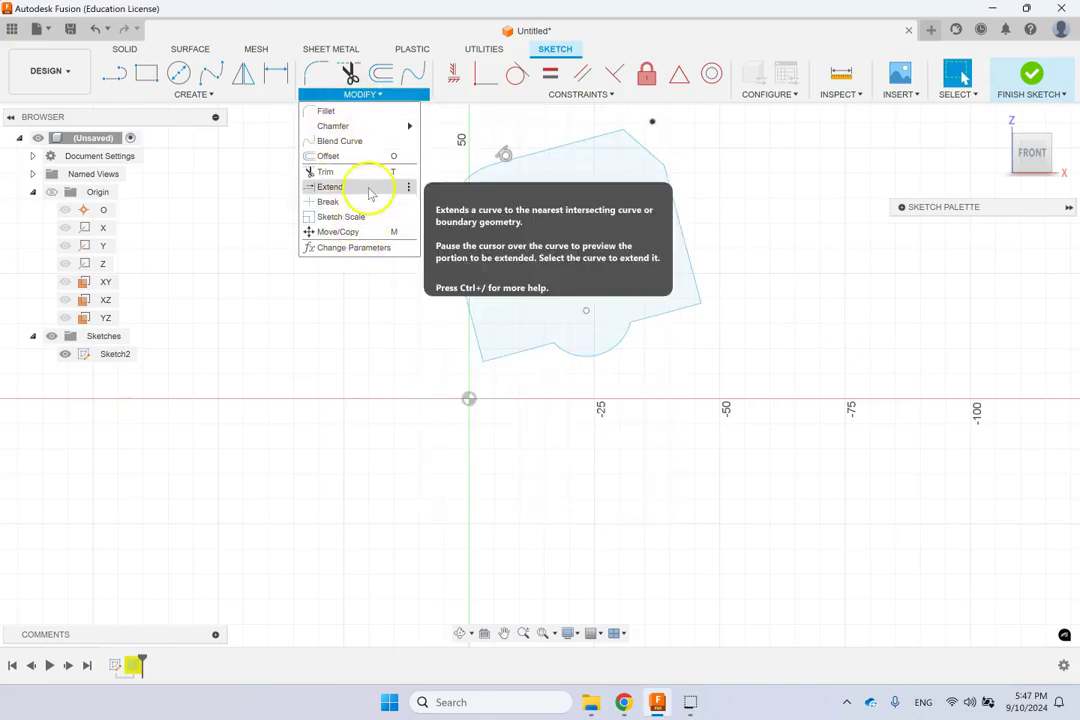
pyautogui.click(355, 248)
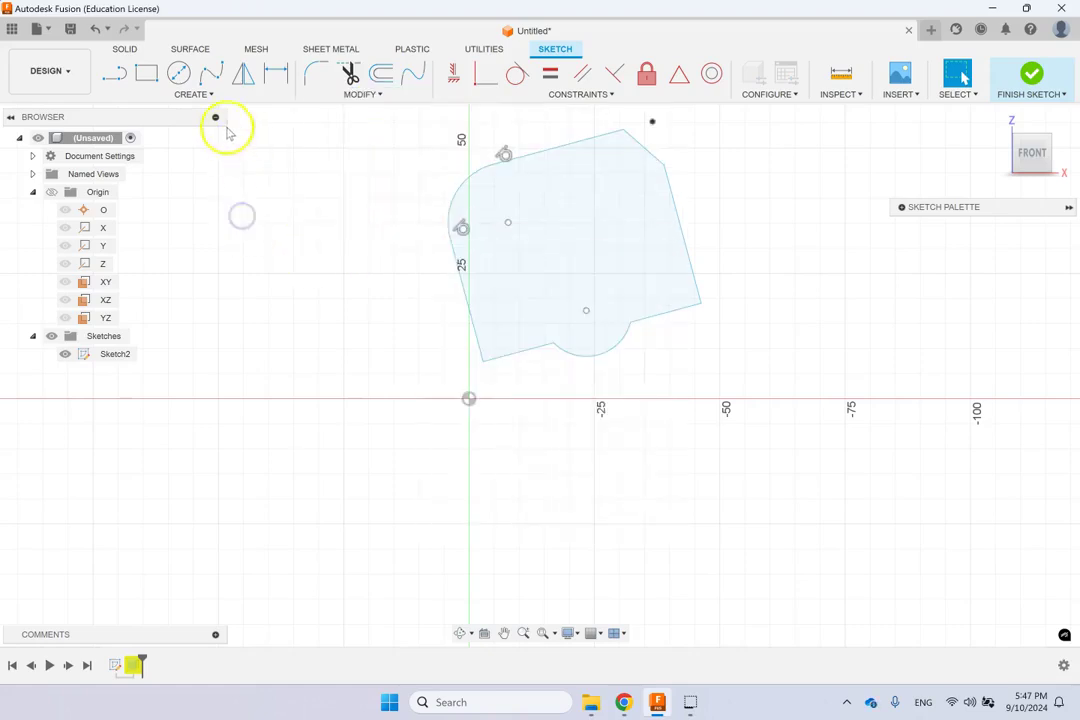
pyautogui.click(210, 96)
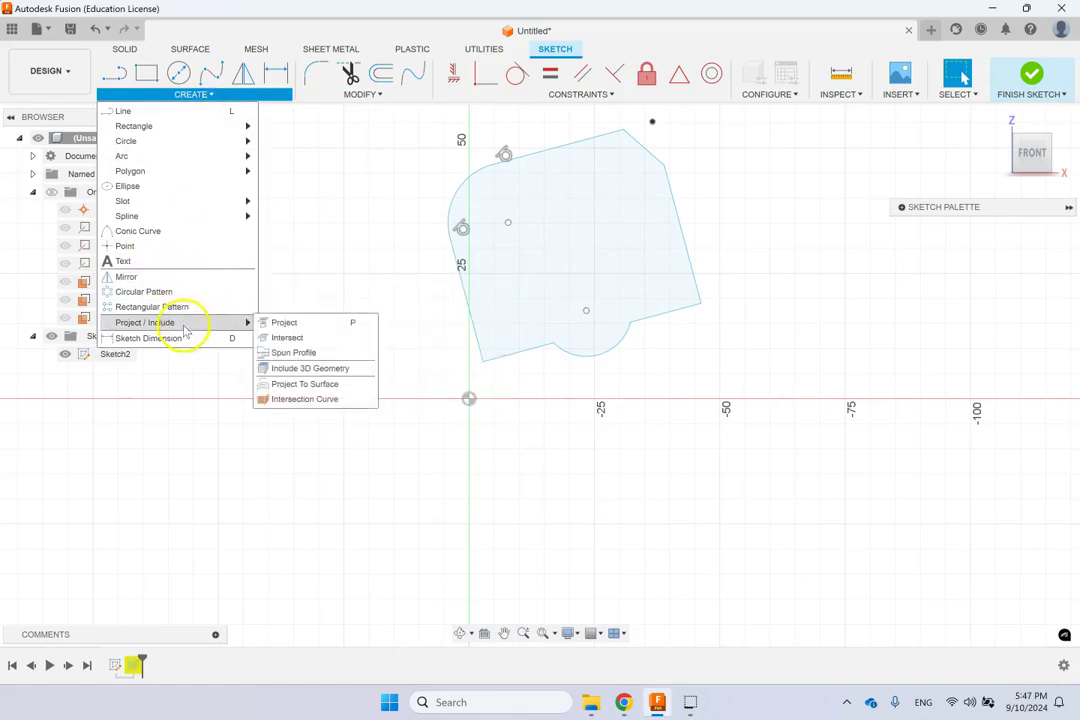
pyautogui.click(587, 128)
pyautogui.click(607, 96)
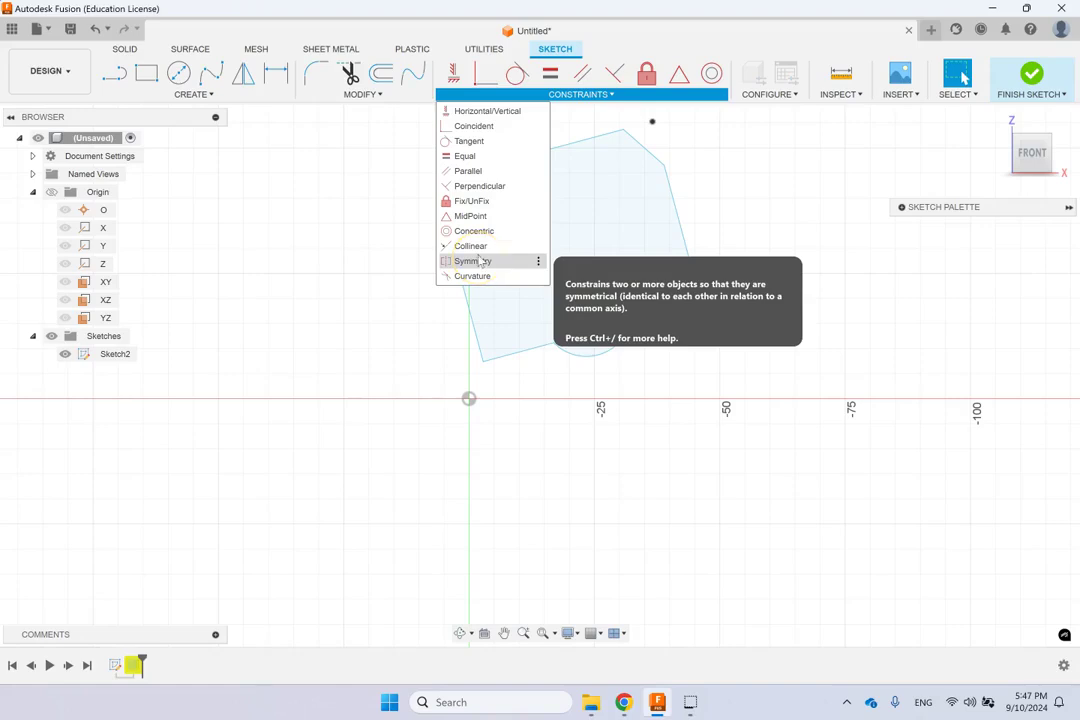
pyautogui.click(470, 203)
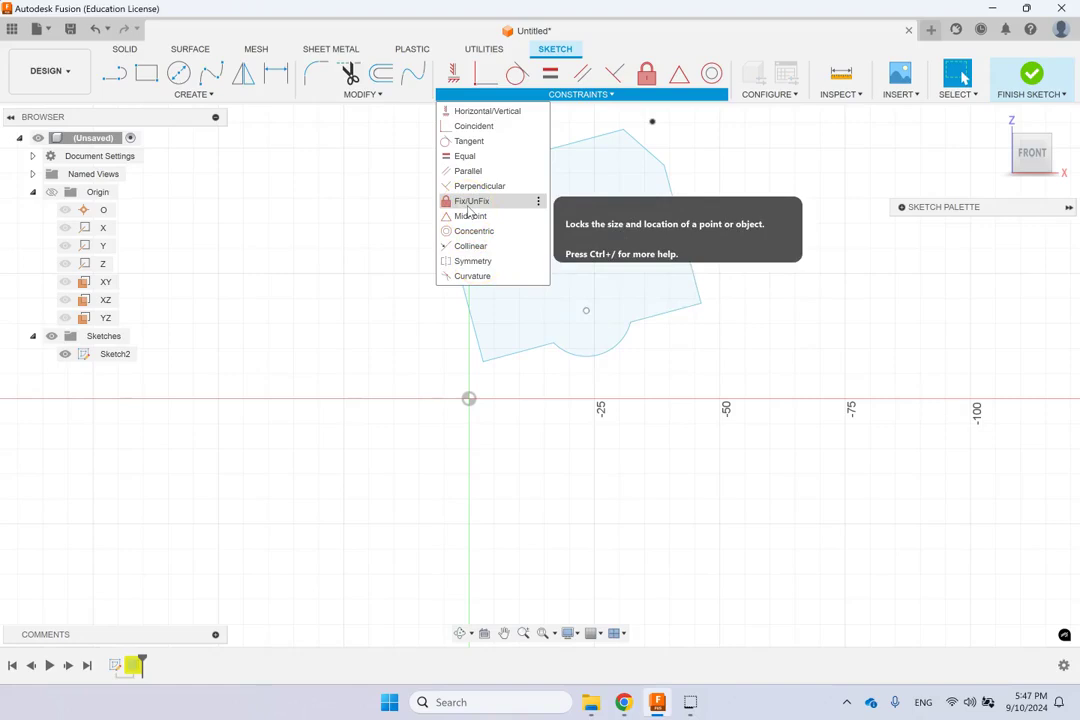
pyautogui.click(323, 154)
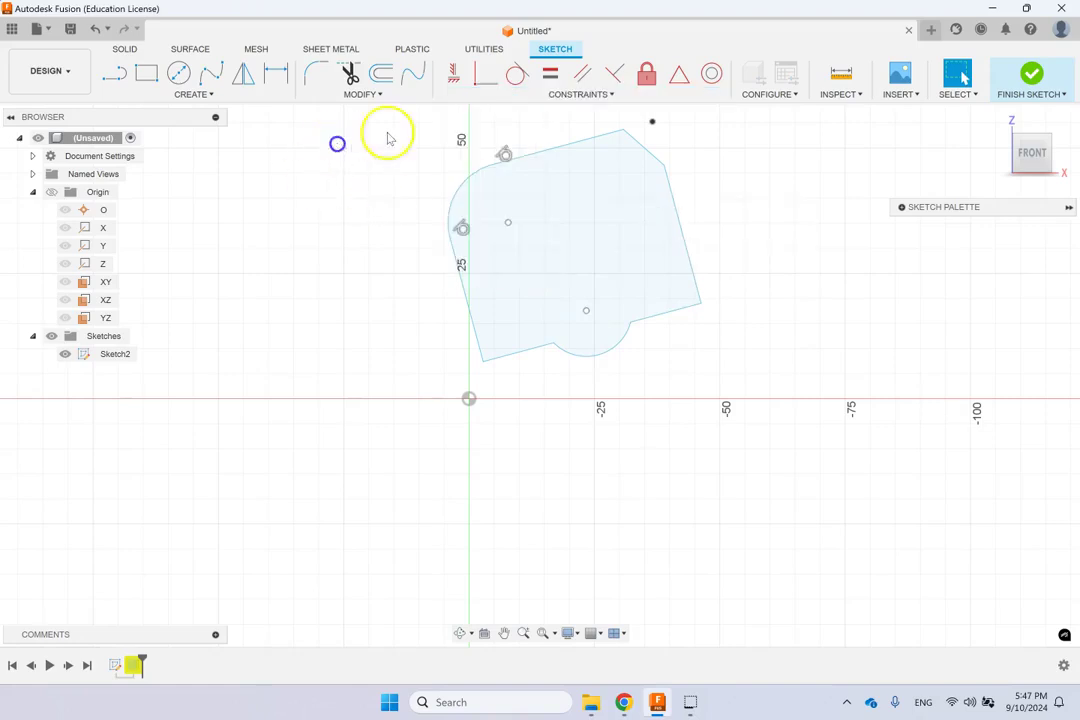
# Delete the entire profile from the sketch
pyautogui.moveTo(613, 290); pyautogui.dragTo(716, 378)
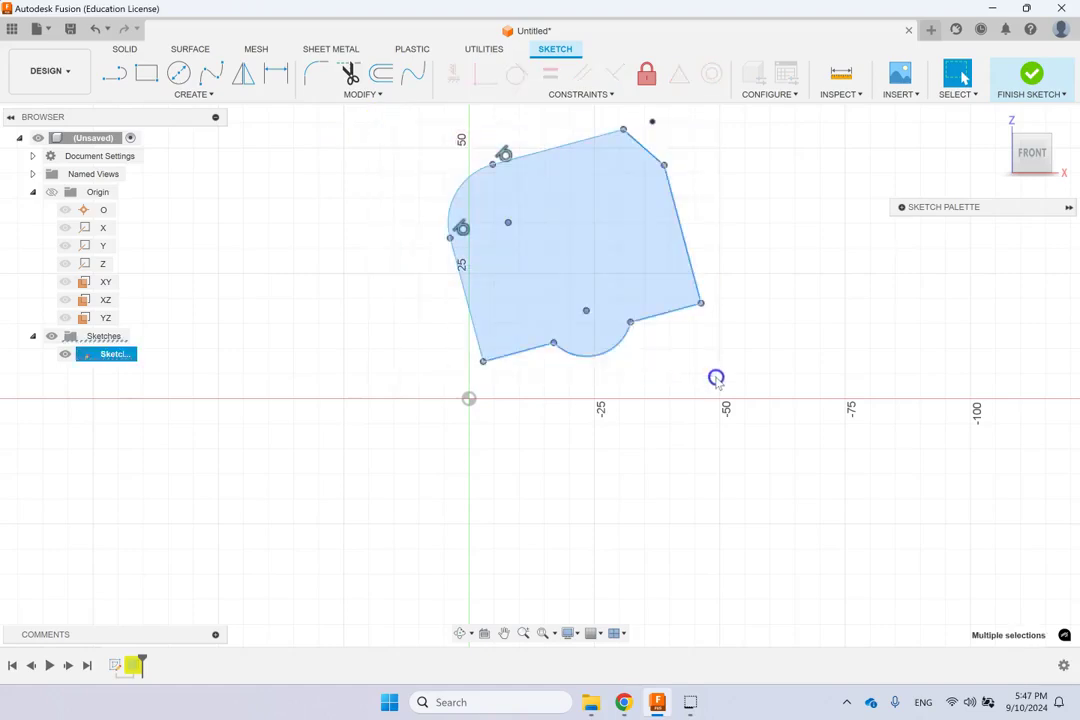
pyautogui.click(715, 378)
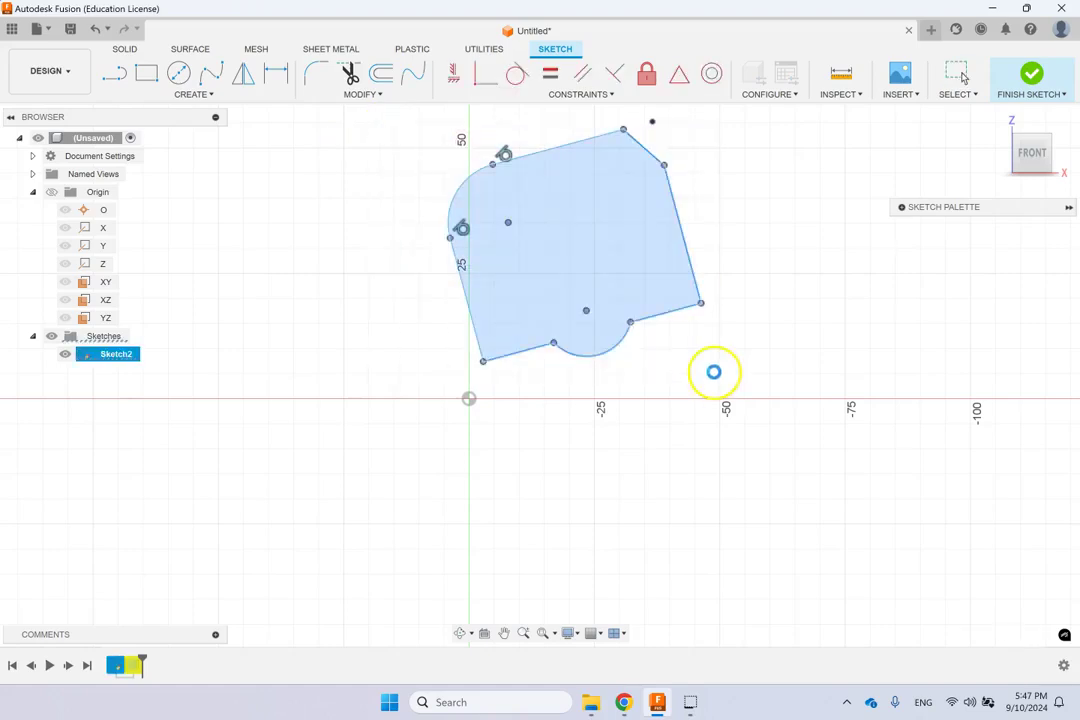
pyautogui.press('Delete')
# Sketch a single diagonal line about 37.5 mm long above and beyond the origin
pyautogui.click(112, 73)
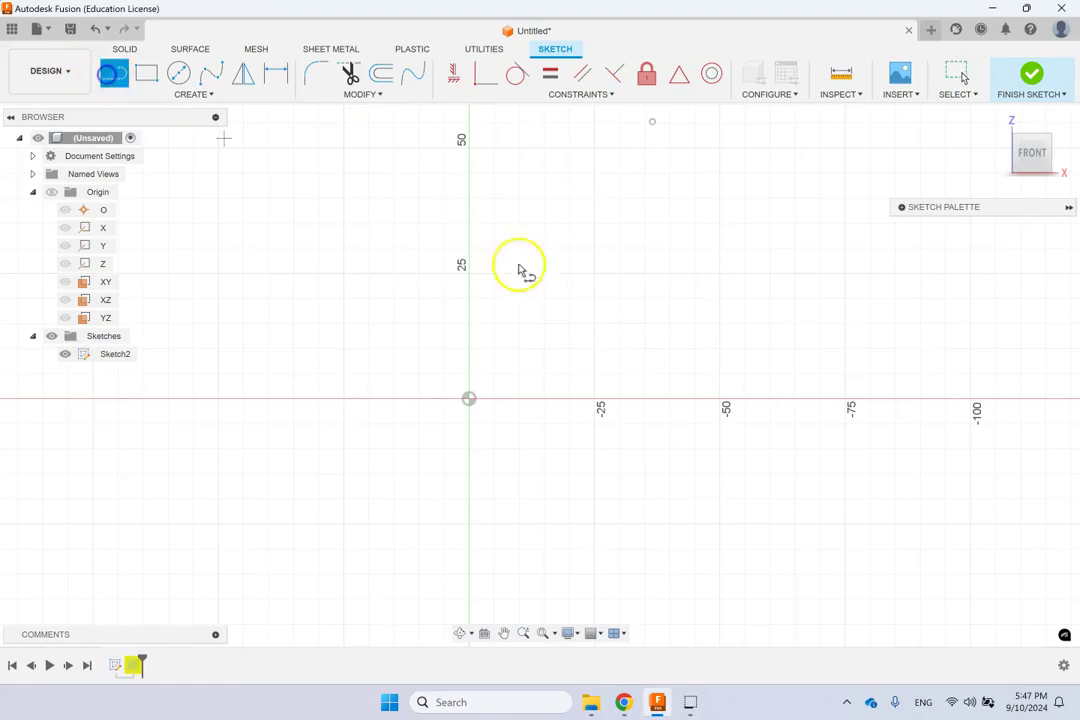
pyautogui.moveTo(532, 332); pyautogui.dragTo(671, 208)
pyautogui.press('Escape')
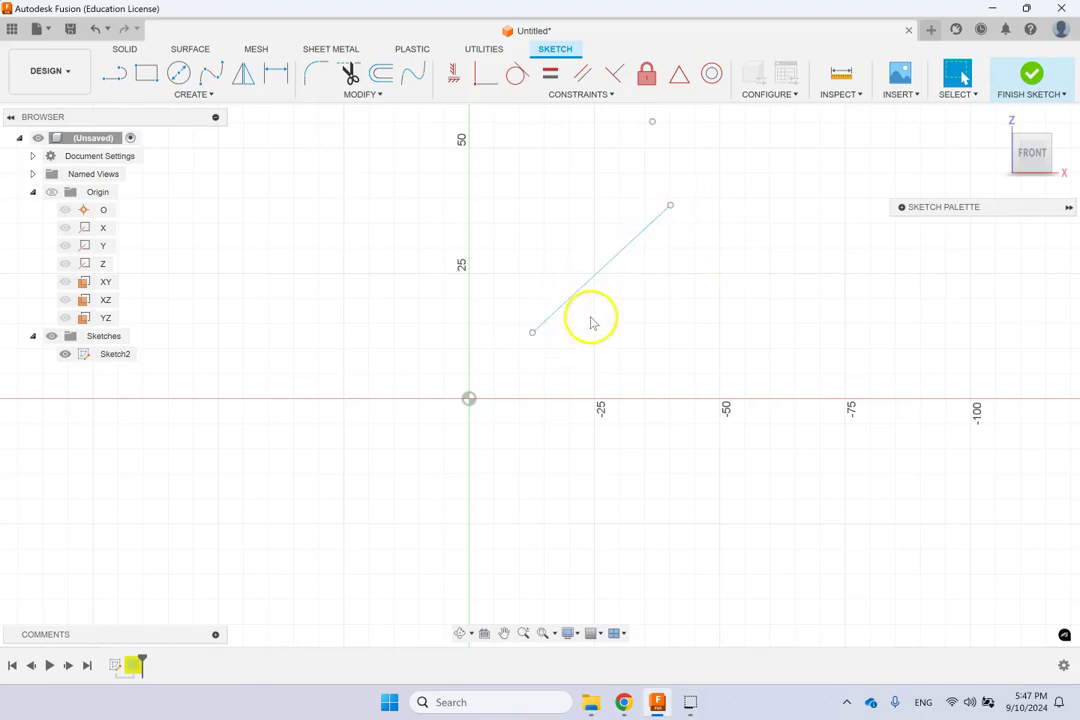
# Apply the Fix/UnFix constraint to the diagonal line
pyautogui.click(588, 283)
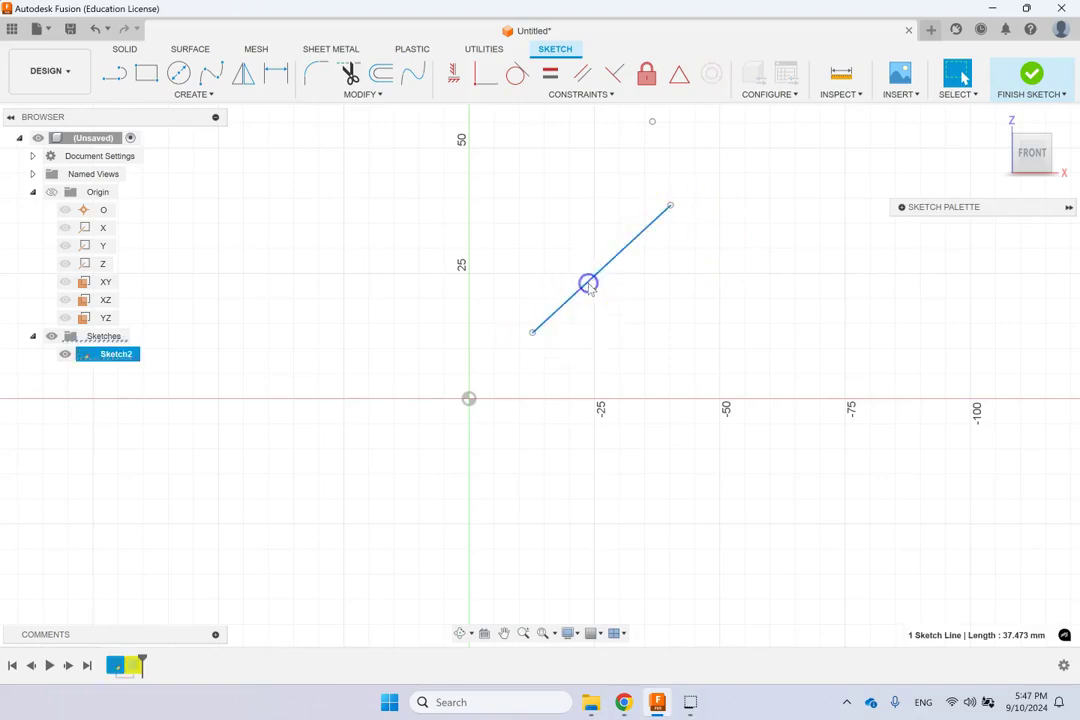
pyautogui.click(651, 80)
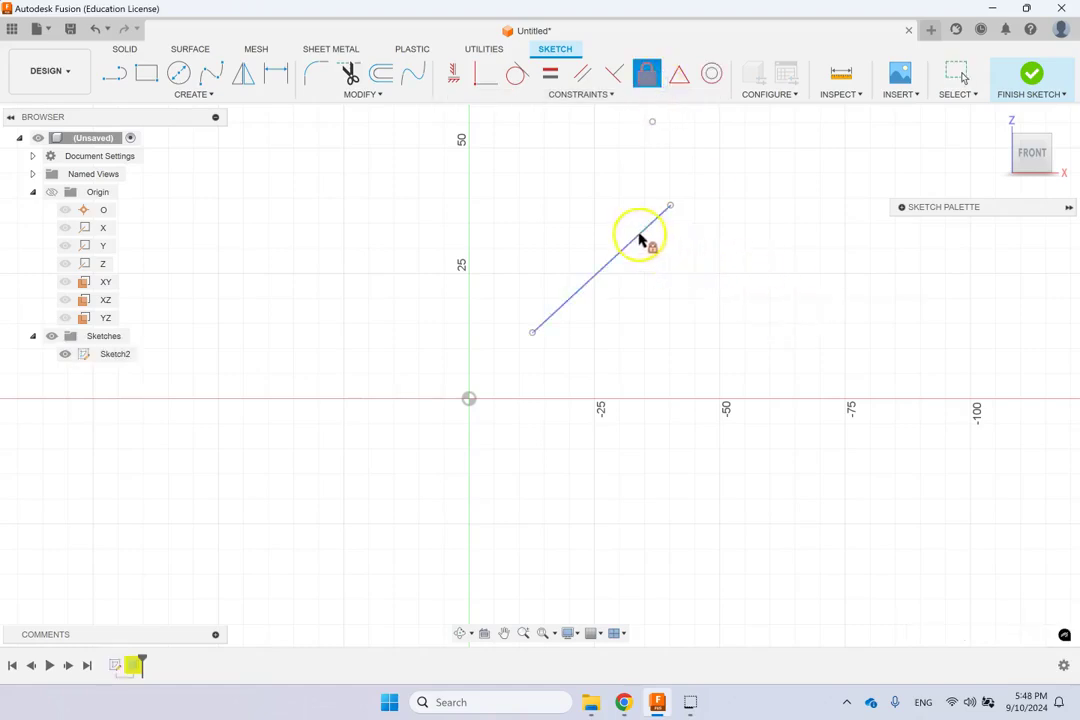
pyautogui.click(669, 210)
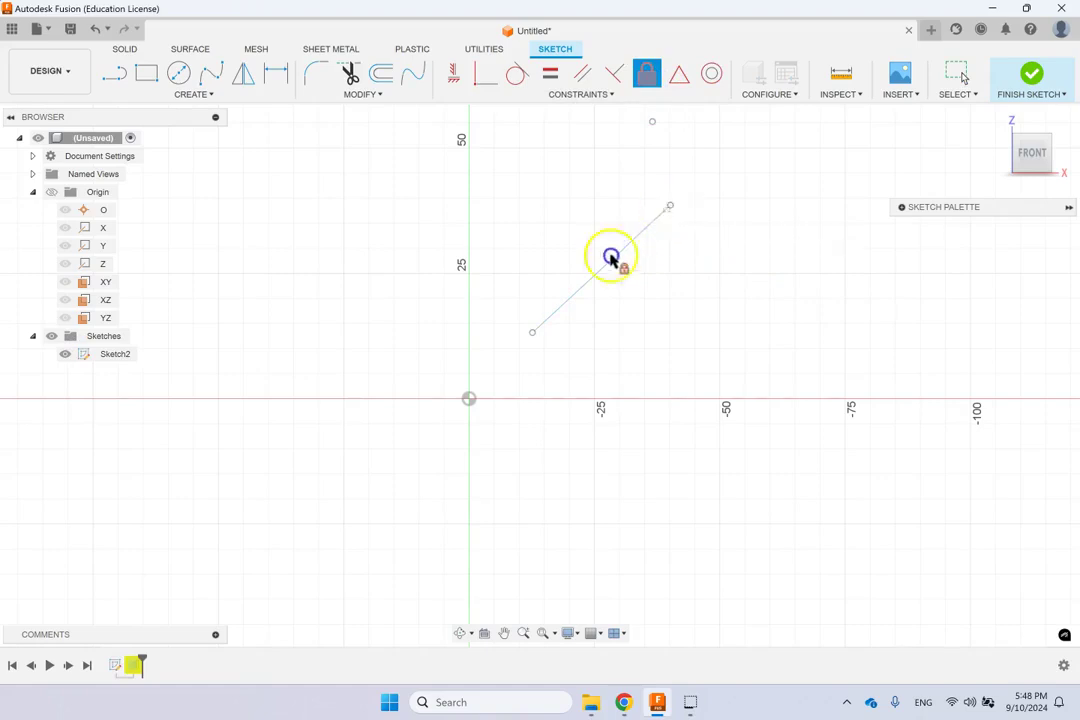
pyautogui.click(648, 263)
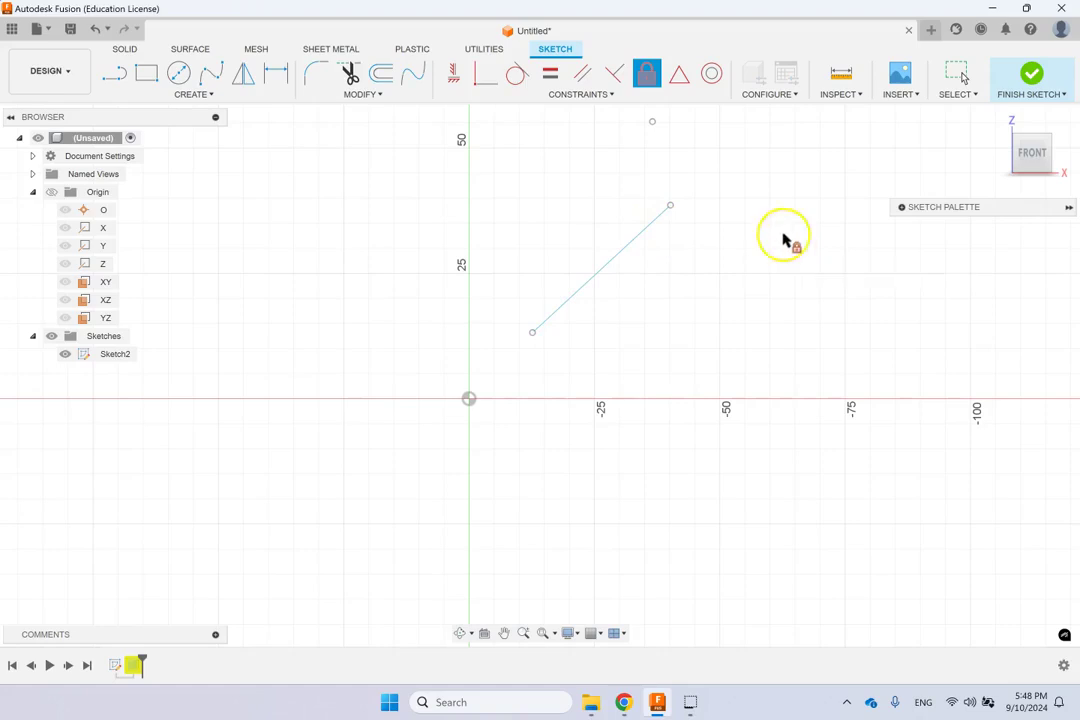
pyautogui.click(656, 133)
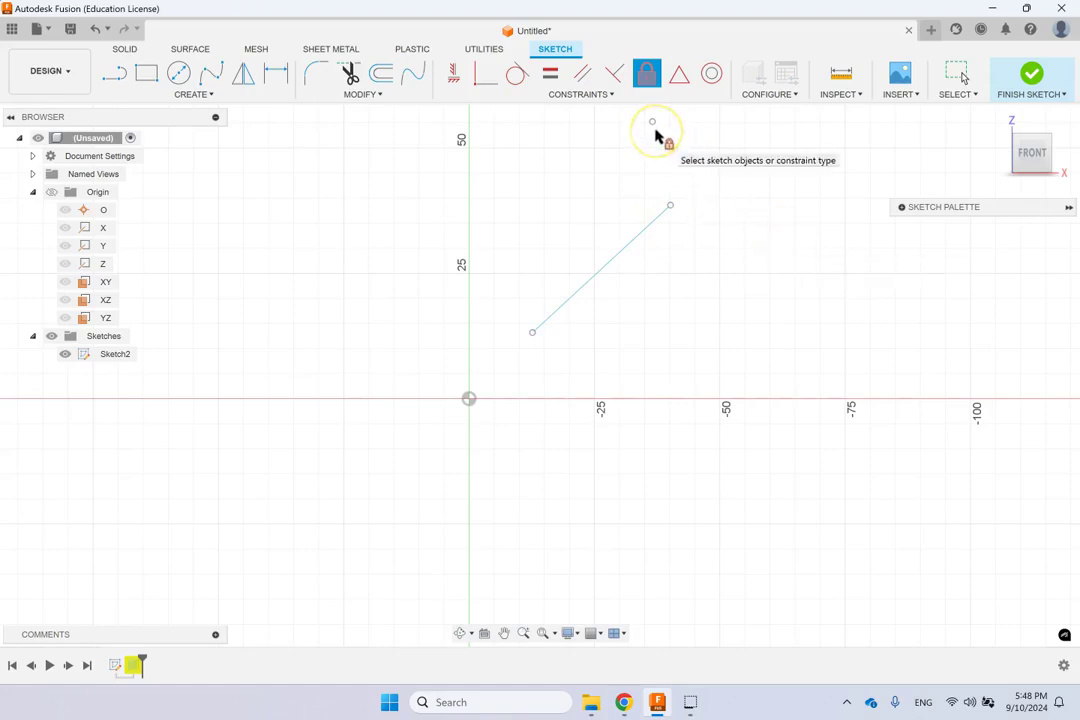
pyautogui.click(648, 134)
pyautogui.click(668, 211)
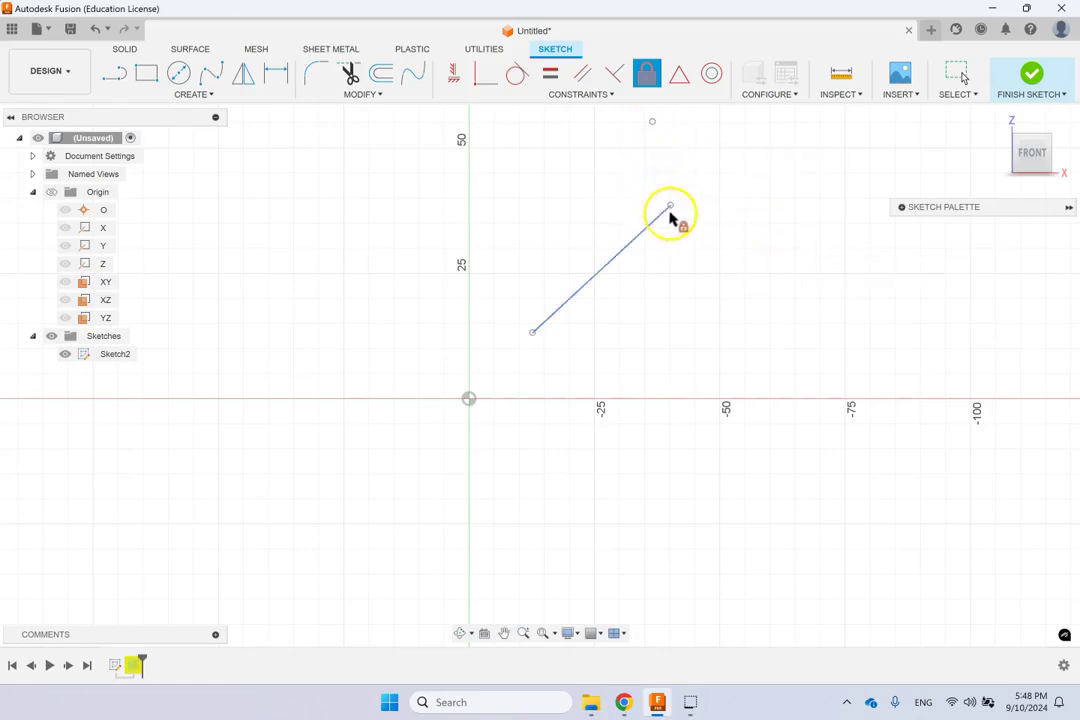
pyautogui.click(567, 326)
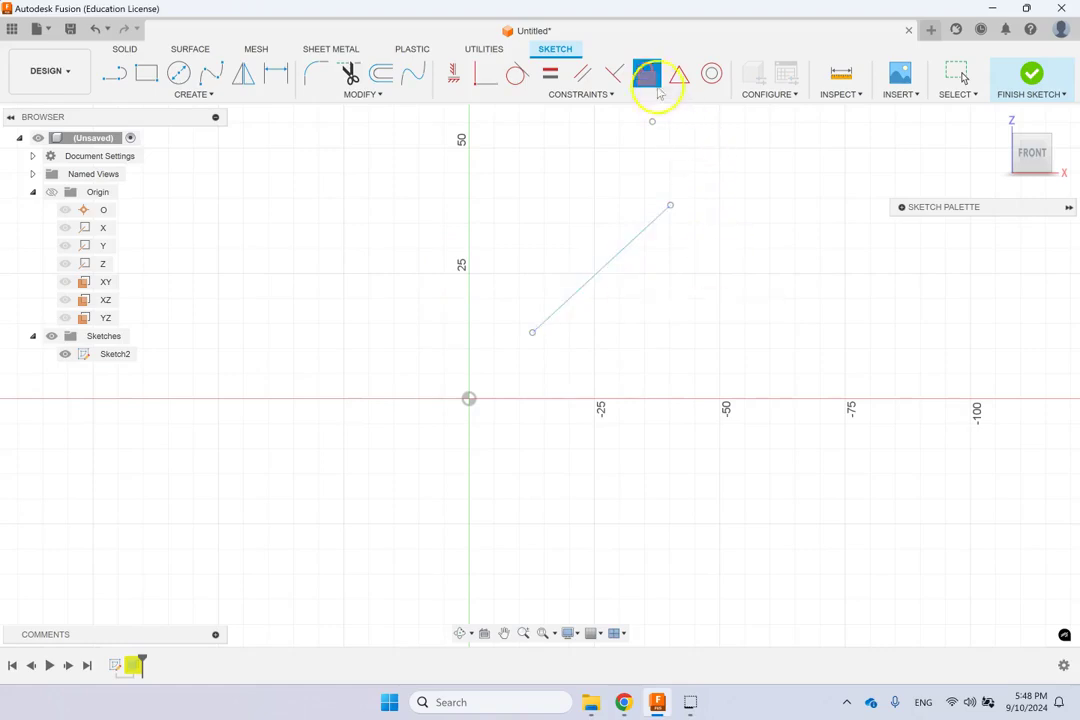
pyautogui.press('Escape')
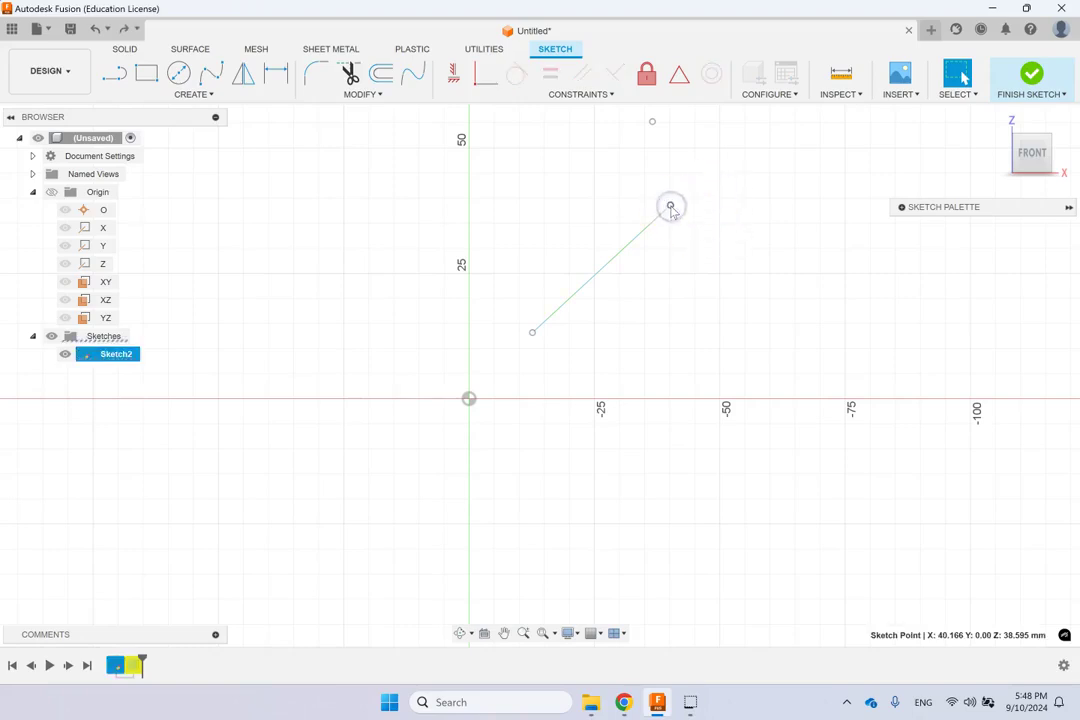
# Remove the diagonal line from the sketch
pyautogui.click(670, 242)
pyautogui.hotkey('ctrl', 'z')
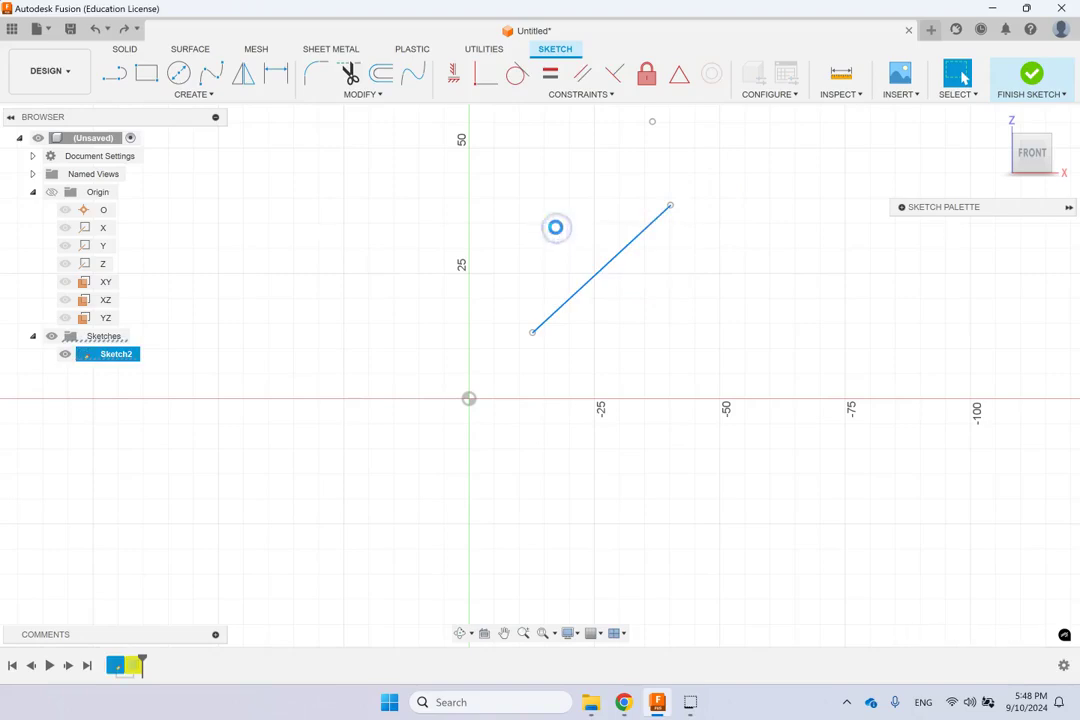
pyautogui.click(656, 84)
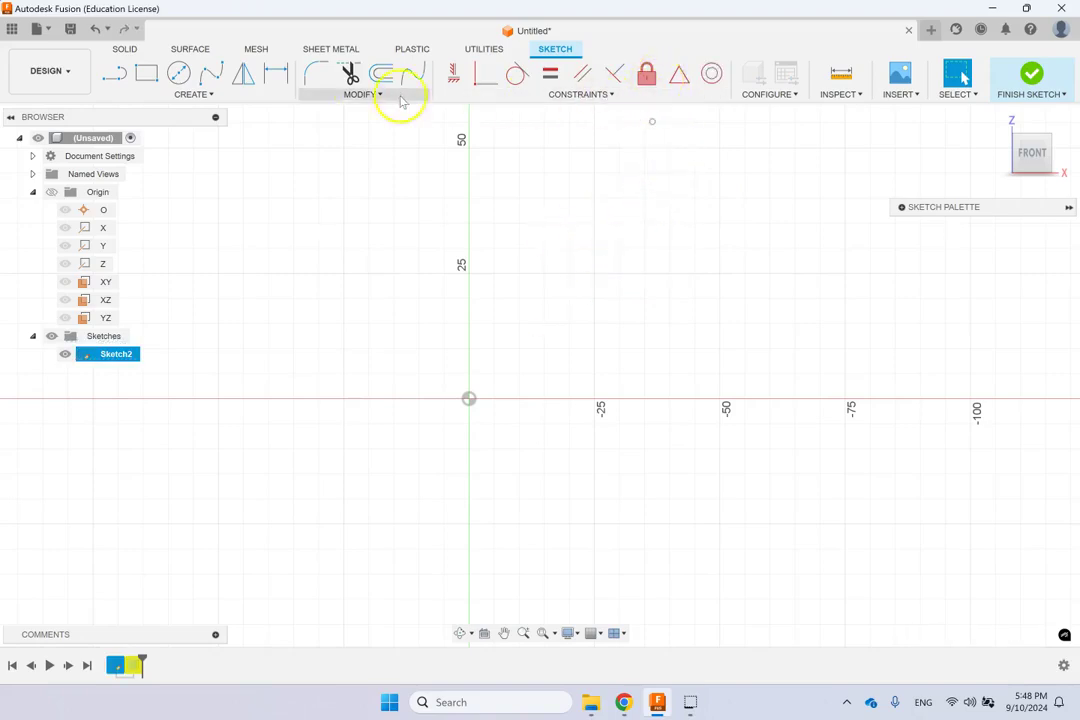
# Sketch a diagonal line about 30.6 mm long and a separate, steeper line beside it
pyautogui.click(114, 73)
pyautogui.click(642, 193)
pyautogui.click(539, 302)
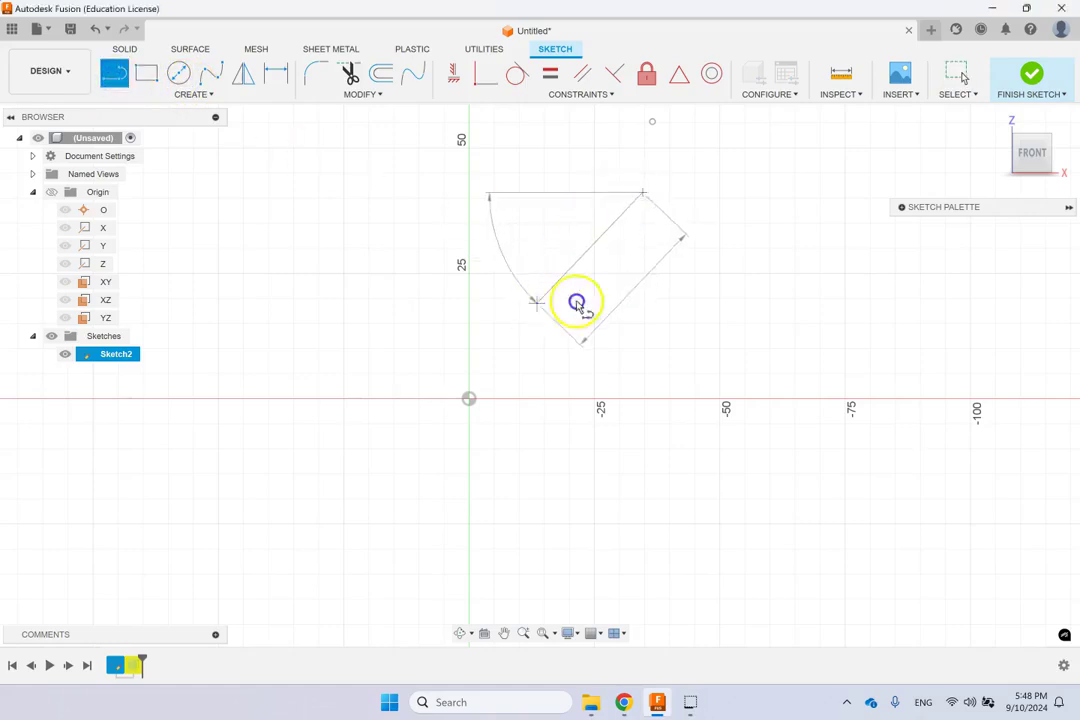
pyautogui.click(730, 233)
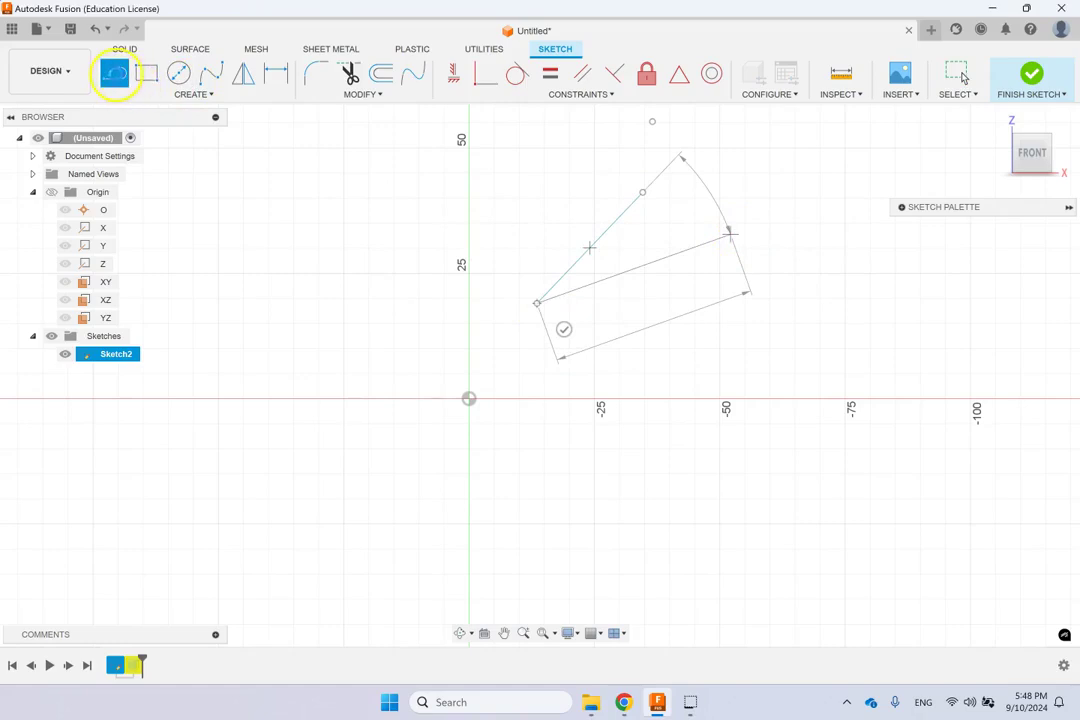
pyautogui.click(114, 73)
pyautogui.click(704, 204)
pyautogui.click(645, 366)
pyautogui.press('Escape')
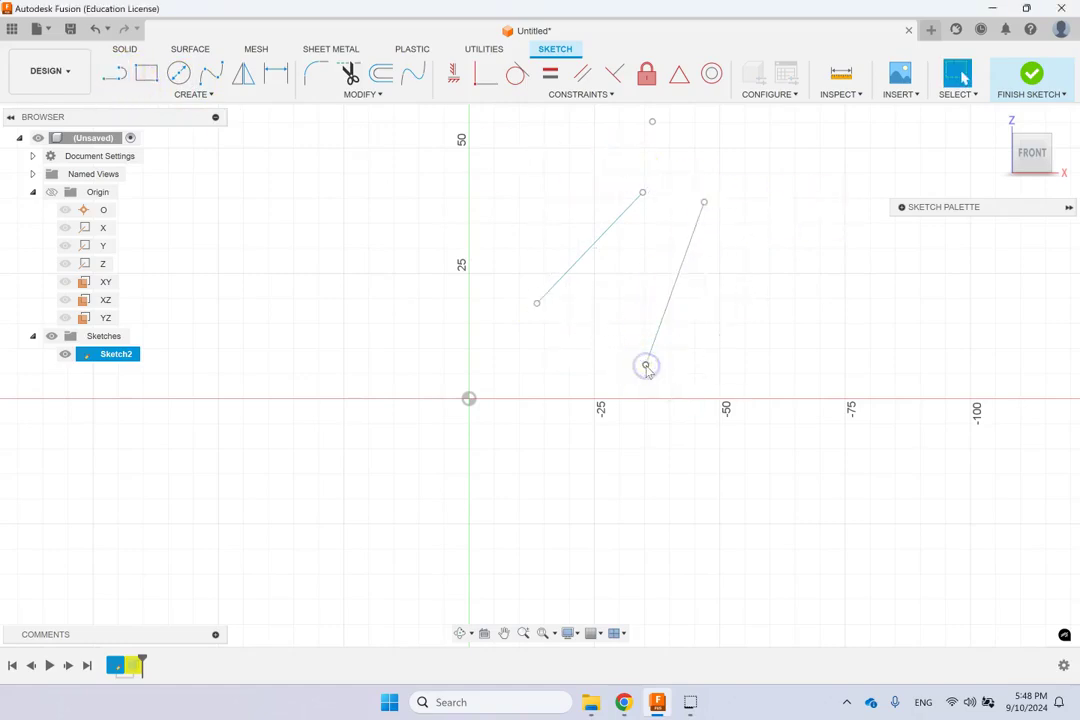
# Apply a Parallel constraint between the two lines and delete that constraint again
pyautogui.click(600, 237)
pyautogui.click(685, 270)
pyautogui.click(583, 74)
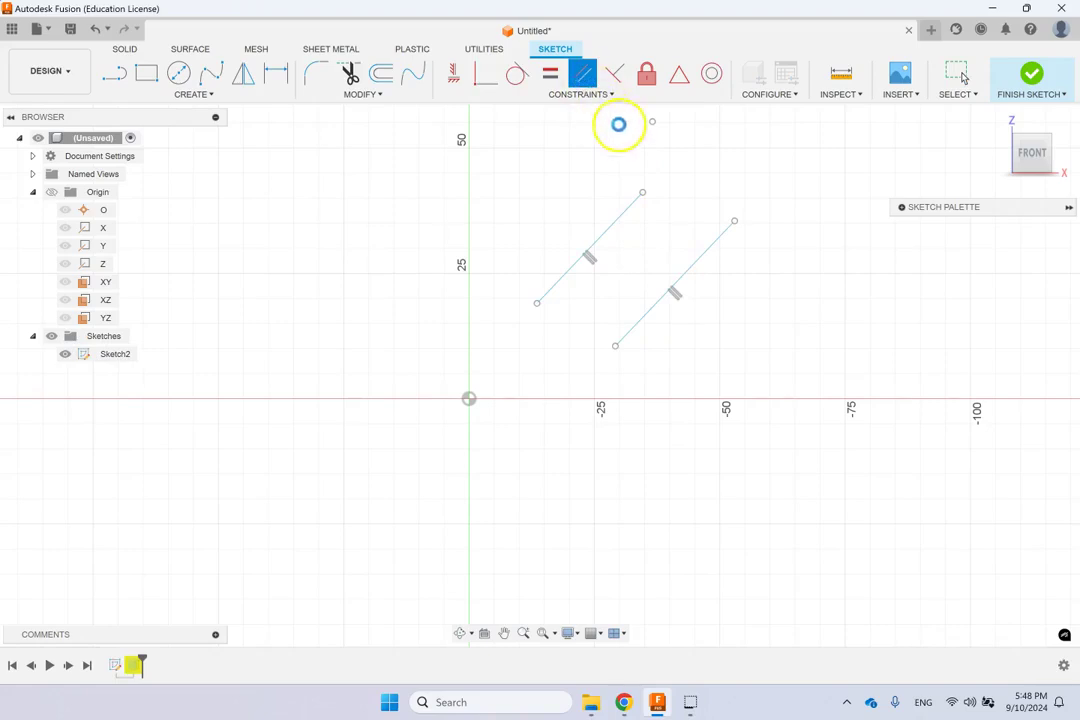
pyautogui.press('Escape')
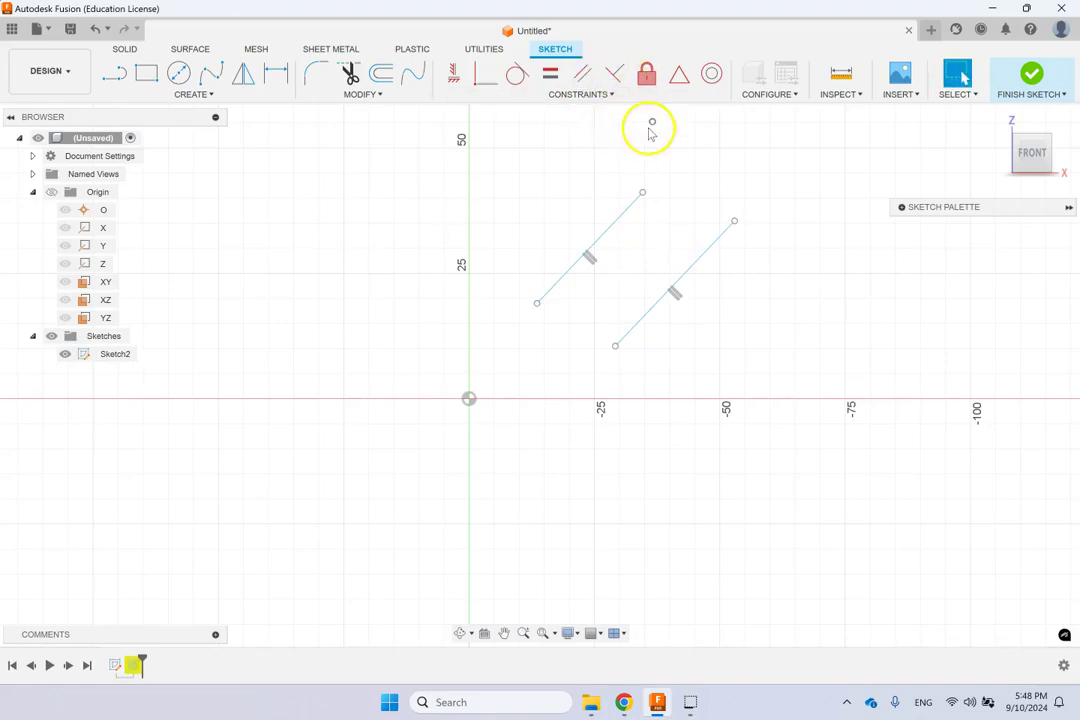
pyautogui.rightClick(597, 259)
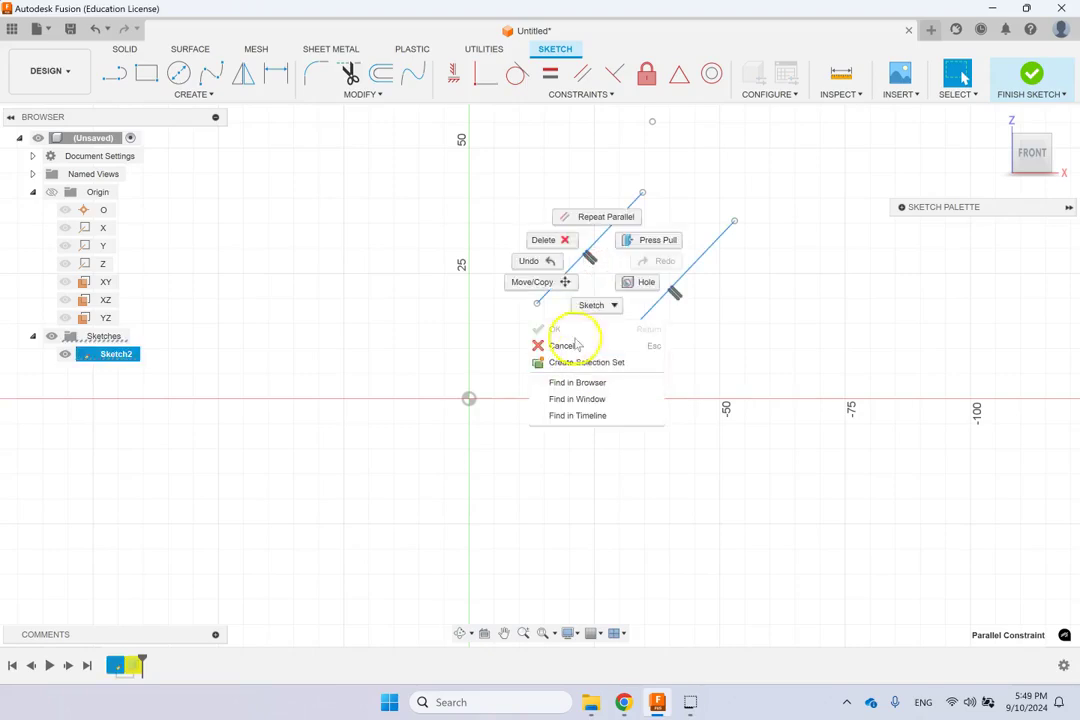
pyautogui.click(544, 242)
# Apply a Perpendicular constraint between the two lines
pyautogui.click(590, 248)
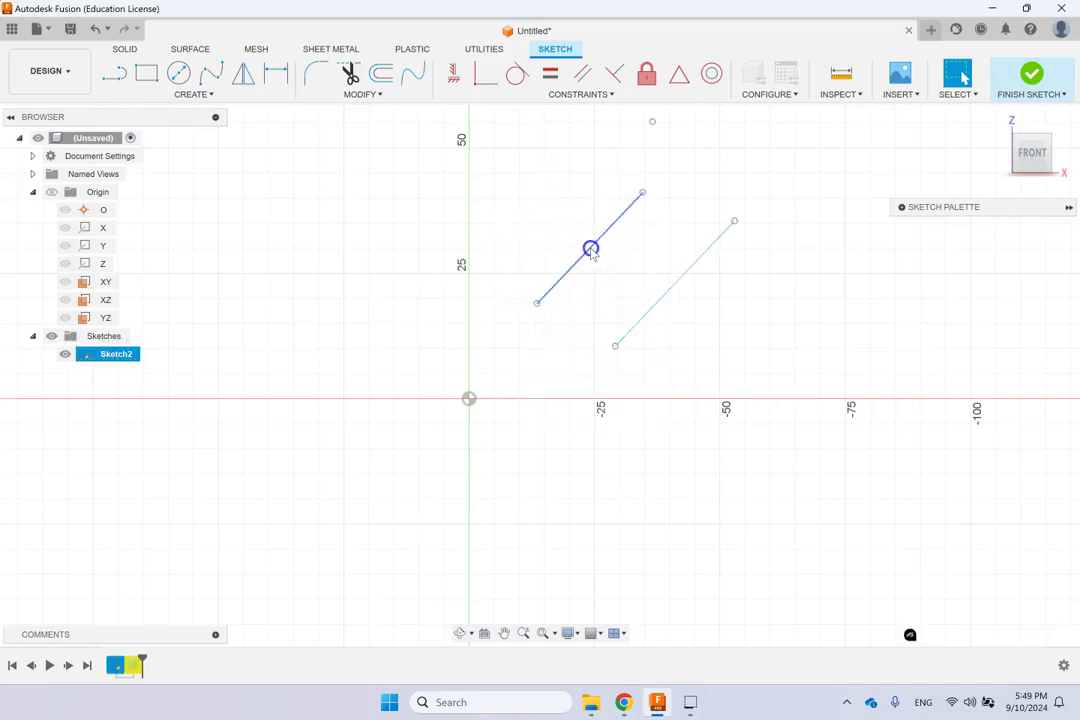
pyautogui.keyDown('ctrl'); pyautogui.click(677, 283); pyautogui.keyUp('ctrl')
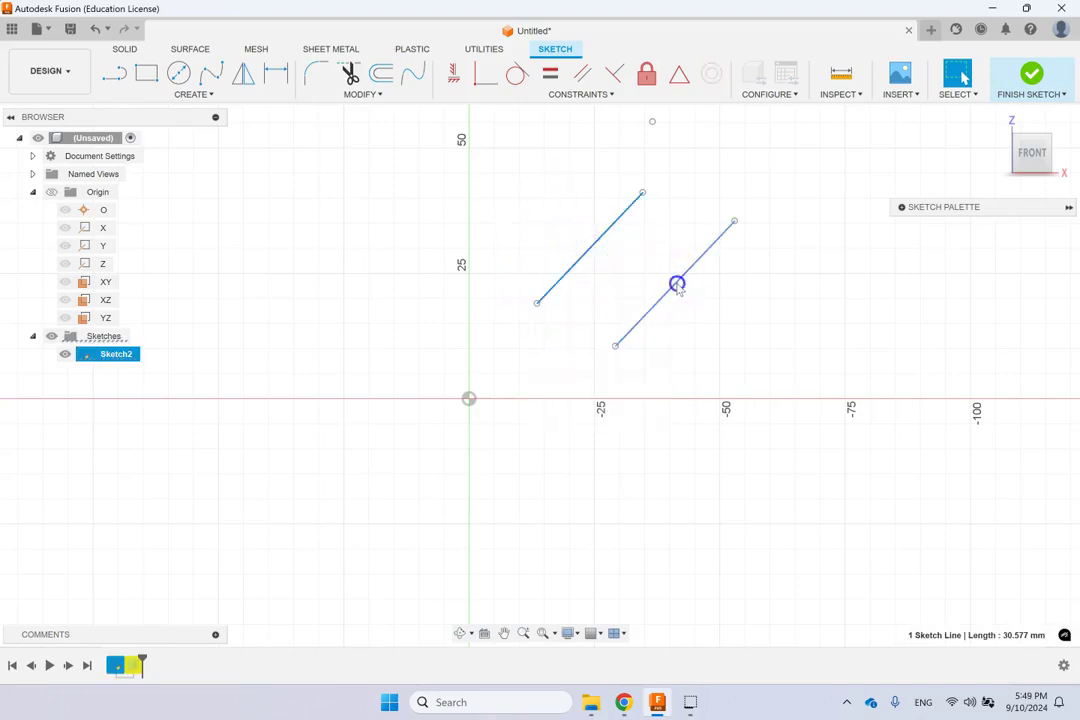
pyautogui.click(616, 76)
pyautogui.rightClick(613, 213)
pyautogui.click(598, 283)
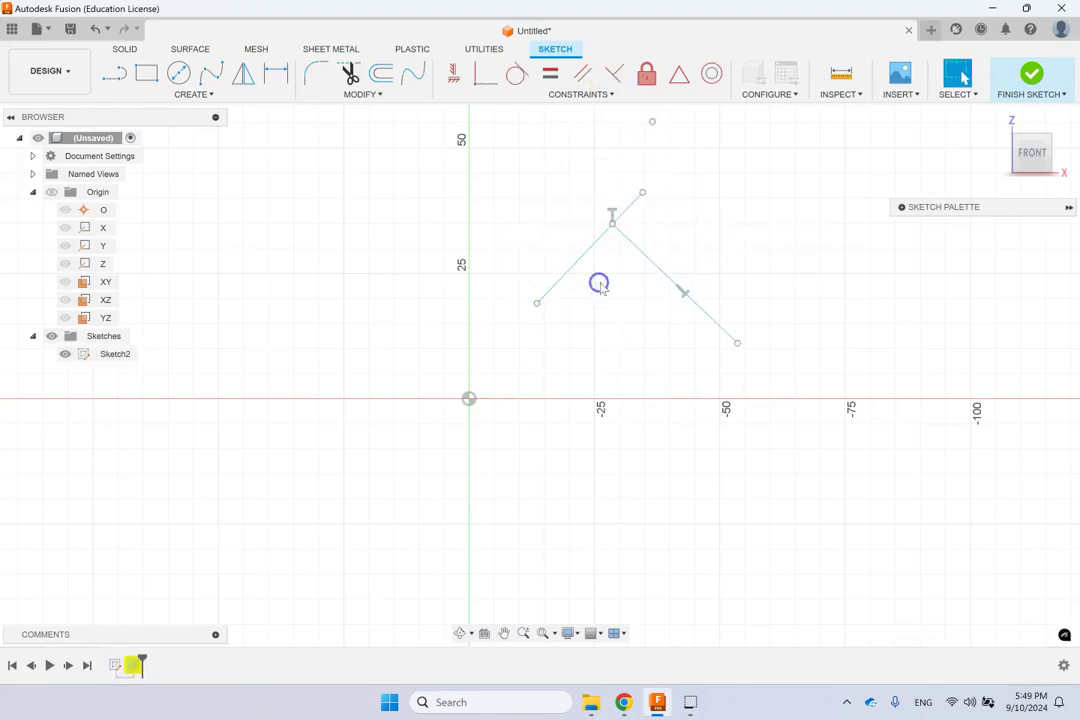
# Delete the perpendicular constraint and pull the second line's upper endpoint away from the first line
pyautogui.click(613, 210)
pyautogui.rightClick(612, 210)
pyautogui.click(562, 186)
pyautogui.click(622, 232)
pyautogui.moveTo(608, 232)
pyautogui.mouseDown()
pyautogui.moveTo(590, 246)
pyautogui.moveTo(603, 231)
pyautogui.mouseUp()
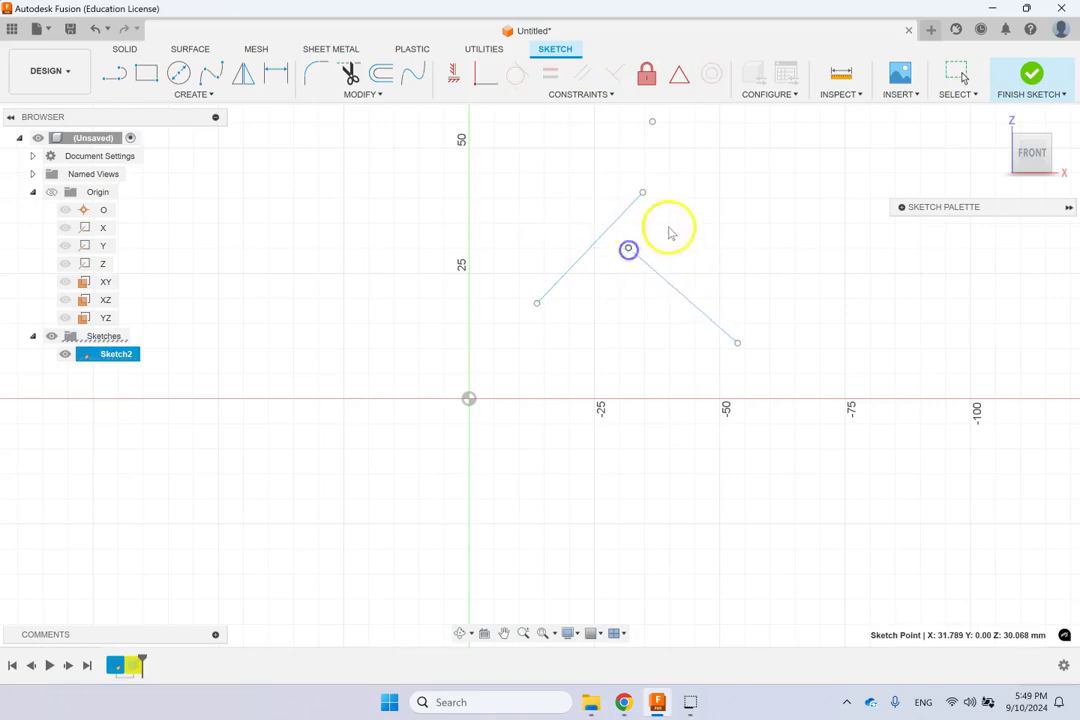
# Apply a MidPoint constraint between the second line's upper endpoint and the first line
pyautogui.click(630, 250)
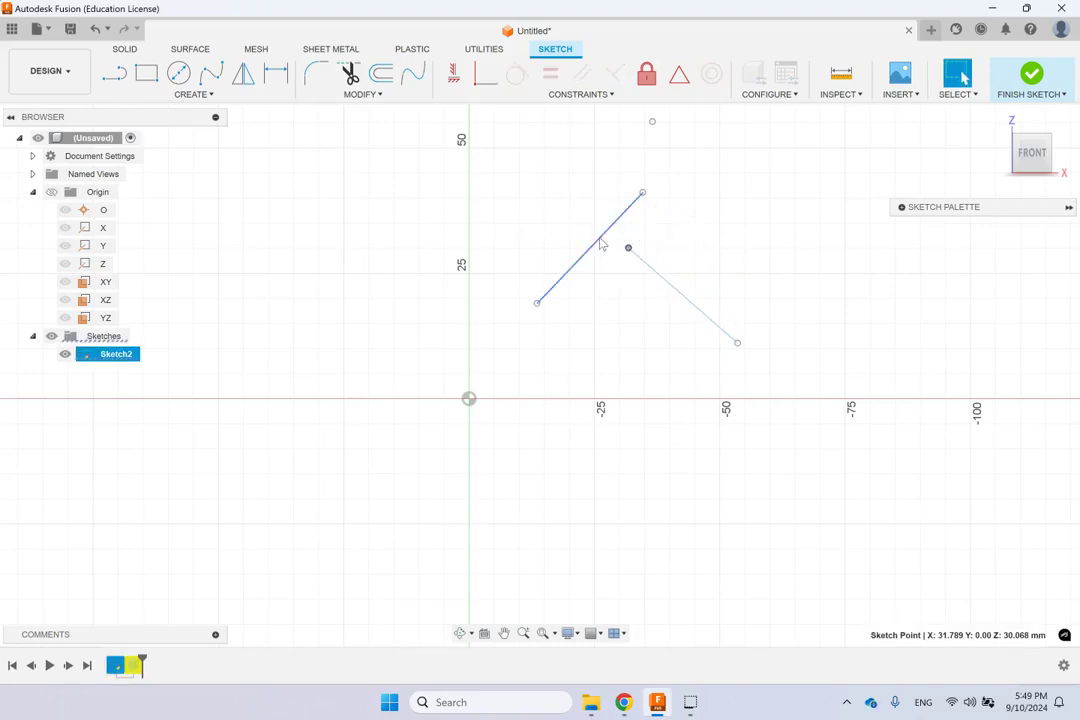
pyautogui.click(600, 238)
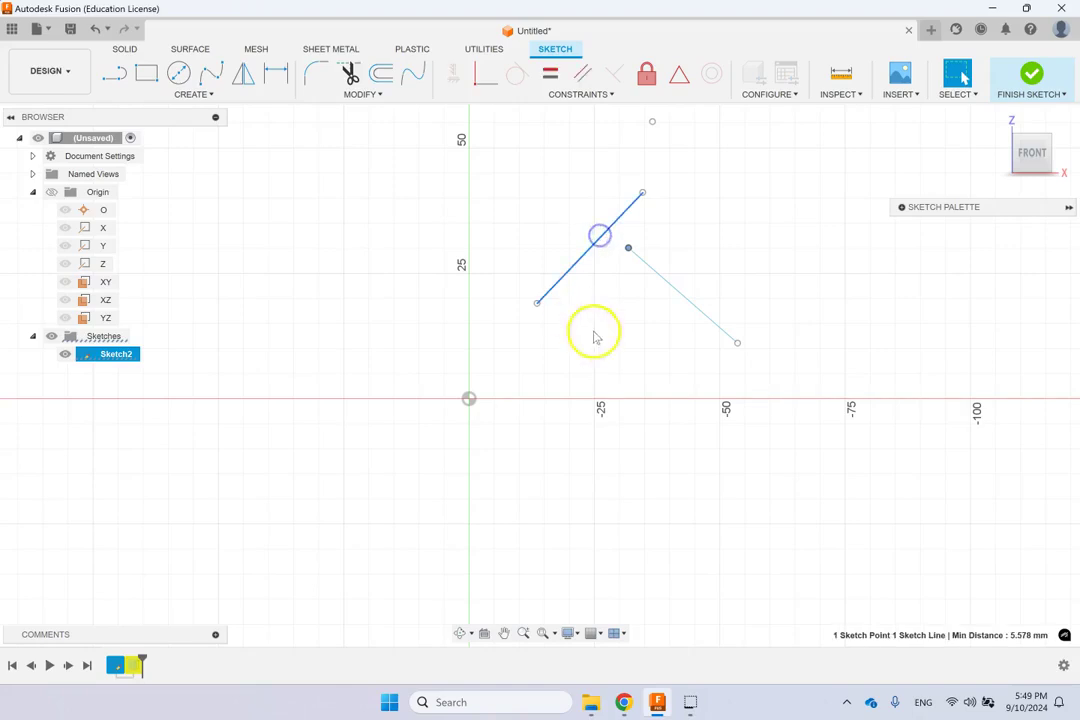
pyautogui.click(613, 96)
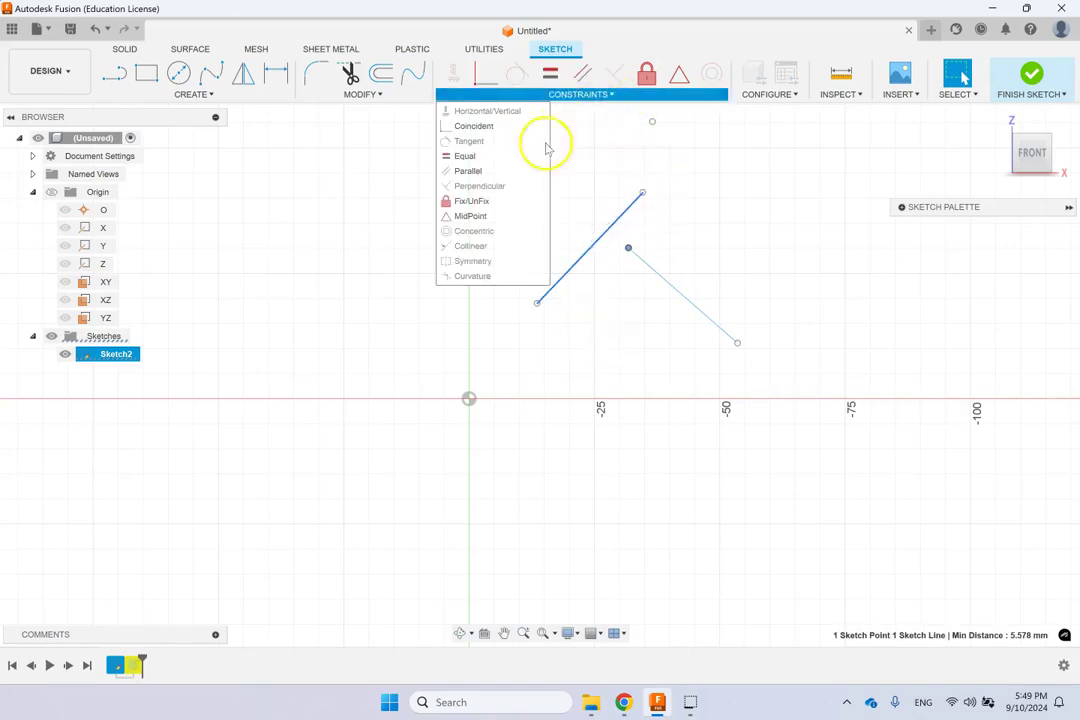
pyautogui.click(488, 215)
pyautogui.click(639, 259)
pyautogui.click(631, 248)
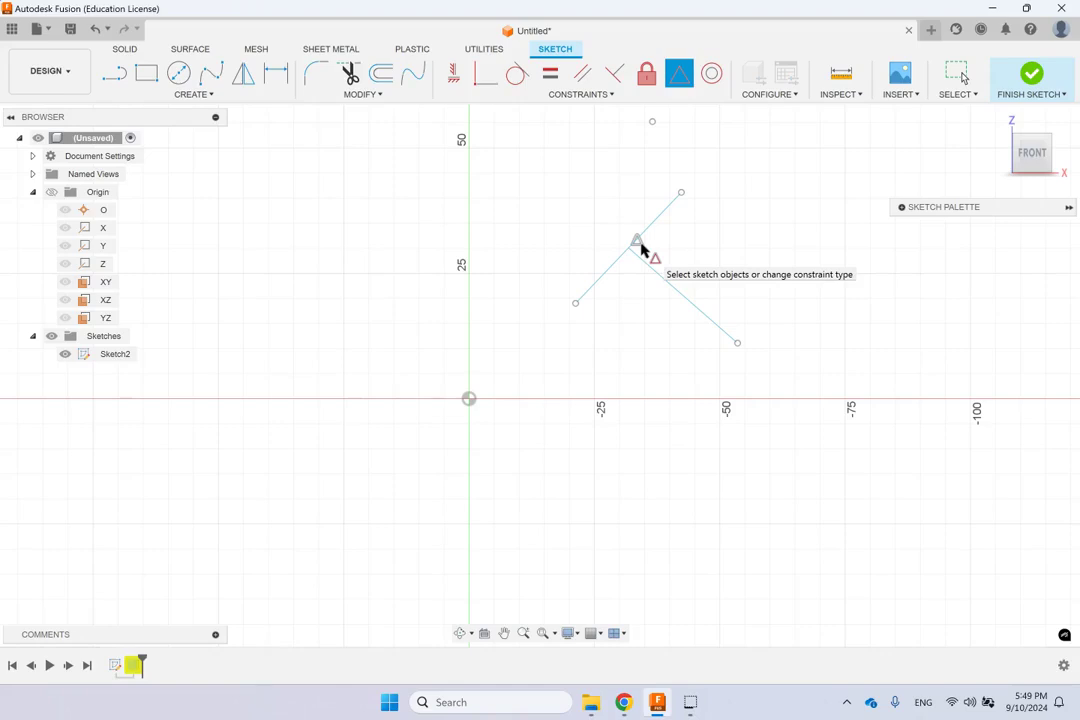
pyautogui.press('Escape')
pyautogui.click(672, 270)
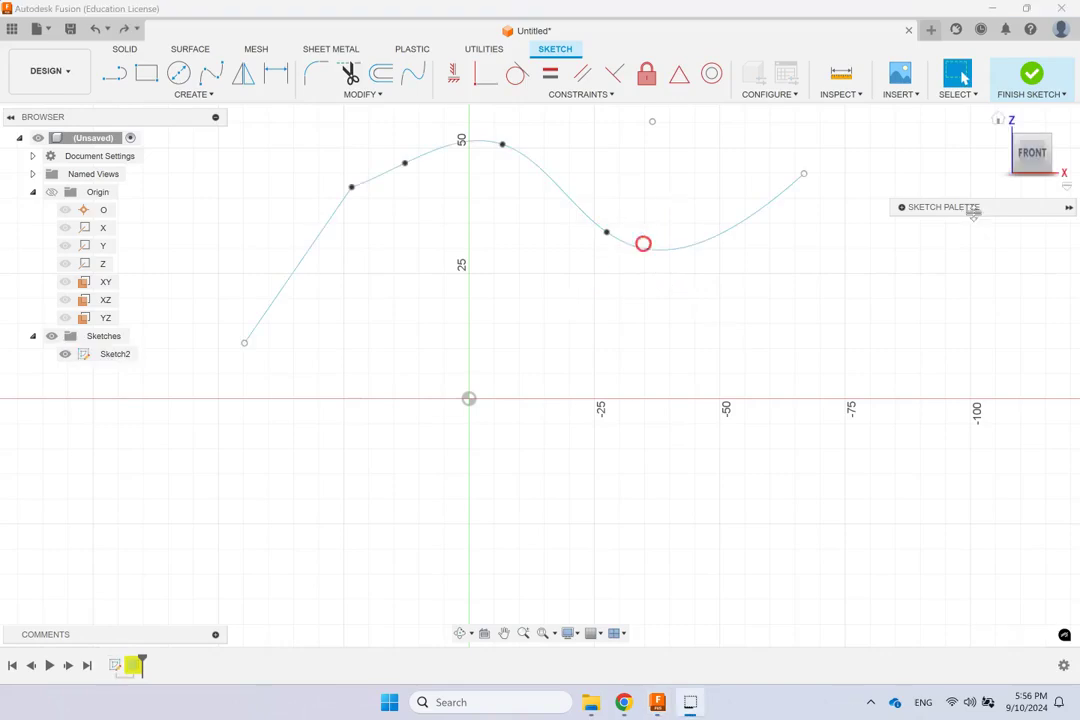
pyautogui.click(637, 162)
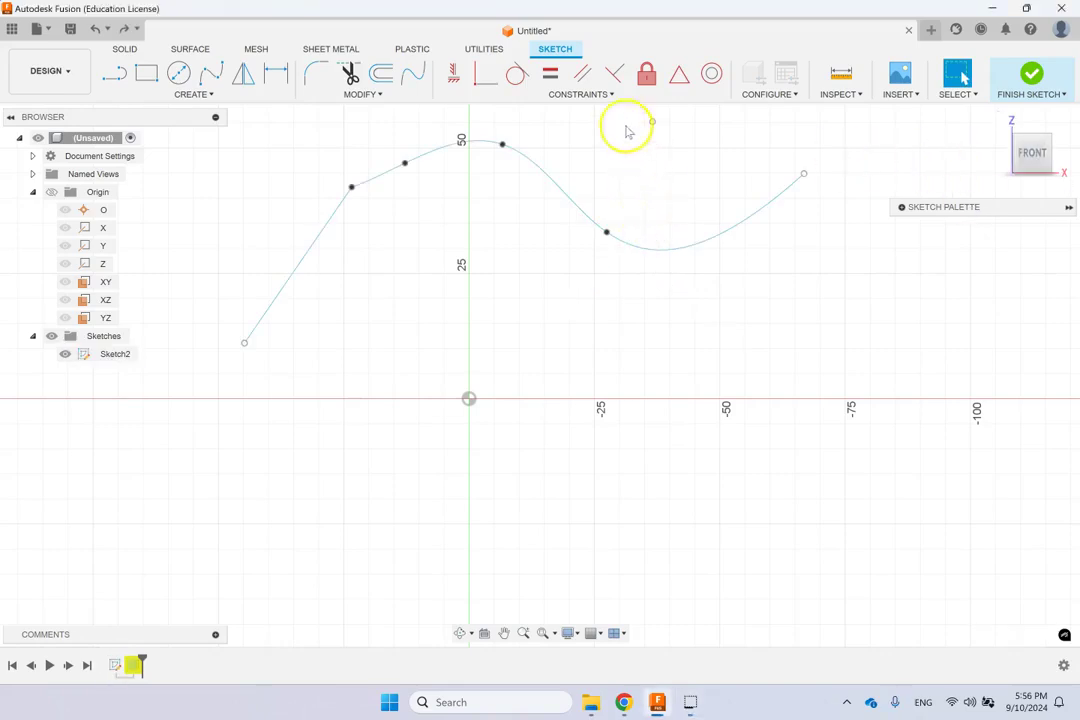
pyautogui.click(605, 92)
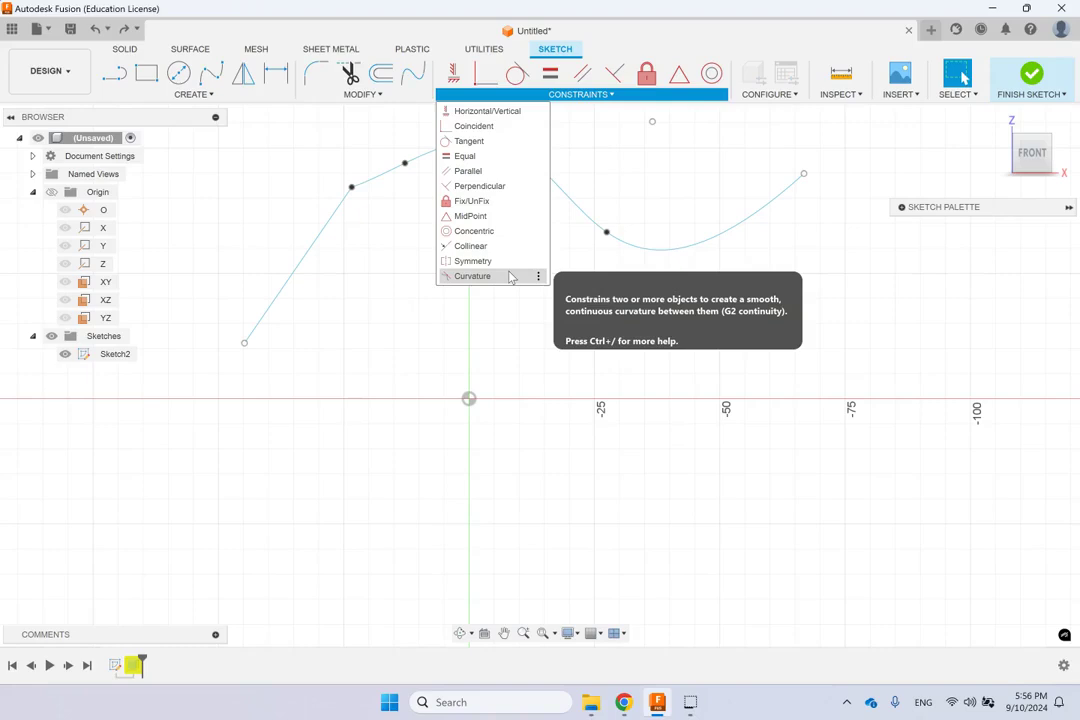
pyautogui.click(472, 276)
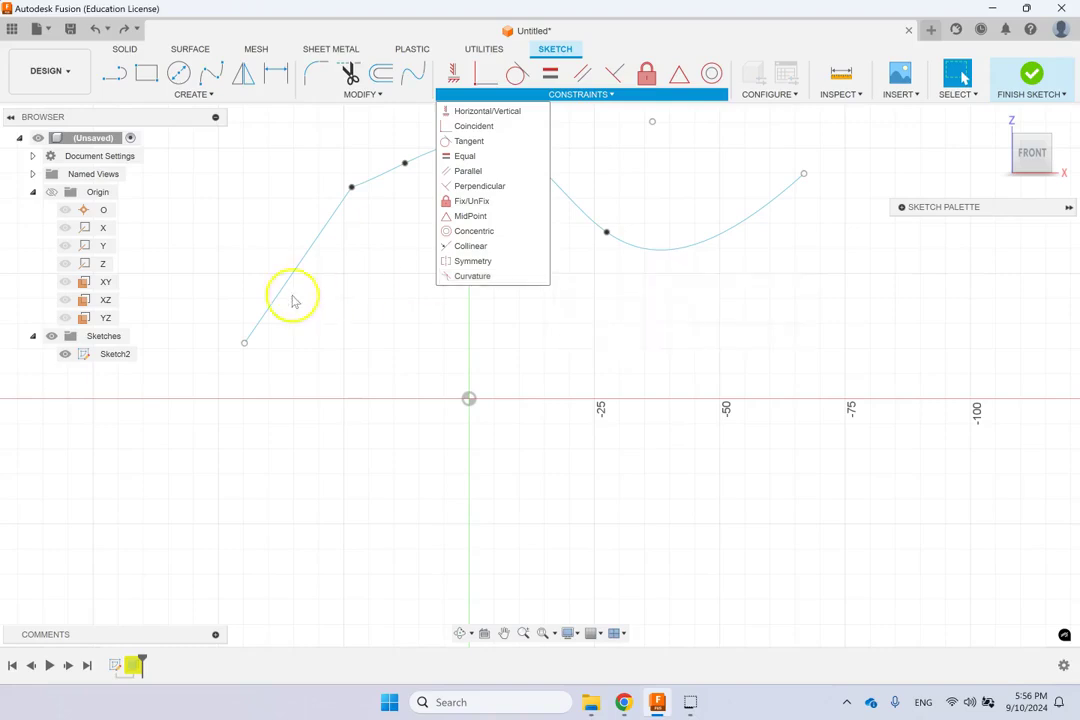
pyautogui.click(334, 212)
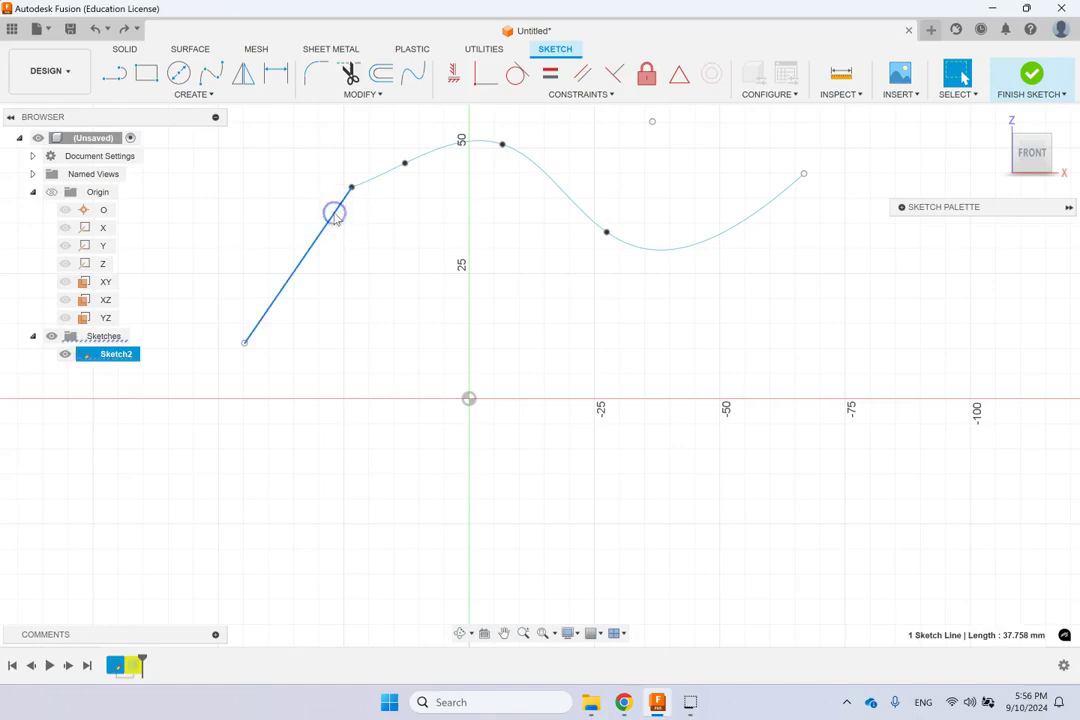
pyautogui.click(397, 172)
pyautogui.click(353, 190)
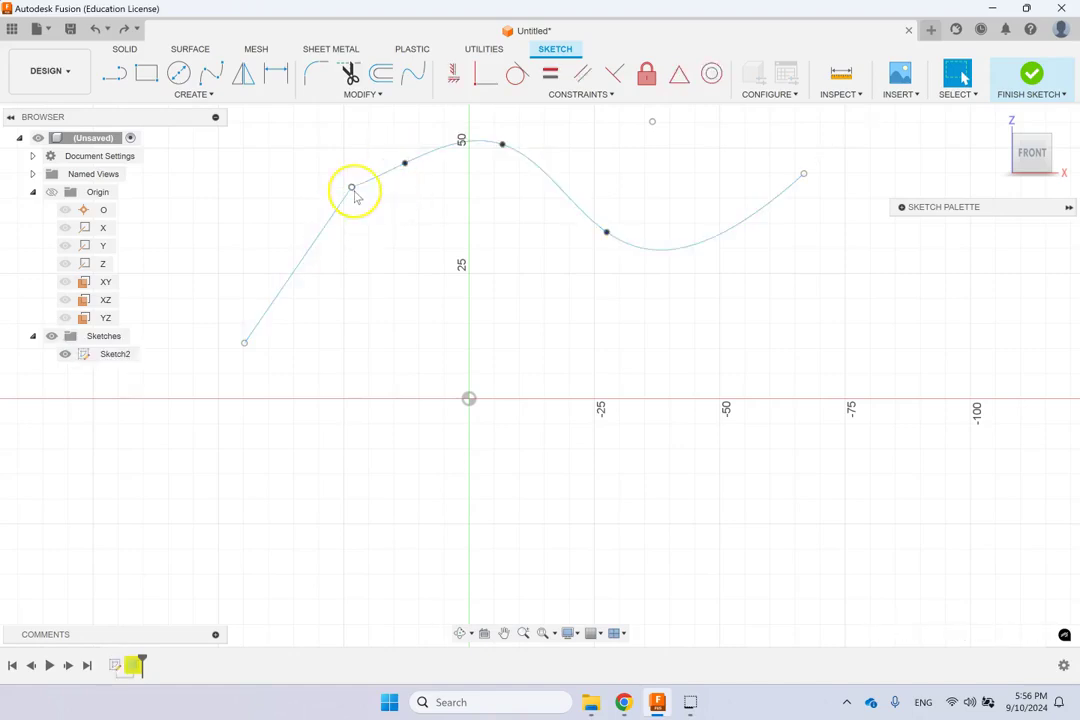
pyautogui.click(354, 192)
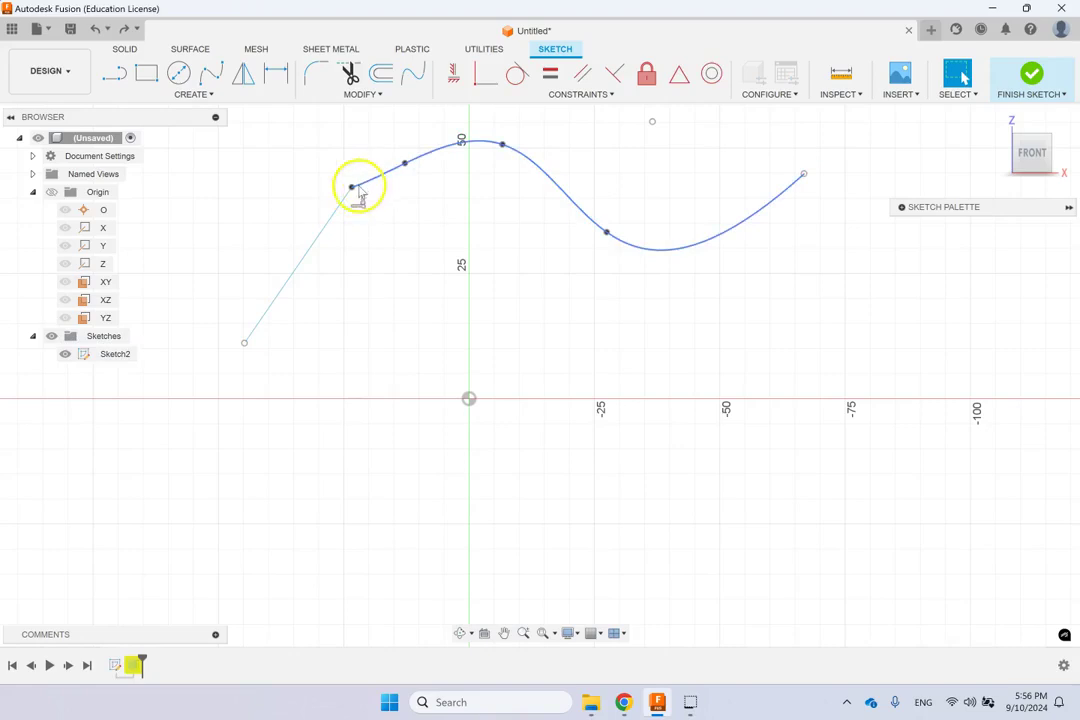
pyautogui.click(352, 190)
pyautogui.click(352, 190)
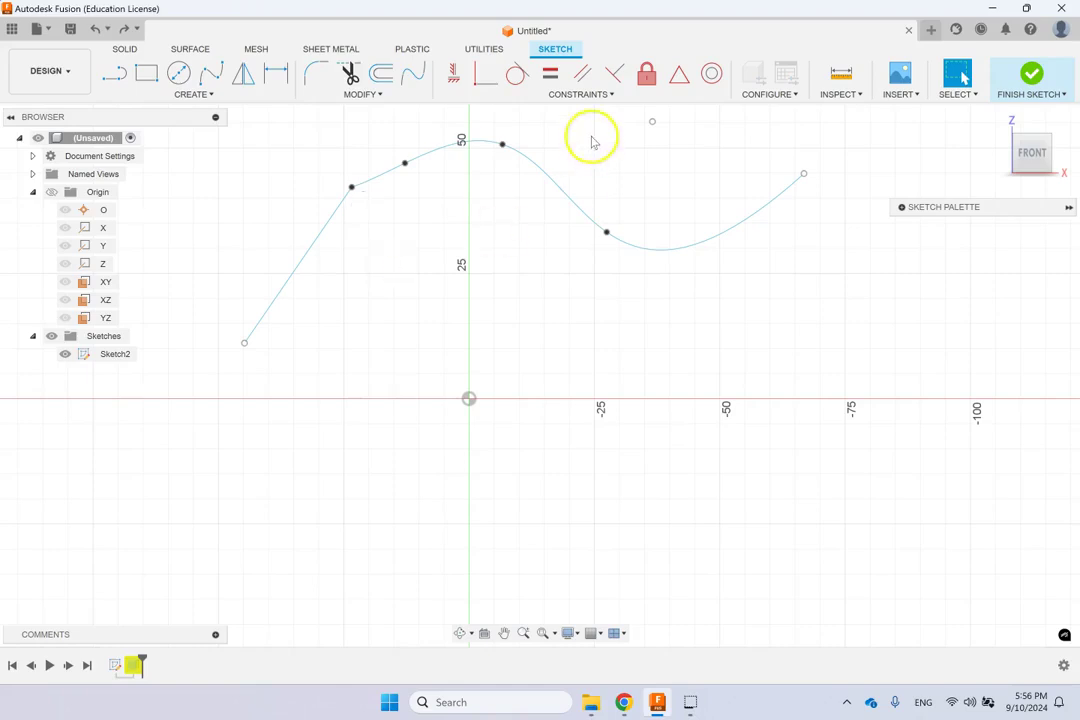
# Apply a Curvature constraint between the straight line and the spline where they join
pyautogui.click(596, 95)
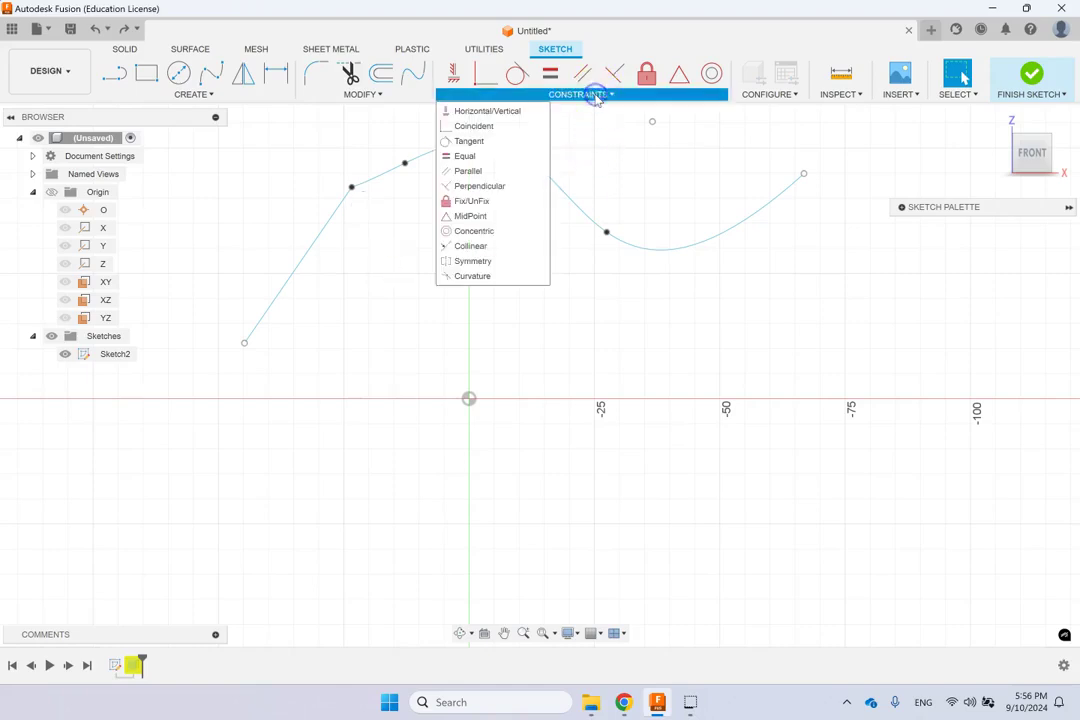
pyautogui.click(490, 278)
pyautogui.click(333, 225)
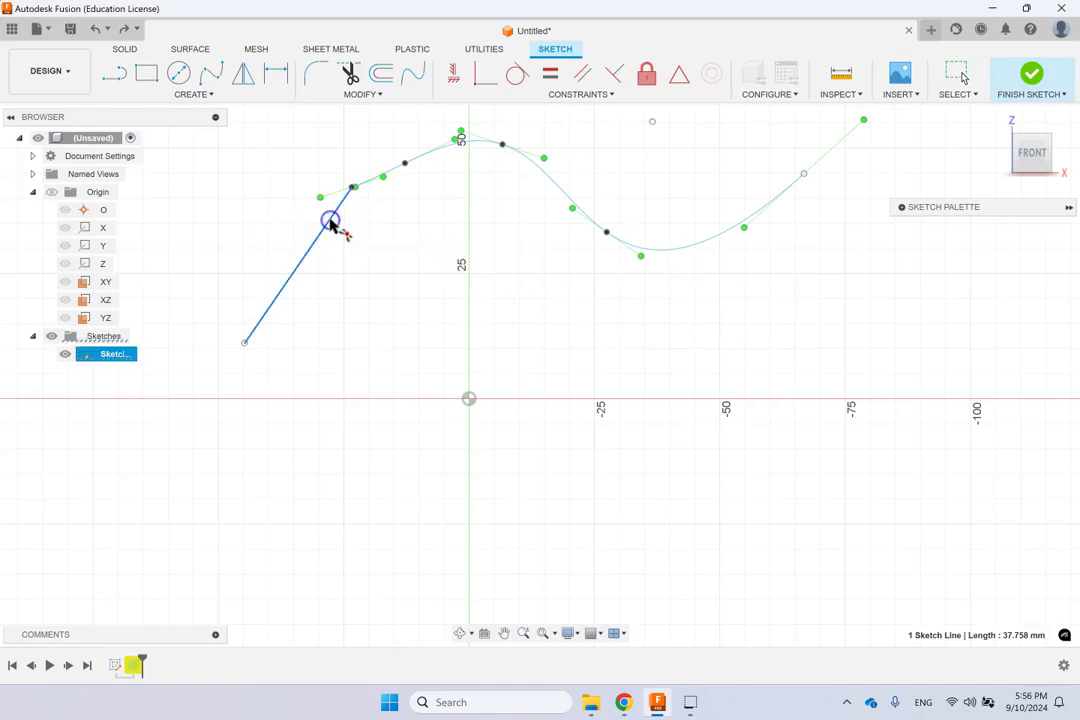
pyautogui.click(378, 183)
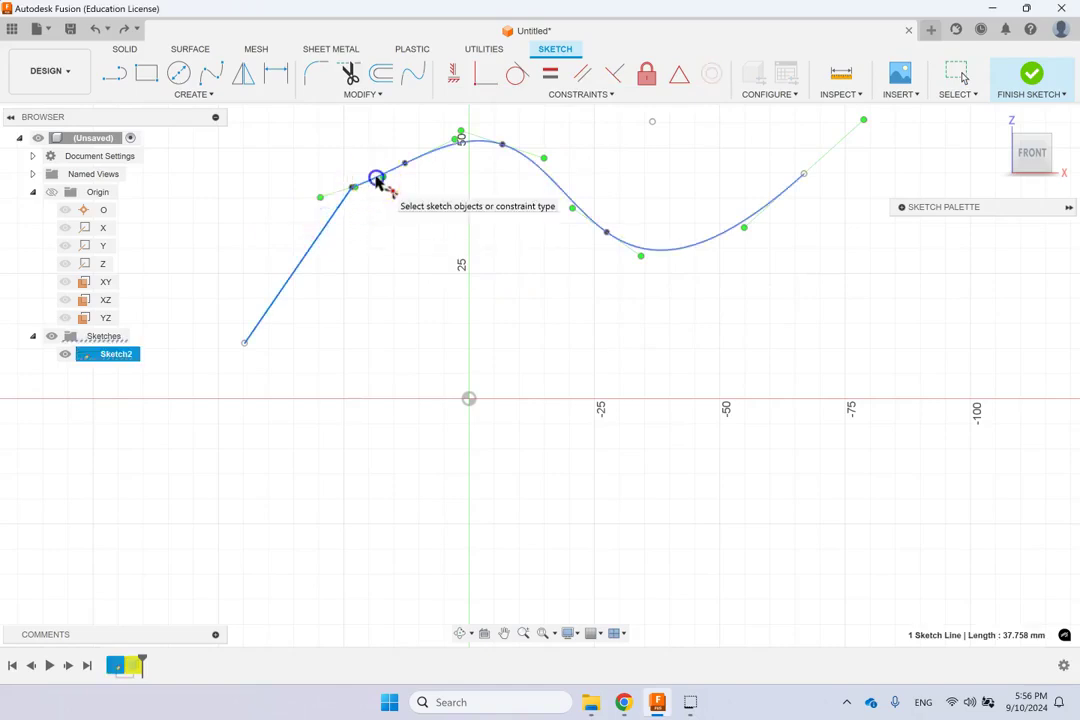
pyautogui.scroll(6, 357, 180)
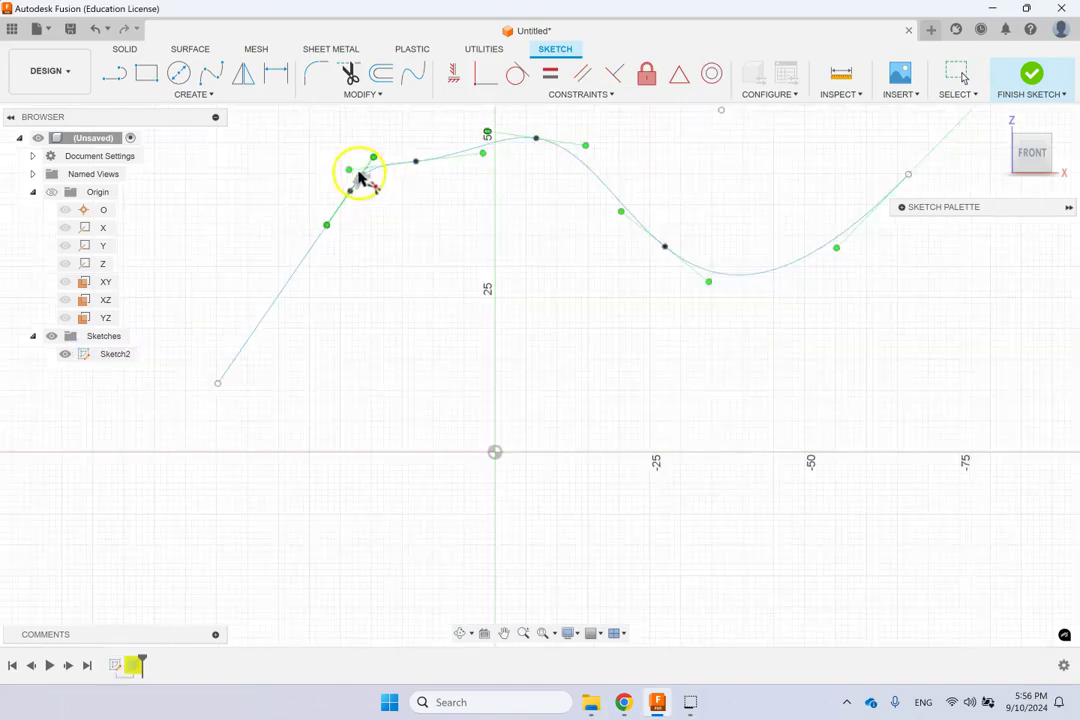
pyautogui.scroll(3, 357, 187)
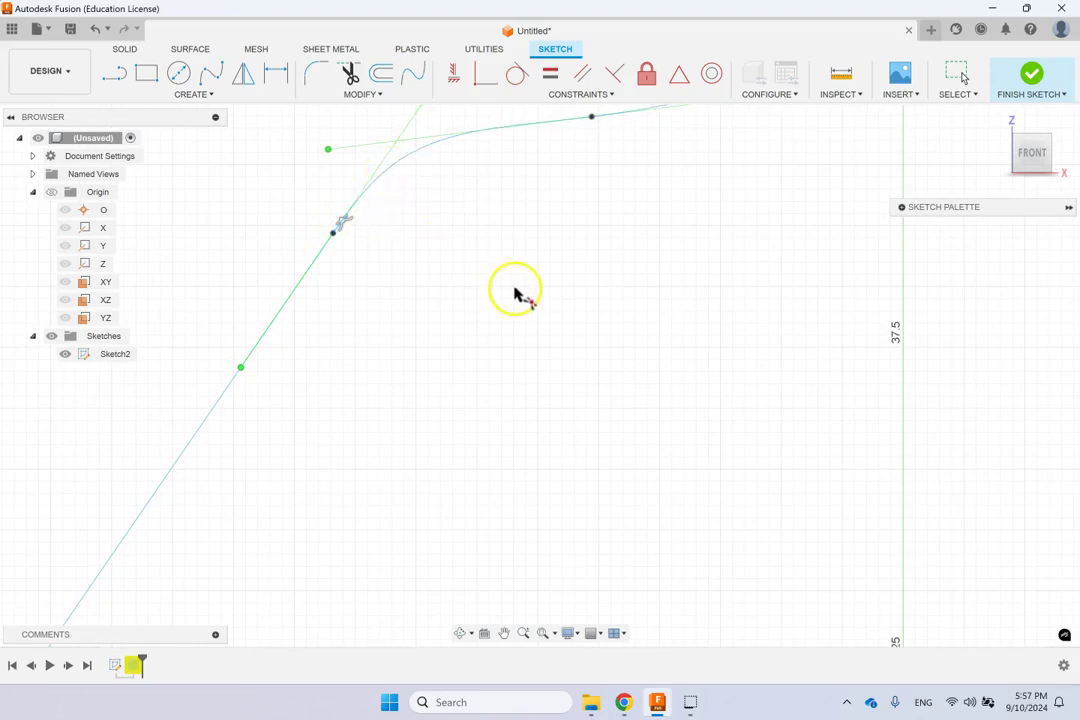
pyautogui.scroll(-2, 513, 293)
pyautogui.scroll(-2, 513, 293)
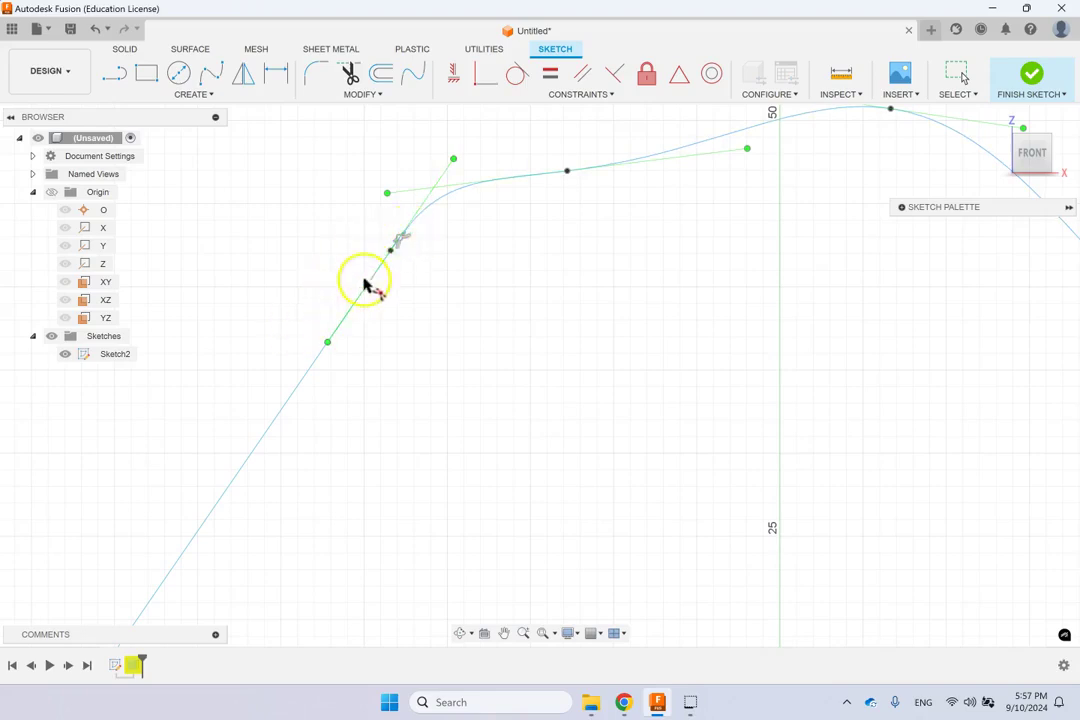
pyautogui.scroll(-2, 470, 290)
pyautogui.scroll(-3, 470, 290)
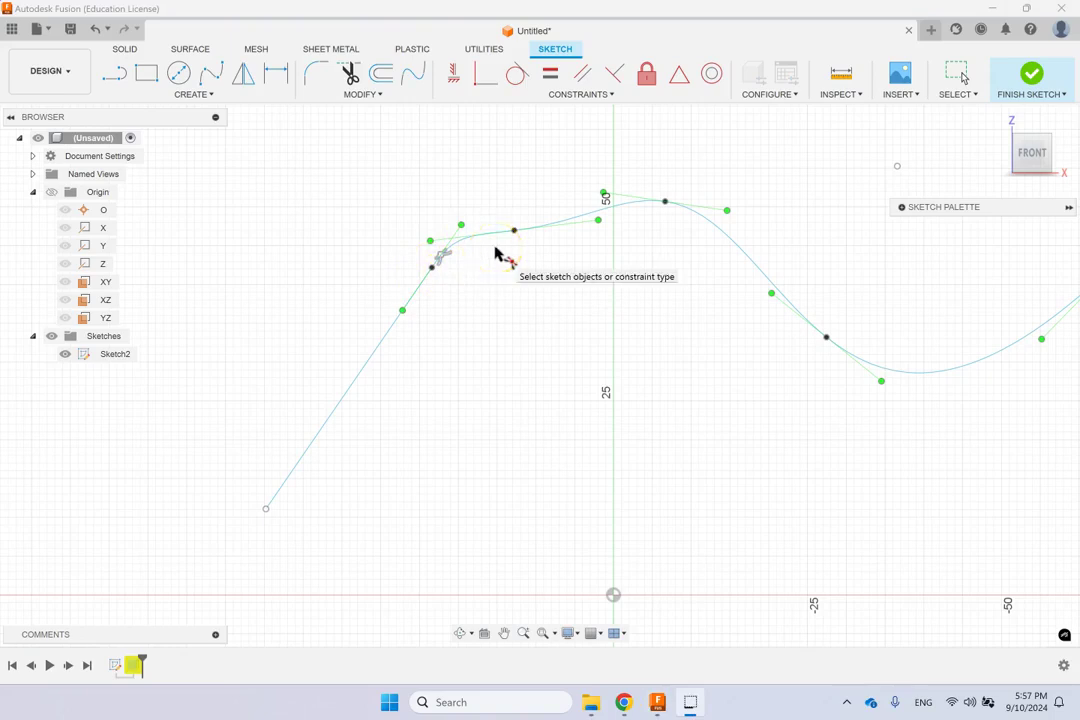
pyautogui.click(592, 96)
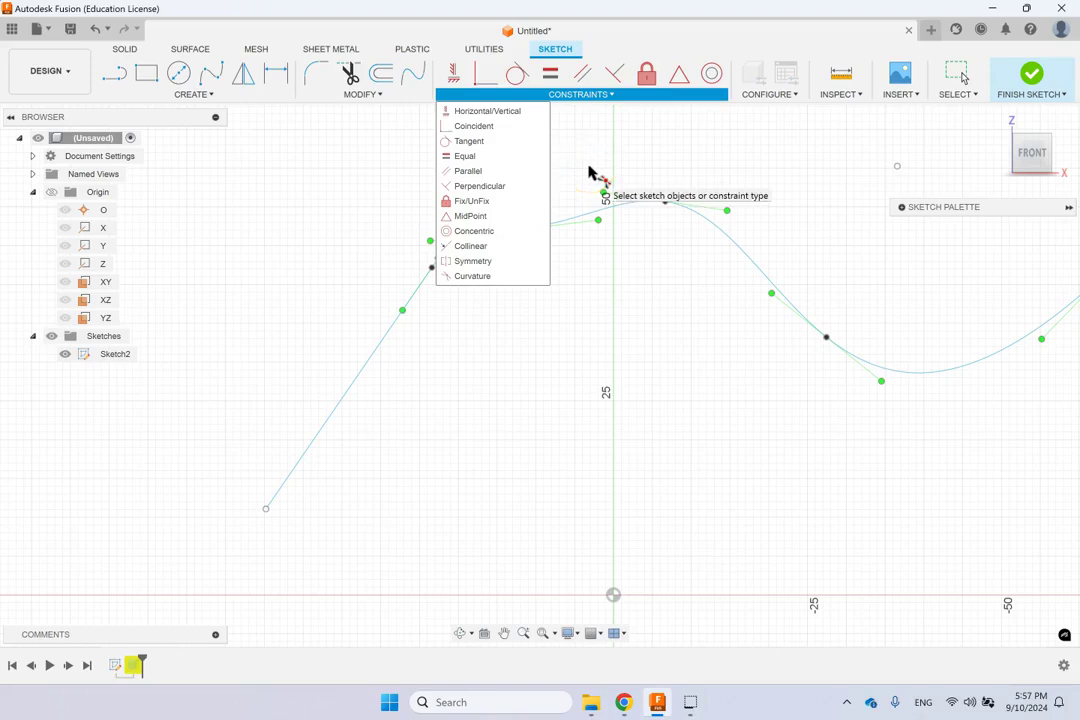
pyautogui.press('Escape')
pyautogui.click(588, 180)
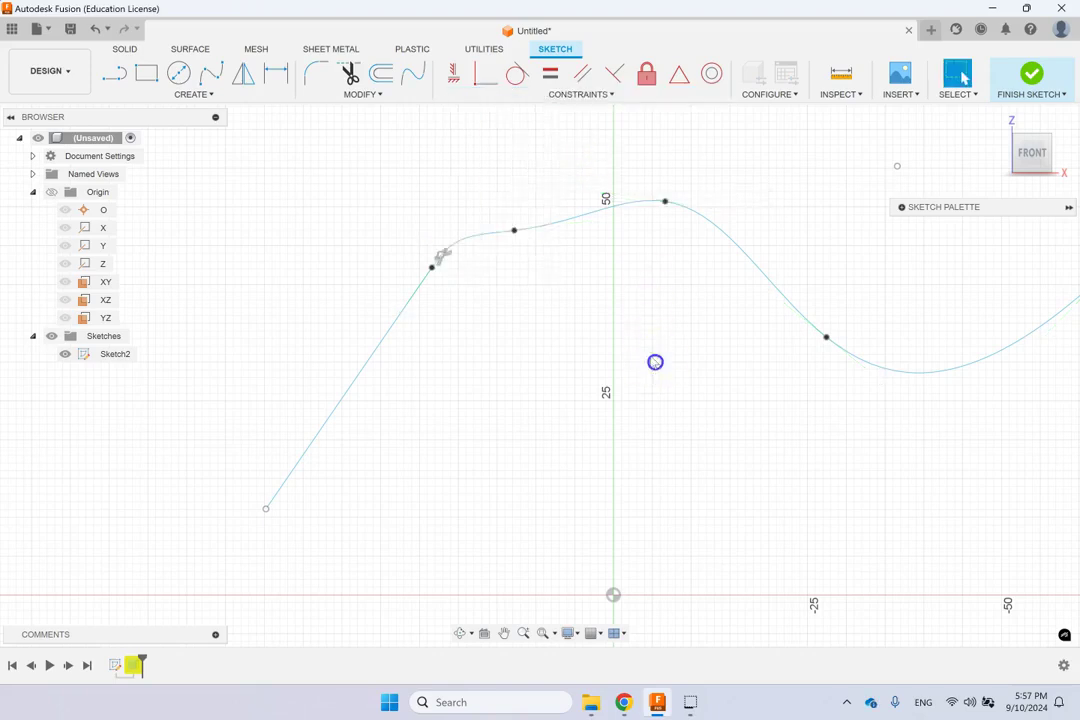
pyautogui.click(386, 96)
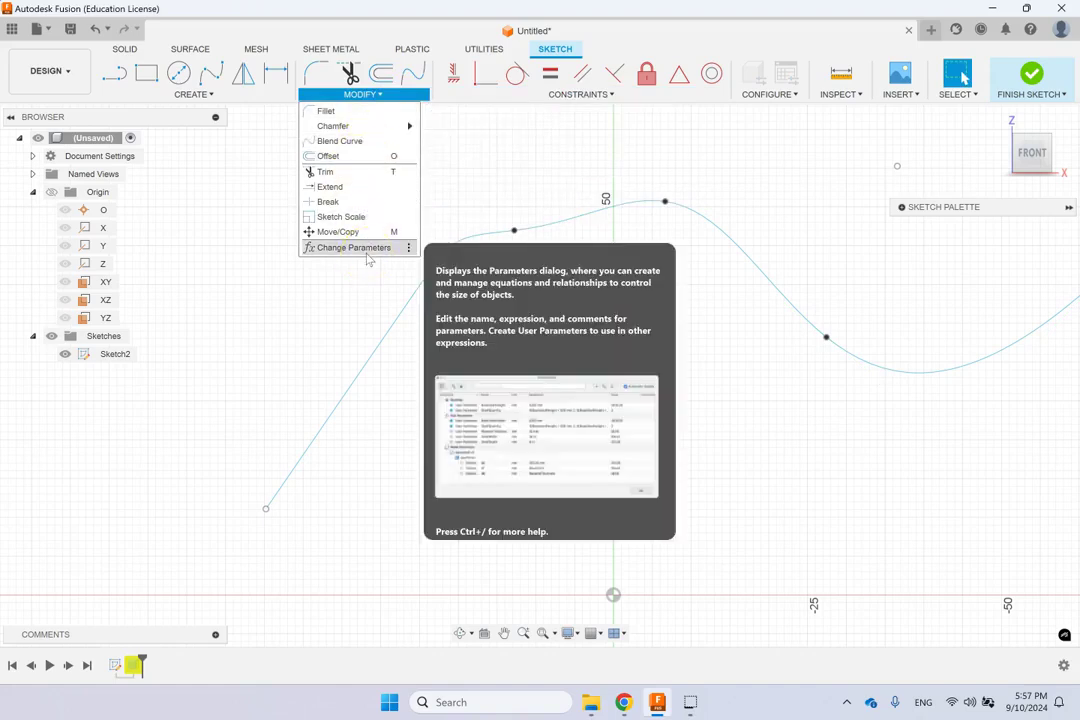
pyautogui.click(193, 94)
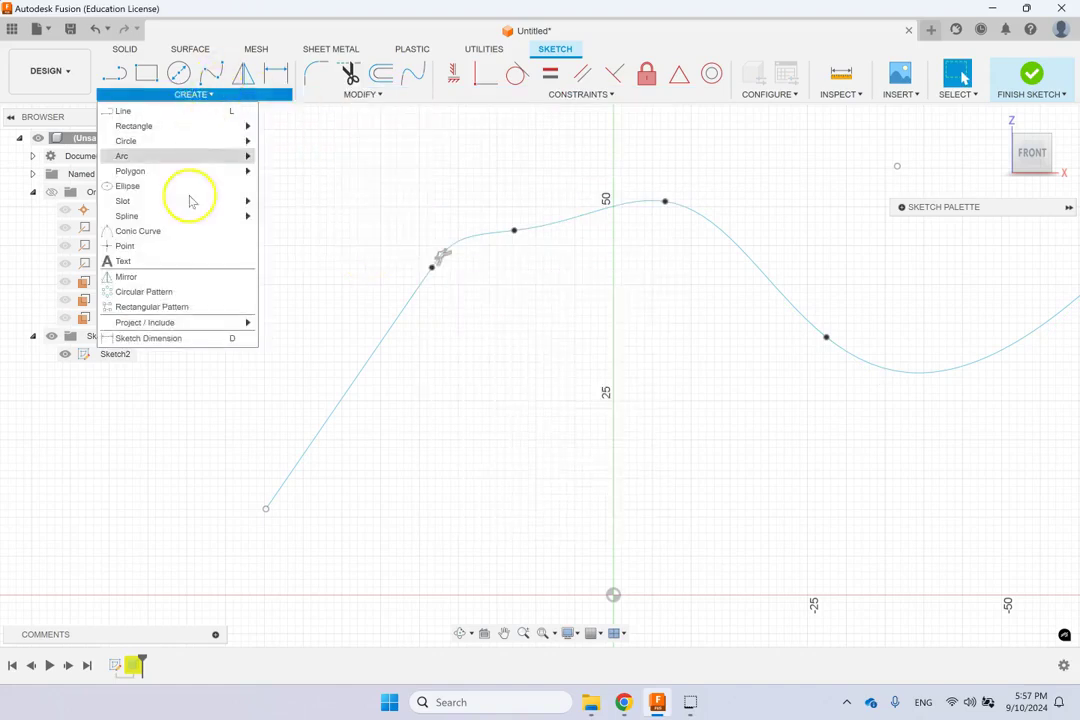
pyautogui.click(355, 243)
# Delete the spline and keep the straight line
pyautogui.scroll(-3, 453, 234)
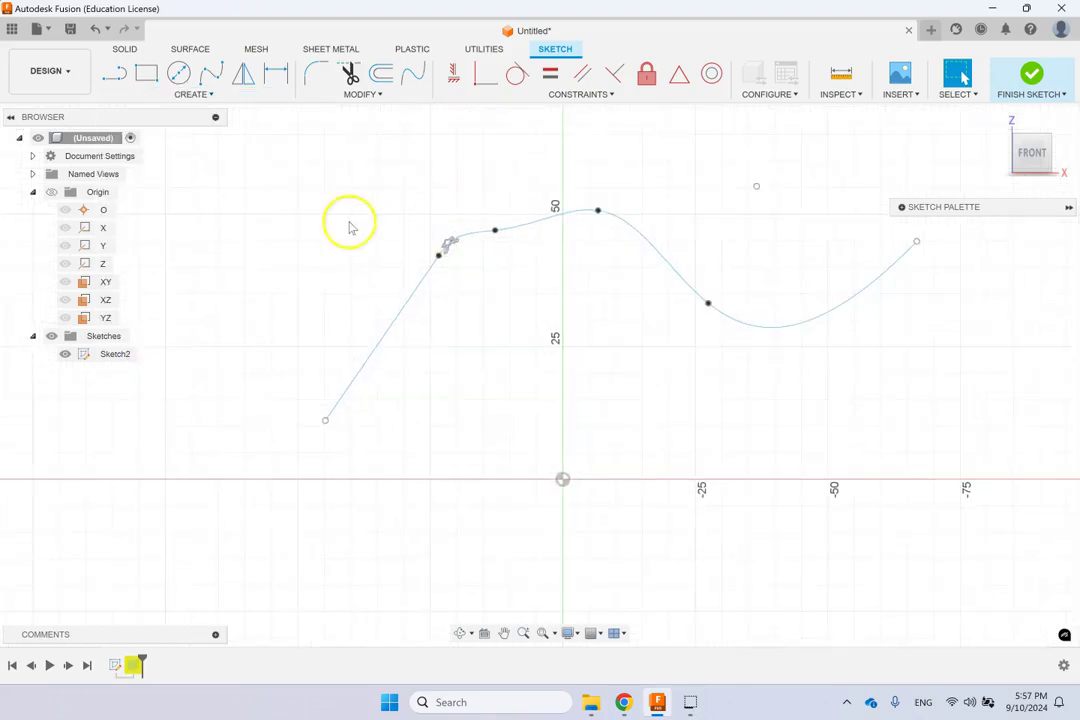
pyautogui.moveTo(254, 150); pyautogui.dragTo(940, 489)
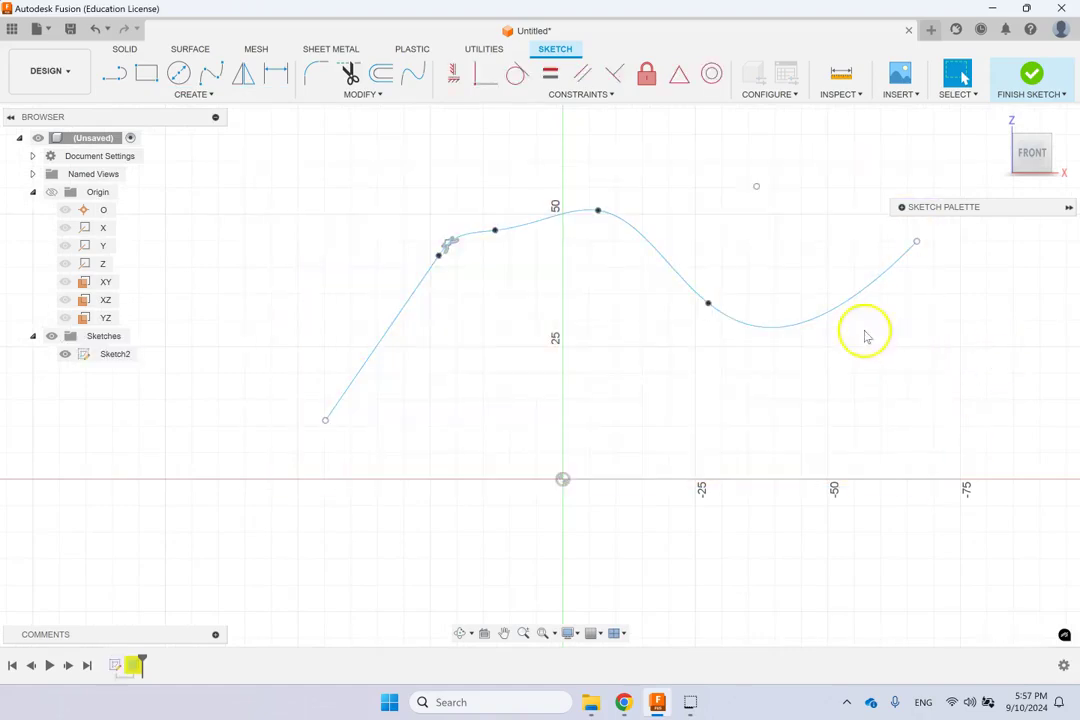
pyautogui.click(833, 320)
pyautogui.press('Delete')
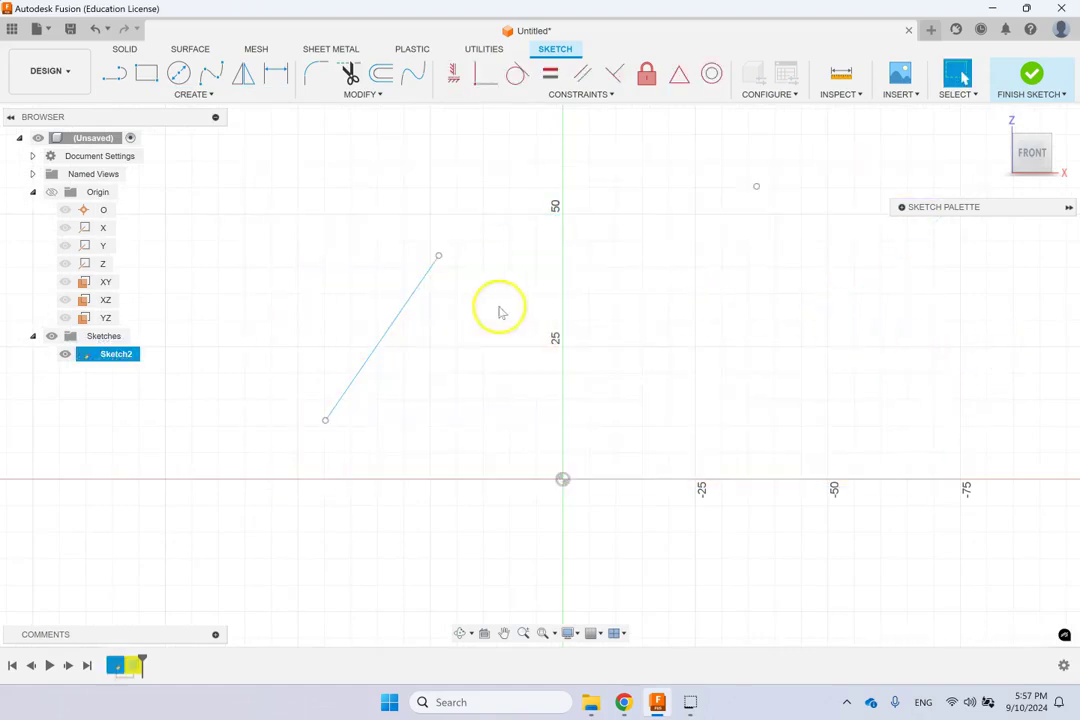
# Select the remaining line and review the sketch palette's options such as linetype, grid, snap and constraints, closing the palette when done
pyautogui.click(419, 297)
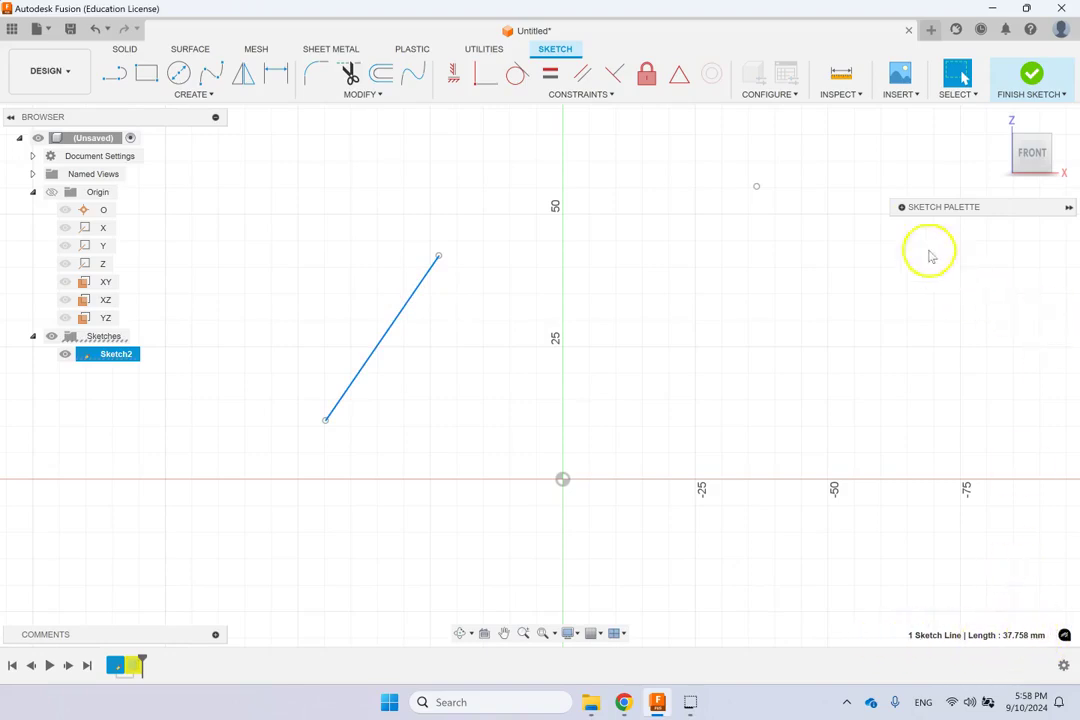
pyautogui.click(903, 209)
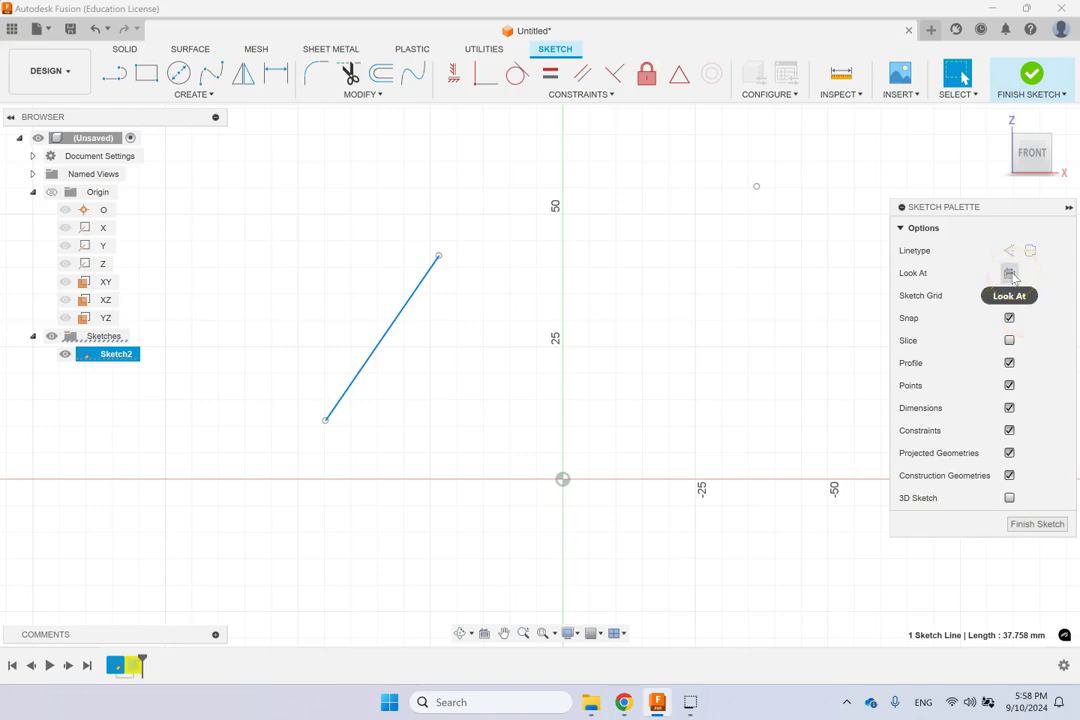
pyautogui.click(1036, 307)
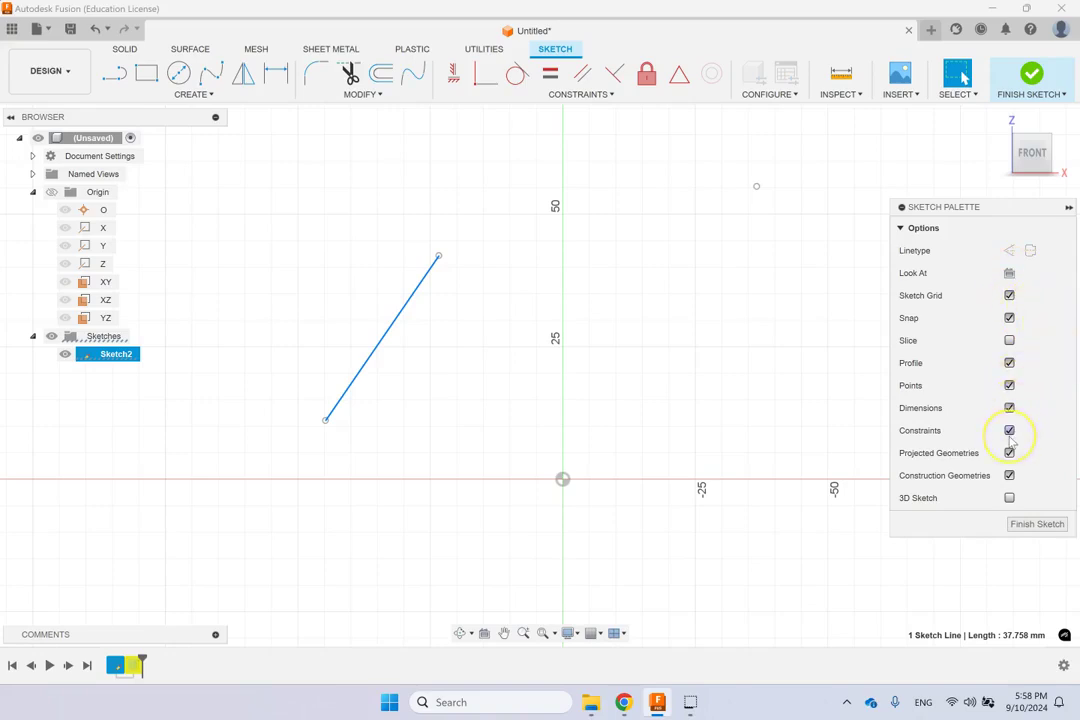
pyautogui.click(766, 435)
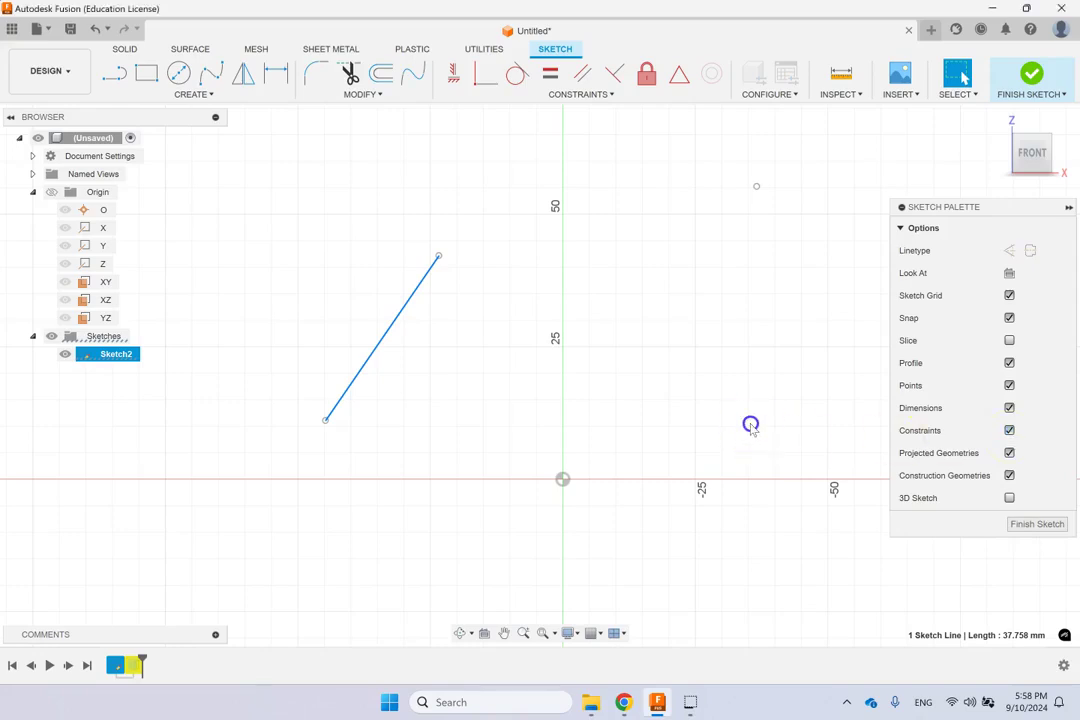
pyautogui.click(900, 207)
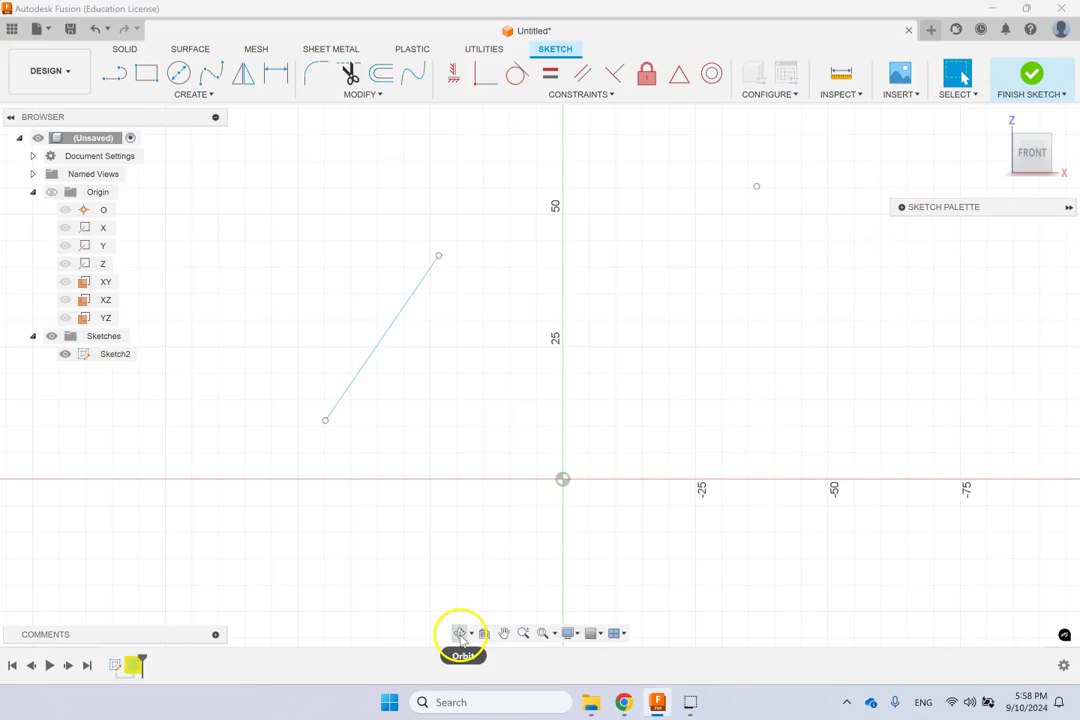
# Review the navigation tools such as Orbit, Look At and Pan, and the display settings including Visual Style and Environment
pyautogui.click(505, 635)
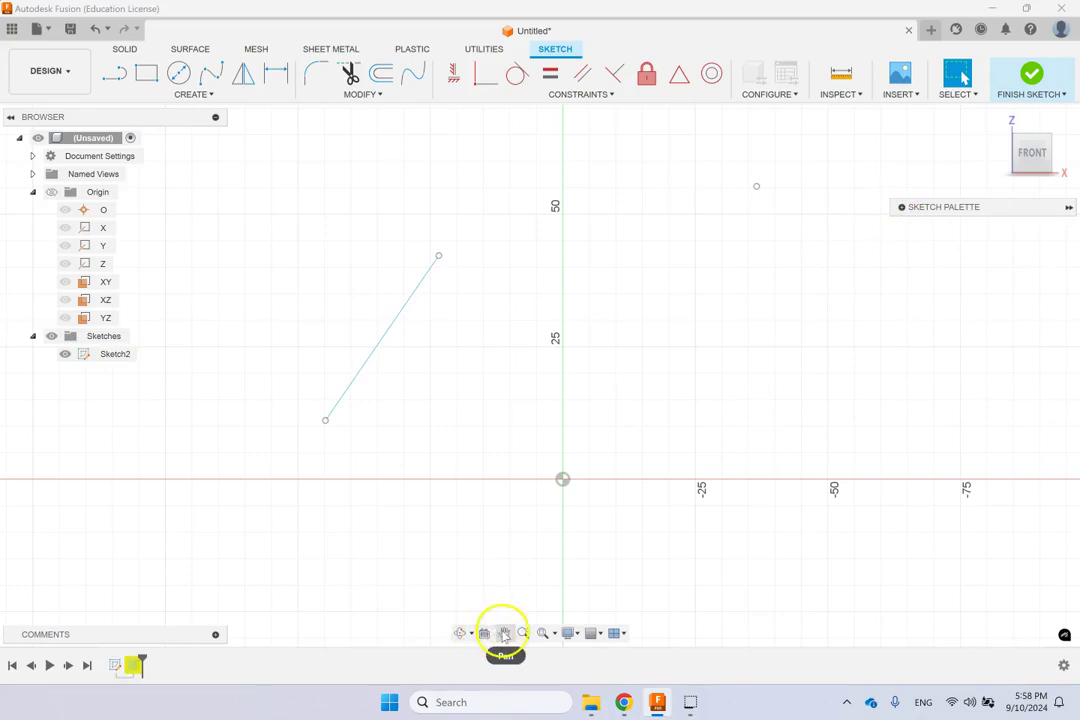
pyautogui.click(459, 635)
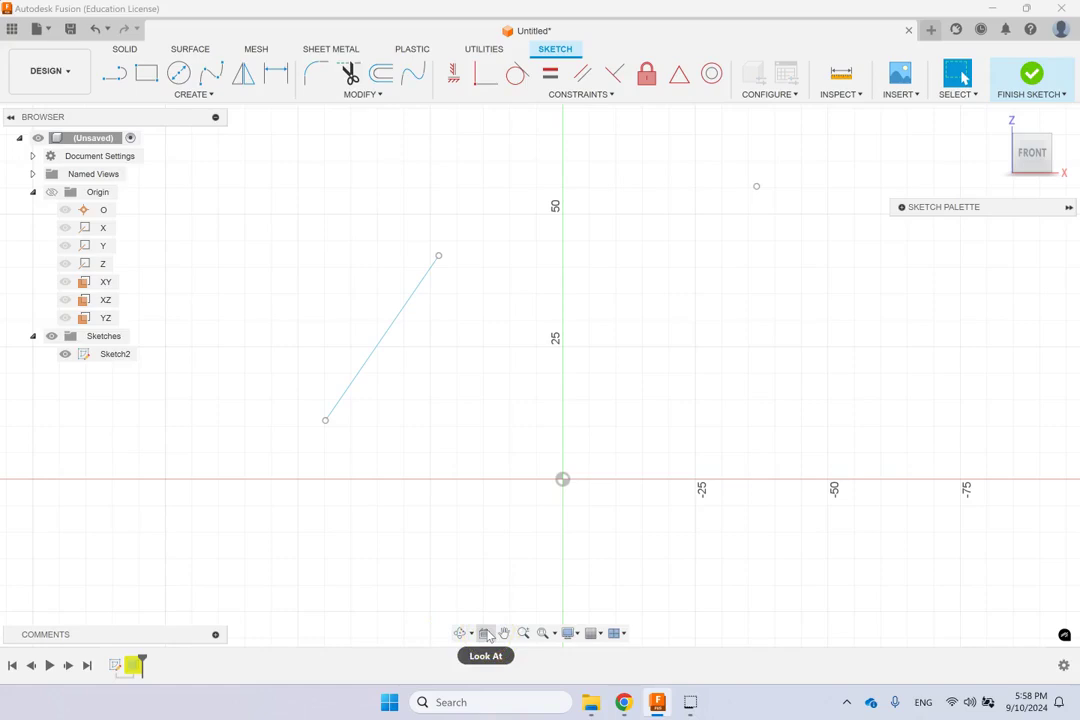
pyautogui.click(578, 634)
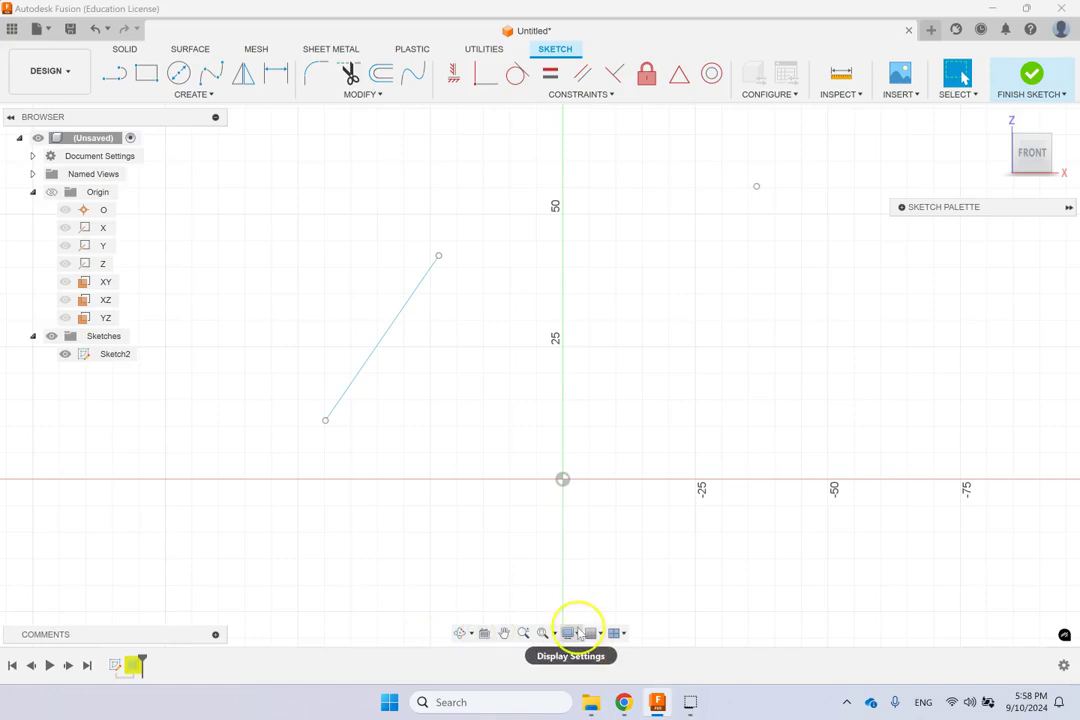
pyautogui.click(578, 633)
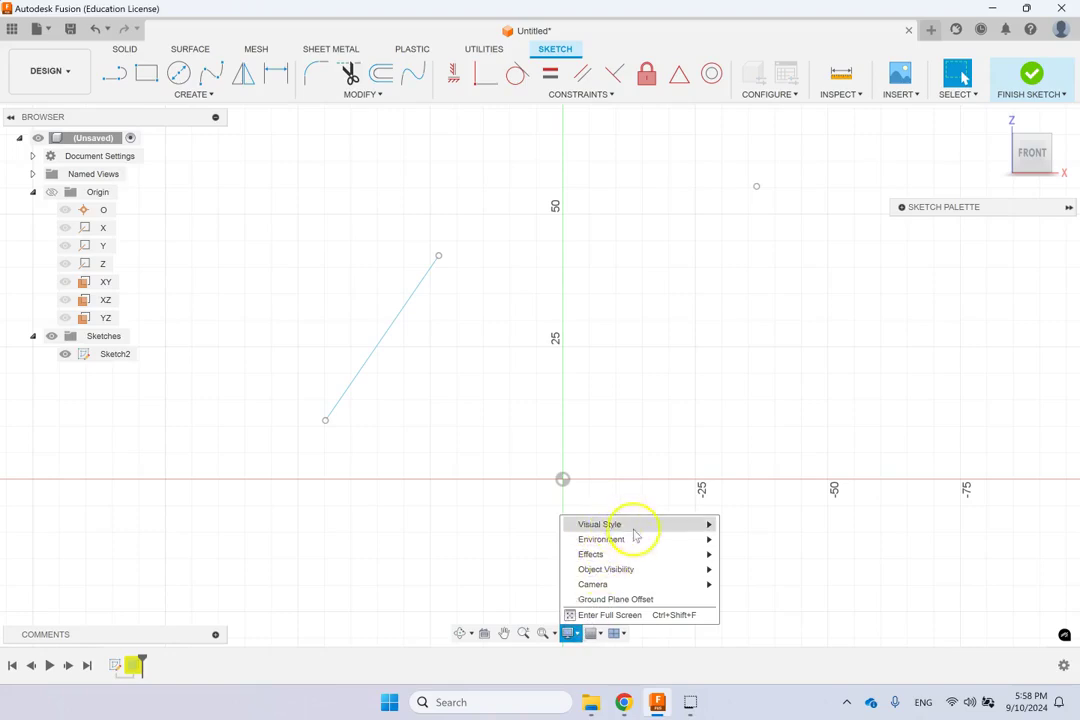
pyautogui.moveTo(640, 524)
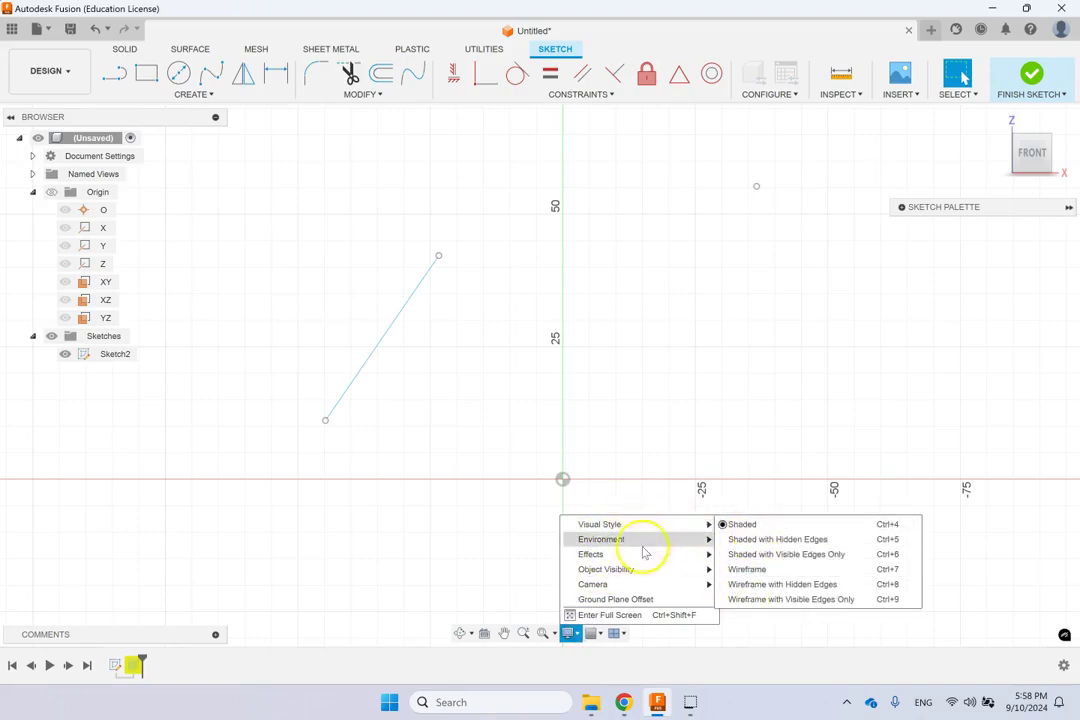
pyautogui.click(466, 557)
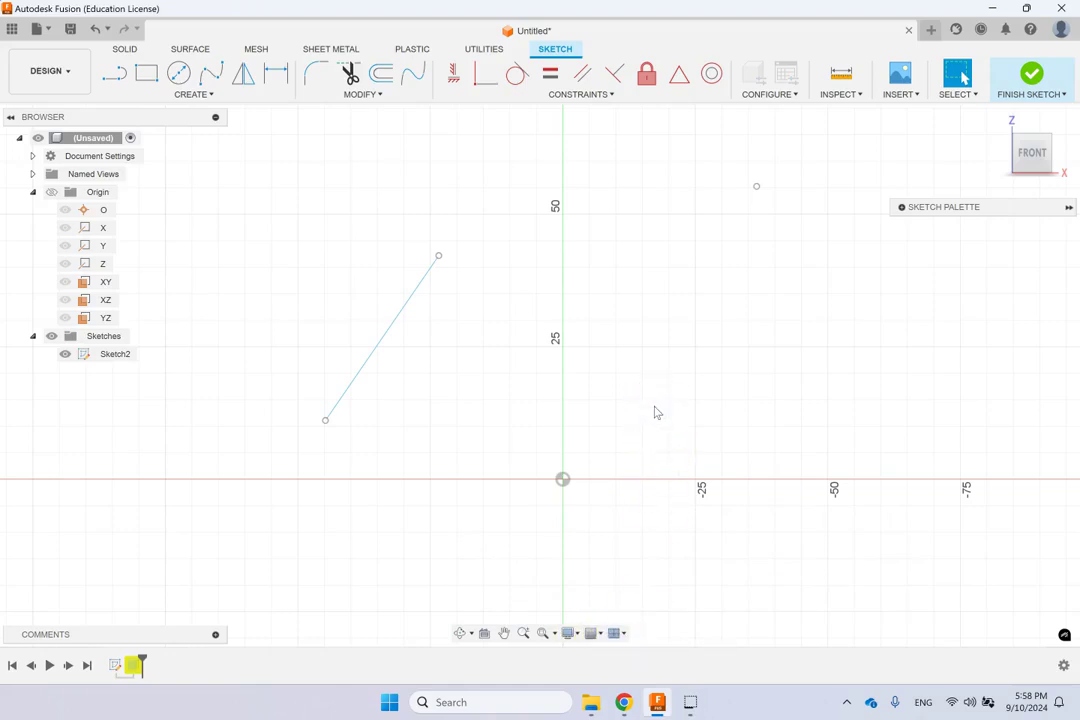
# Finish the sketch and delete Sketch2 despite the features that reference it
pyautogui.click(1032, 73)
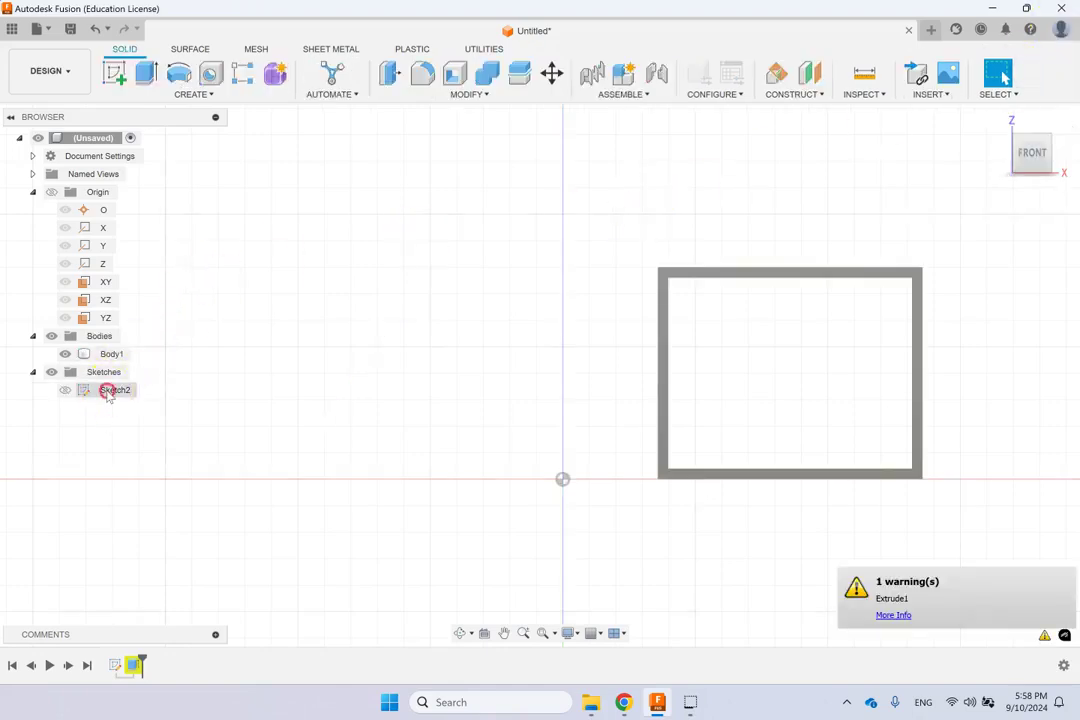
pyautogui.rightClick(107, 391)
pyautogui.click(135, 491)
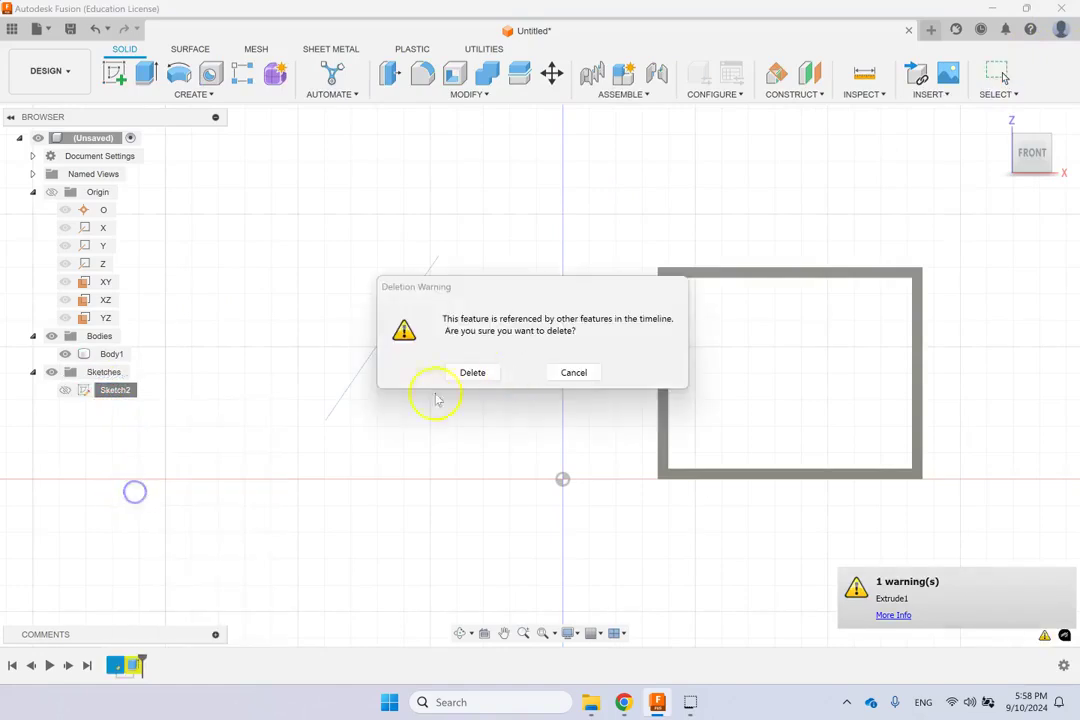
pyautogui.click(486, 375)
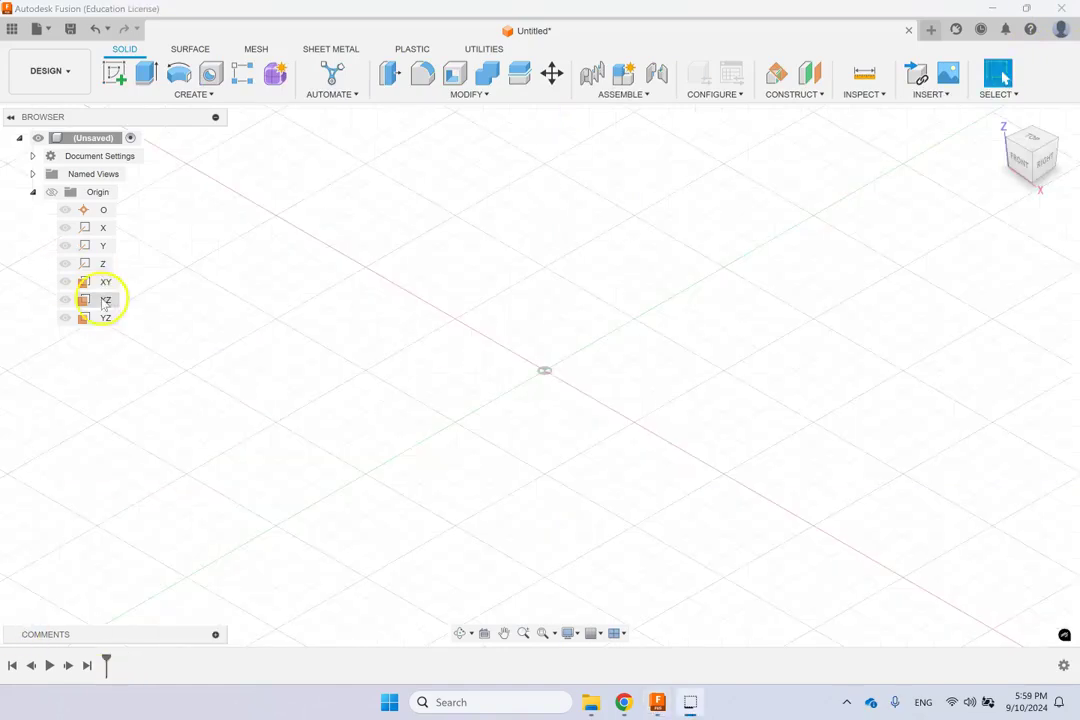
# Create a sketch on the XZ plane with a center rectangle about 50 by 30 mm at the origin, then finish it
pyautogui.click(104, 300)
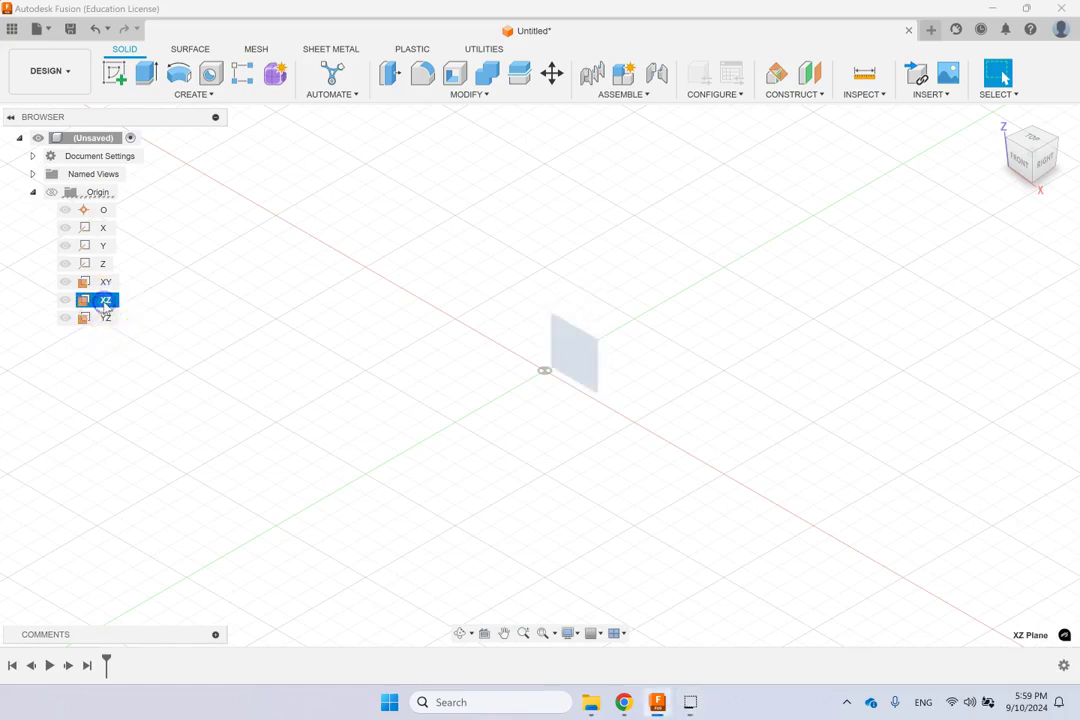
pyautogui.click(115, 70)
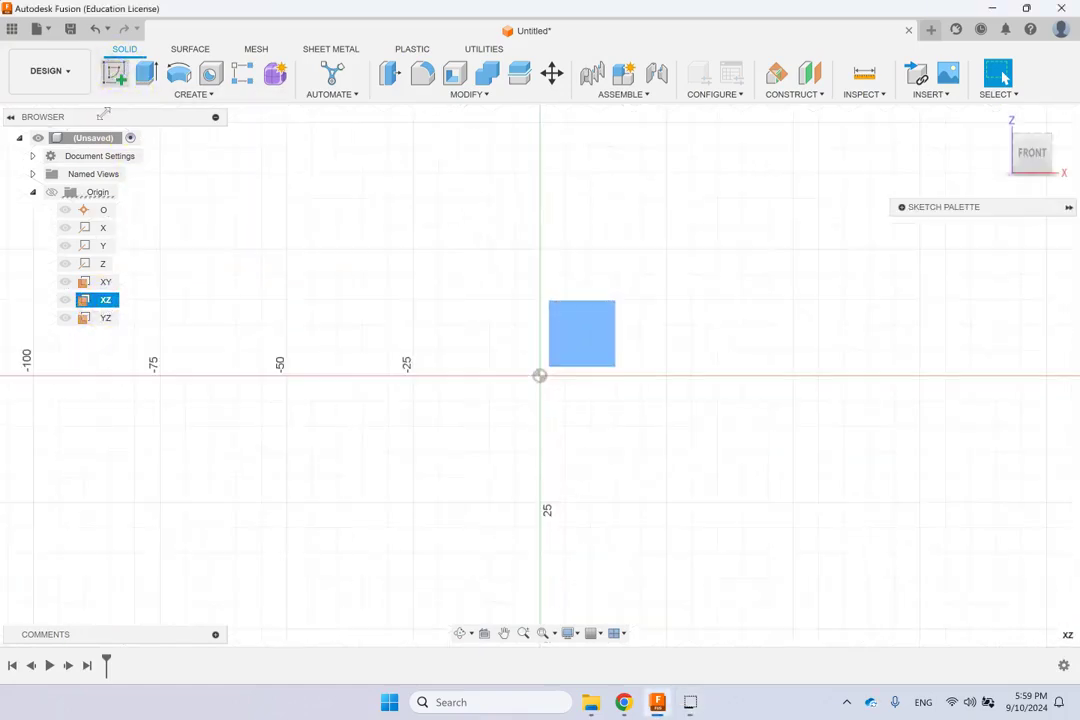
pyautogui.click(200, 94)
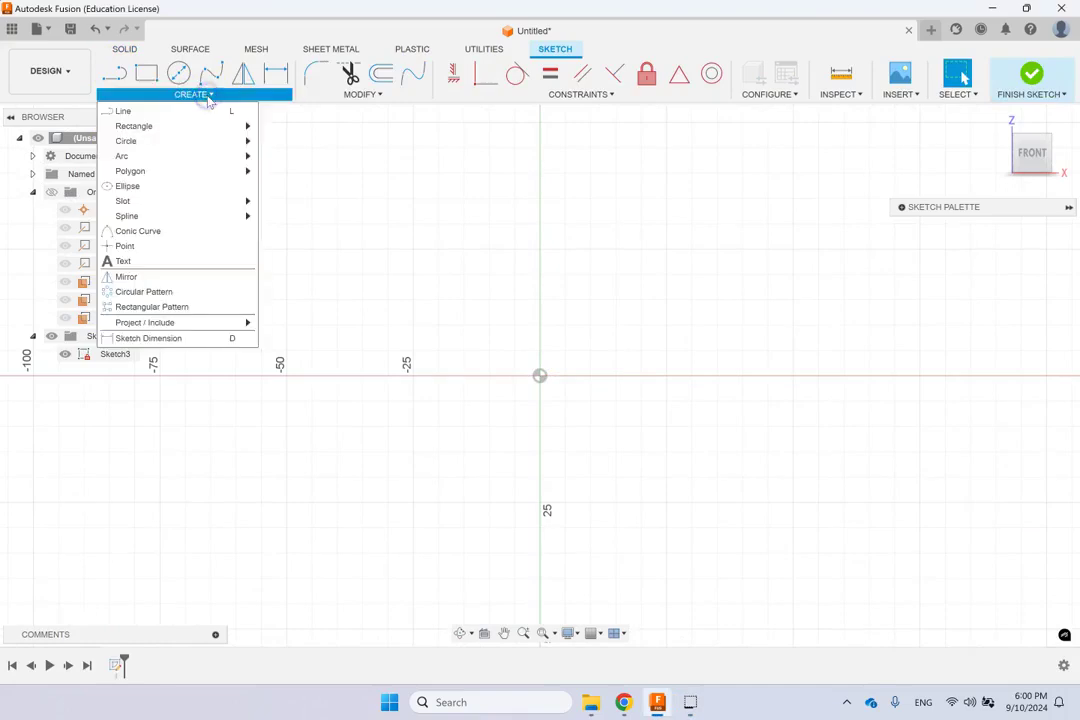
pyautogui.moveTo(161, 128)
pyautogui.click(316, 155)
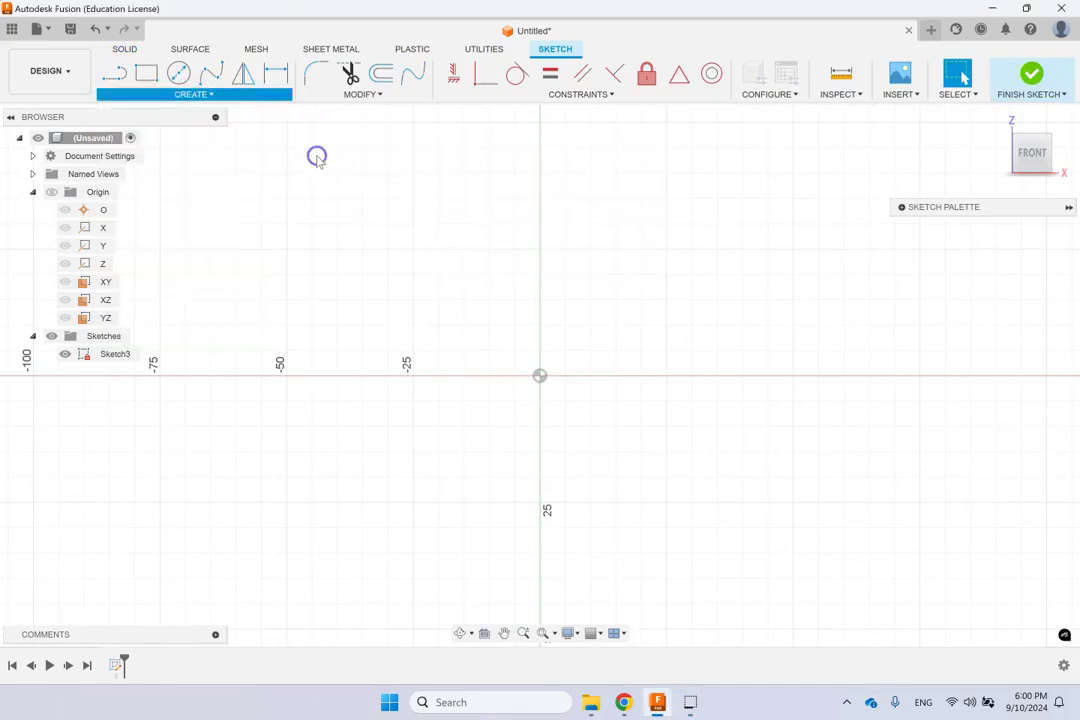
pyautogui.click(540, 377)
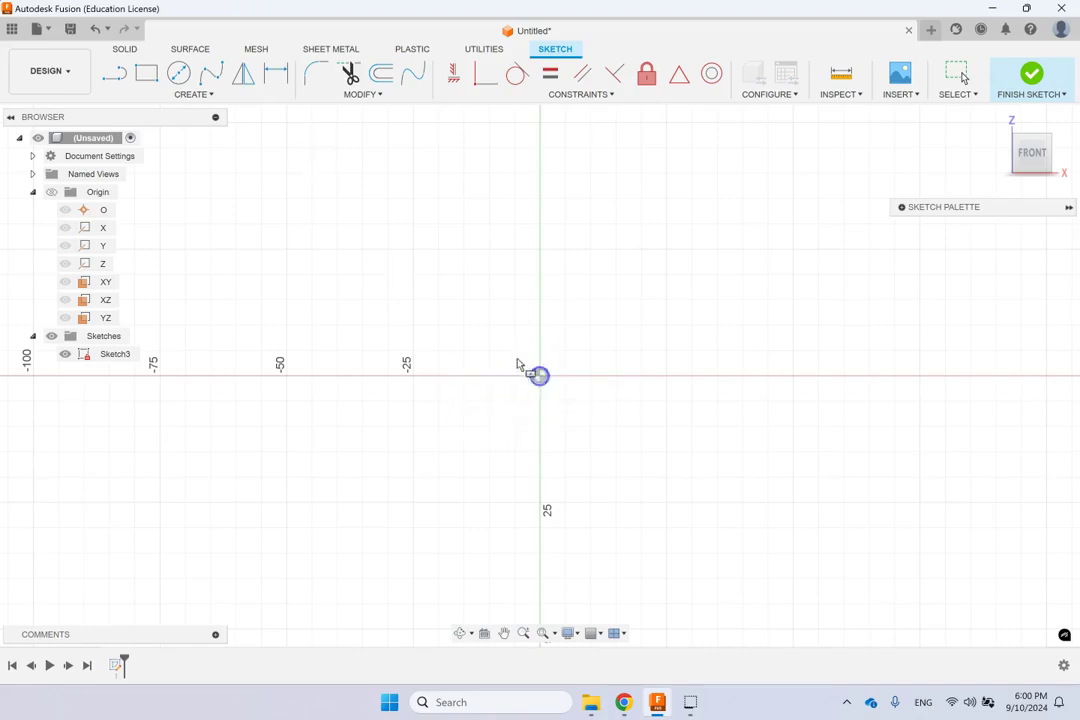
pyautogui.write('25')
pyautogui.click(414, 300)
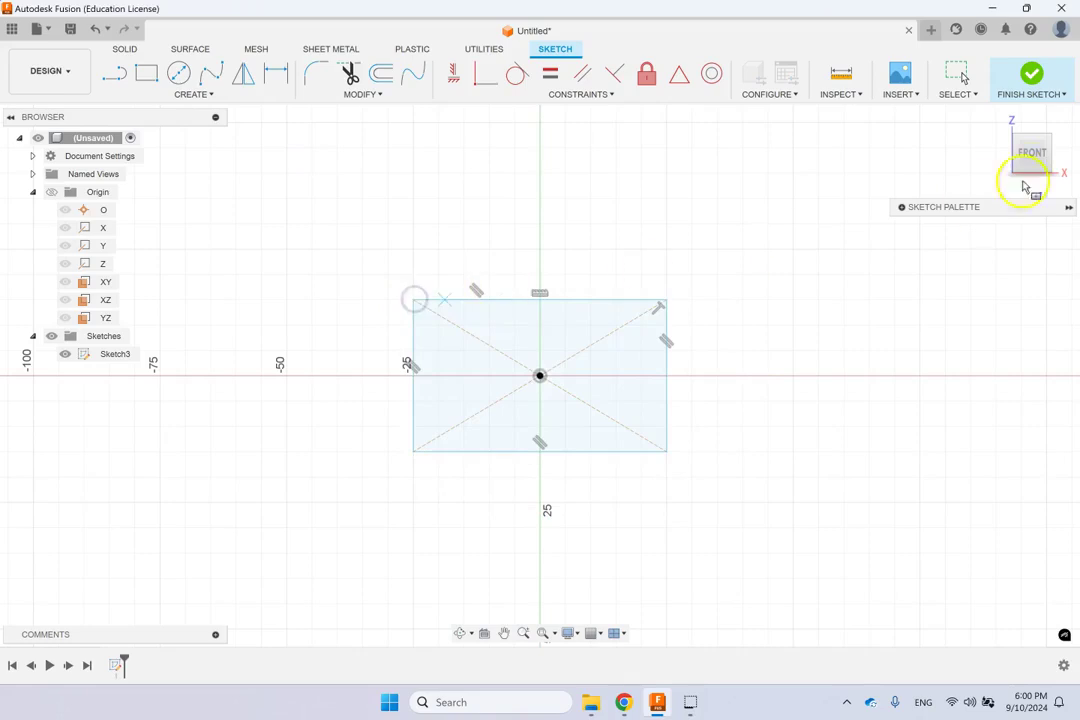
pyautogui.click(1033, 74)
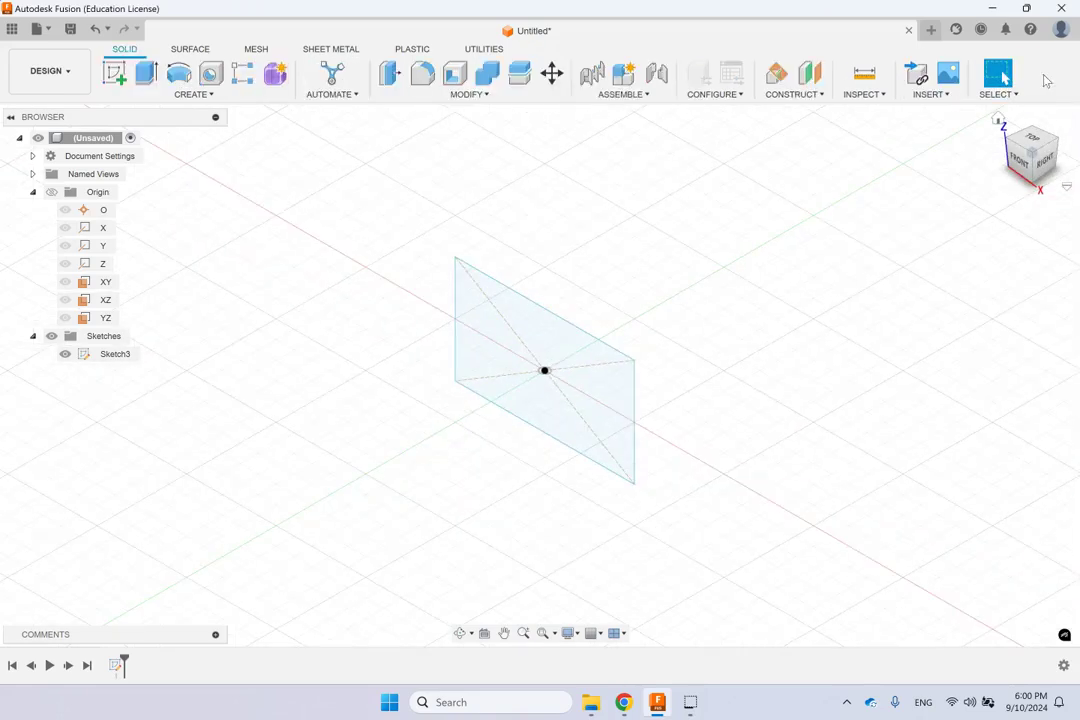
pyautogui.scroll(2, 817, 210)
pyautogui.scroll(-3, 817, 210)
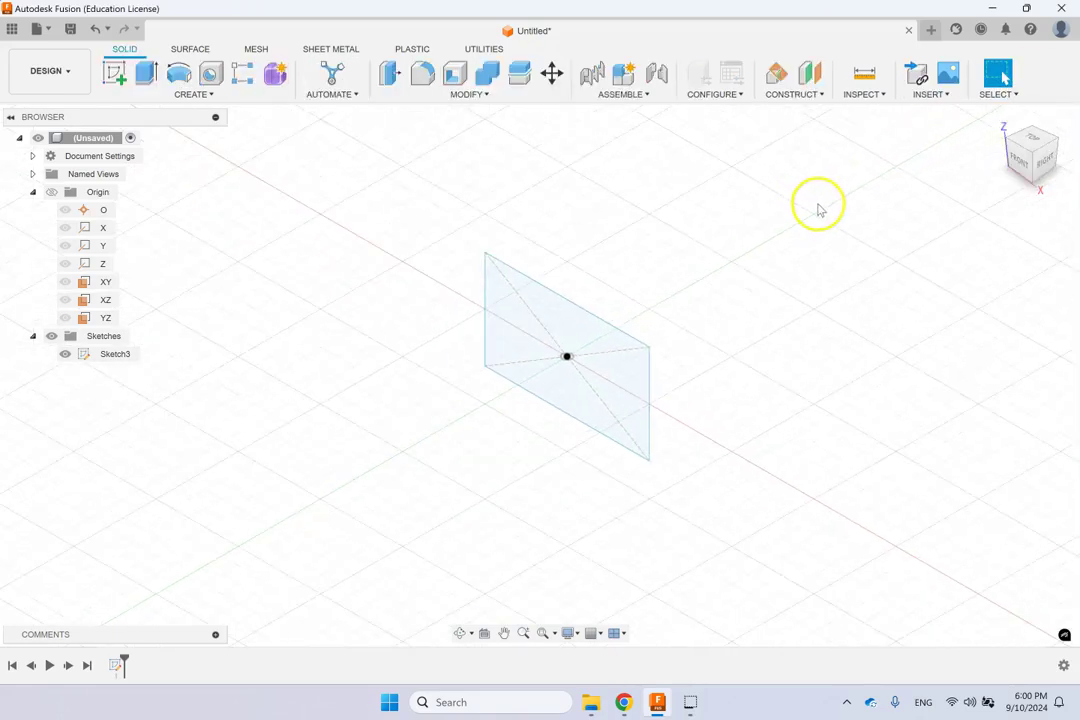
pyautogui.click(801, 208)
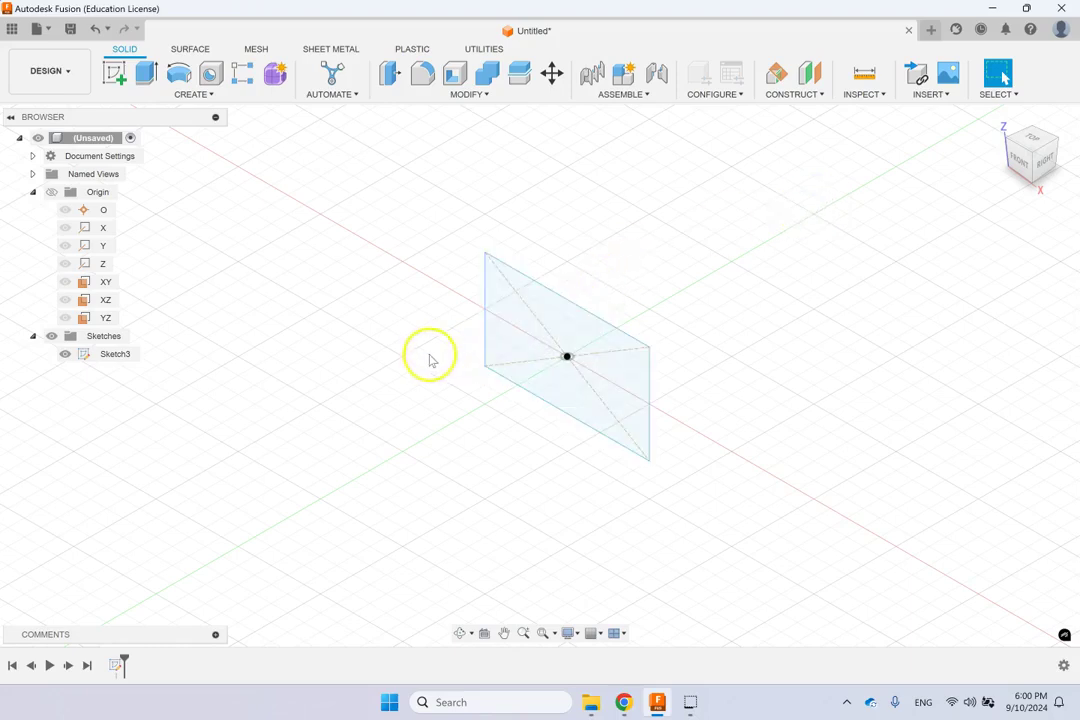
pyautogui.click(639, 236)
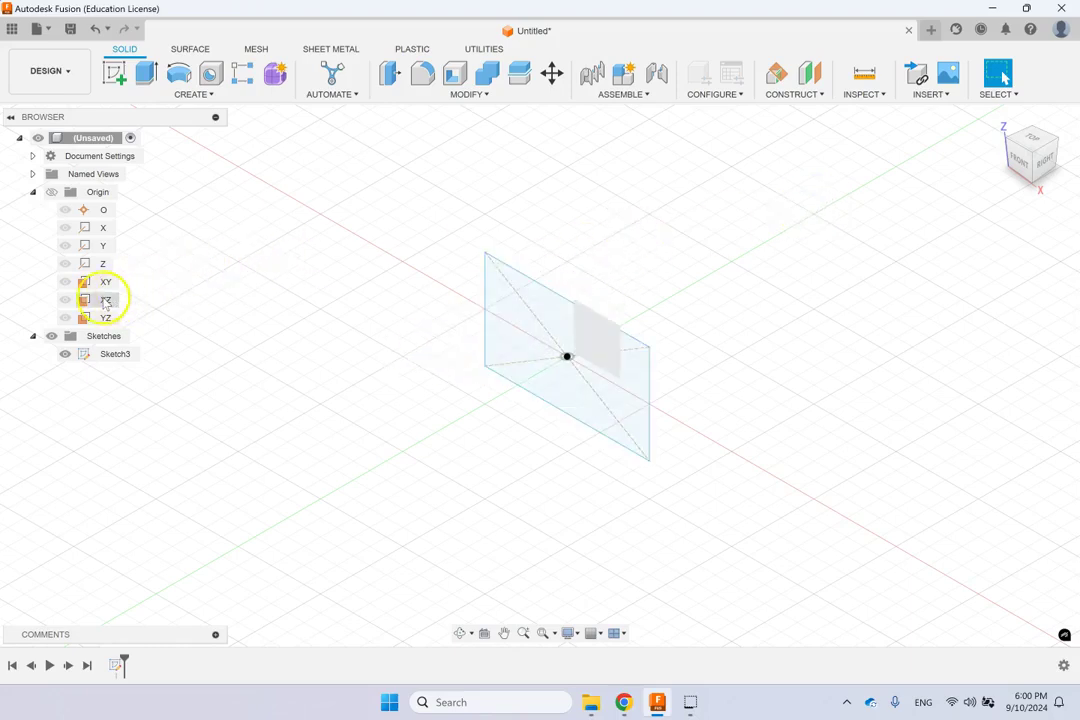
# Create an offset plane from the XZ plane, entering a distance of 200 mm before pulling it to the front side of the rectangle
pyautogui.click(106, 300)
pyautogui.click(789, 95)
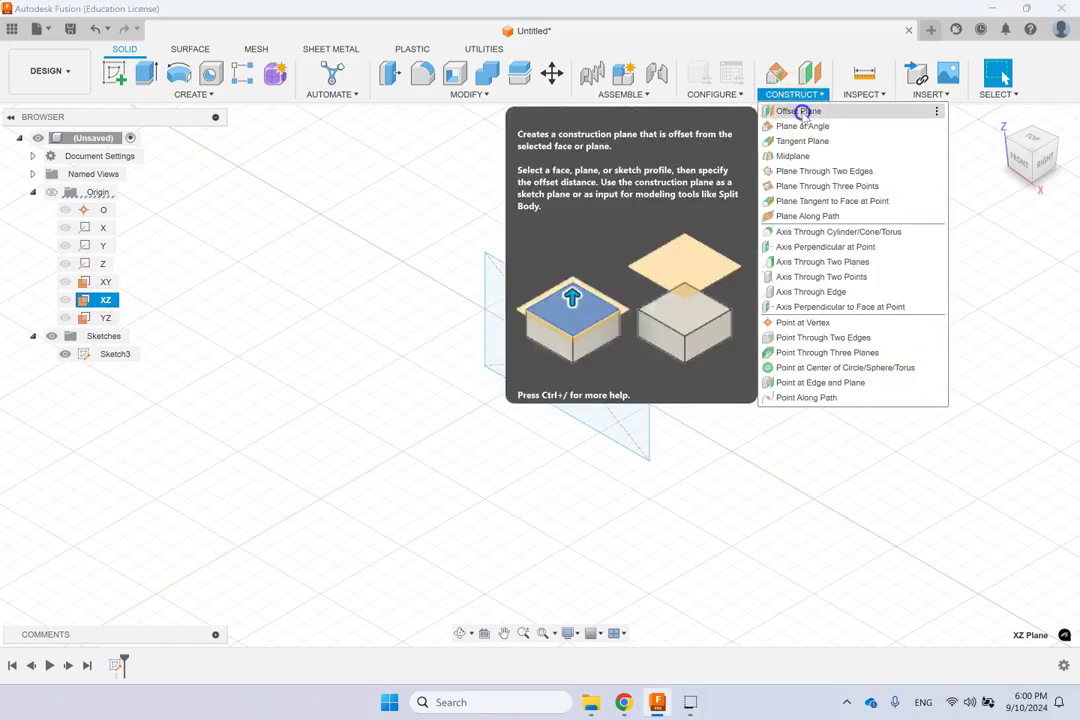
pyautogui.click(802, 112)
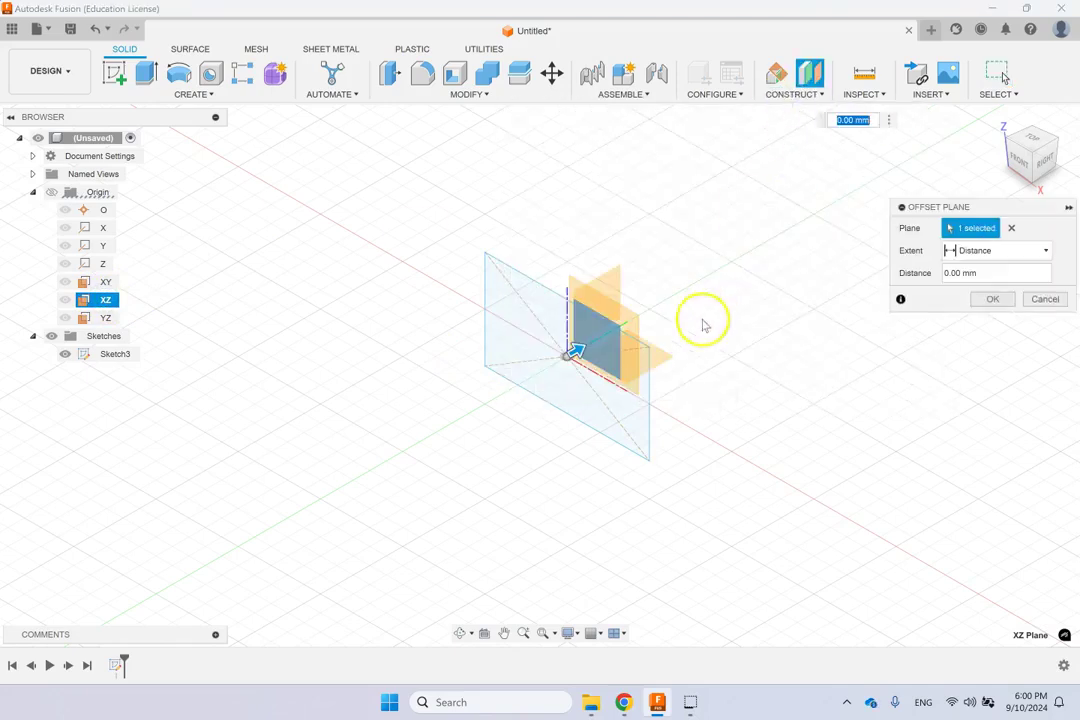
pyautogui.click(979, 274)
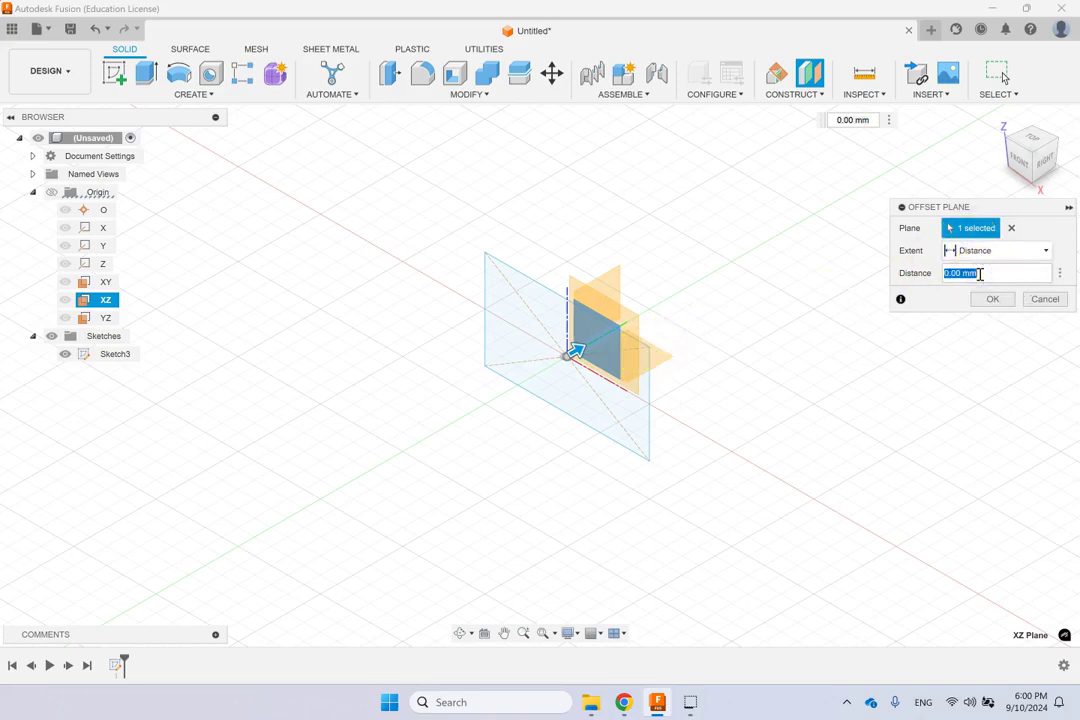
pyautogui.write('200')
pyautogui.scroll(-5, 845, 266)
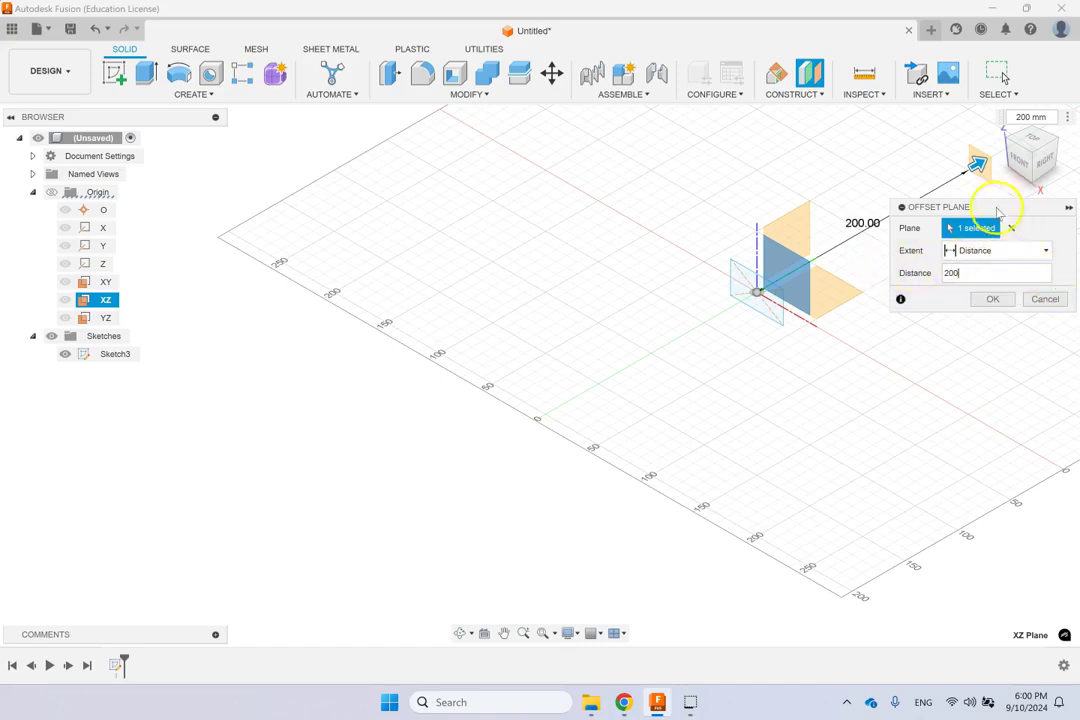
pyautogui.moveTo(975, 163); pyautogui.dragTo(587, 390)
pyautogui.click(988, 299)
pyautogui.click(705, 180)
pyautogui.scroll(5, 705, 181)
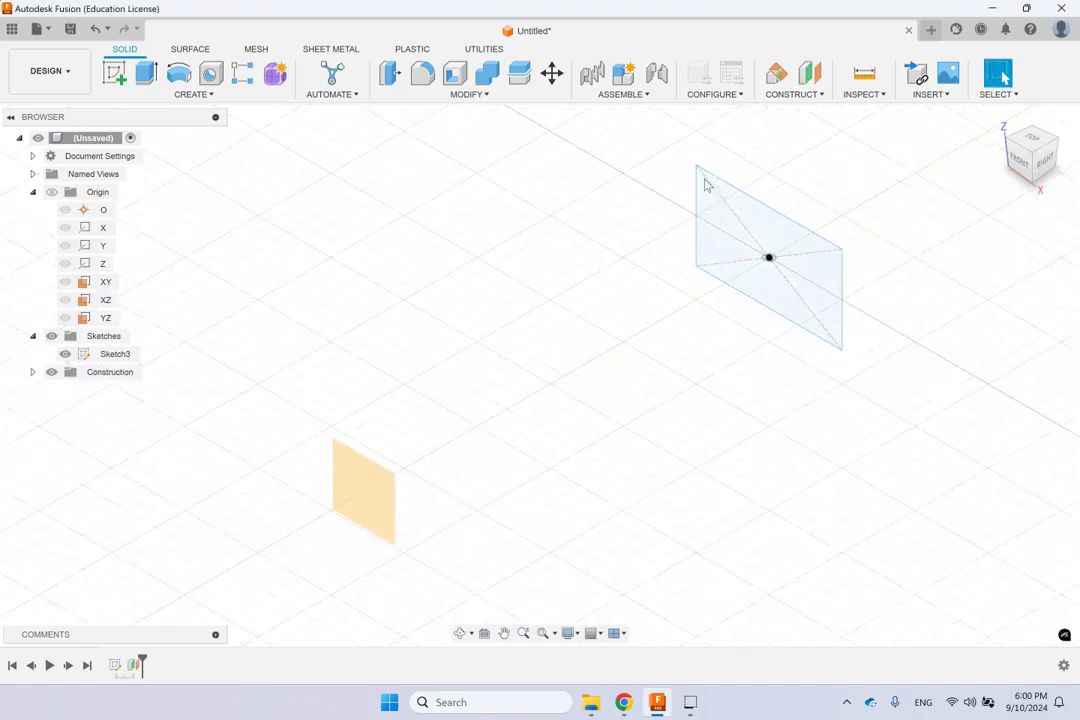
# Start a new sketch on the offset construction plane Plane1
pyautogui.click(540, 210)
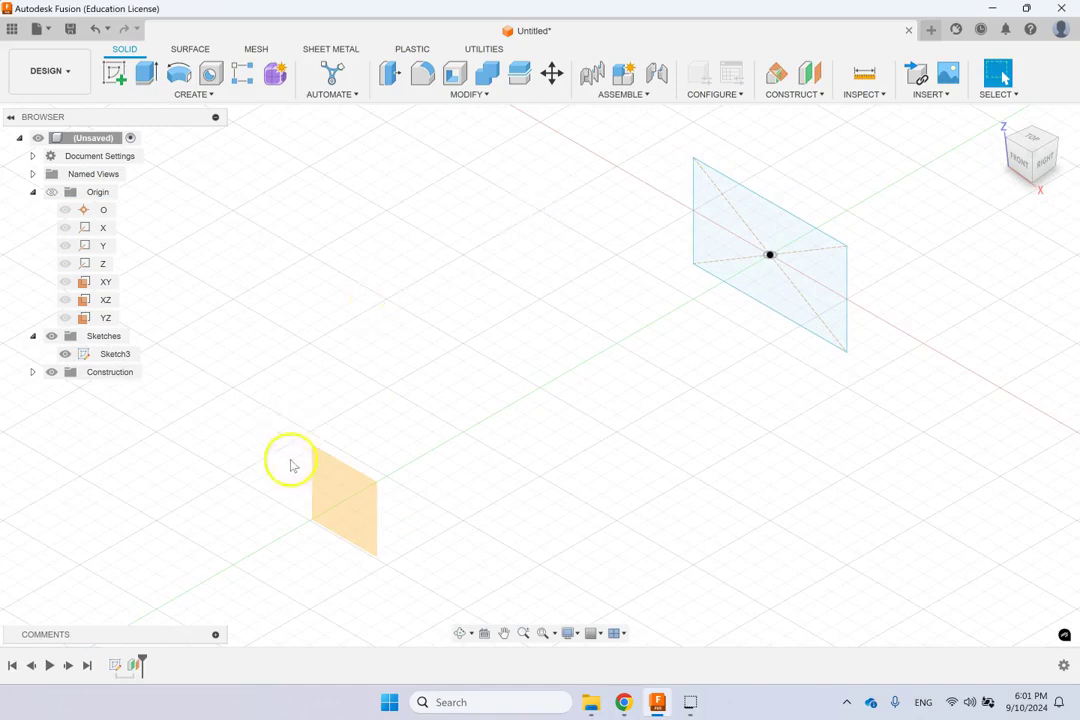
pyautogui.click(966, 192)
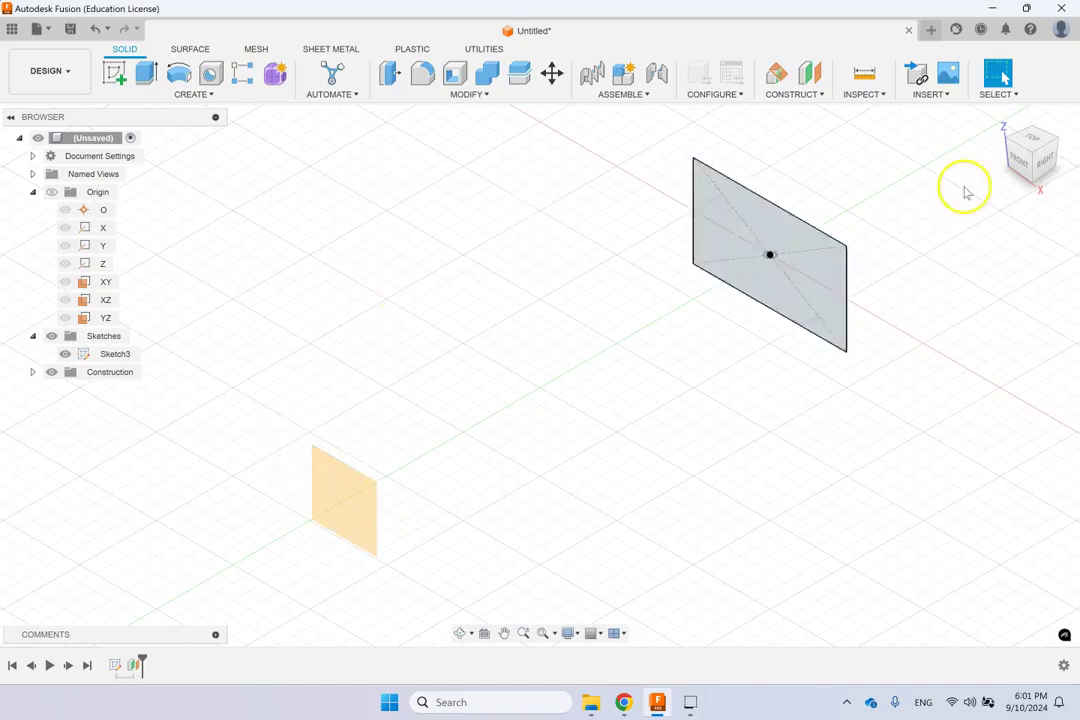
pyautogui.click(815, 240)
pyautogui.click(350, 497)
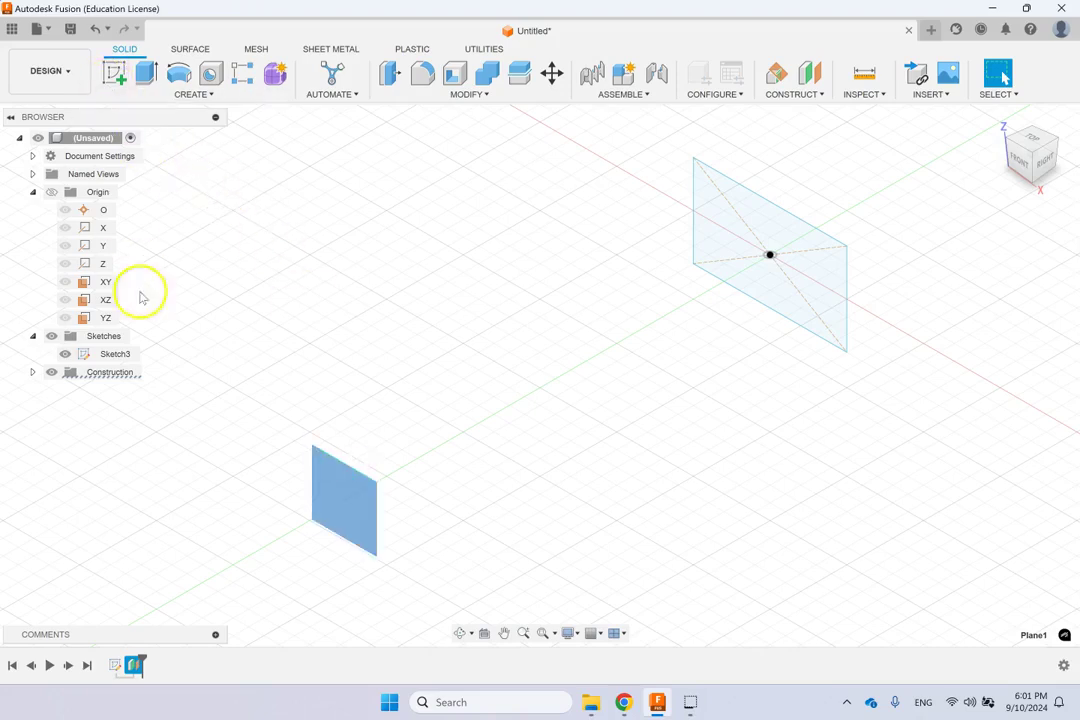
pyautogui.click(32, 373)
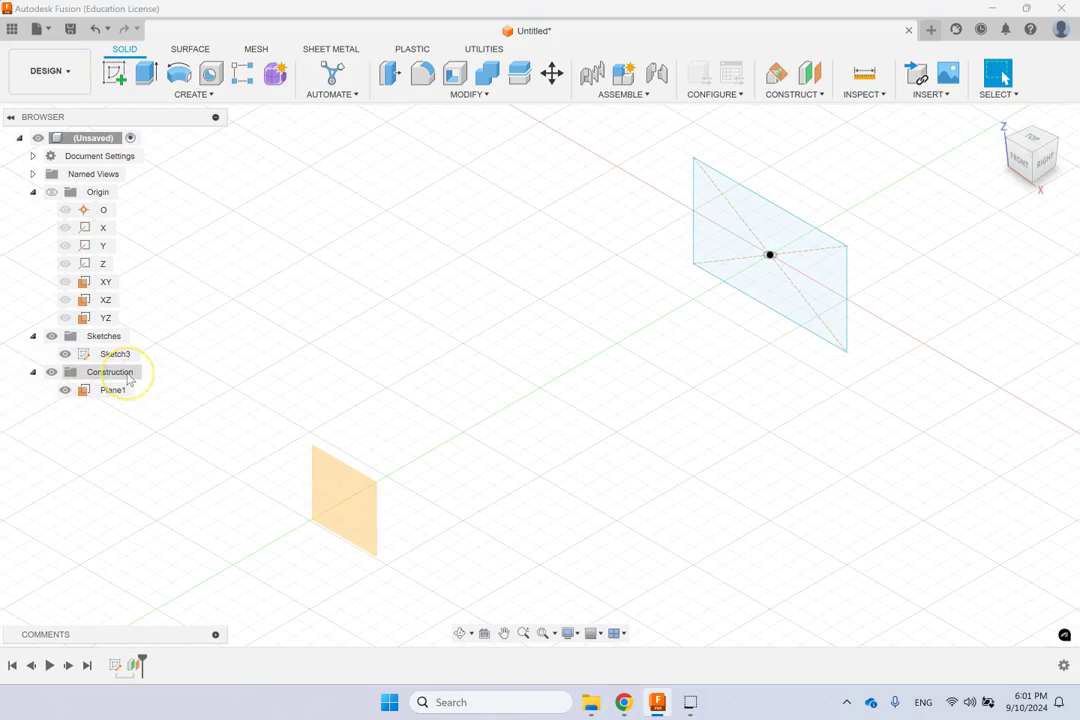
pyautogui.click(110, 390)
pyautogui.click(115, 74)
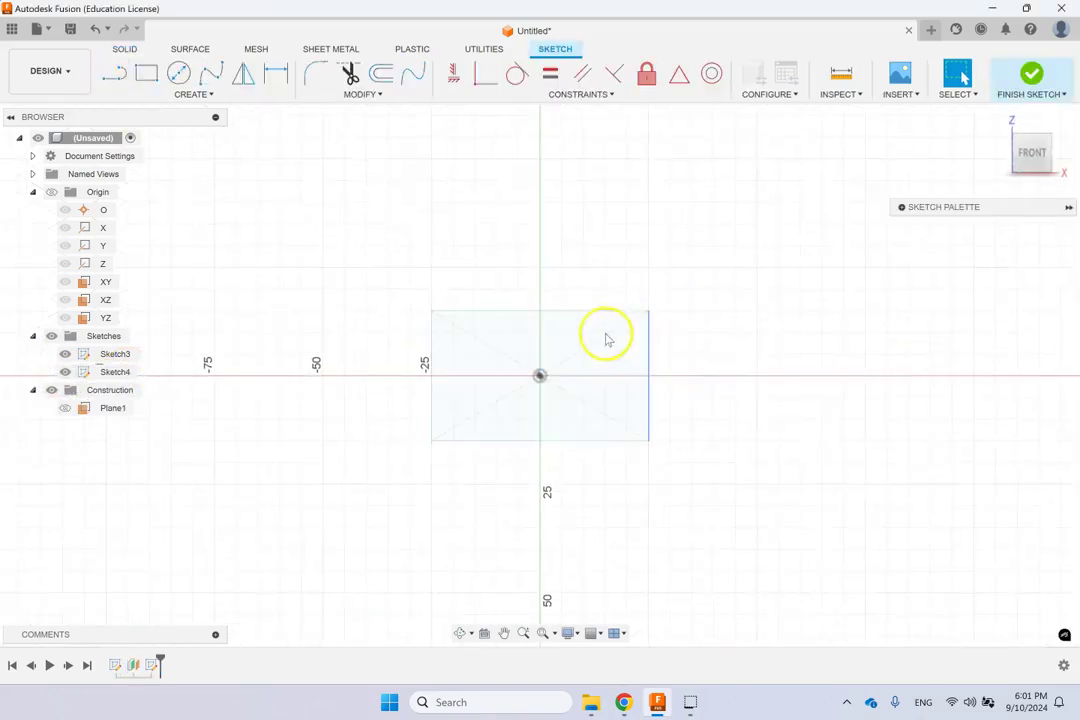
# Project the four edges of the Sketch3 rectangle onto the offset-plane sketch with Projection Link turned off
pyautogui.click(599, 313)
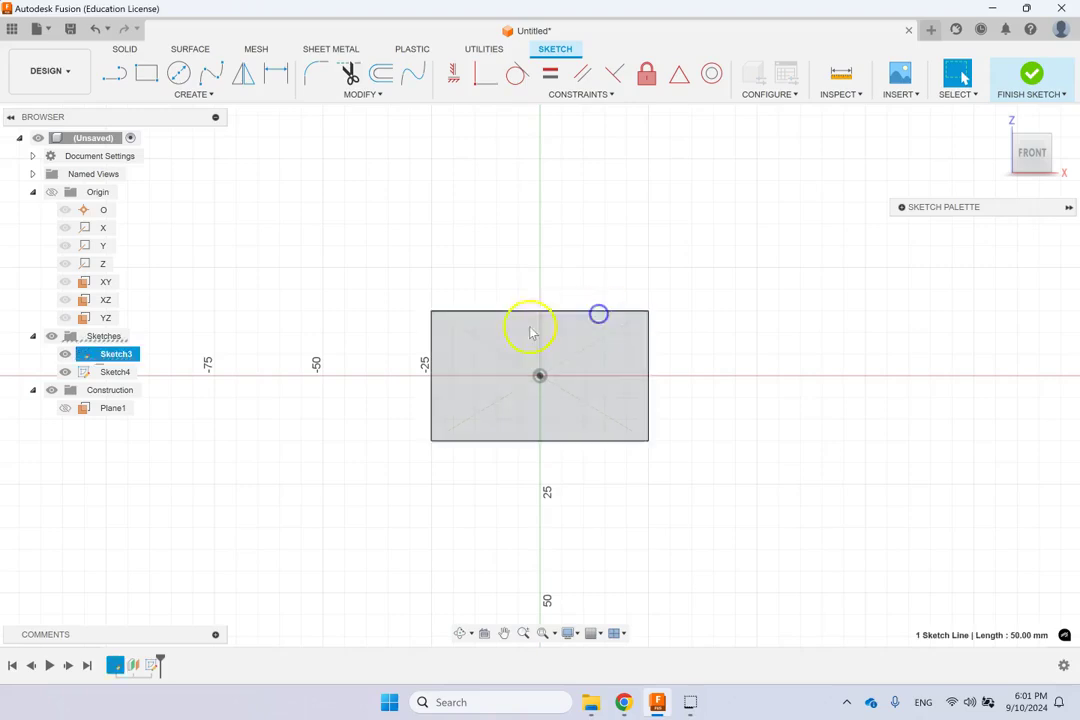
pyautogui.keyDown('ctrl'); pyautogui.click(433, 340); pyautogui.keyUp('ctrl')
pyautogui.keyDown('ctrl'); pyautogui.click(494, 440); pyautogui.keyUp('ctrl')
pyautogui.keyDown('ctrl'); pyautogui.click(647, 400); pyautogui.keyUp('ctrl')
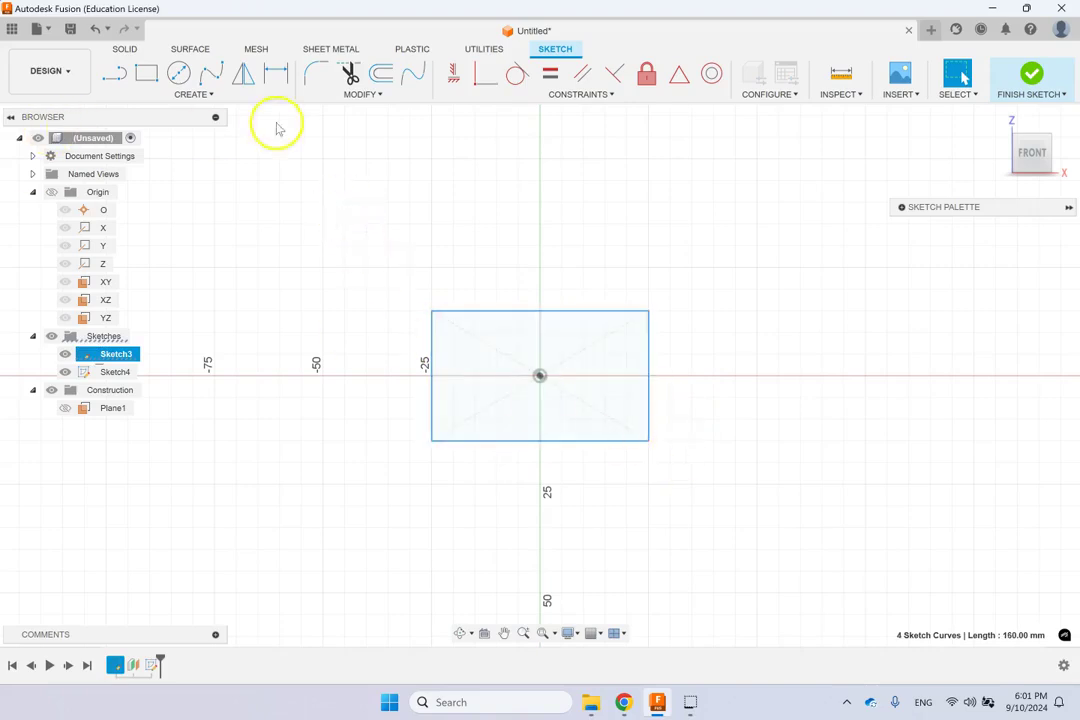
pyautogui.click(237, 94)
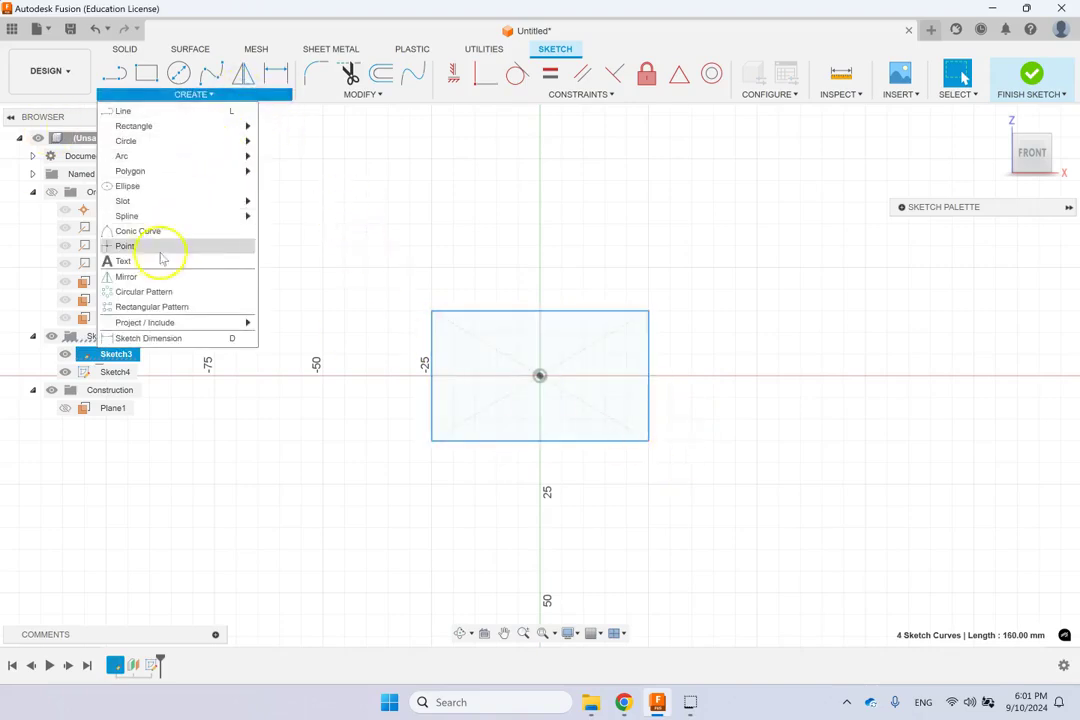
pyautogui.moveTo(172, 324)
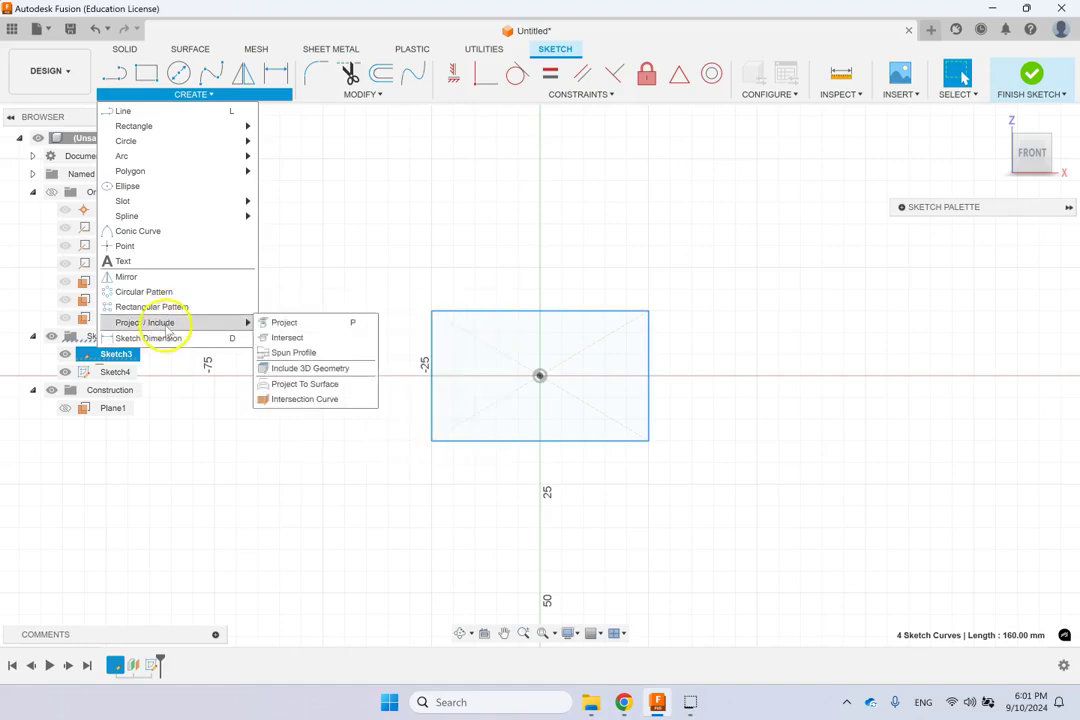
pyautogui.click(288, 320)
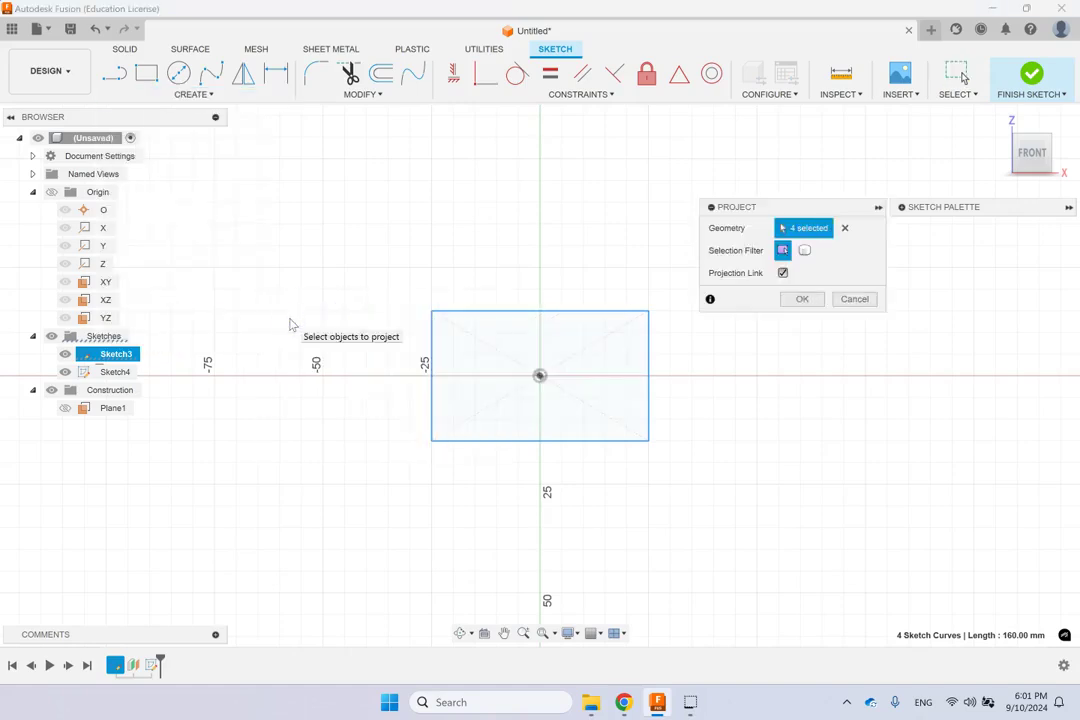
pyautogui.click(998, 119)
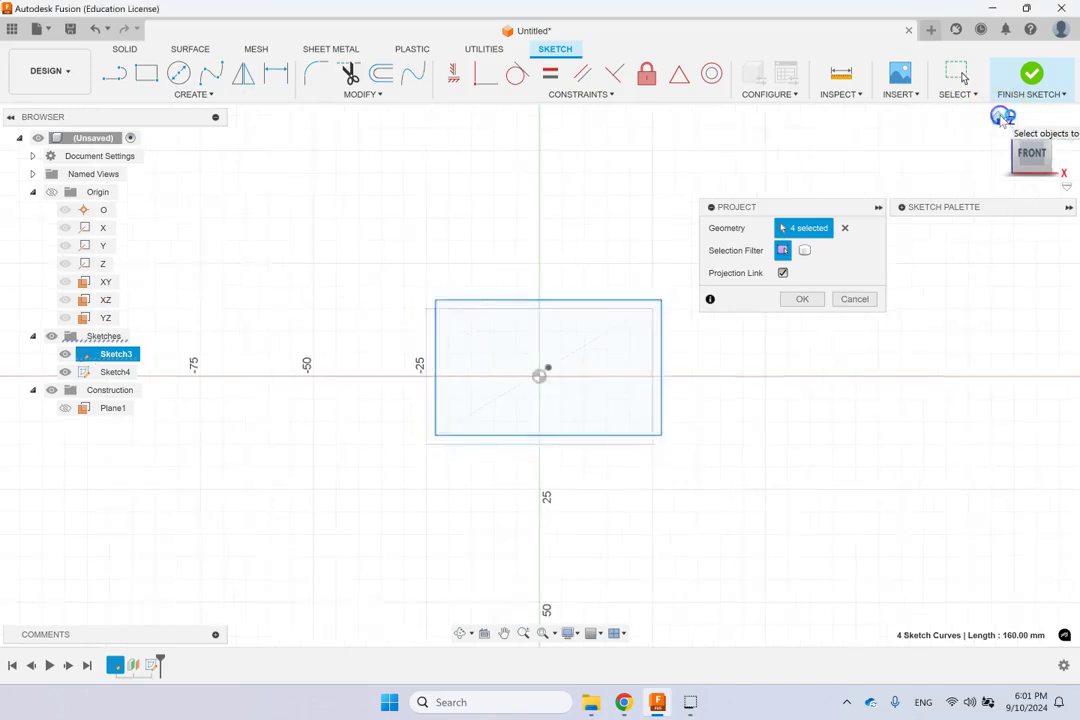
pyautogui.scroll(-8, 586, 299)
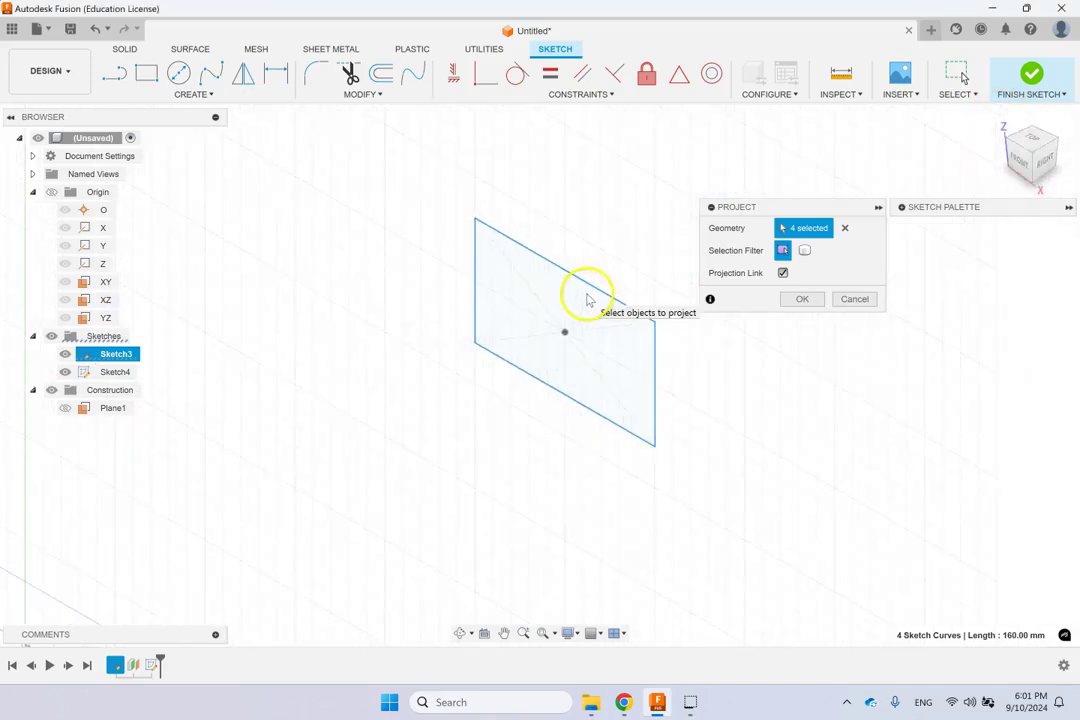
pyautogui.scroll(-1, 588, 299)
pyautogui.click(822, 229)
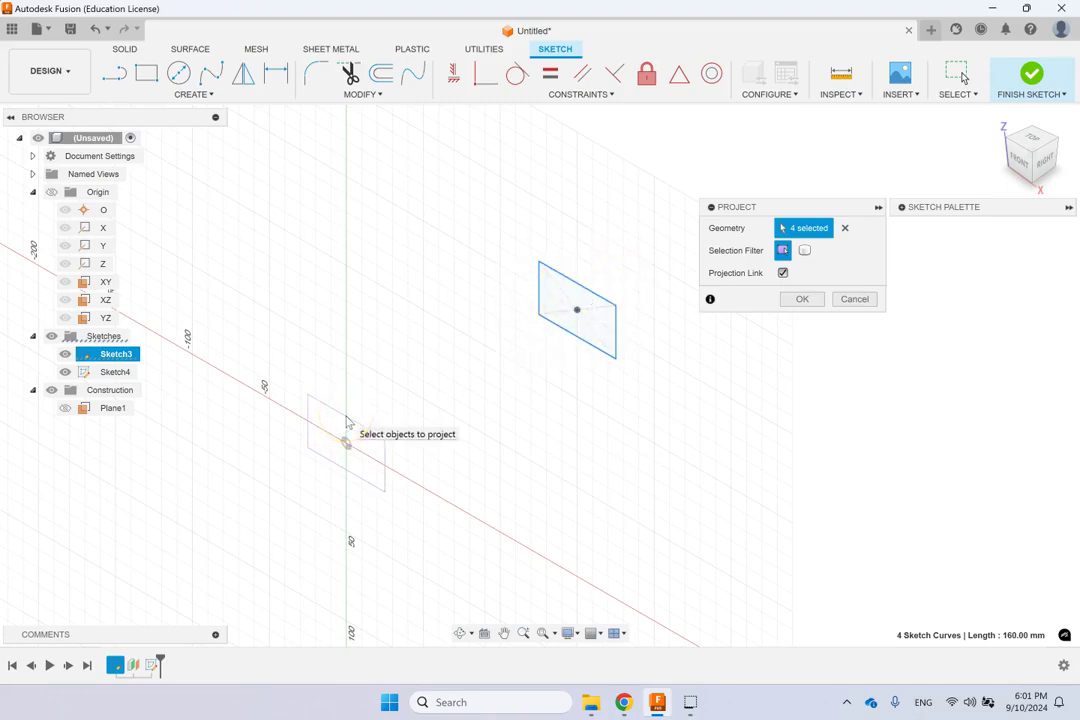
pyautogui.click(800, 298)
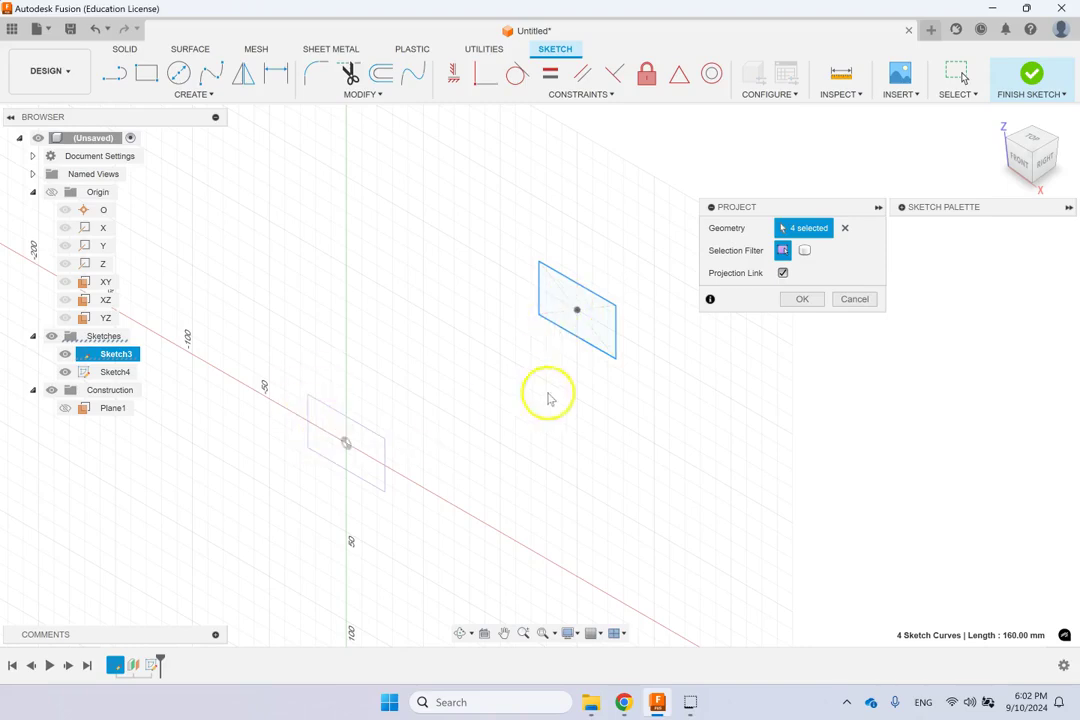
pyautogui.click(783, 273)
pyautogui.click(803, 299)
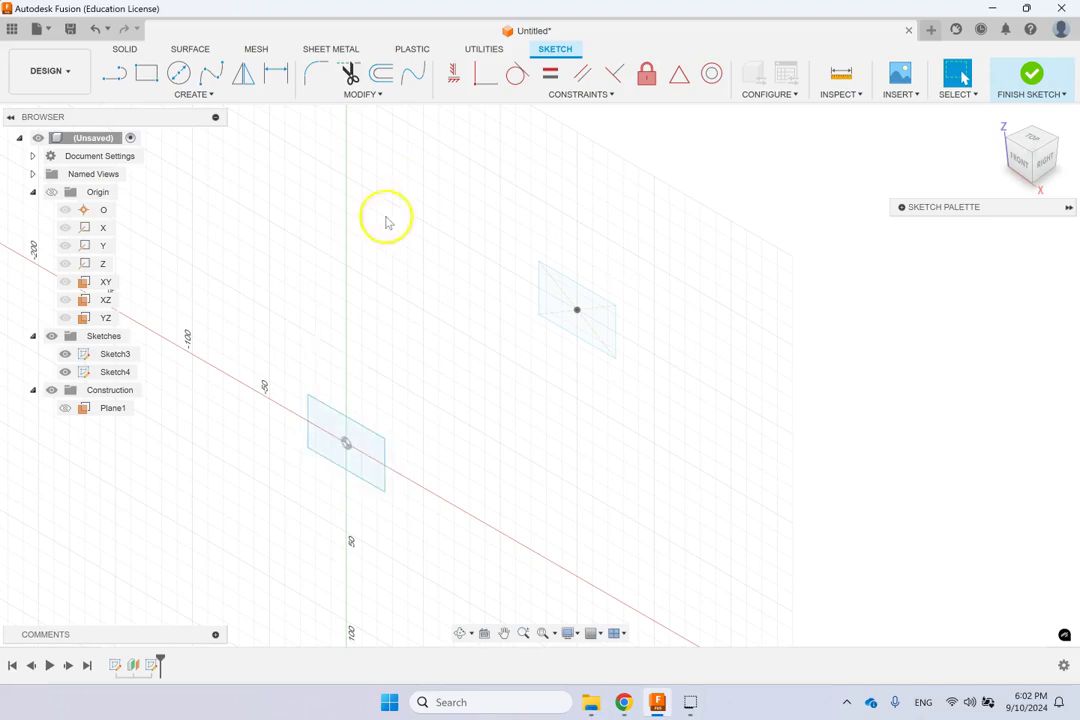
# Look at the sketches from the front and review the available orthographic and perspective camera options
pyautogui.click(773, 159)
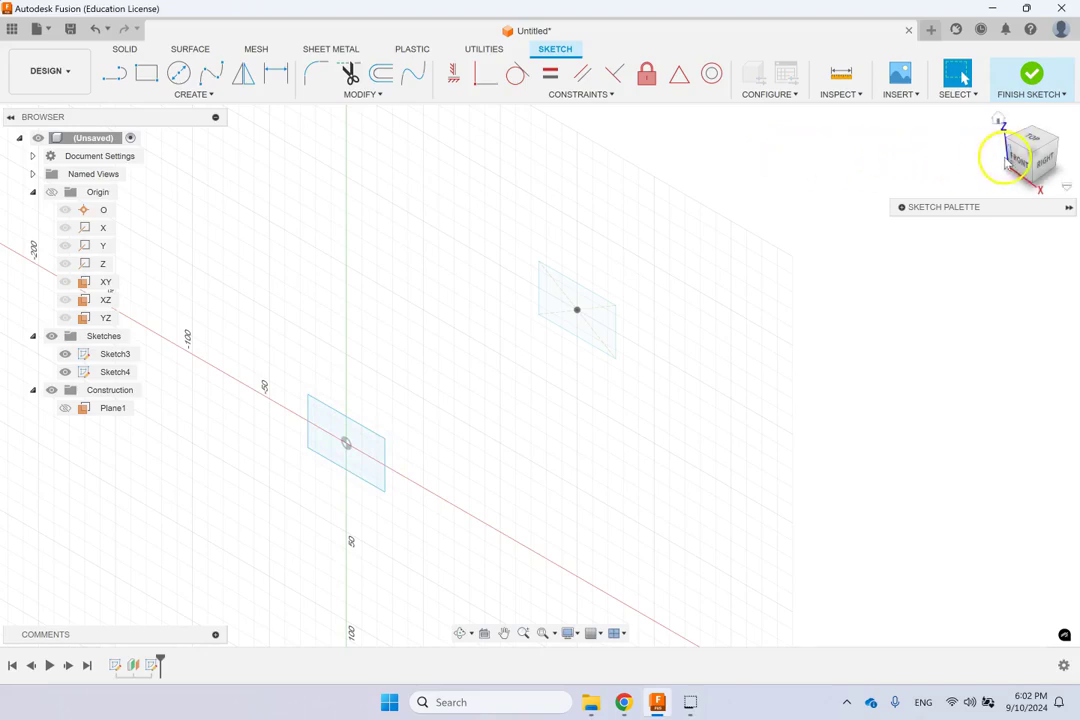
pyautogui.click(1067, 186)
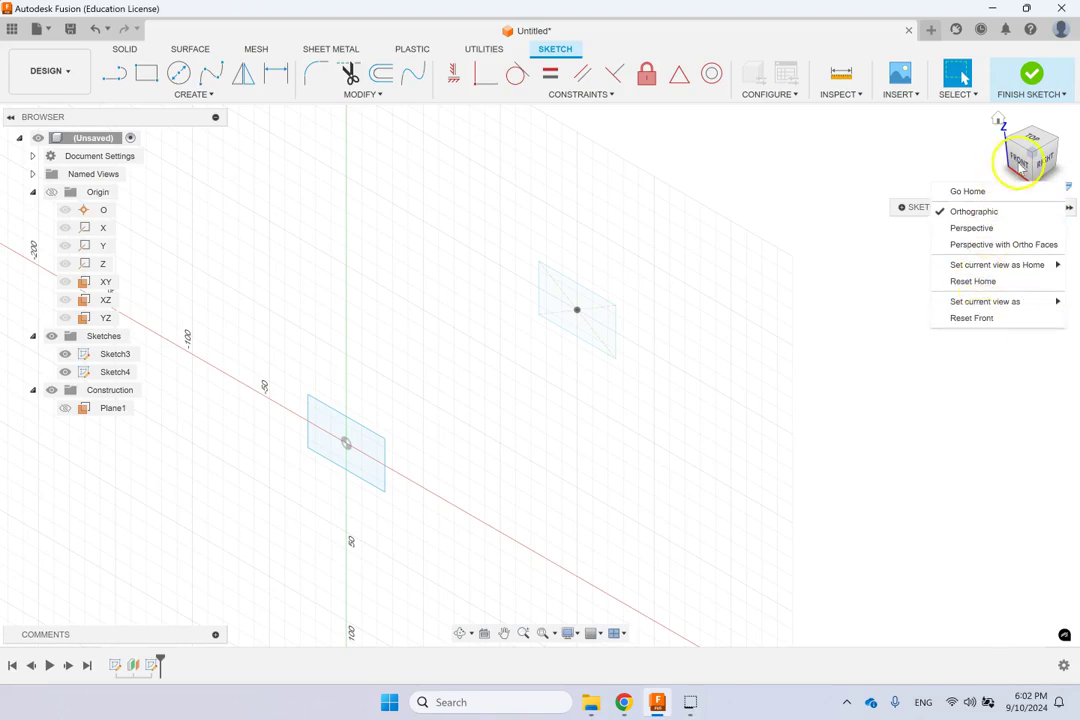
pyautogui.click(905, 161)
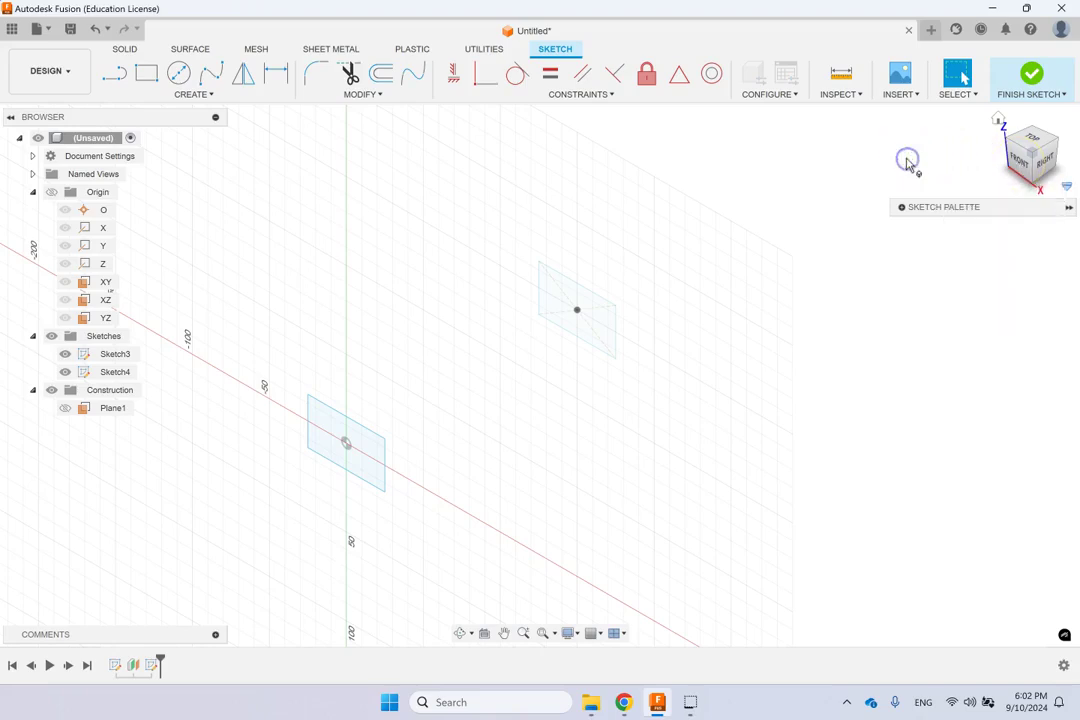
pyautogui.click(1018, 162)
pyautogui.click(1058, 180)
pyautogui.click(1066, 189)
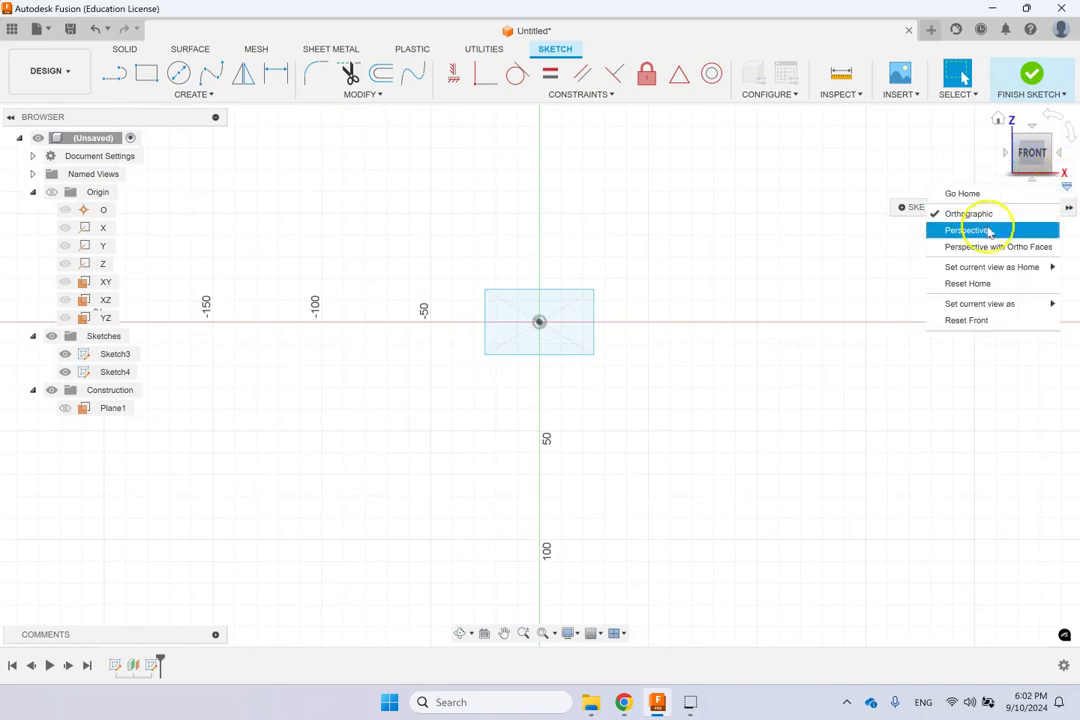
pyautogui.click(1041, 254)
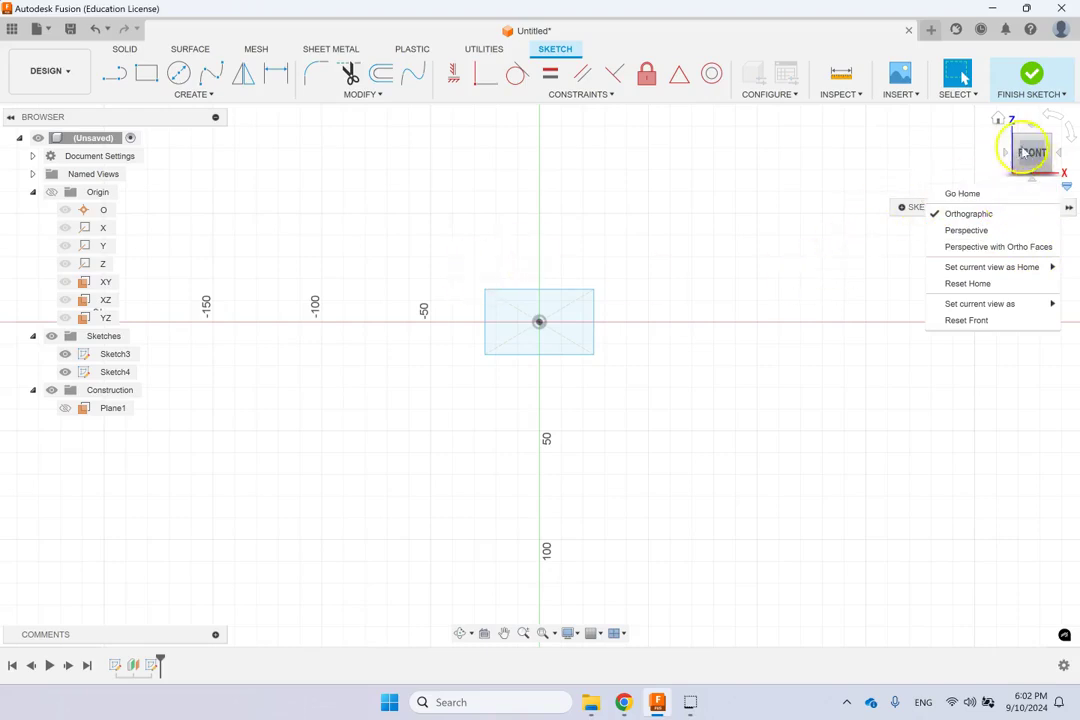
pyautogui.click(651, 205)
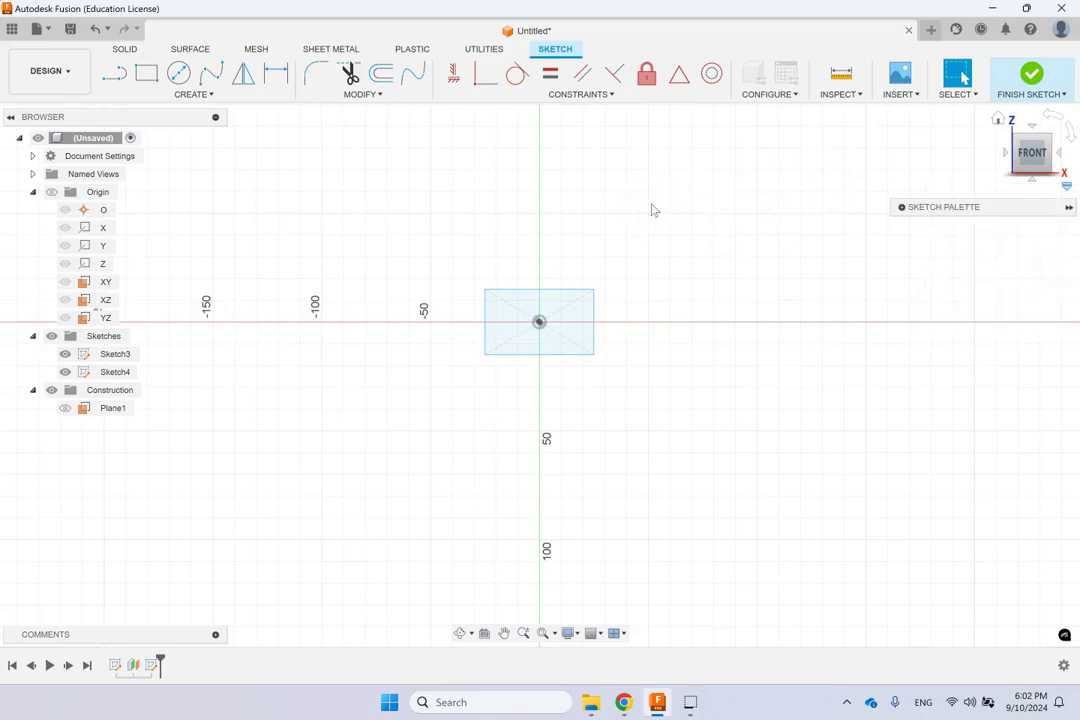
pyautogui.click(470, 373)
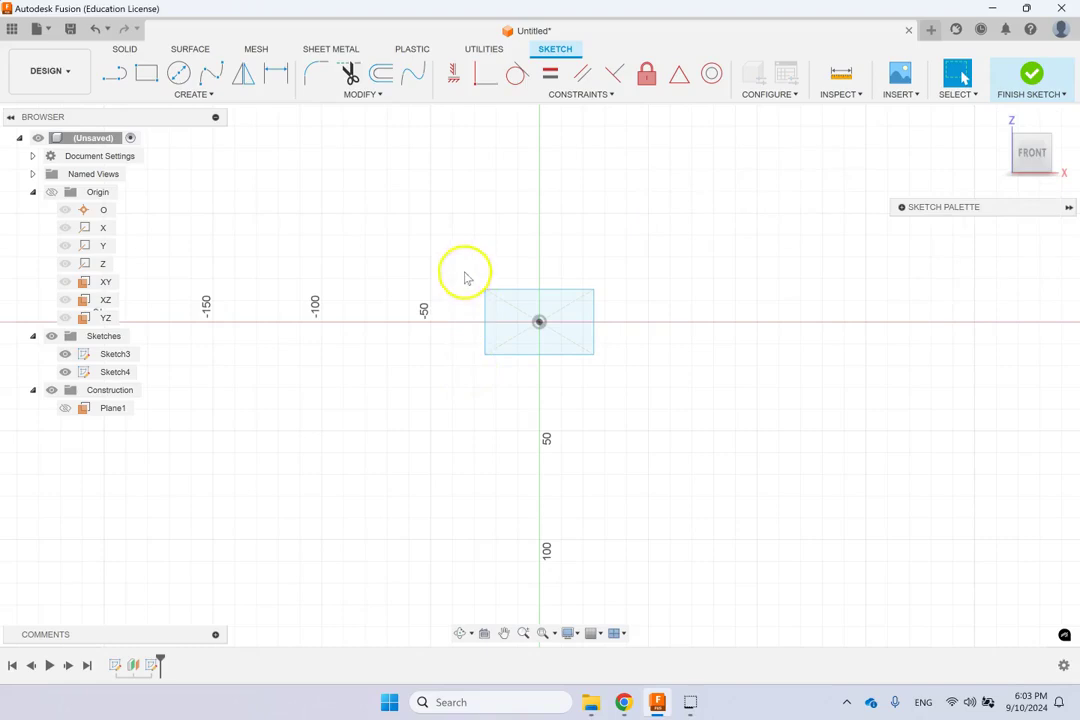
# Hide Sketch3's profile and scale the projected rectangle by a factor of 0.7 about the origin point
pyautogui.rightClick(122, 358)
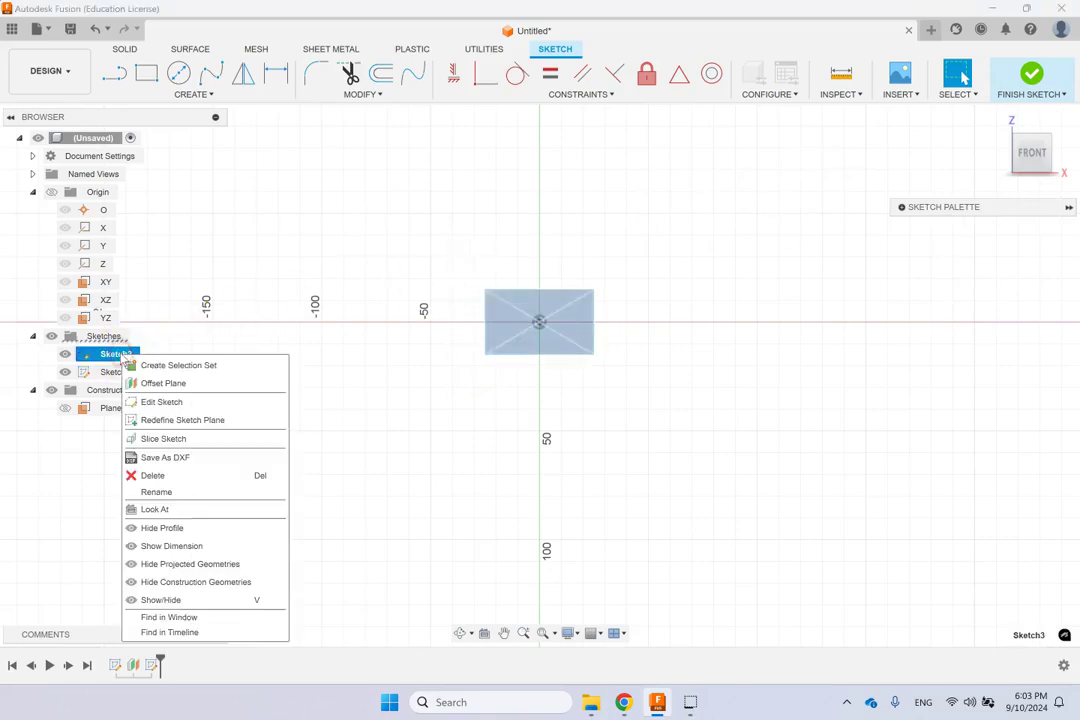
pyautogui.click(199, 528)
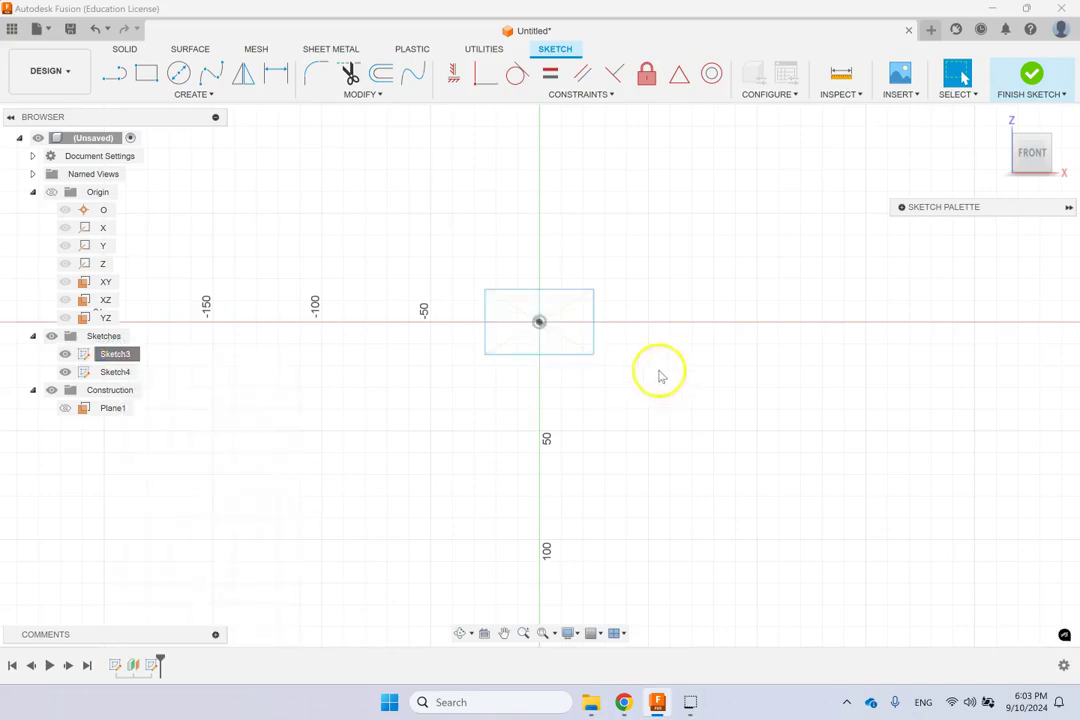
pyautogui.moveTo(458, 262); pyautogui.dragTo(638, 400)
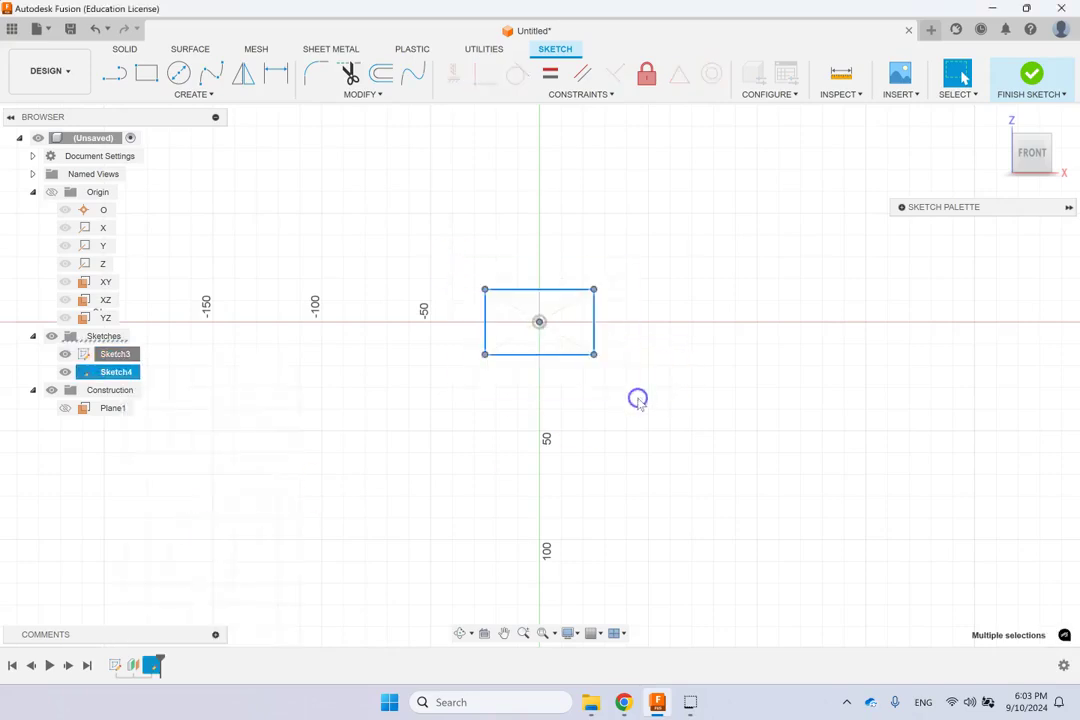
pyautogui.click(376, 95)
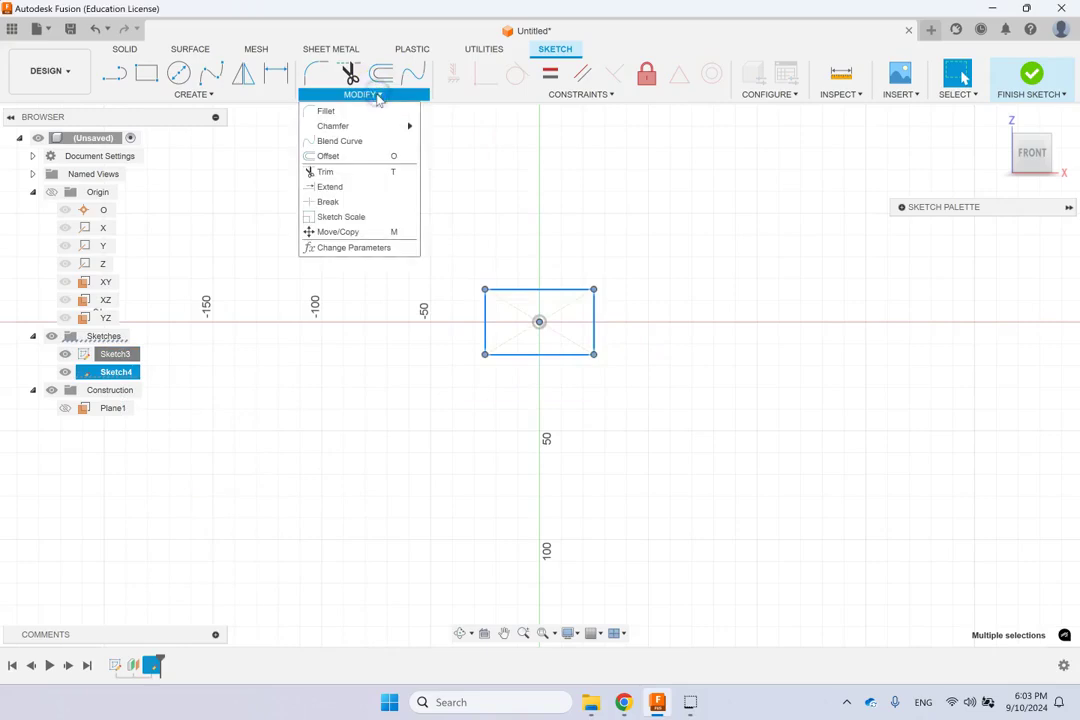
pyautogui.click(343, 217)
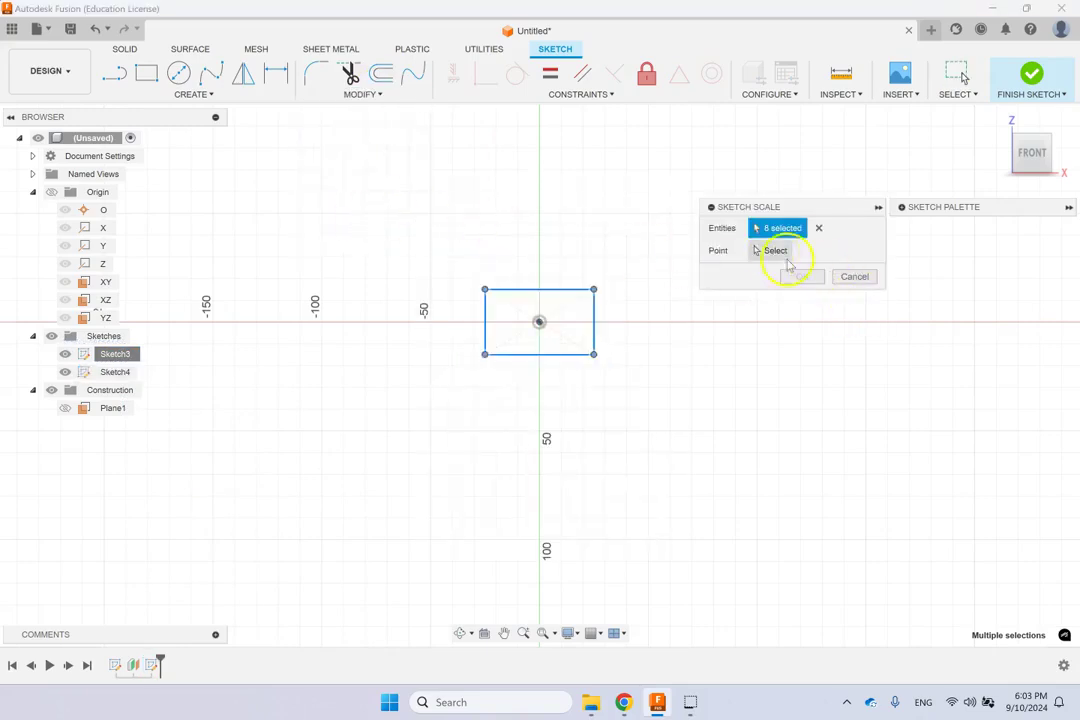
pyautogui.click(786, 260)
pyautogui.click(539, 322)
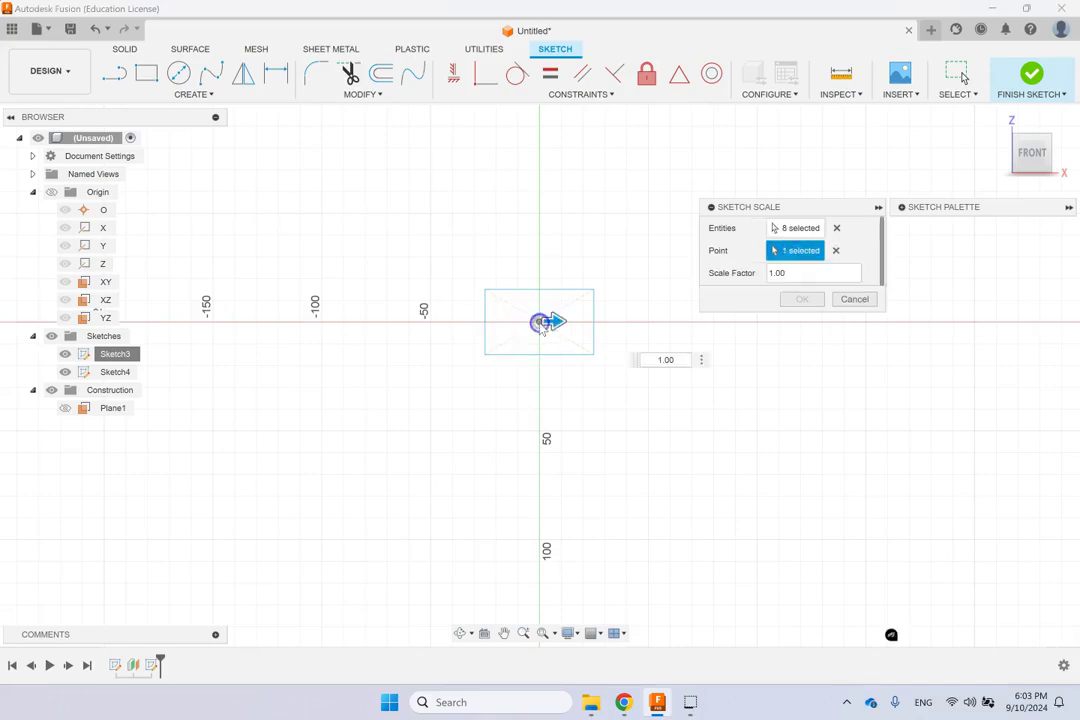
pyautogui.doubleClick(824, 276)
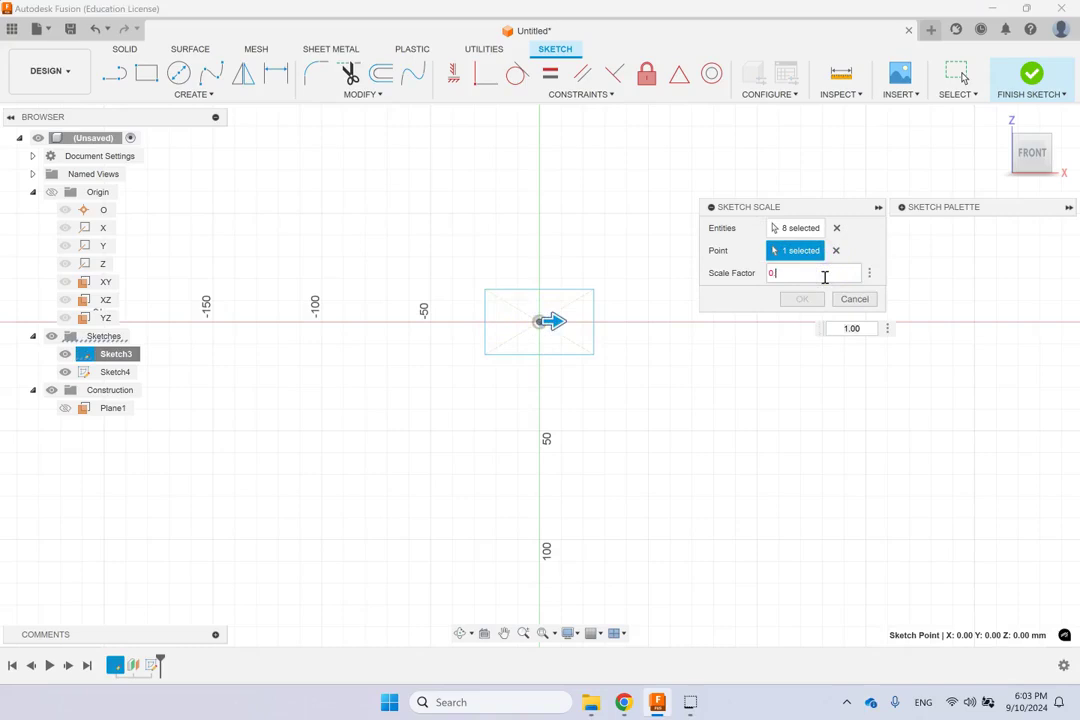
pyautogui.write('0.7')
pyautogui.press('Return')
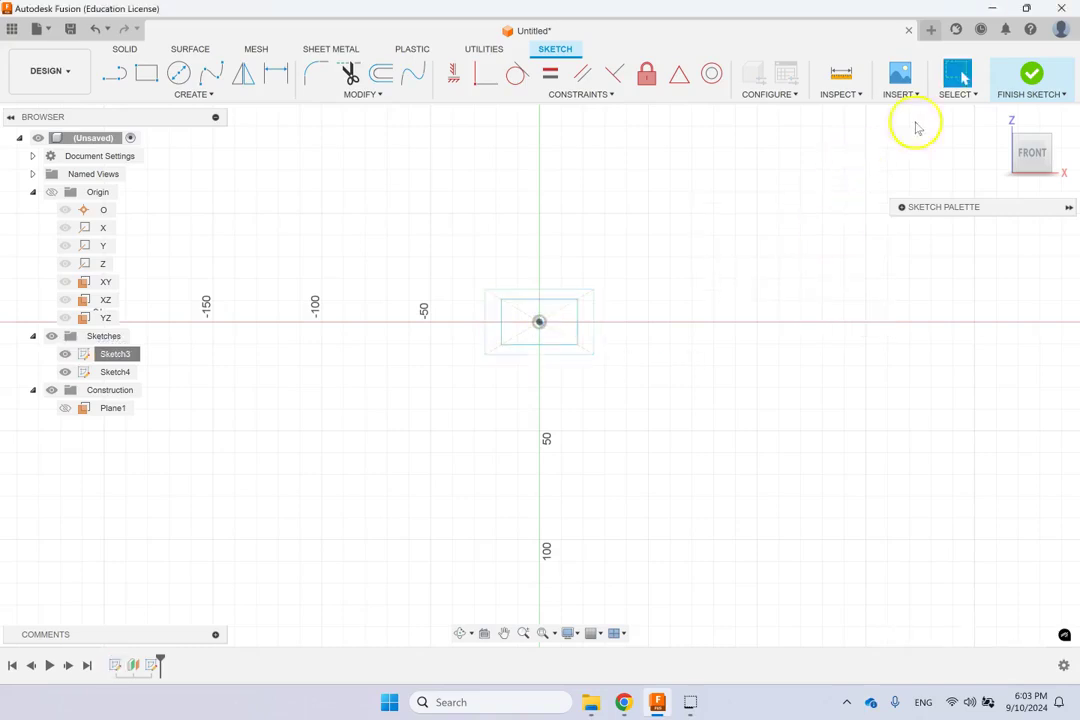
# Finish the sketch and show both rectangles in the home view
pyautogui.click(1028, 79)
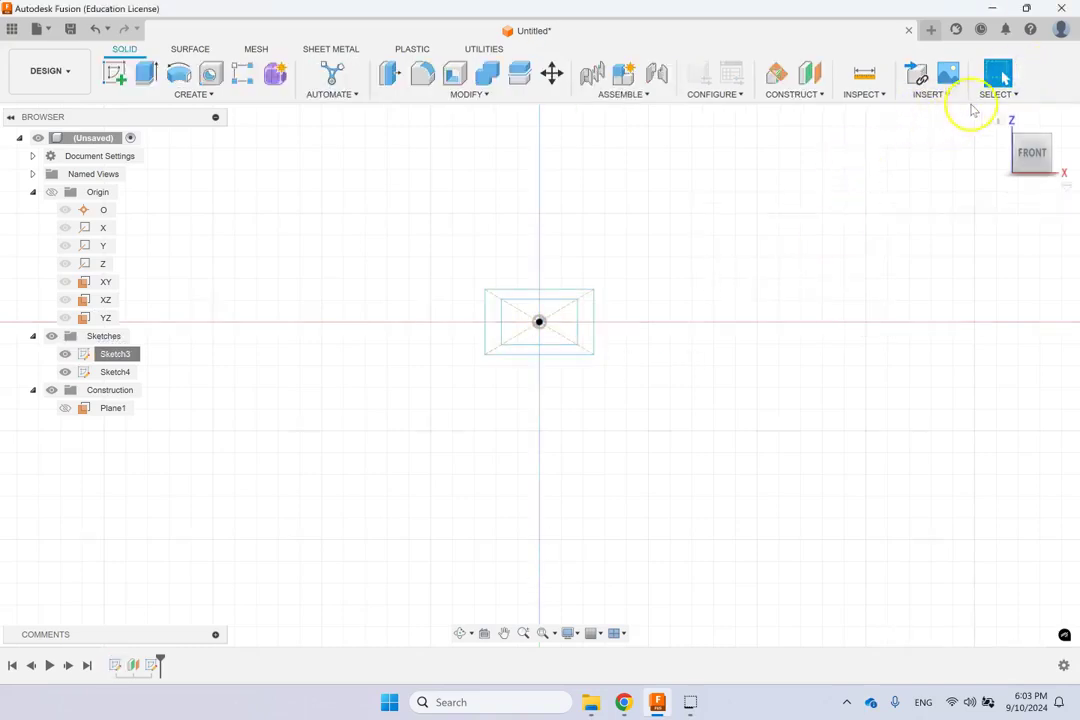
pyautogui.click(999, 117)
pyautogui.scroll(-3, 822, 305)
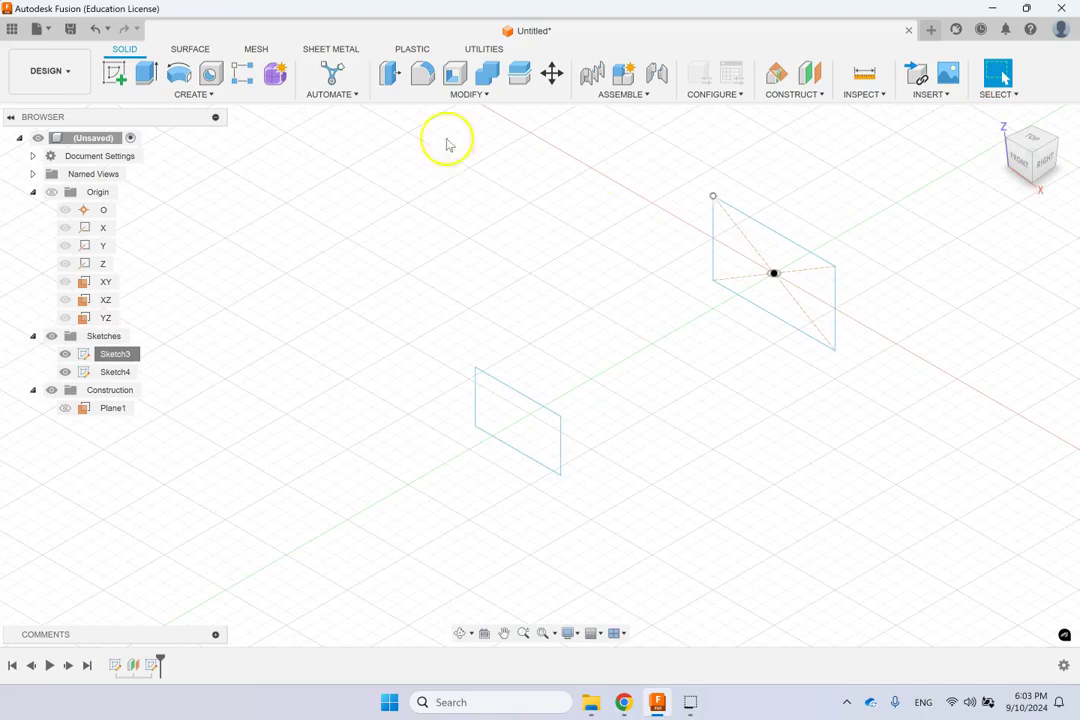
pyautogui.click(195, 94)
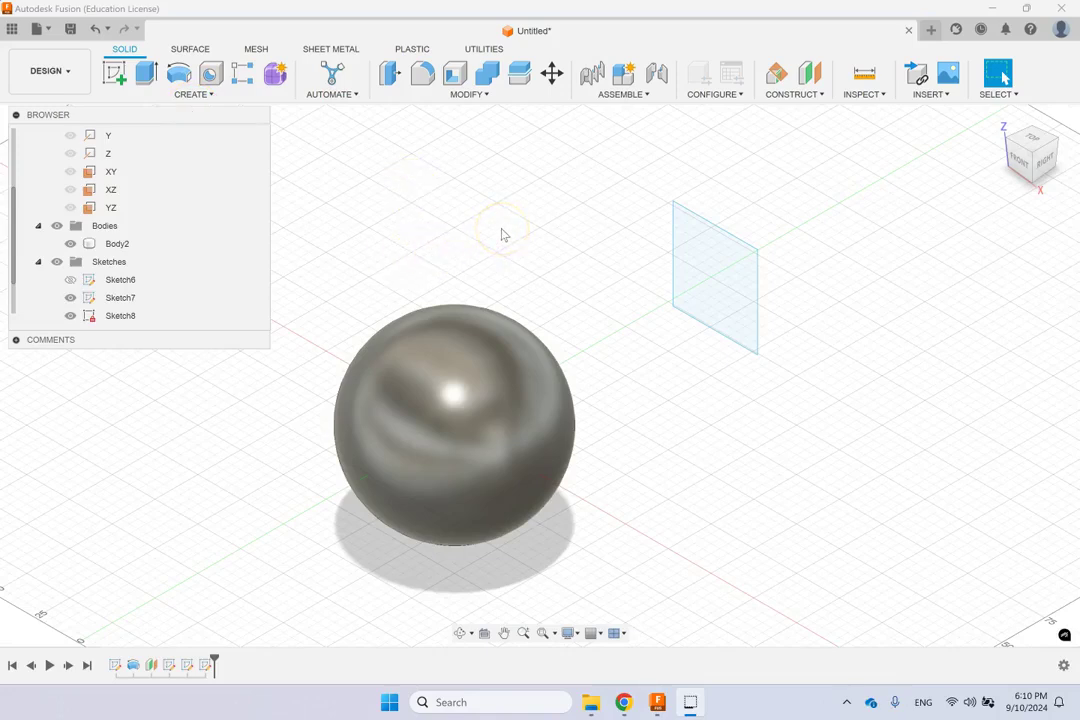
# Examine the sphere body and the separate rectangular profile of Sketch7 by selecting each one
pyautogui.click(491, 368)
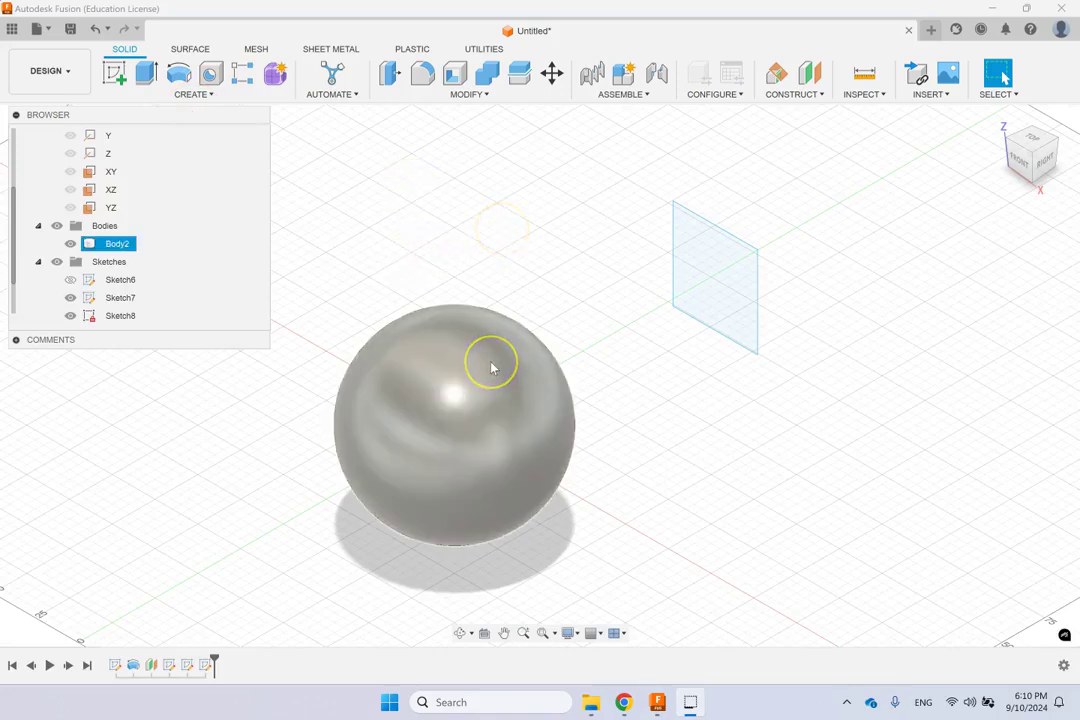
pyautogui.click(749, 276)
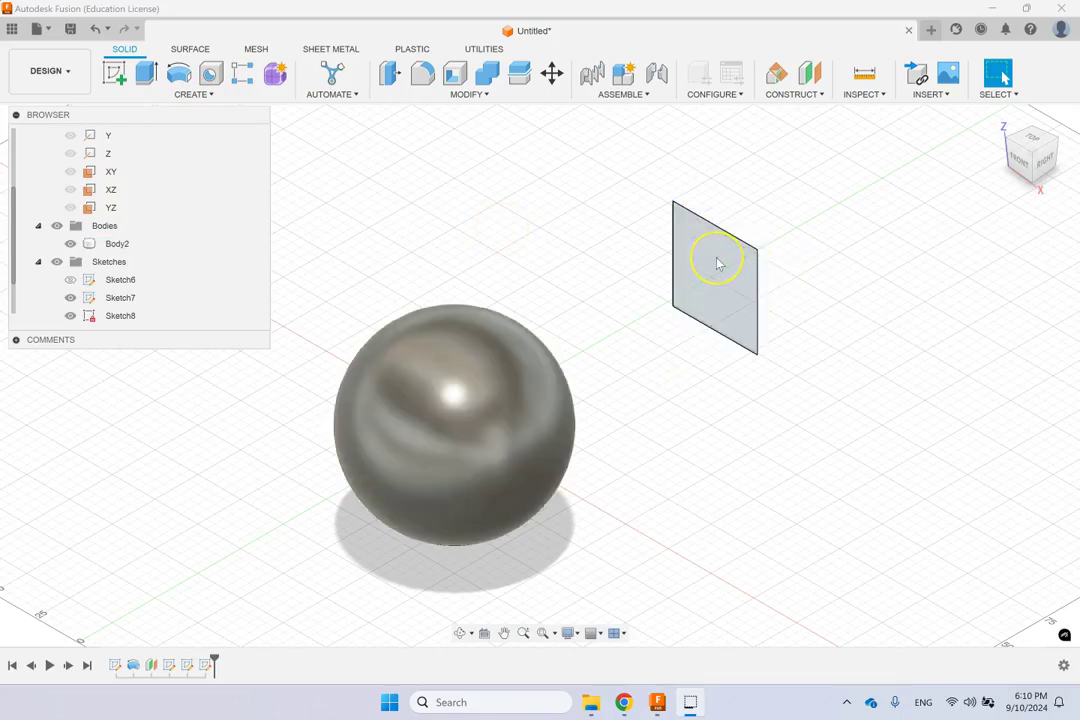
pyautogui.click(717, 261)
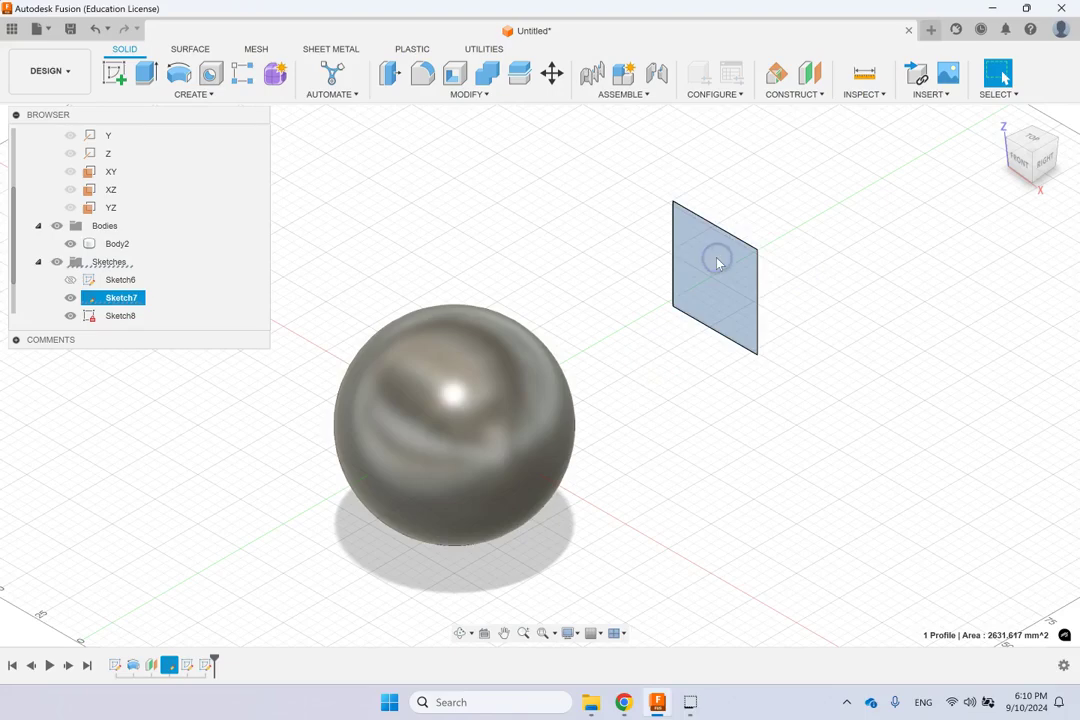
pyautogui.click(528, 219)
# Open Sketch8 for editing
pyautogui.click(137, 315)
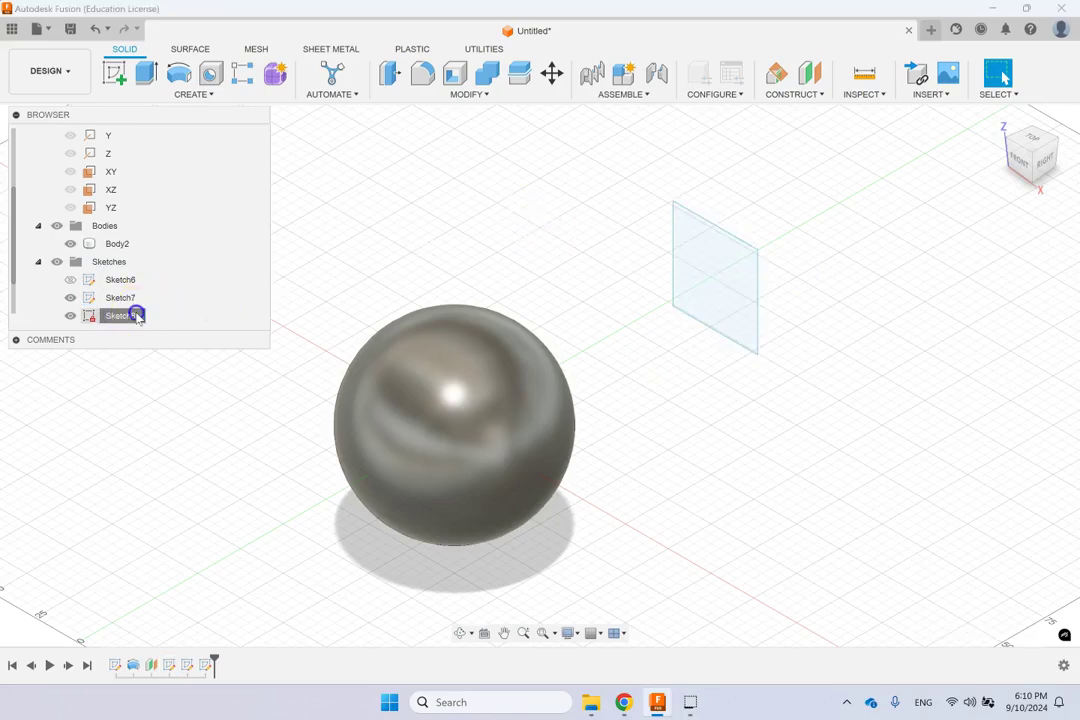
pyautogui.rightClick(137, 315)
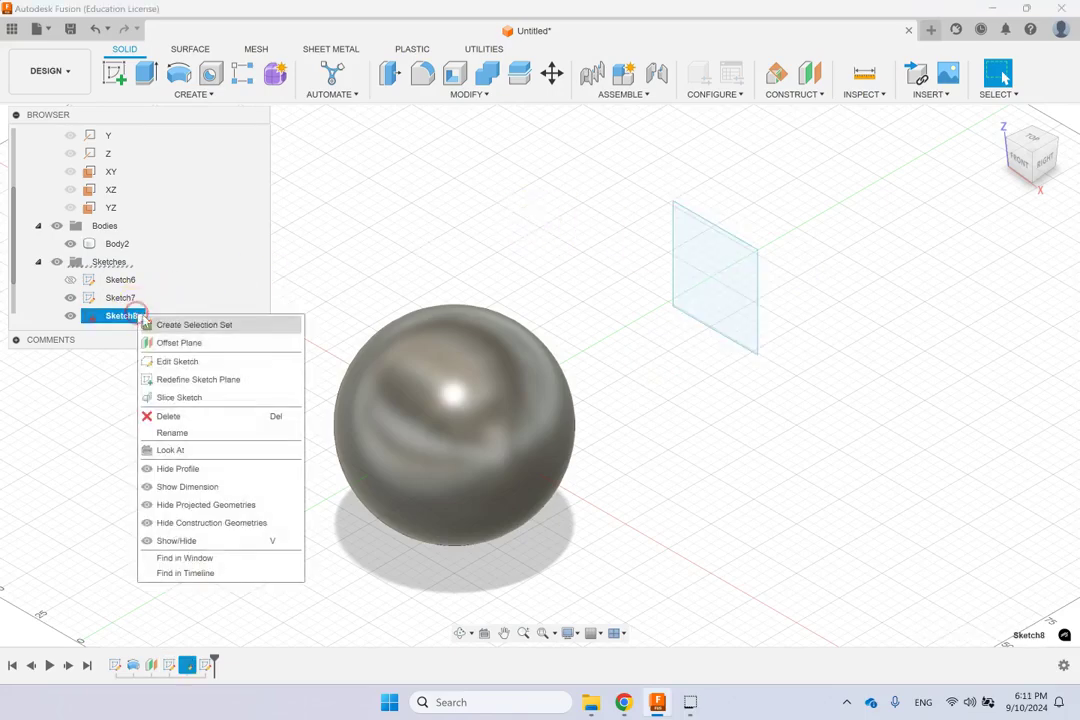
pyautogui.click(180, 362)
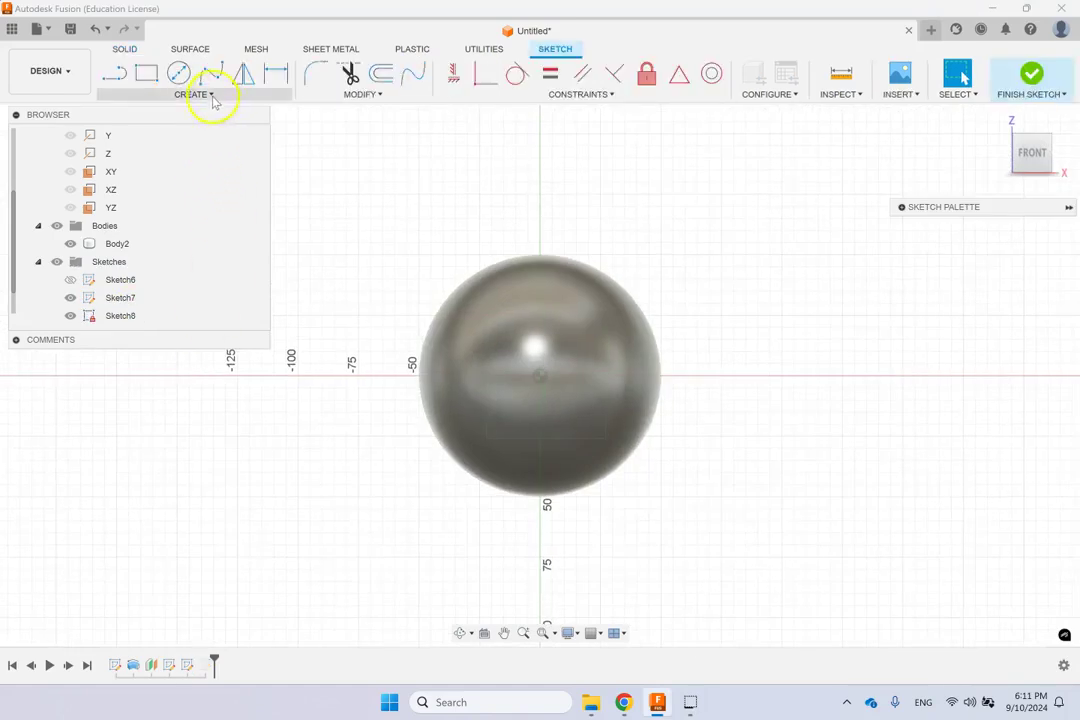
# Project the four edges of Sketch7's rectangle onto the sphere's face using Project To Surface with the Closest Point type and projection link on
pyautogui.click(211, 95)
pyautogui.moveTo(190, 322)
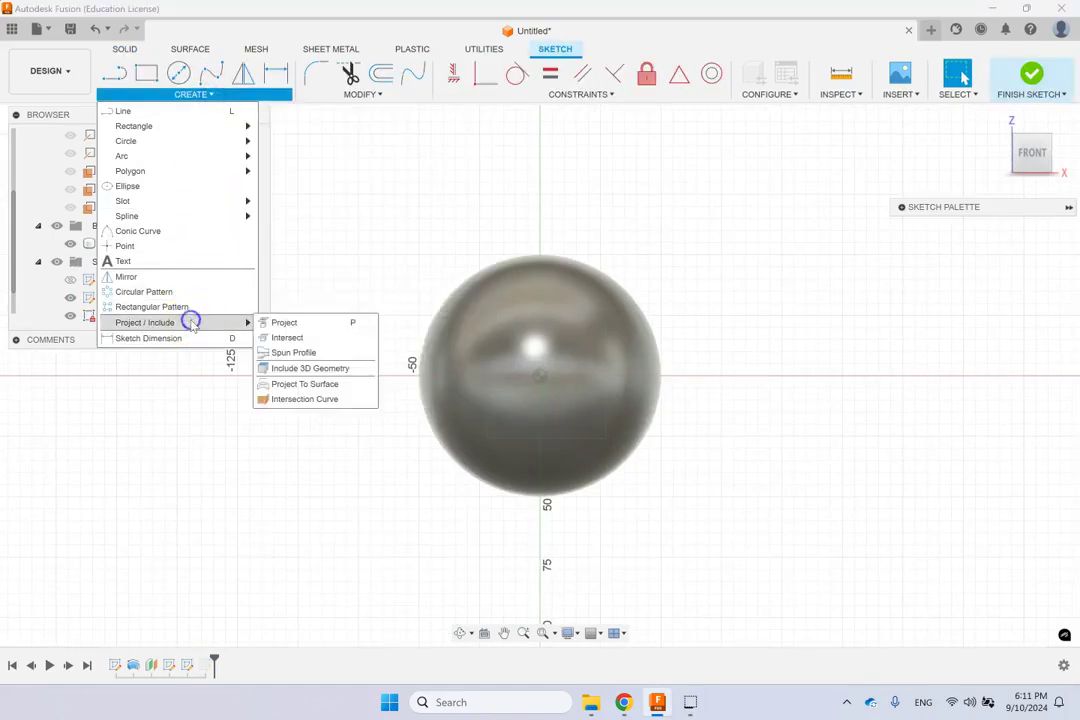
pyautogui.click(300, 385)
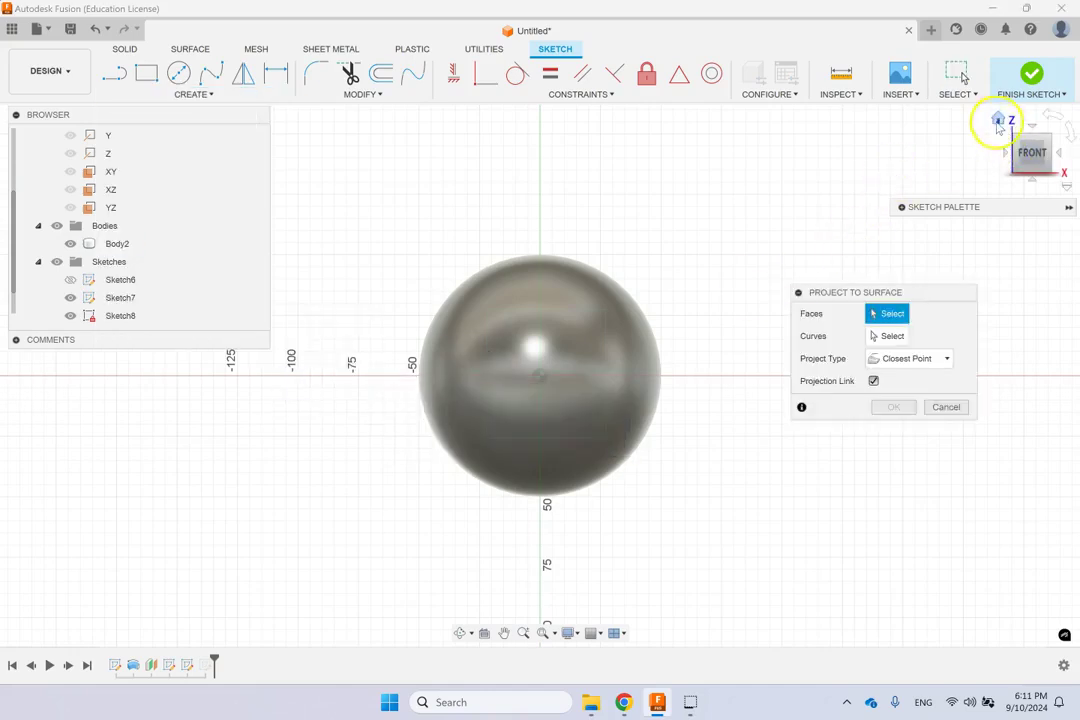
pyautogui.click(998, 120)
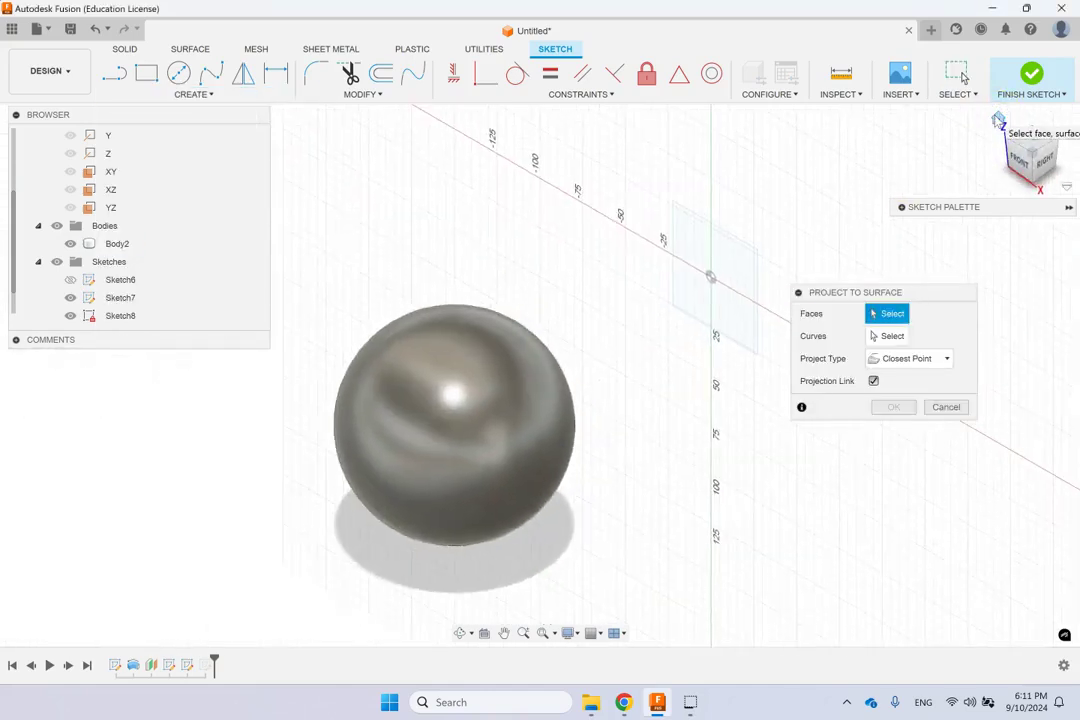
pyautogui.click(886, 318)
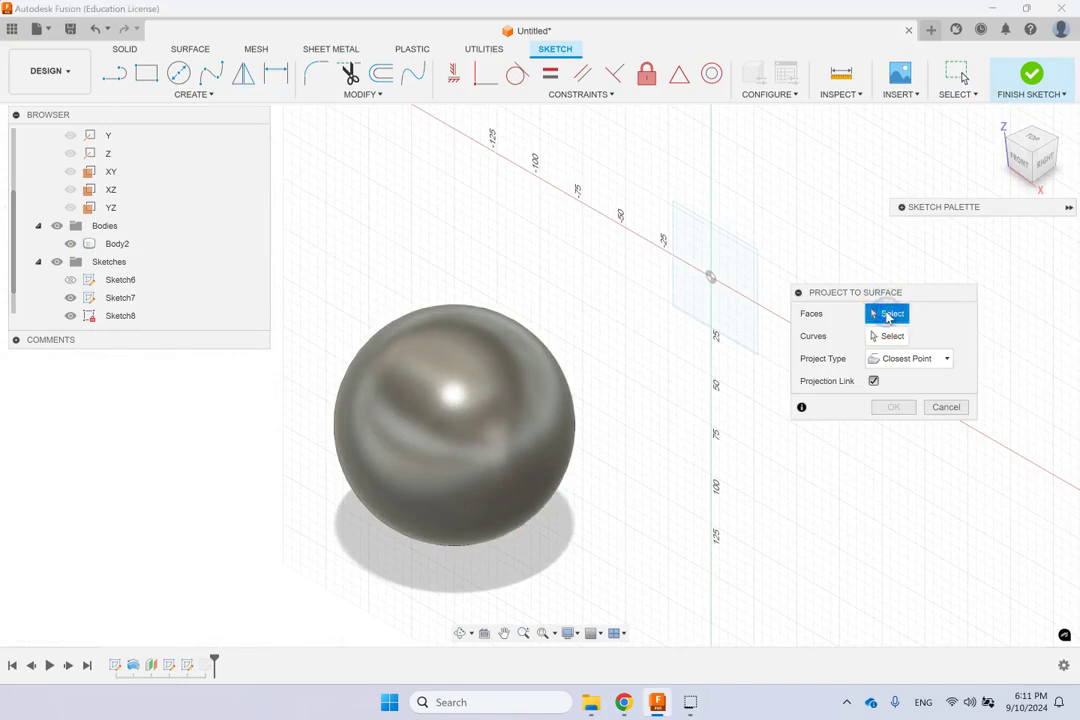
pyautogui.click(499, 366)
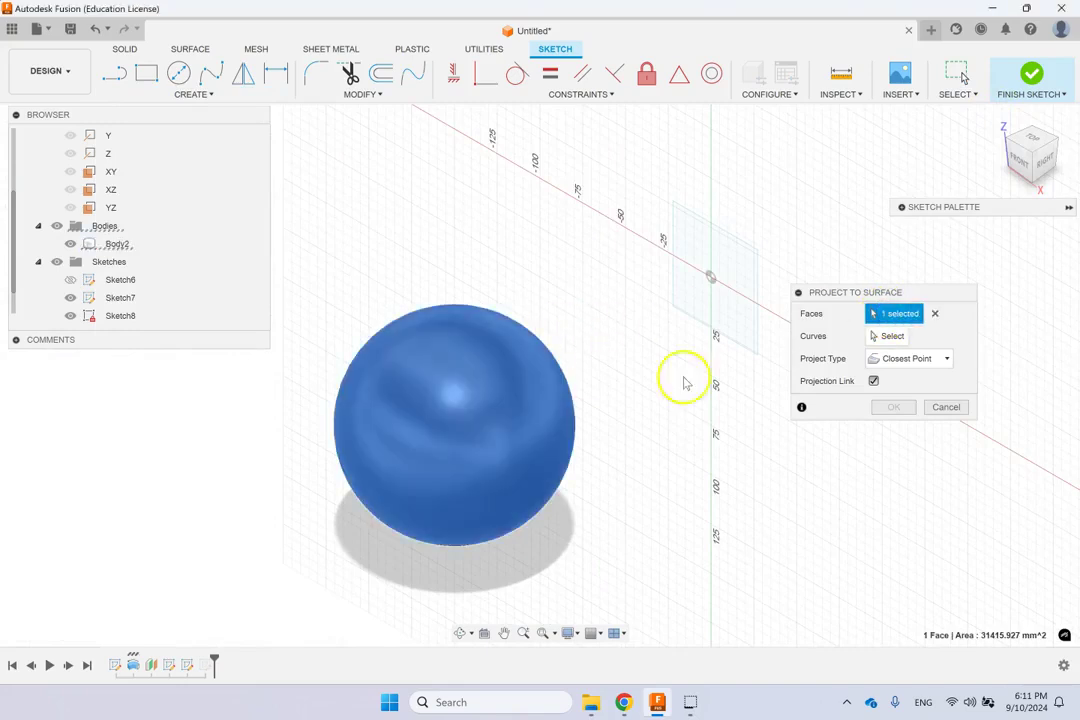
pyautogui.click(882, 336)
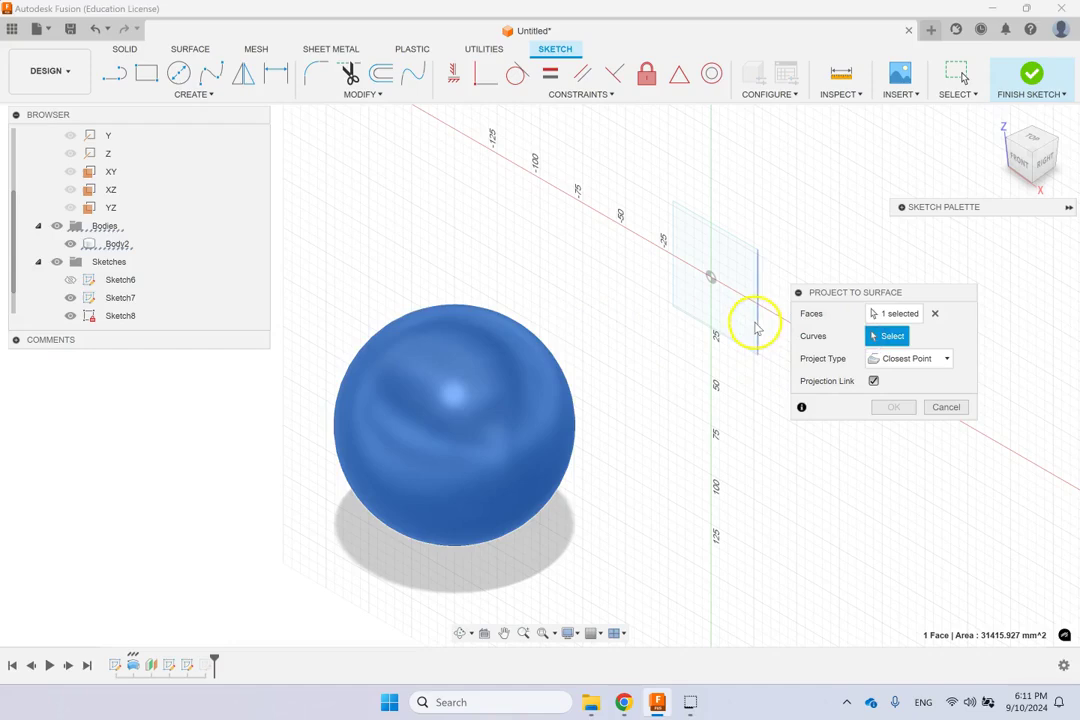
pyautogui.click(758, 322)
pyautogui.click(705, 327)
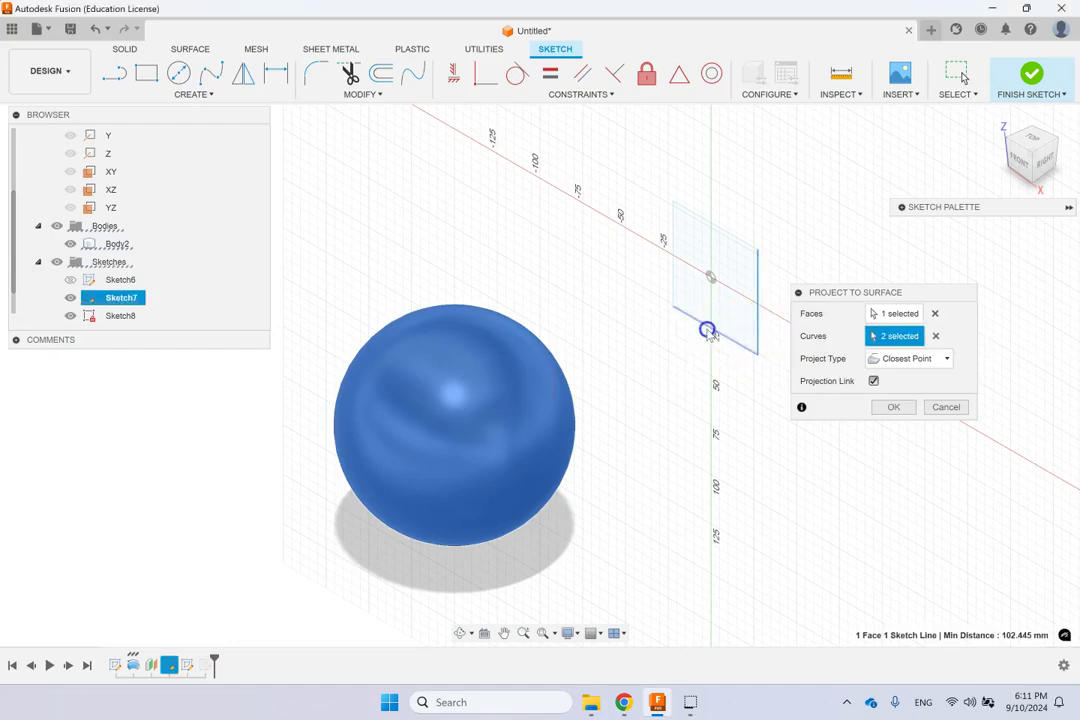
pyautogui.click(674, 279)
pyautogui.click(700, 220)
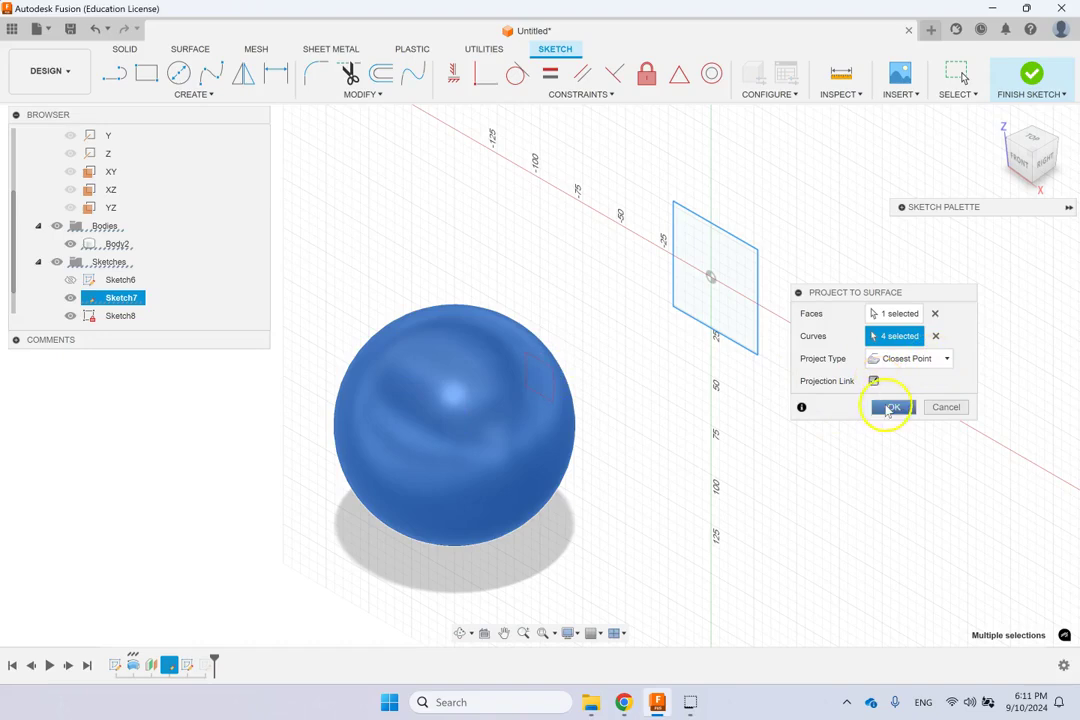
pyautogui.click(891, 406)
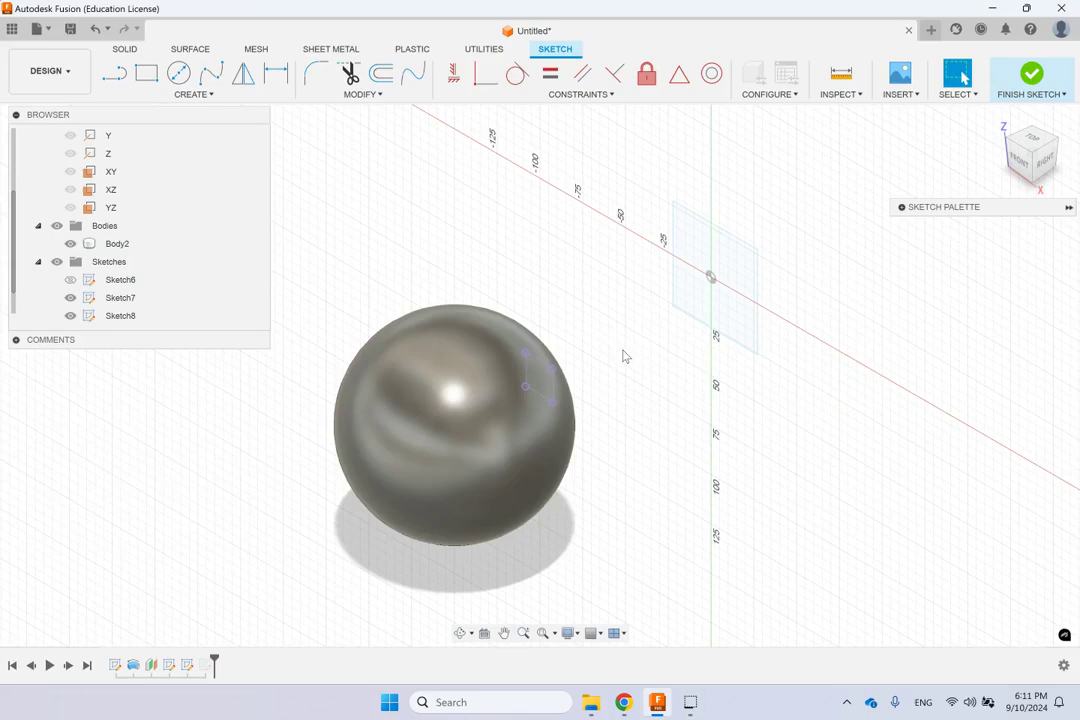
# Finish Sketch8 and inspect the projected rectangle on the sphere from behind and from the front-right
pyautogui.keyDown('shift'); pyautogui.moveTo(636, 396); pyautogui.dragTo(545, 400, button='middle'); pyautogui.keyUp('shift')
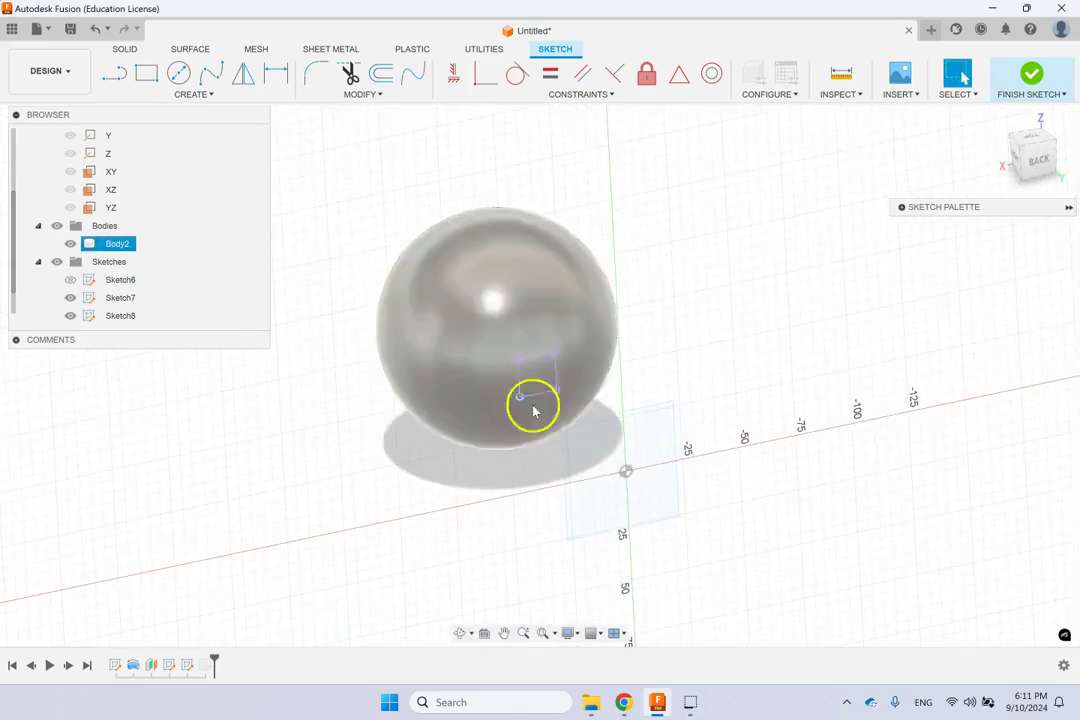
pyautogui.click(1031, 73)
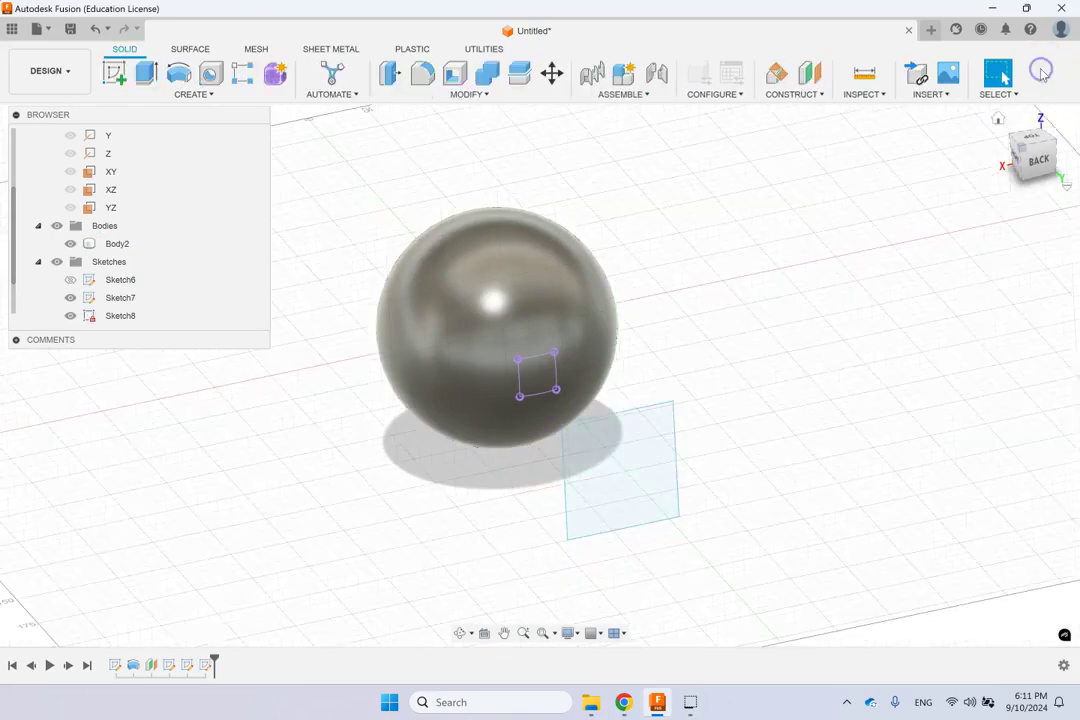
pyautogui.keyDown('shift'); pyautogui.moveTo(770, 230); pyautogui.dragTo(923, 224, button='middle'); pyautogui.keyUp('shift')
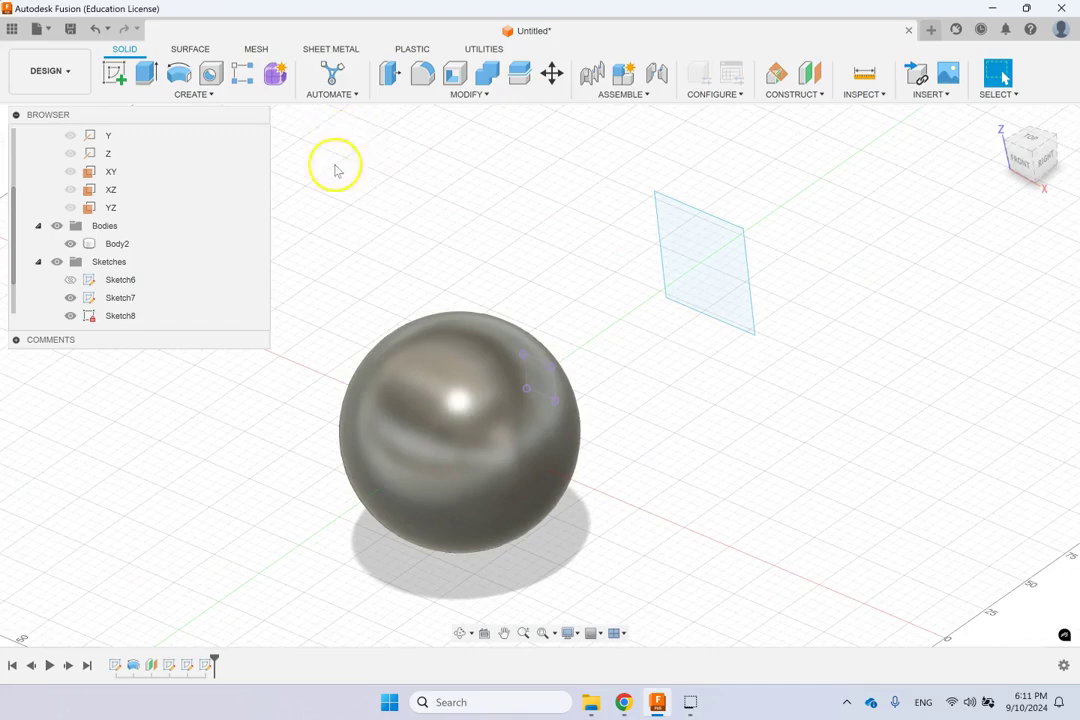
# In Sketch7, draw an open chain of three lines above the sphere: a horizontal base, a slanted side and a parallel upper line
pyautogui.click(694, 234)
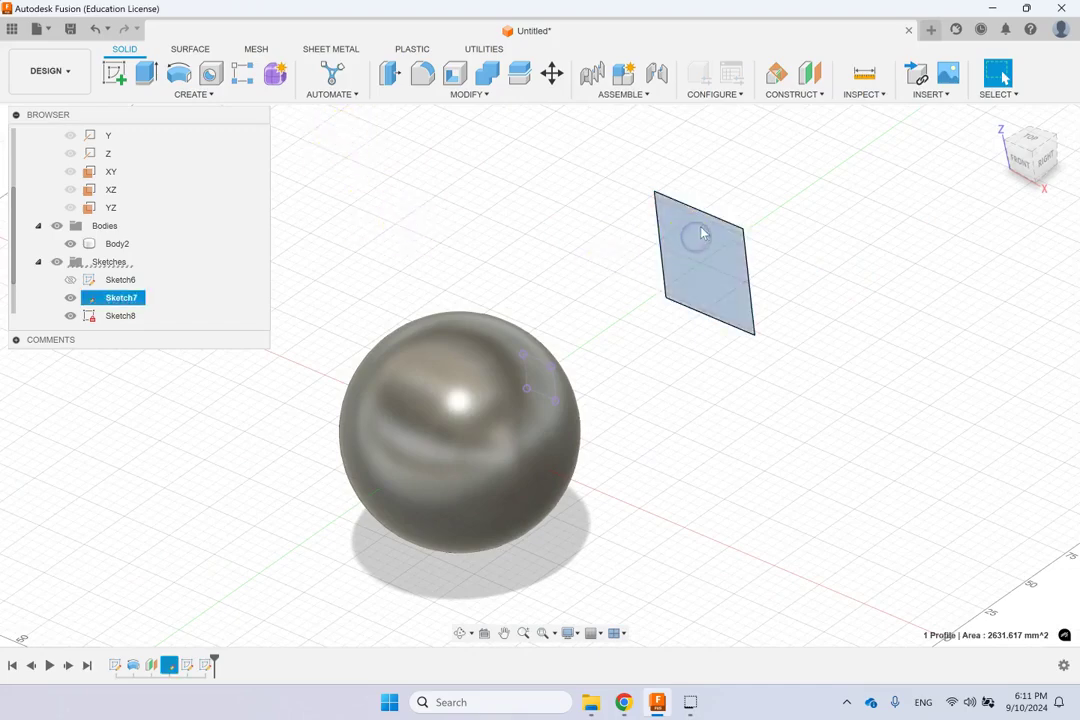
pyautogui.rightClick(701, 229)
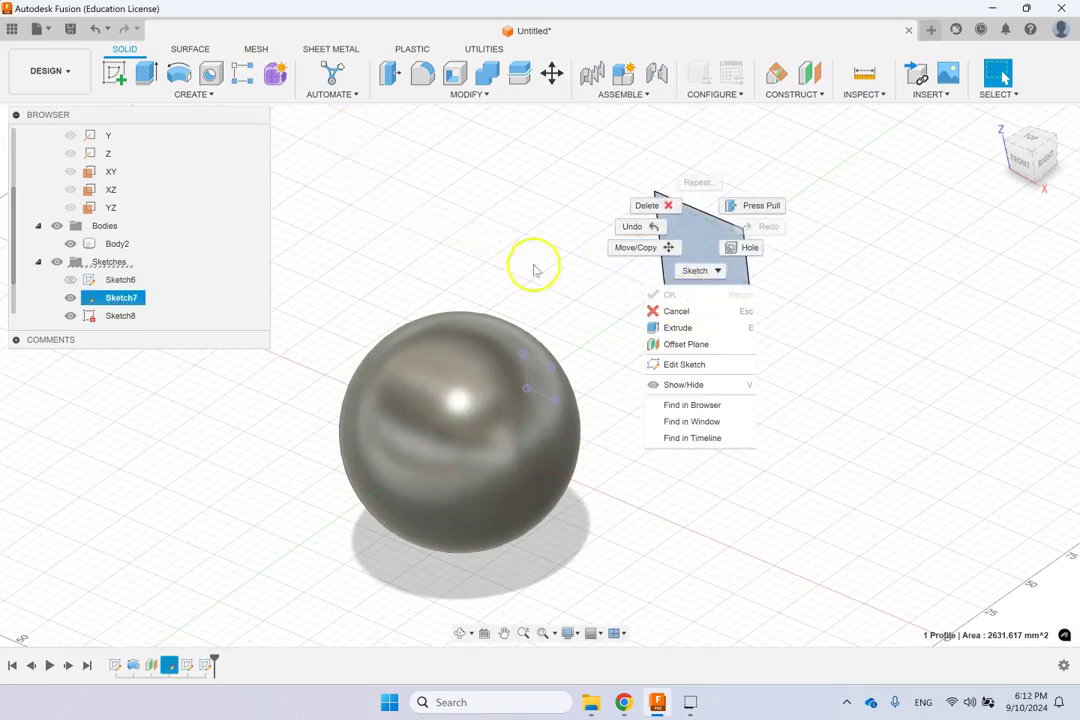
pyautogui.click(672, 364)
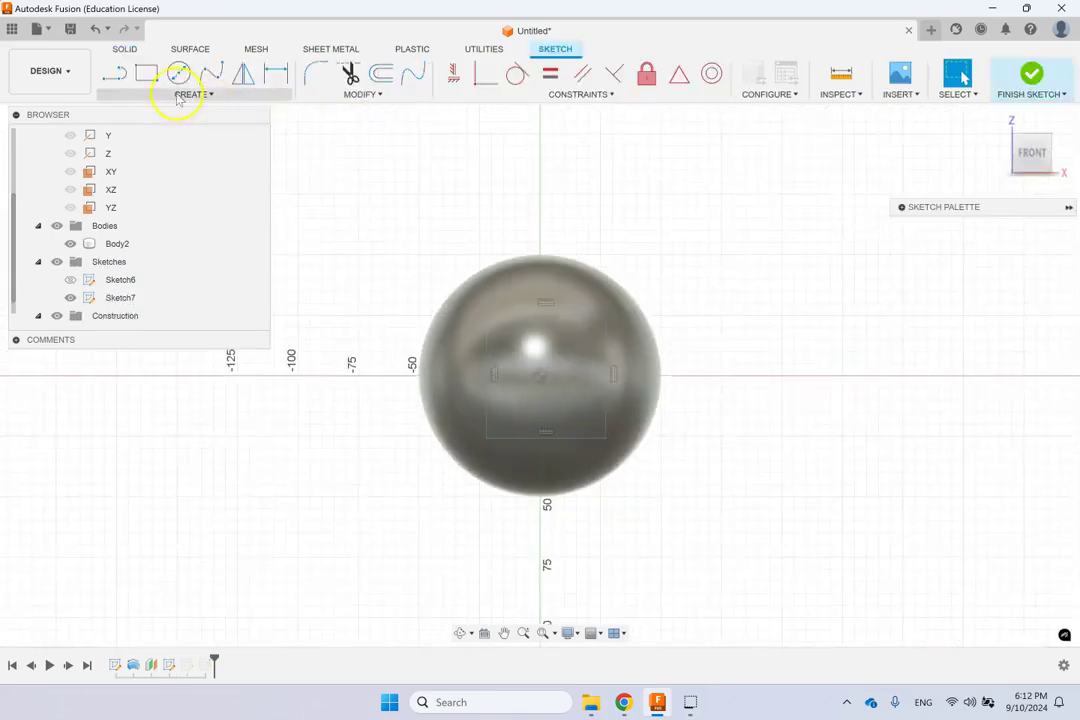
pyautogui.click(117, 72)
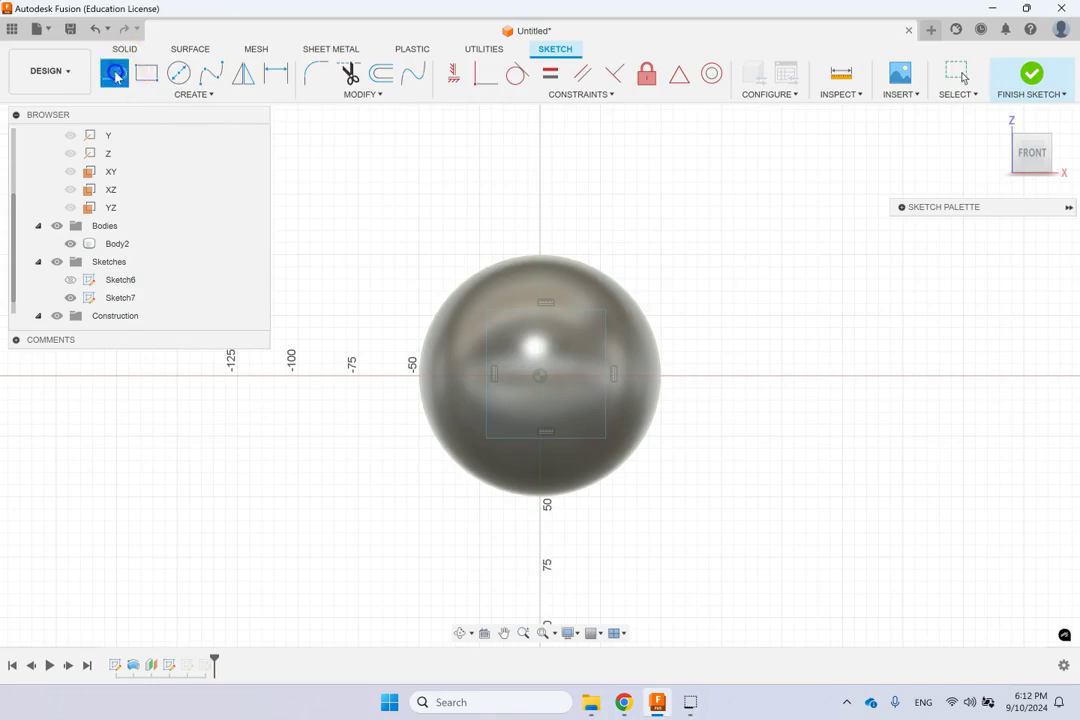
pyautogui.click(612, 195)
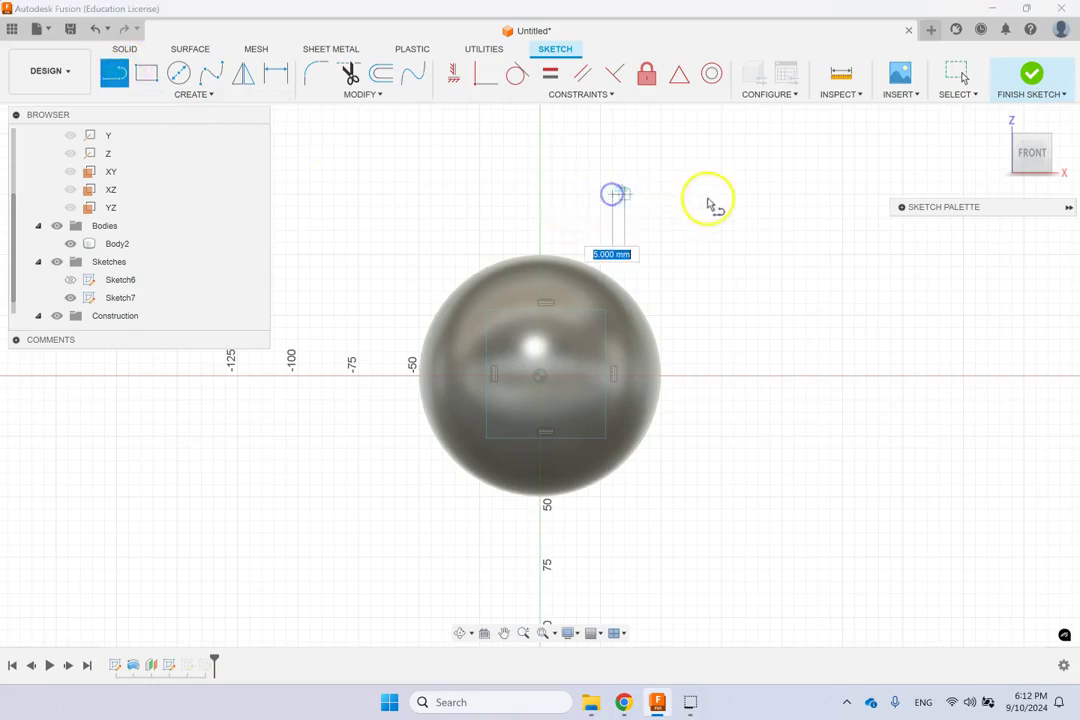
pyautogui.click(778, 195)
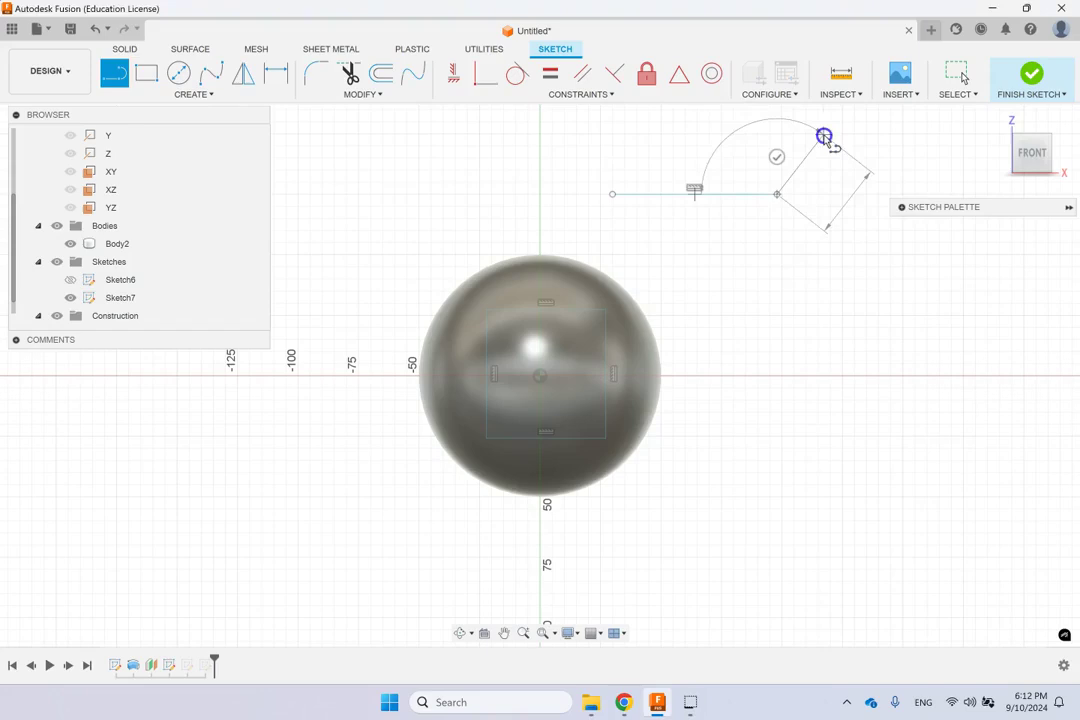
pyautogui.click(823, 134)
pyautogui.click(660, 134)
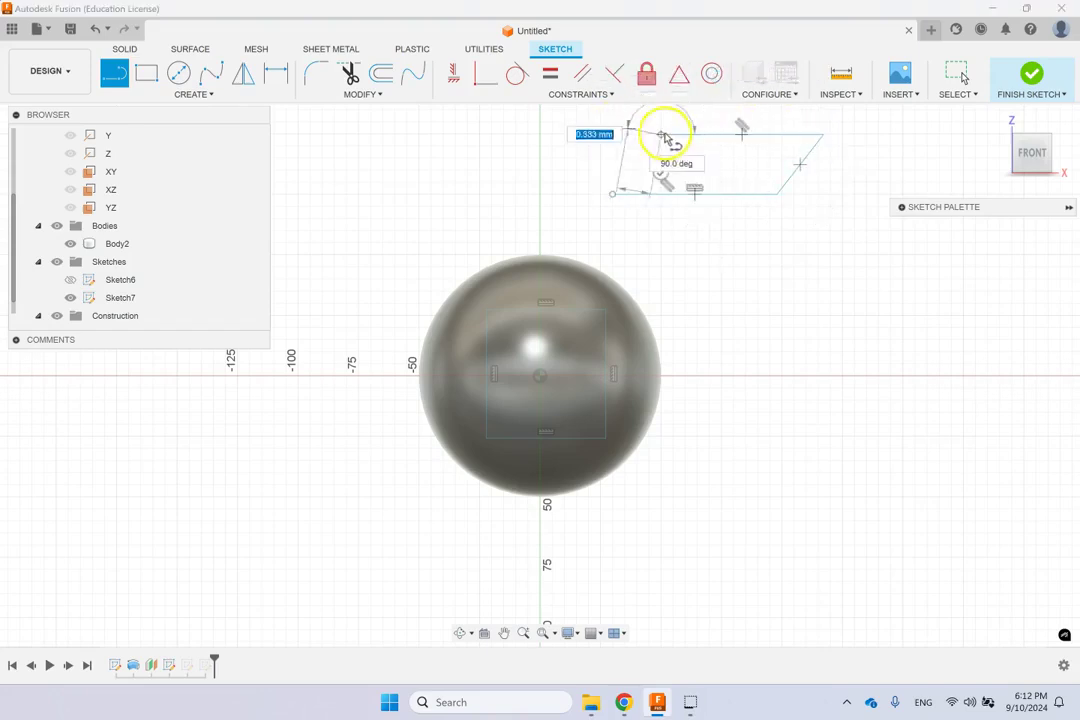
pyautogui.scroll(-2, 672, 135)
pyautogui.scroll(5, 672, 132)
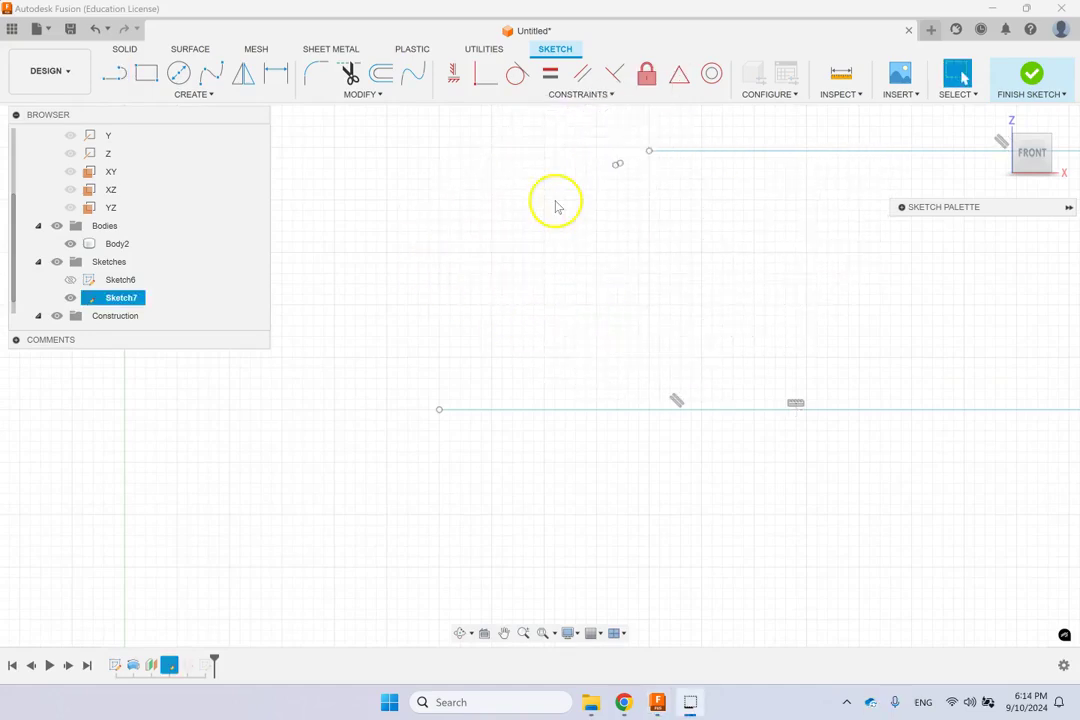
# Continue the chain from the upper line's open end with a sloping line, a tangent arc and a parallel line, and finish the sketch
pyautogui.click(115, 74)
pyautogui.click(650, 153)
pyautogui.click(485, 226)
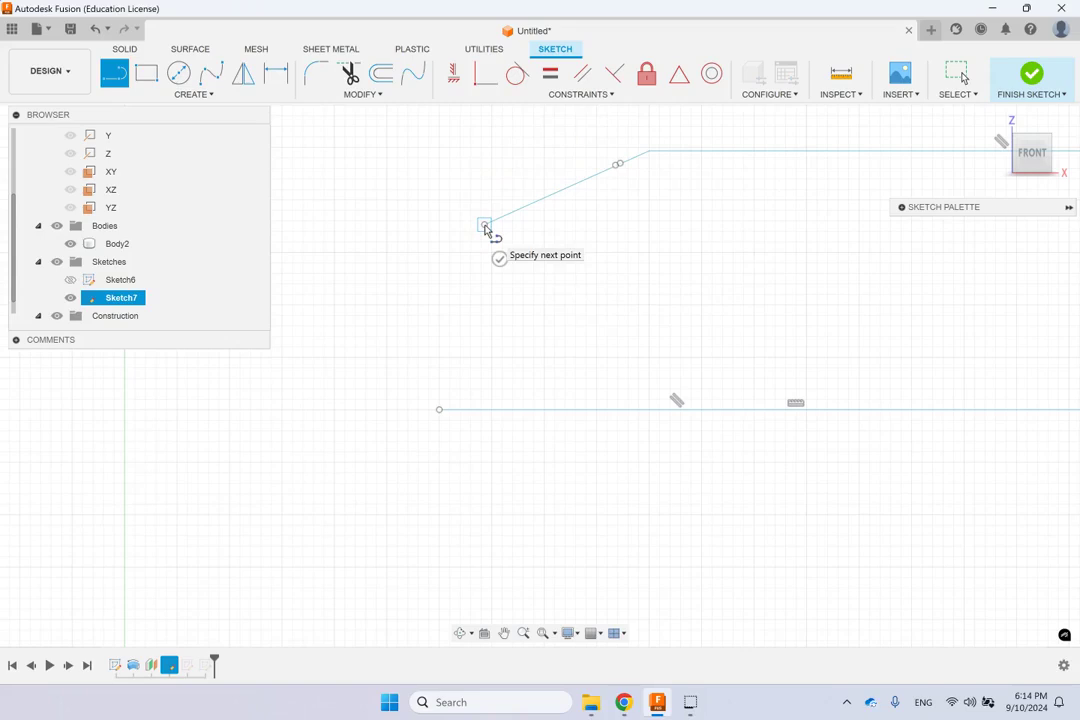
pyautogui.moveTo(485, 226)
pyautogui.mouseDown()
pyautogui.moveTo(443, 355)
pyautogui.moveTo(485, 228)
pyautogui.mouseUp()
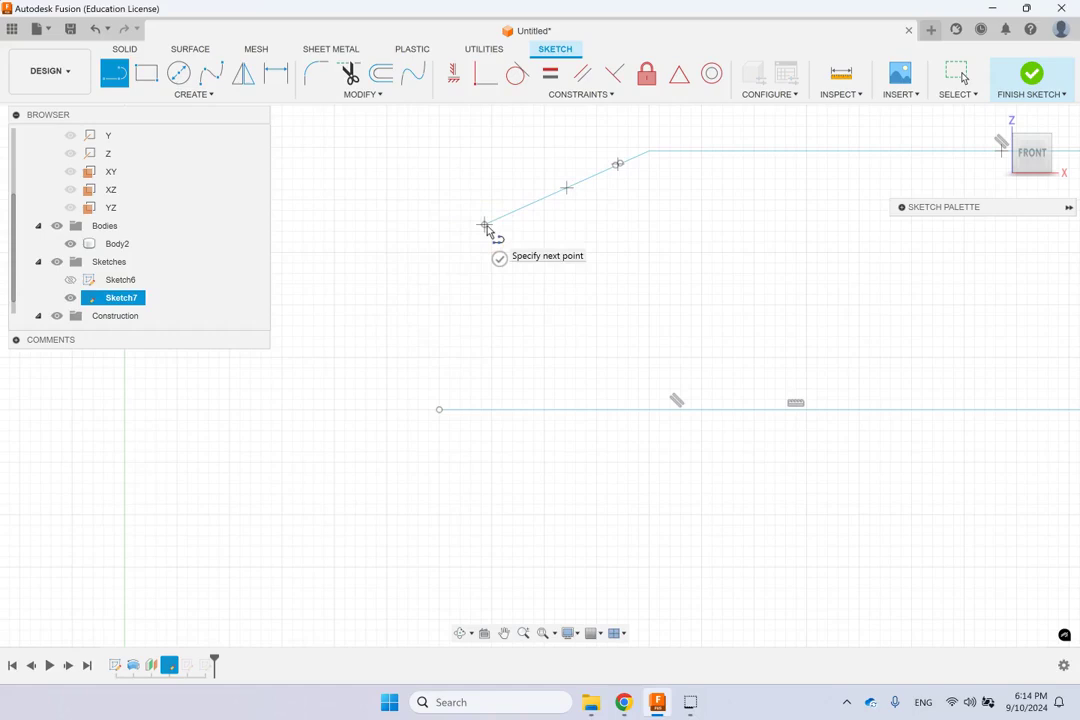
pyautogui.moveTo(485, 228); pyautogui.dragTo(504, 341)
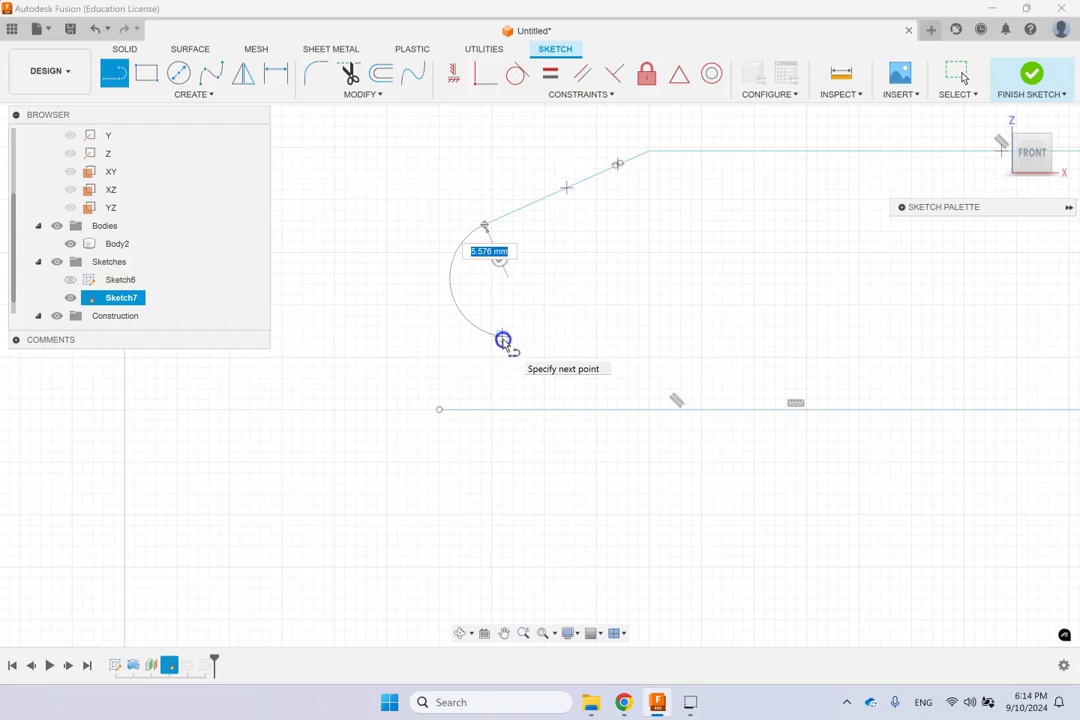
pyautogui.moveTo(503, 341); pyautogui.dragTo(536, 341)
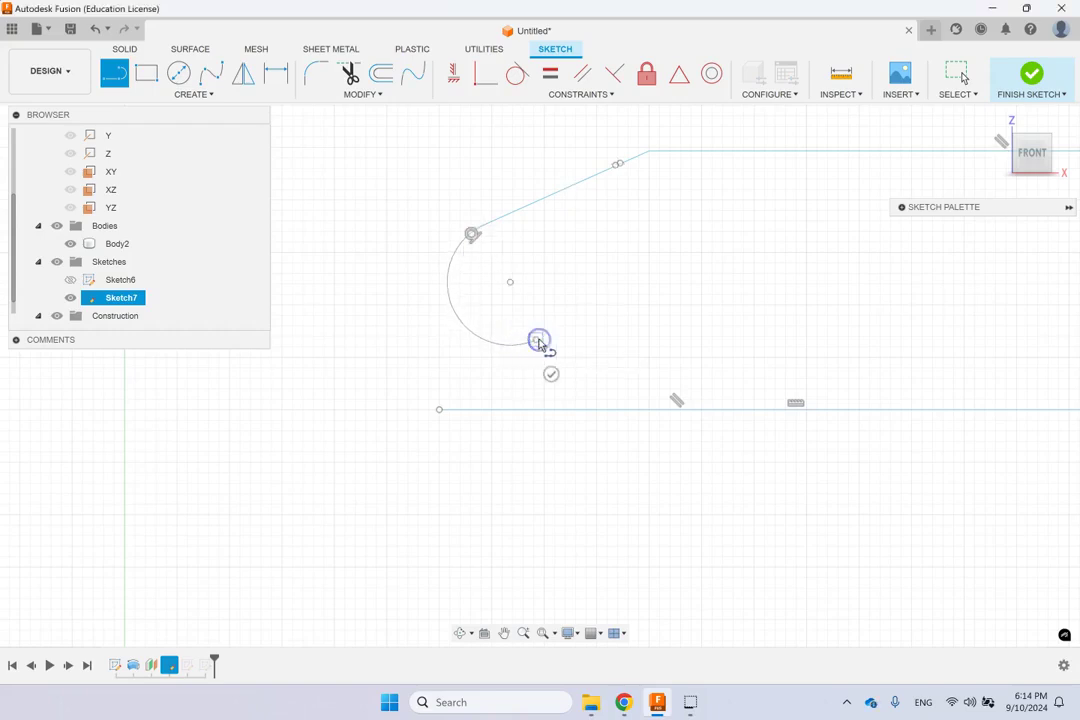
pyautogui.click(690, 275)
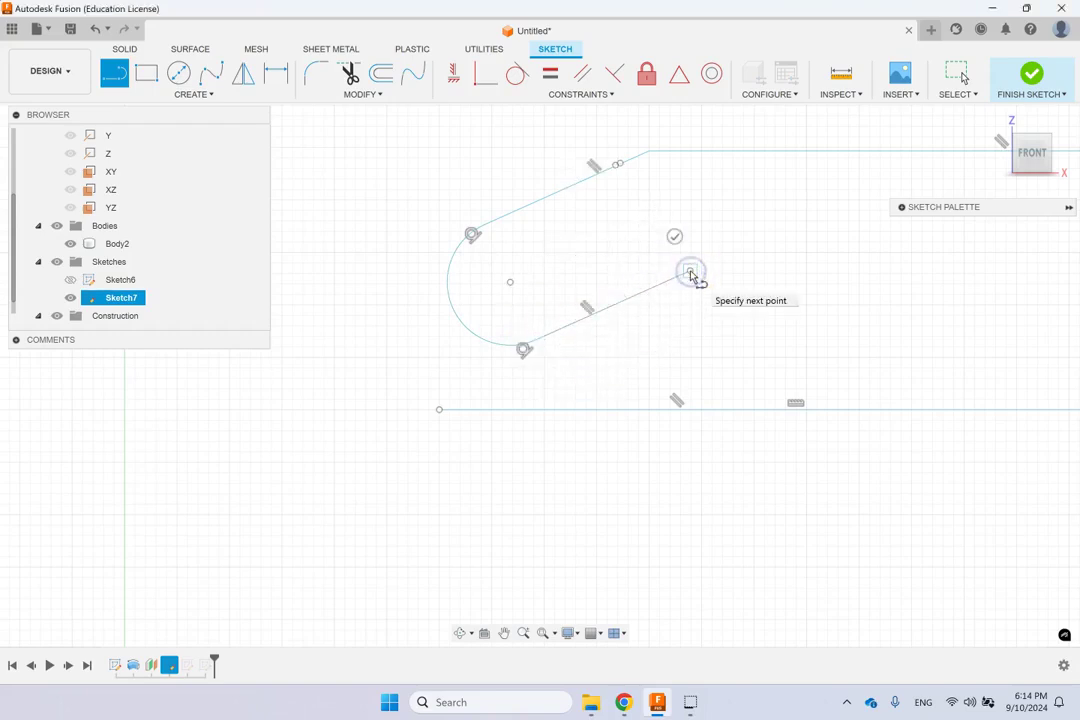
pyautogui.press('Escape')
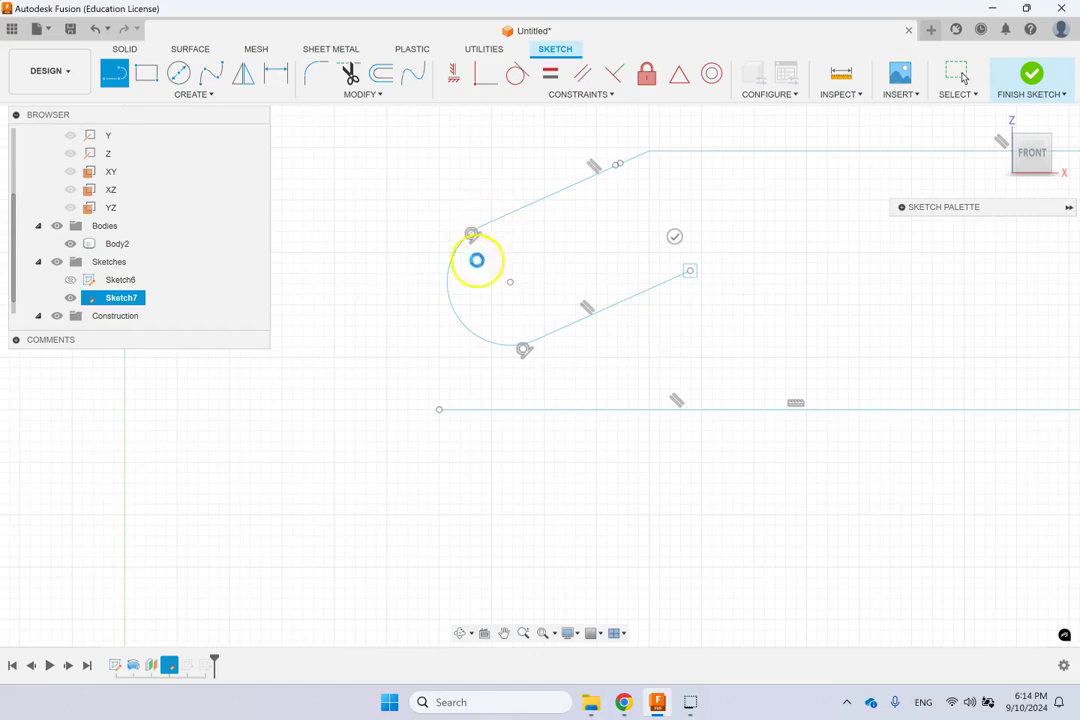
pyautogui.click(125, 82)
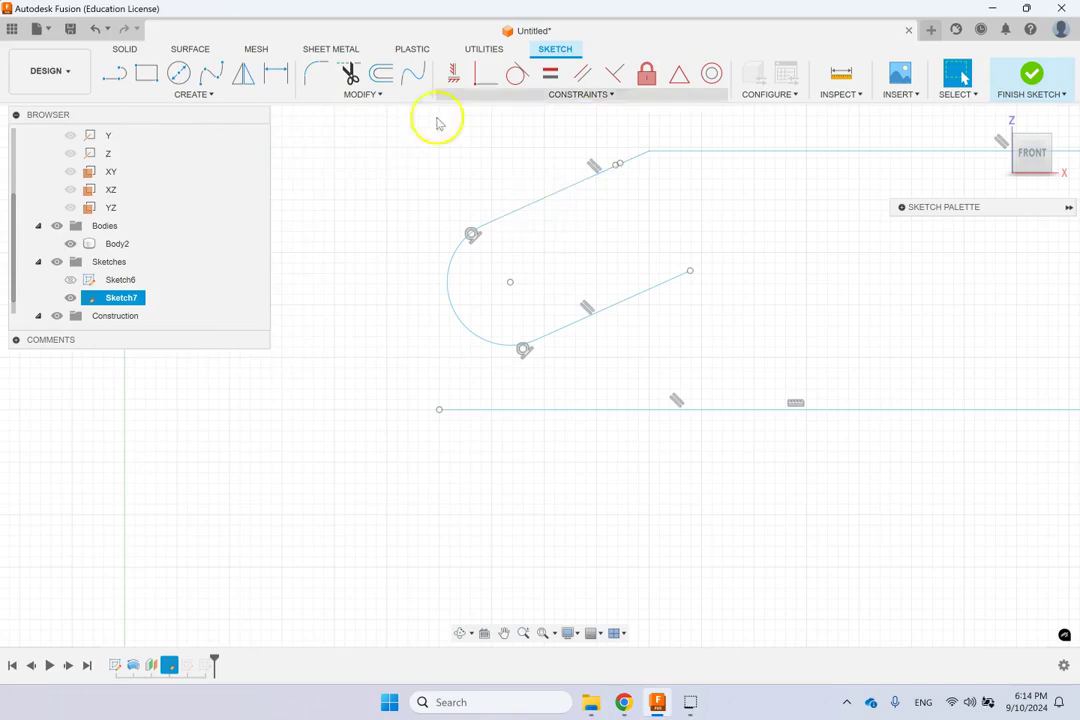
pyautogui.click(1040, 85)
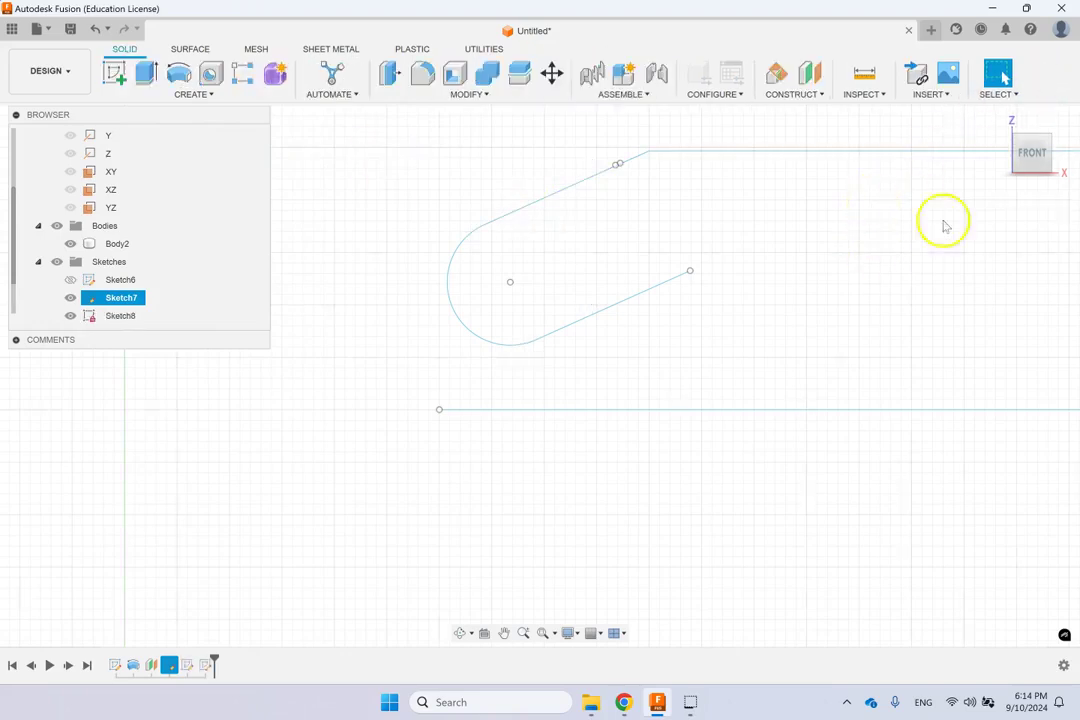
pyautogui.click(1001, 120)
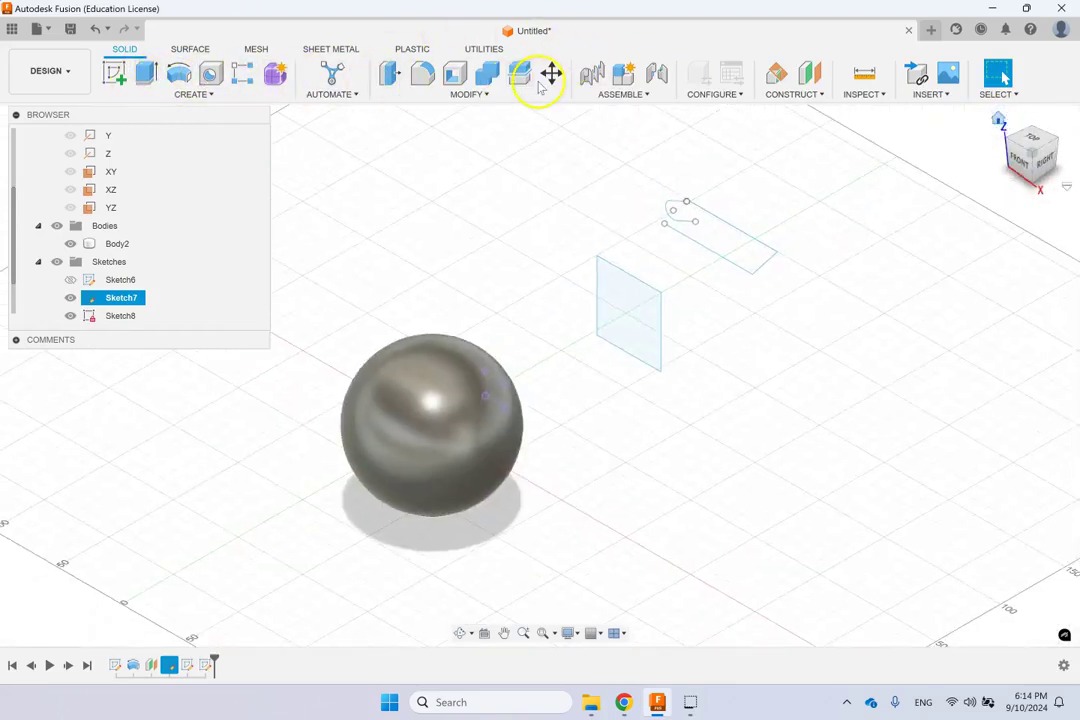
pyautogui.click(930, 94)
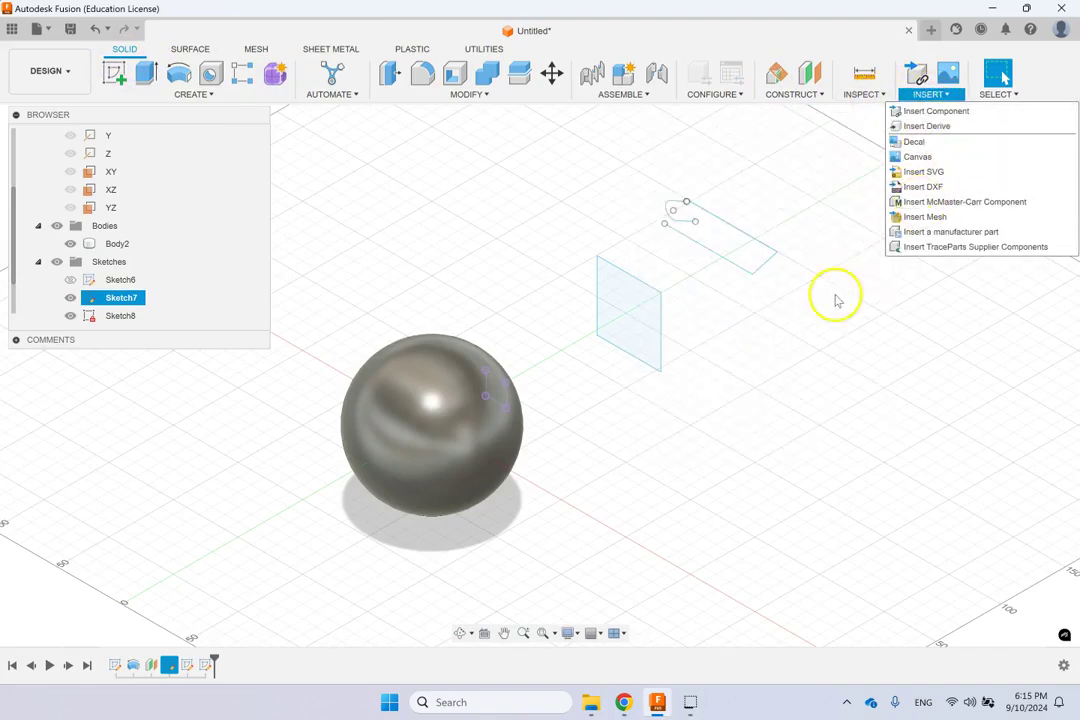
pyautogui.click(798, 356)
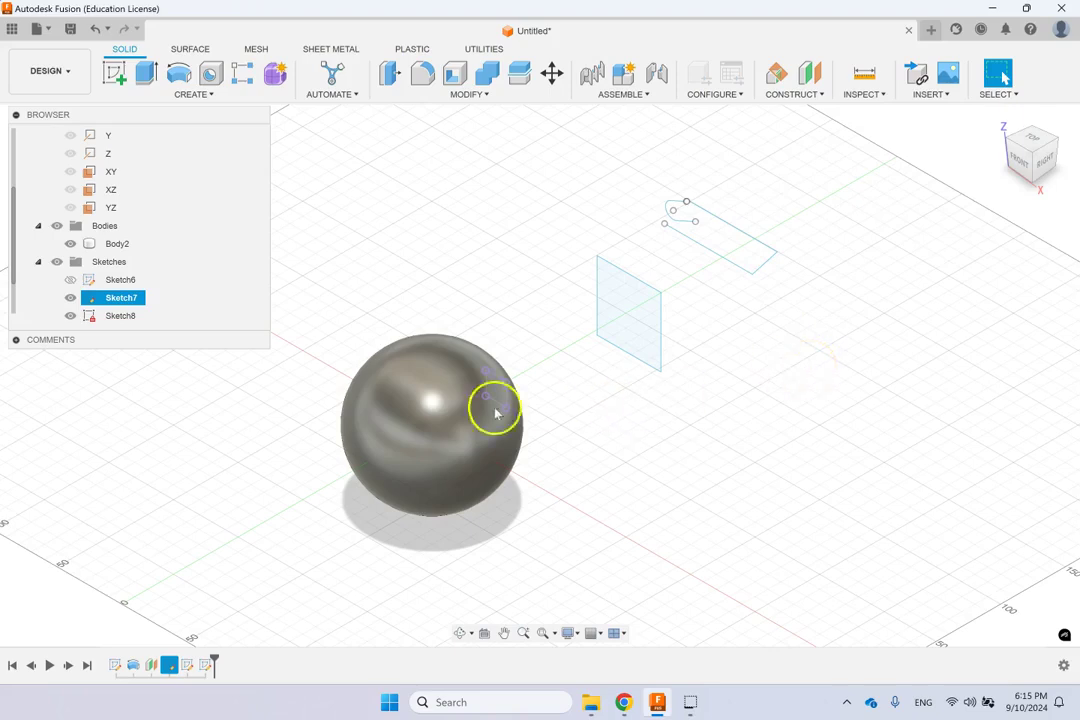
pyautogui.click(452, 242)
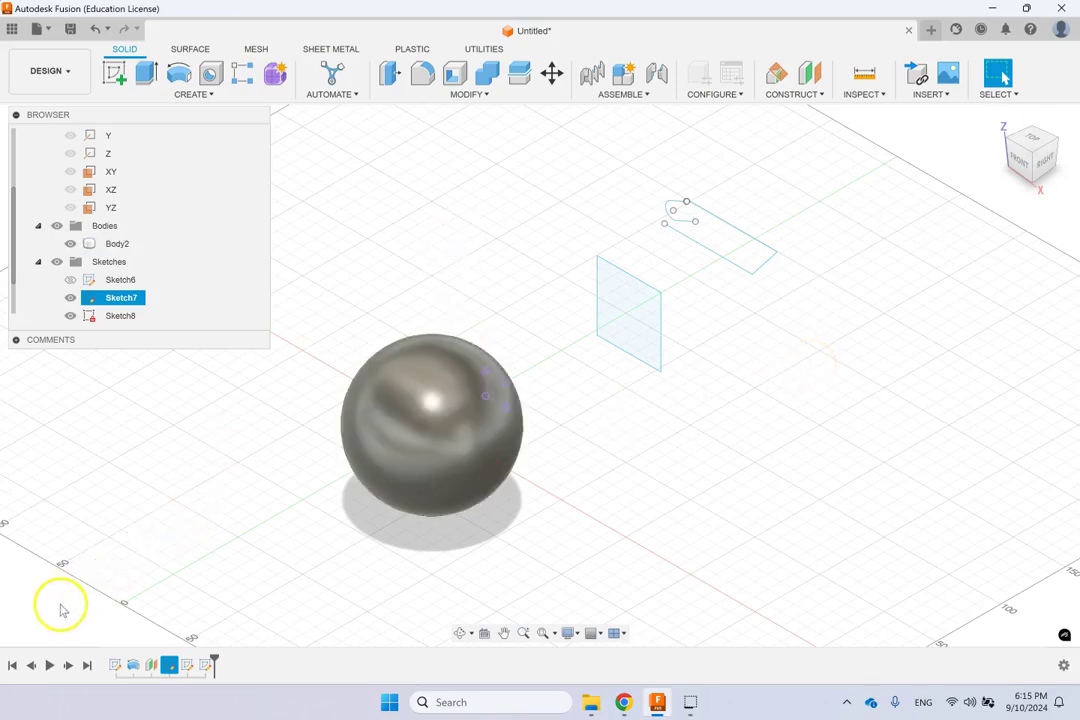